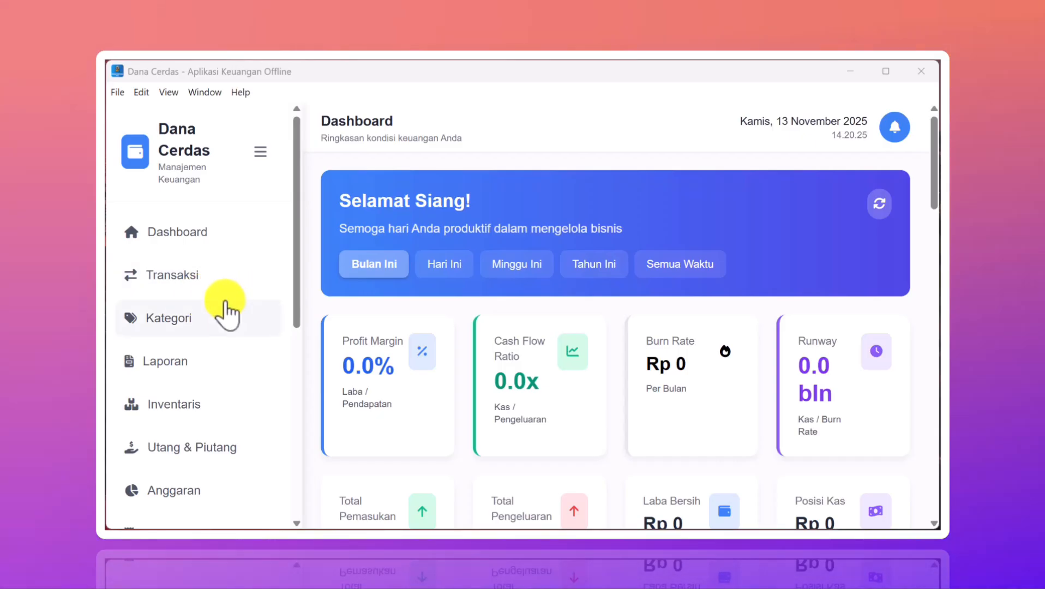
# - Review the empty dashboard summary cards and charts, then go to the Transaksi page
pyautogui.scroll(-7, 225, 308)
pyautogui.scroll(5, 226, 308)
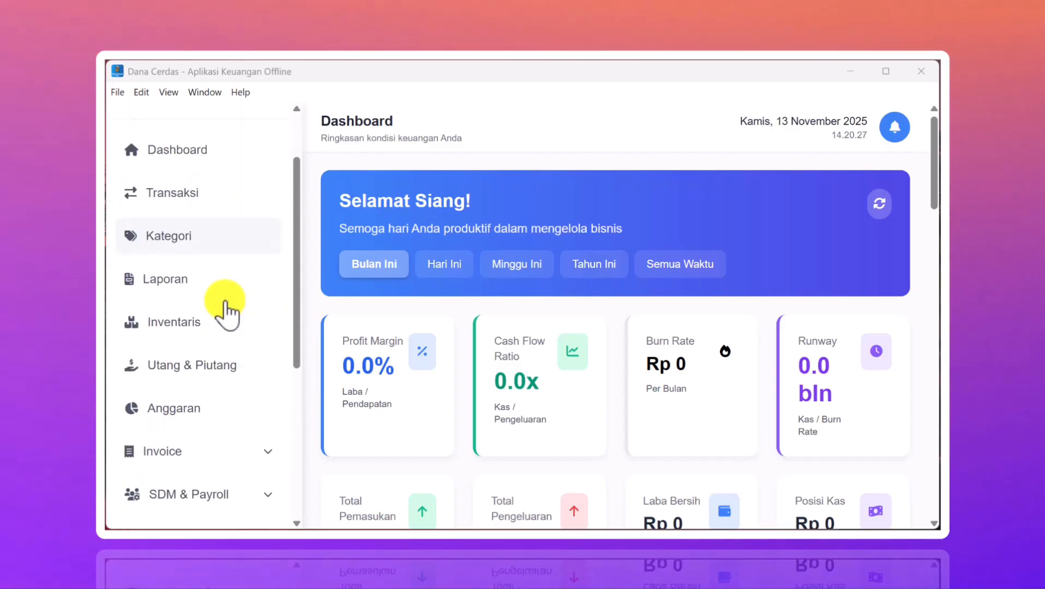
pyautogui.scroll(2, 225, 308)
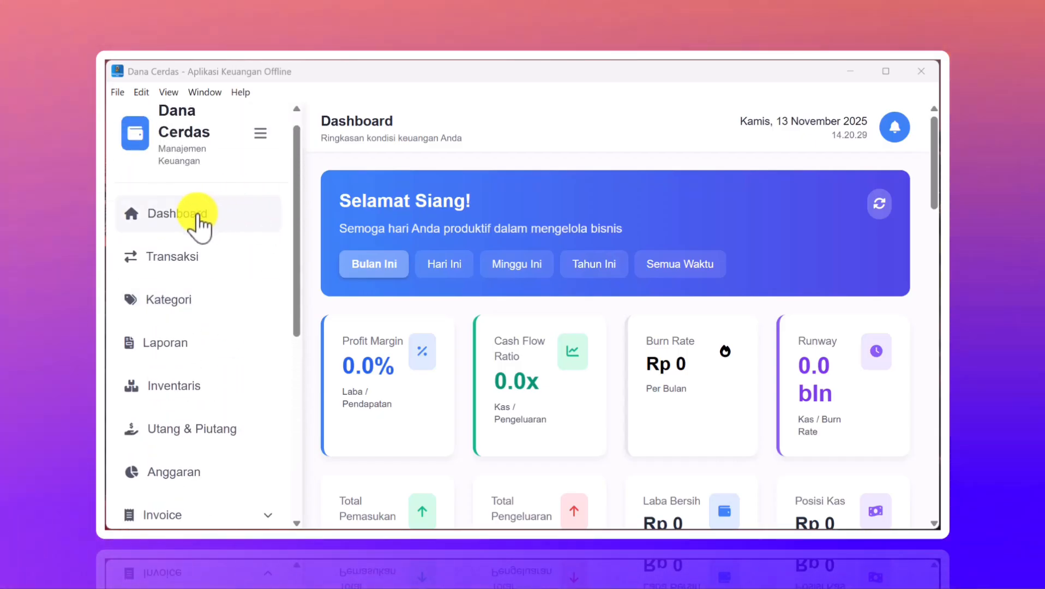
pyautogui.scroll(-10, 548, 291)
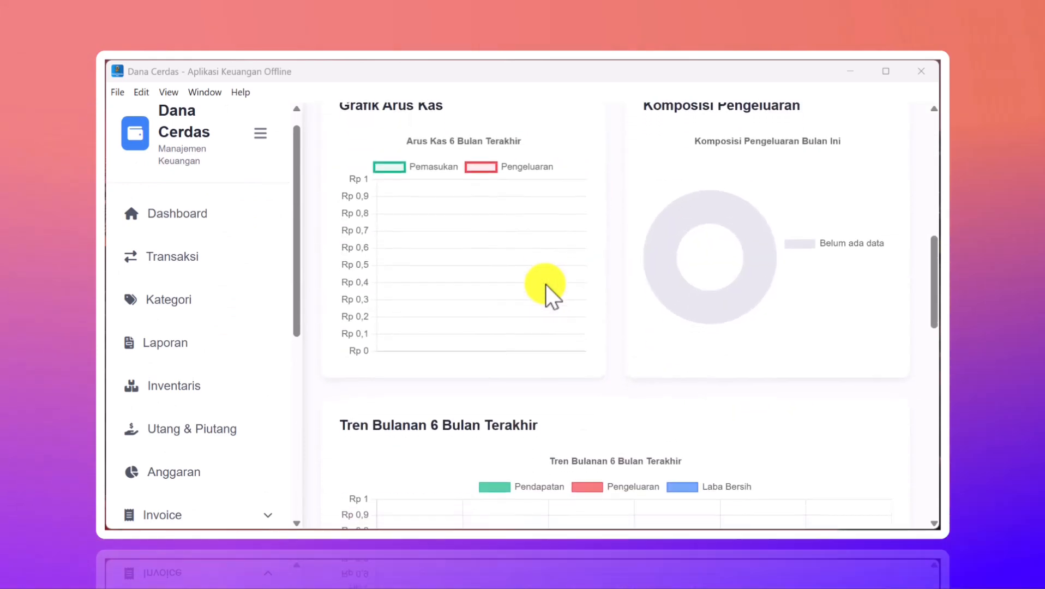
pyautogui.scroll(-5, 548, 292)
pyautogui.scroll(15, 548, 291)
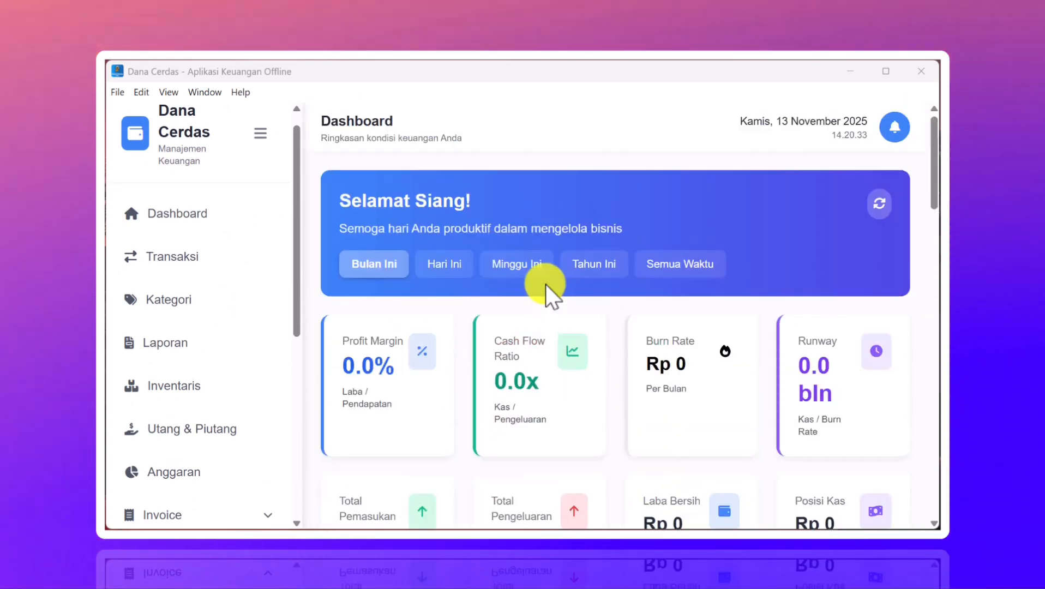
pyautogui.scroll(-2, 464, 350)
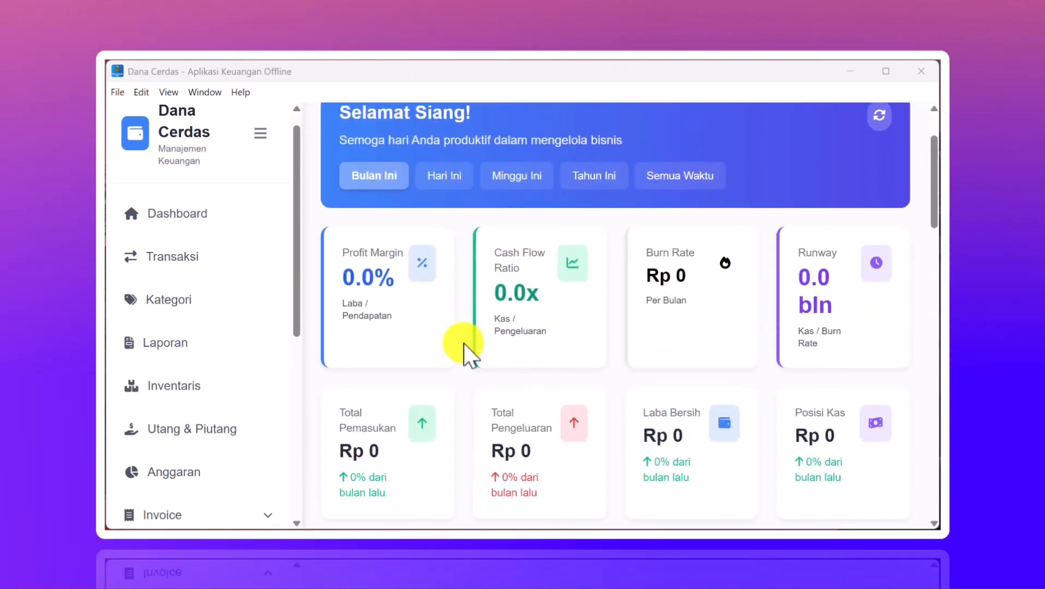
pyautogui.scroll(-1, 464, 350)
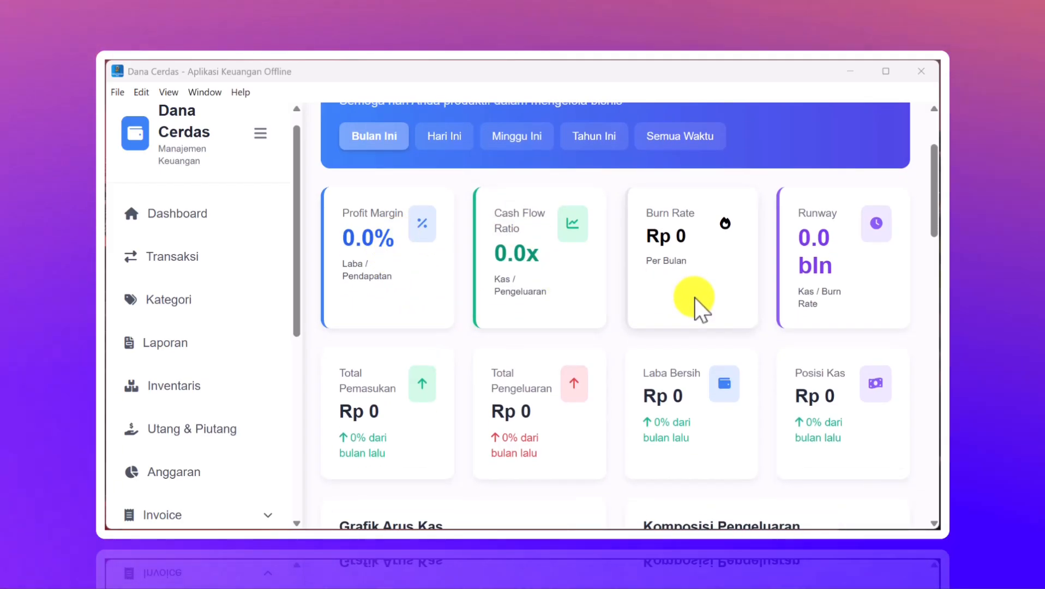
pyautogui.scroll(-2, 695, 298)
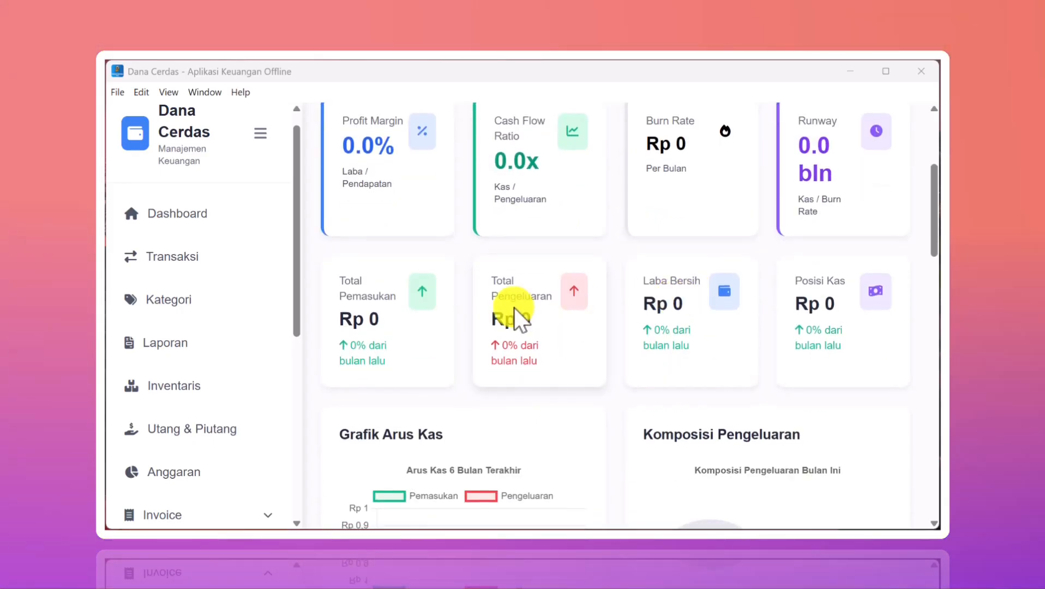
pyautogui.scroll(-5, 518, 319)
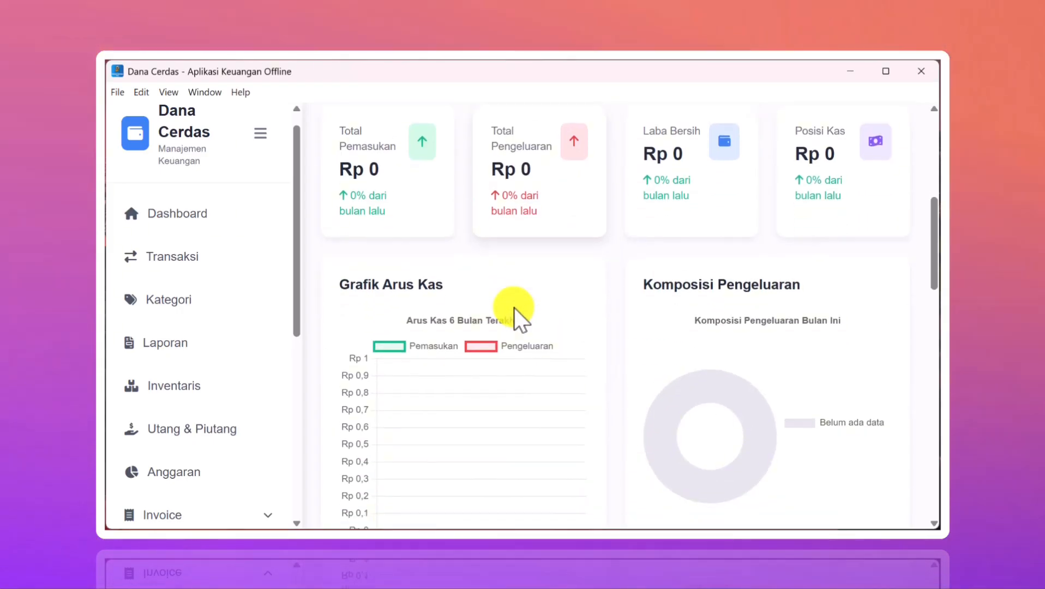
pyautogui.scroll(-10, 517, 318)
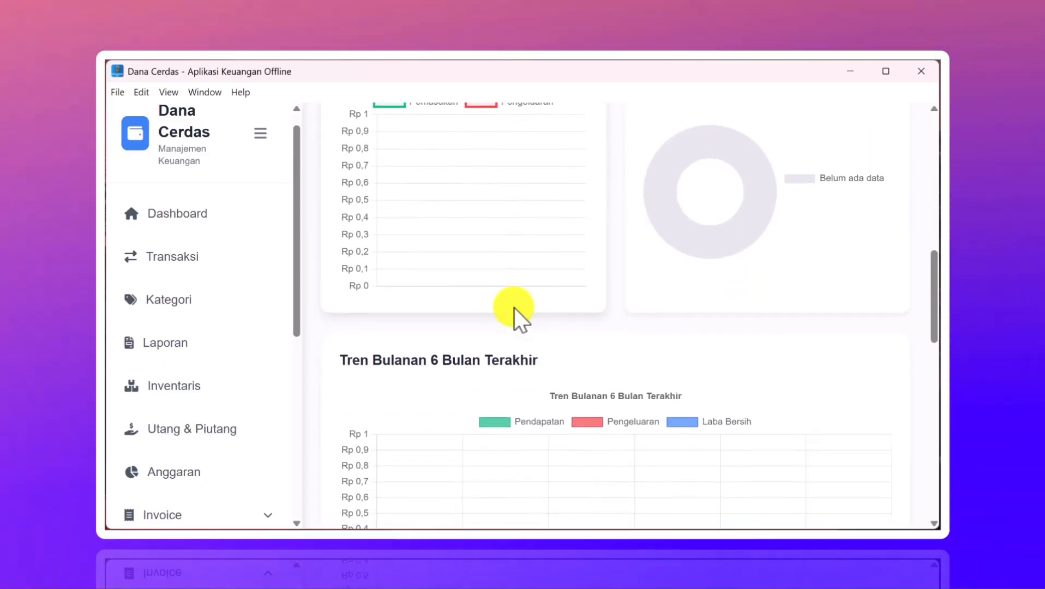
pyautogui.scroll(-4, 513, 319)
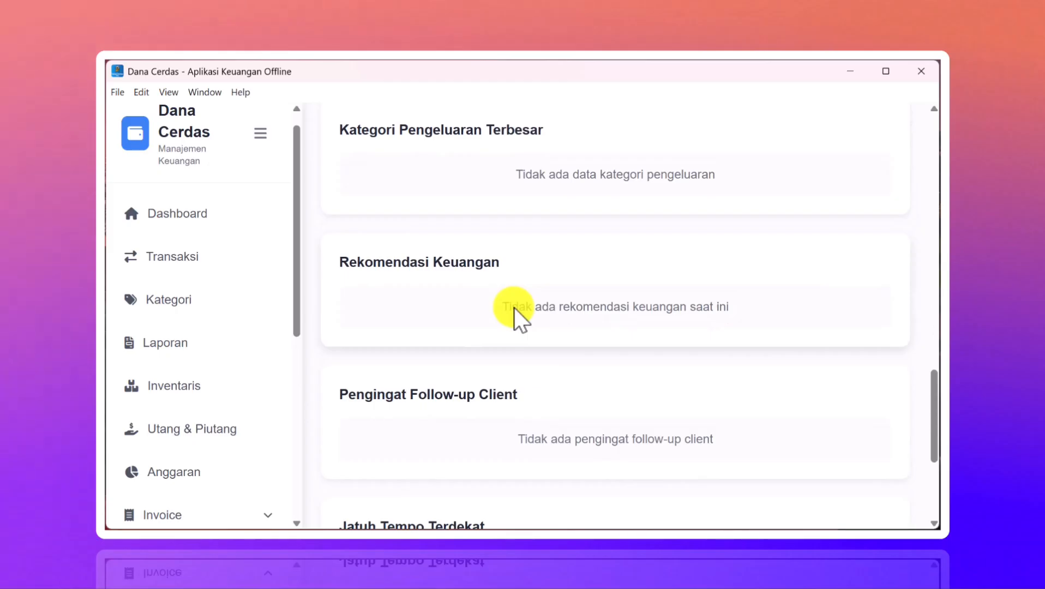
pyautogui.scroll(-3, 514, 319)
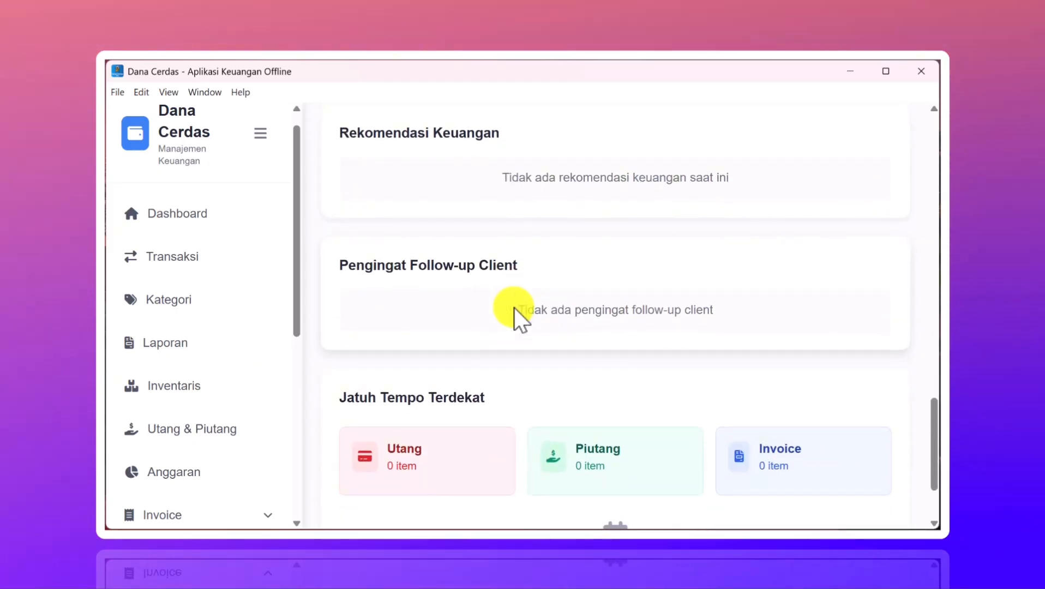
pyautogui.scroll(-2, 501, 266)
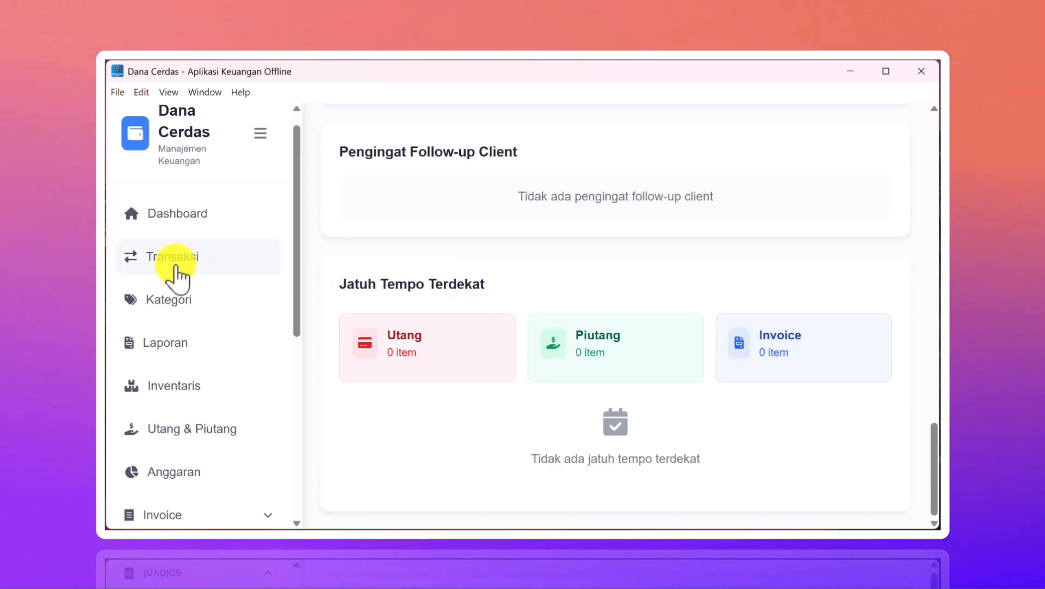
pyautogui.click(175, 266)
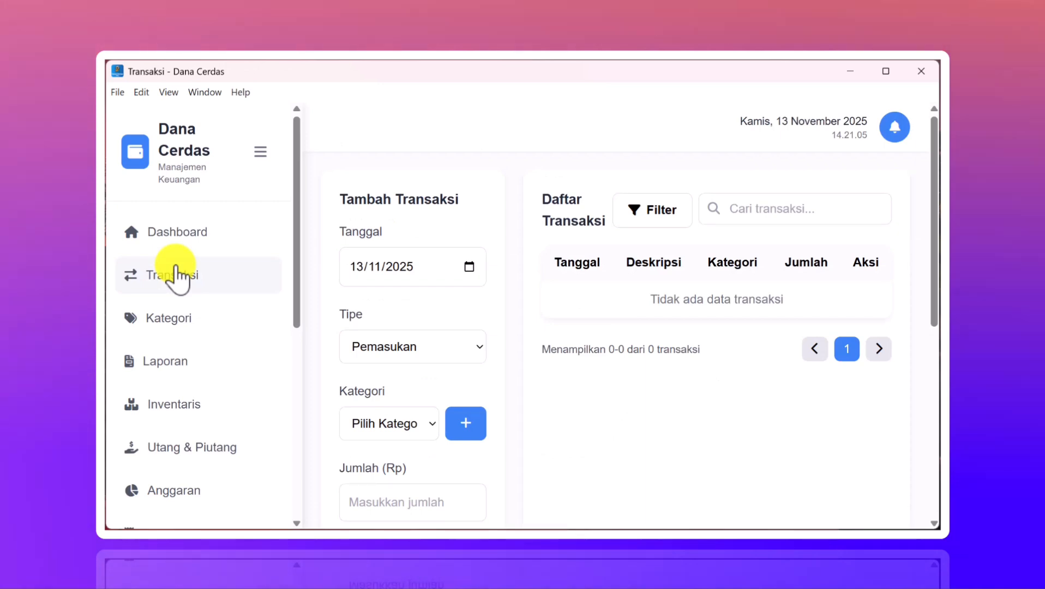
# - Check the income categories and transaction type options without changing them
pyautogui.scroll(-3, 500, 307)
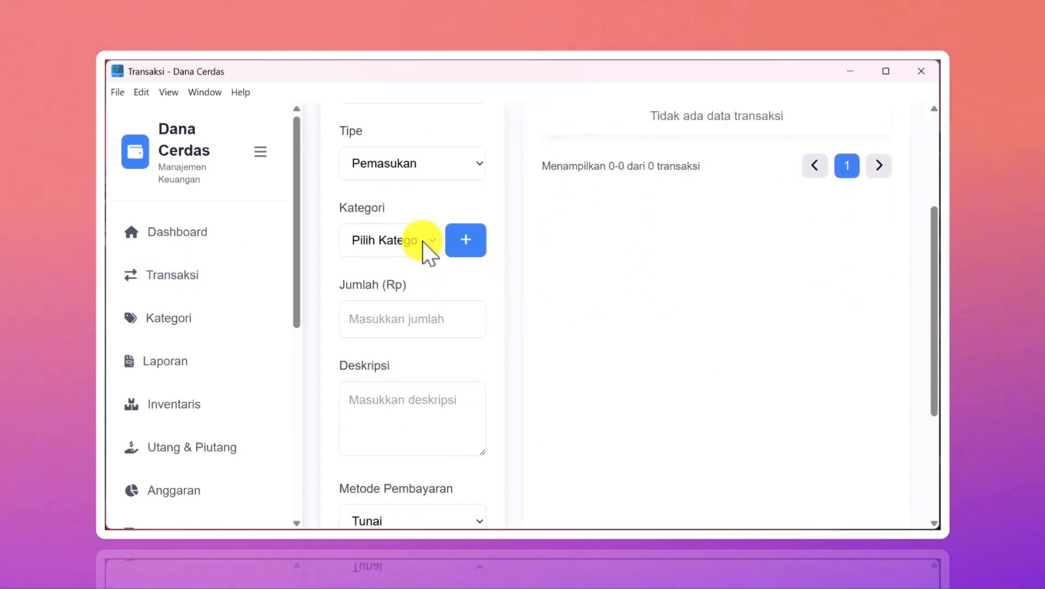
pyautogui.click(423, 241)
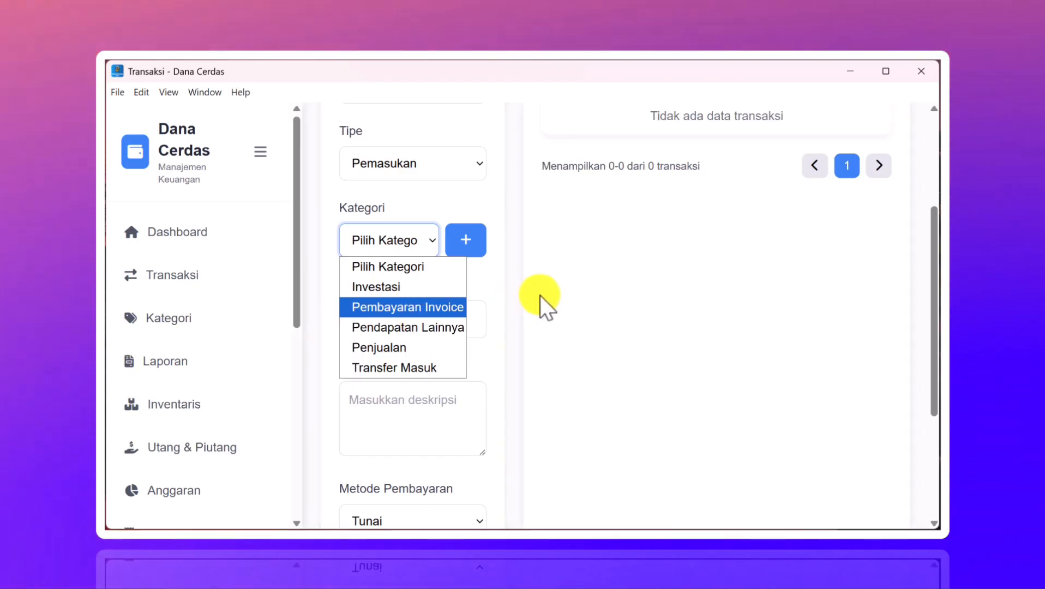
pyautogui.click(539, 294)
pyautogui.scroll(1, 442, 238)
pyautogui.click(450, 241)
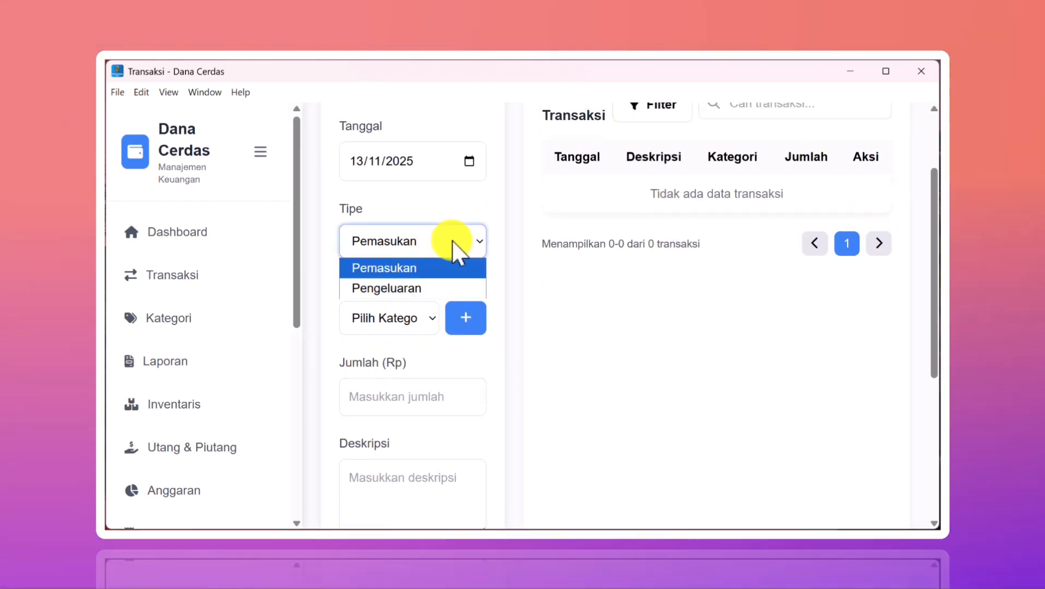
# - Set the payment method to Bank, check the bank accounts, then go to Kategori
pyautogui.scroll(-5, 476, 360)
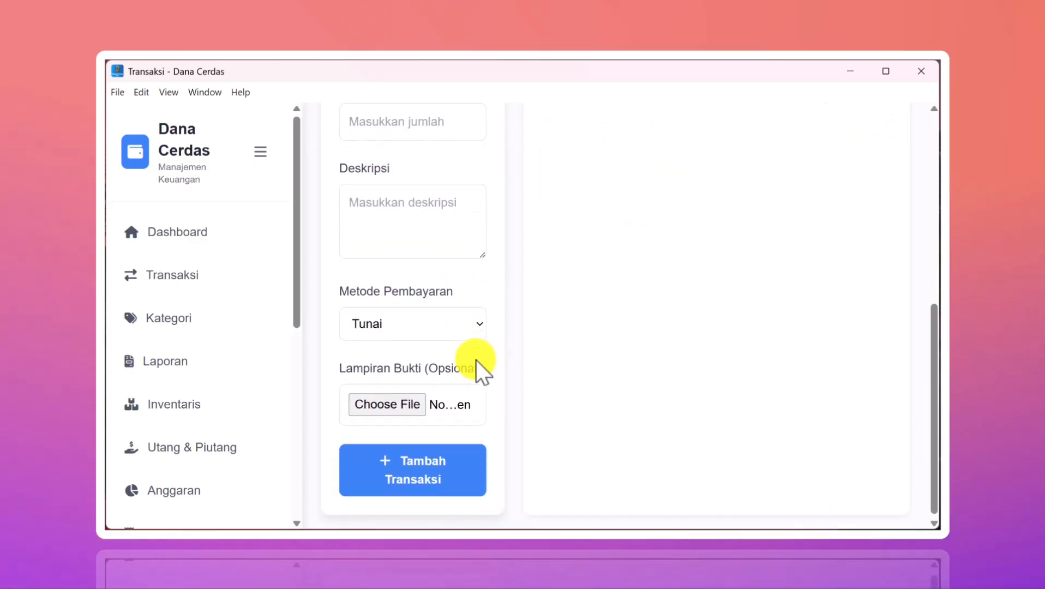
pyautogui.click(469, 319)
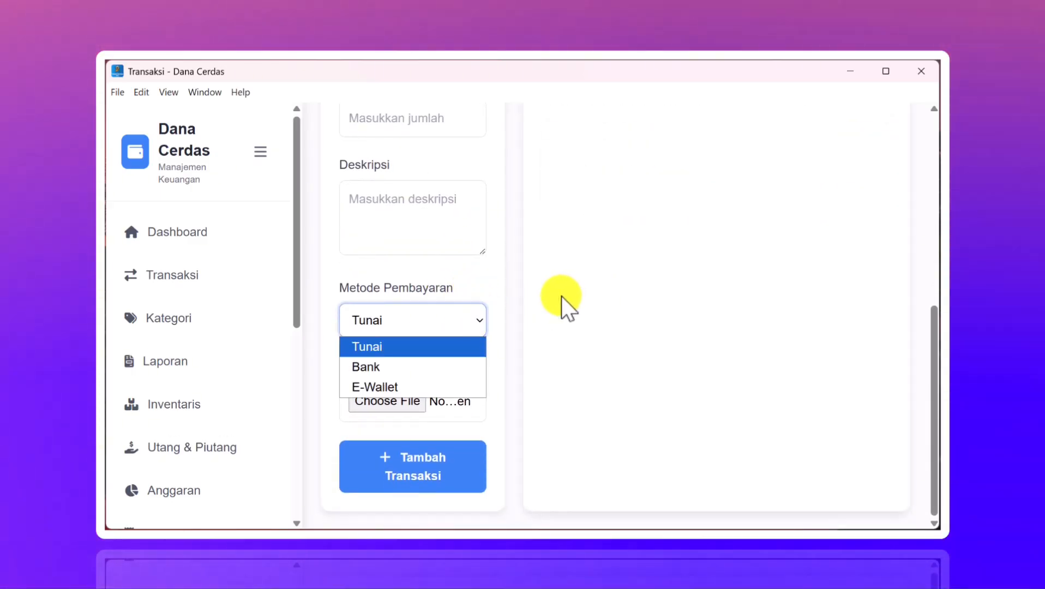
pyautogui.click(443, 367)
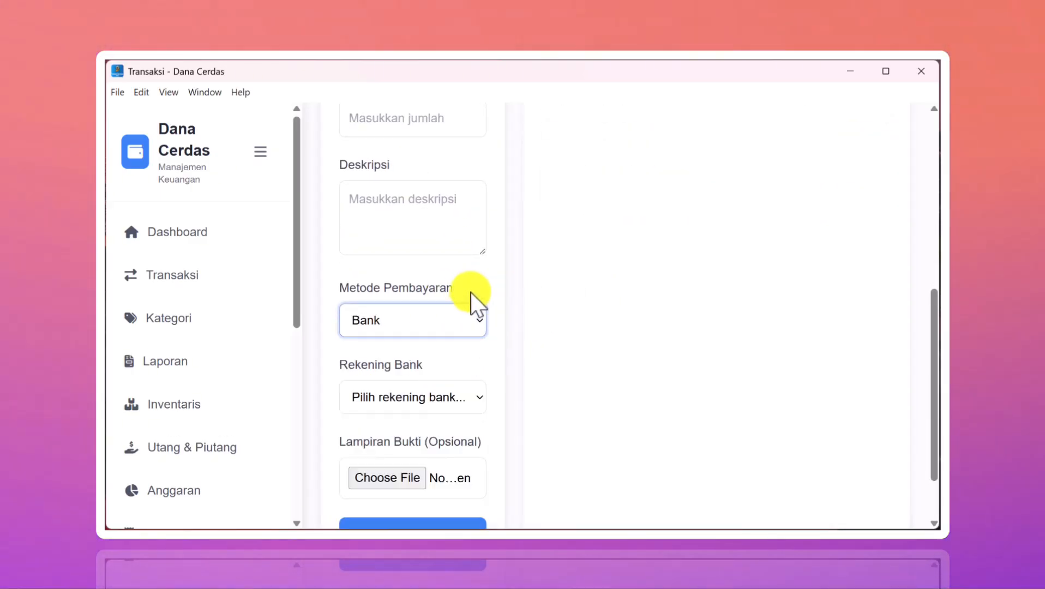
pyautogui.click(461, 397)
pyautogui.click(560, 373)
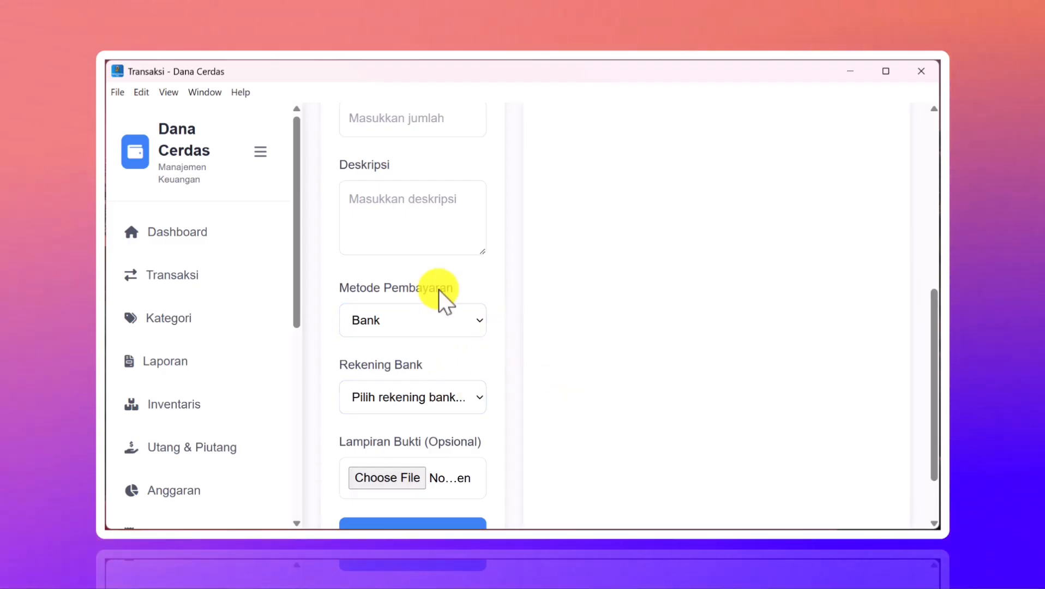
pyautogui.scroll(4, 438, 290)
pyautogui.scroll(-2, 439, 289)
pyautogui.scroll(-3, 438, 290)
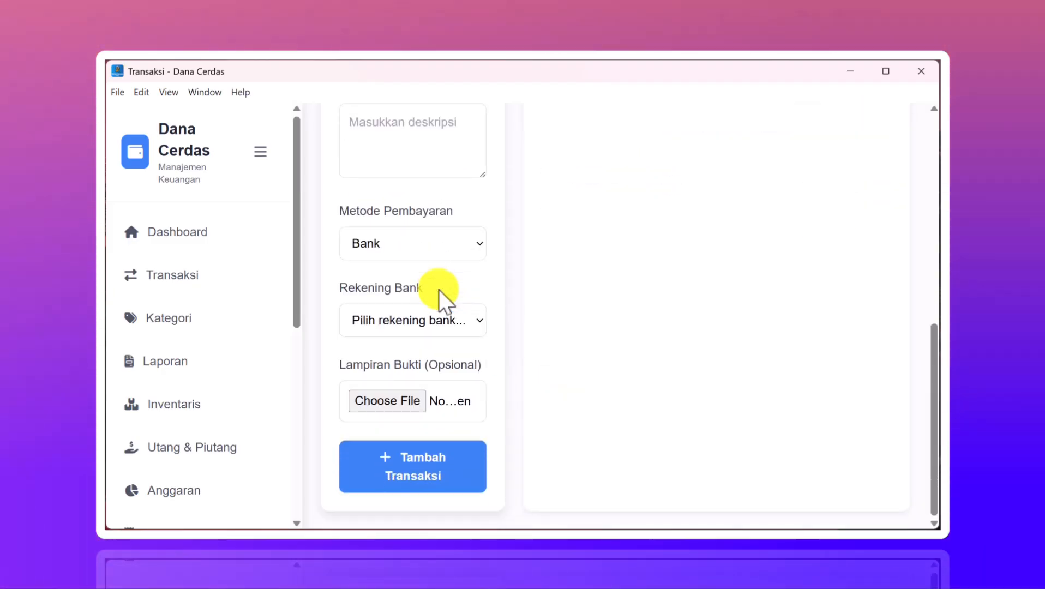
pyautogui.click(233, 328)
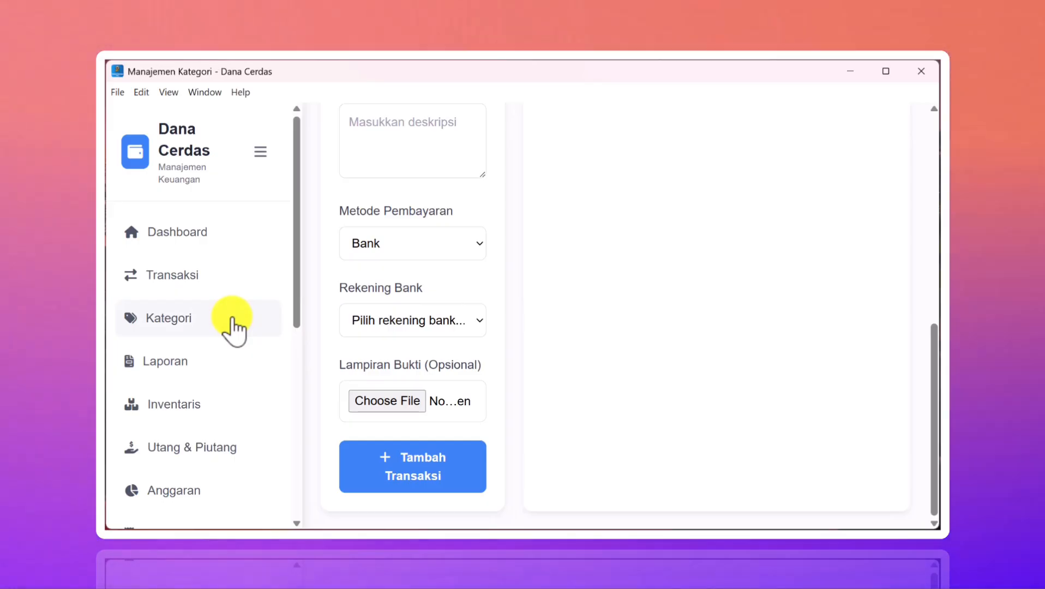
pyautogui.scroll(-6, 619, 341)
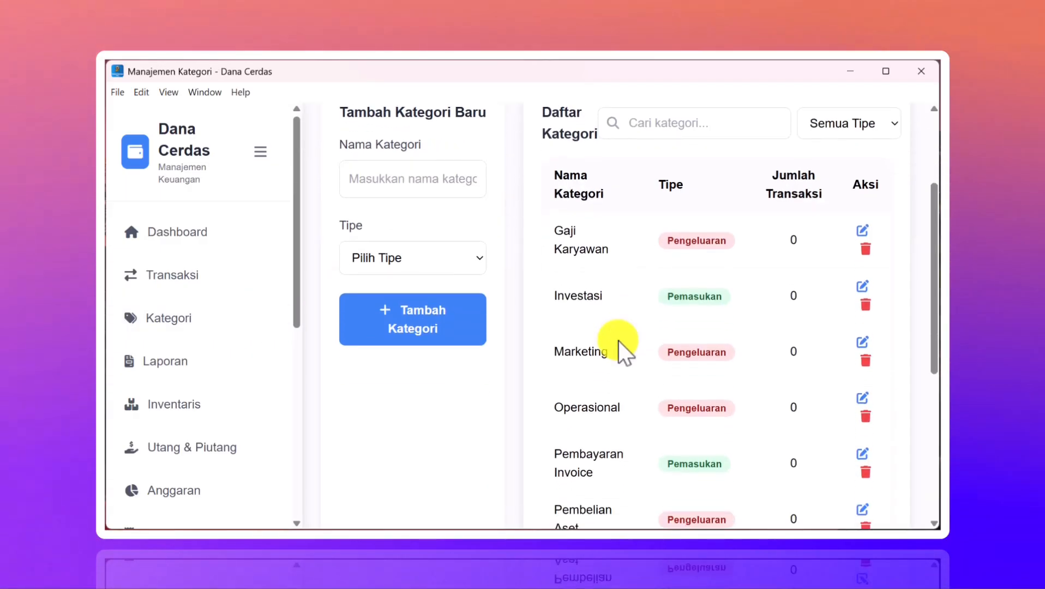
pyautogui.scroll(-4, 617, 340)
pyautogui.scroll(10, 618, 340)
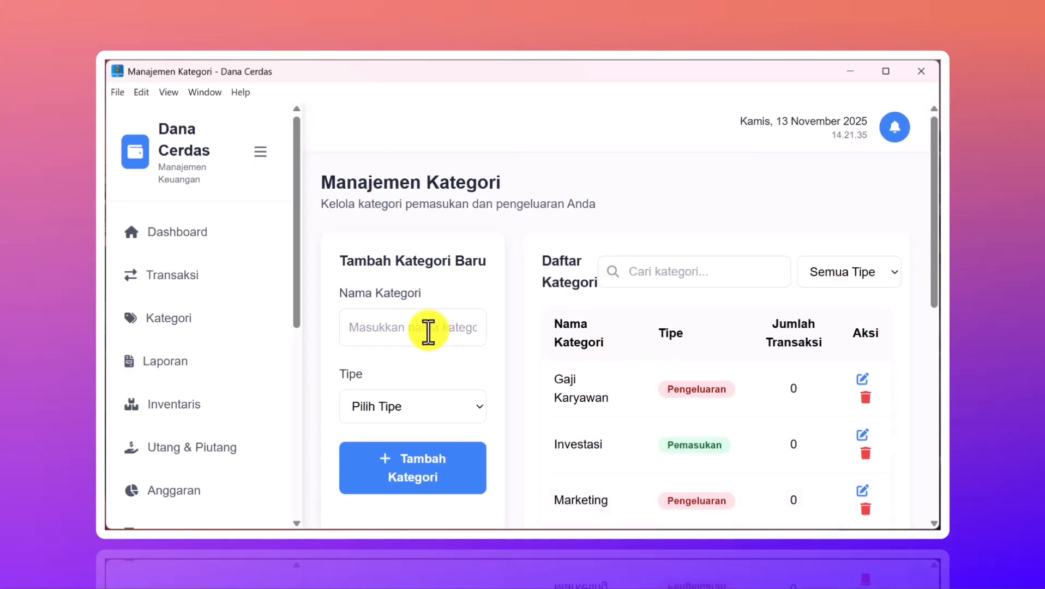
pyautogui.scroll(-2, 428, 331)
pyautogui.click(429, 317)
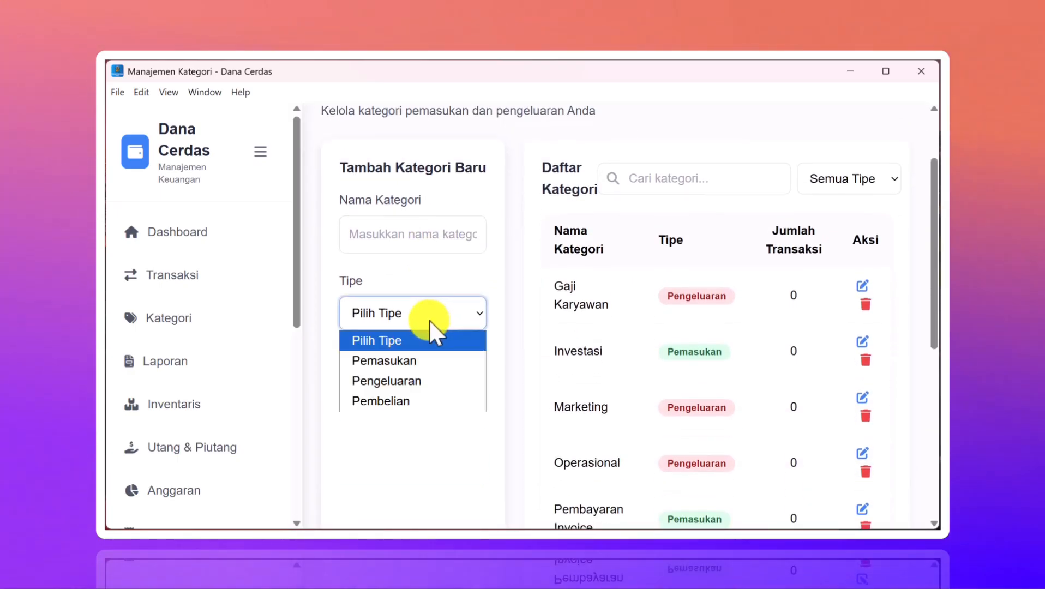
pyautogui.click(404, 436)
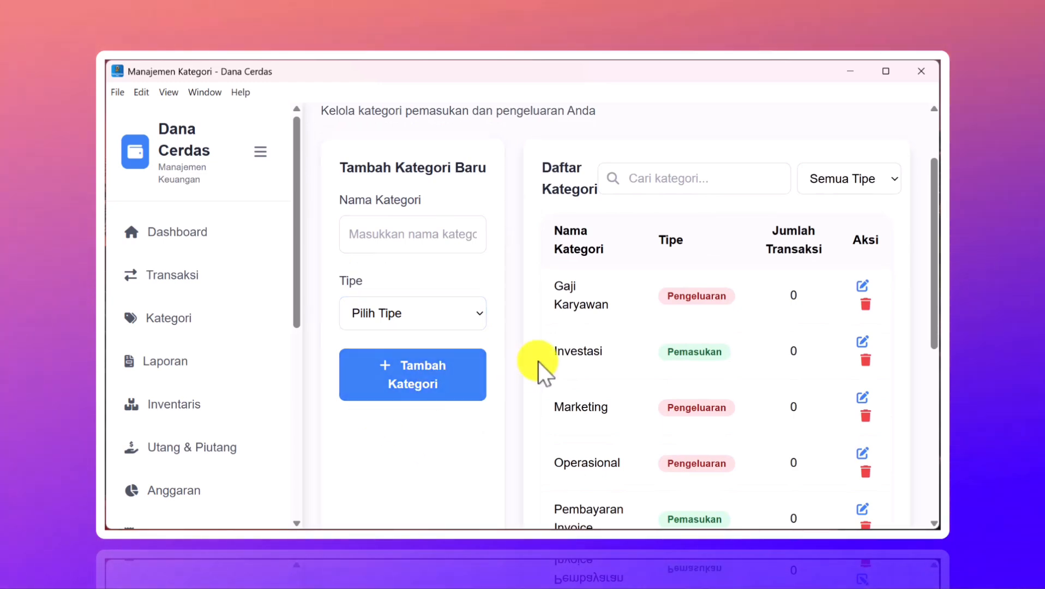
pyautogui.scroll(-2, 538, 362)
pyautogui.scroll(3, 538, 362)
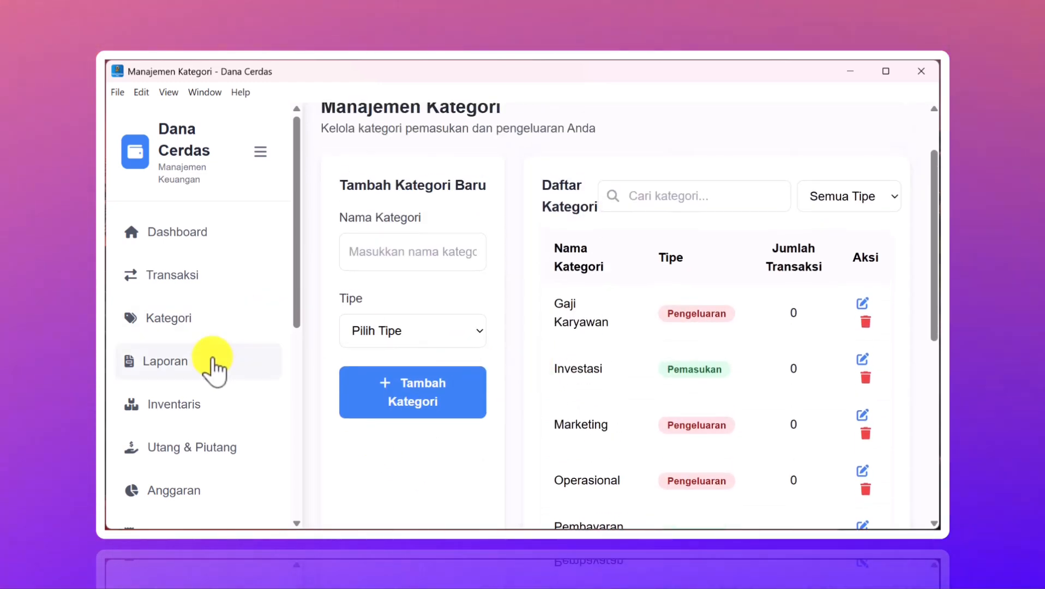
pyautogui.scroll(-1, 210, 365)
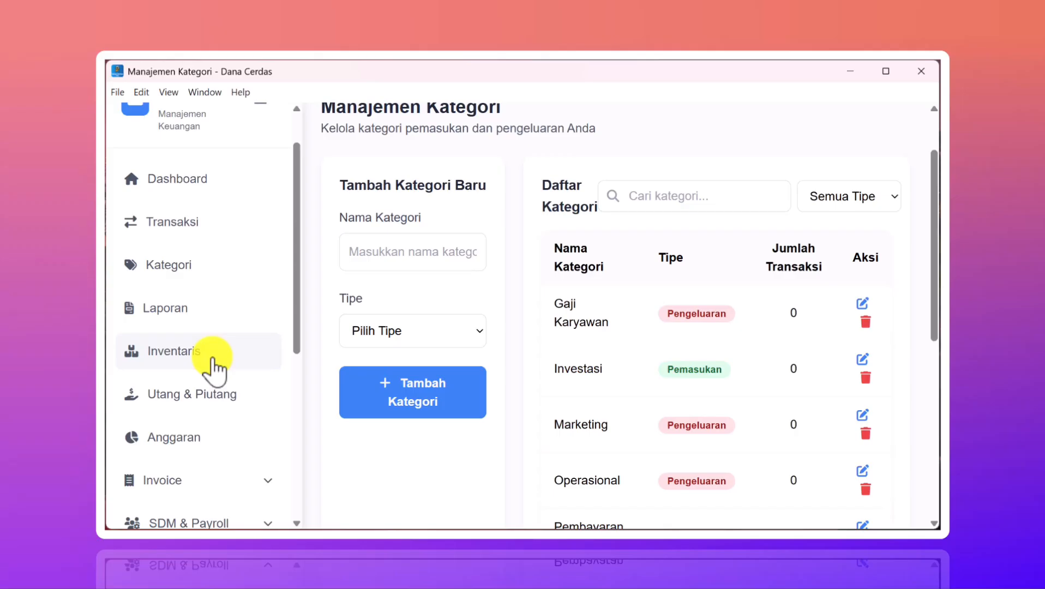
# - Open the Laporan page and scroll through the default report
pyautogui.click(178, 309)
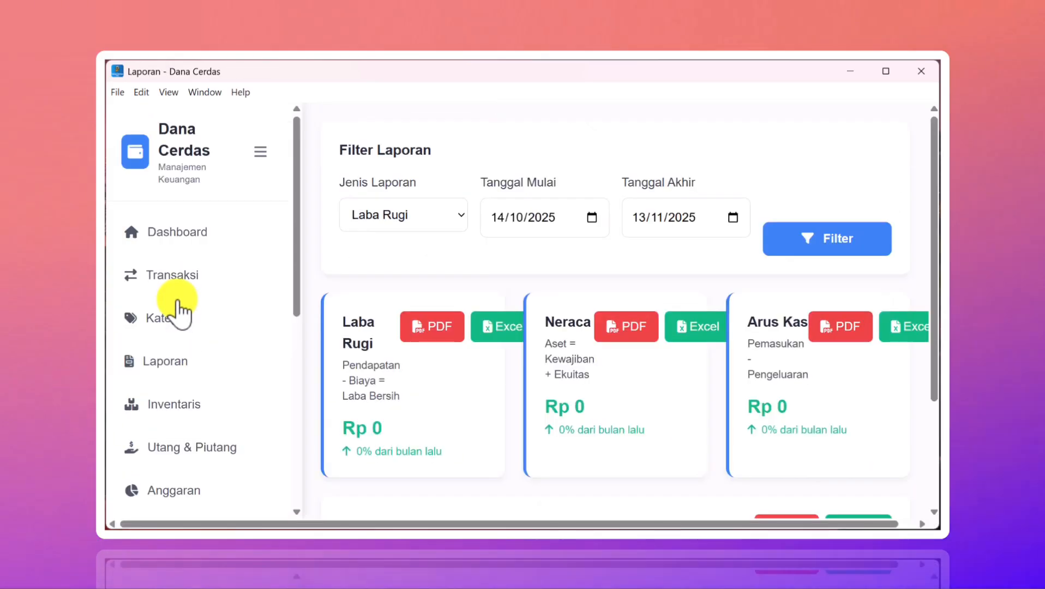
pyautogui.scroll(-3, 582, 358)
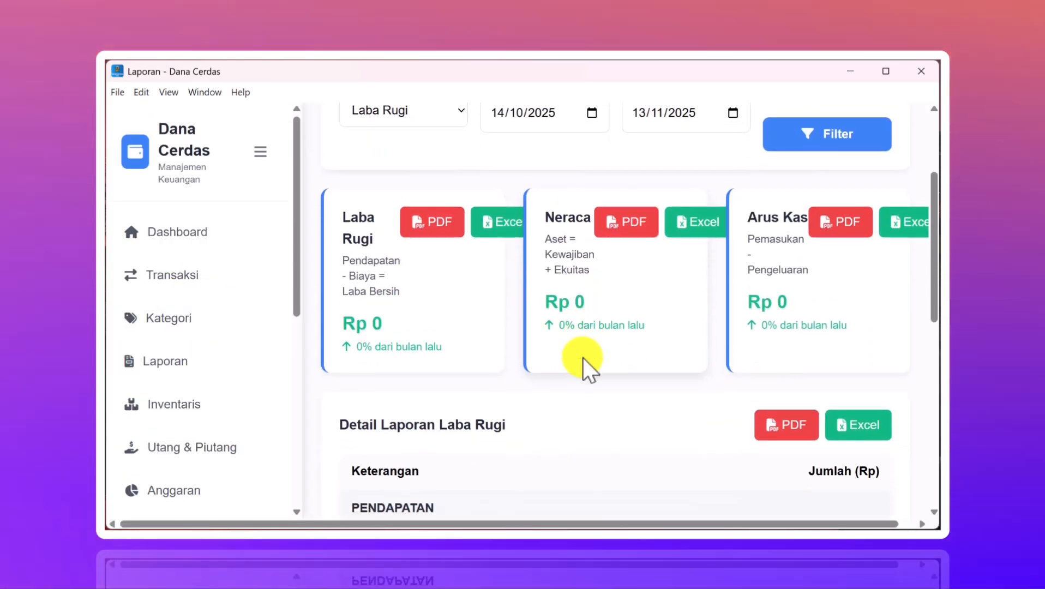
pyautogui.scroll(3, 583, 358)
pyautogui.scroll(-5, 583, 357)
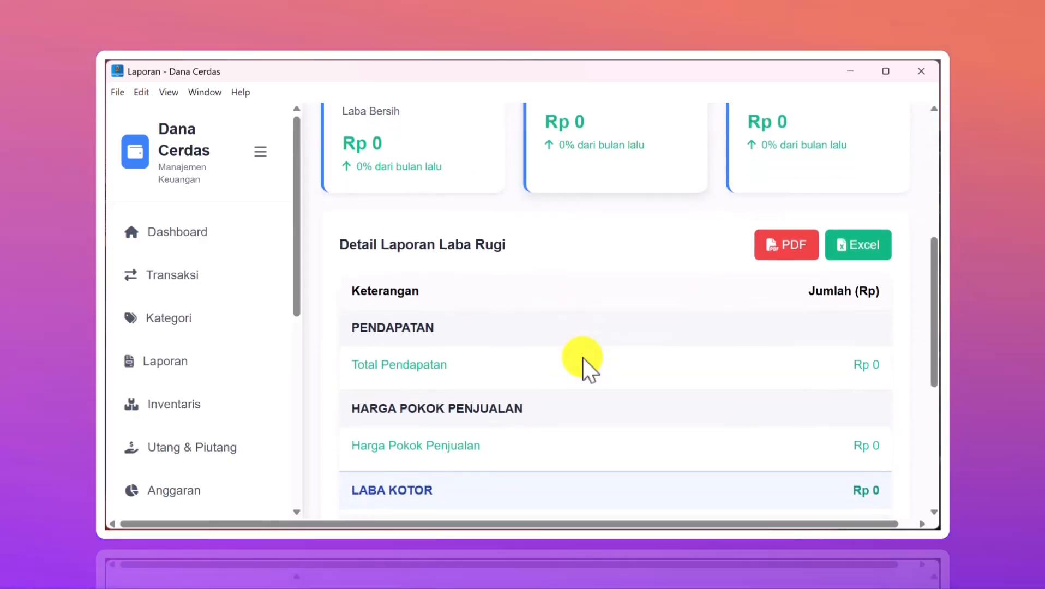
pyautogui.scroll(5, 583, 357)
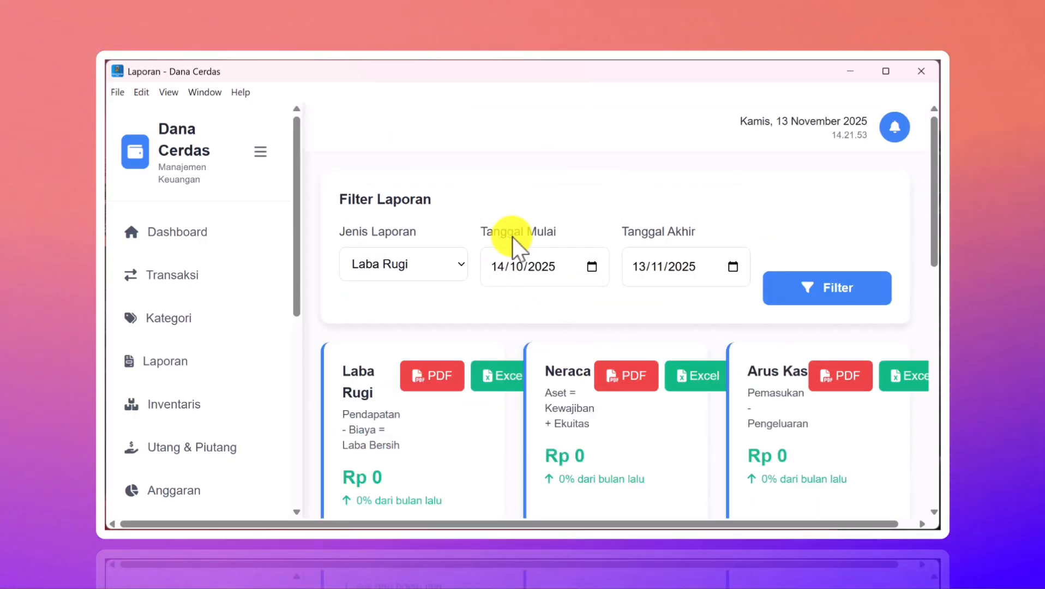
pyautogui.scroll(-5, 515, 321)
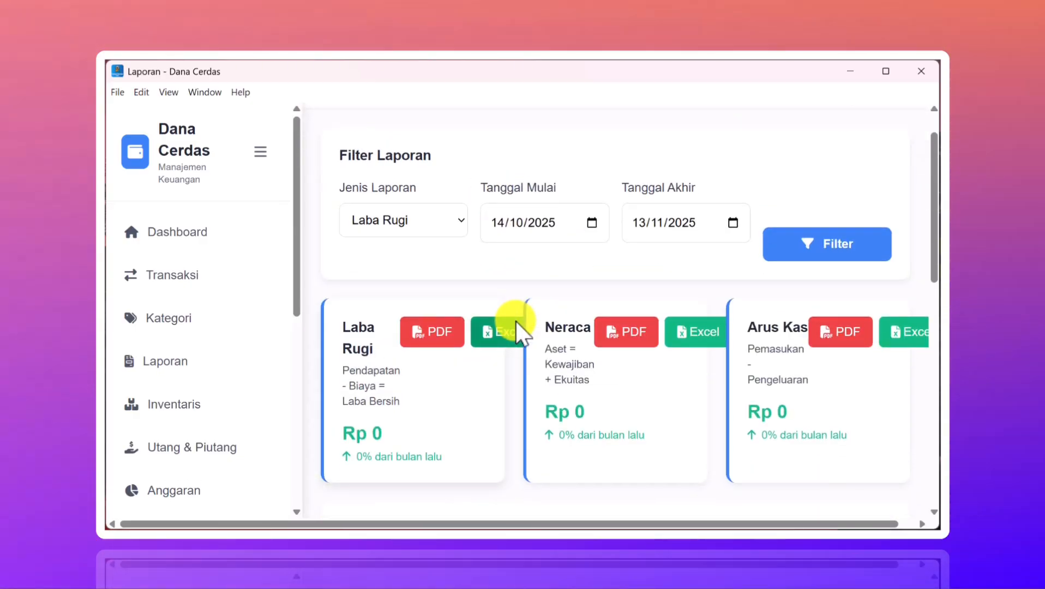
pyautogui.scroll(-3, 515, 321)
pyautogui.scroll(10, 515, 321)
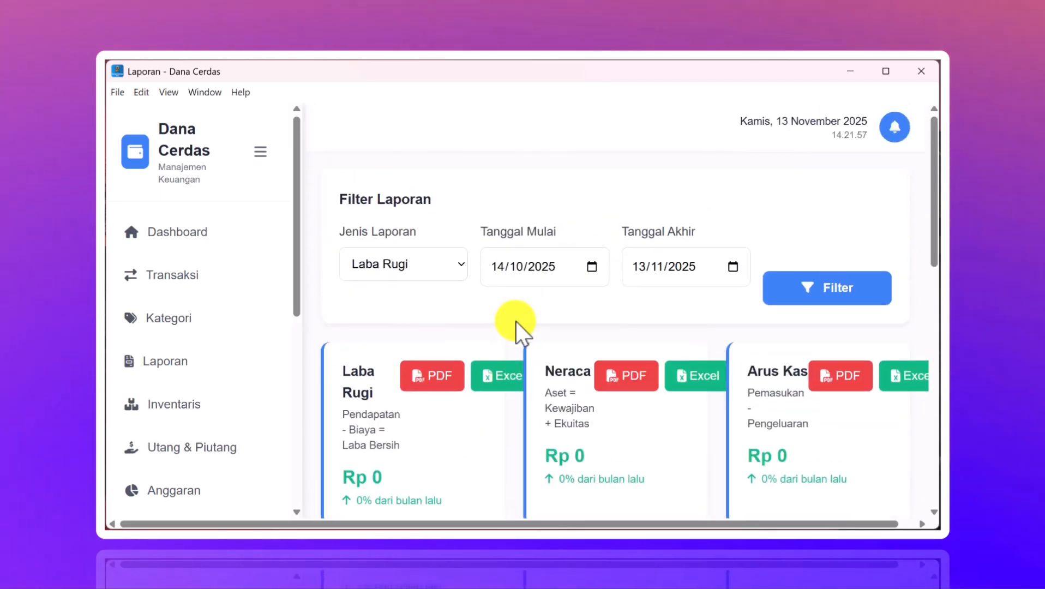
# - Switch the report type to Neraca and review the balance sheet detail down to the totals
pyautogui.click(416, 268)
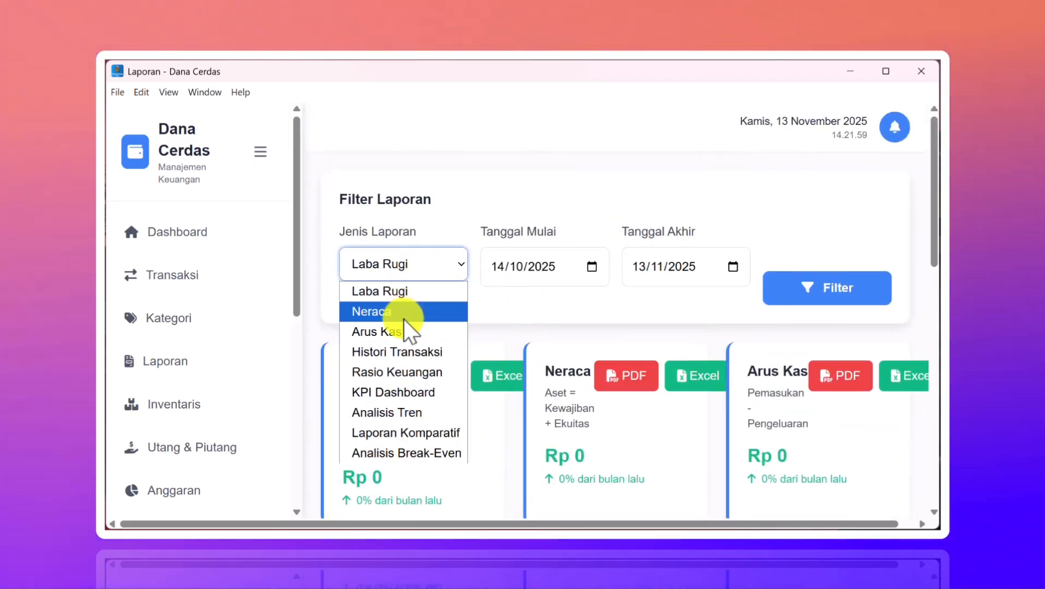
pyautogui.click(403, 317)
pyautogui.scroll(-15, 461, 363)
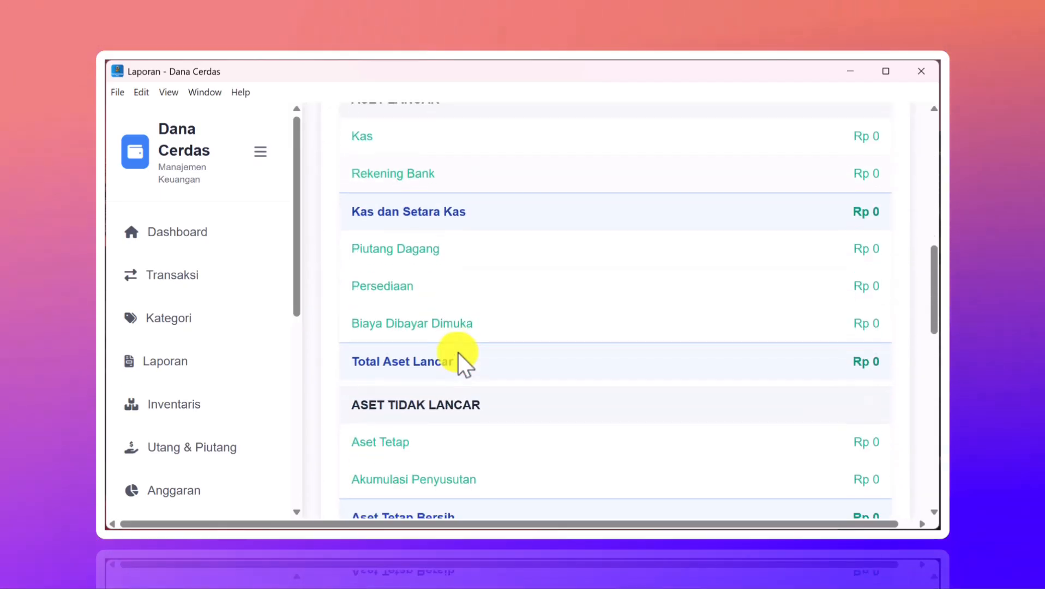
pyautogui.scroll(-8, 458, 352)
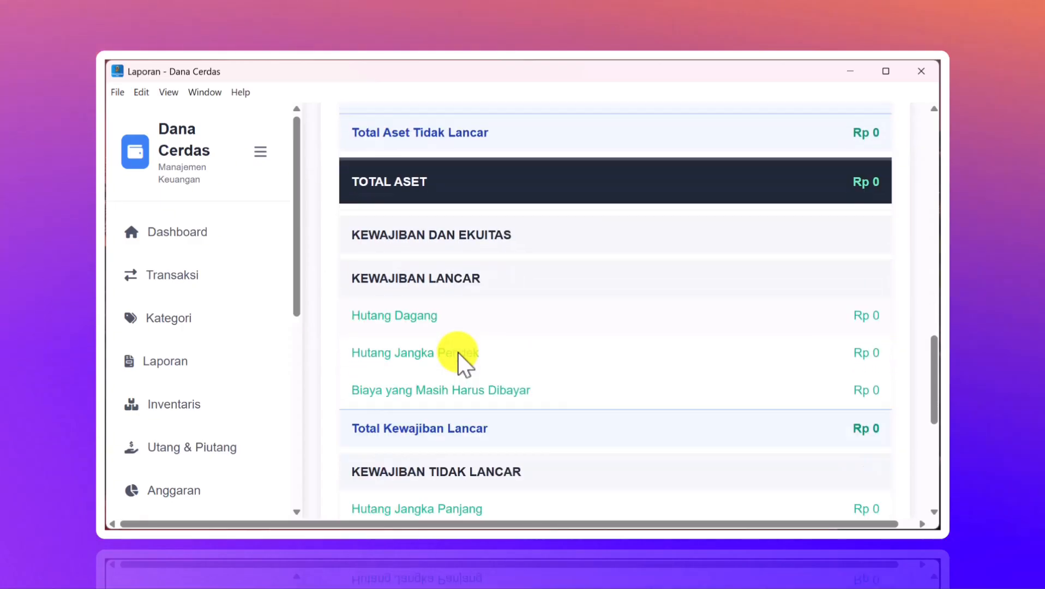
pyautogui.scroll(-3, 458, 352)
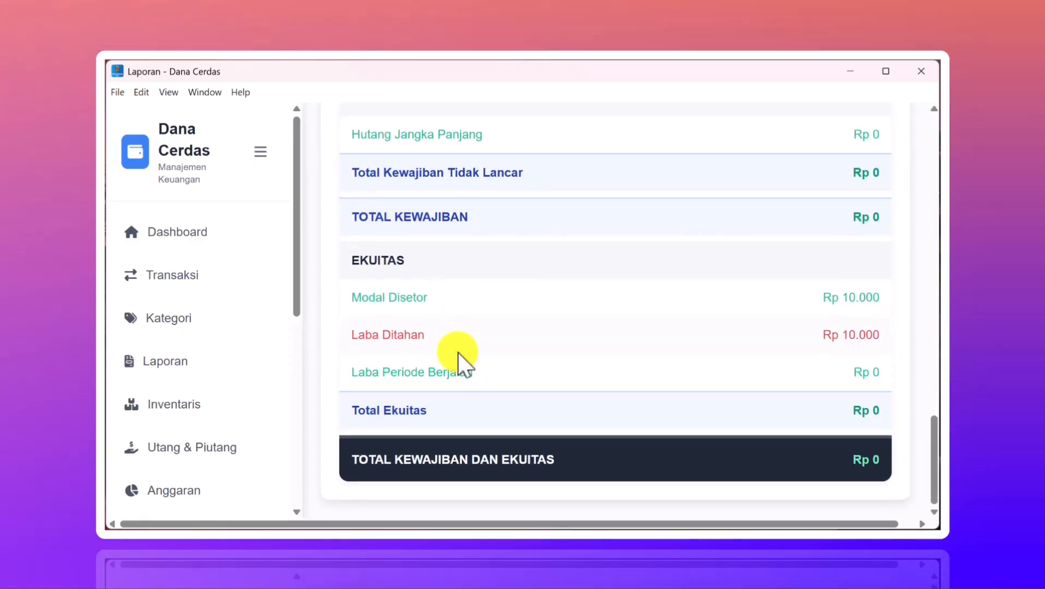
pyautogui.scroll(5, 458, 353)
pyautogui.scroll(20, 458, 353)
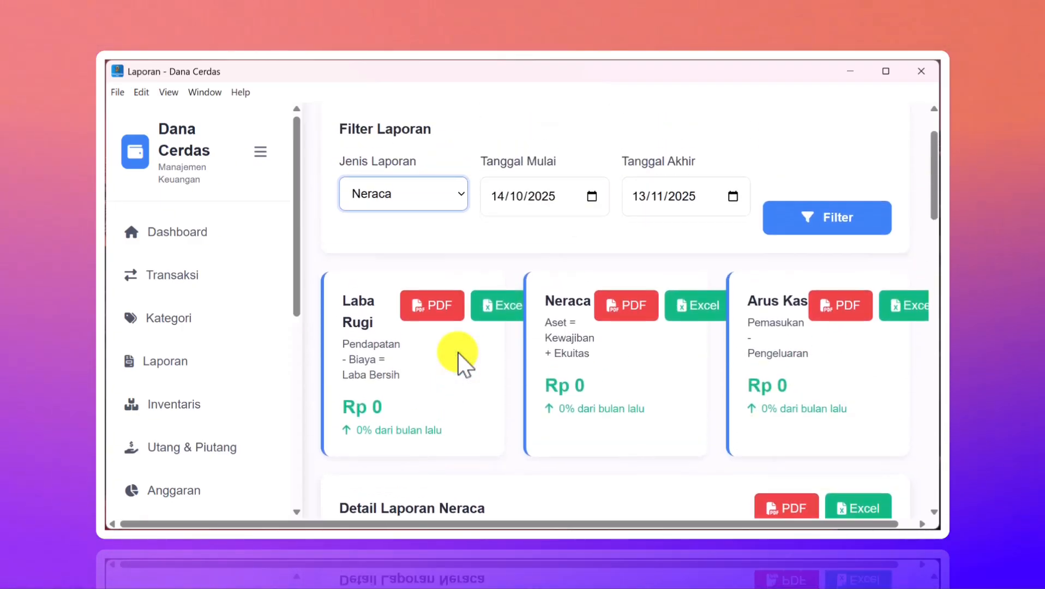
# - Choose Arus Kas as the report type and review its all-Rp 0 cash-flow detail
pyautogui.click(414, 259)
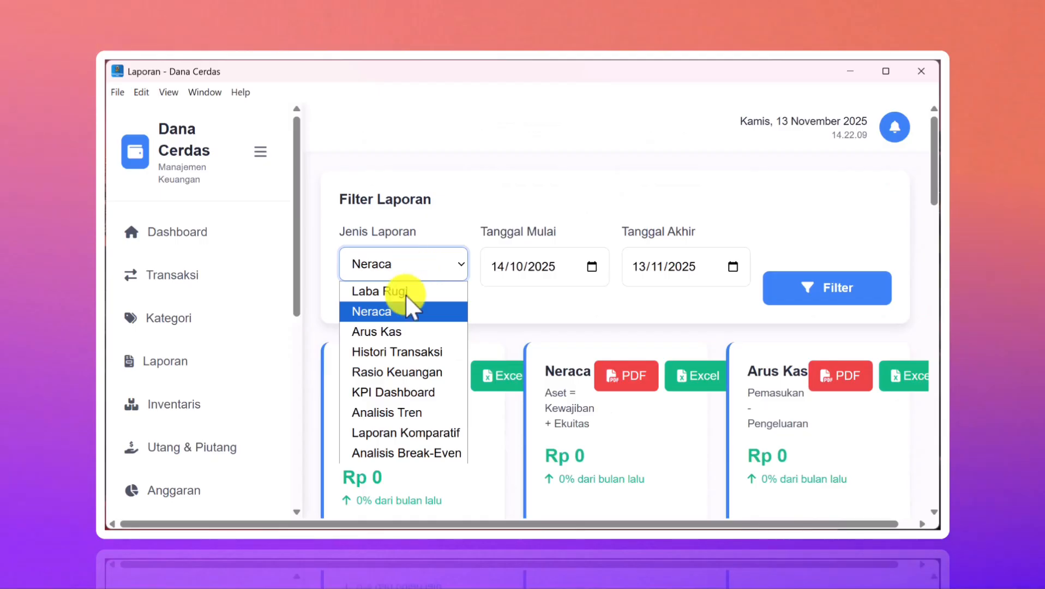
pyautogui.click(405, 332)
pyautogui.scroll(-7, 460, 349)
pyautogui.scroll(5, 460, 350)
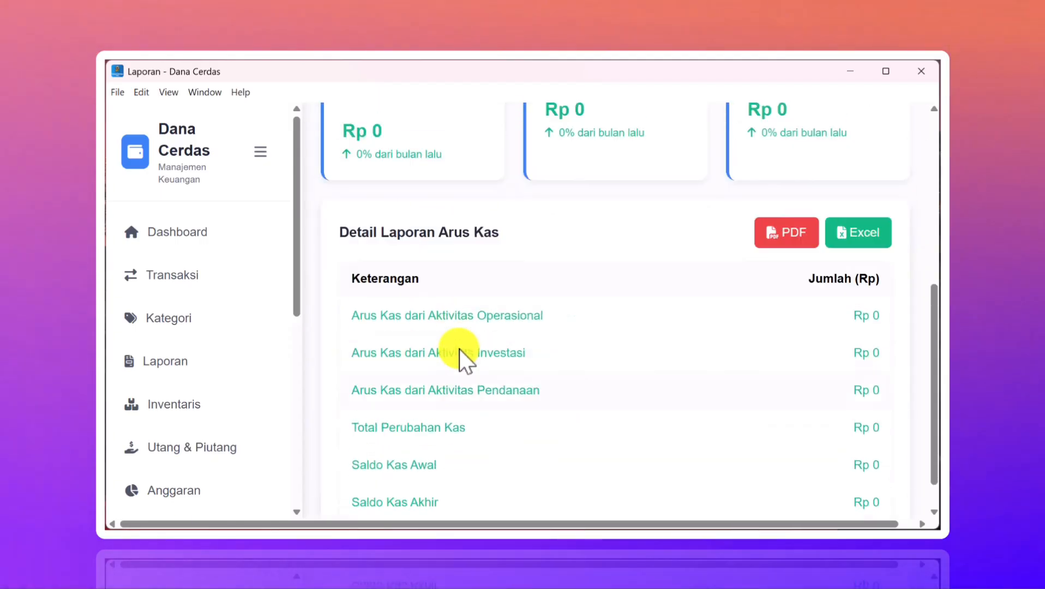
pyautogui.click(428, 168)
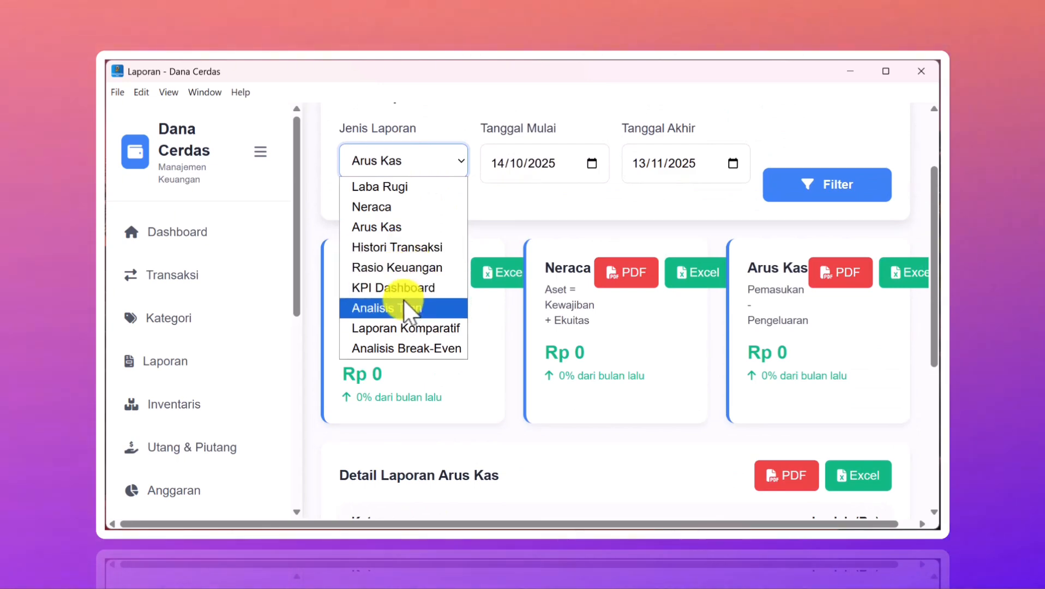
pyautogui.click(533, 218)
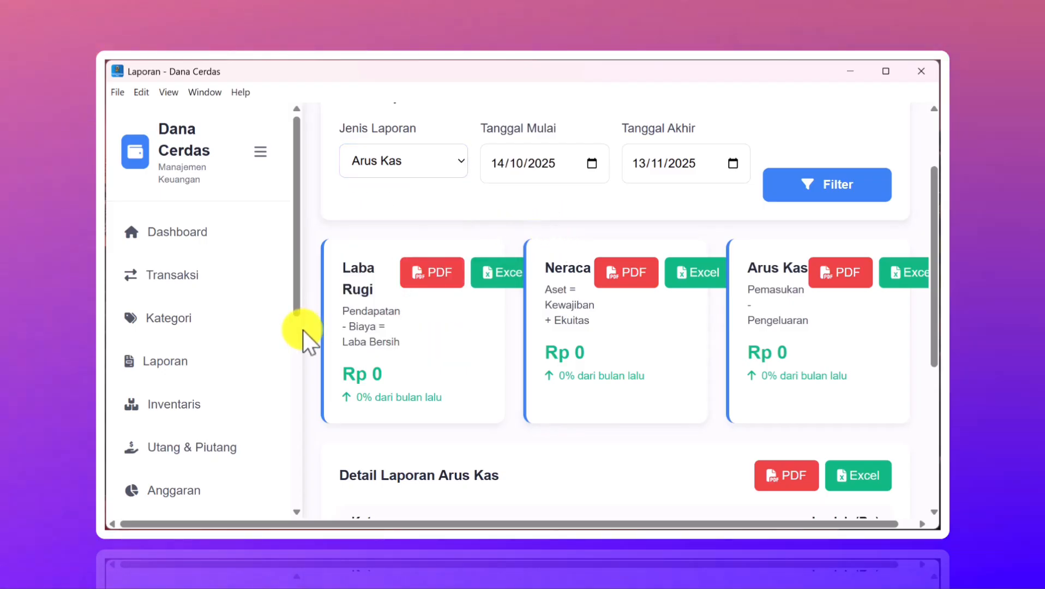
pyautogui.scroll(-3, 214, 350)
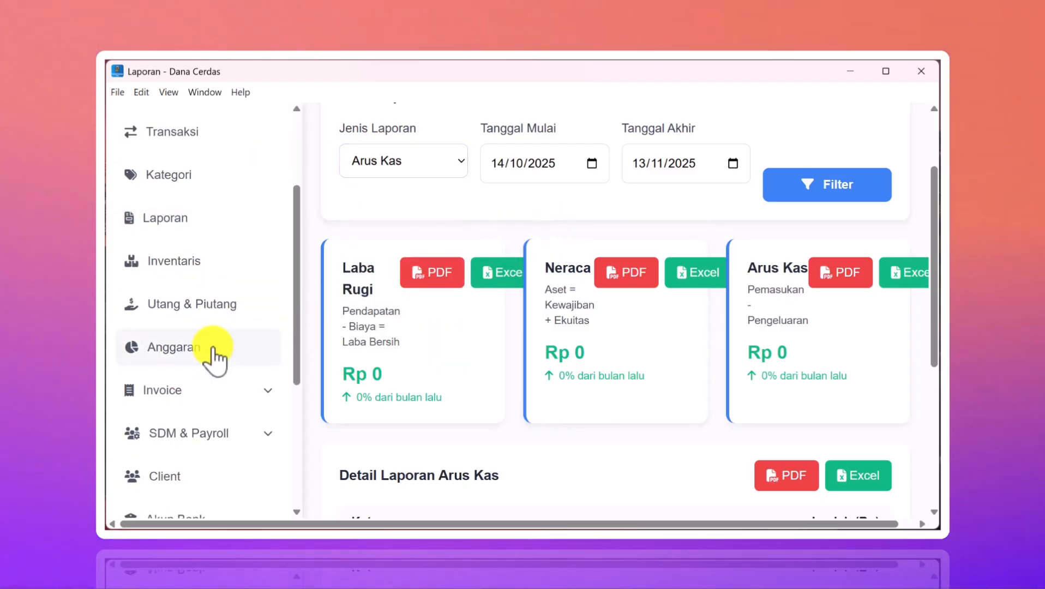
# - Open the Inventaris page and scroll through the empty inventory and Tambah Barang form
pyautogui.click(186, 264)
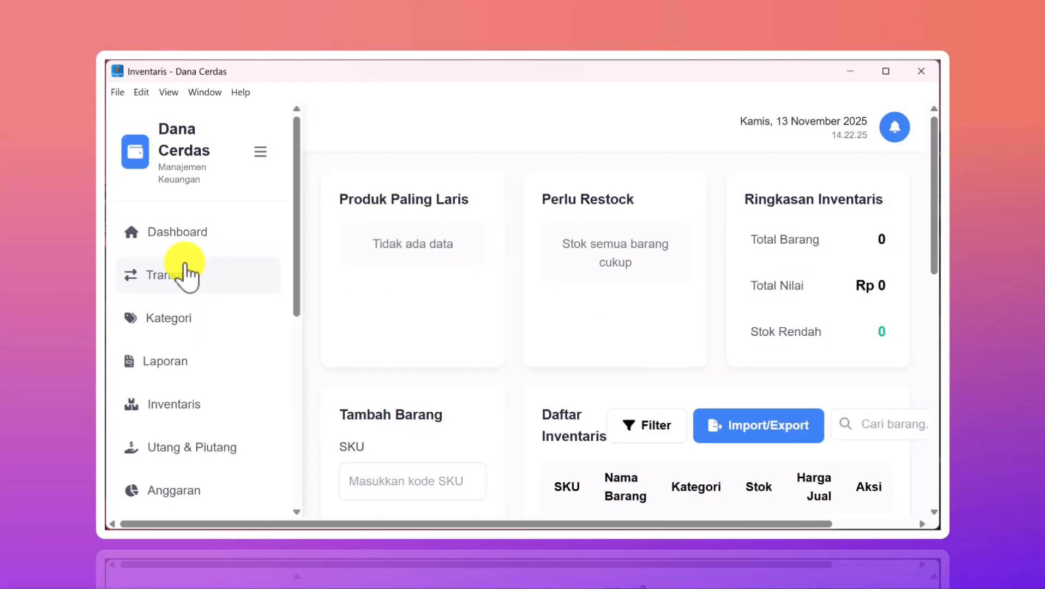
pyautogui.scroll(-5, 544, 333)
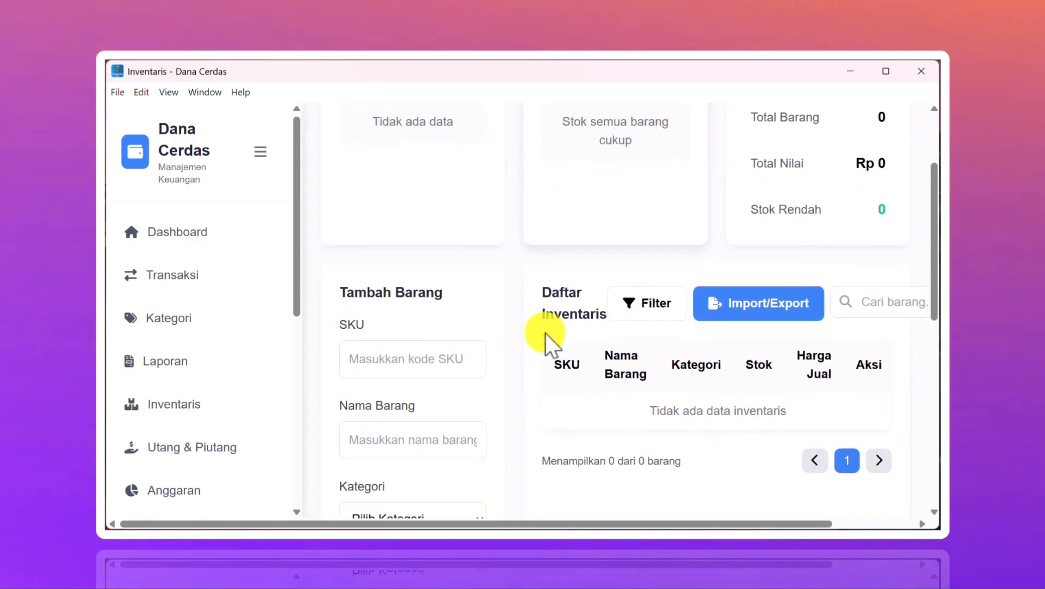
pyautogui.scroll(-7, 544, 333)
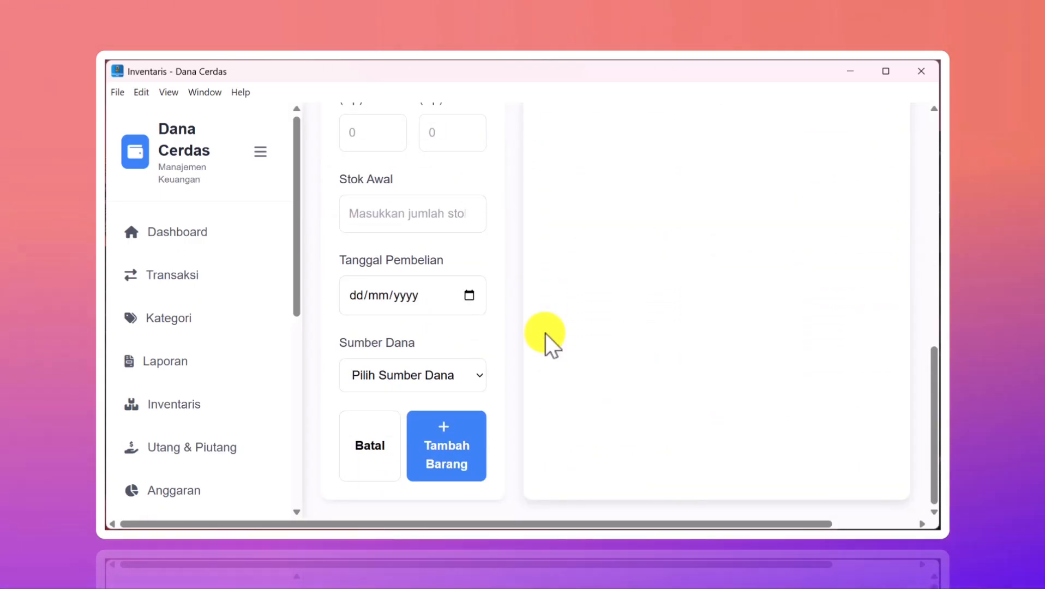
pyautogui.scroll(2, 545, 333)
pyautogui.scroll(10, 545, 333)
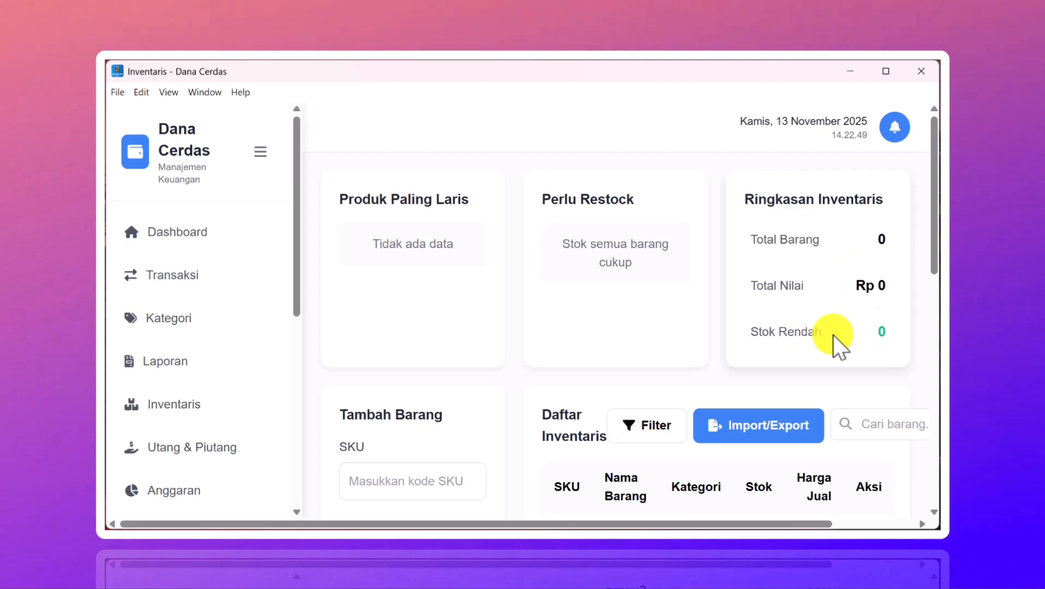
pyautogui.scroll(-1, 832, 335)
pyautogui.scroll(-3, 815, 307)
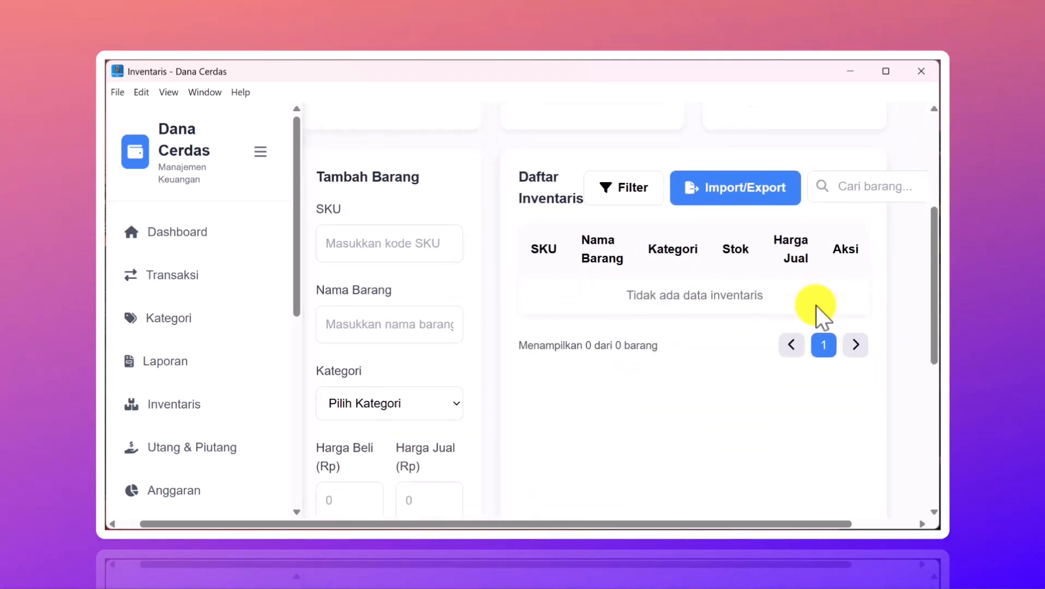
pyautogui.scroll(-1, 713, 325)
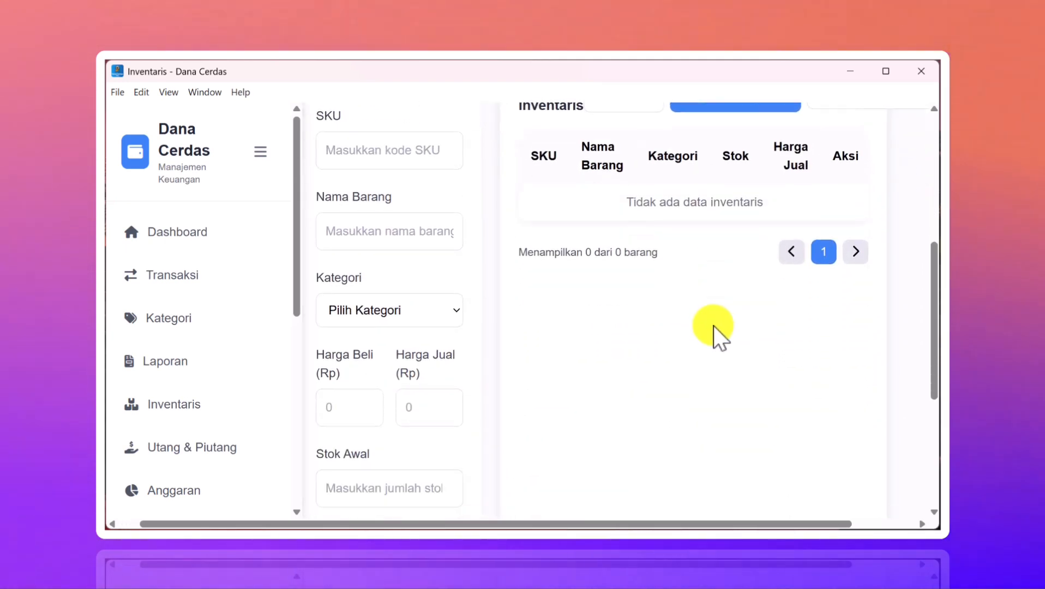
pyautogui.scroll(1, 713, 325)
pyautogui.hscroll(-1, 426, 307)
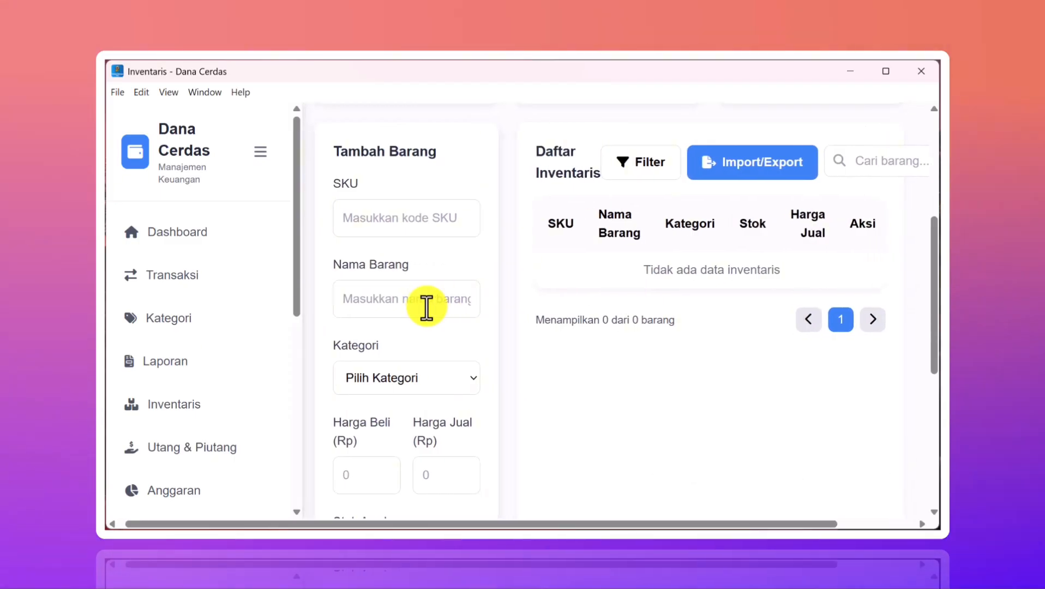
pyautogui.scroll(-2, 425, 307)
pyautogui.scroll(-4, 426, 308)
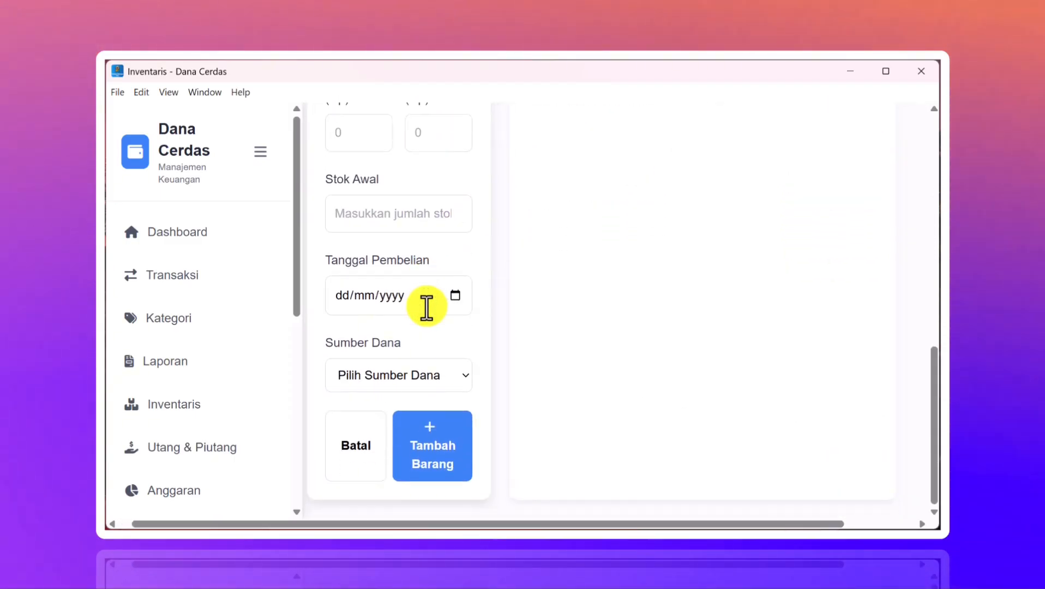
pyautogui.scroll(5, 426, 307)
pyautogui.scroll(3, 426, 307)
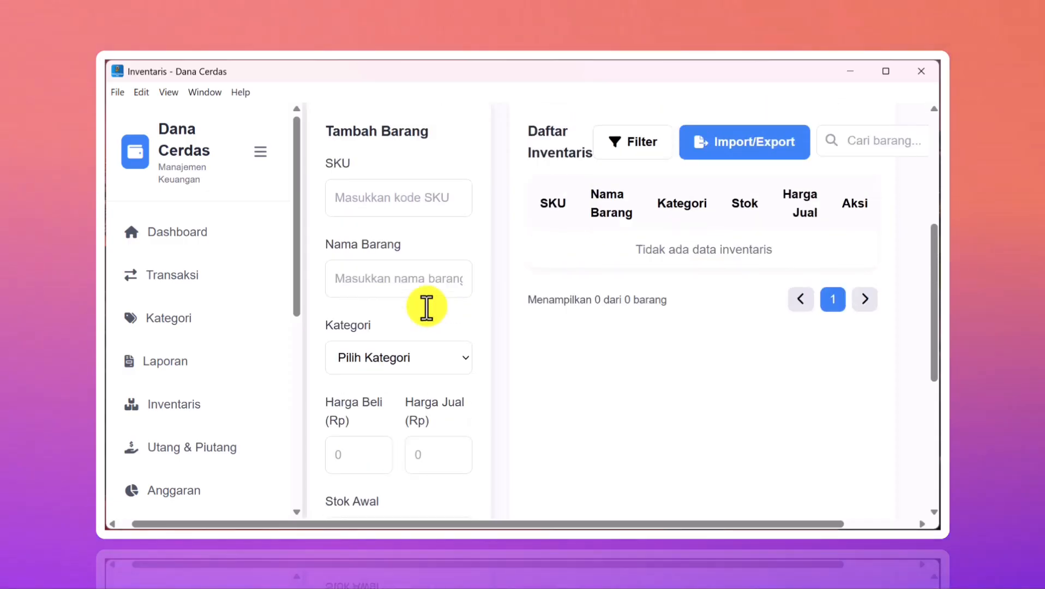
pyautogui.scroll(-4, 426, 307)
pyautogui.scroll(-3, 426, 307)
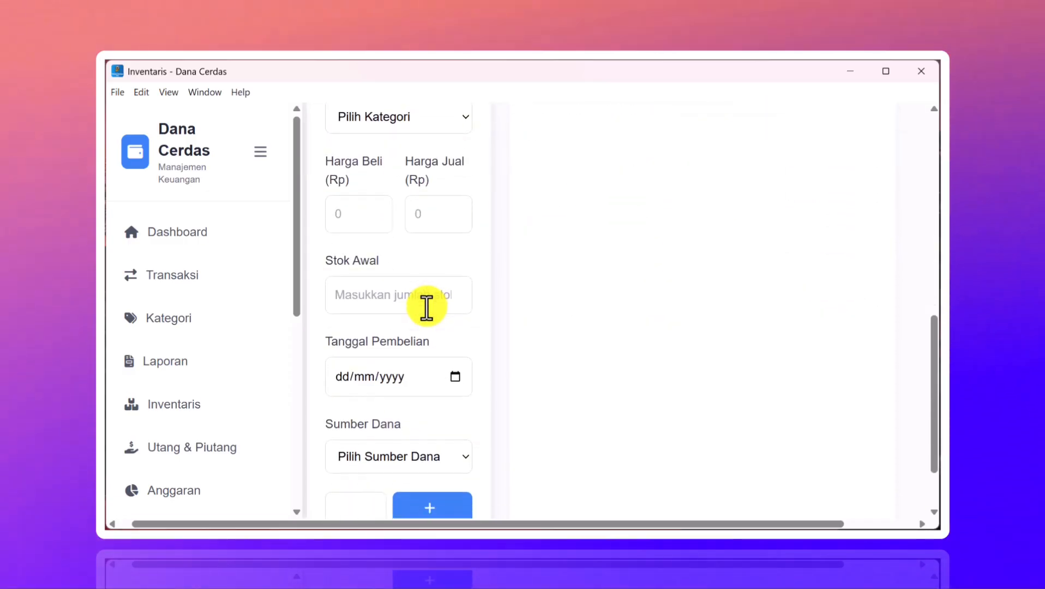
pyautogui.scroll(-1, 419, 386)
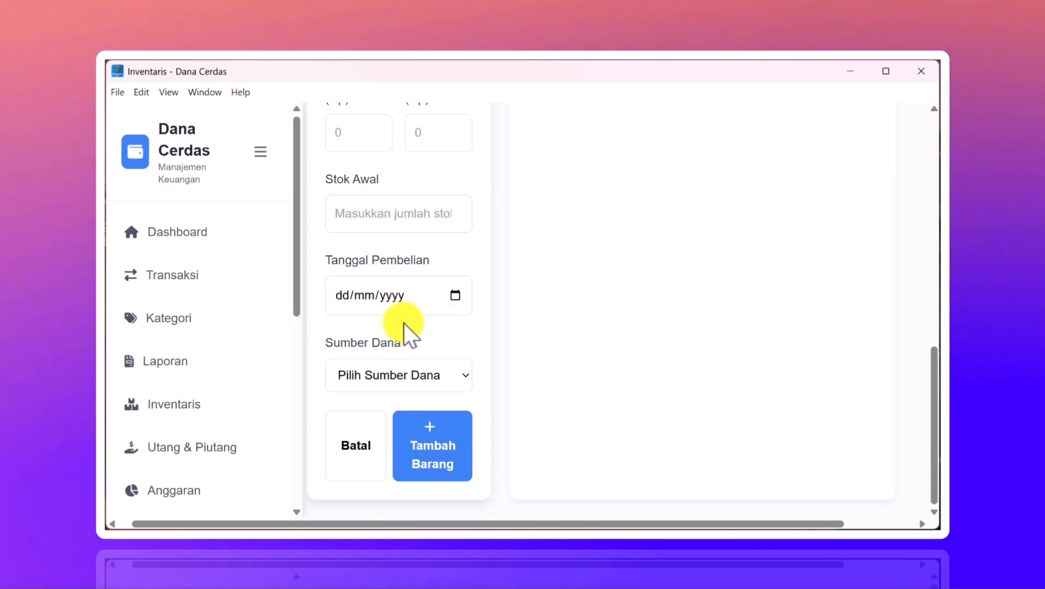
# - Check the Sumber Dana funding options without choosing, then go to Utang & Piutang
pyautogui.click(399, 381)
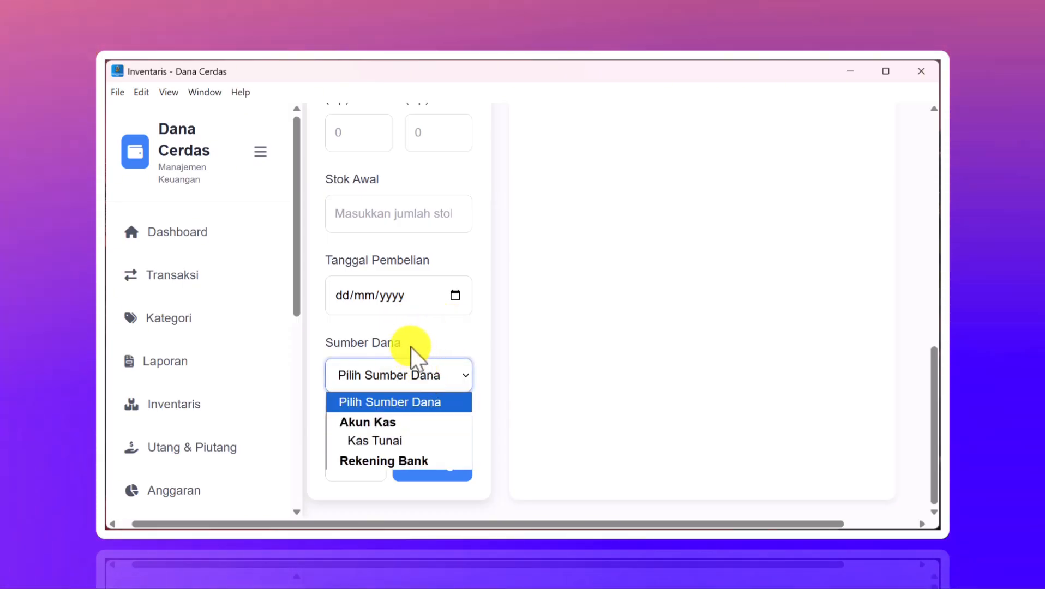
pyautogui.click(411, 335)
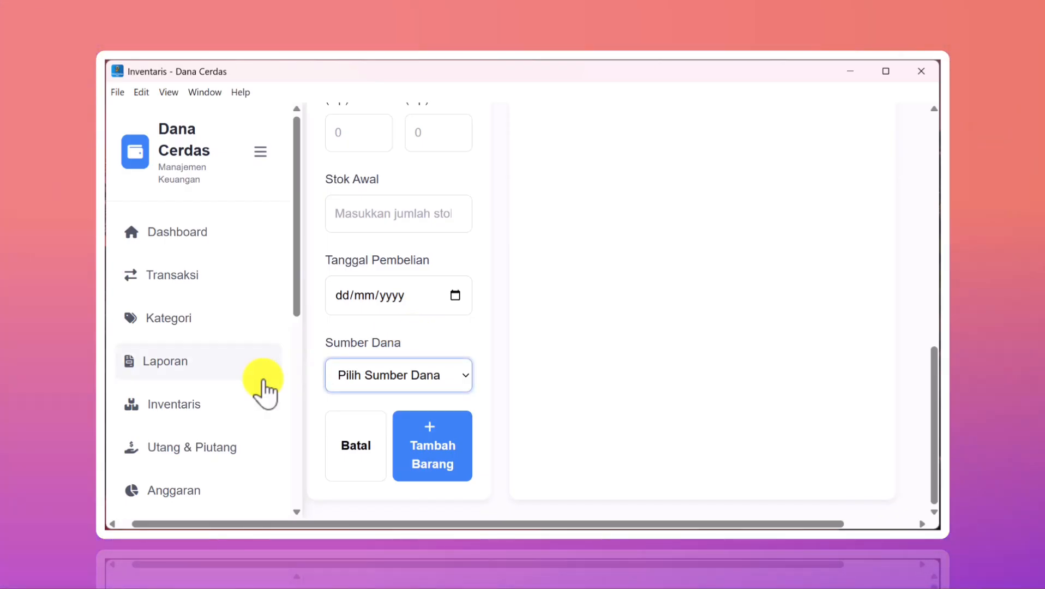
pyautogui.scroll(-2, 221, 419)
pyautogui.scroll(-1, 220, 421)
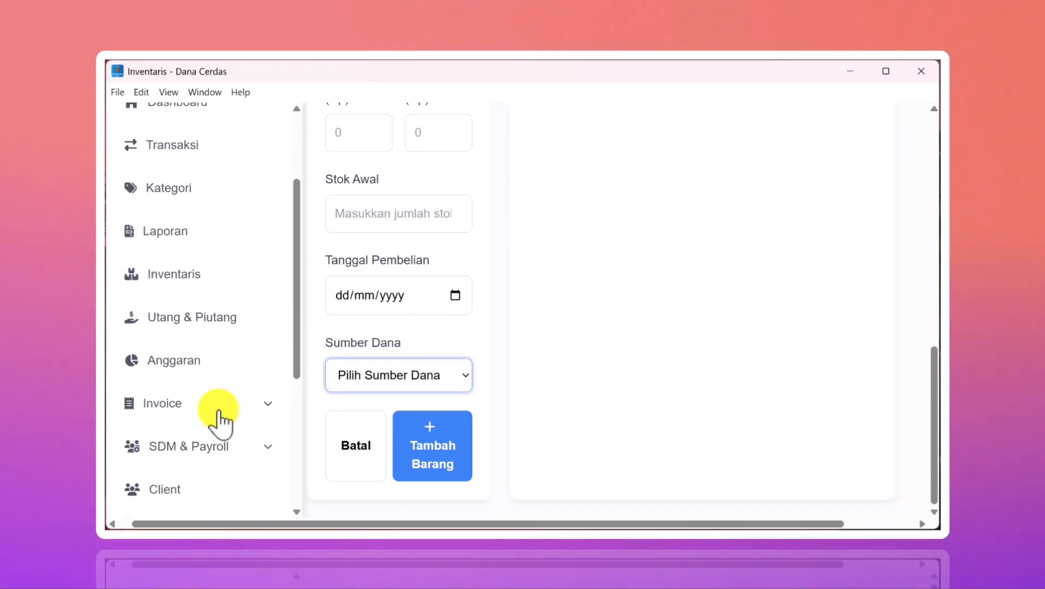
pyautogui.click(197, 330)
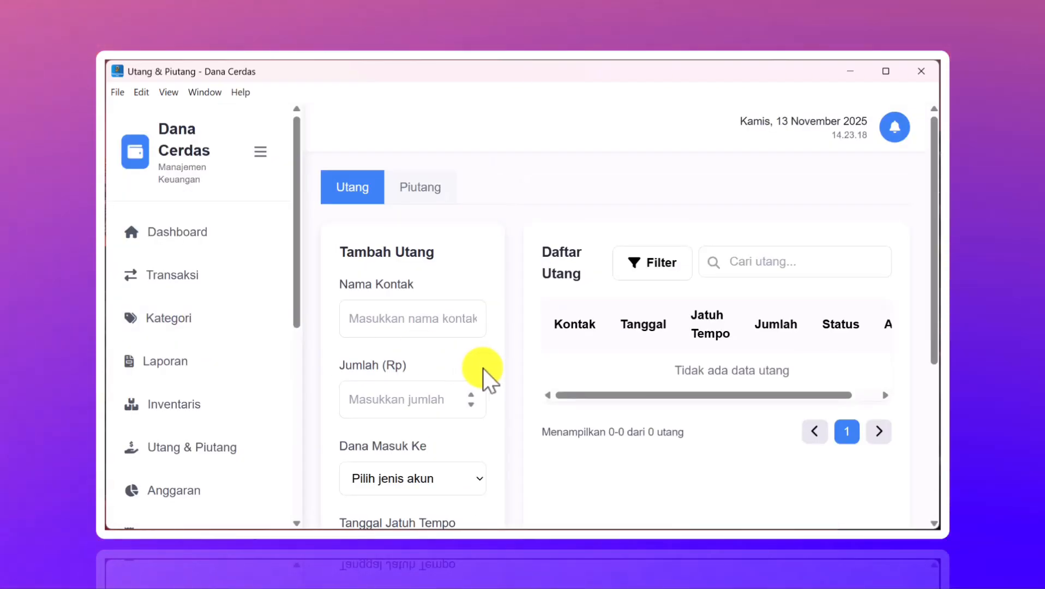
# - Switch to the Piutang tab and look over the empty receivables form and list
pyautogui.scroll(1, 483, 368)
pyautogui.scroll(-1, 456, 333)
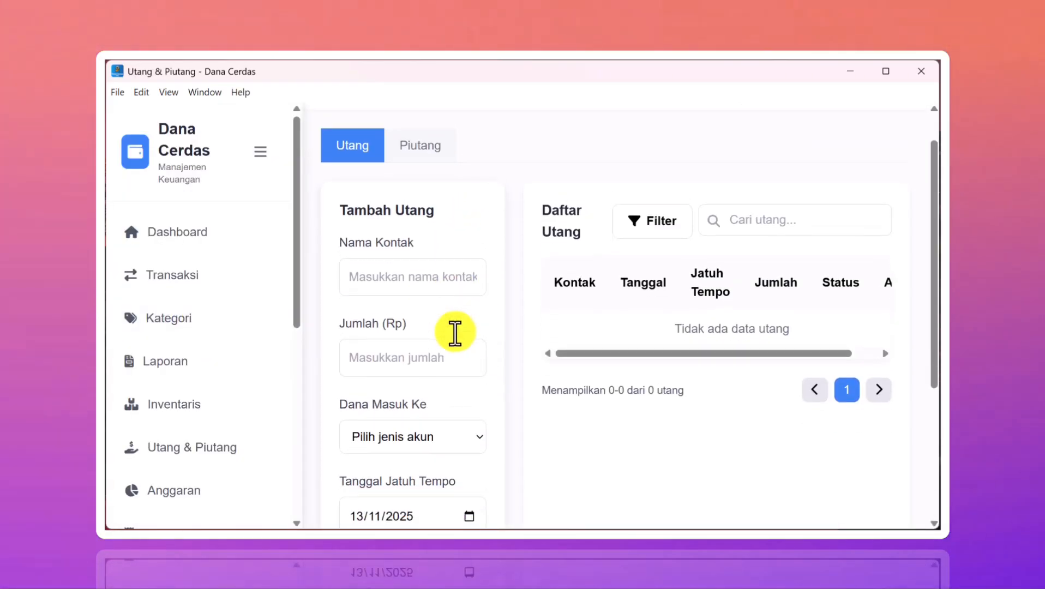
pyautogui.scroll(1, 455, 334)
pyautogui.click(414, 203)
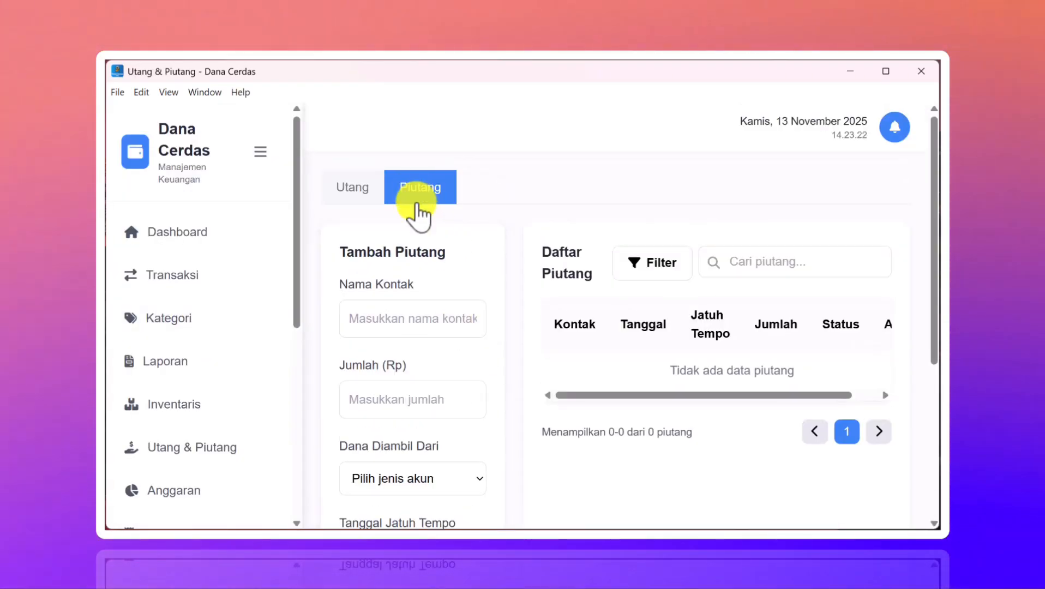
pyautogui.scroll(-3, 506, 395)
pyautogui.scroll(-2, 505, 395)
pyautogui.scroll(5, 506, 395)
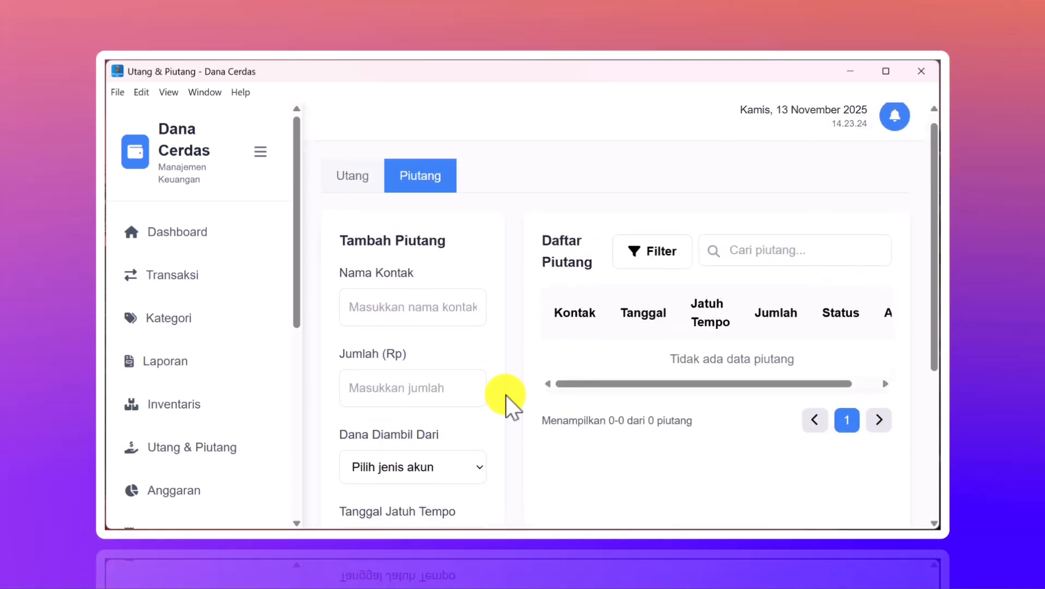
# - Check the notifications, then go to the Anggaran budget page
pyautogui.click(892, 128)
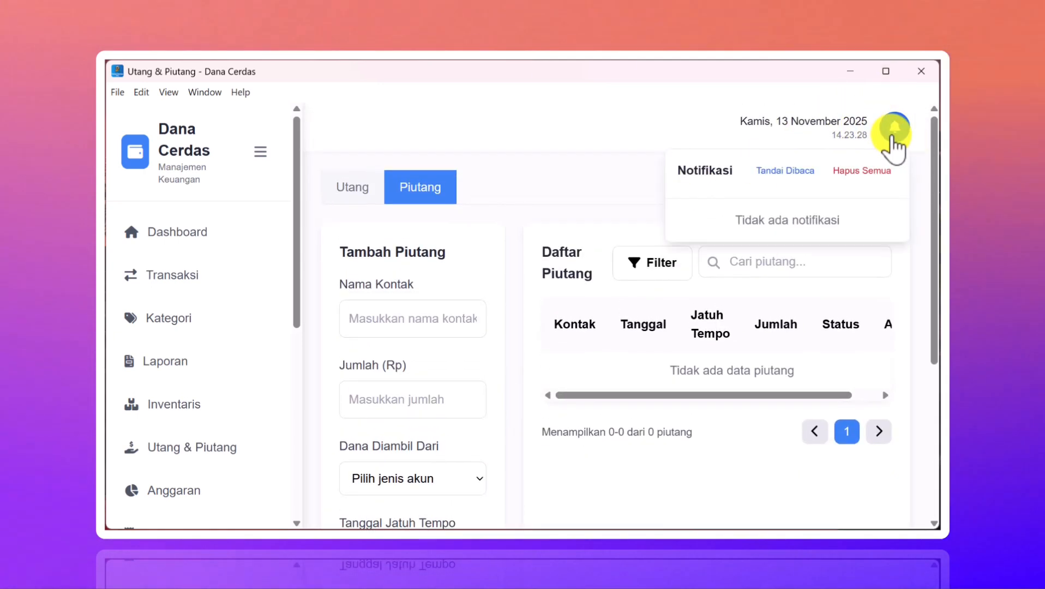
pyautogui.click(892, 136)
pyautogui.scroll(-3, 140, 402)
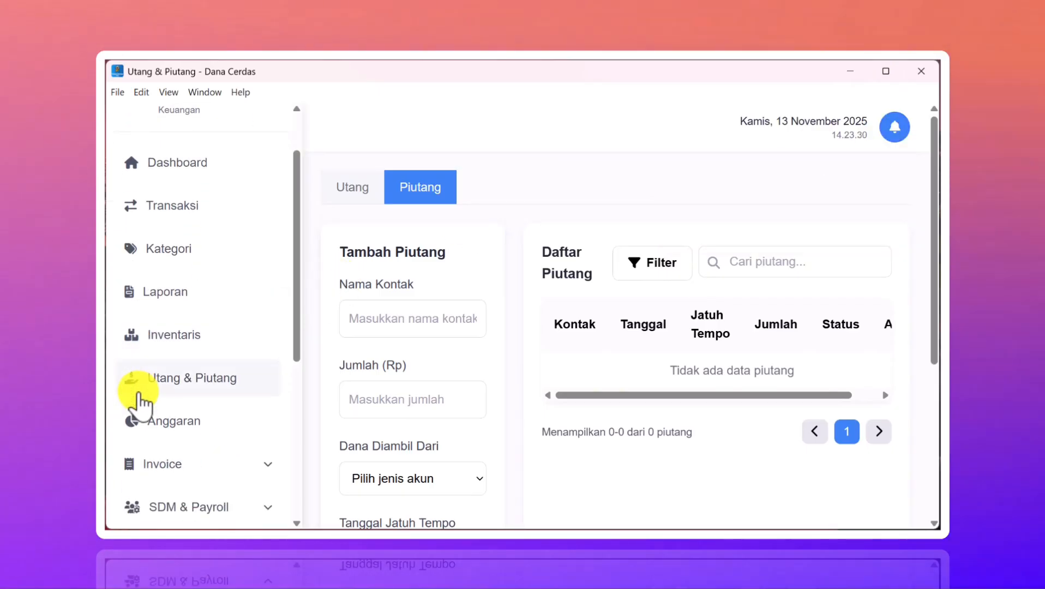
pyautogui.click(175, 337)
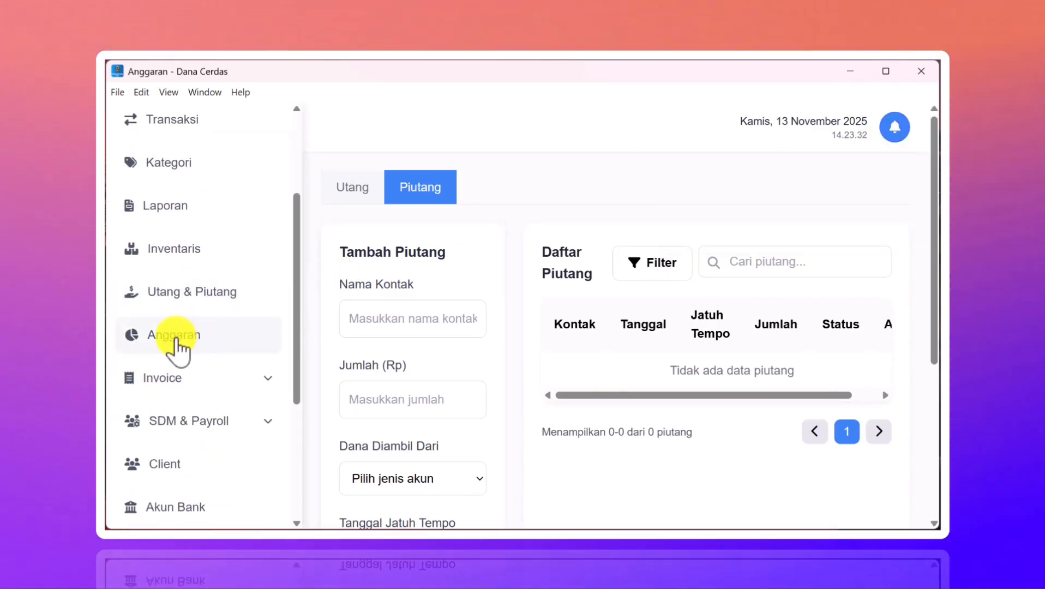
# - Look at the available budget categories without choosing one
pyautogui.scroll(-2, 544, 361)
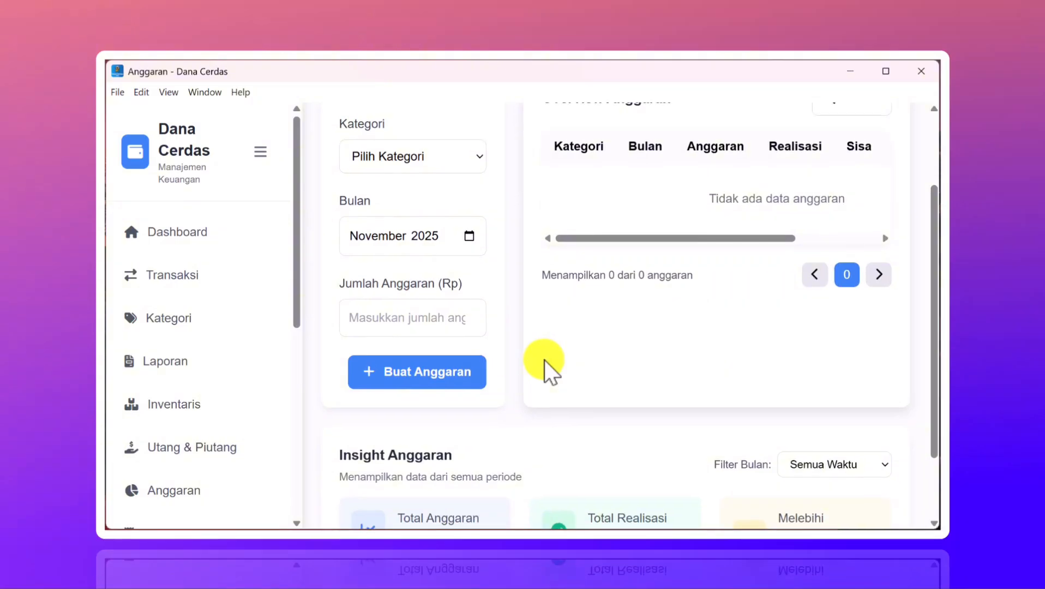
pyautogui.scroll(1, 544, 366)
pyautogui.click(464, 199)
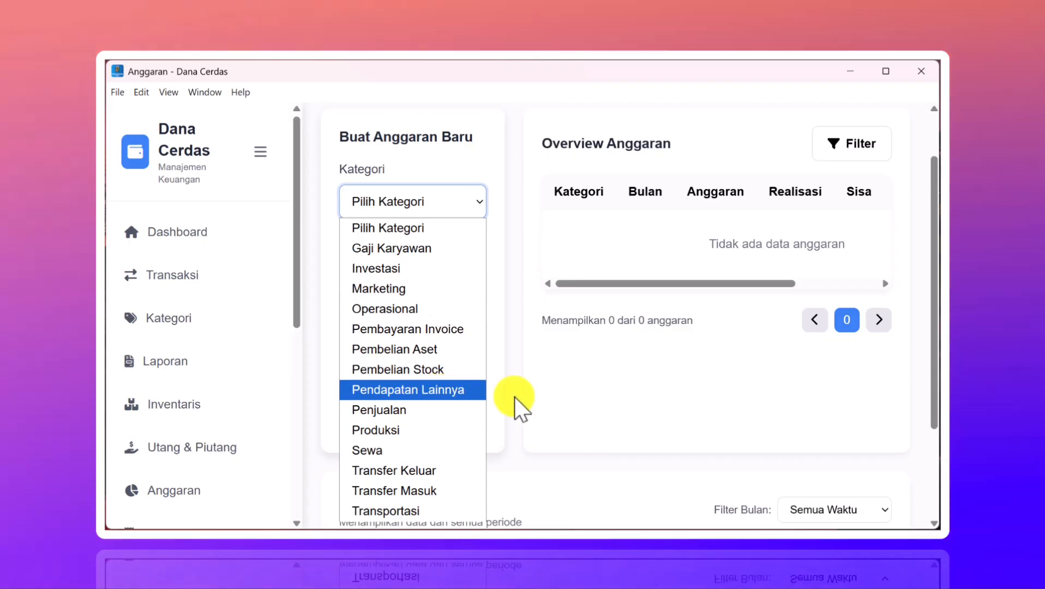
pyautogui.click(558, 402)
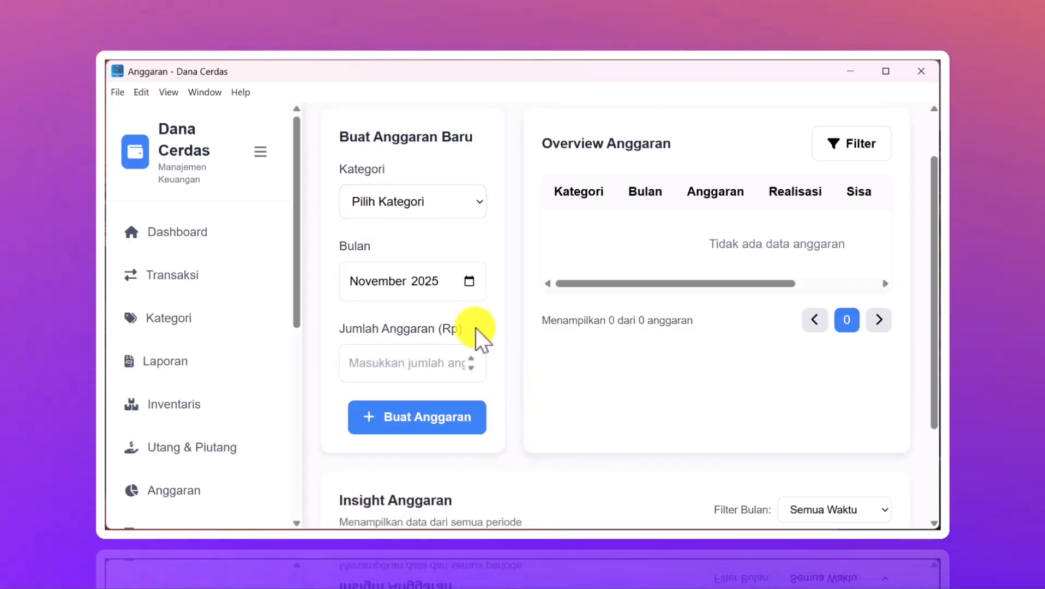
# - Expand the Invoice section and open Buat Invoice to start a new invoice
pyautogui.scroll(-1, 391, 366)
pyautogui.scroll(-3, 391, 366)
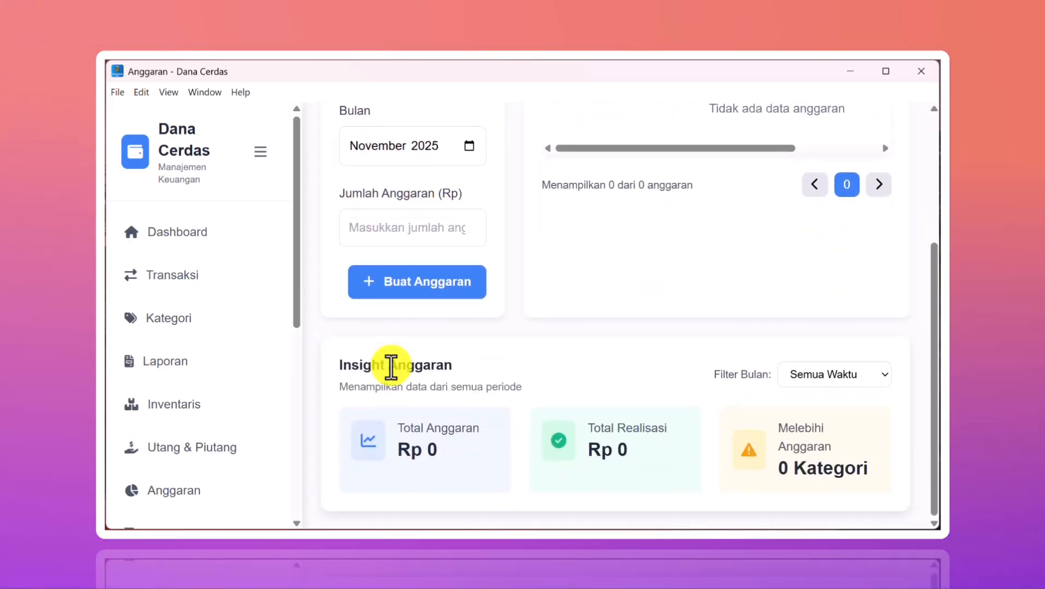
pyautogui.scroll(5, 391, 366)
pyautogui.scroll(-3, 390, 366)
pyautogui.scroll(-1, 391, 367)
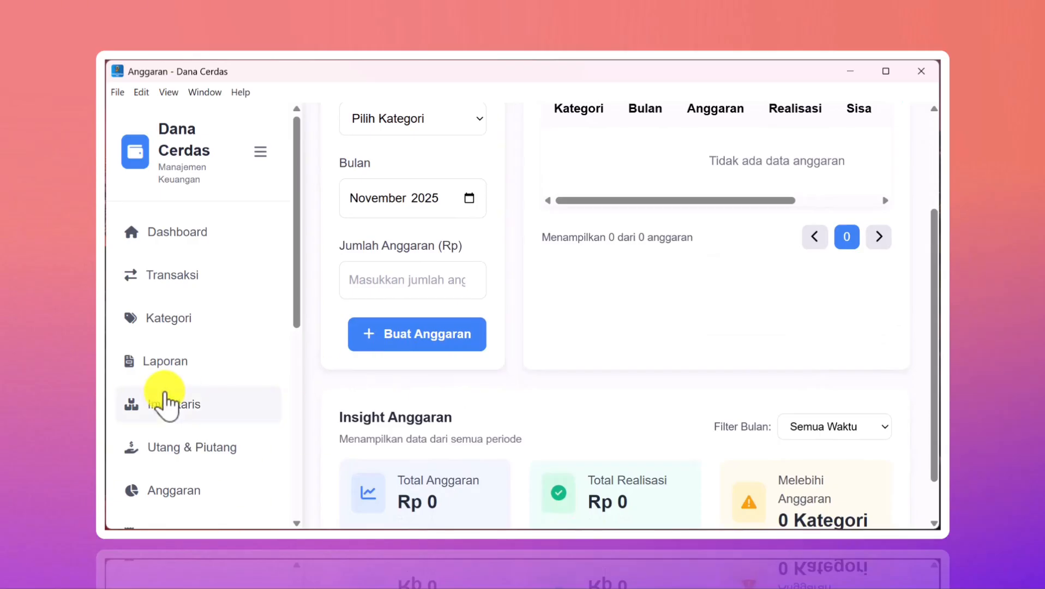
pyautogui.scroll(-4, 164, 400)
pyautogui.scroll(-1, 166, 400)
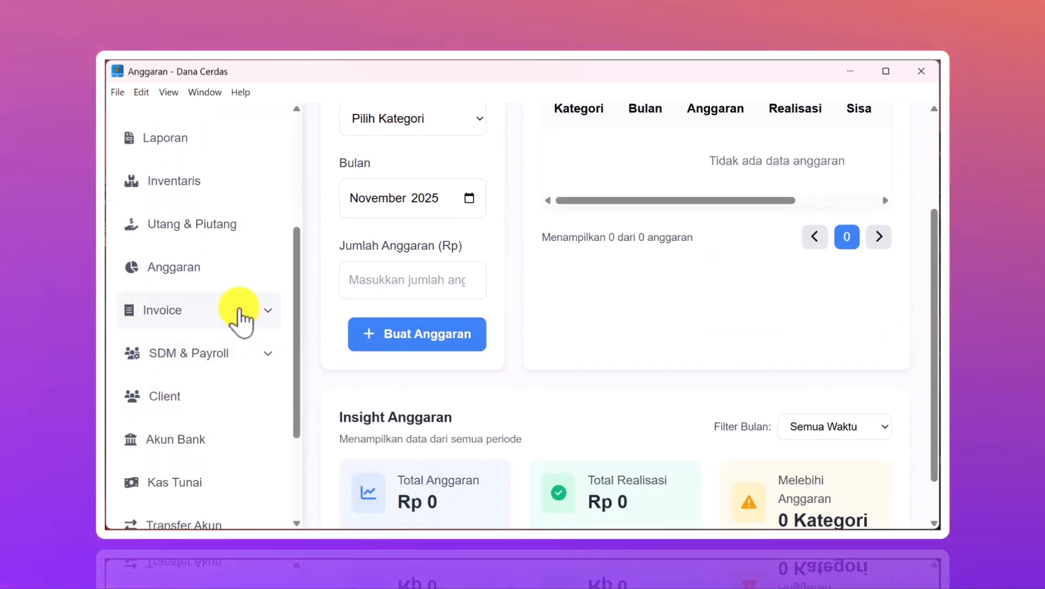
pyautogui.click(240, 317)
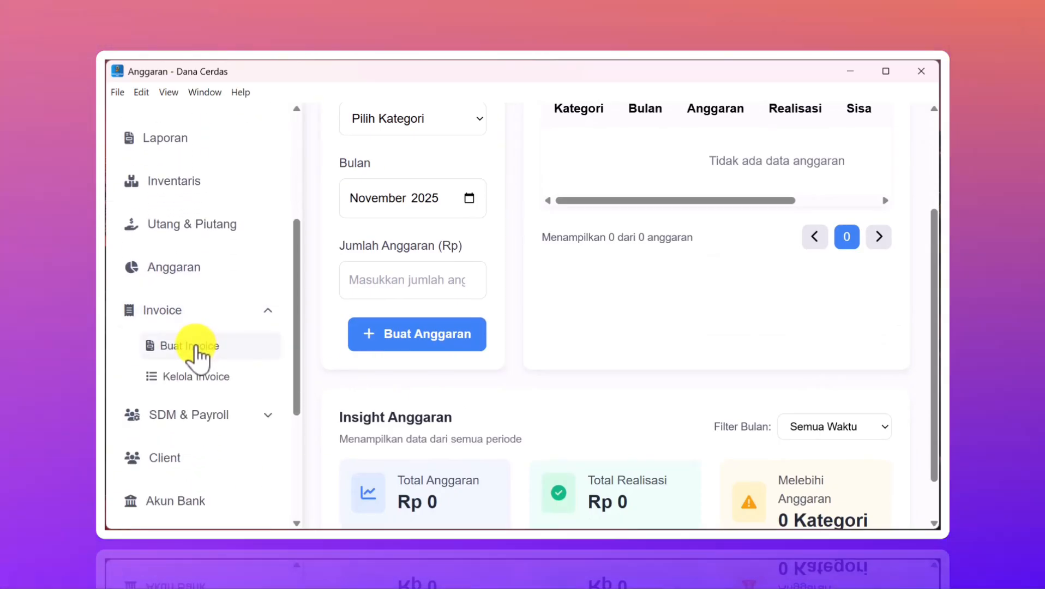
pyautogui.click(198, 346)
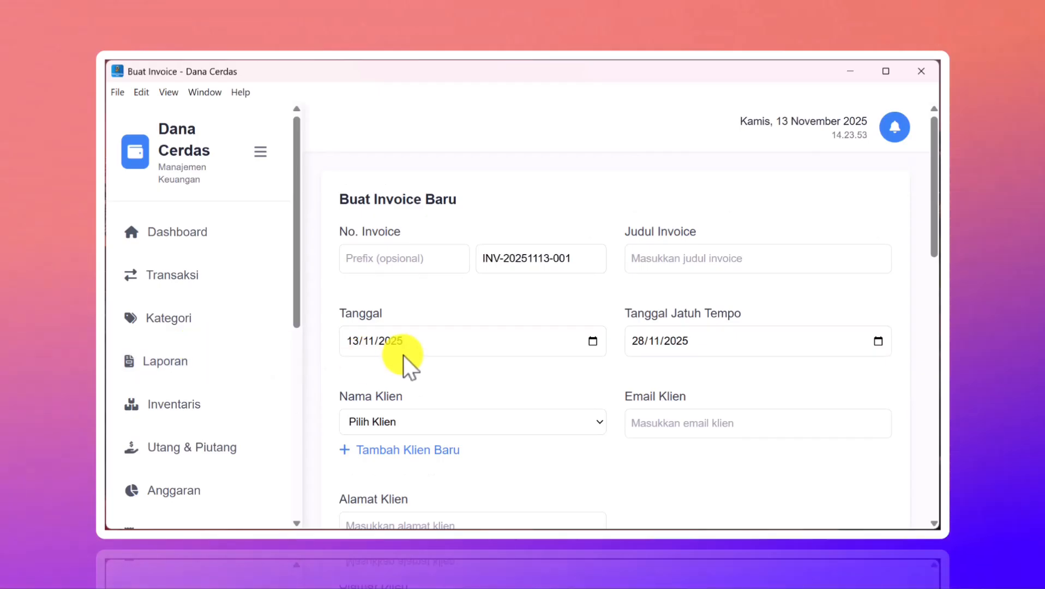
# - Scroll through the blank Buat Invoice form and its empty item list
pyautogui.scroll(-7, 403, 355)
pyautogui.scroll(-4, 403, 355)
pyautogui.scroll(10, 403, 355)
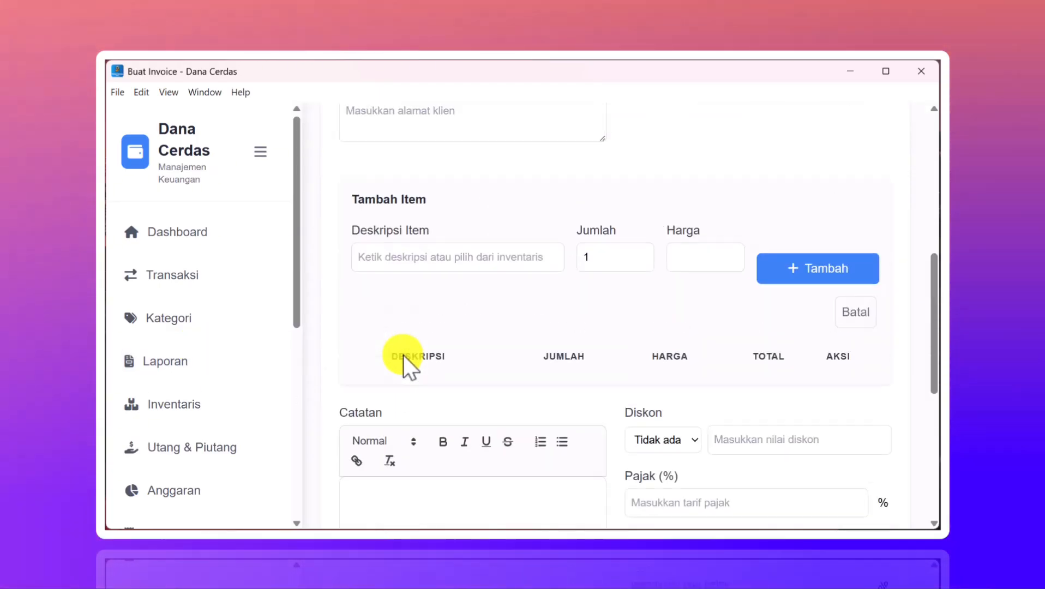
pyautogui.scroll(-3, 446, 315)
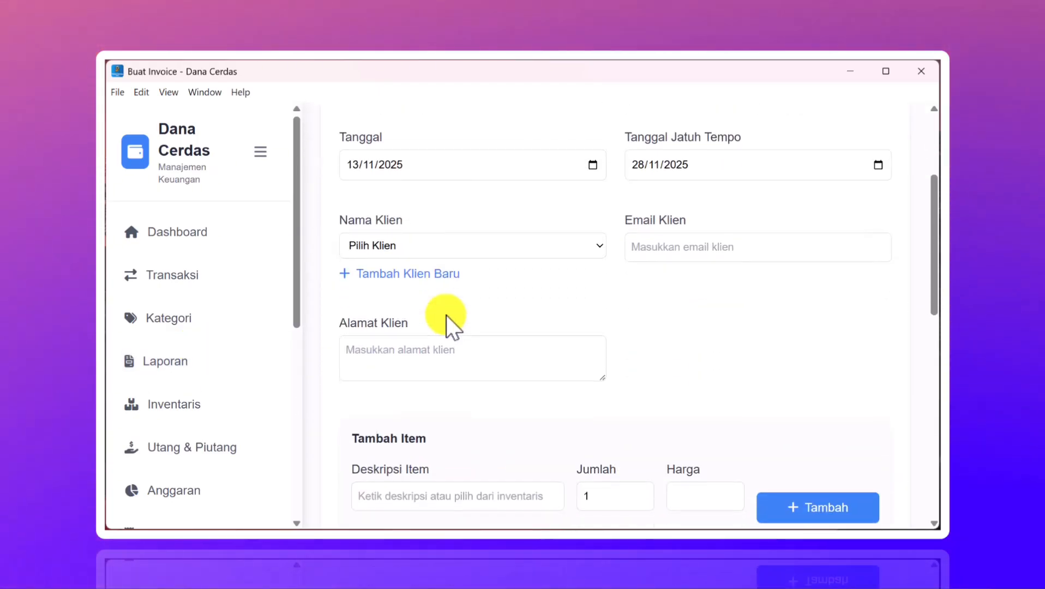
pyautogui.scroll(-3, 445, 315)
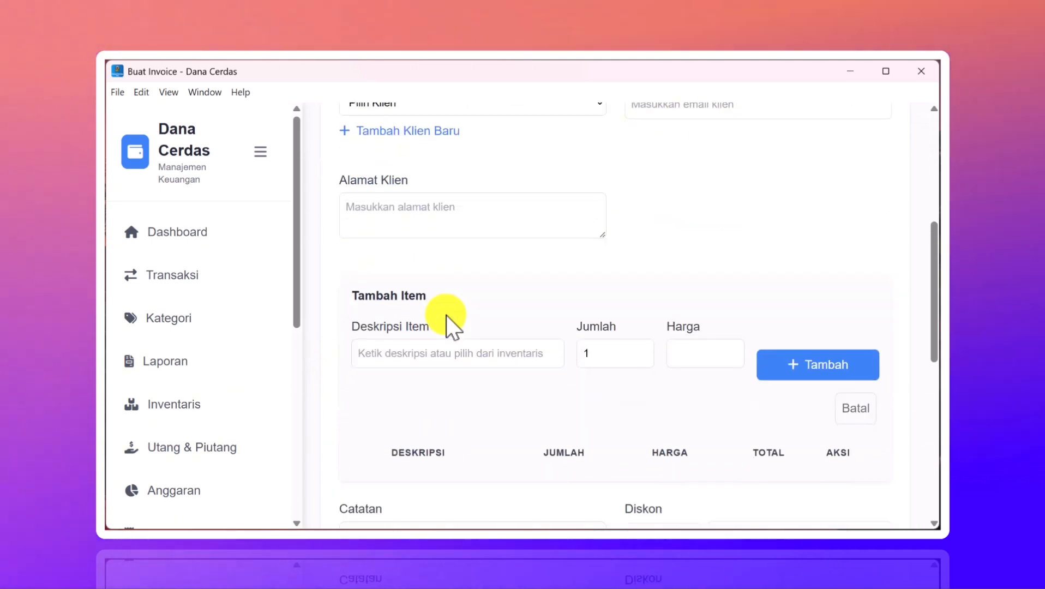
pyautogui.scroll(-8, 226, 388)
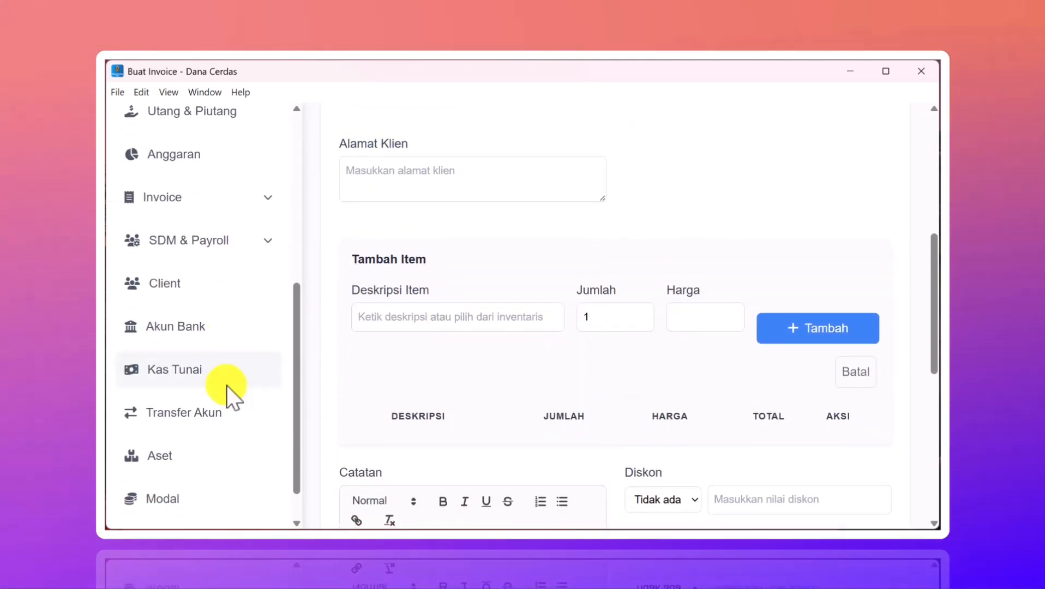
pyautogui.scroll(5, 228, 349)
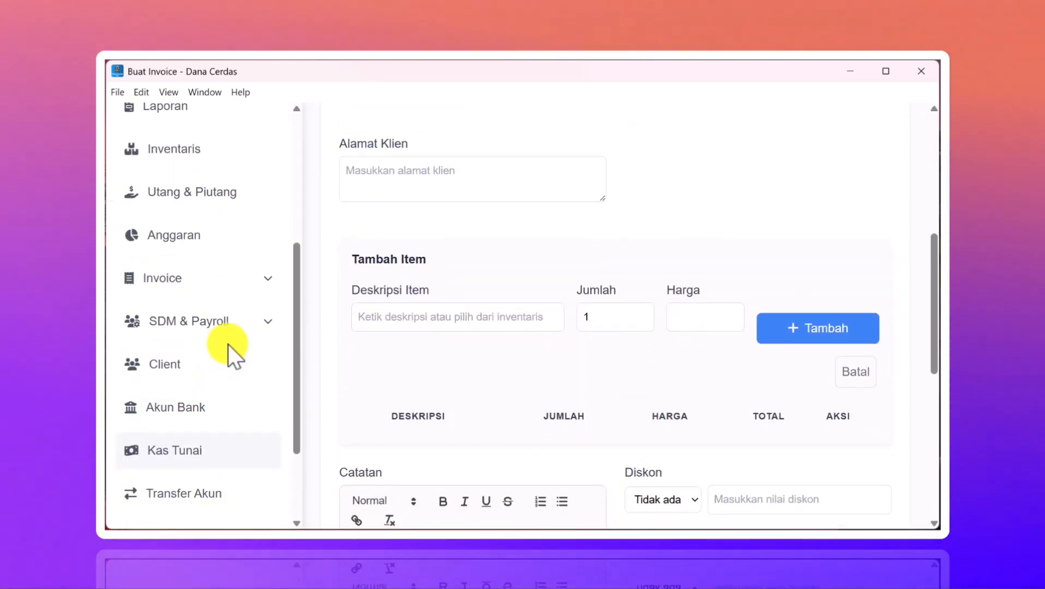
# - Expand the Invoice and SDM & Payroll groups in the sidebar
pyautogui.click(222, 351)
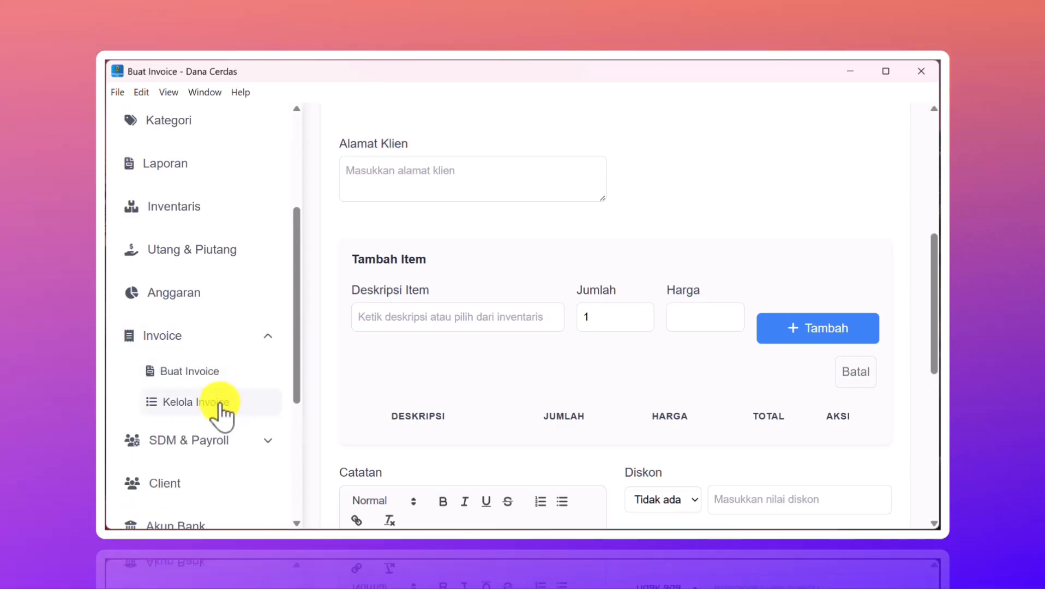
pyautogui.scroll(-2, 223, 408)
pyautogui.click(248, 332)
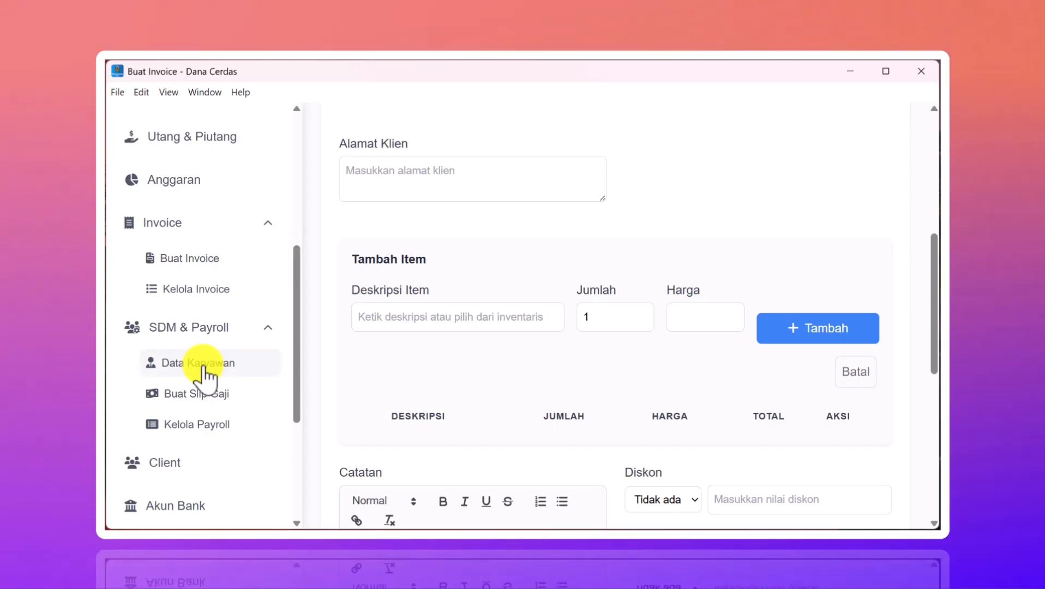
pyautogui.scroll(-3, 207, 420)
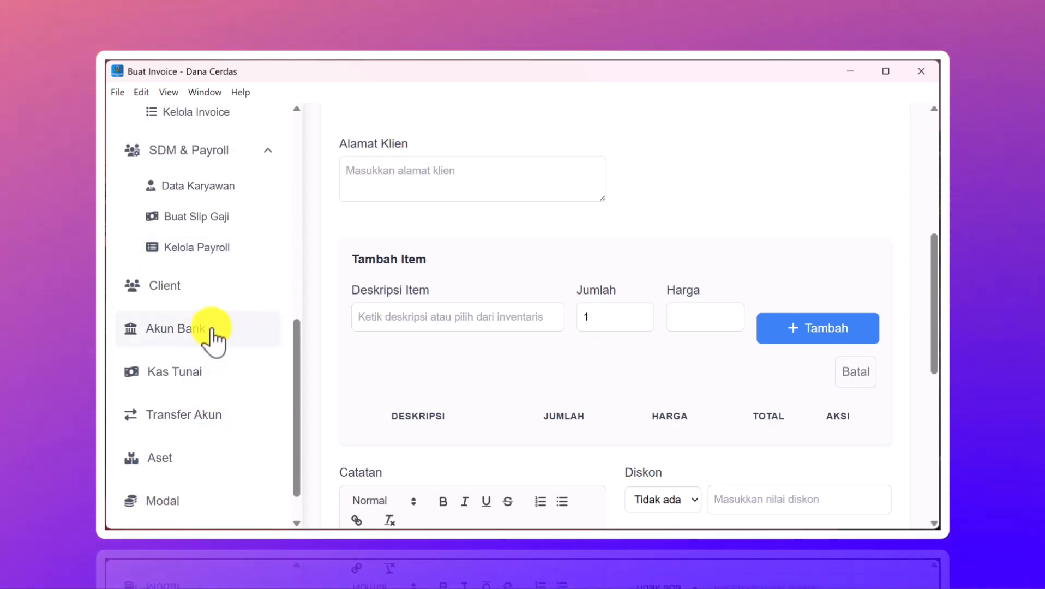
# - Open the Client page and scroll through the client management view
pyautogui.click(176, 288)
pyautogui.scroll(-2, 205, 376)
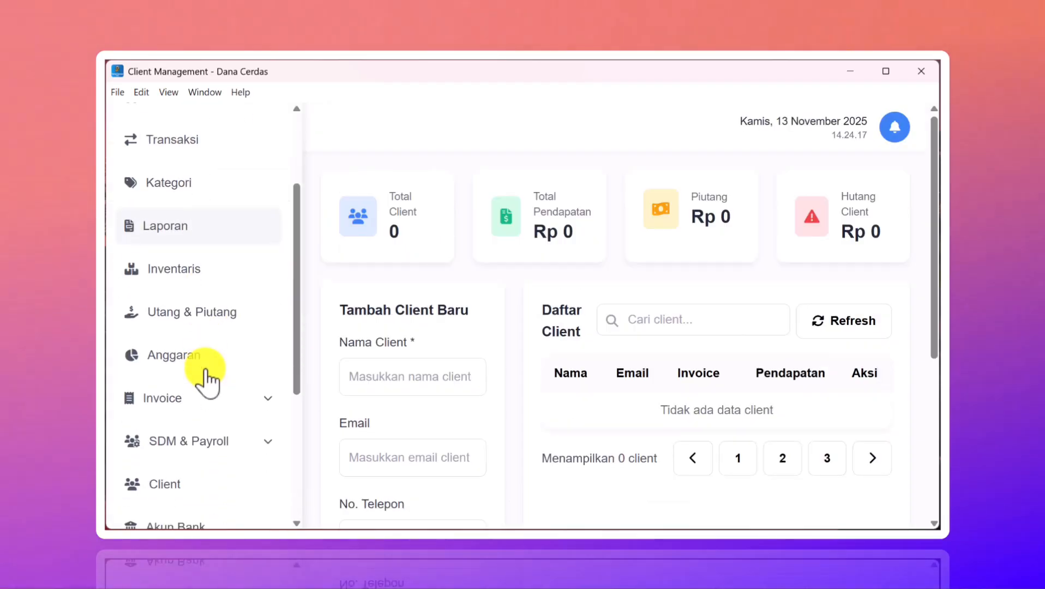
pyautogui.scroll(-3, 206, 379)
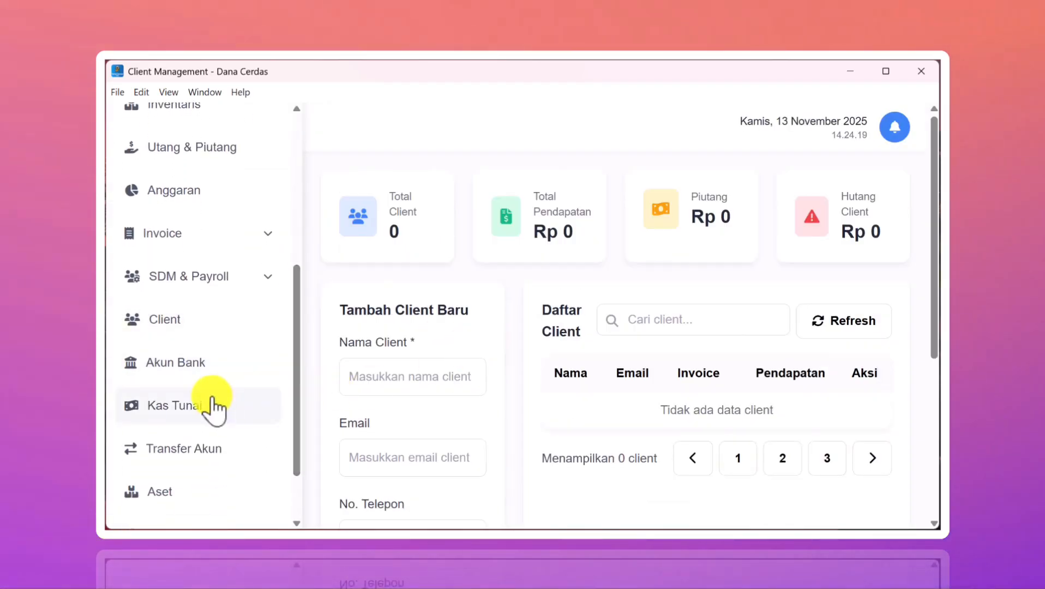
pyautogui.scroll(-1, 216, 406)
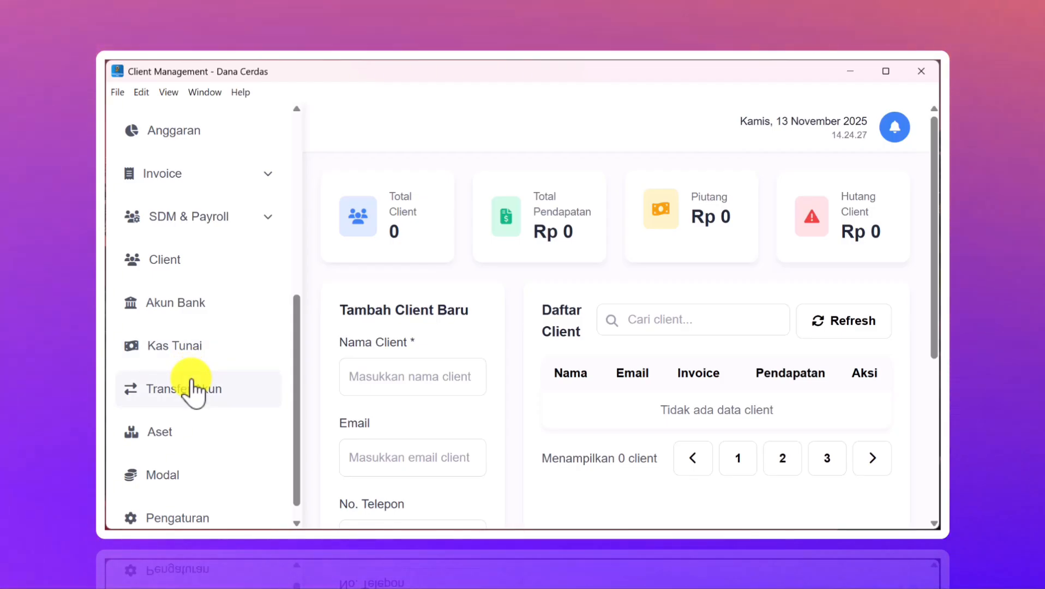
pyautogui.scroll(-1, 192, 388)
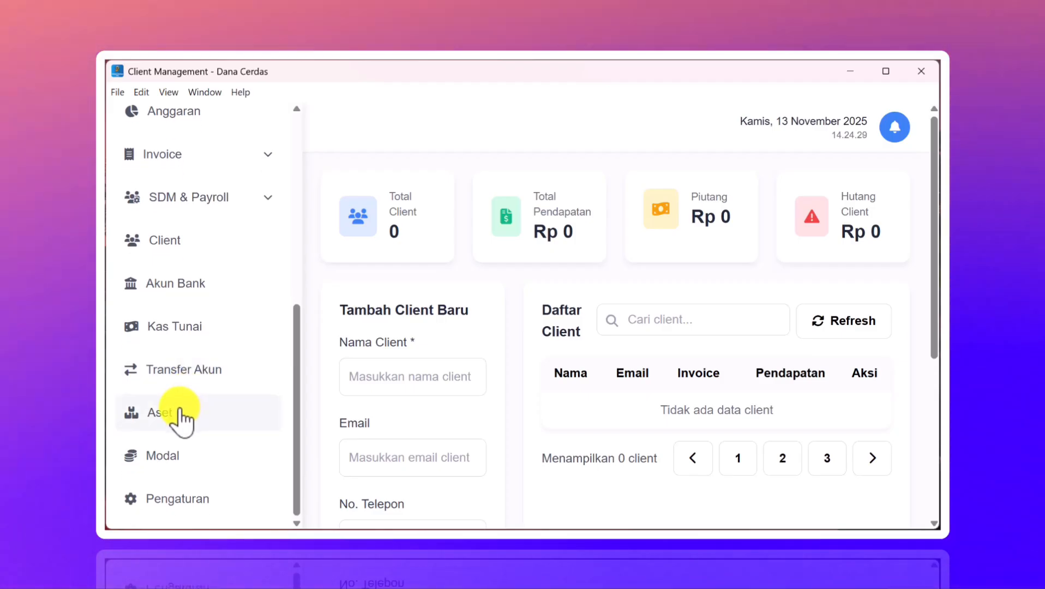
# - Look over the Aset page, then open Manajemen Modal showing Rp 10.000 paid-in capital
pyautogui.click(180, 410)
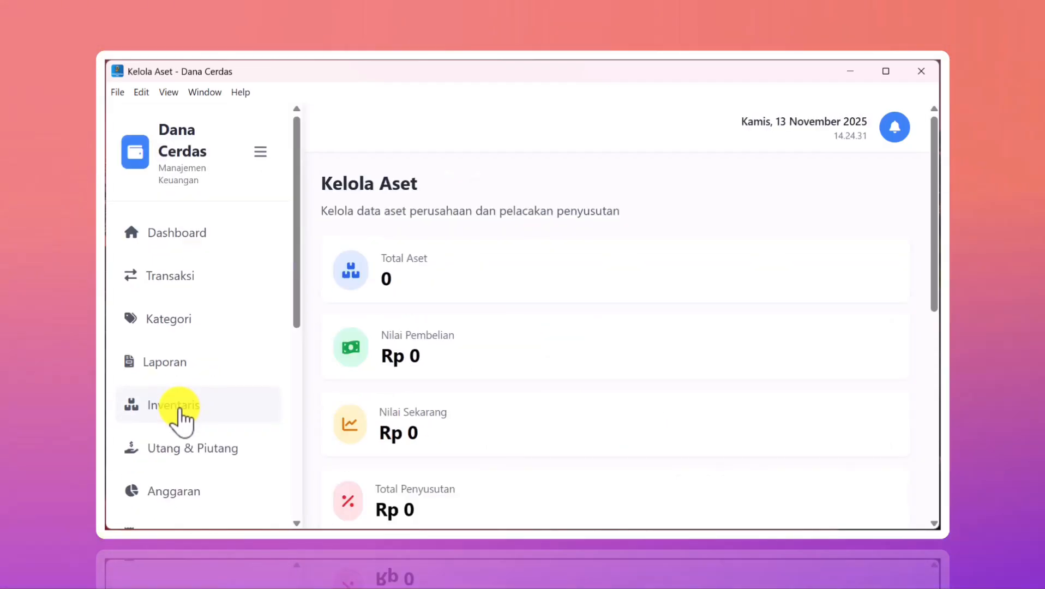
pyautogui.scroll(-7, 495, 384)
pyautogui.scroll(4, 495, 384)
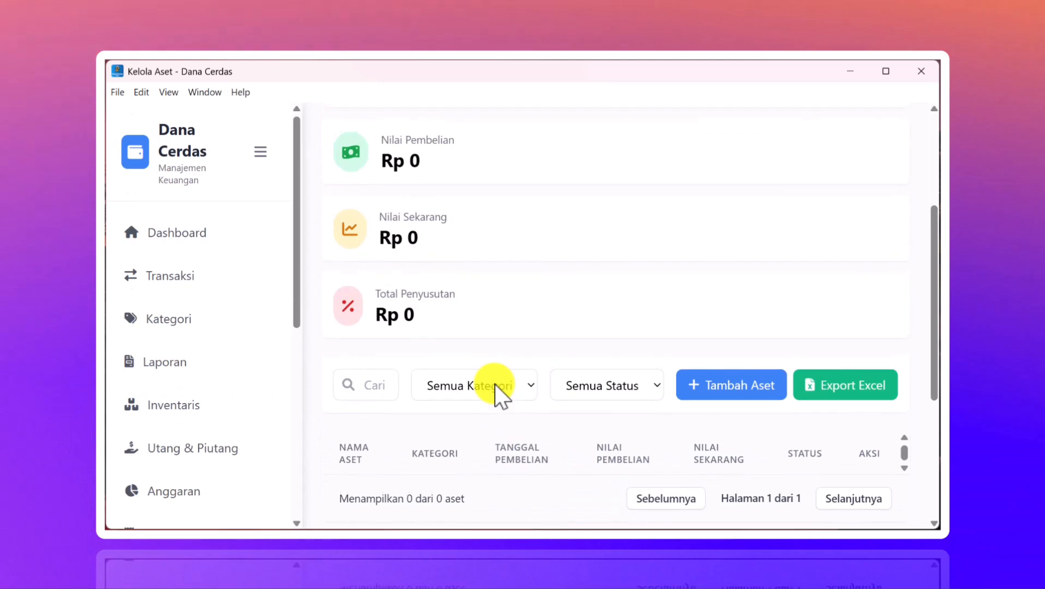
pyautogui.scroll(-5, 494, 384)
pyautogui.scroll(-7, 188, 444)
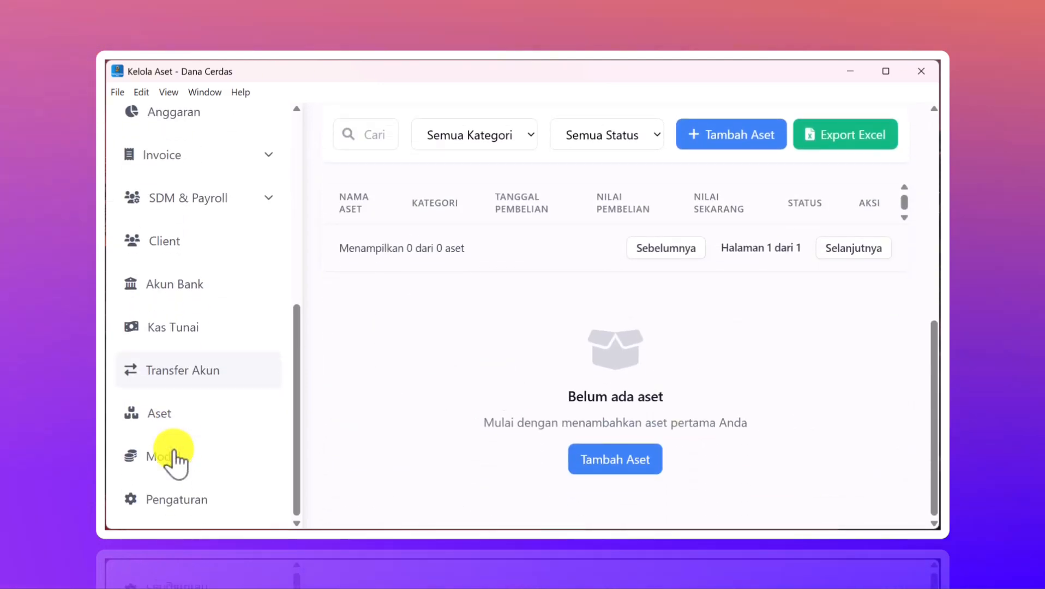
pyautogui.click(172, 455)
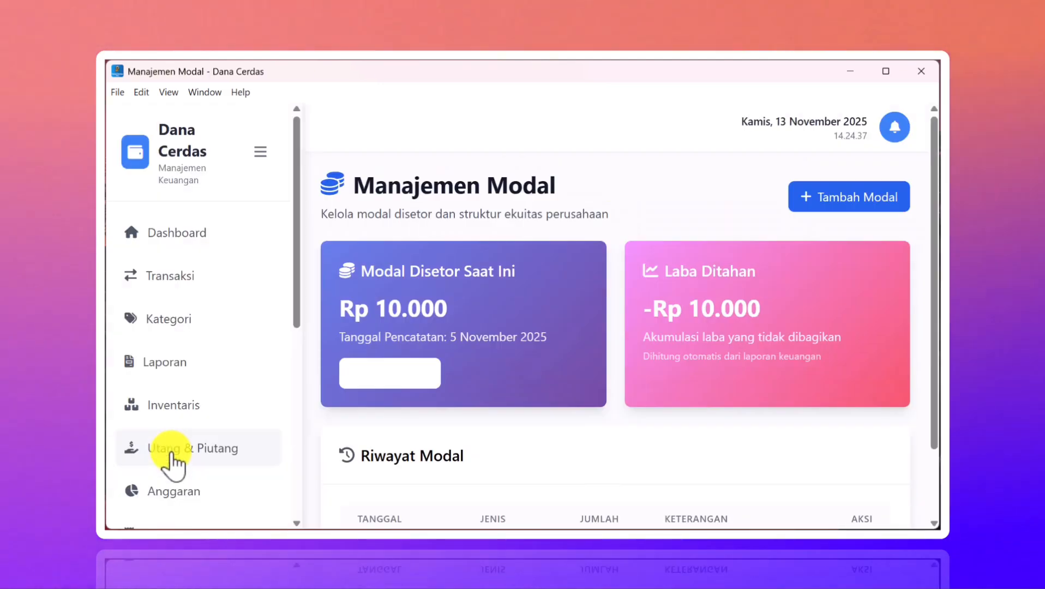
# - Open Pengaturan from the bottom of the sidebar to view license details and backup options
pyautogui.scroll(-2, 606, 391)
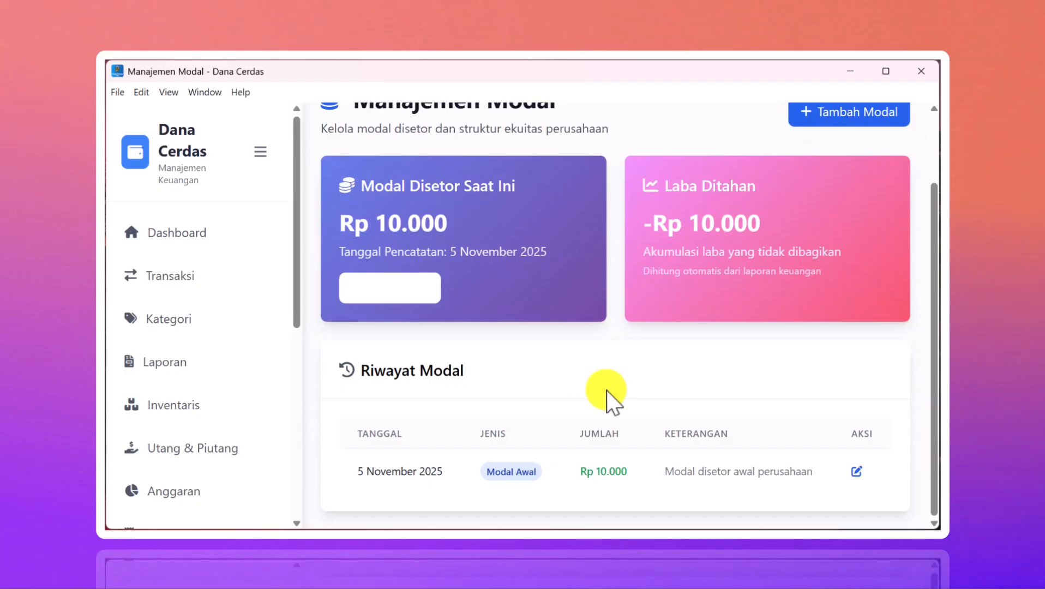
pyautogui.scroll(2, 607, 390)
pyautogui.scroll(-2, 606, 391)
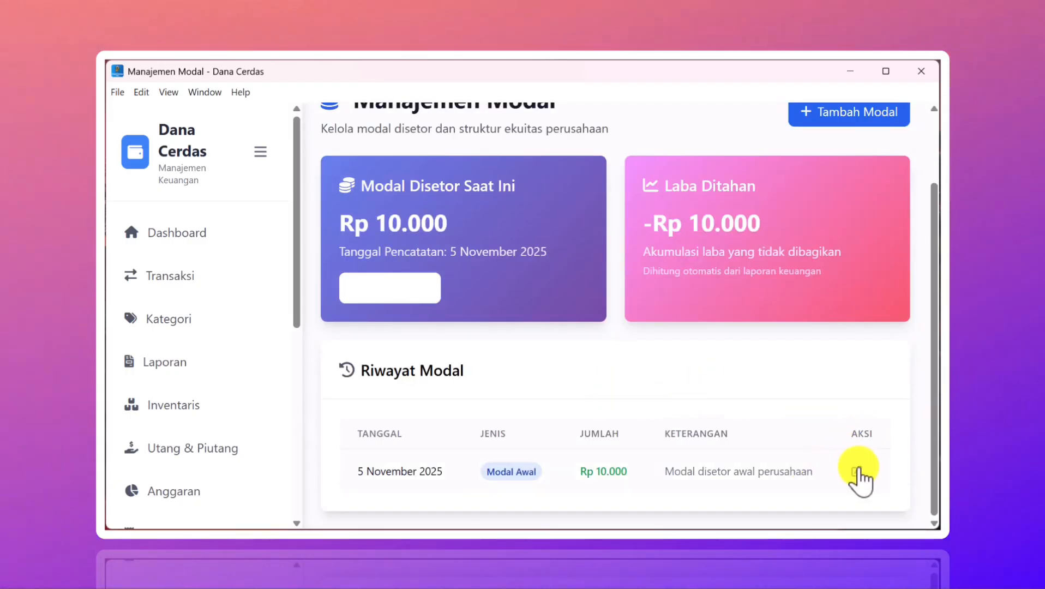
pyautogui.scroll(-5, 270, 469)
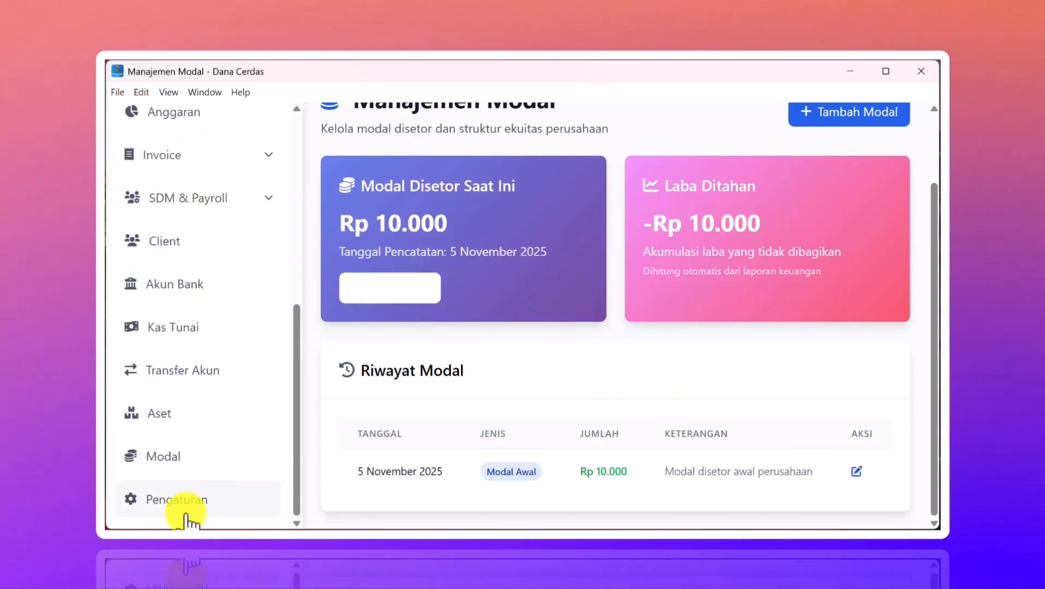
pyautogui.click(186, 515)
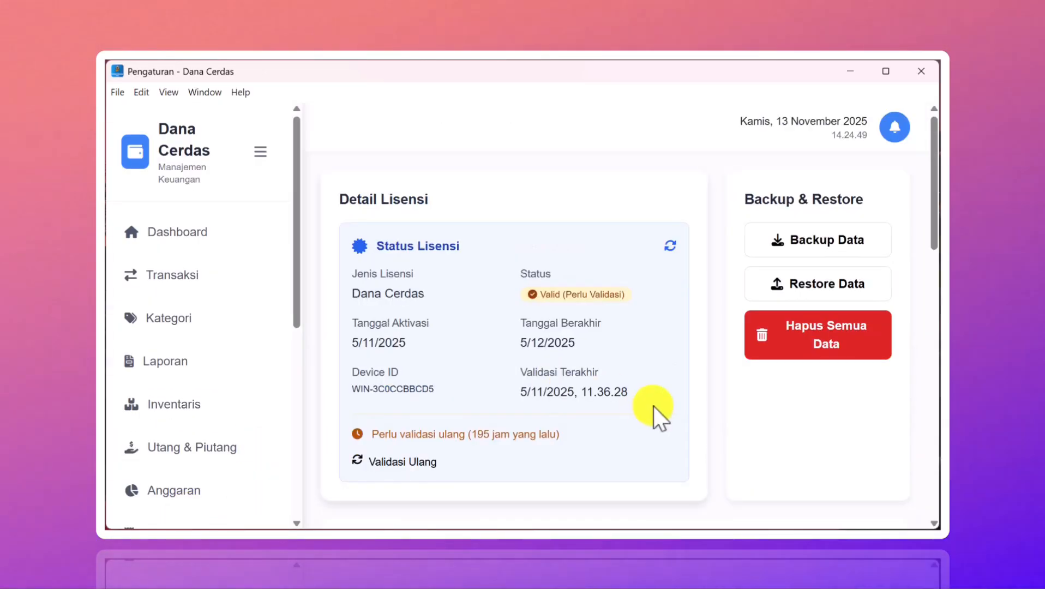
pyautogui.scroll(-4, 654, 406)
pyautogui.scroll(4, 653, 406)
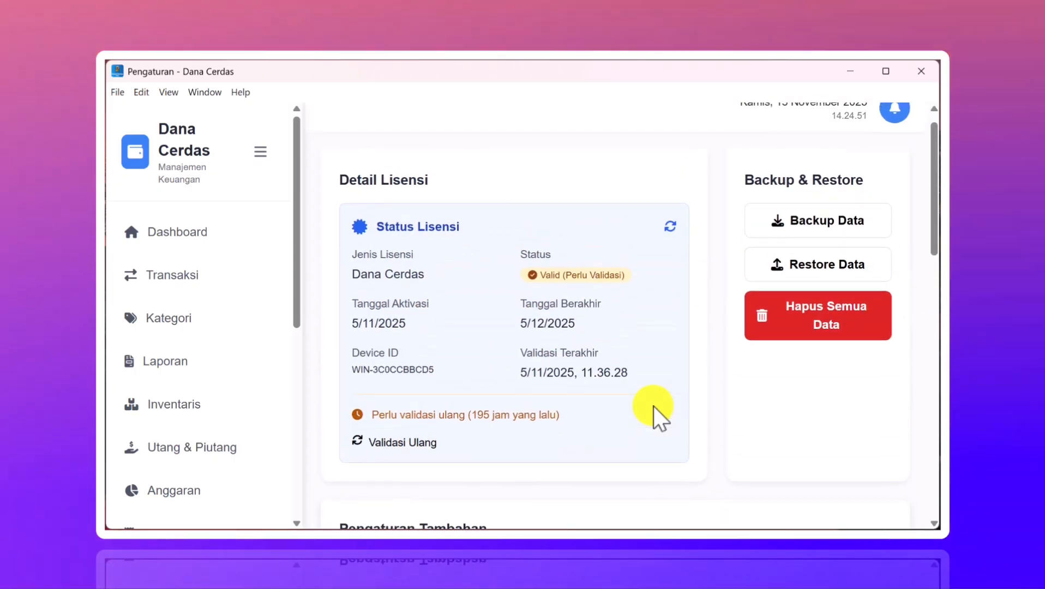
pyautogui.scroll(-4, 653, 406)
pyautogui.scroll(4, 654, 406)
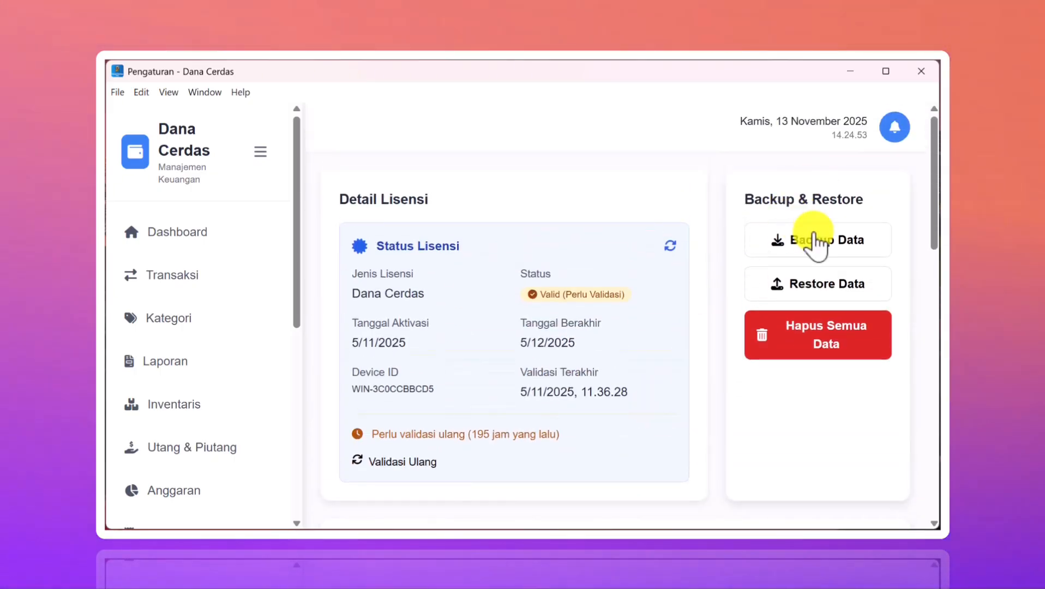
pyautogui.scroll(-8, 761, 327)
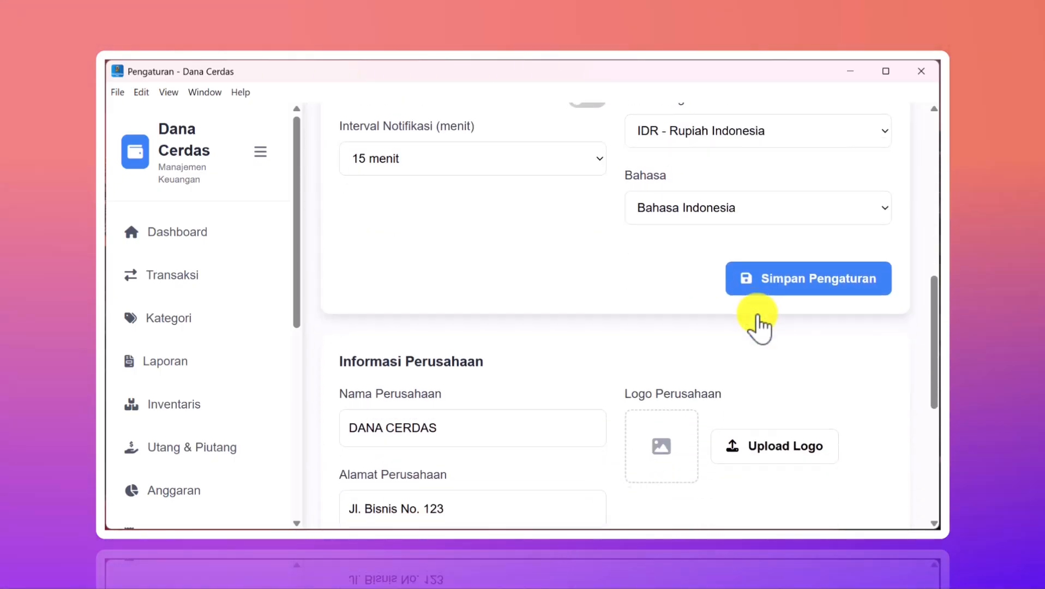
pyautogui.scroll(3, 660, 354)
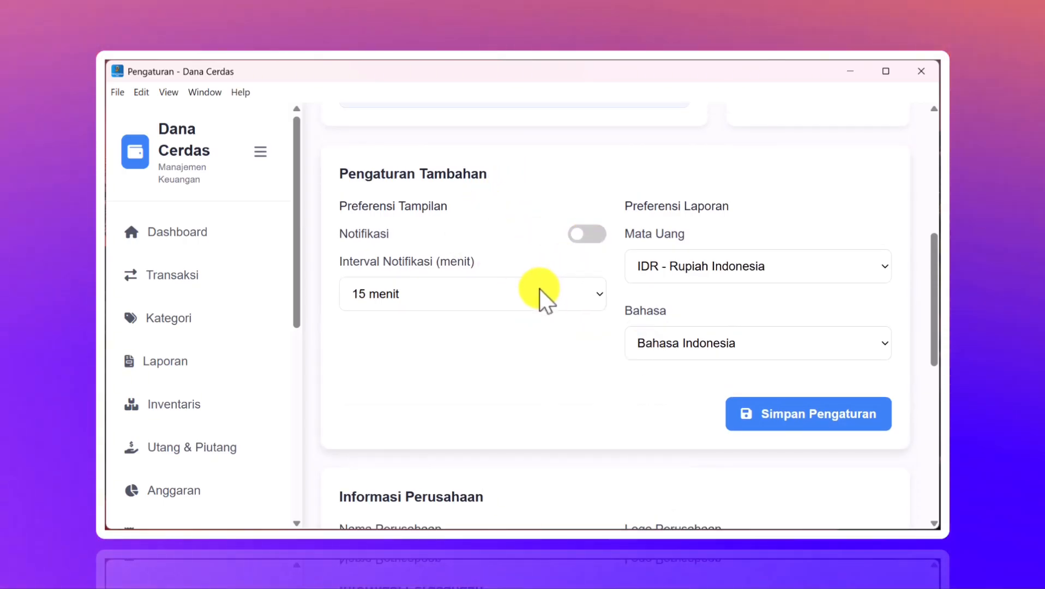
pyautogui.scroll(-3, 540, 288)
pyautogui.scroll(-3, 539, 288)
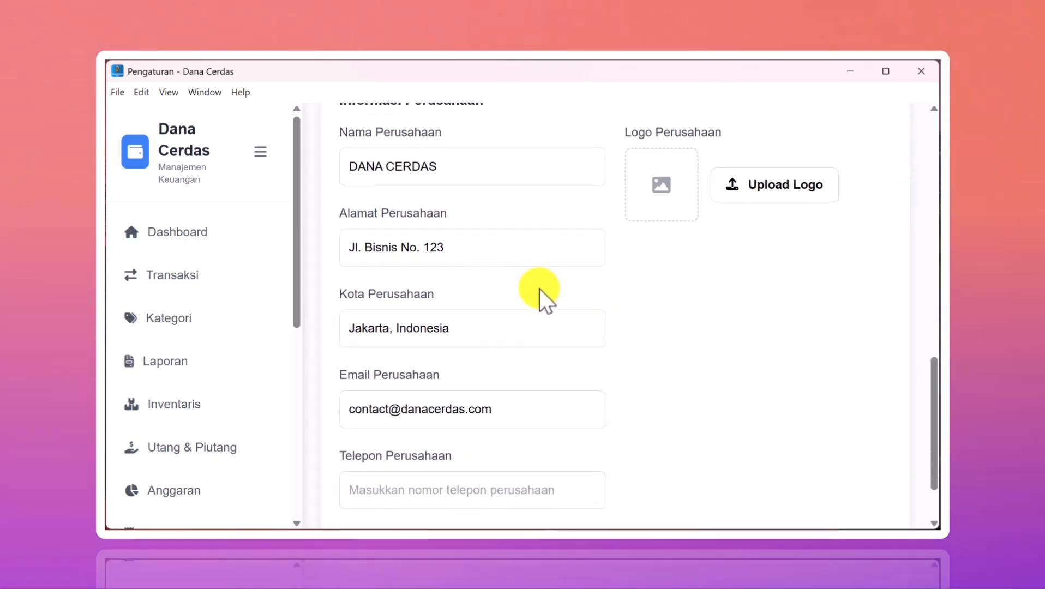
pyautogui.scroll(2, 539, 288)
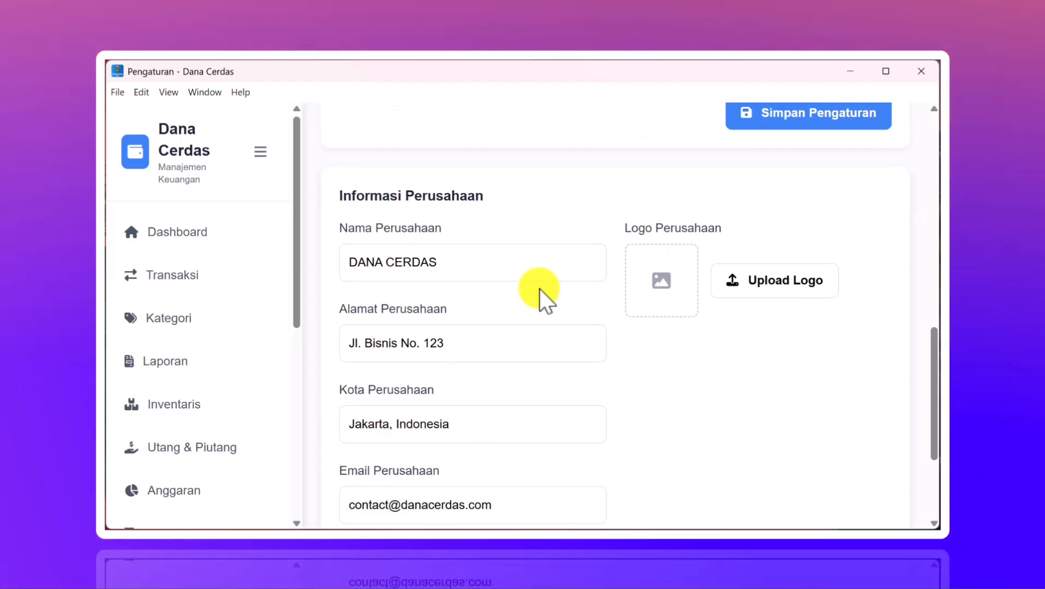
pyautogui.scroll(-3, 539, 288)
pyautogui.scroll(2, 540, 288)
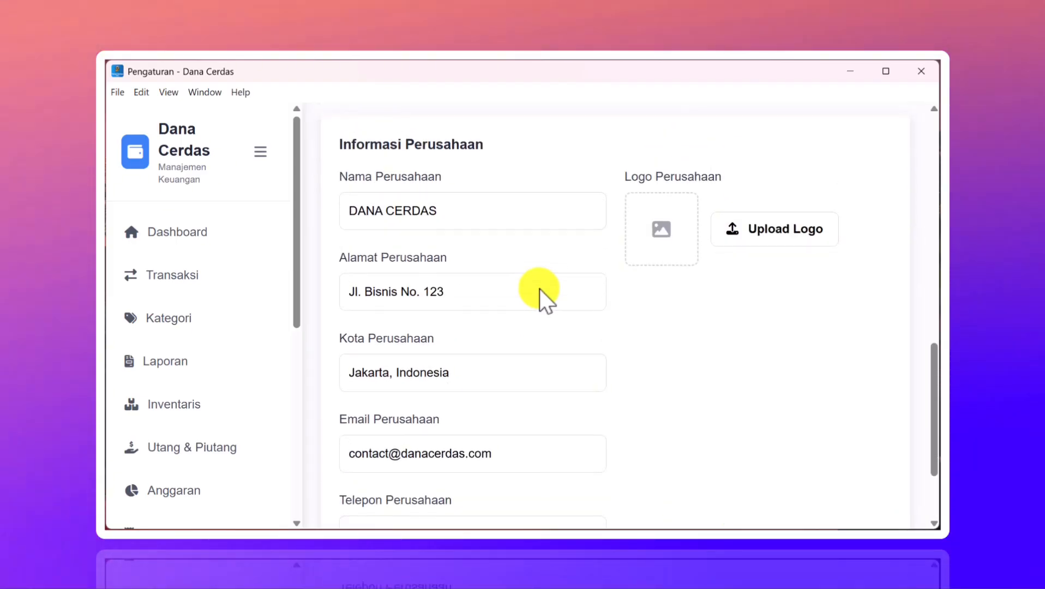
# - Rename the company to PT DANA CERDAS INDONESIA, dismissing the advertising popup along the way
pyautogui.click(481, 217)
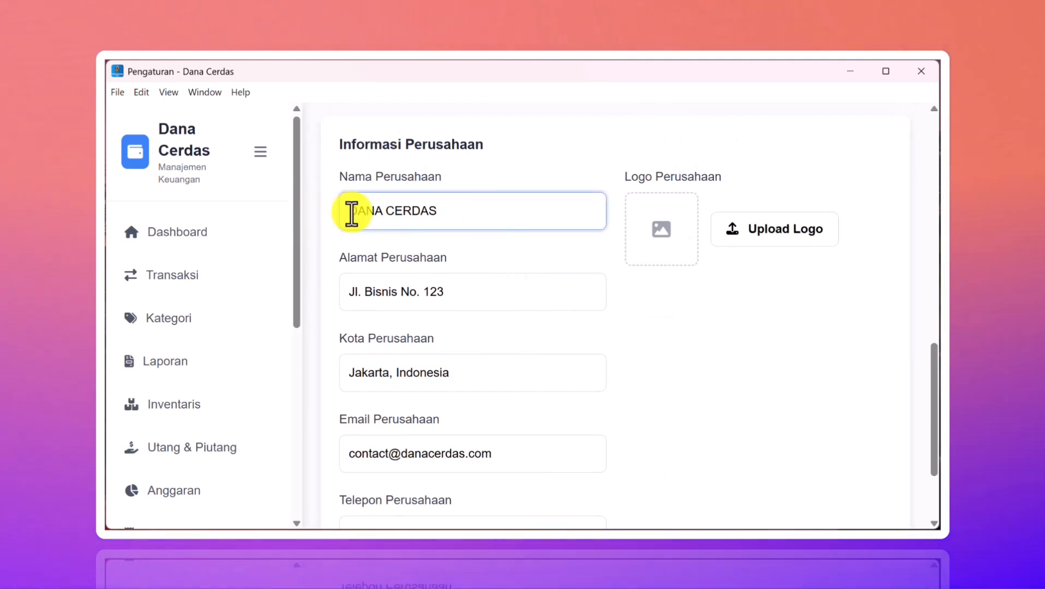
pyautogui.click(352, 213)
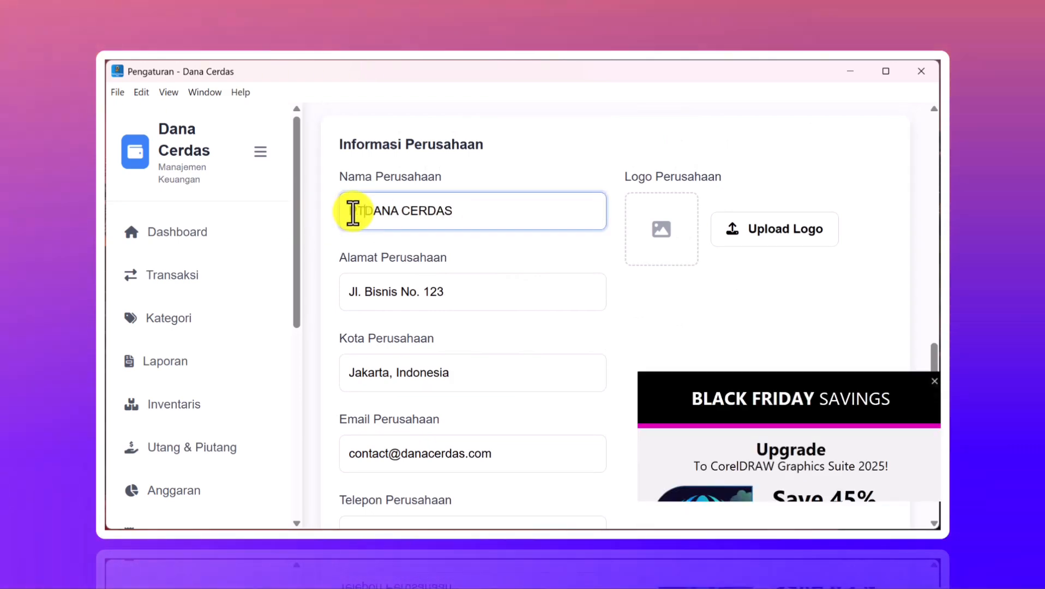
pyautogui.write('PT')
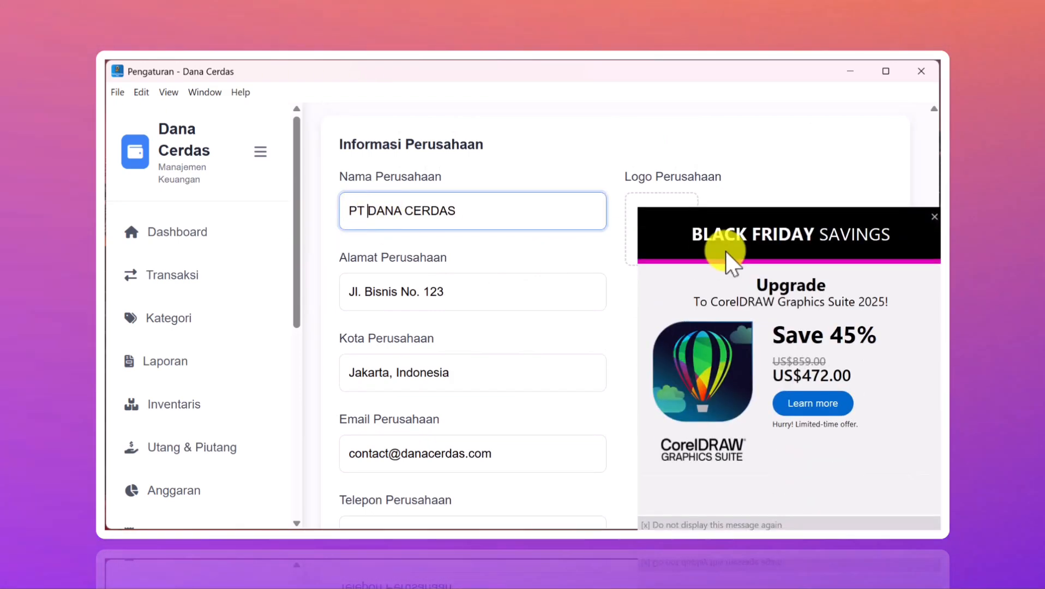
pyautogui.click(934, 218)
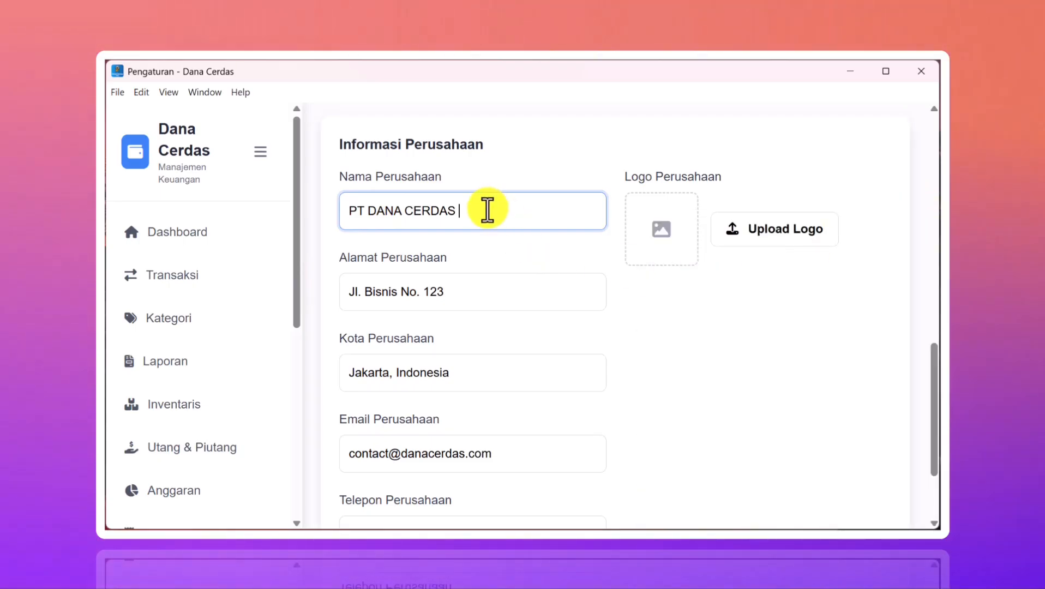
pyautogui.write('N')
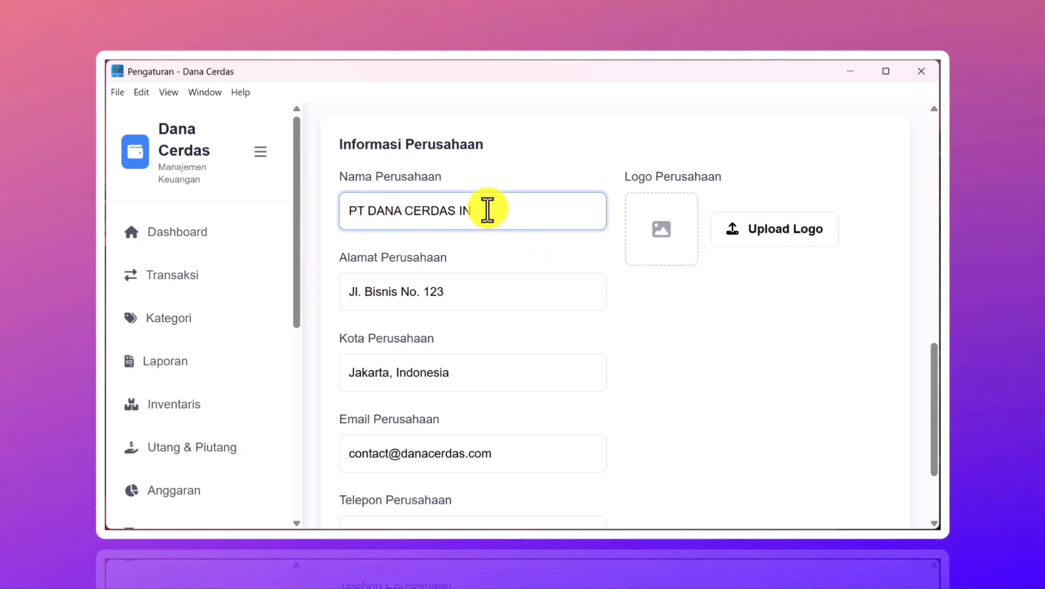
pyautogui.write('DONESIA')
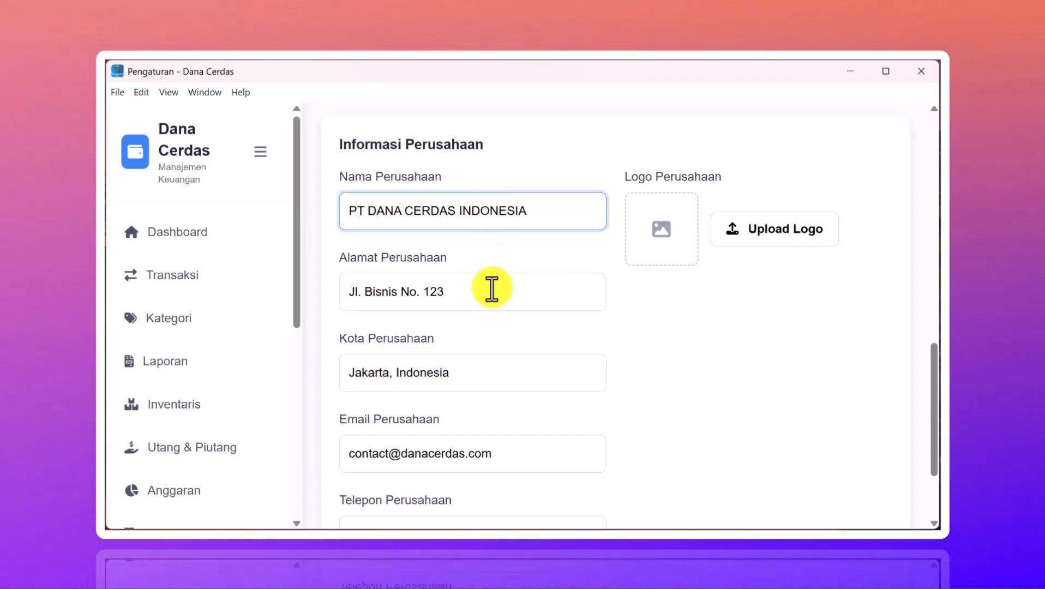
# - Select the Telepon Perusahaan field to start entering the company phone number
pyautogui.scroll(-3, 482, 294)
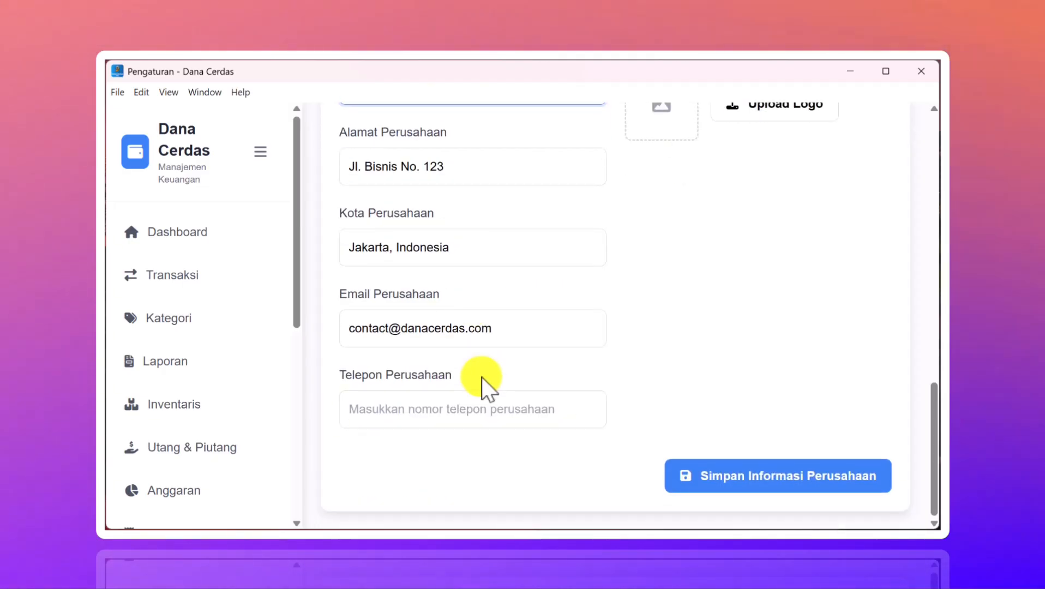
pyautogui.click(469, 410)
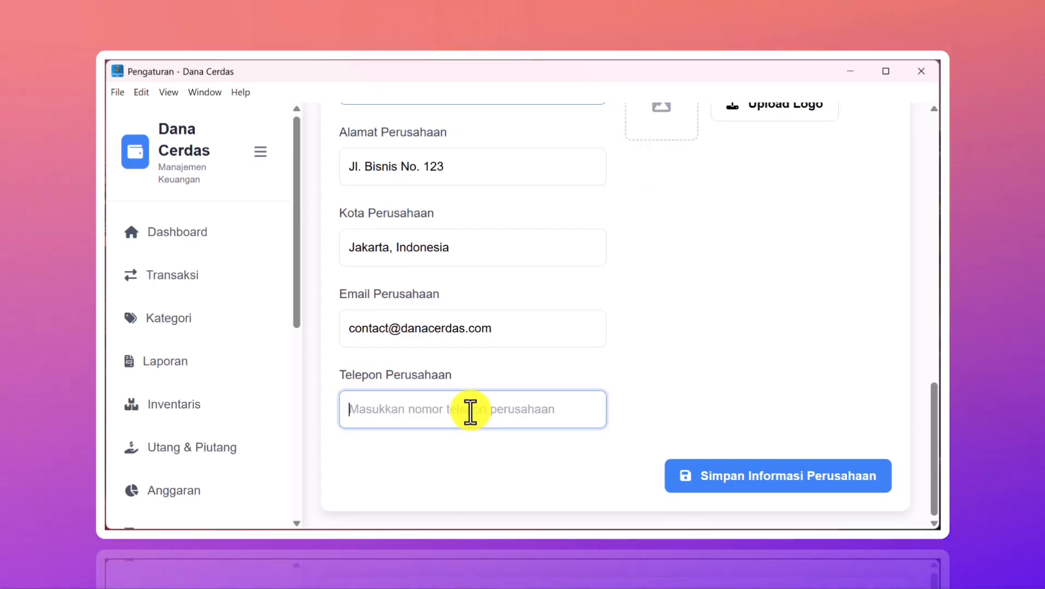
pyautogui.scroll(6, 706, 319)
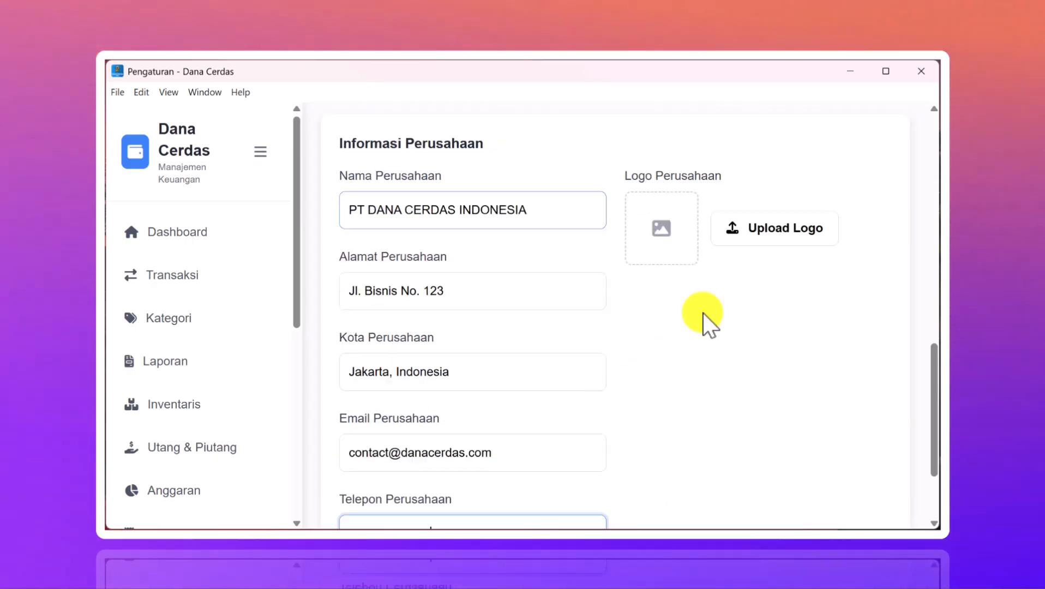
pyautogui.scroll(-6, 706, 320)
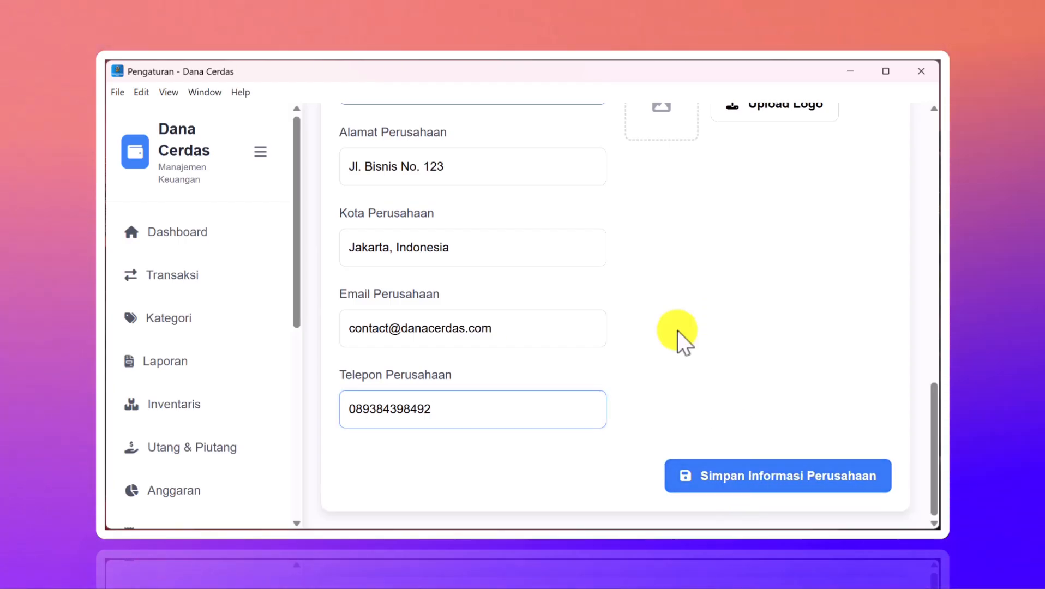
pyautogui.scroll(8, 678, 332)
pyautogui.scroll(-4, 678, 331)
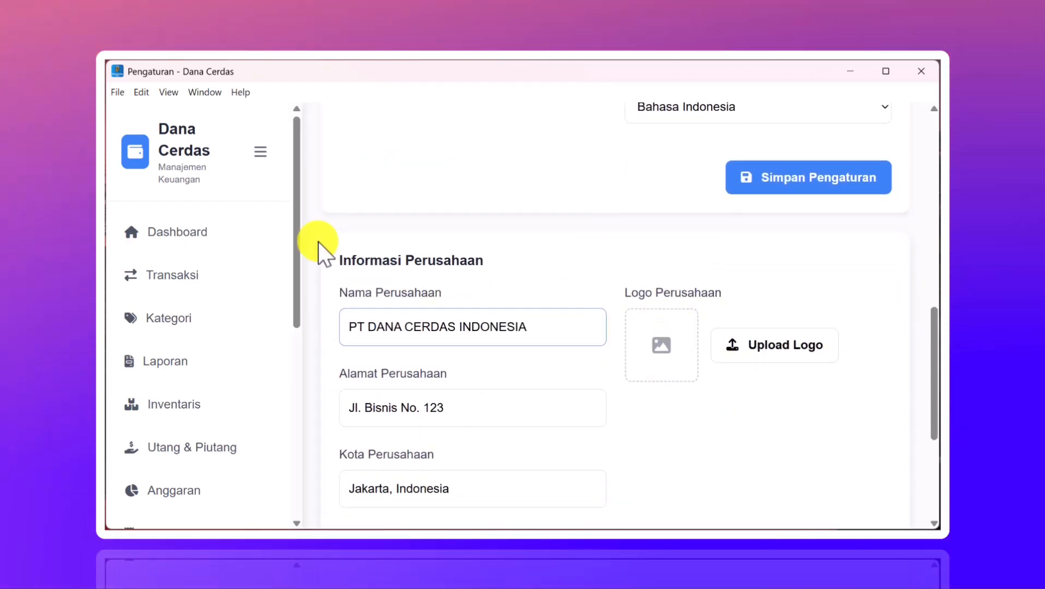
pyautogui.scroll(-7, 159, 363)
pyautogui.scroll(-3, 158, 362)
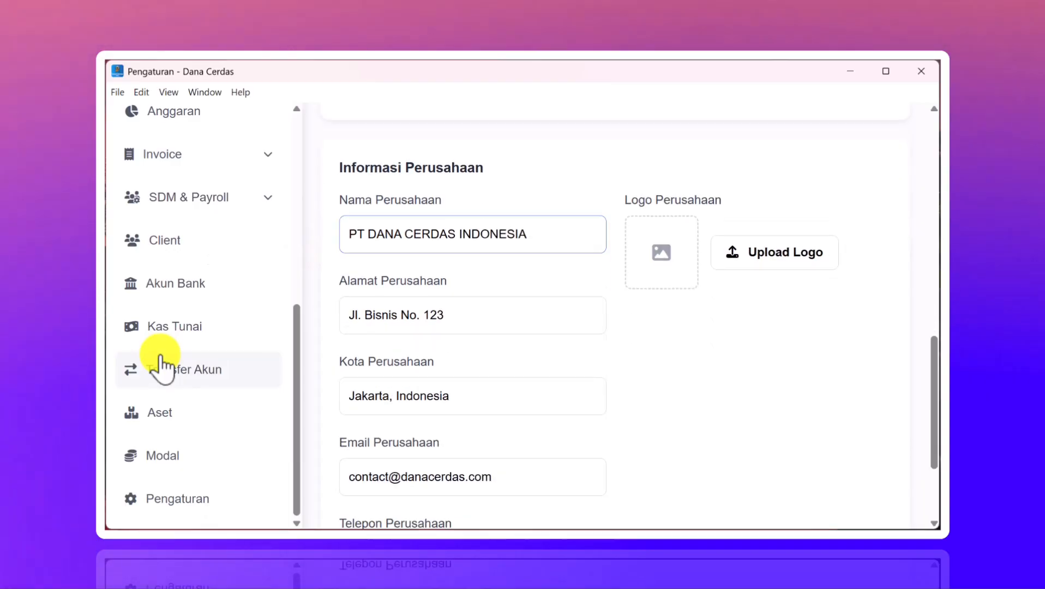
# - Update the paid-in capital to Rp 10.000.000 dated today, 13/11/2025, and save it
pyautogui.click(180, 457)
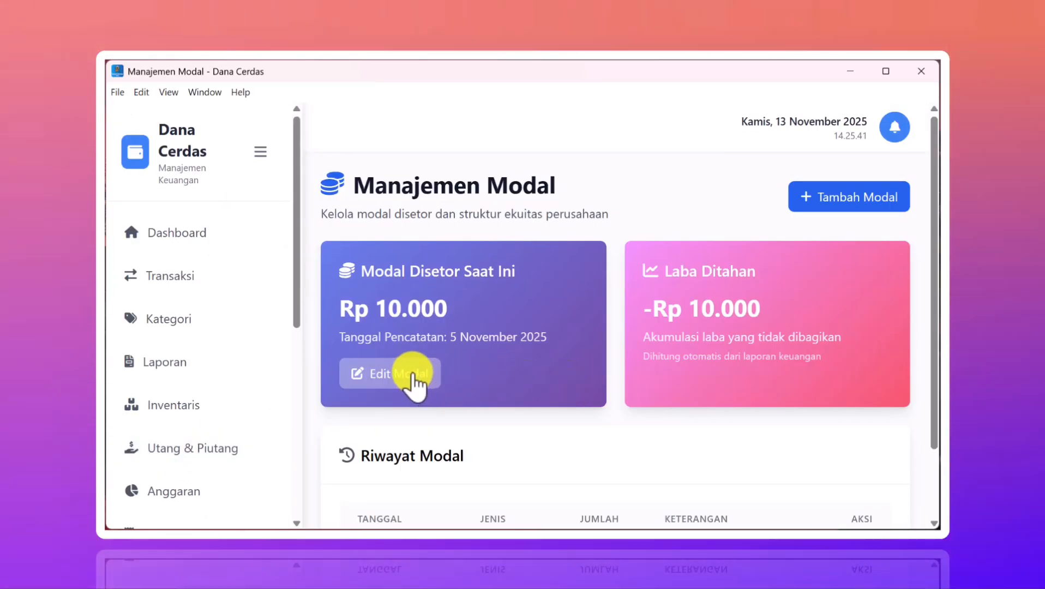
pyautogui.click(413, 377)
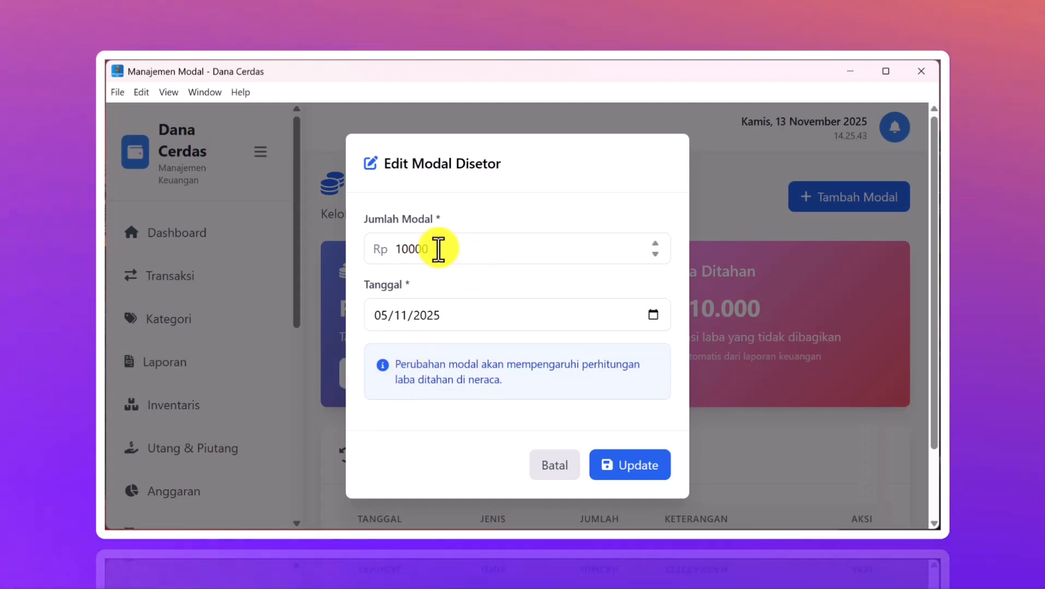
pyautogui.click(438, 250)
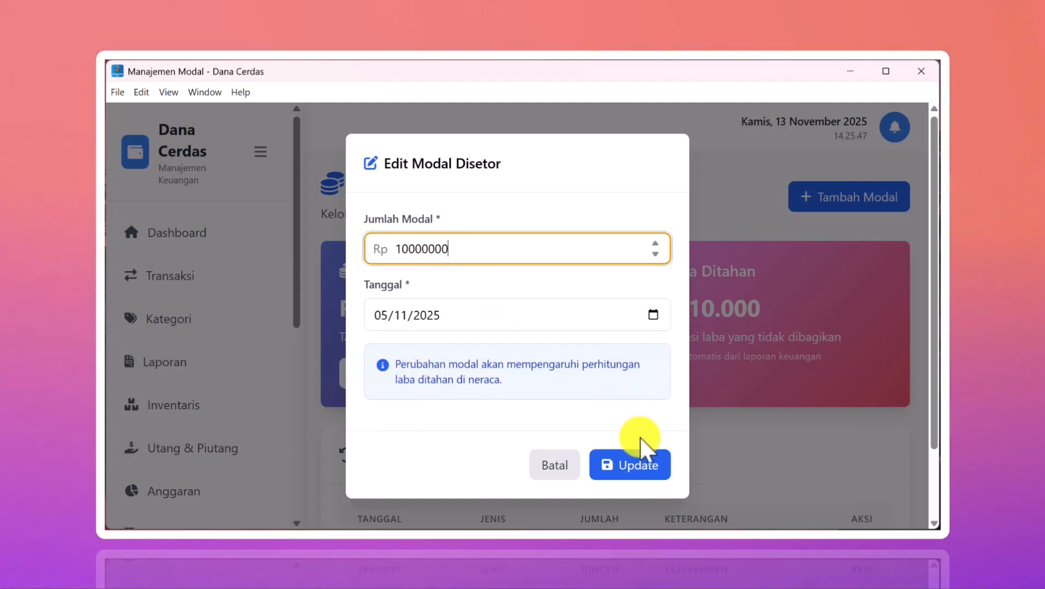
pyautogui.click(652, 315)
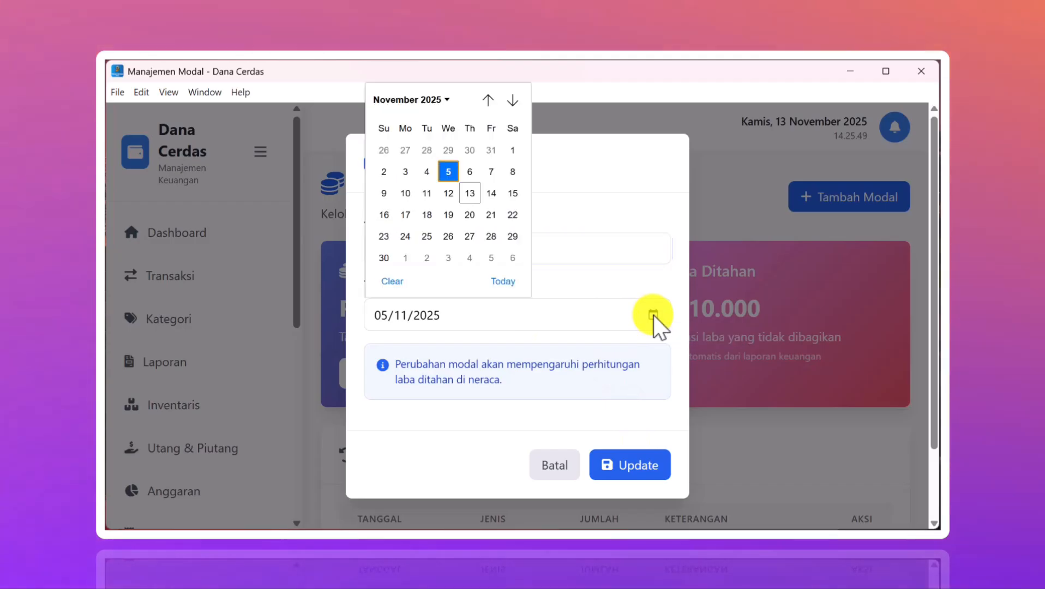
pyautogui.click(503, 282)
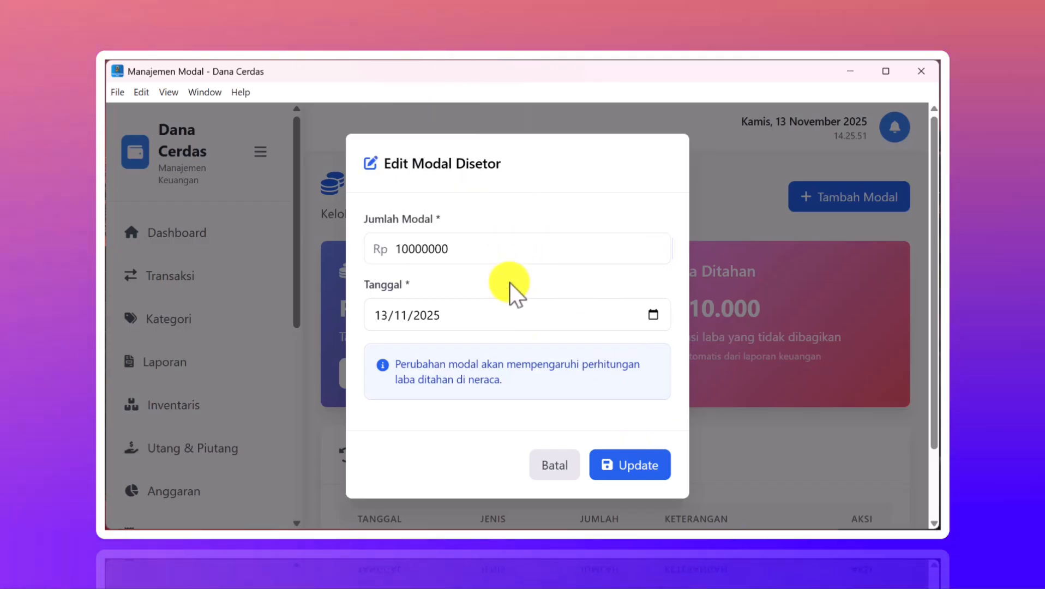
pyautogui.click(636, 469)
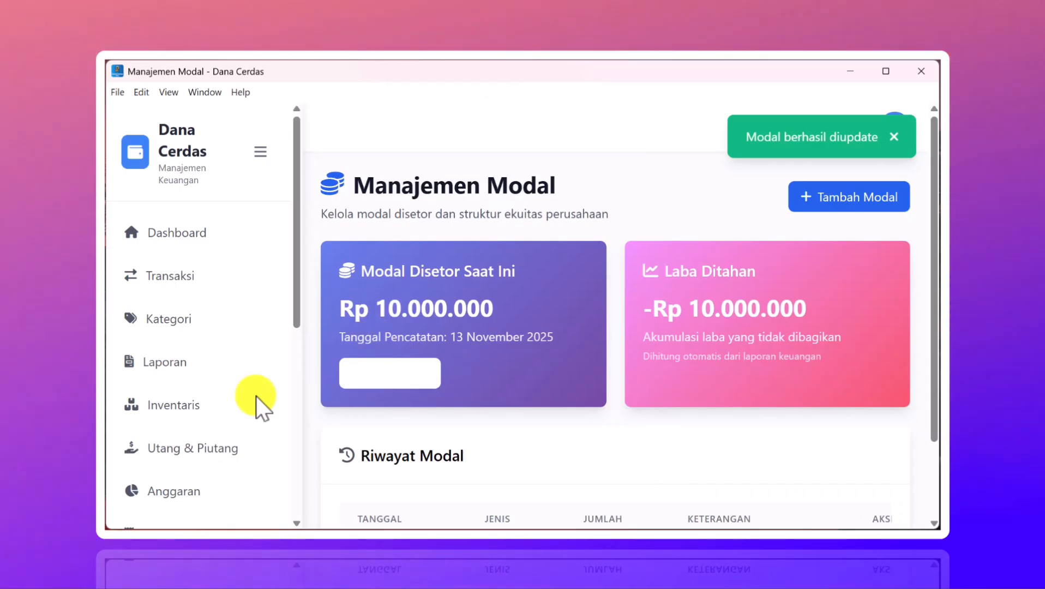
pyautogui.scroll(-10, 234, 417)
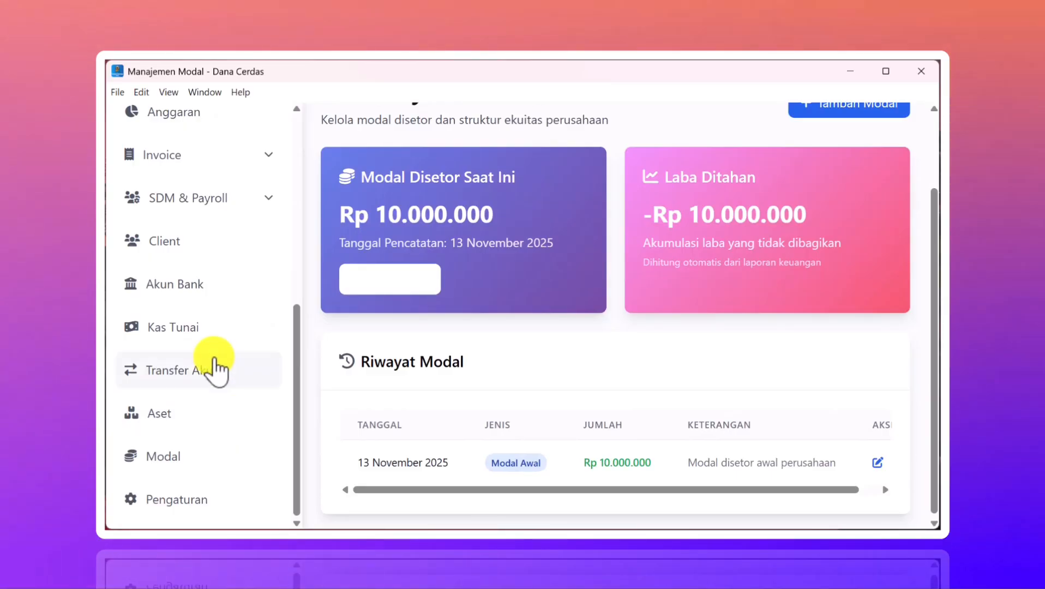
# - On the cash account page, name a new account 'Kas Utama'
pyautogui.click(182, 326)
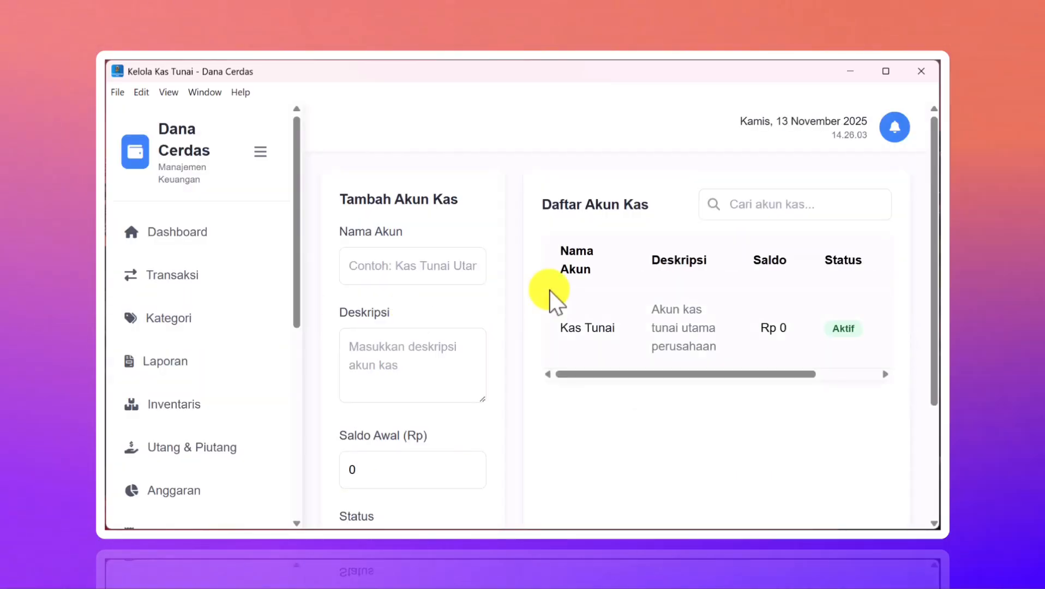
pyautogui.scroll(-3, 467, 271)
pyautogui.scroll(3, 467, 271)
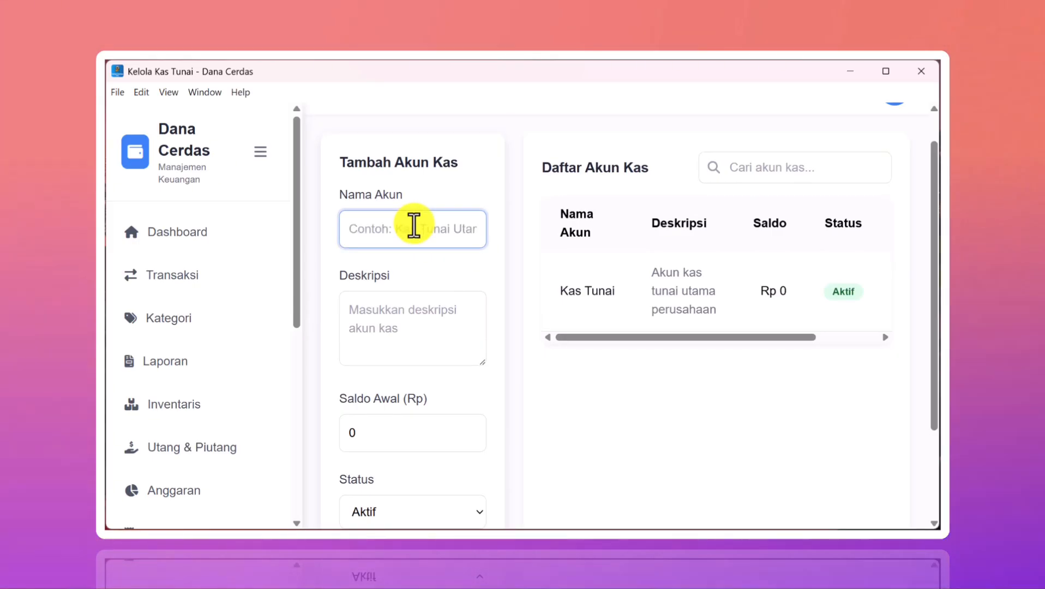
pyautogui.write('k')
pyautogui.press('BackSpace')
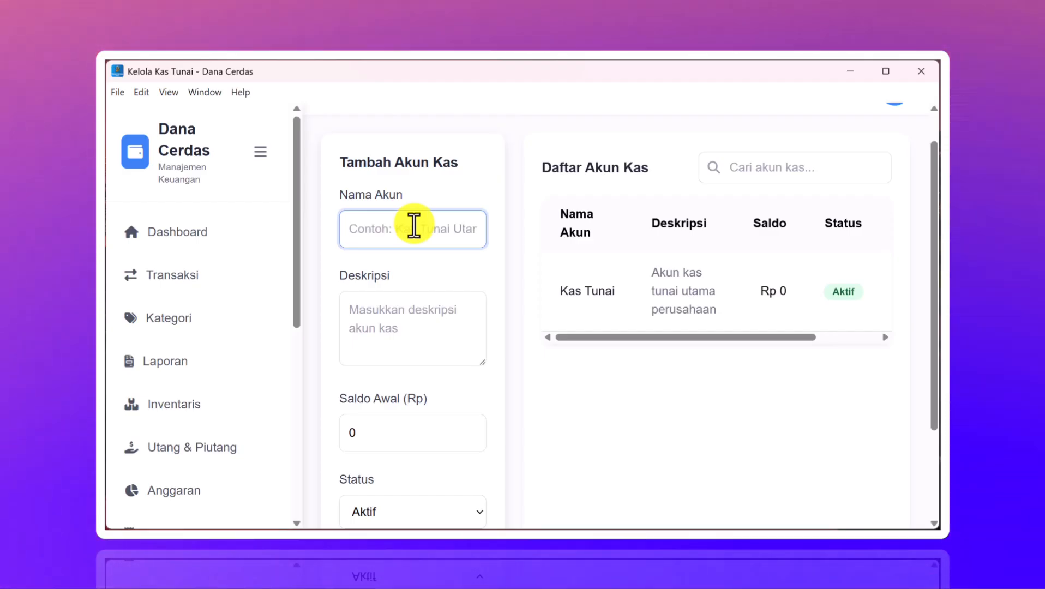
pyautogui.write('Kas')
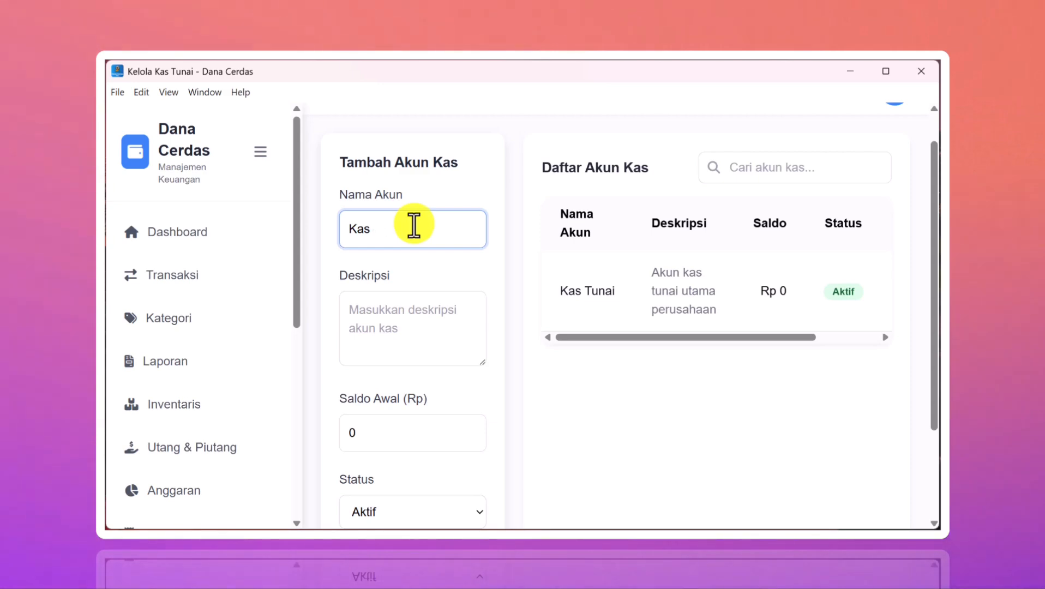
pyautogui.write('Utama')
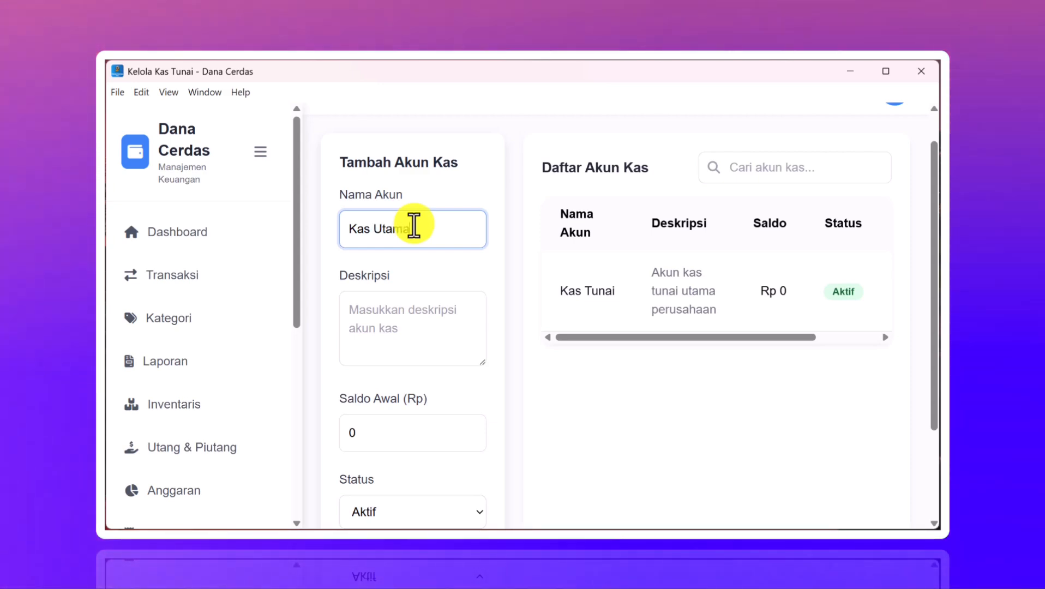
# - Give it description 'kas utama' and opening balance 5000000, then save the account
pyautogui.click(390, 333)
pyautogui.write('kas')
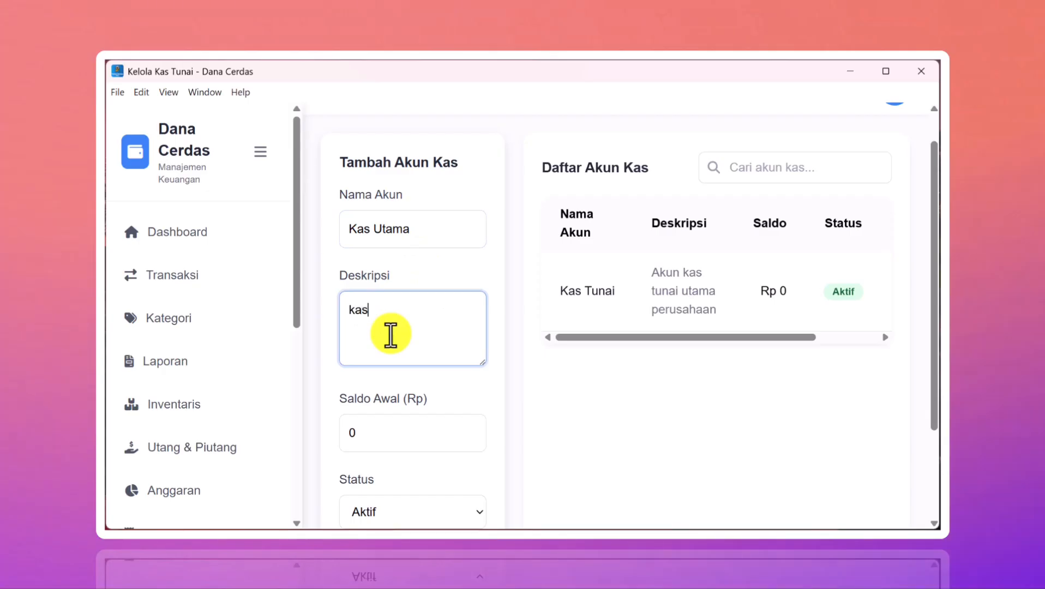
pyautogui.write(' utama')
pyautogui.scroll(-2, 390, 333)
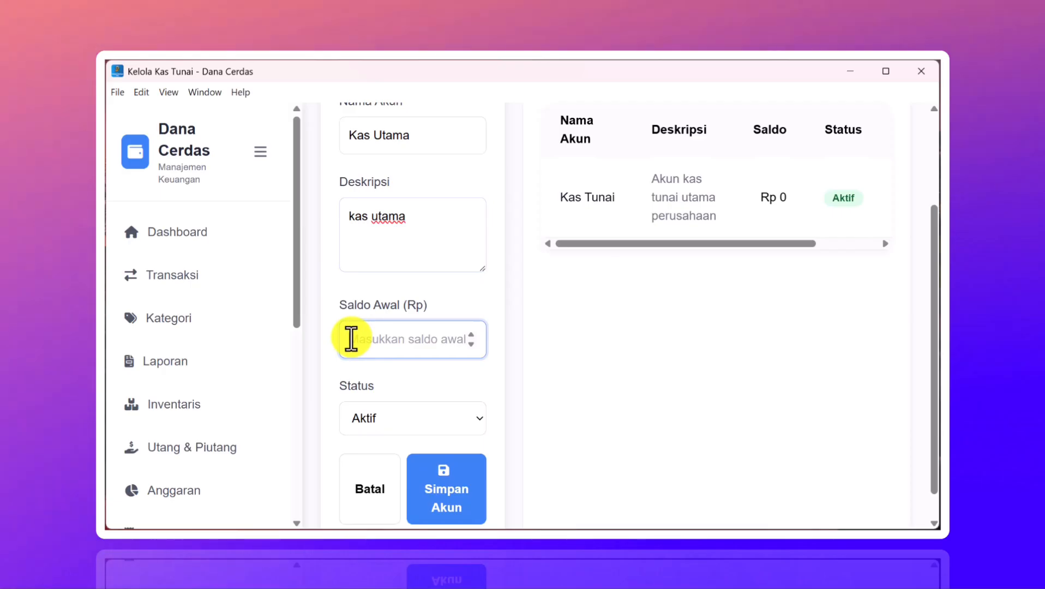
pyautogui.write('5000000')
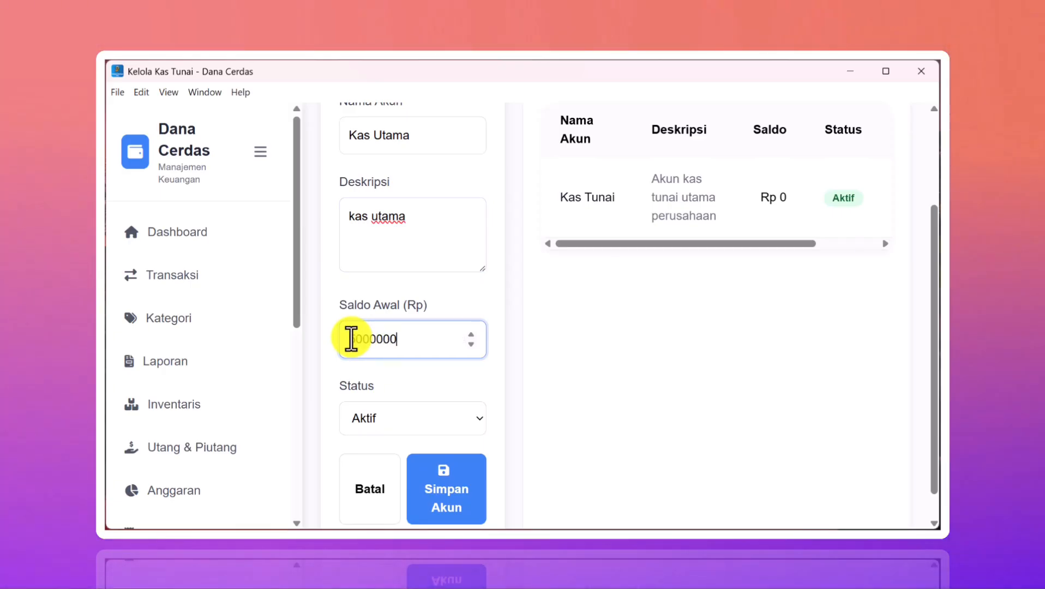
pyautogui.scroll(-1, 414, 409)
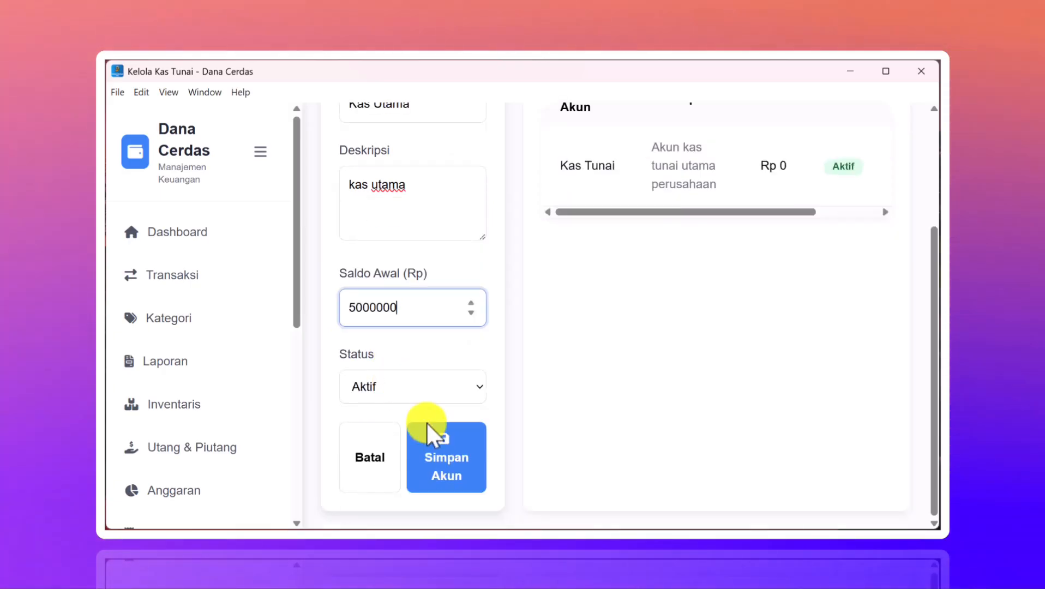
pyautogui.click(446, 463)
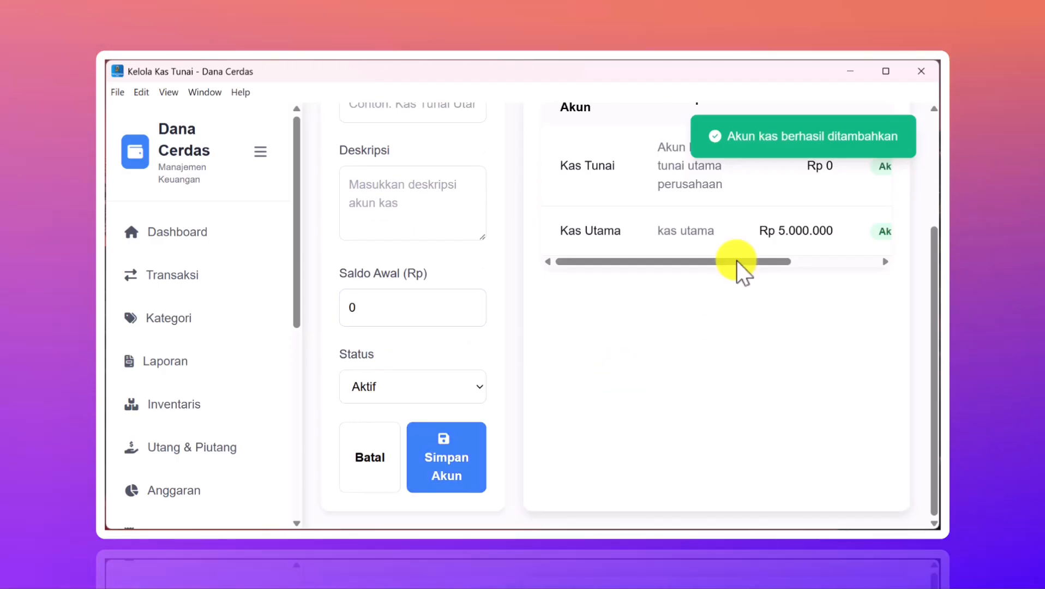
pyautogui.moveTo(684, 262); pyautogui.dragTo(805, 262)
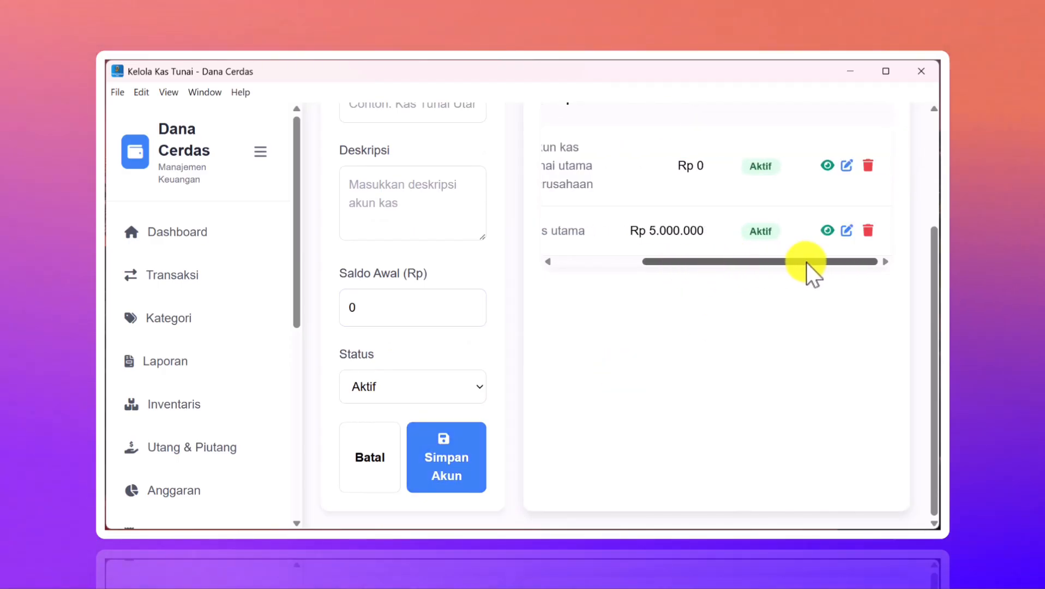
pyautogui.click(826, 231)
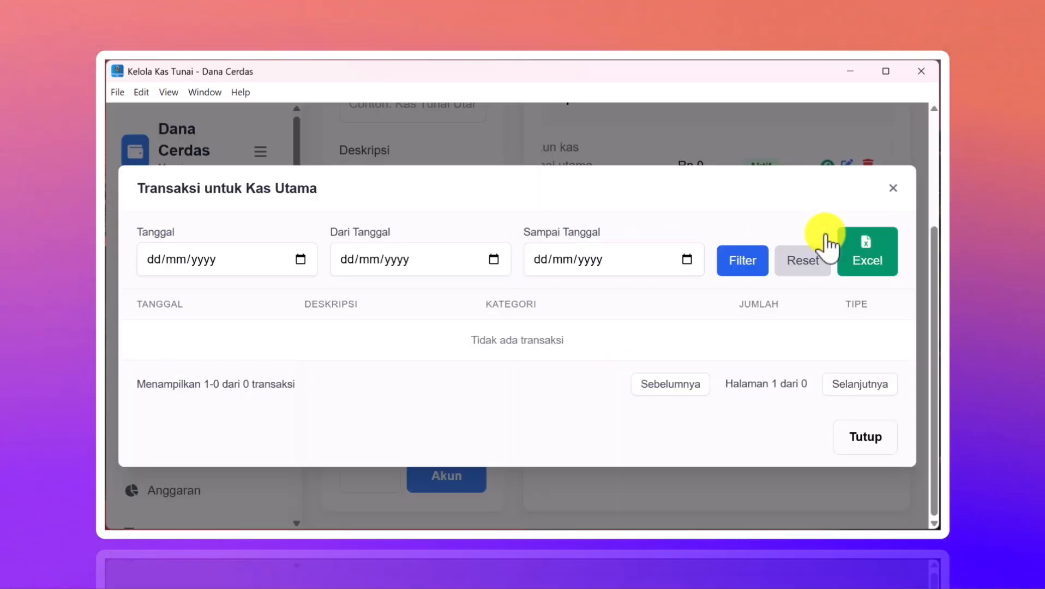
pyautogui.click(892, 187)
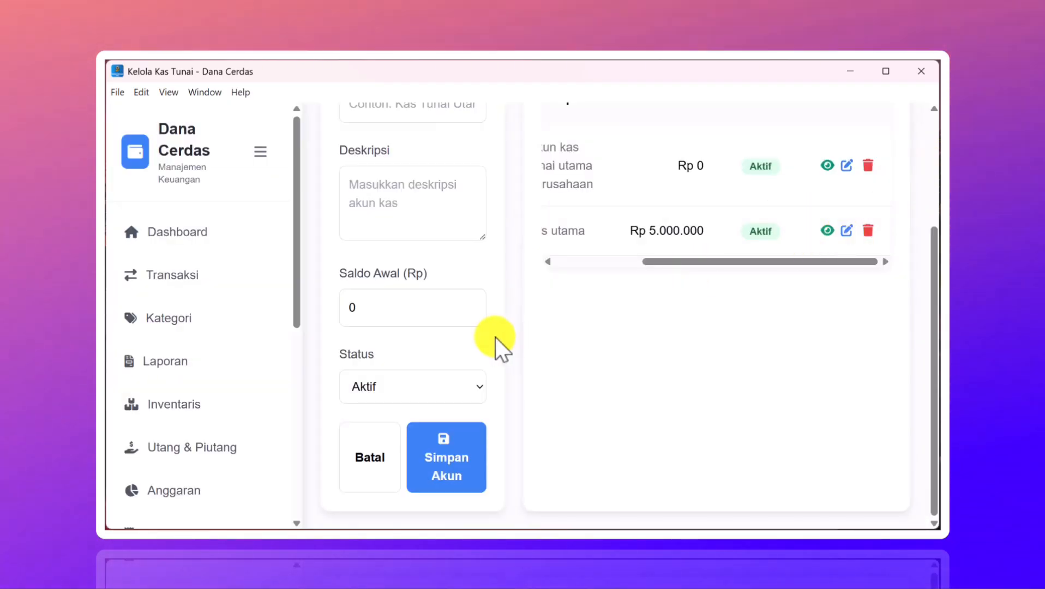
pyautogui.scroll(-5, 268, 407)
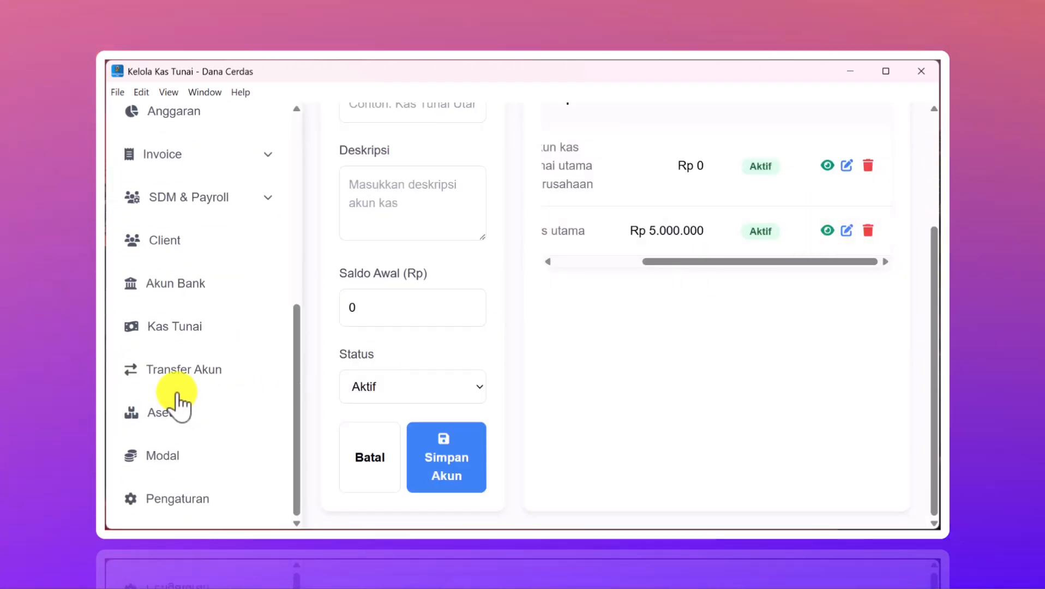
# - Start a new bank account on the bank page and enter BCA as the bank name
pyautogui.click(186, 283)
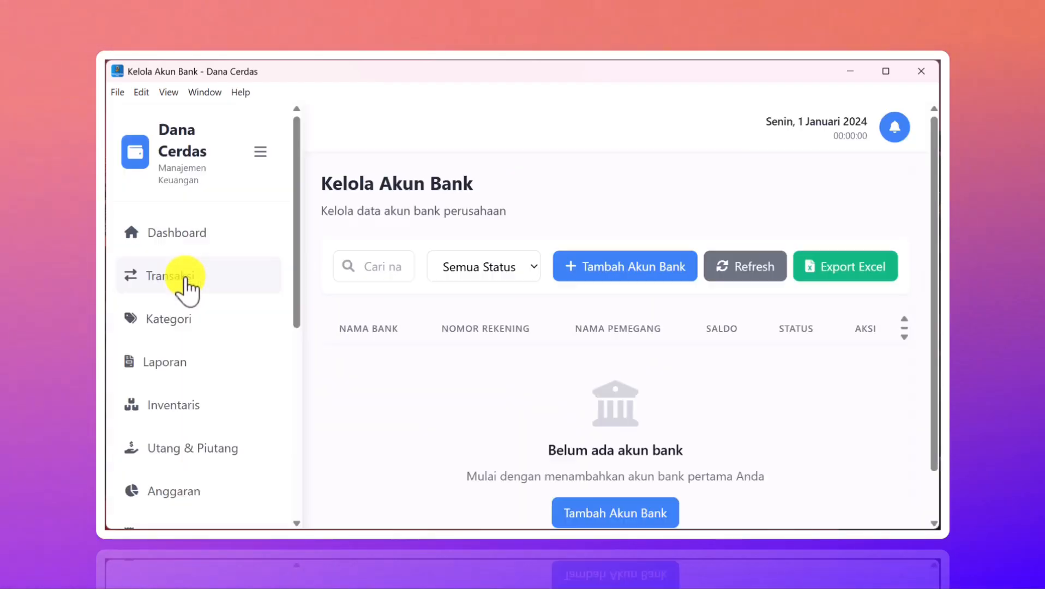
pyautogui.scroll(-1, 554, 357)
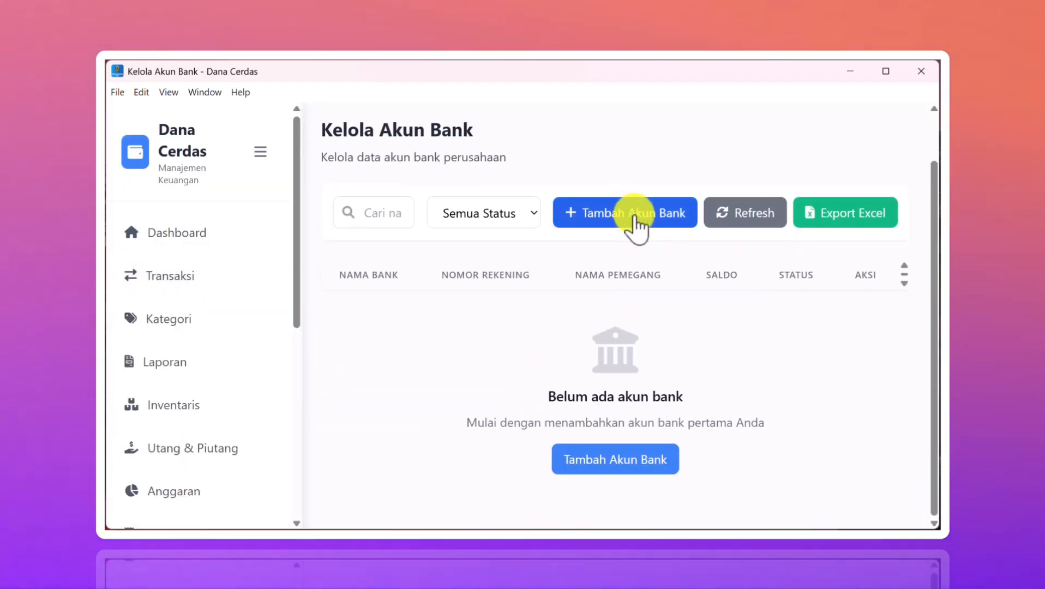
pyautogui.click(633, 214)
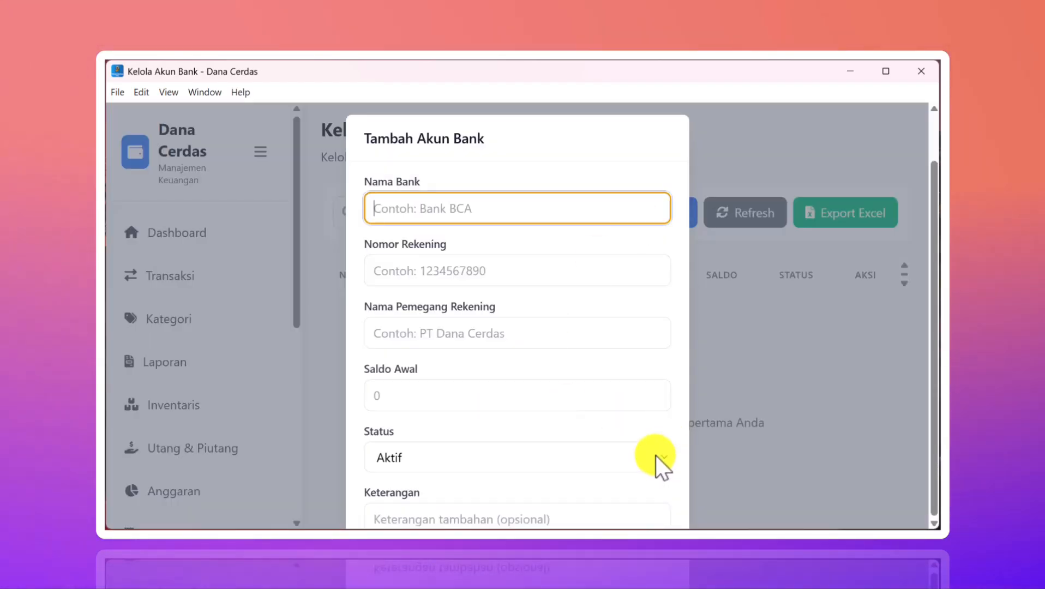
pyautogui.click(746, 345)
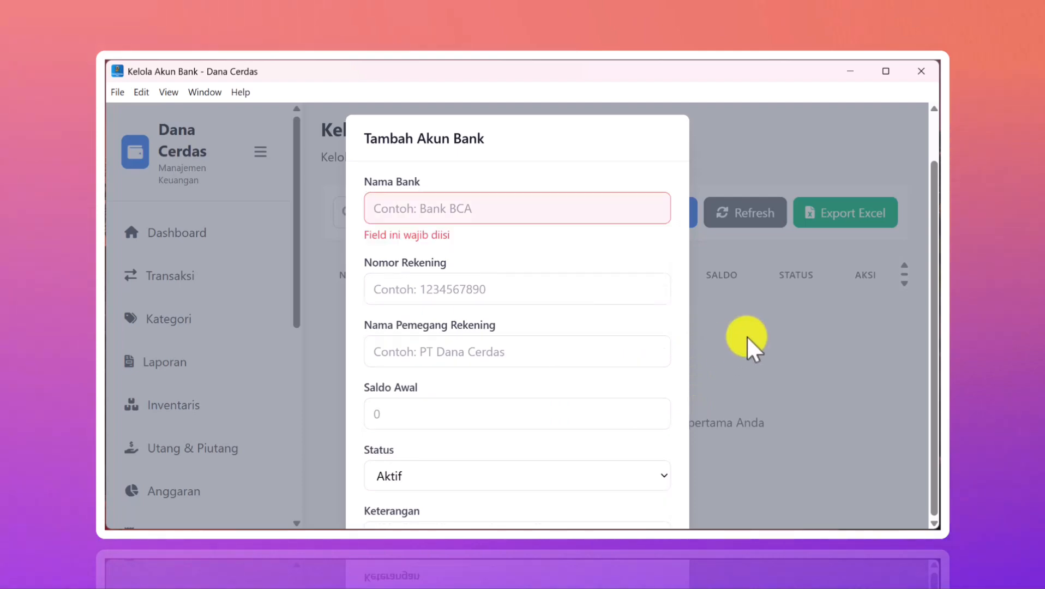
pyautogui.click(472, 413)
pyautogui.press('Tab')
pyautogui.press('Tab')
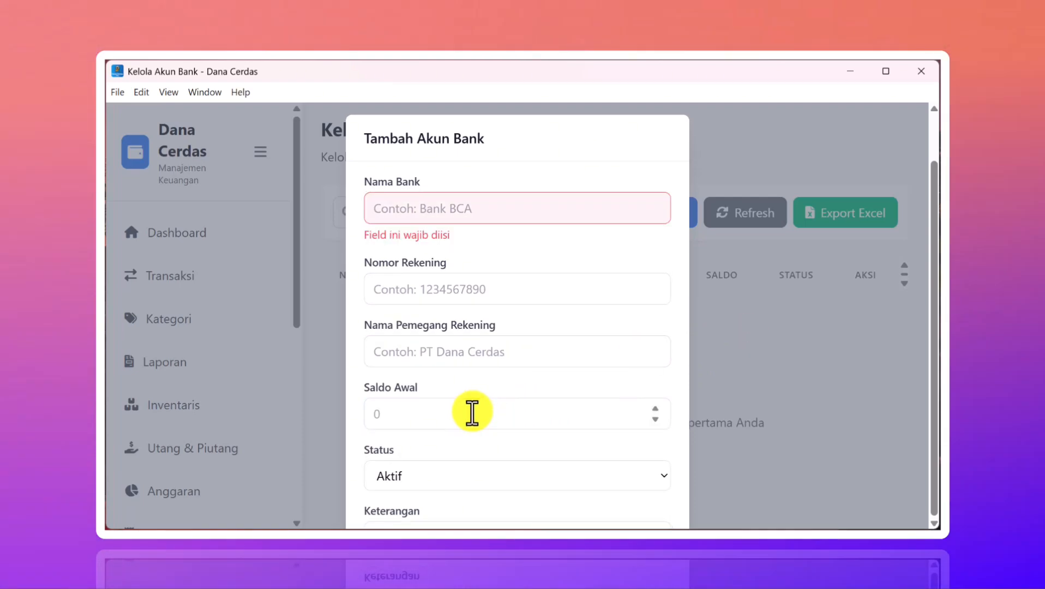
pyautogui.press('Return')
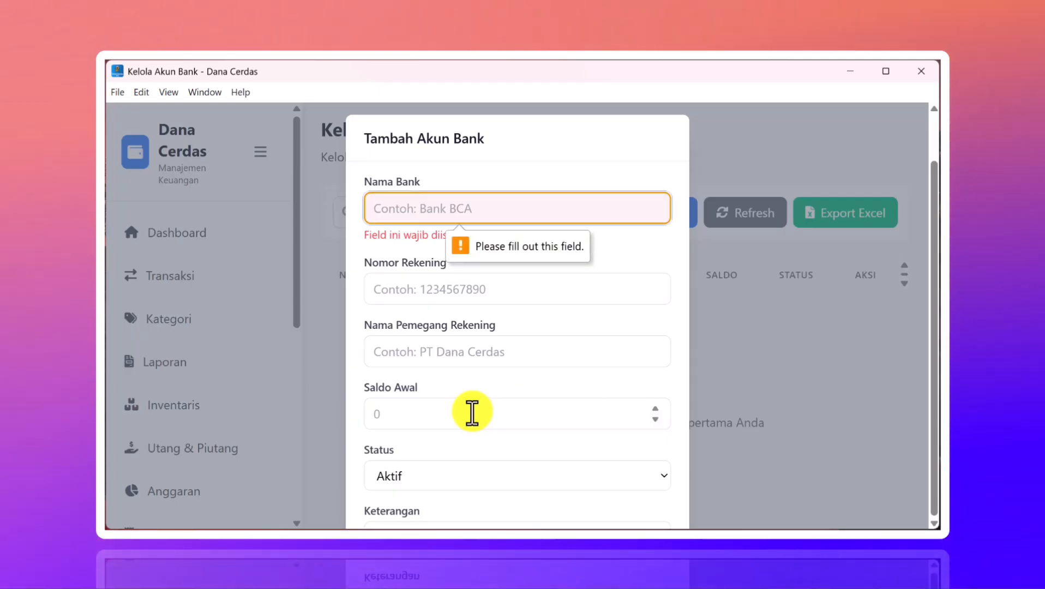
pyautogui.write('BCA')
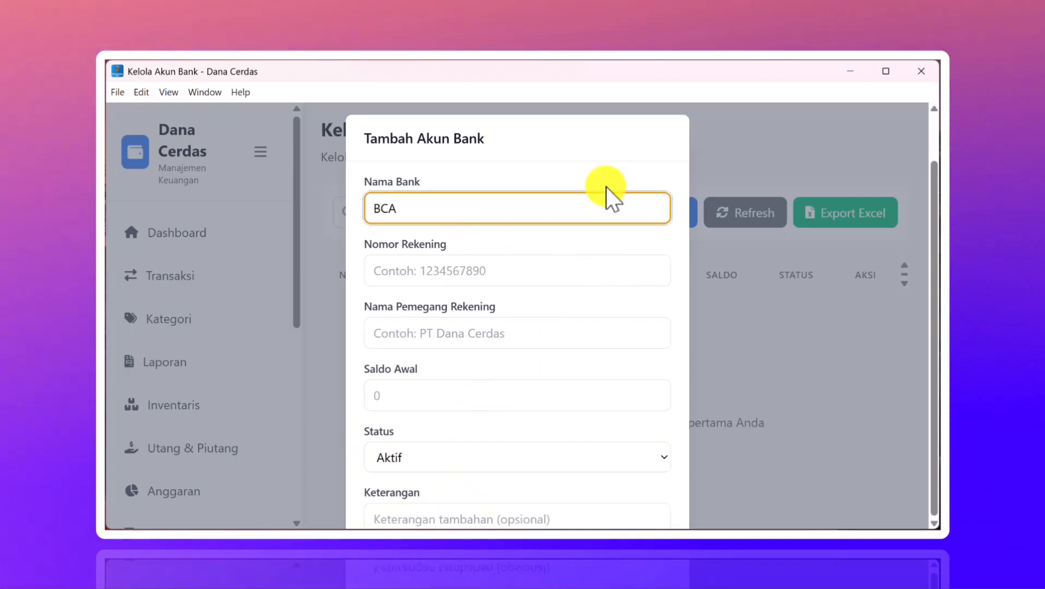
pyautogui.click(886, 77)
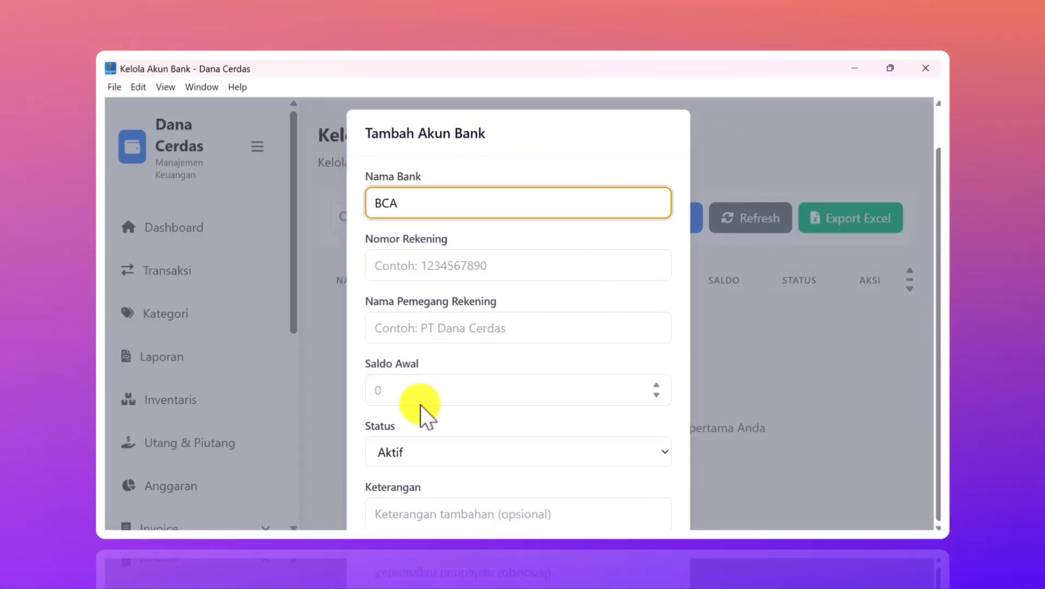
pyautogui.click(773, 148)
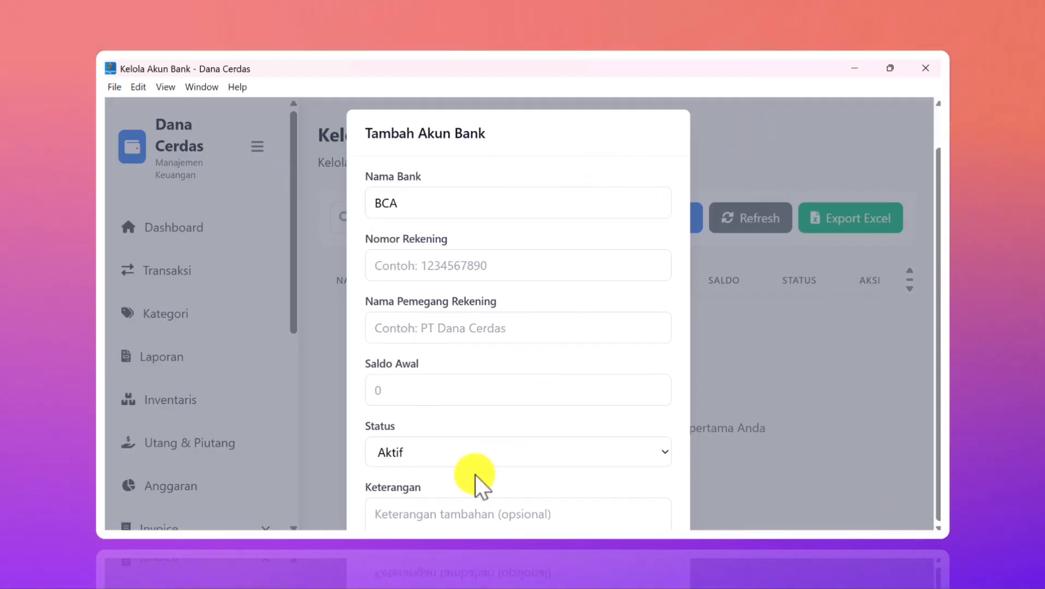
# - Fill in account number, holder 'PT Dana Cerdas Pro', balance 10000000, note 'test', and save
pyautogui.press('Tab')
pyautogui.press('Tab')
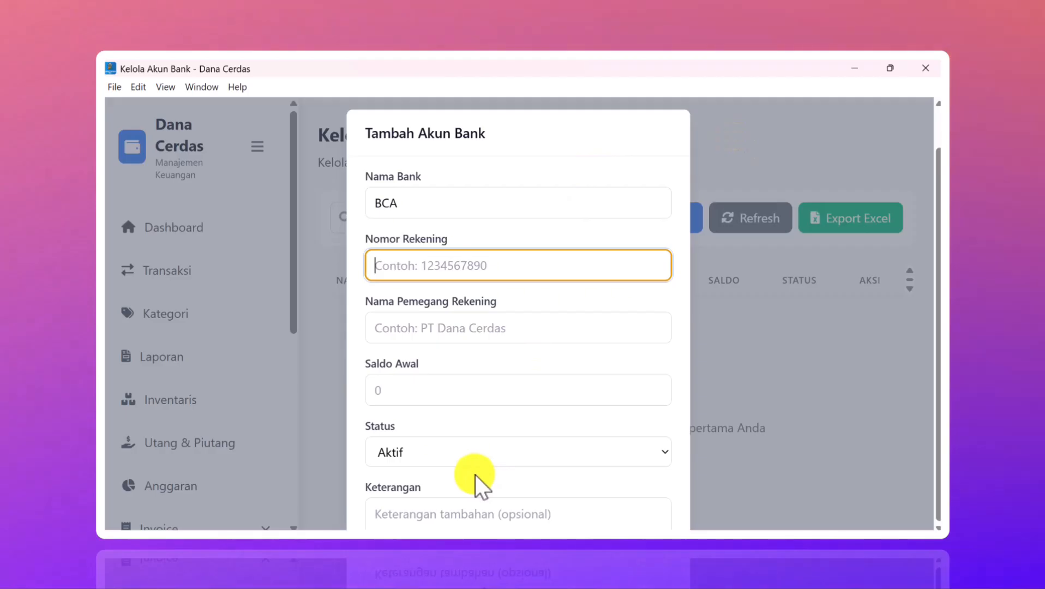
pyautogui.press('Tab')
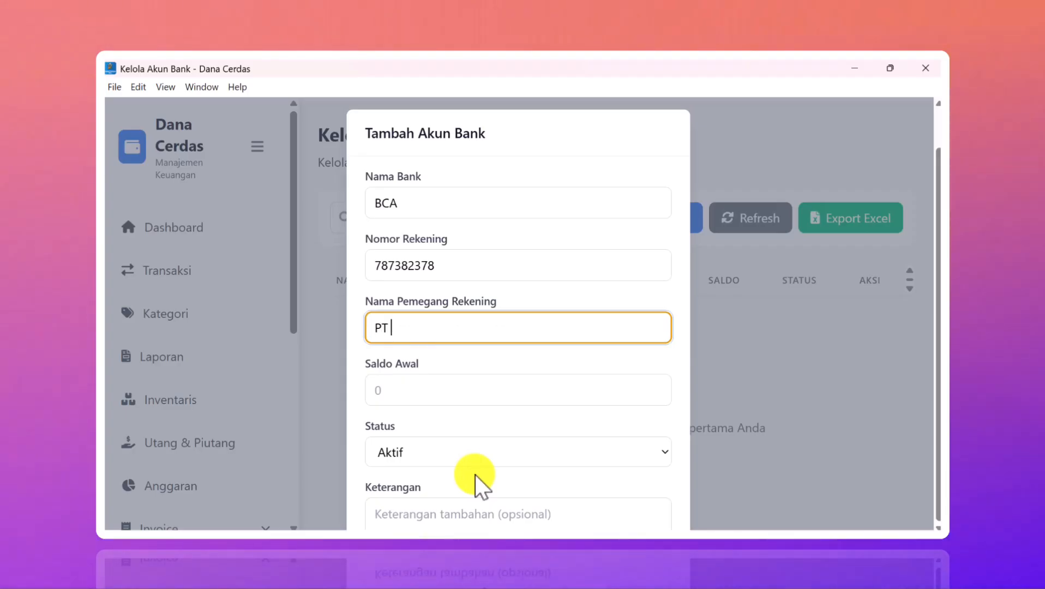
pyautogui.write('PT Dana Ce')
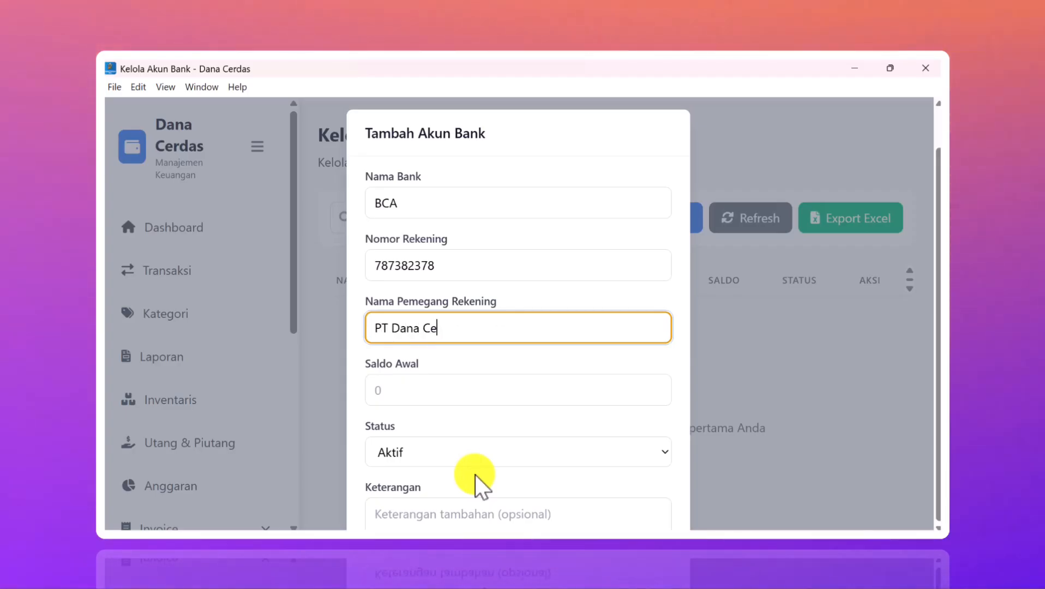
pyautogui.write('rdas Pro')
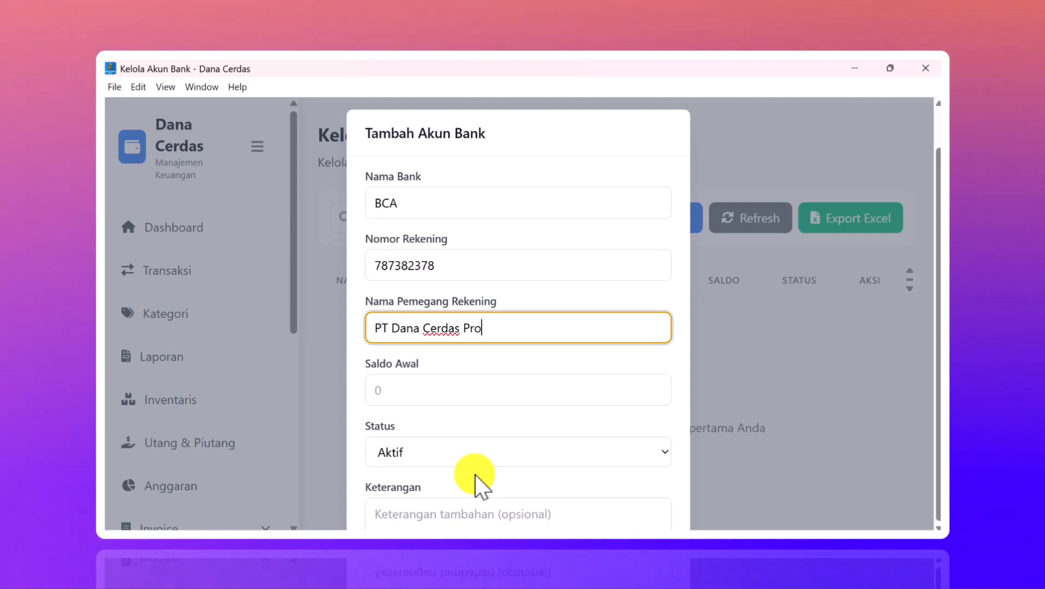
pyautogui.press('Tab')
pyautogui.write('10000')
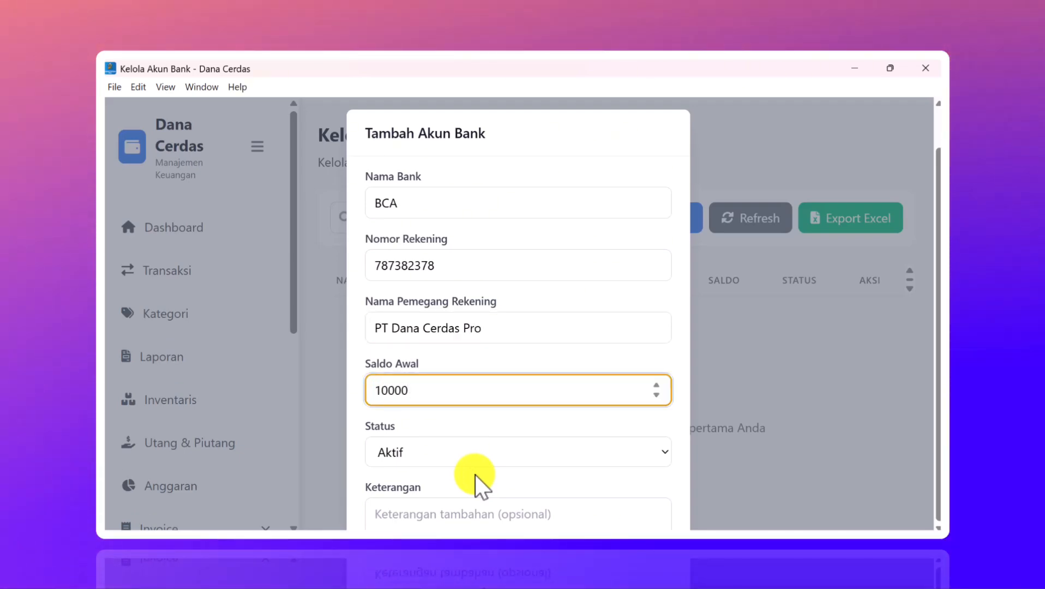
pyautogui.write('000')
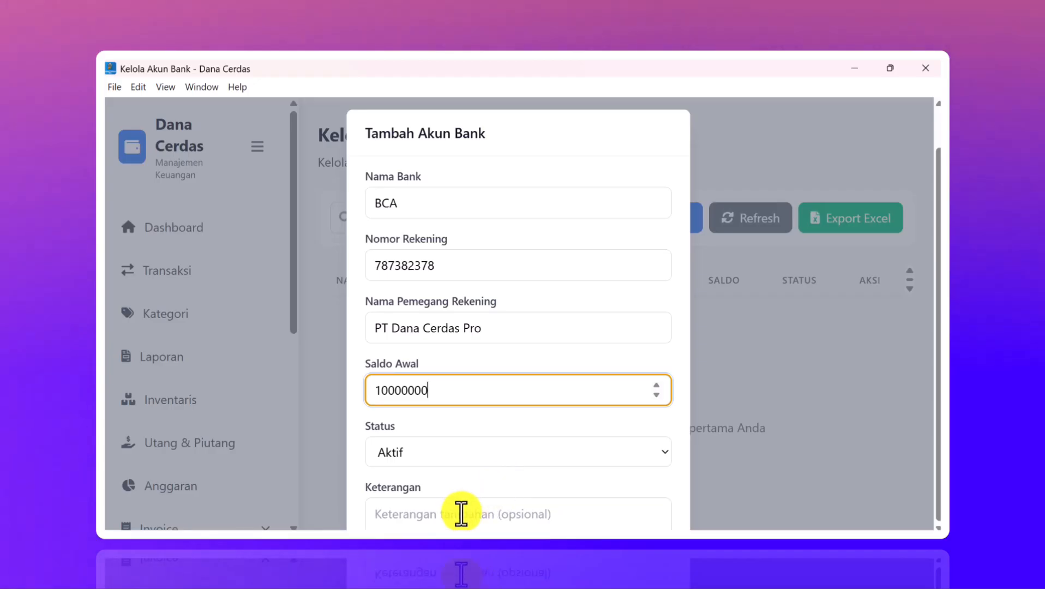
pyautogui.click(460, 512)
pyautogui.write('test')
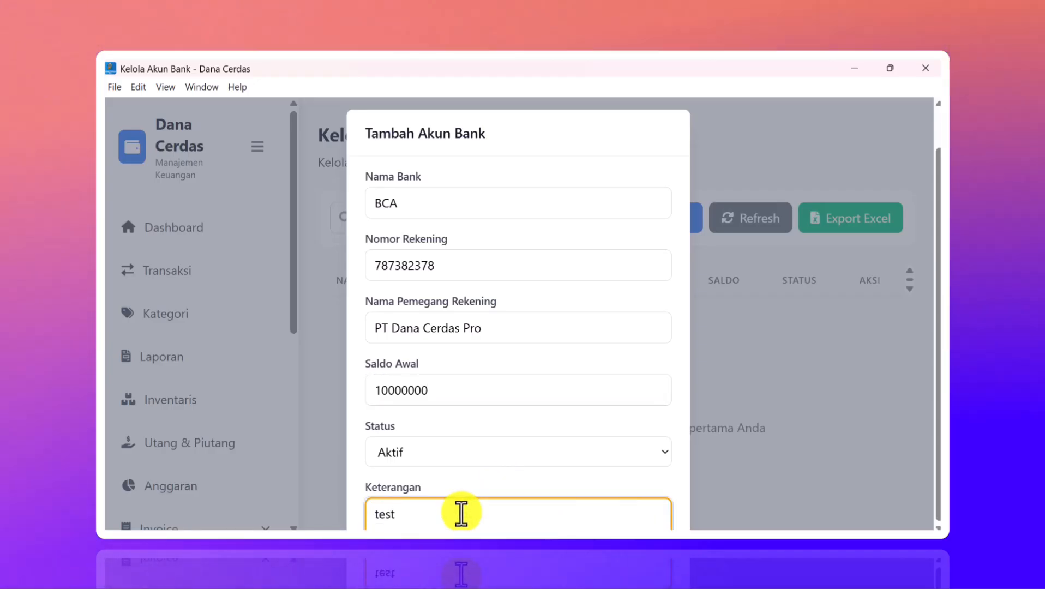
pyautogui.press('Tab')
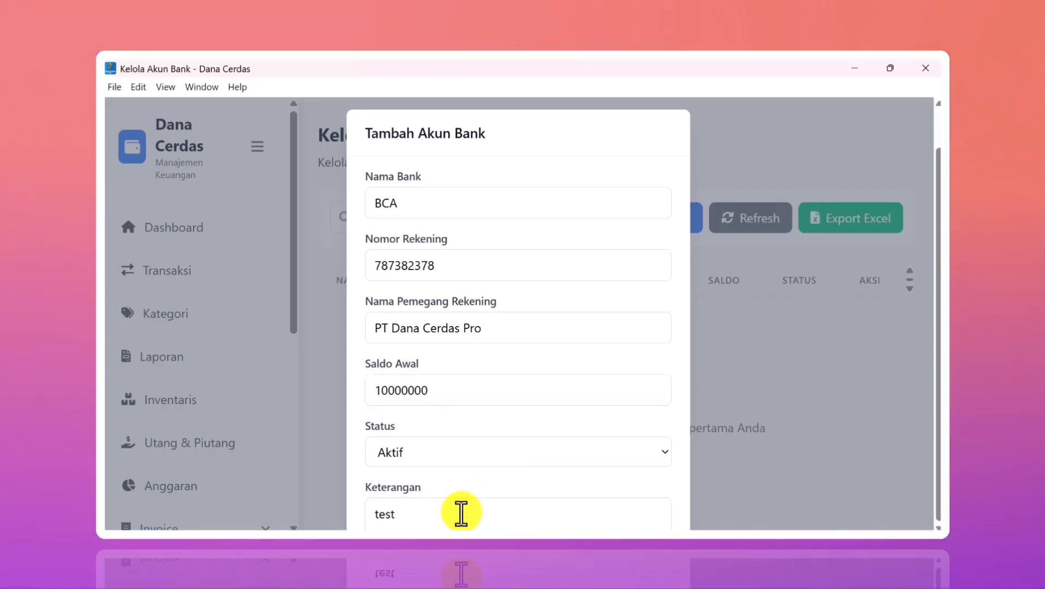
pyautogui.press('Return')
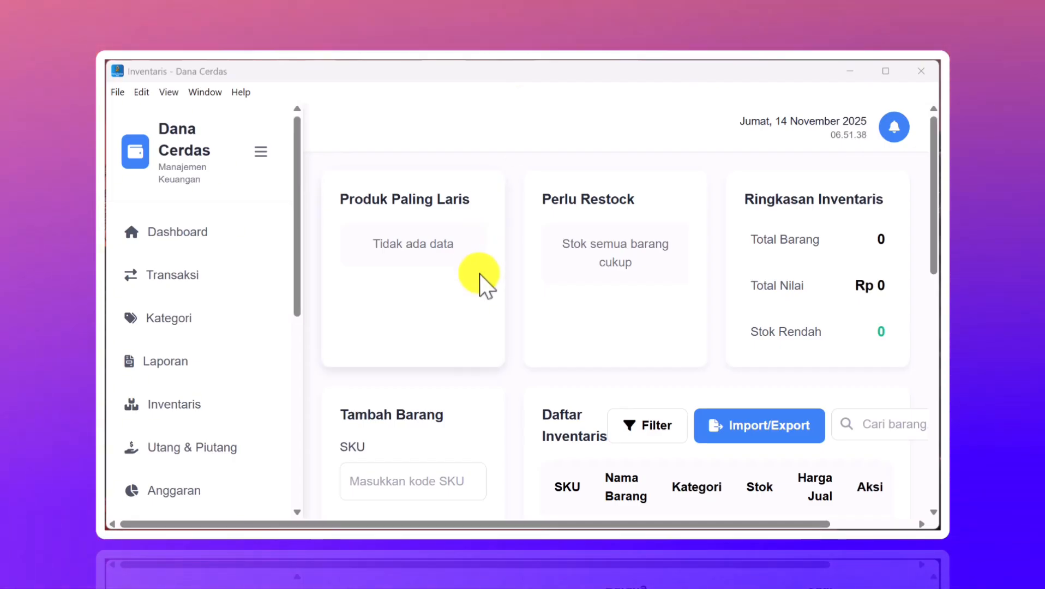
pyautogui.scroll(-3, 479, 273)
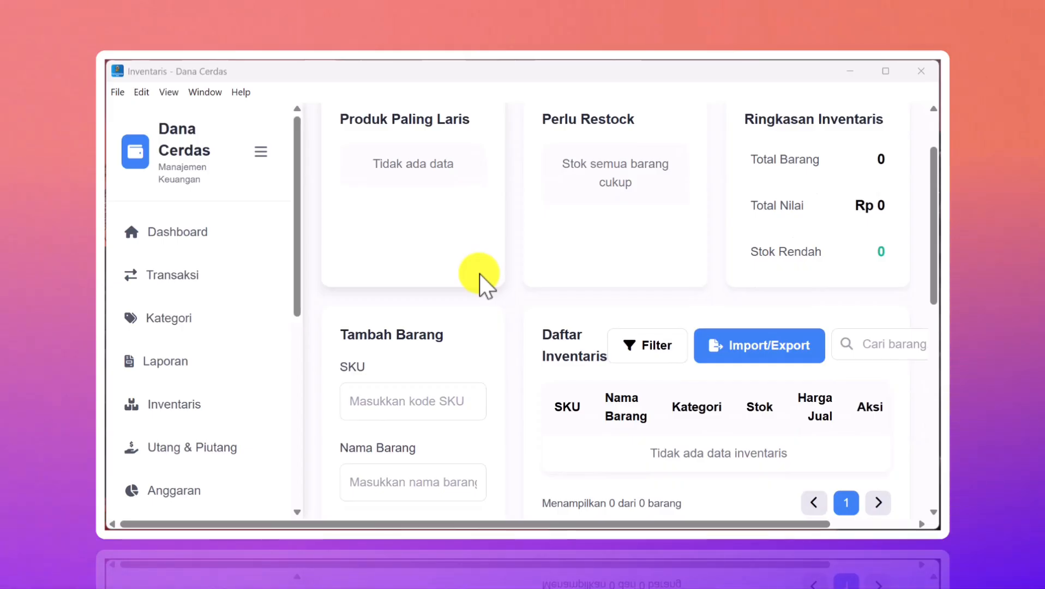
pyautogui.scroll(3, 479, 281)
pyautogui.scroll(-5, 500, 314)
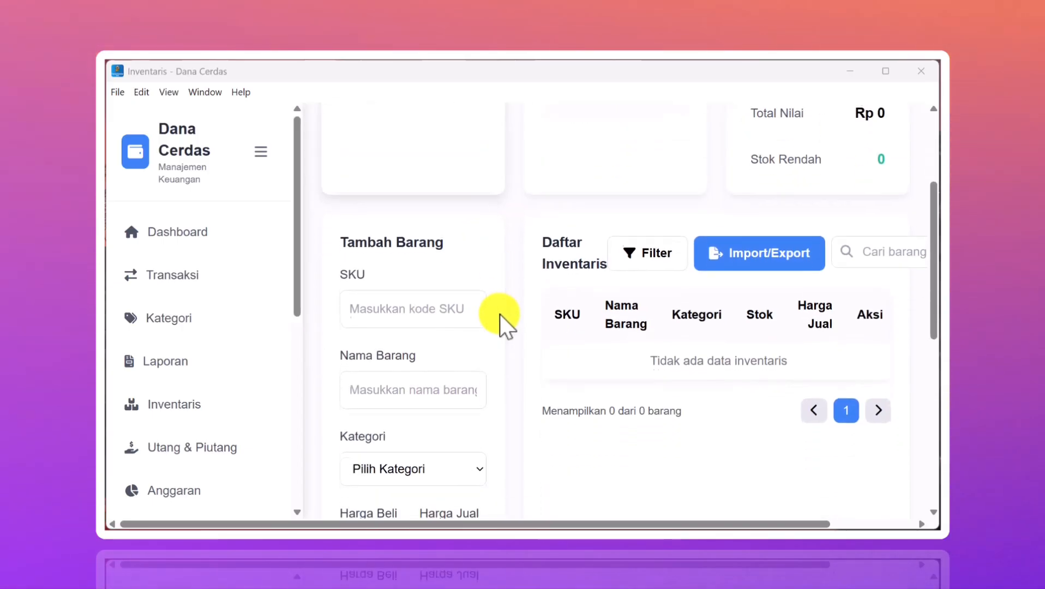
pyautogui.scroll(5, 499, 314)
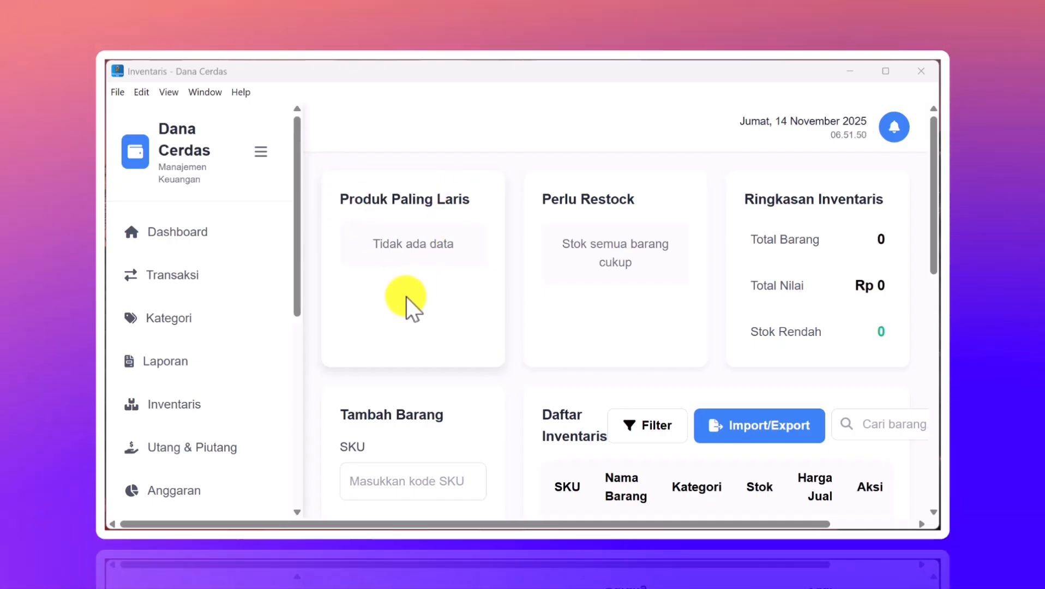
pyautogui.scroll(-1, 405, 296)
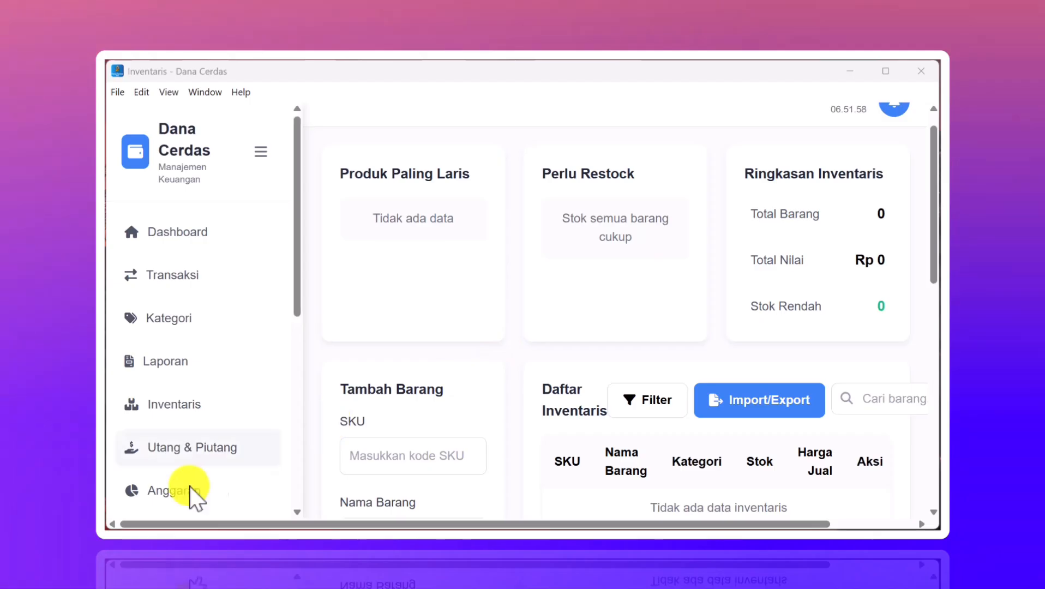
pyautogui.scroll(-3, 248, 428)
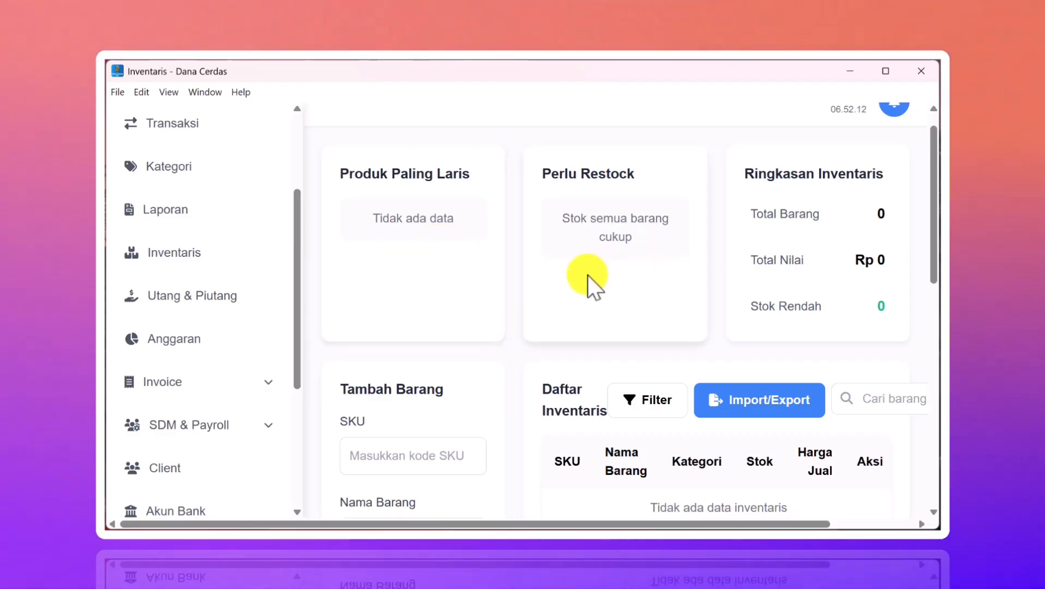
pyautogui.scroll(-3, 586, 275)
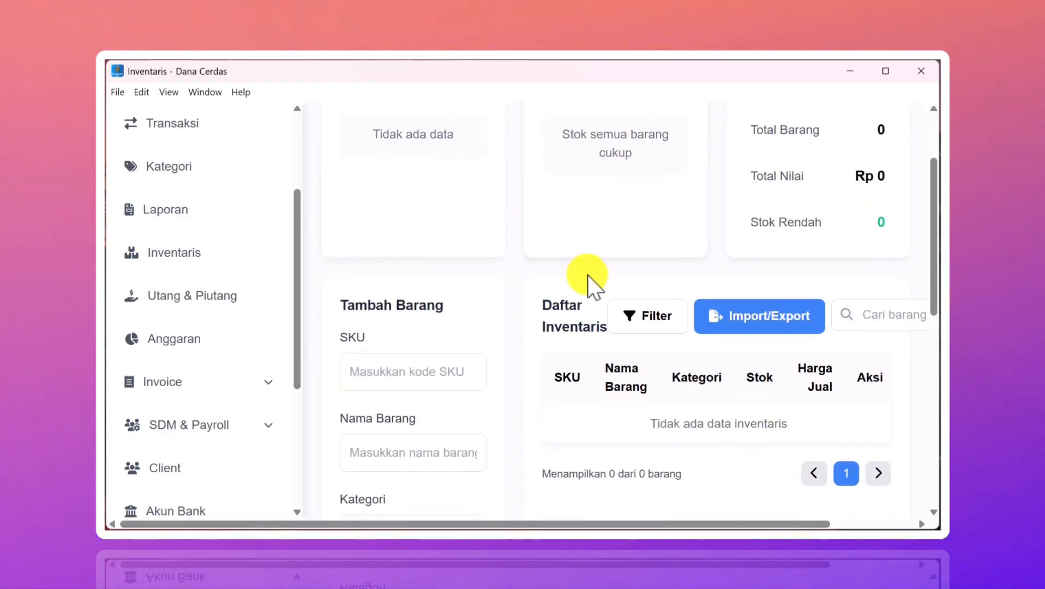
pyautogui.scroll(1, 587, 275)
pyautogui.scroll(-6, 504, 300)
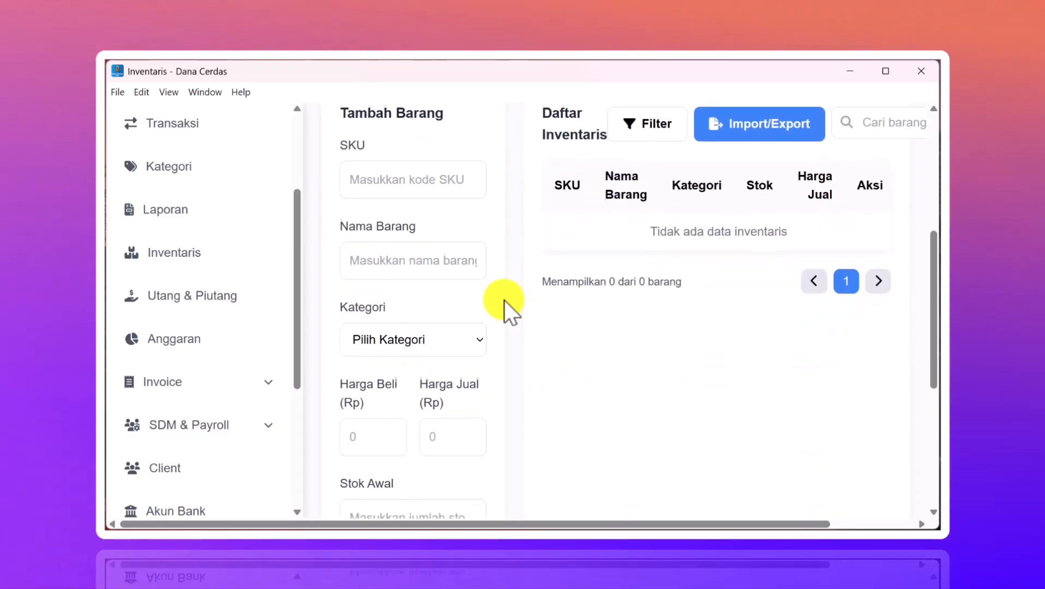
pyautogui.scroll(3, 504, 299)
pyautogui.scroll(5, 504, 300)
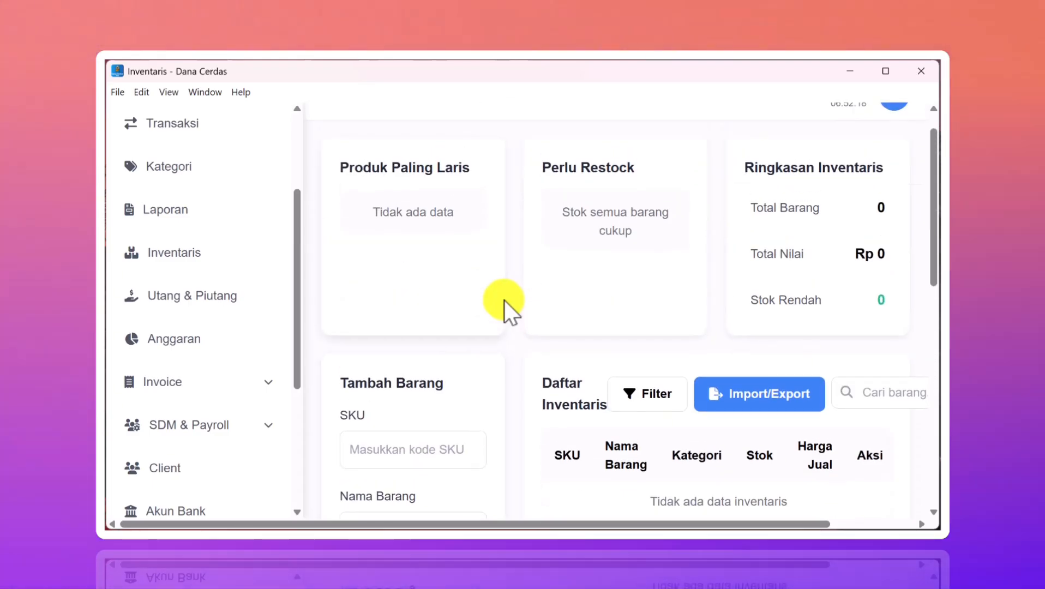
pyautogui.scroll(-4, 504, 300)
pyautogui.scroll(3, 504, 300)
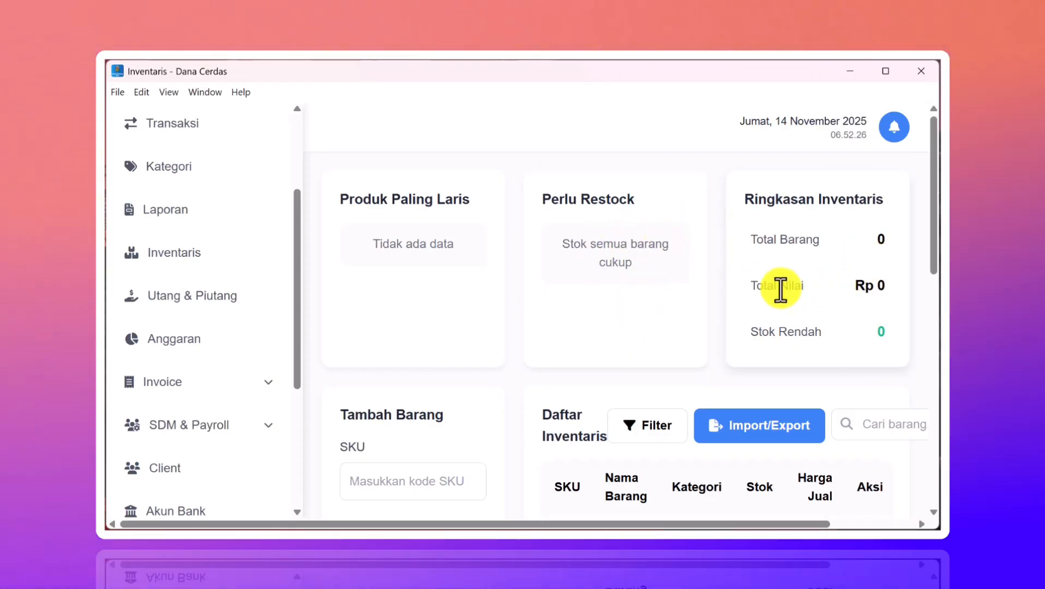
pyautogui.scroll(-1, 729, 309)
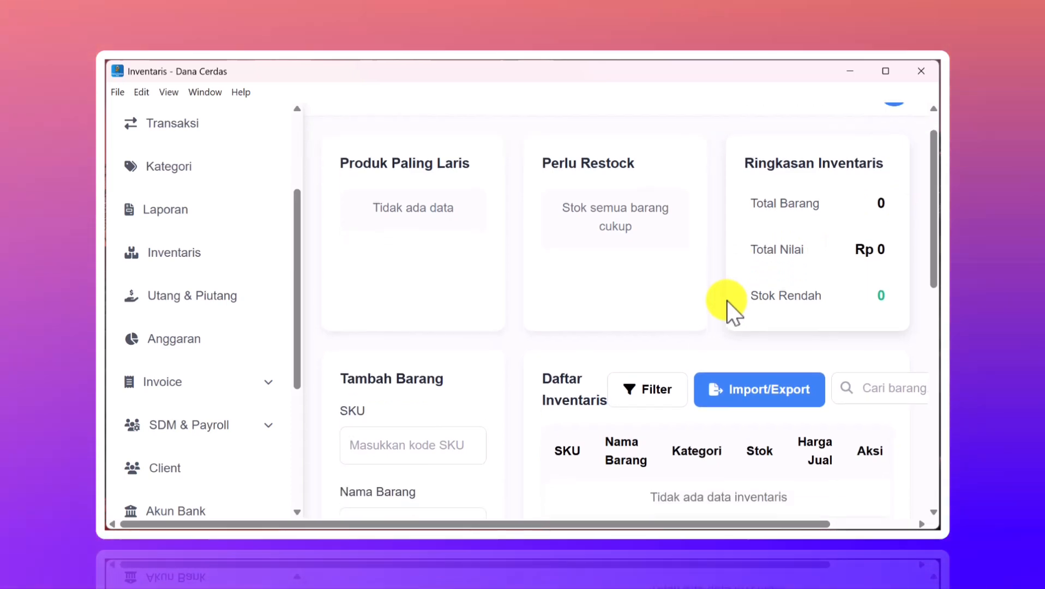
pyautogui.scroll(-1, 818, 283)
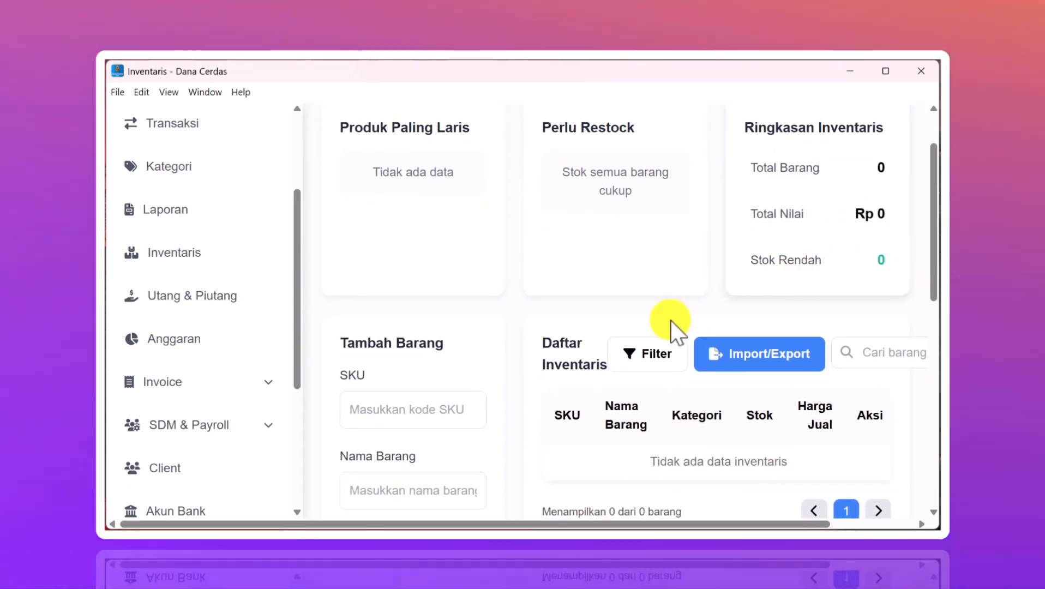
pyautogui.scroll(-10, 670, 320)
pyautogui.scroll(9, 670, 320)
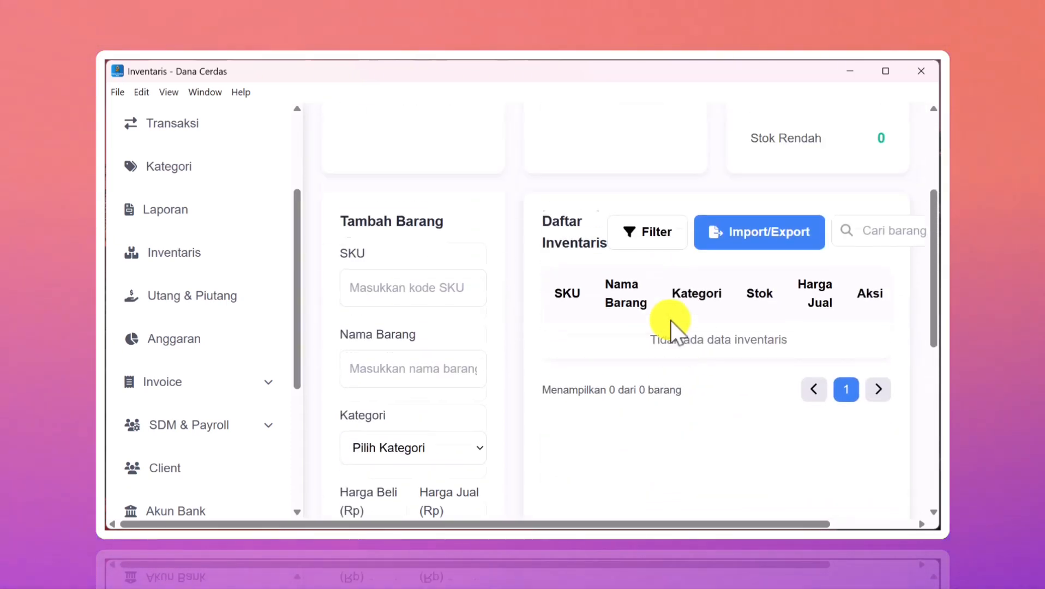
pyautogui.scroll(-4, 670, 320)
pyautogui.scroll(2, 670, 320)
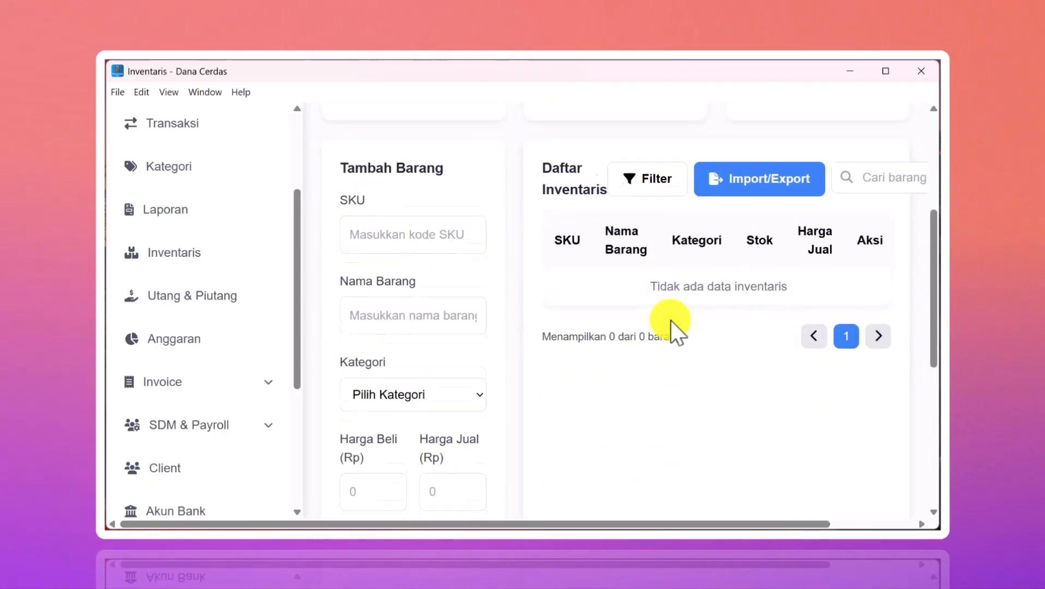
pyautogui.scroll(3, 519, 292)
pyautogui.scroll(1, 518, 292)
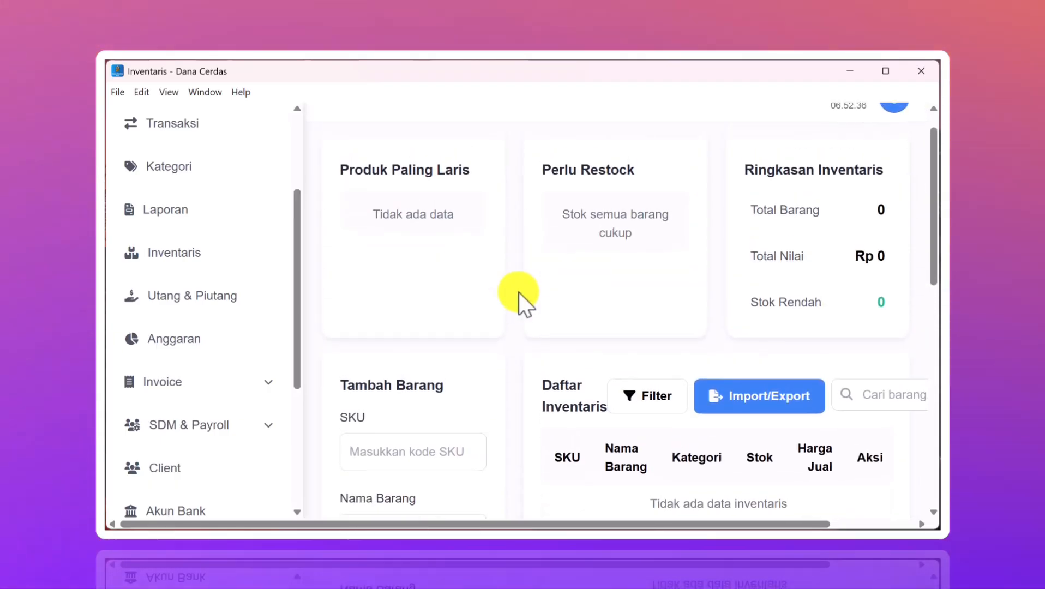
pyautogui.scroll(-5, 504, 323)
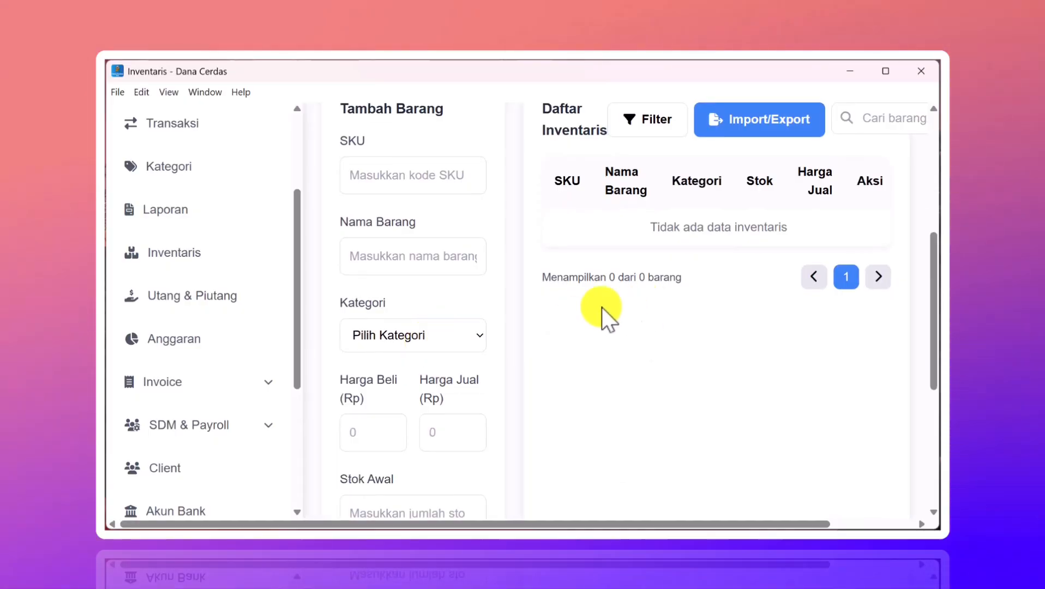
pyautogui.click(453, 334)
pyautogui.click(614, 307)
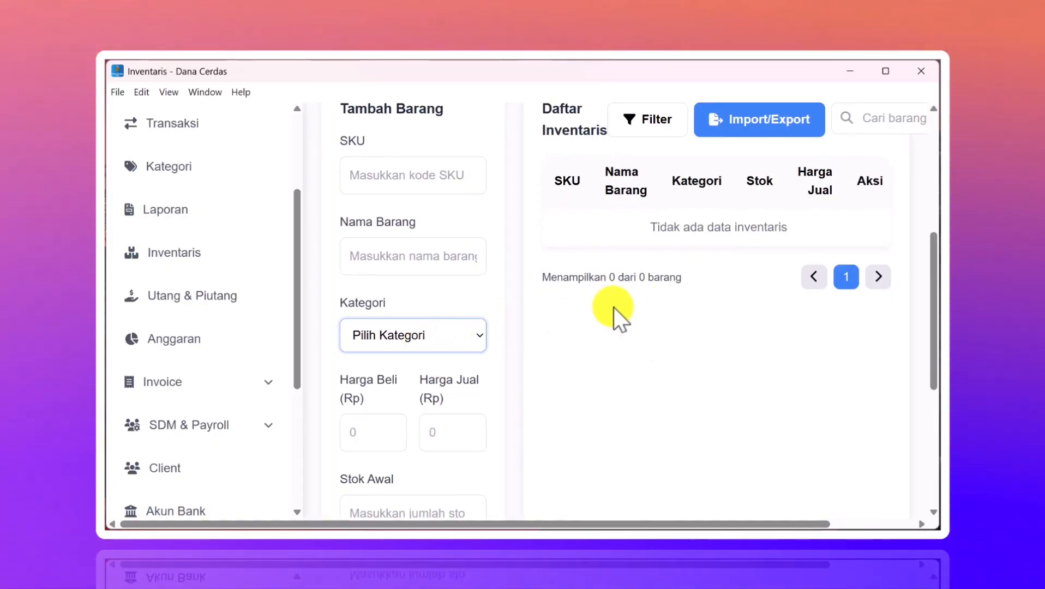
pyautogui.moveTo(614, 307); pyautogui.dragTo(425, 346)
pyautogui.click(459, 342)
pyautogui.click(604, 325)
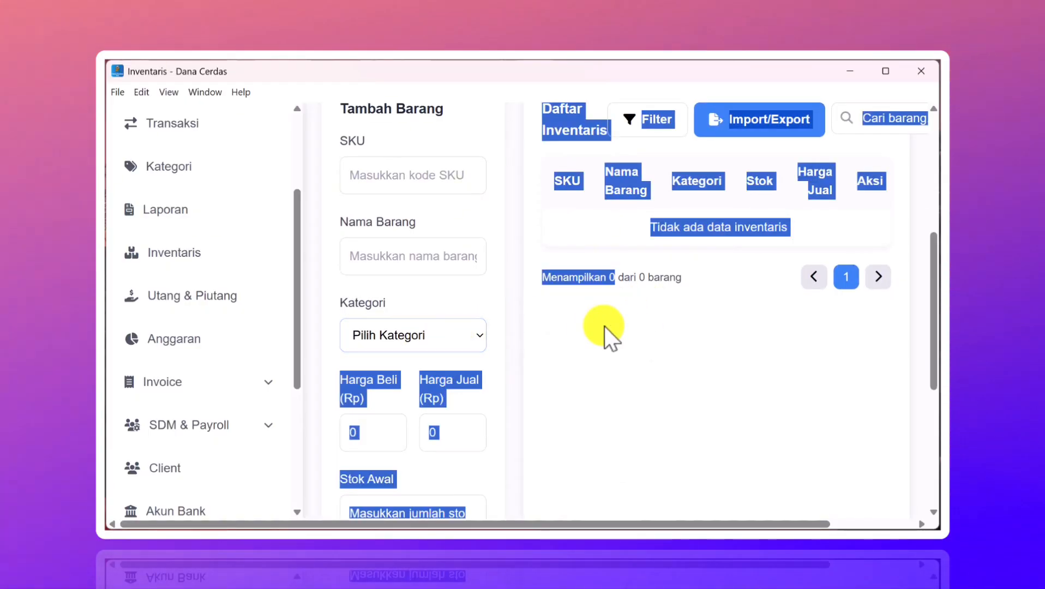
pyautogui.click(604, 325)
pyautogui.scroll(2, 163, 245)
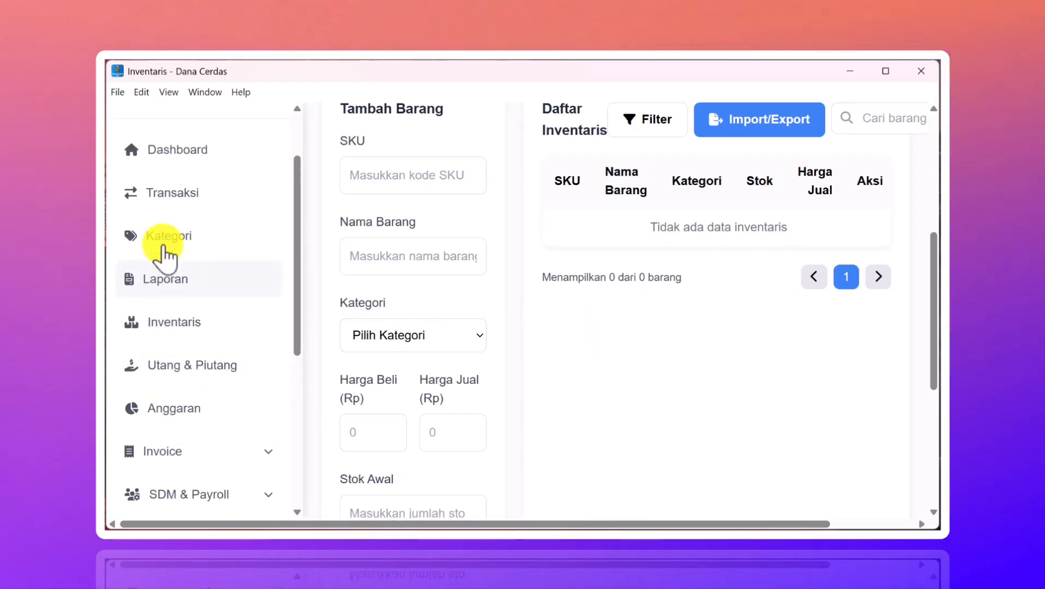
pyautogui.scroll(1, 187, 225)
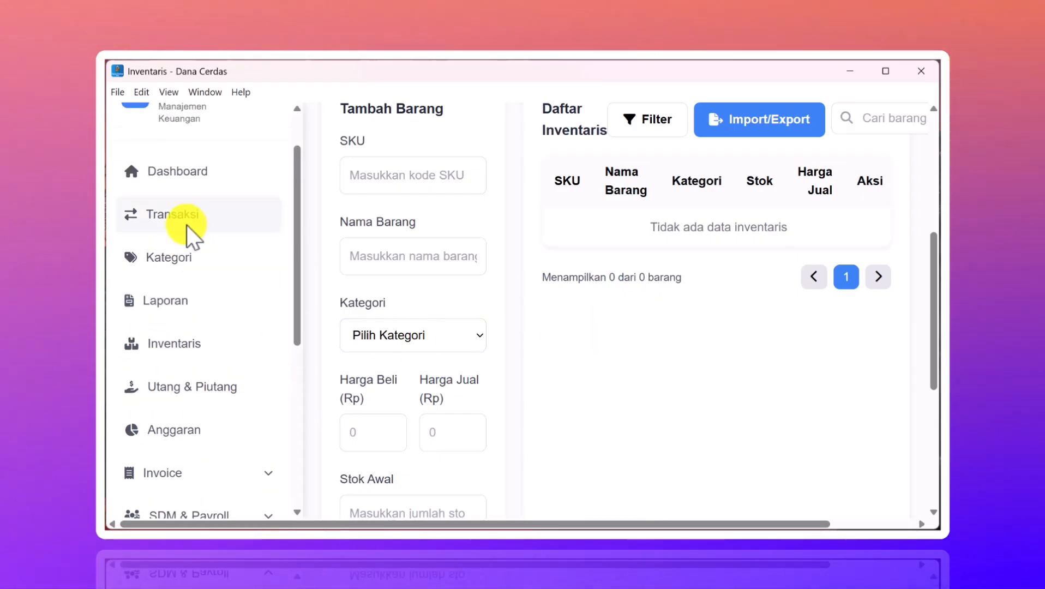
# - Add a new category named Pakaian with type Produk
pyautogui.click(207, 256)
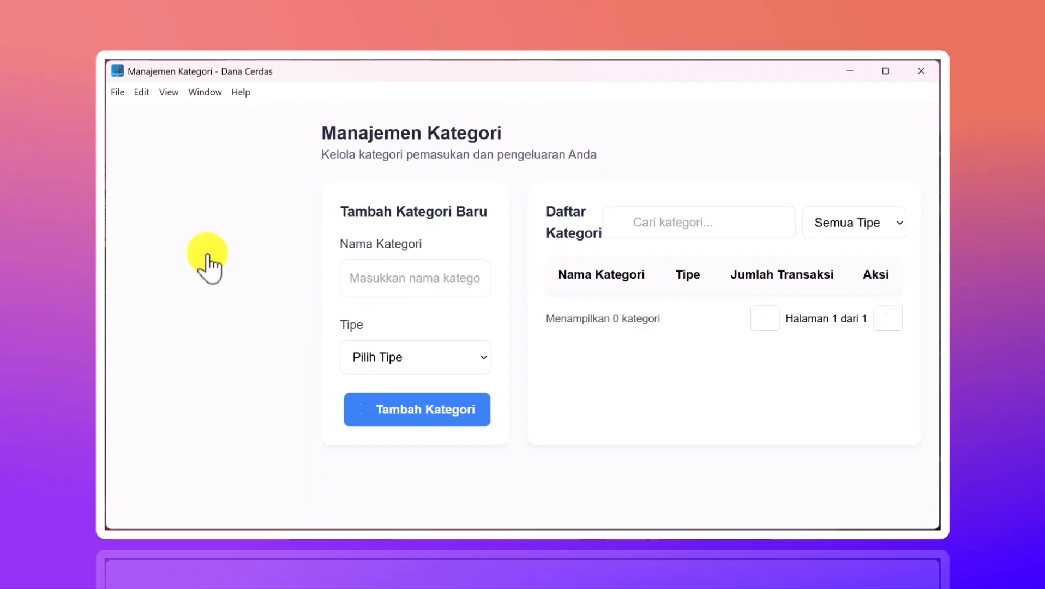
pyautogui.scroll(-2, 460, 320)
pyautogui.scroll(-1, 459, 321)
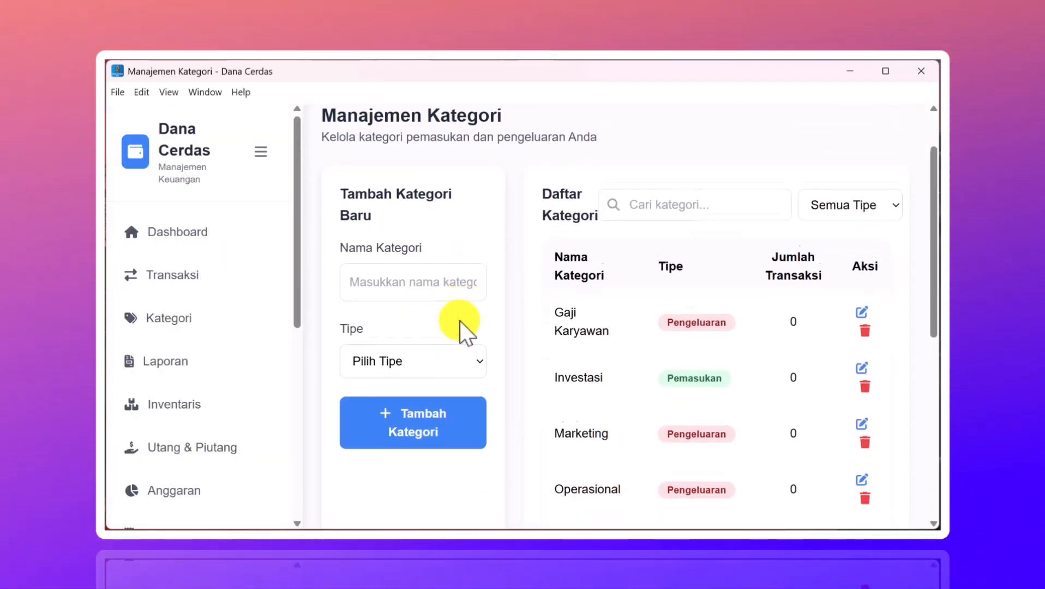
pyautogui.click(422, 283)
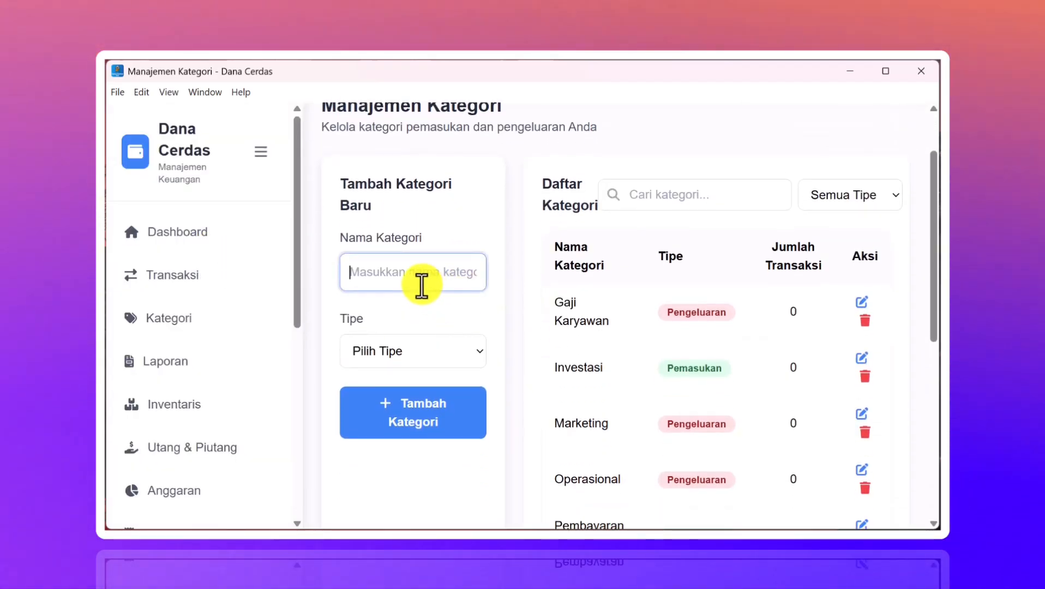
pyautogui.write('Pakaian')
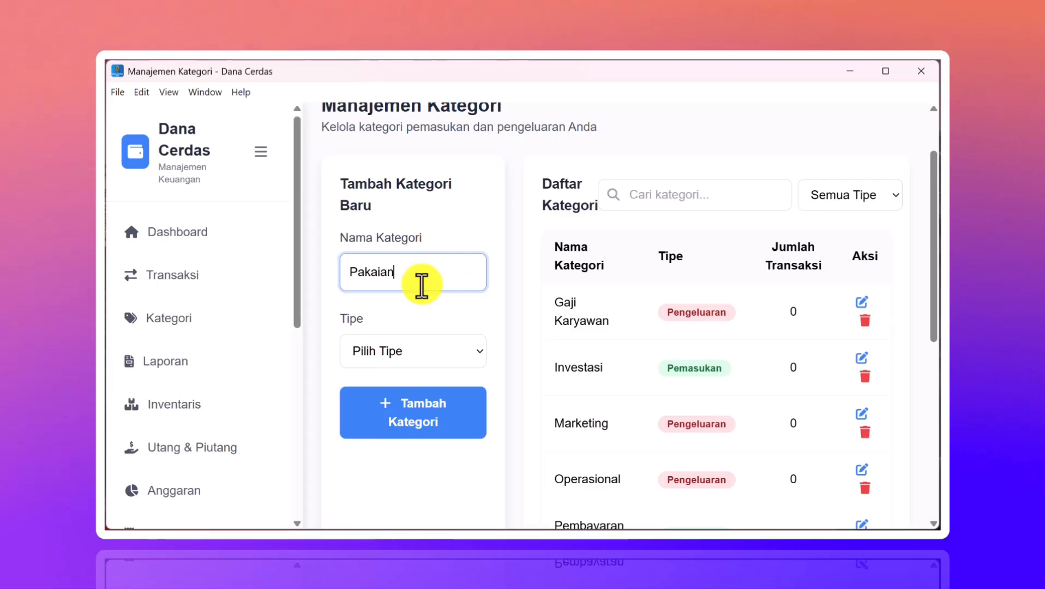
pyautogui.click(406, 350)
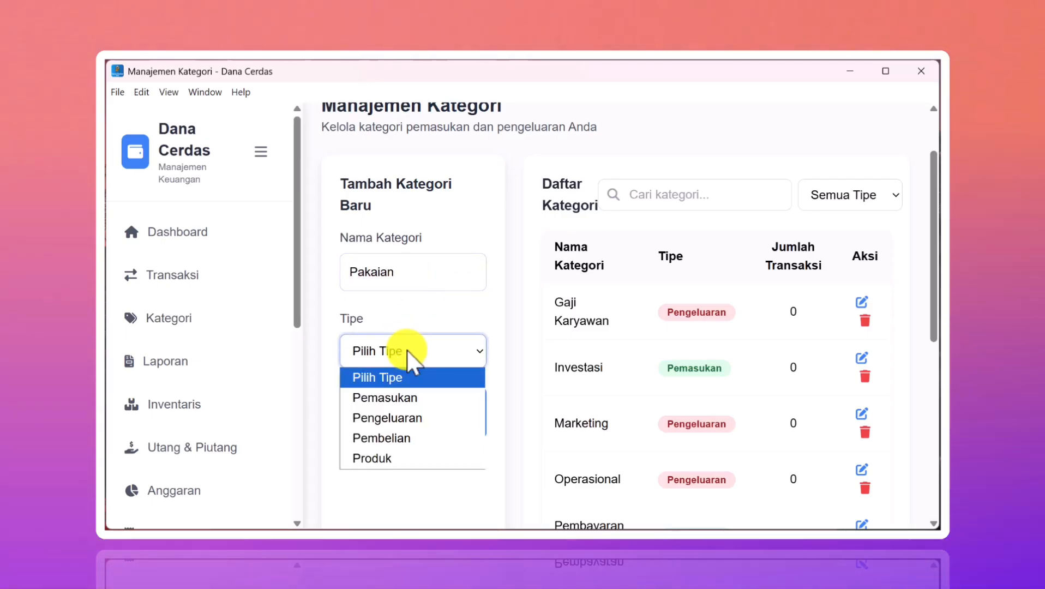
pyautogui.click(407, 463)
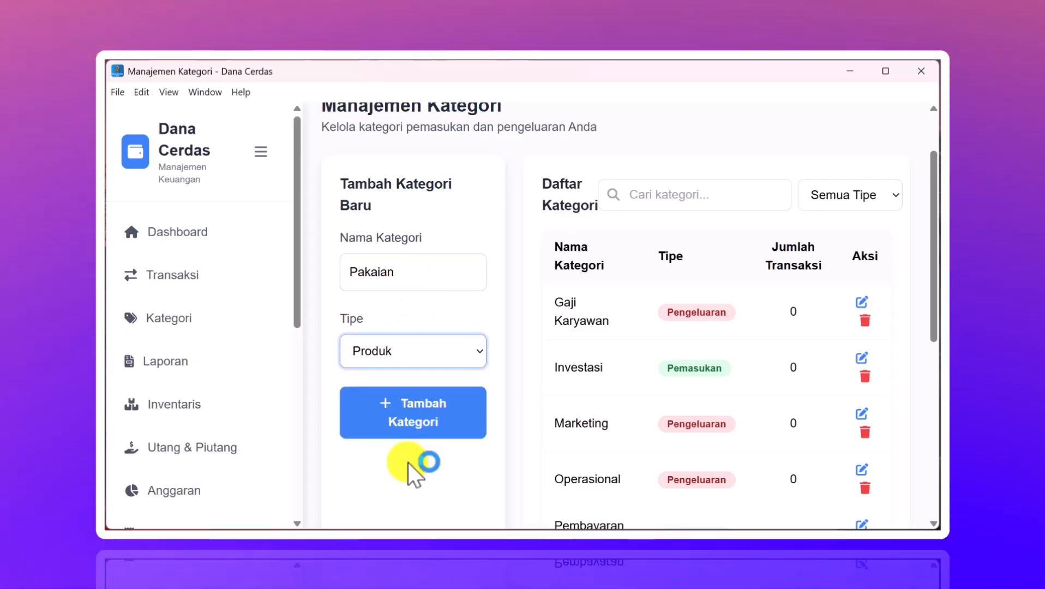
pyautogui.click(446, 416)
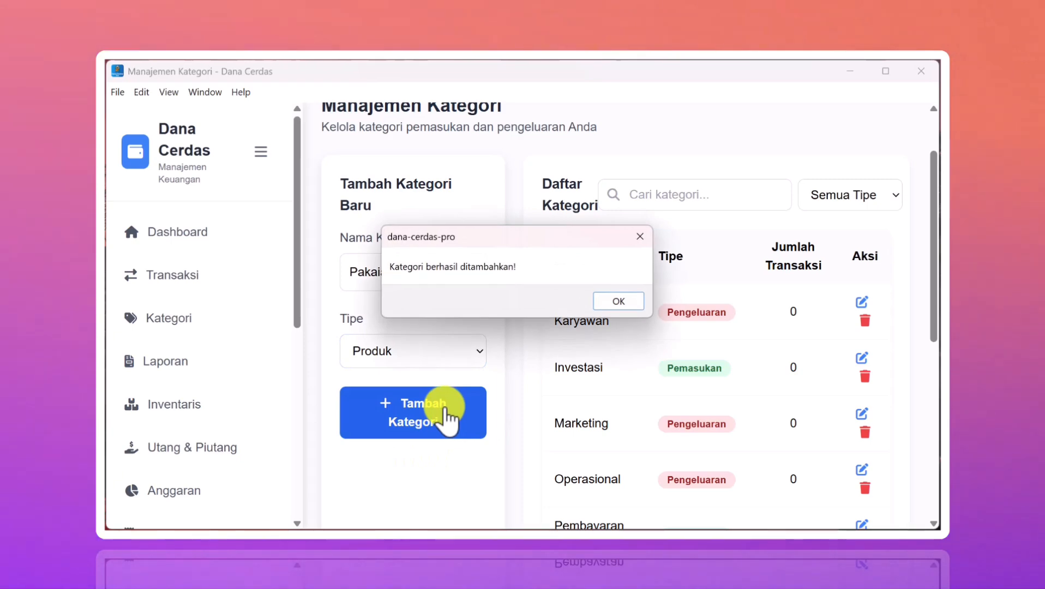
pyautogui.click(609, 302)
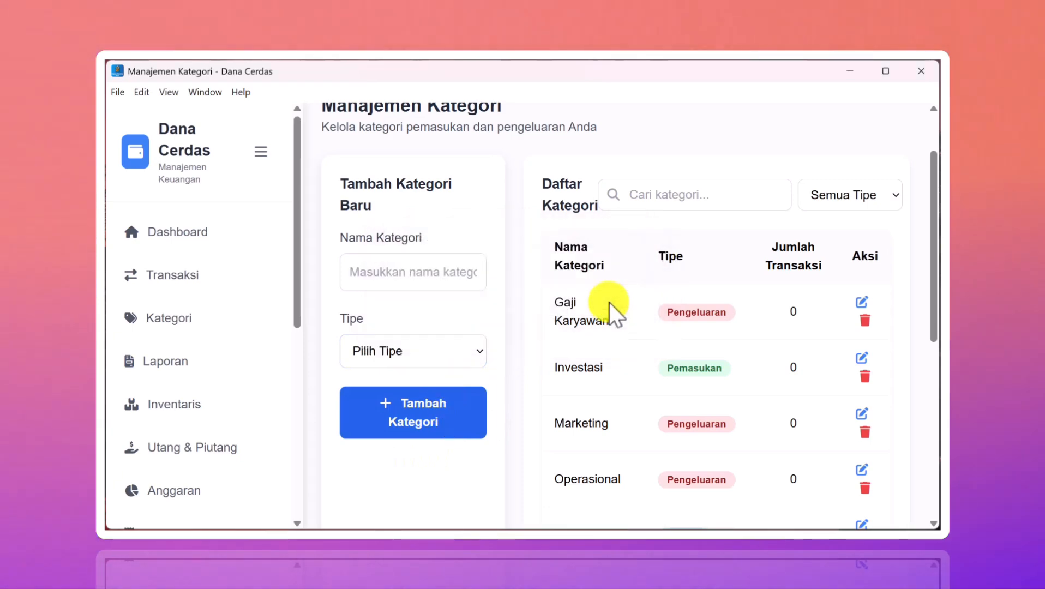
# - Filter the category list to Produk and go to the Inventaris page
pyautogui.click(829, 210)
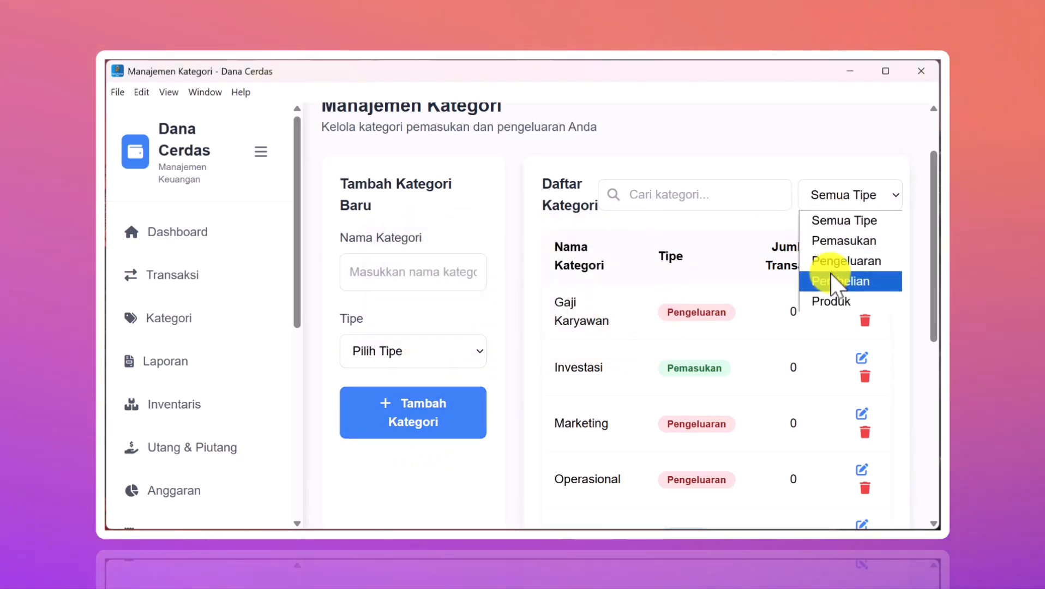
pyautogui.click(826, 301)
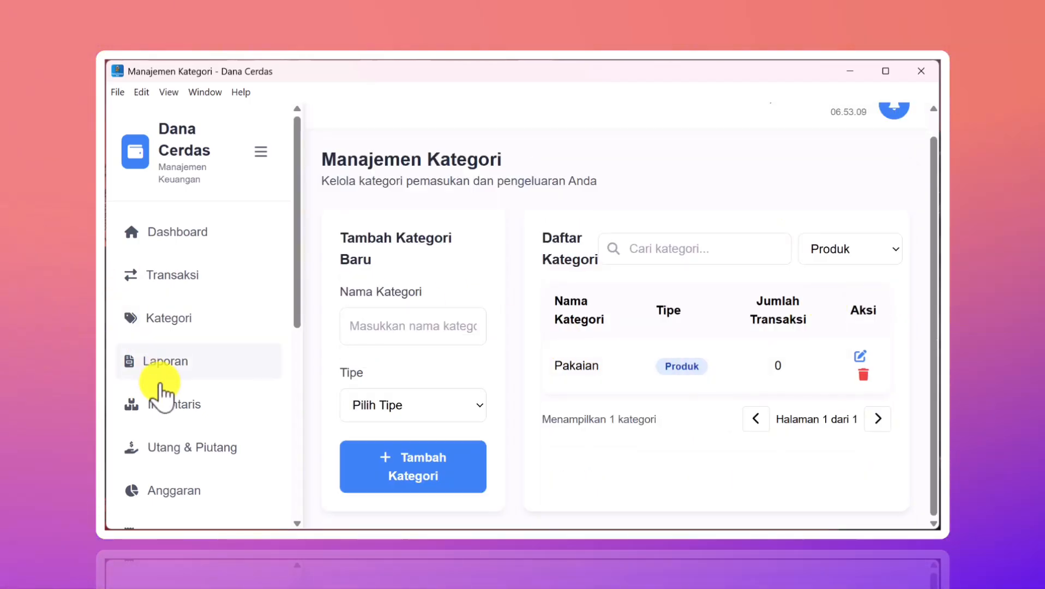
pyautogui.scroll(-2, 163, 384)
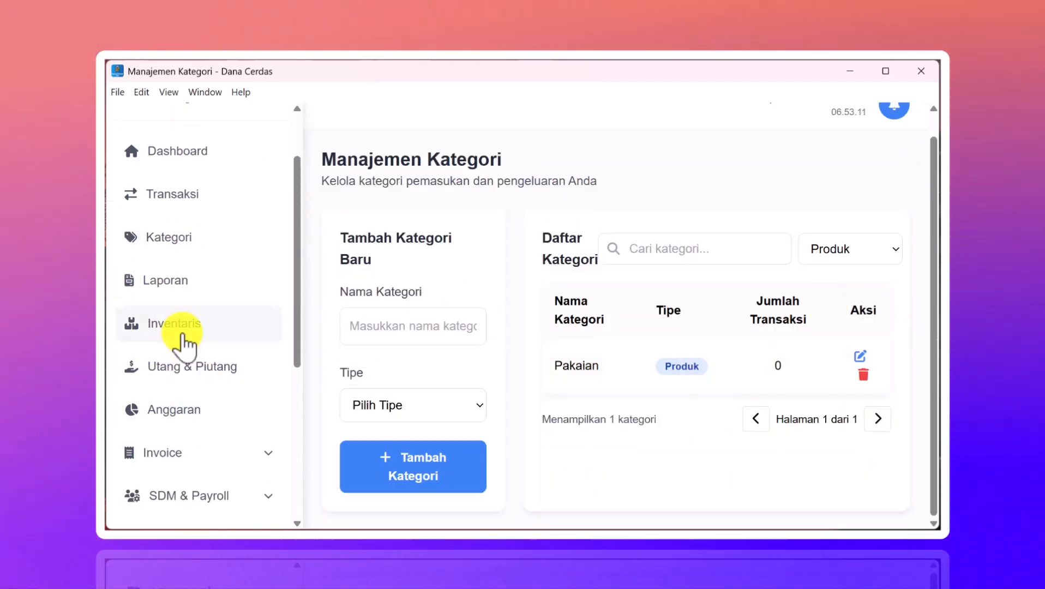
pyautogui.click(166, 327)
# - Enter Kaos-0001 as the new item's SKU
pyautogui.scroll(-4, 386, 338)
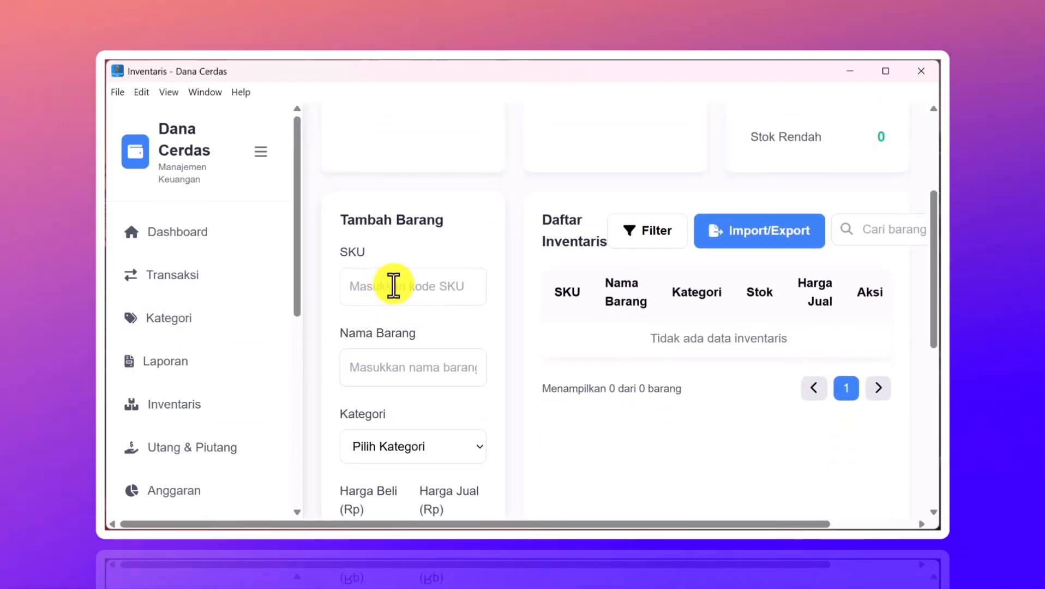
pyautogui.moveTo(780, 518)
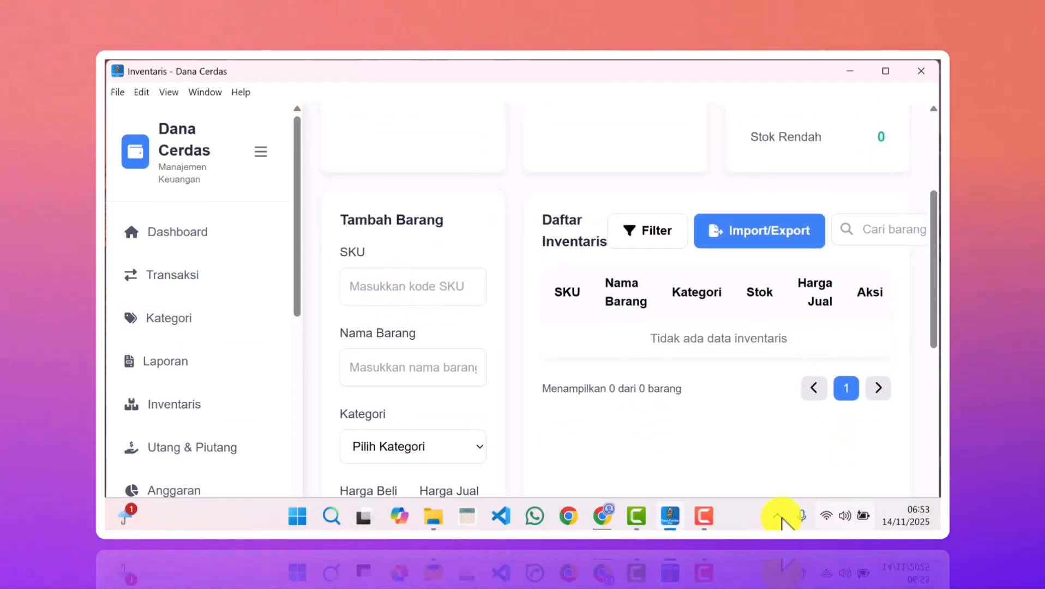
pyautogui.click(723, 513)
pyautogui.click(369, 287)
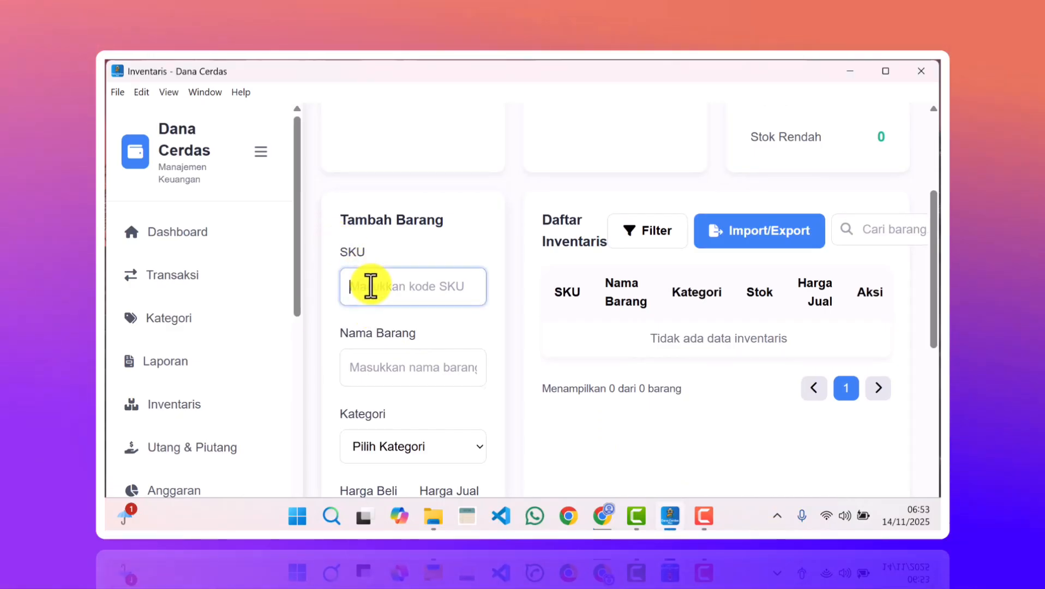
pyautogui.write('O')
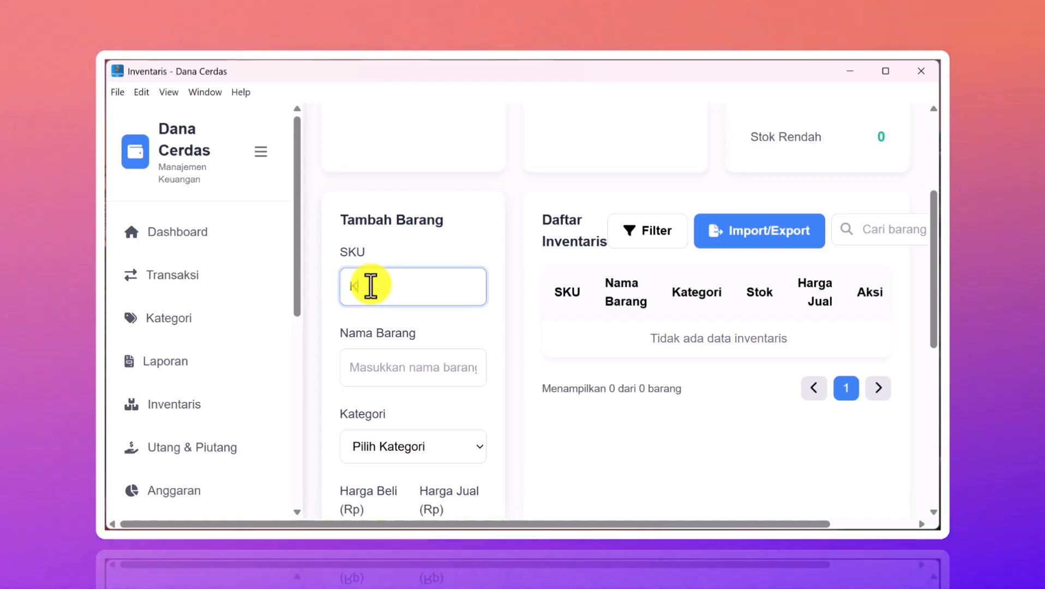
pyautogui.write('aos-0001')
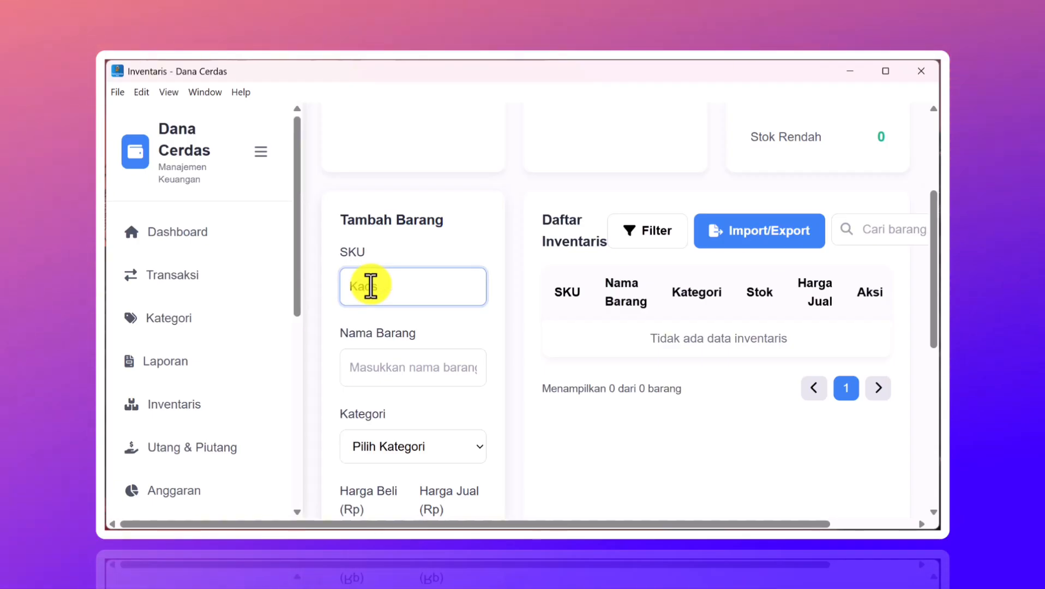
# - Name the item Kaos Polos Hitam and set its category to Pakaian
pyautogui.click(378, 377)
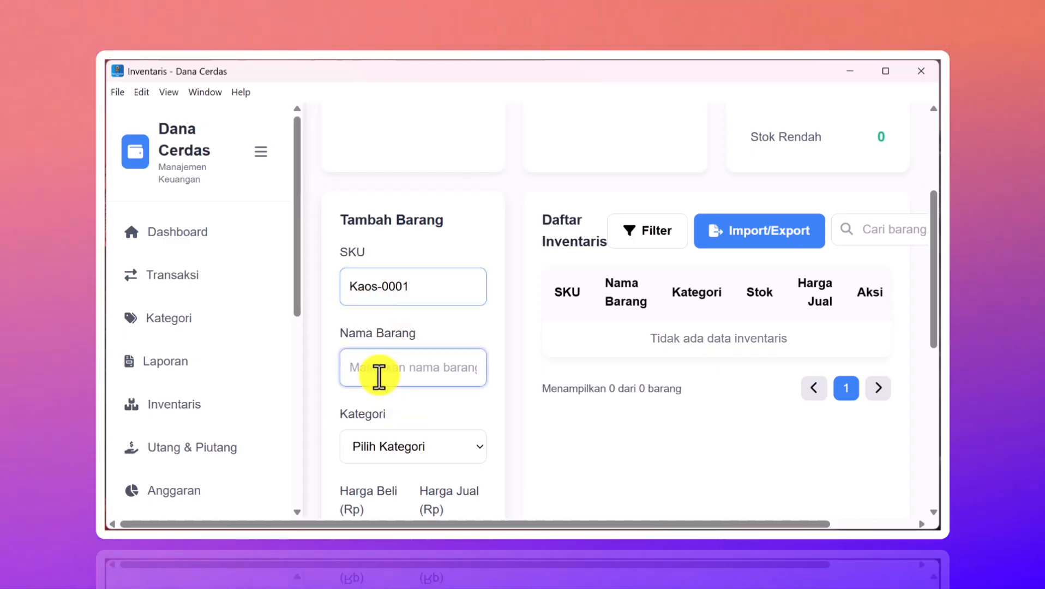
pyautogui.write('Kaos Pol')
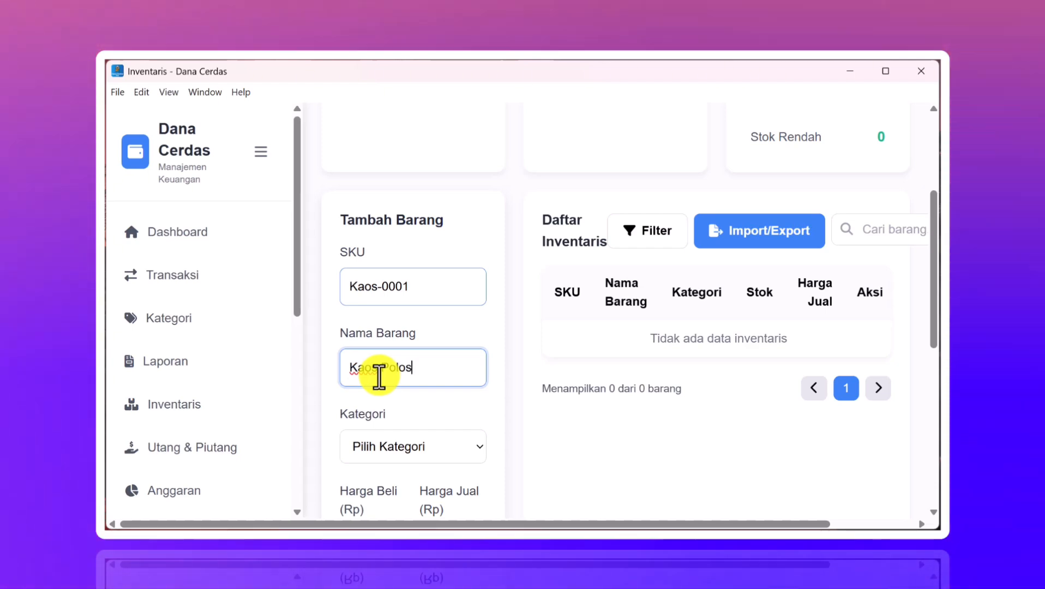
pyautogui.write('os ')
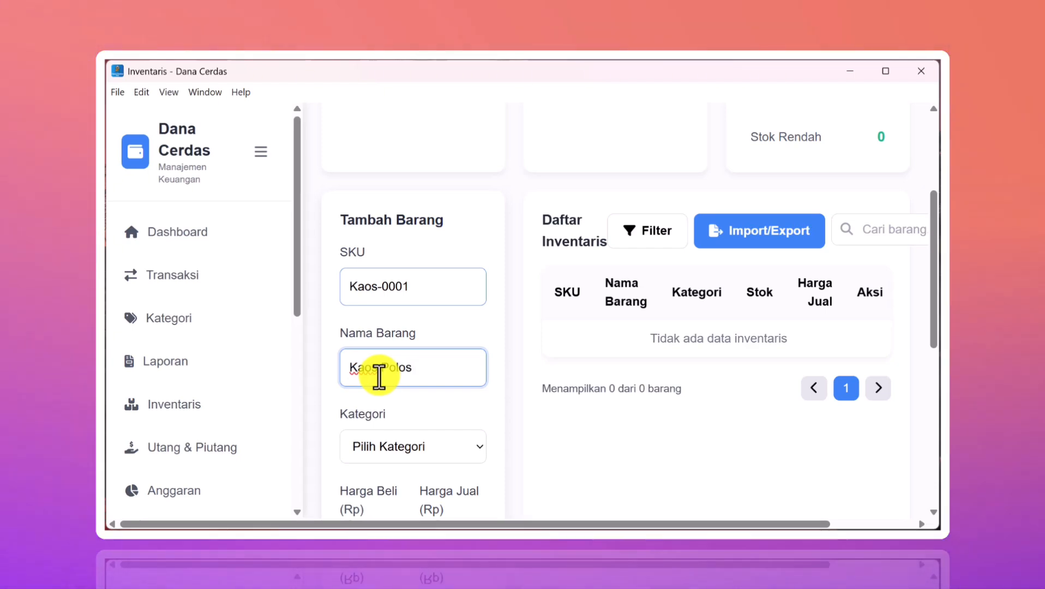
pyautogui.write('Hitam')
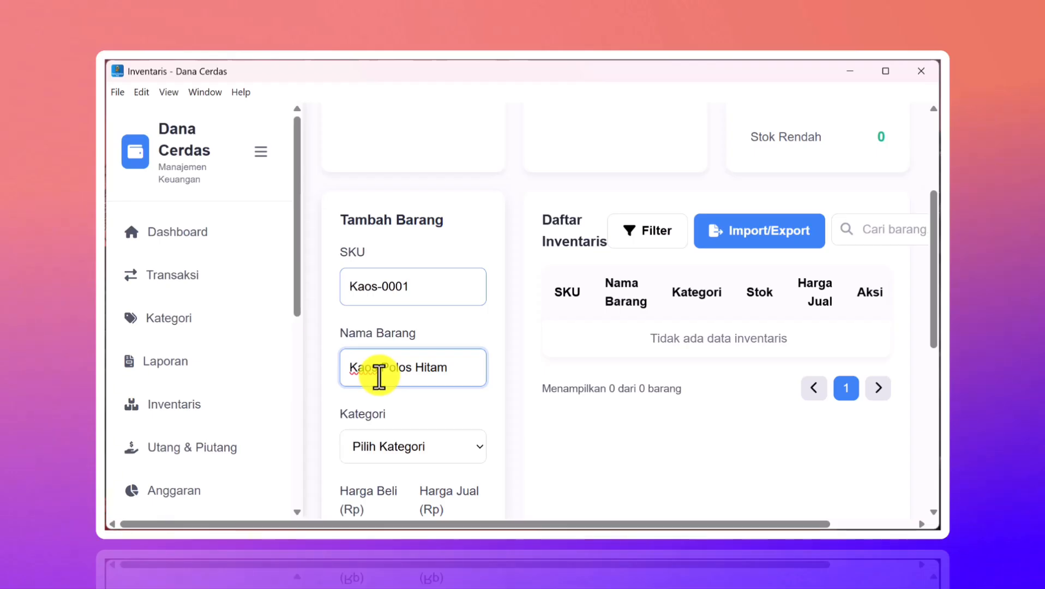
pyautogui.scroll(-3, 411, 442)
pyautogui.click(434, 300)
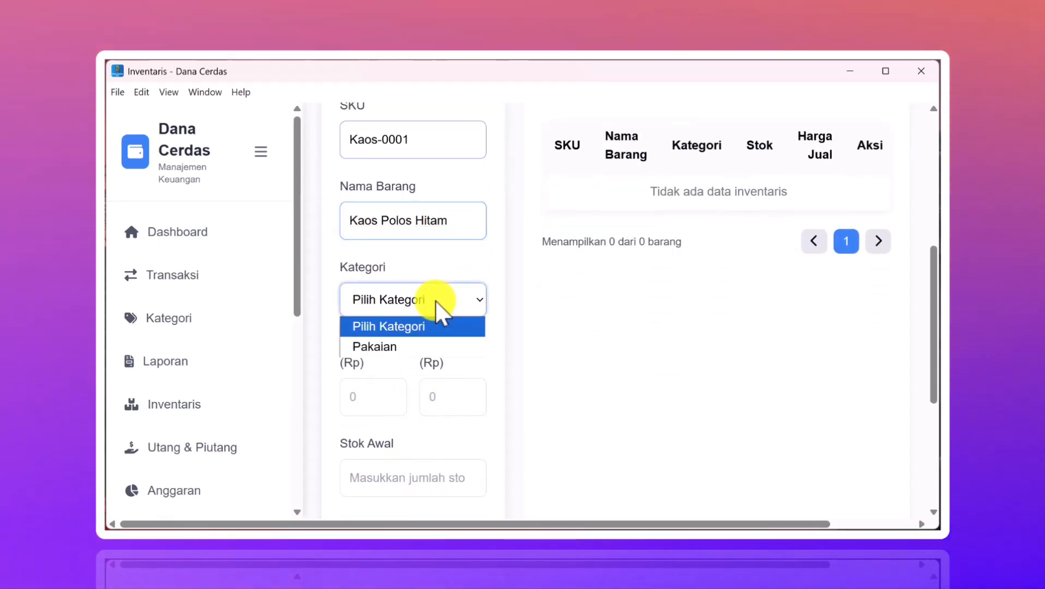
pyautogui.click(389, 347)
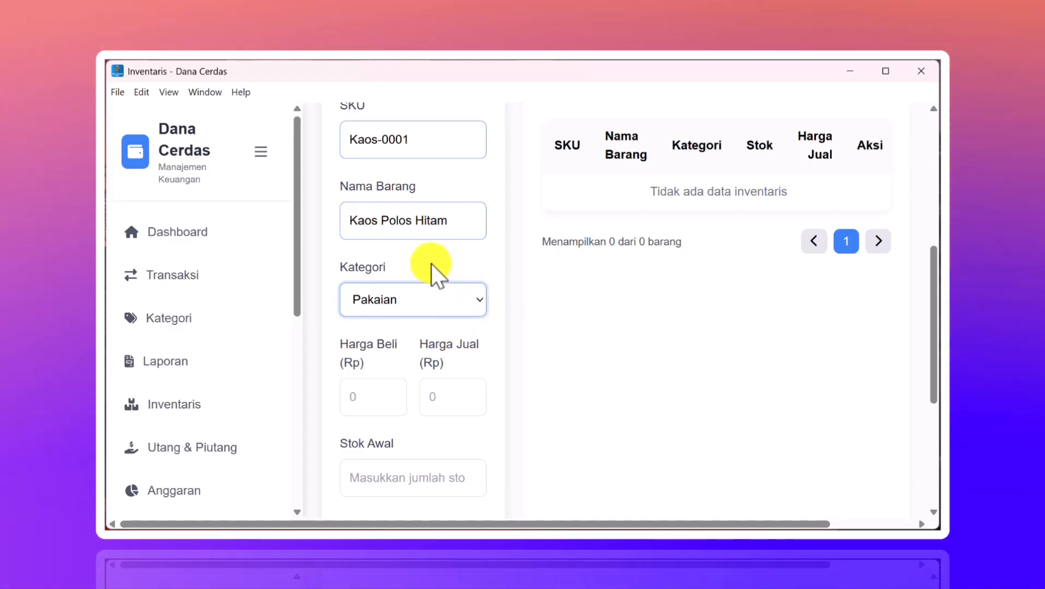
pyautogui.scroll(-2, 484, 332)
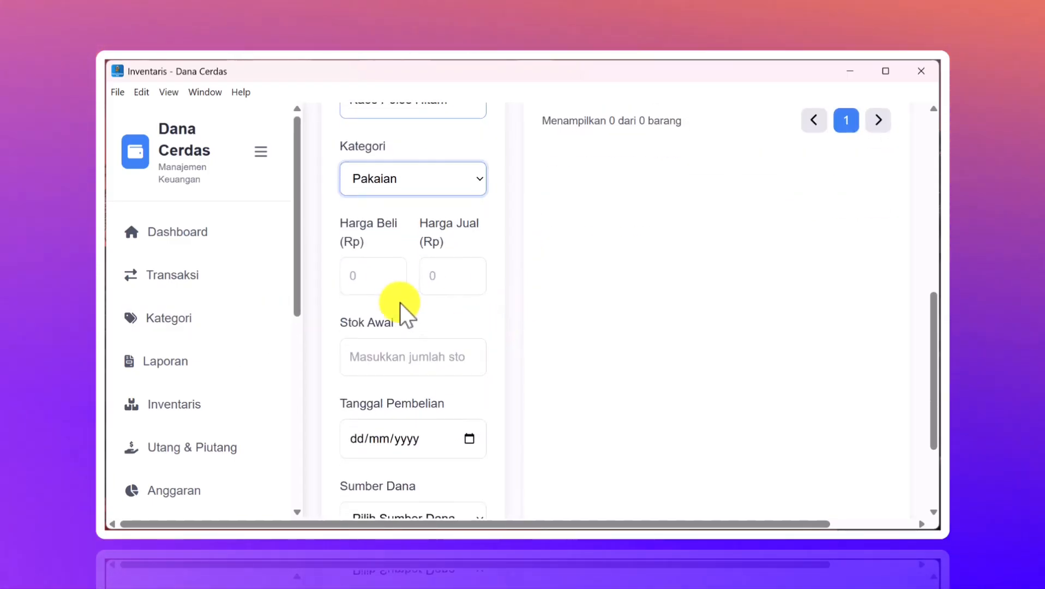
# - Enter buy price 10000, sell price 25000 and starting stock 20
pyautogui.click(357, 275)
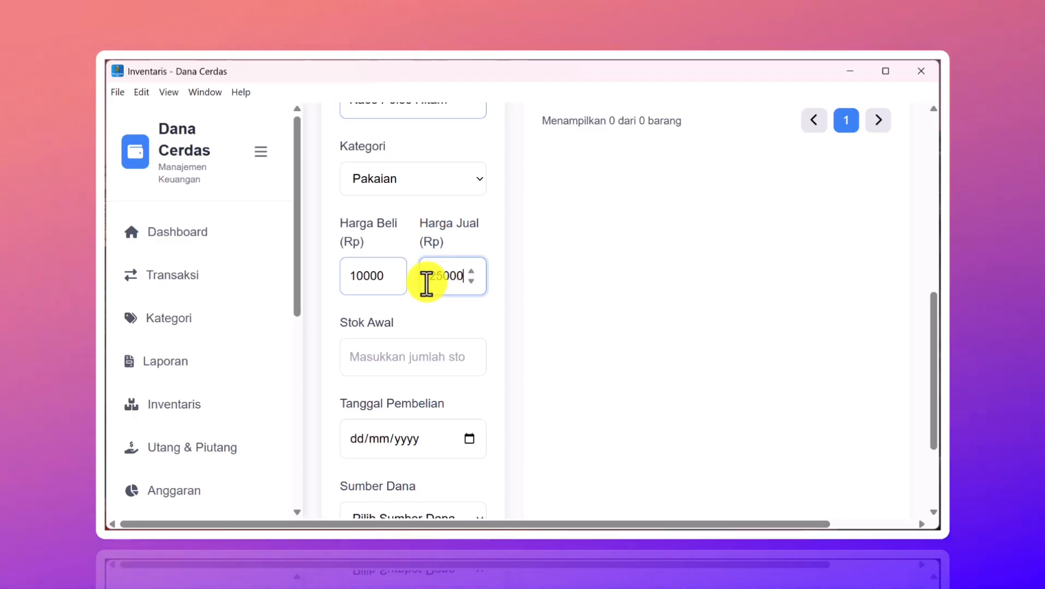
pyautogui.scroll(-1, 414, 334)
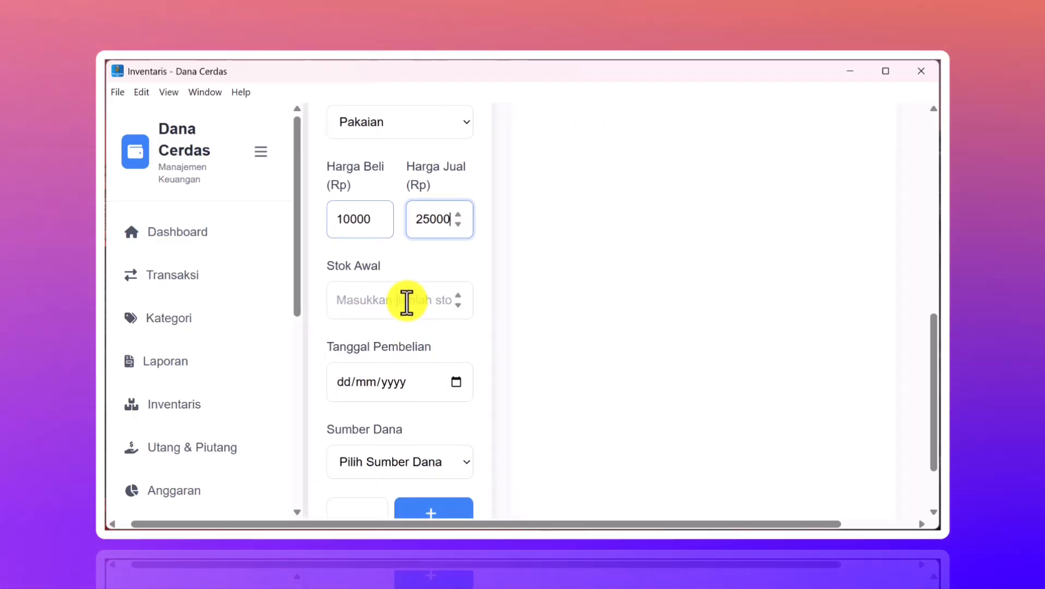
pyautogui.click(406, 301)
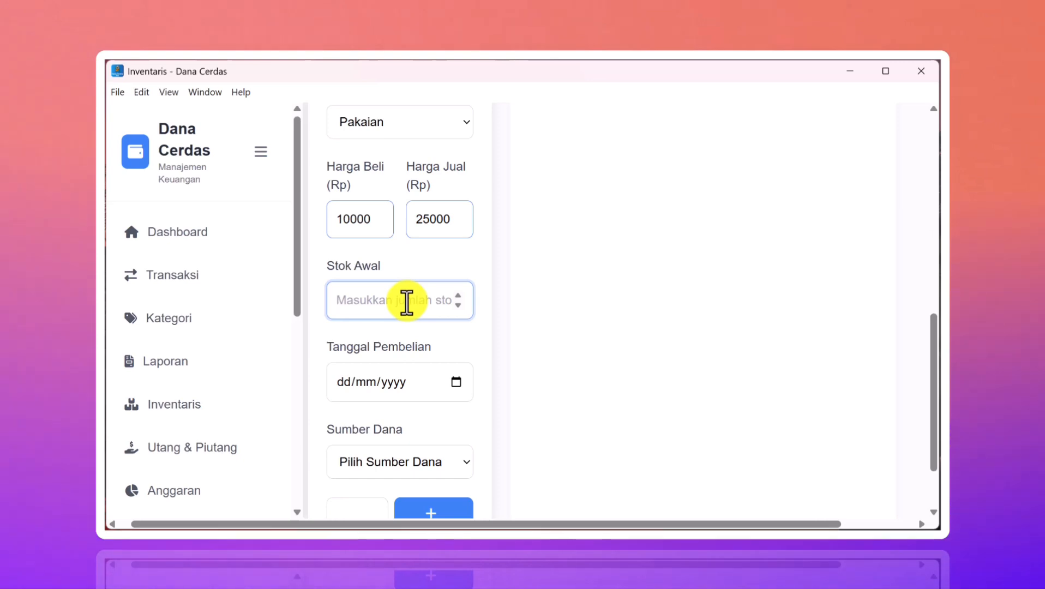
pyautogui.scroll(-2, 409, 336)
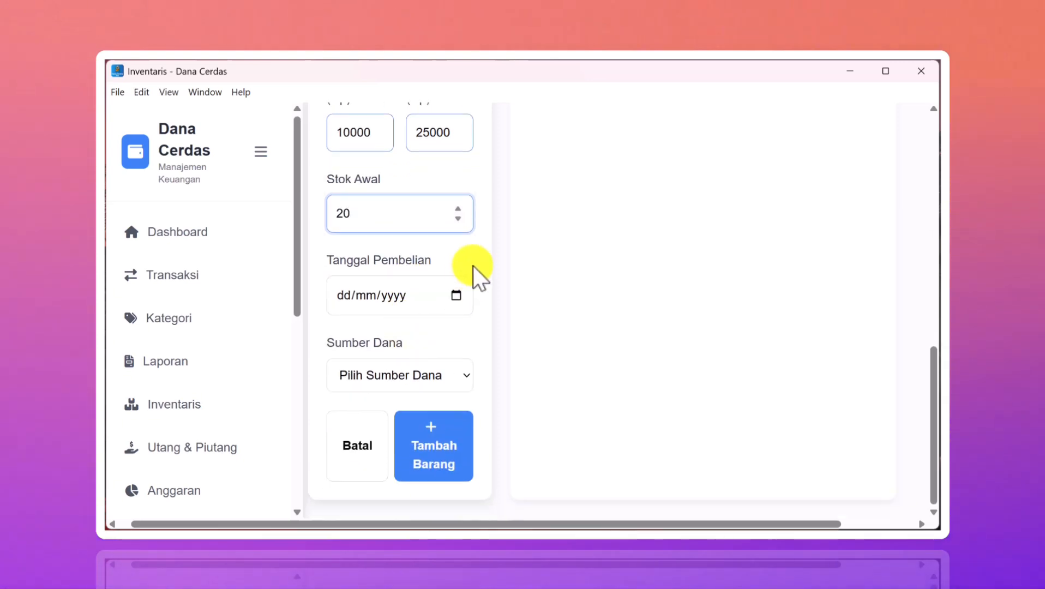
# - Set the purchase date to today, 14/11/2025, fund it from BCA, and add the item
pyautogui.click(458, 296)
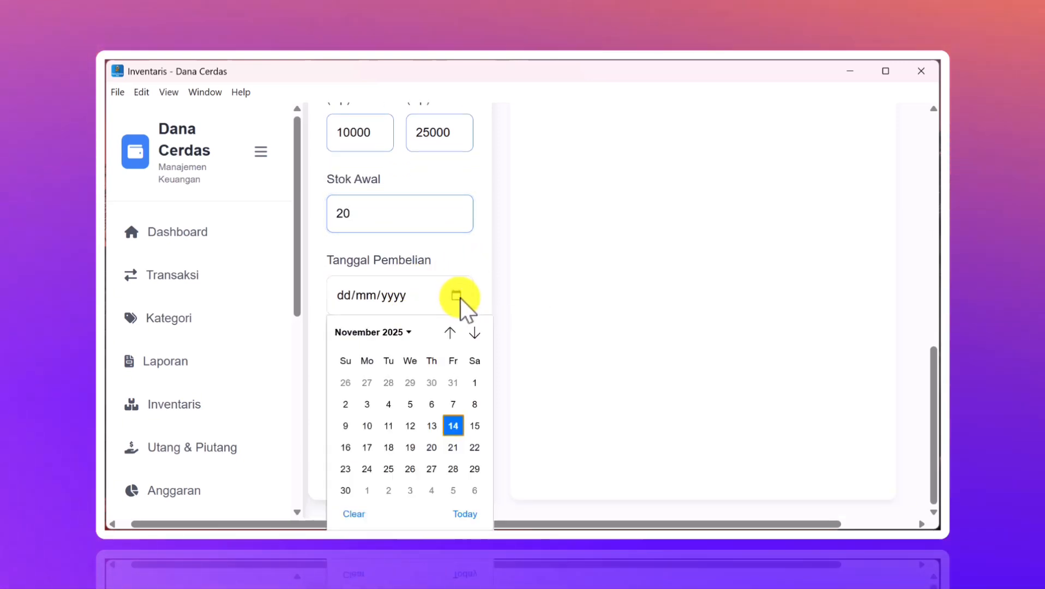
pyautogui.click(470, 515)
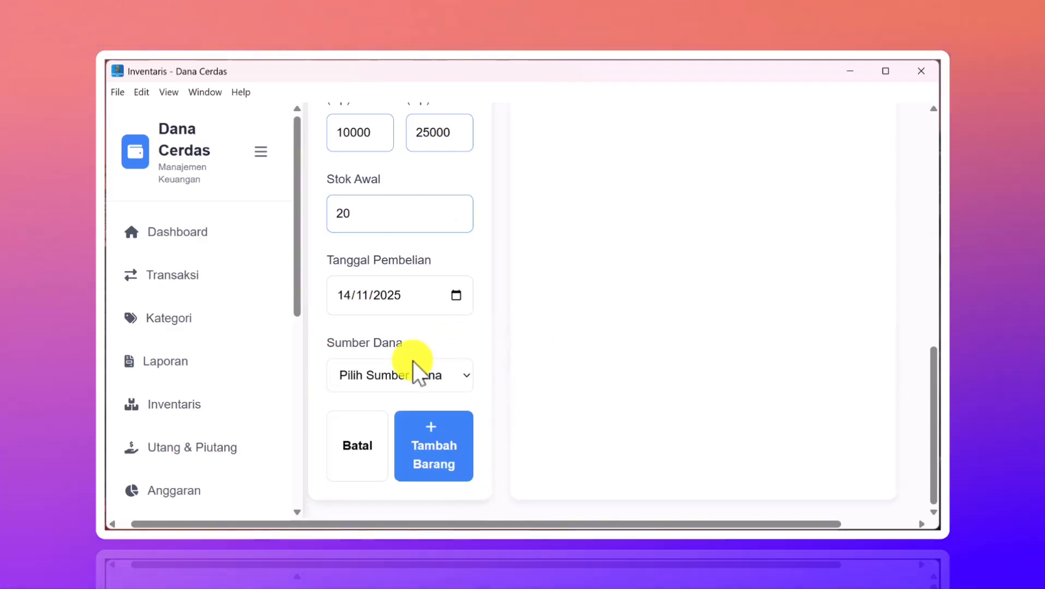
pyautogui.click(406, 375)
pyautogui.click(406, 375)
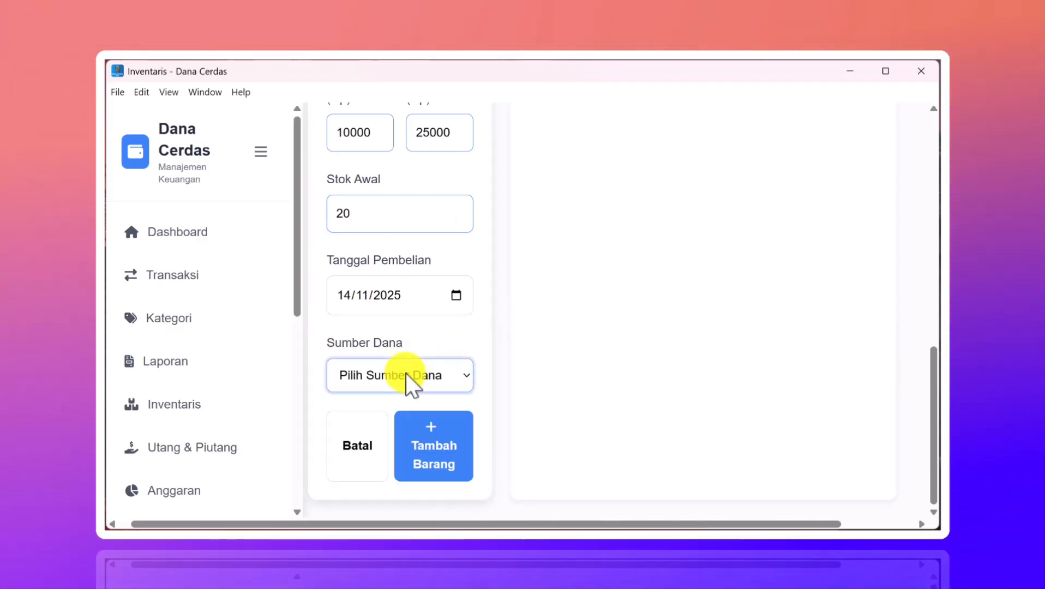
pyautogui.click(406, 375)
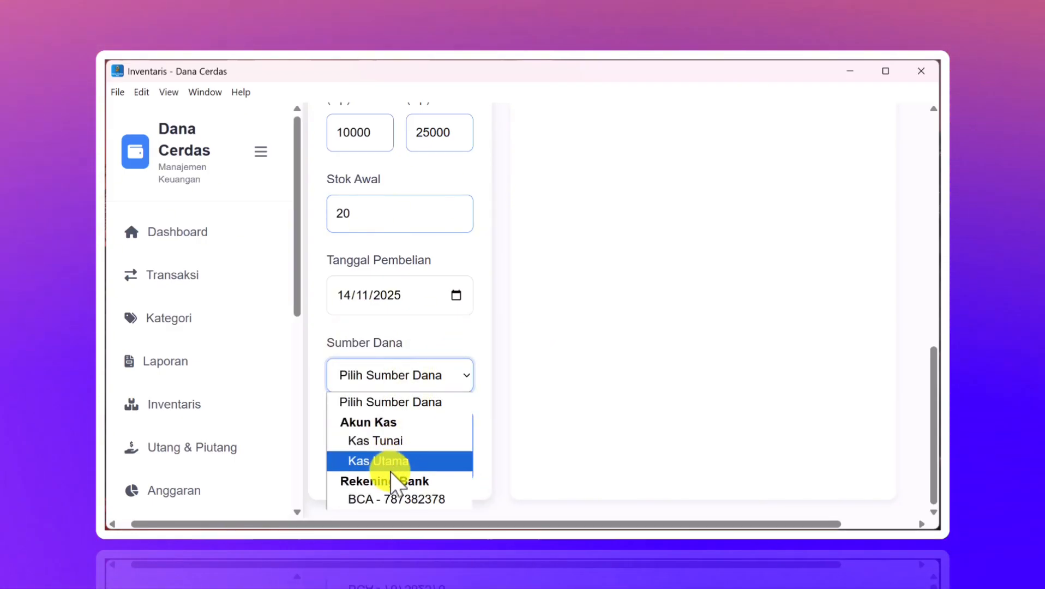
pyautogui.click(393, 501)
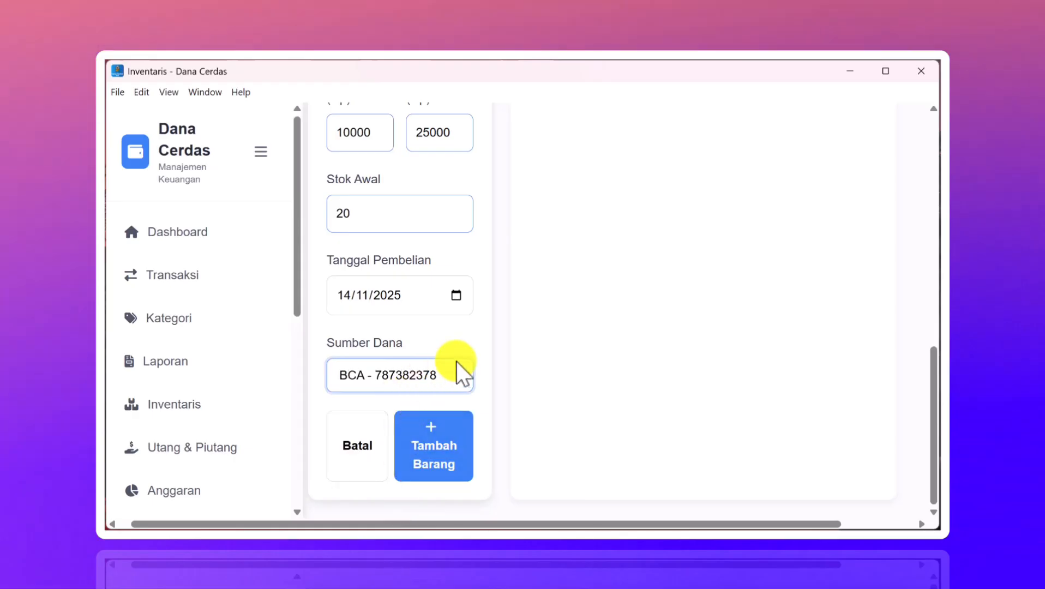
pyautogui.click(449, 328)
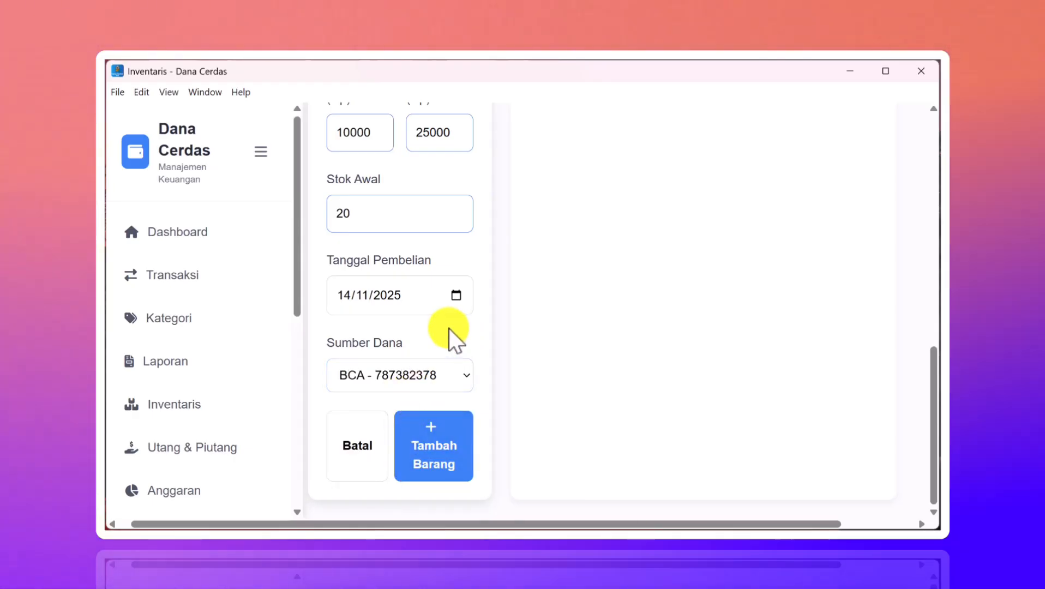
pyautogui.click(436, 445)
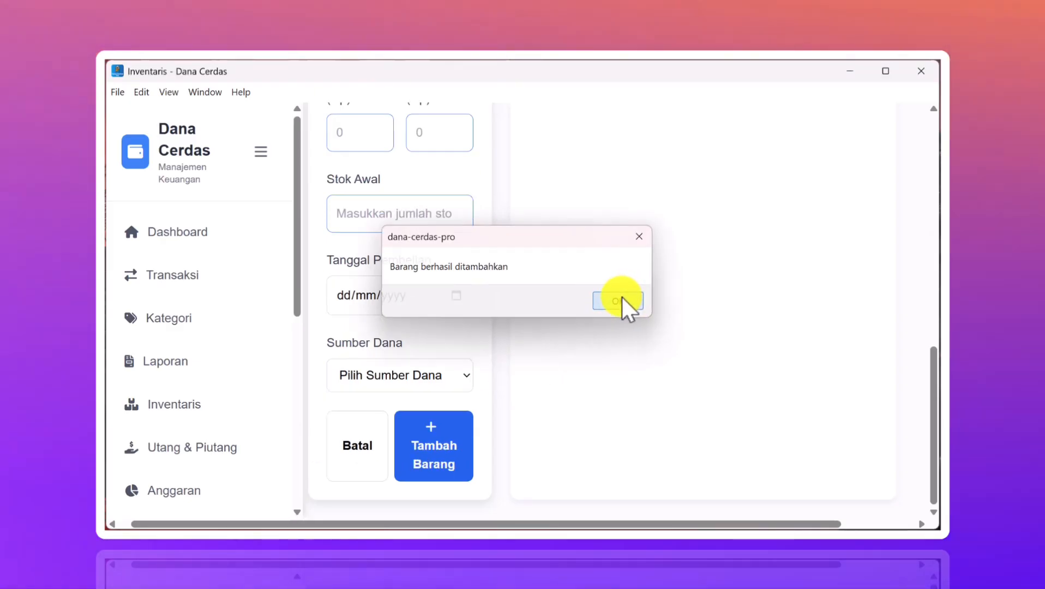
# - Dismiss the item-added confirmation and collapse, then re-expand, the sidebar
pyautogui.click(628, 294)
pyautogui.scroll(4, 591, 296)
pyautogui.scroll(2, 591, 296)
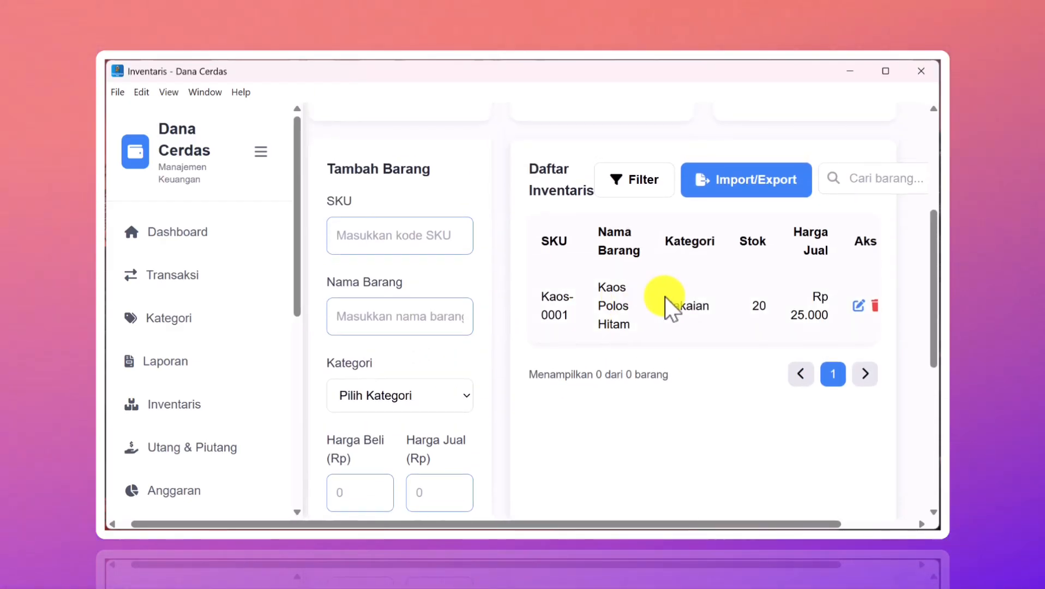
pyautogui.hscroll(1, 665, 297)
pyautogui.hscroll(-1, 664, 296)
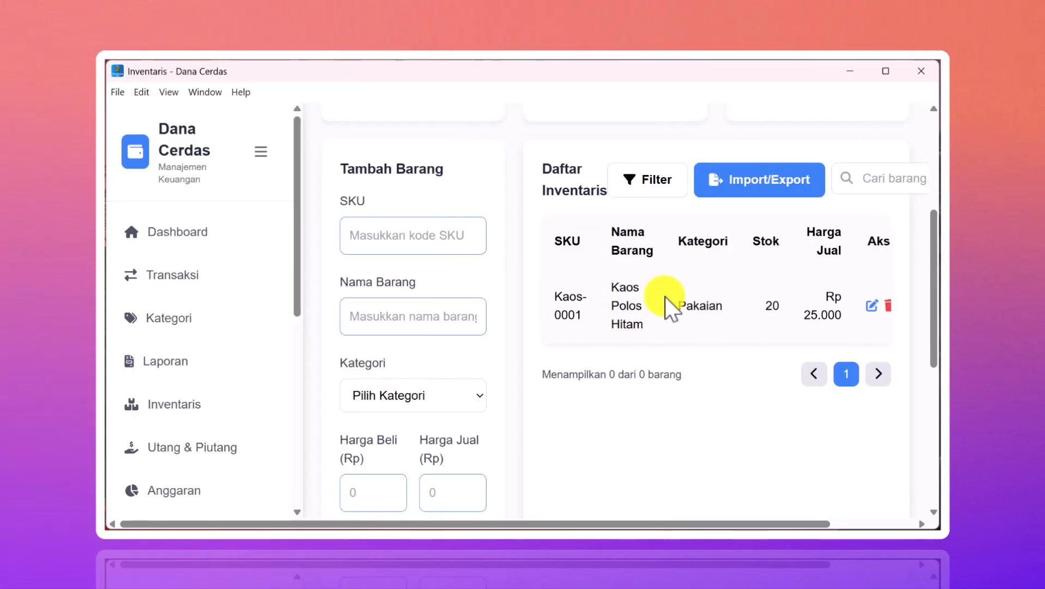
pyautogui.click(261, 156)
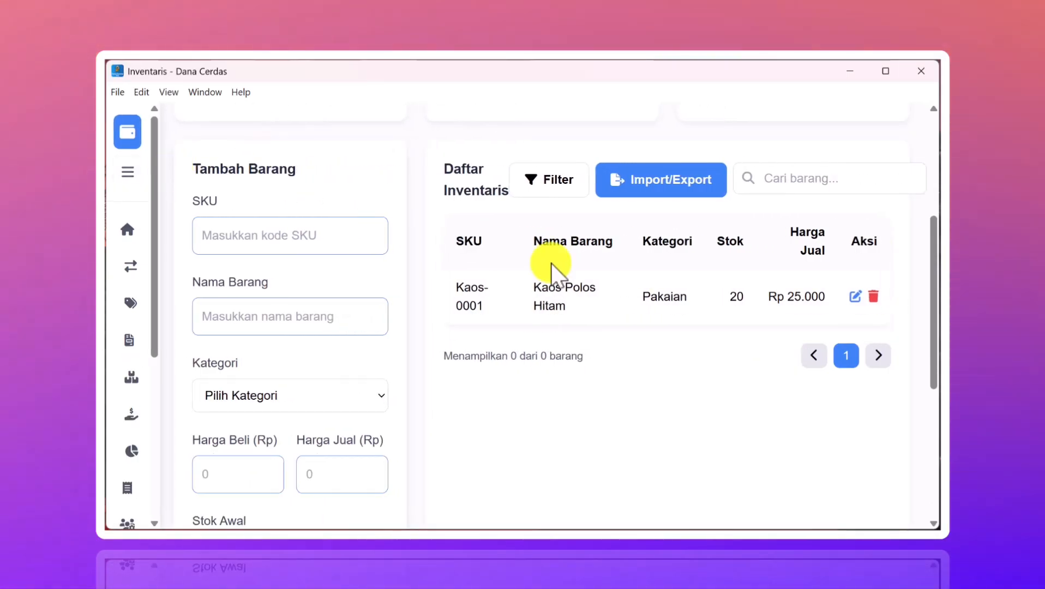
pyautogui.scroll(-3, 651, 273)
pyautogui.scroll(3, 650, 274)
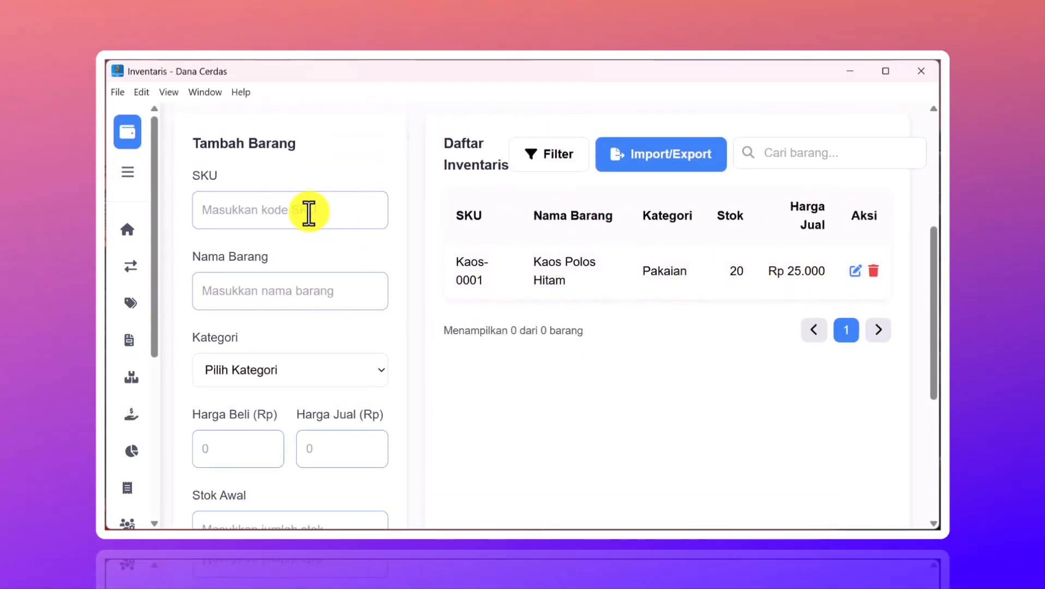
pyautogui.click(120, 173)
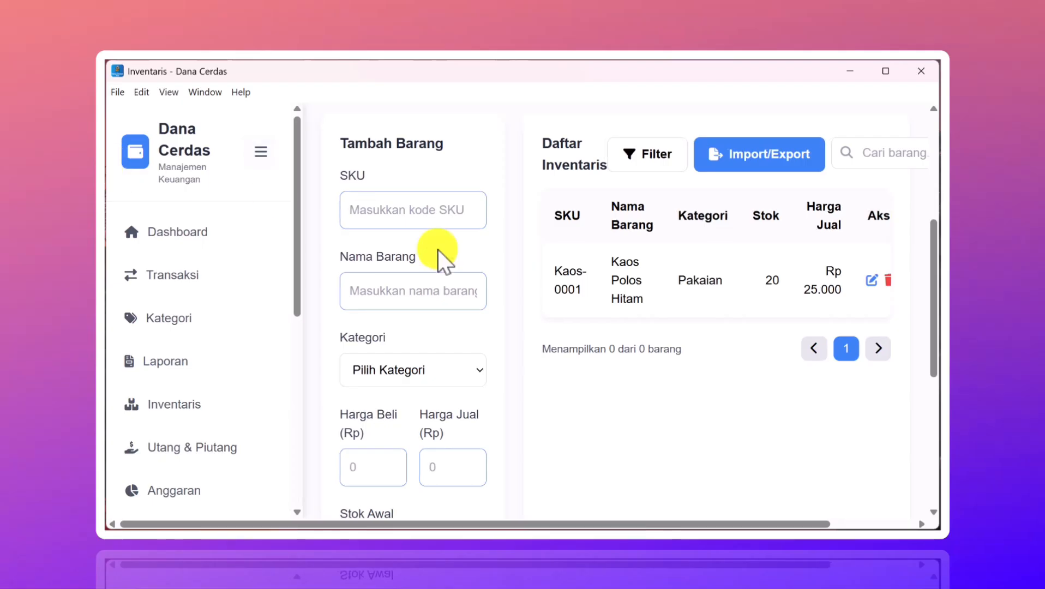
pyautogui.scroll(-2, 462, 270)
pyautogui.scroll(-3, 254, 308)
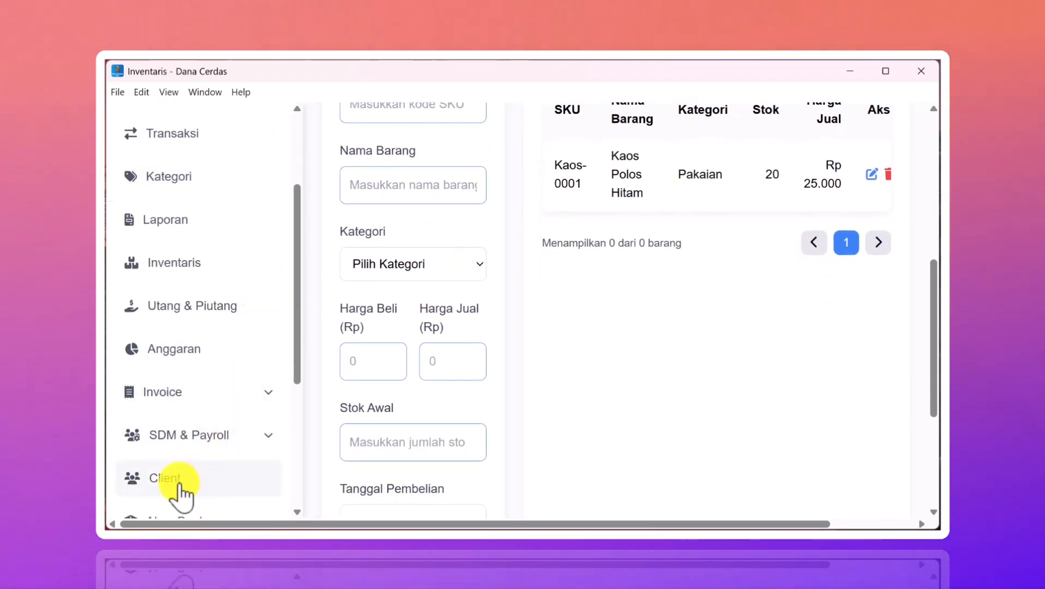
# - Return to Inventaris via the clients page and check Kaos Polos Hitam's stock of 15
pyautogui.click(178, 486)
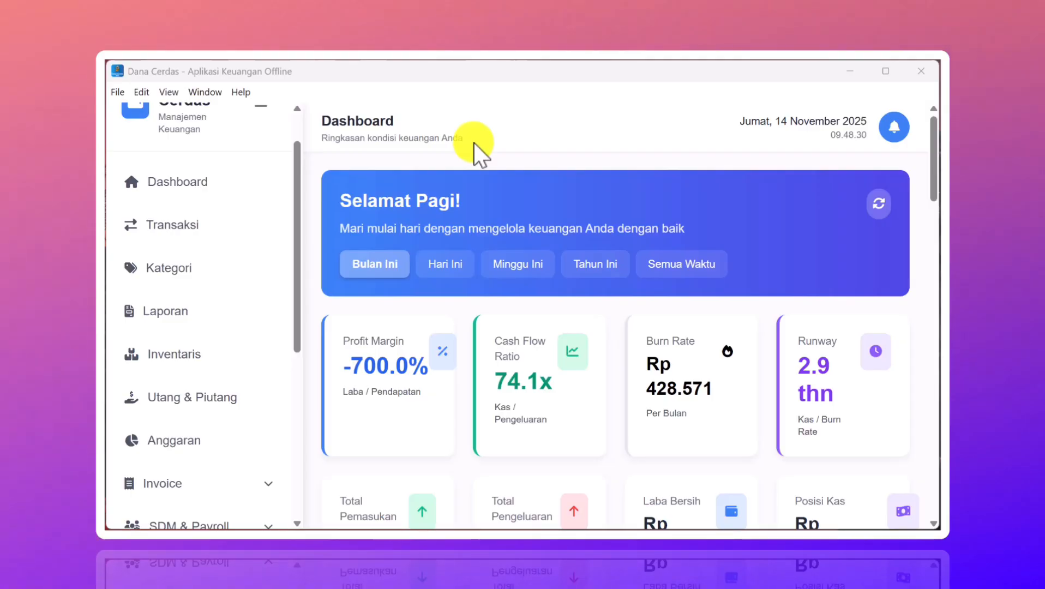
pyautogui.click(193, 367)
pyautogui.scroll(-5, 507, 350)
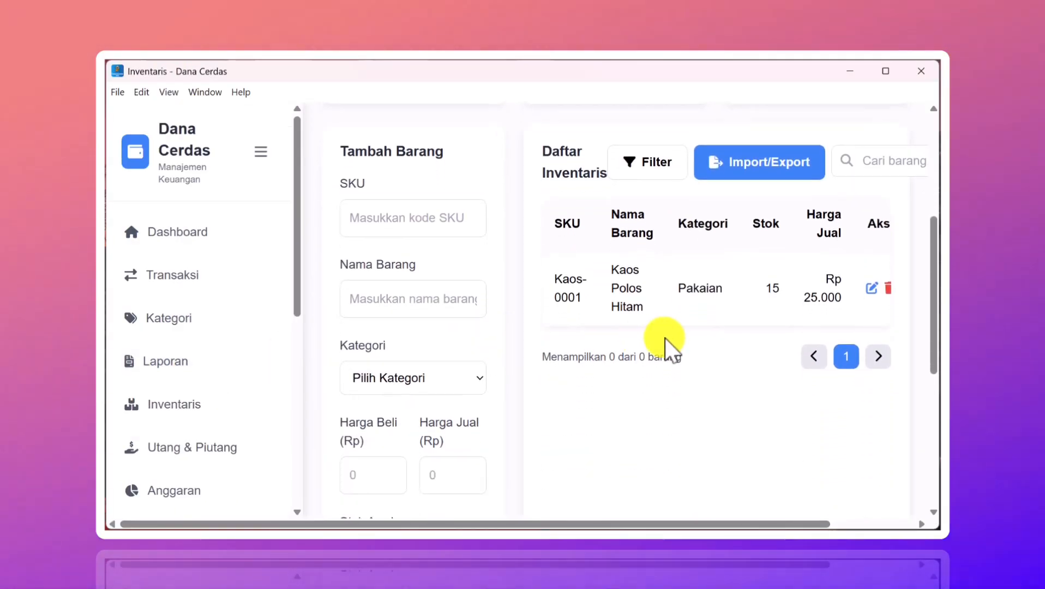
pyautogui.scroll(-2, 665, 338)
pyautogui.scroll(4, 665, 338)
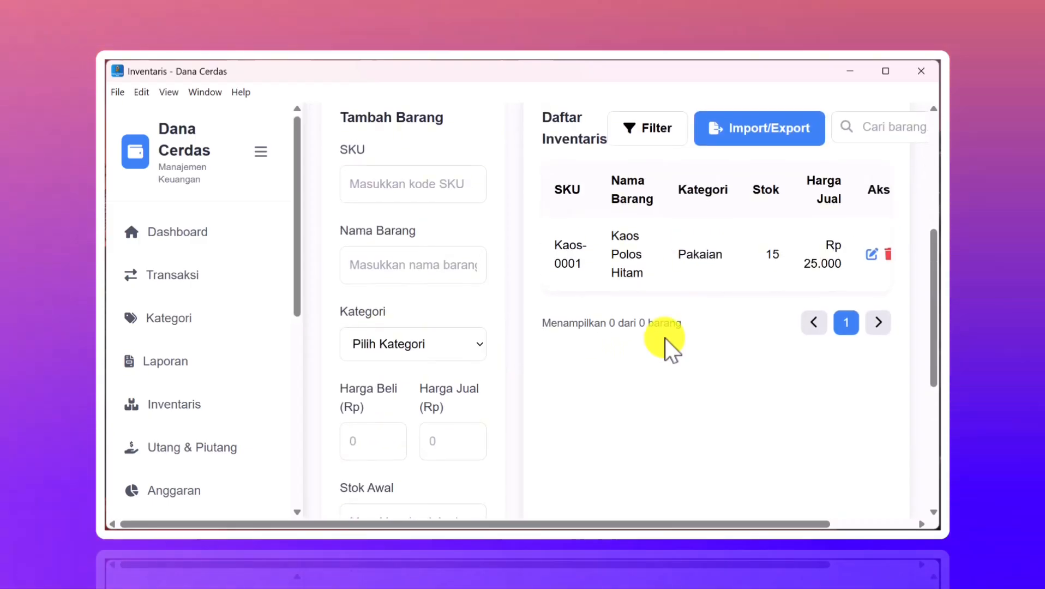
pyautogui.scroll(-5, 664, 338)
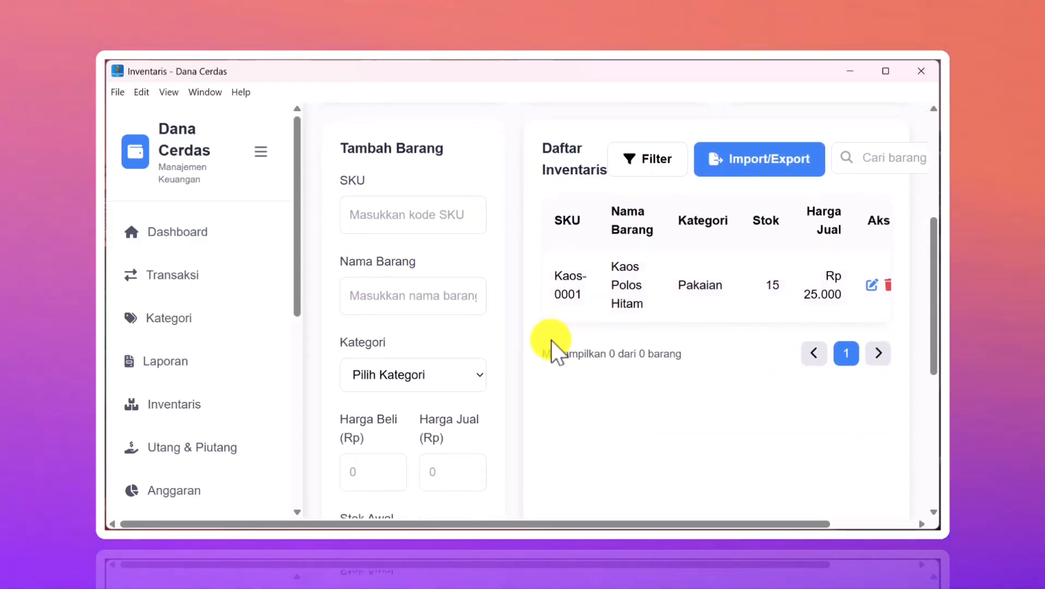
pyautogui.scroll(-3, 443, 354)
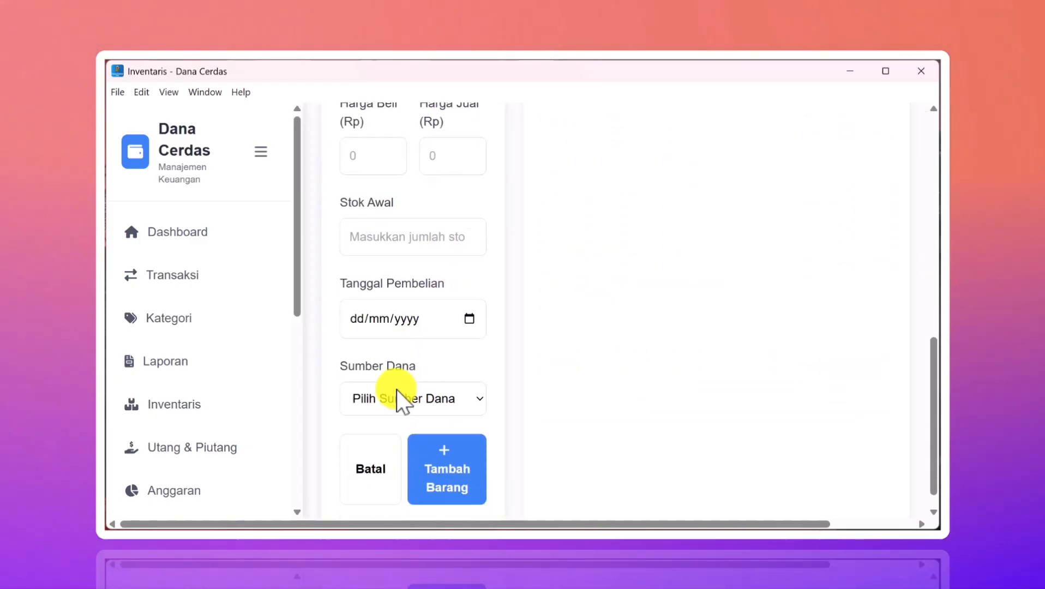
pyautogui.scroll(10, 592, 298)
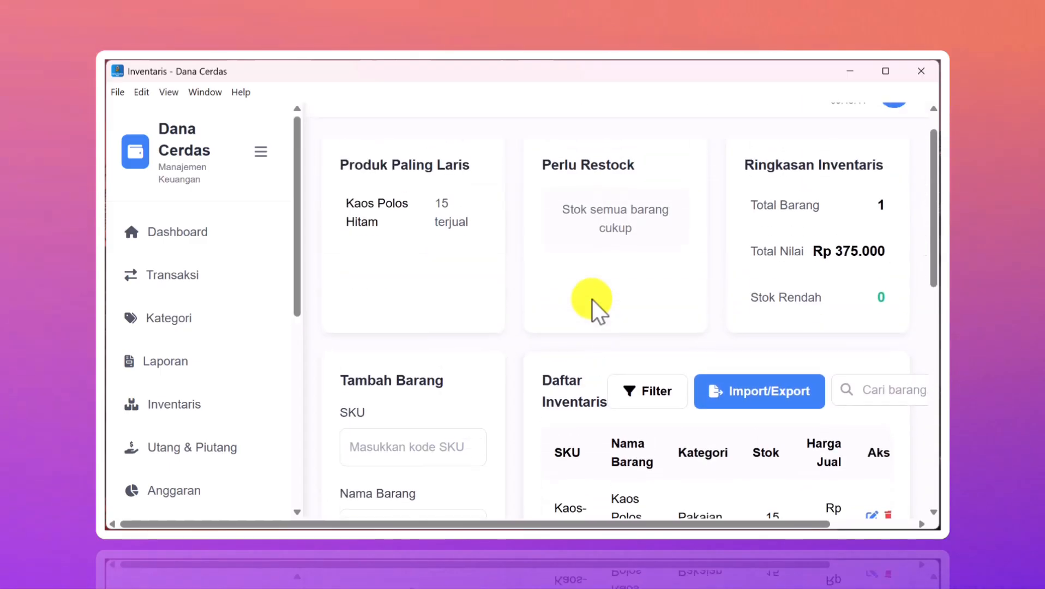
pyautogui.scroll(-8, 591, 299)
pyautogui.scroll(4, 592, 298)
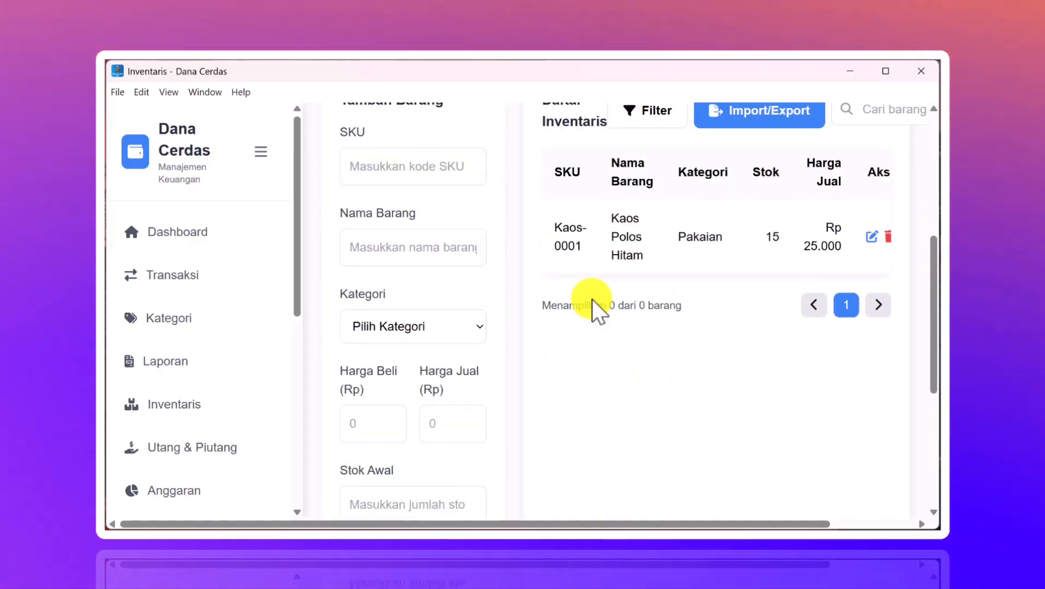
pyautogui.scroll(-3, 147, 417)
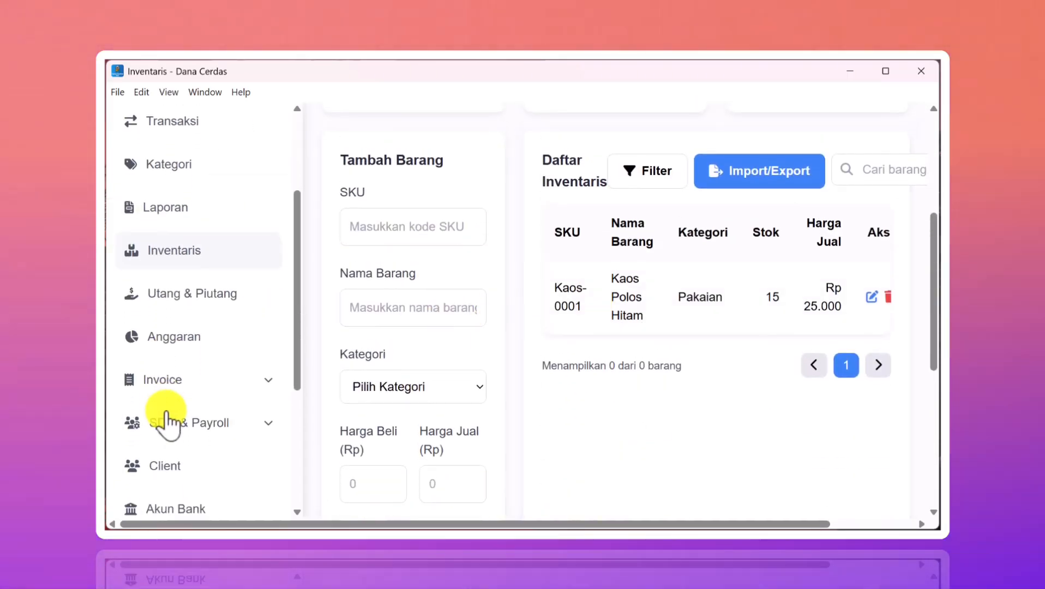
pyautogui.click(215, 375)
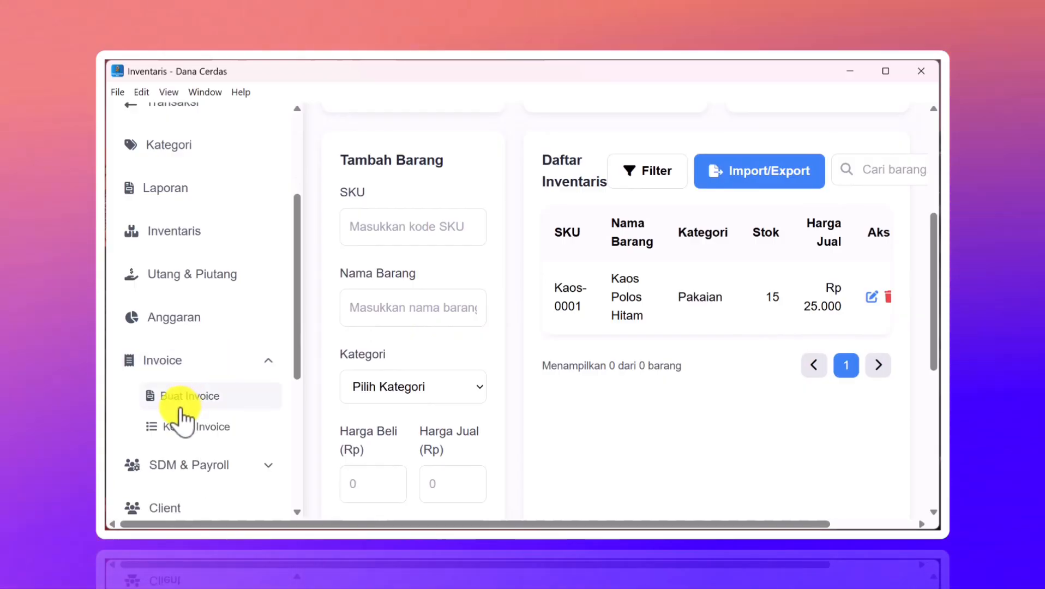
pyautogui.click(183, 409)
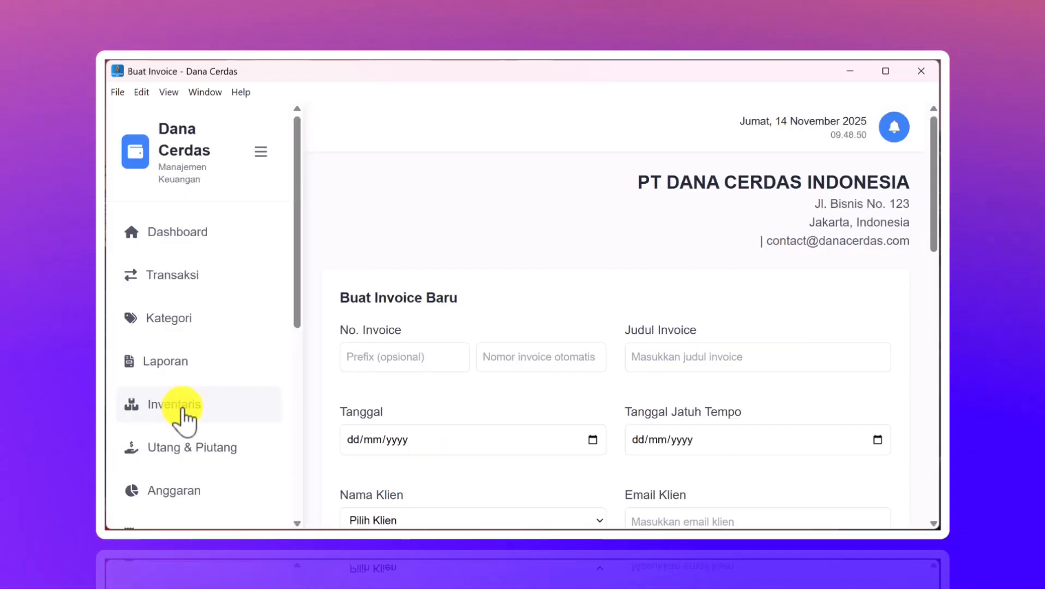
pyautogui.scroll(-4, 496, 382)
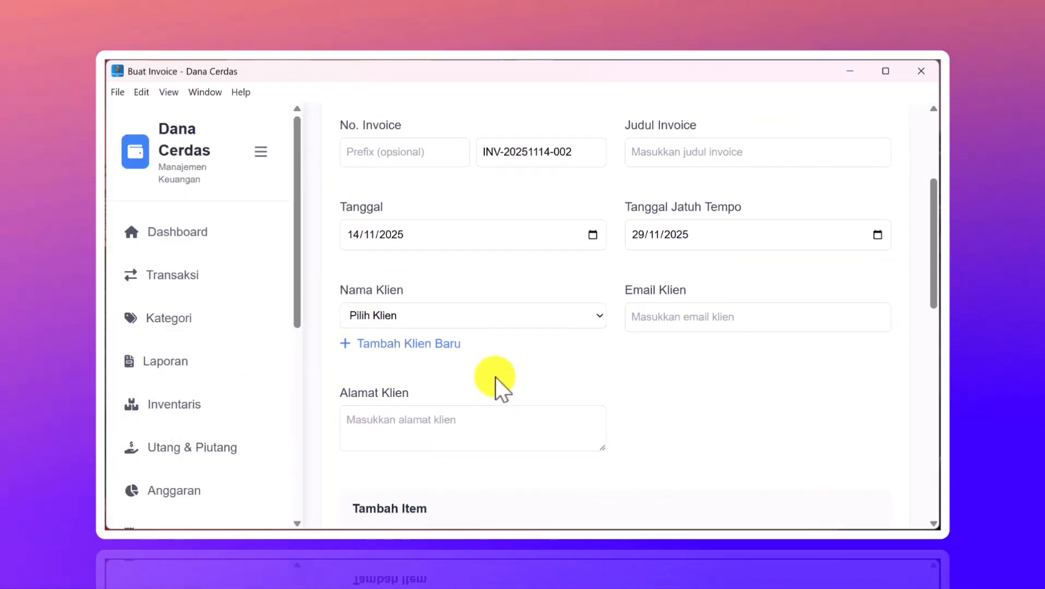
pyautogui.scroll(4, 495, 377)
pyautogui.scroll(-1, 777, 212)
pyautogui.scroll(1, 796, 196)
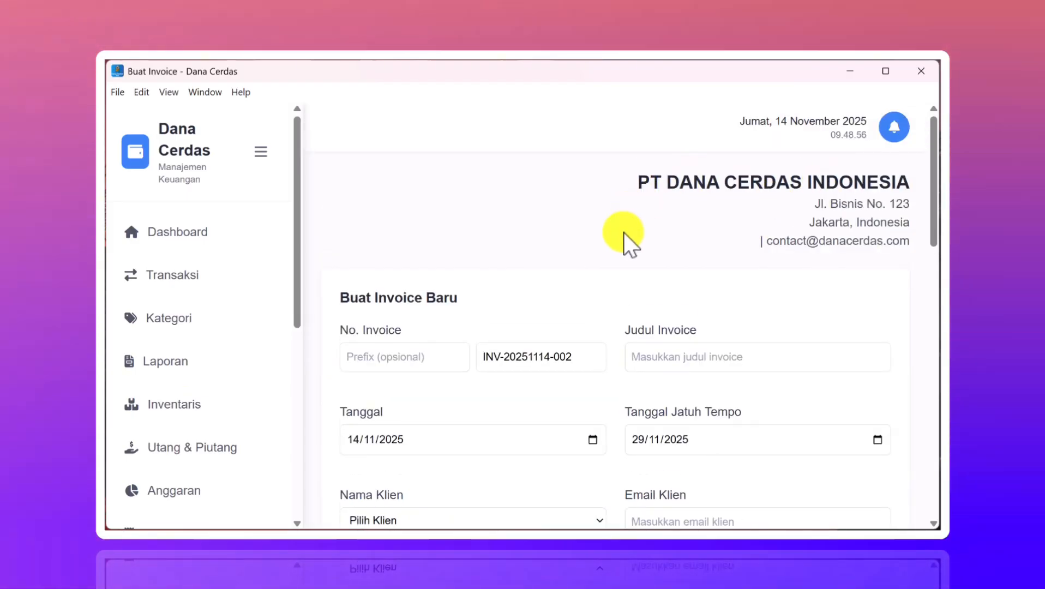
pyautogui.scroll(-8, 159, 410)
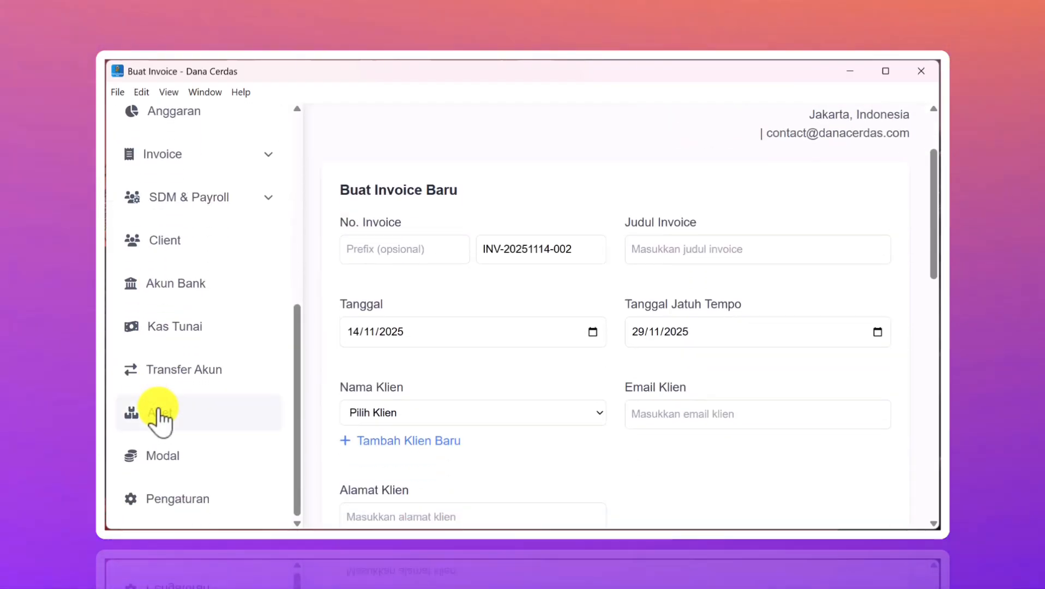
# - Open Pengaturan and scroll down to the company information section
pyautogui.click(148, 498)
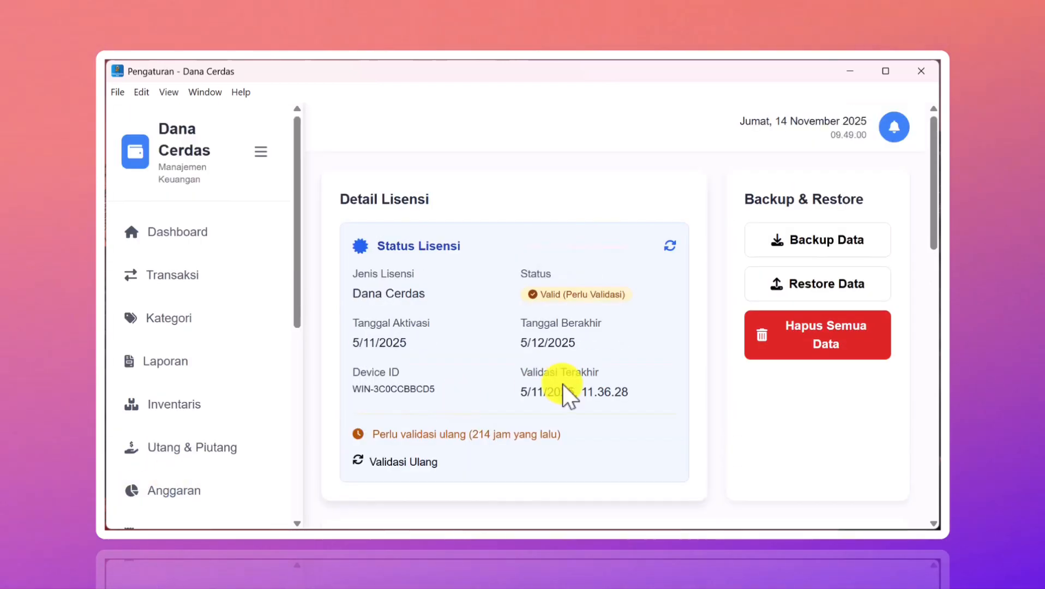
pyautogui.scroll(-10, 562, 384)
pyautogui.scroll(-4, 562, 384)
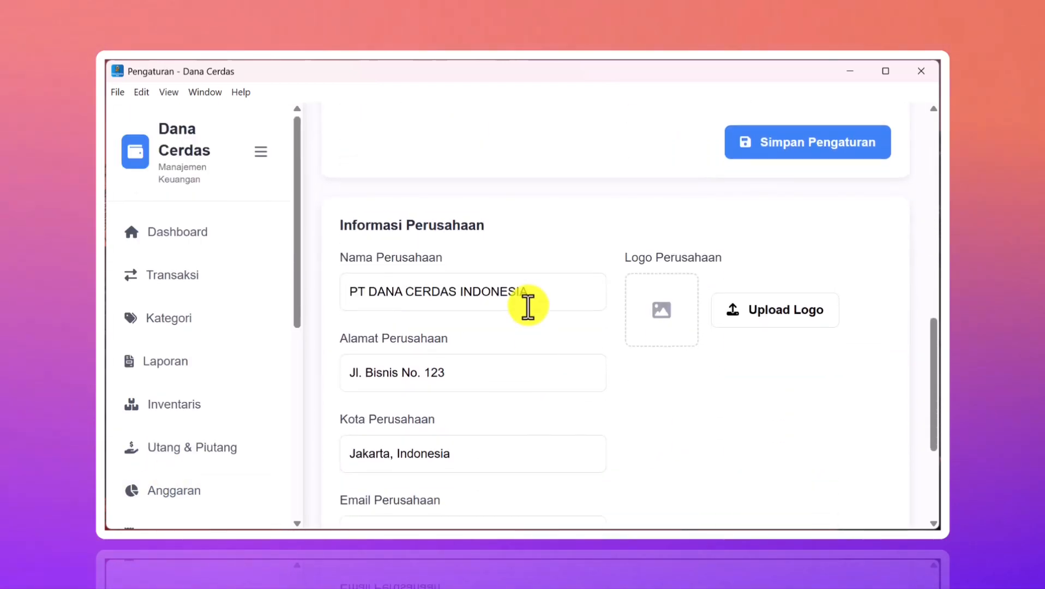
pyautogui.scroll(-2, 529, 303)
pyautogui.scroll(-3, 466, 266)
pyautogui.scroll(3, 469, 262)
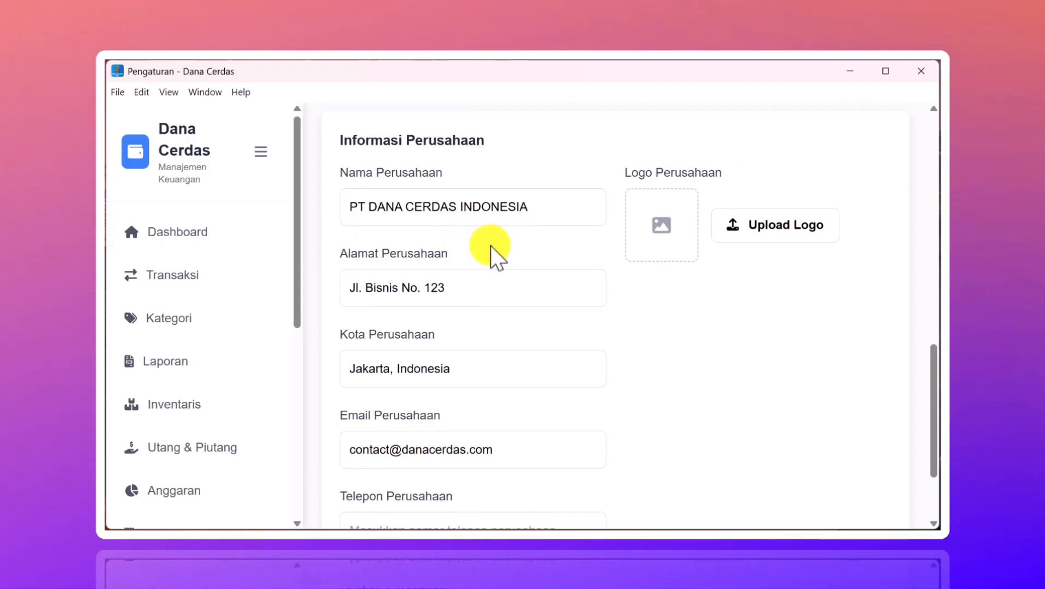
pyautogui.scroll(-1, 491, 248)
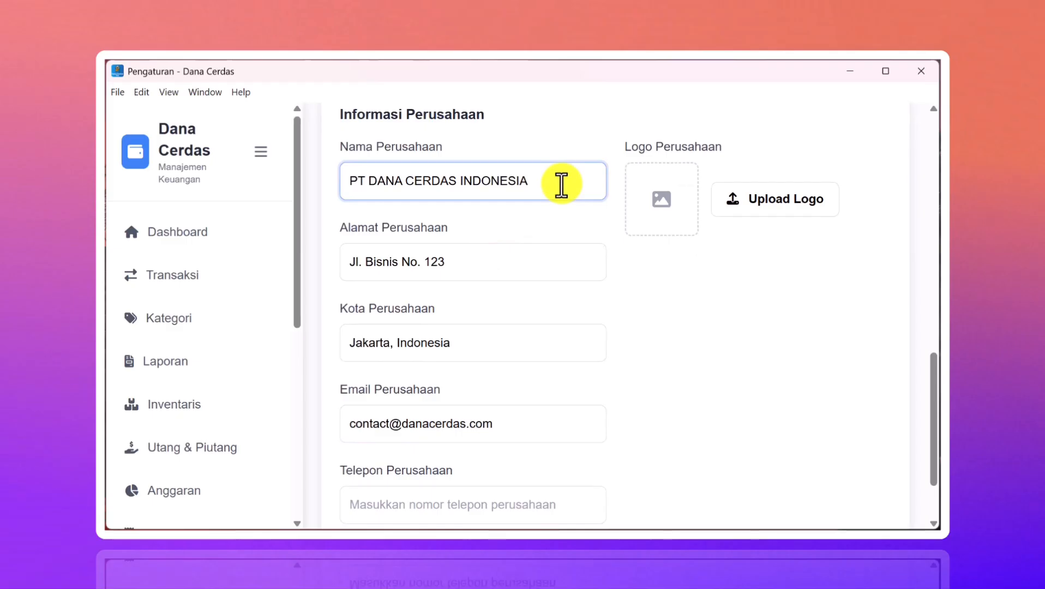
pyautogui.scroll(-3, 466, 287)
pyautogui.scroll(3, 466, 288)
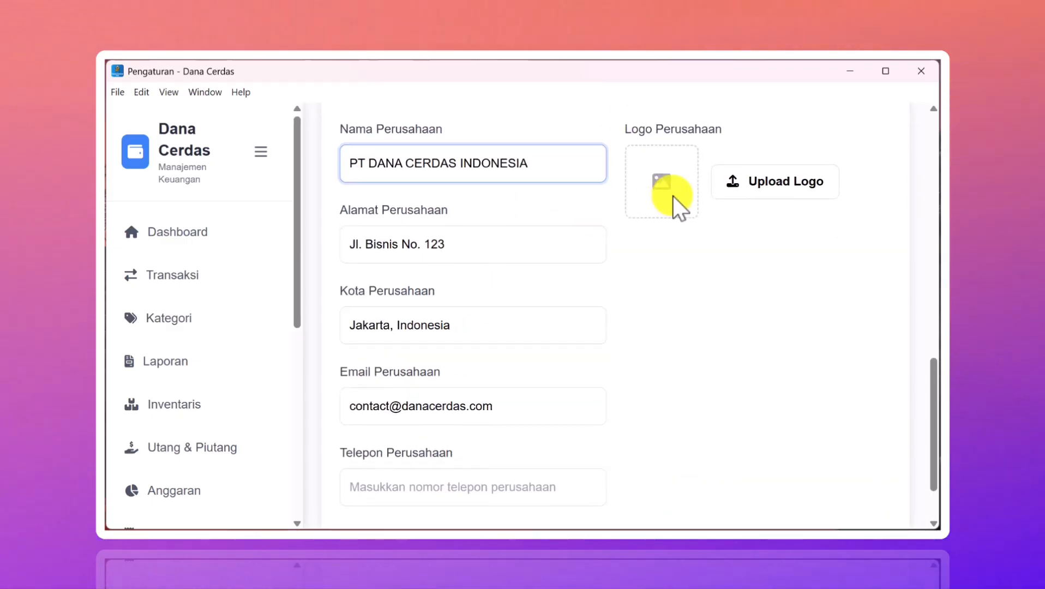
pyautogui.scroll(-3, 585, 269)
# - Enter the company phone number in Telepon Perusahaan and save the company information
pyautogui.click(451, 419)
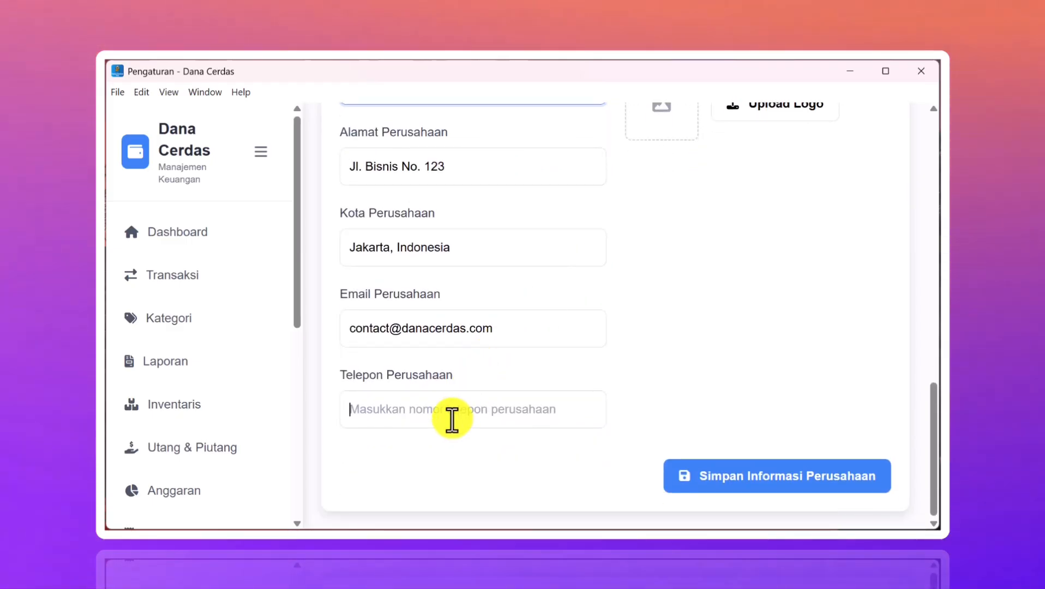
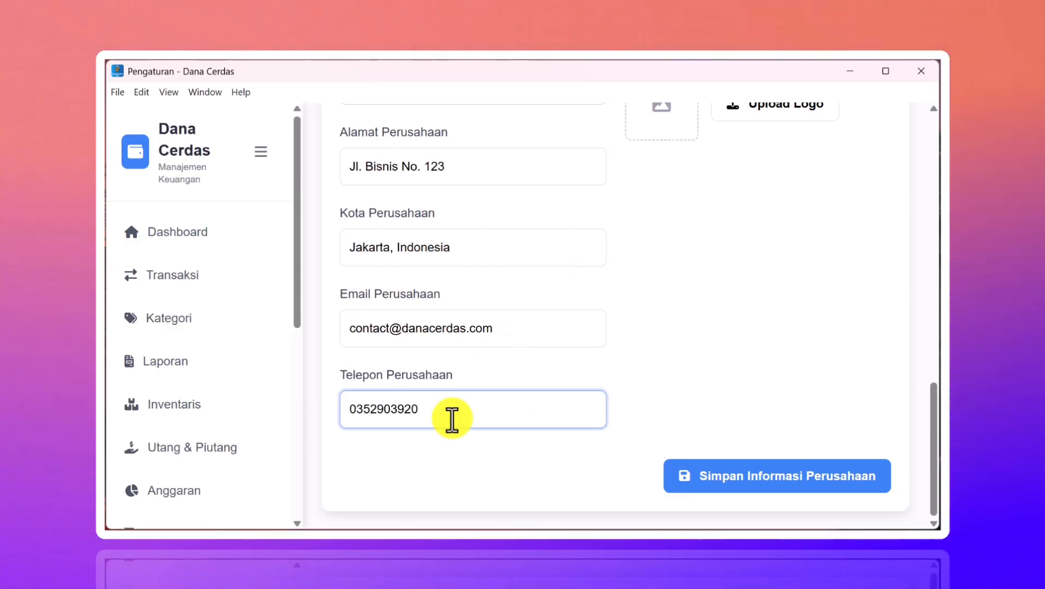
pyautogui.click(678, 489)
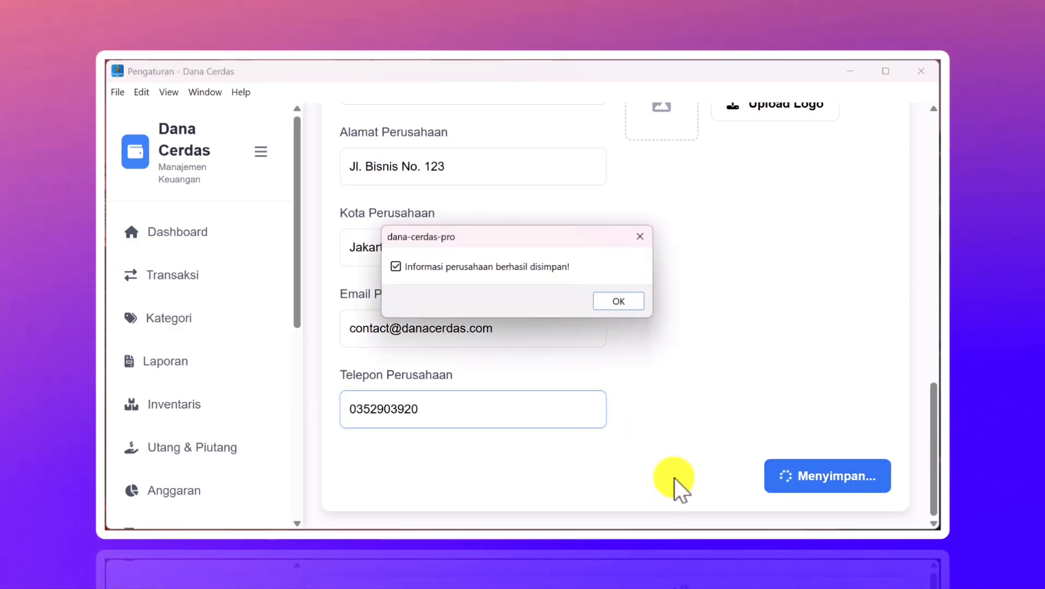
pyautogui.click(624, 301)
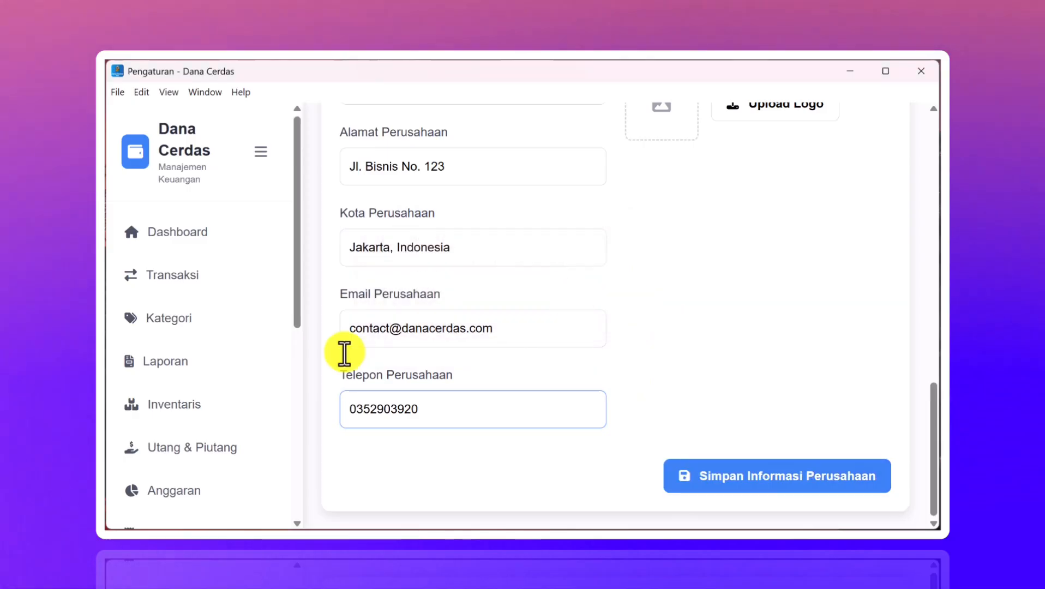
pyautogui.scroll(-1, 208, 419)
pyautogui.click(158, 463)
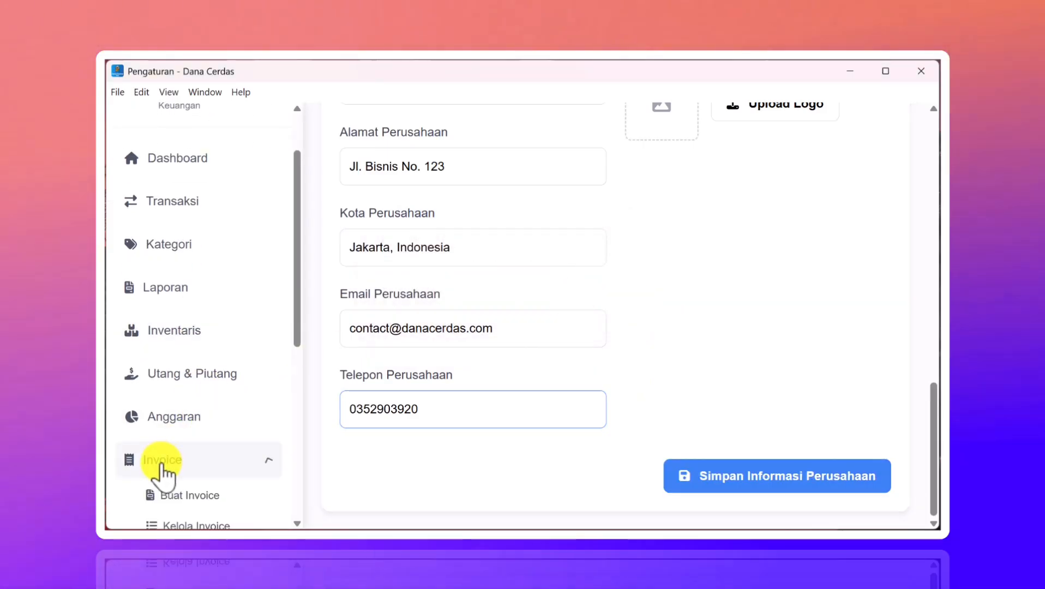
pyautogui.scroll(-2, 164, 458)
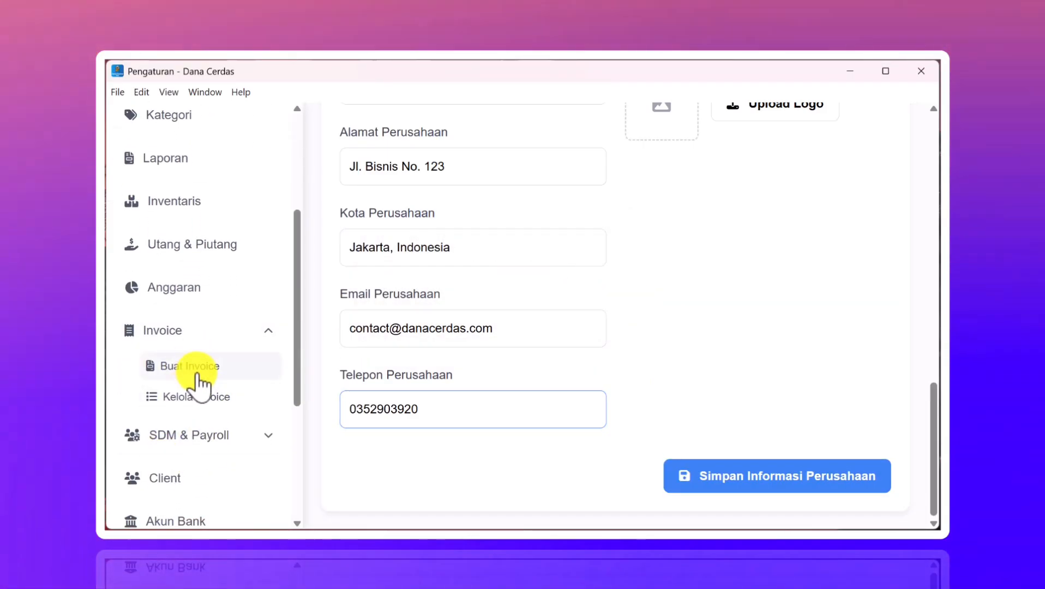
pyautogui.click(197, 372)
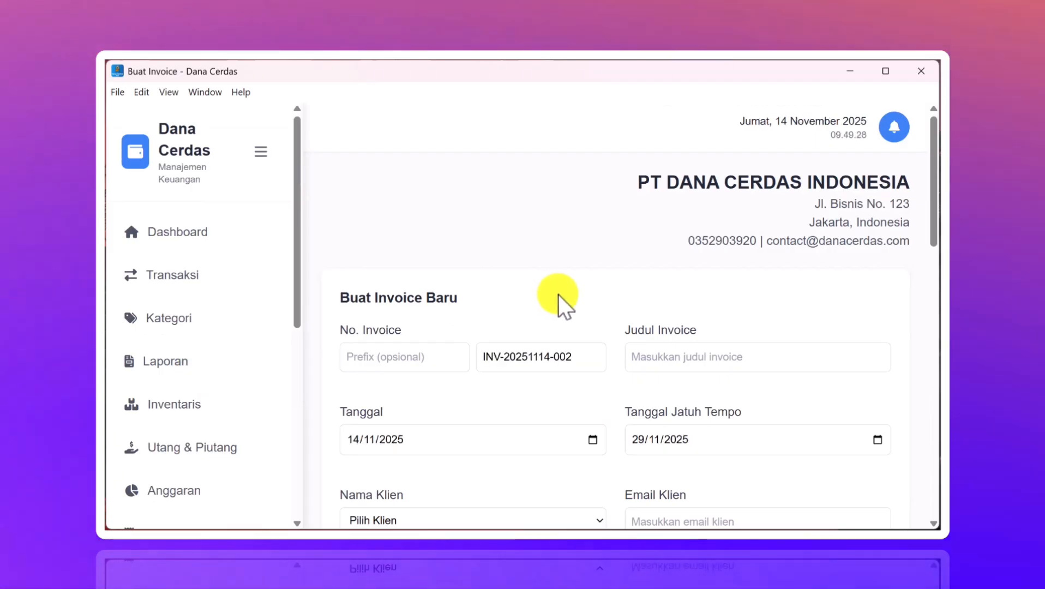
pyautogui.scroll(3, 614, 285)
pyautogui.scroll(-2, 614, 284)
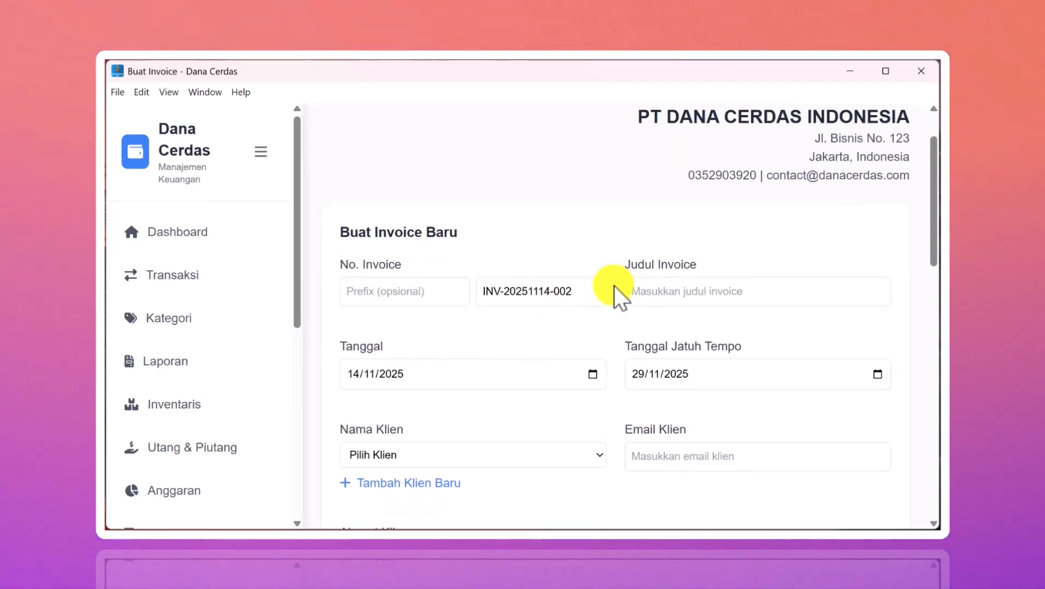
pyautogui.scroll(-1, 614, 285)
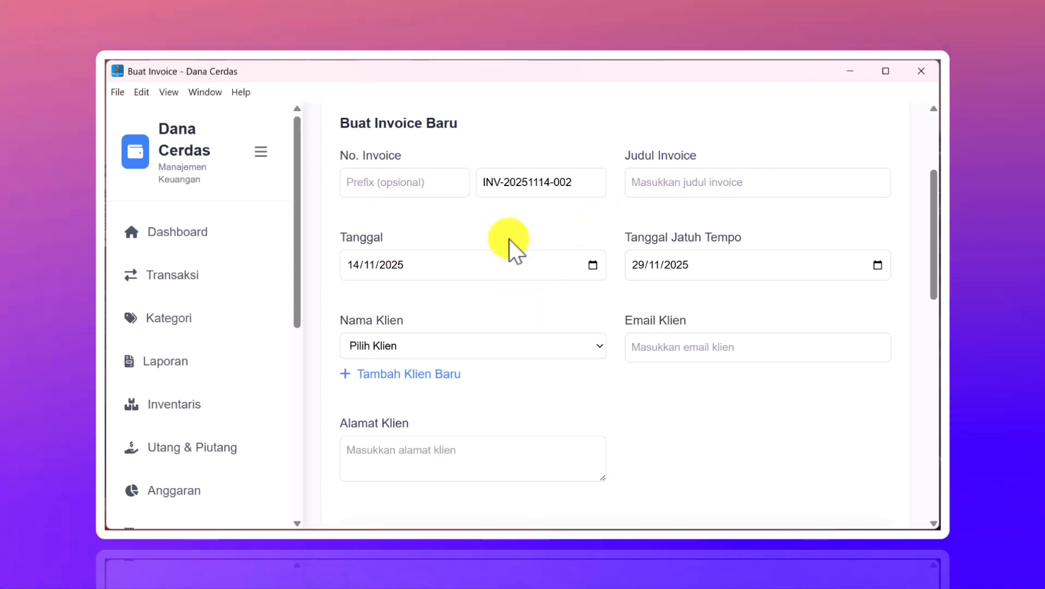
pyautogui.scroll(-1, 508, 240)
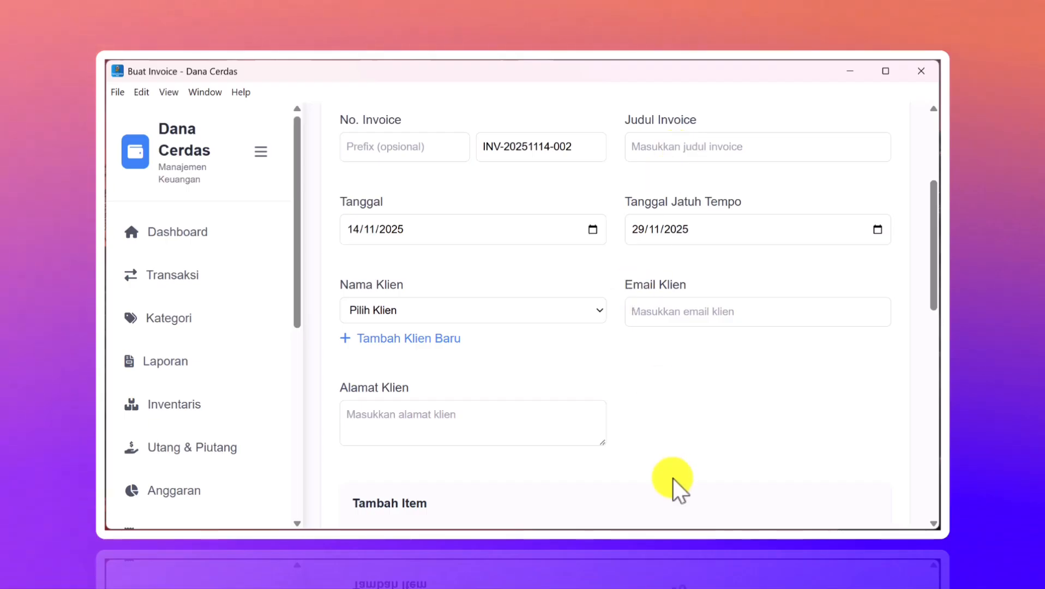
pyautogui.moveTo(692, 527)
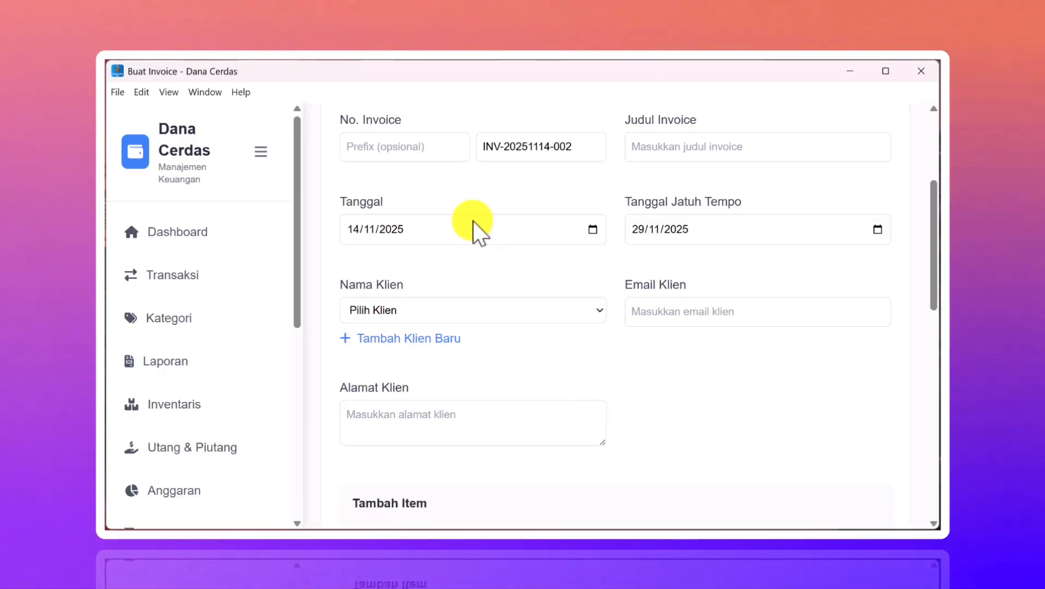
pyautogui.click(419, 152)
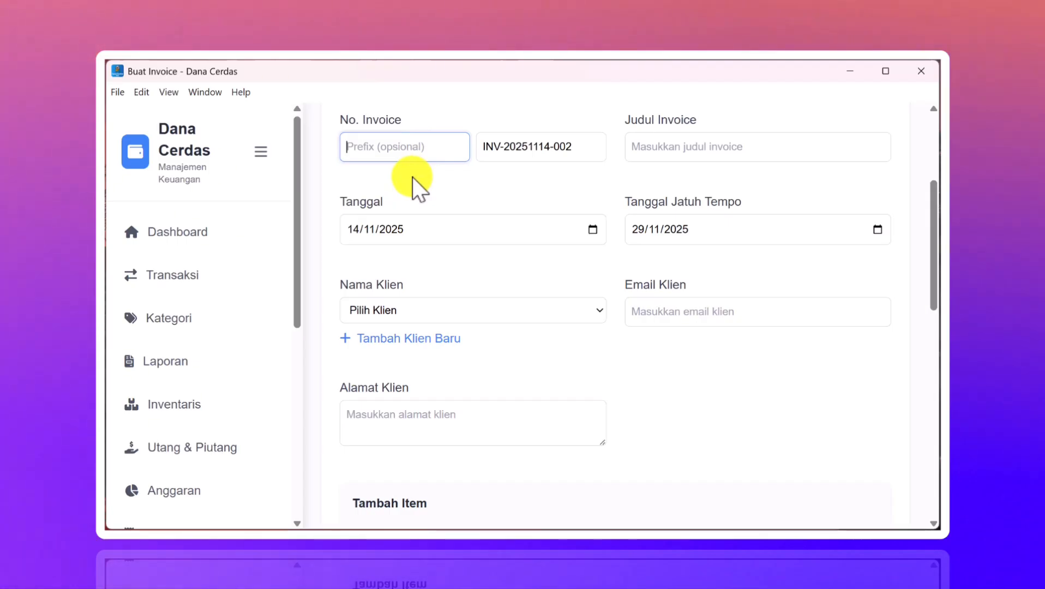
# - Set the invoice number prefix to KAOSPUTIH, correcting the mistyped text first
pyautogui.write('Pakai')
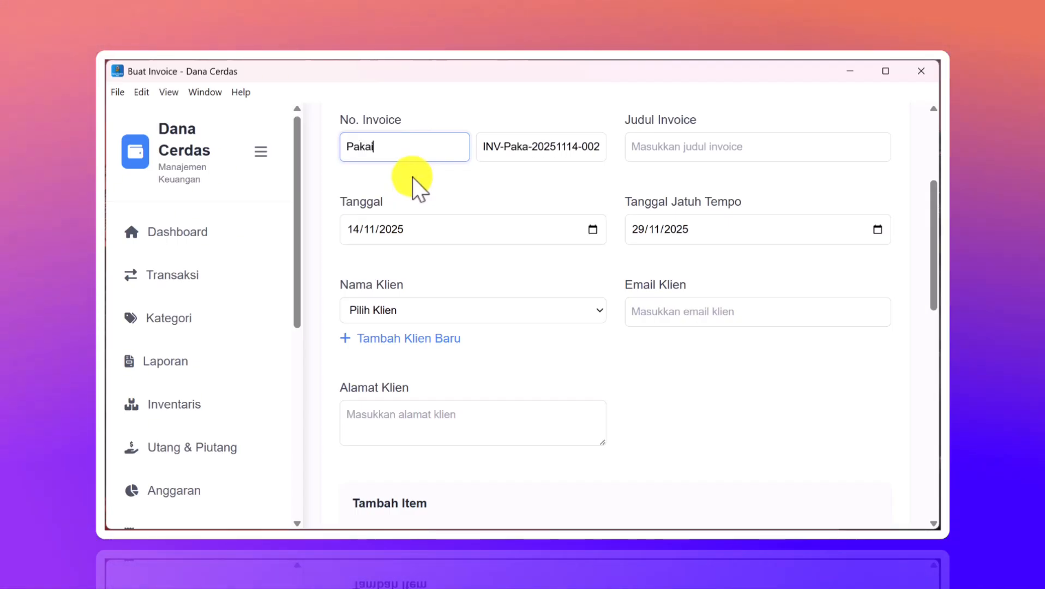
pyautogui.write('n')
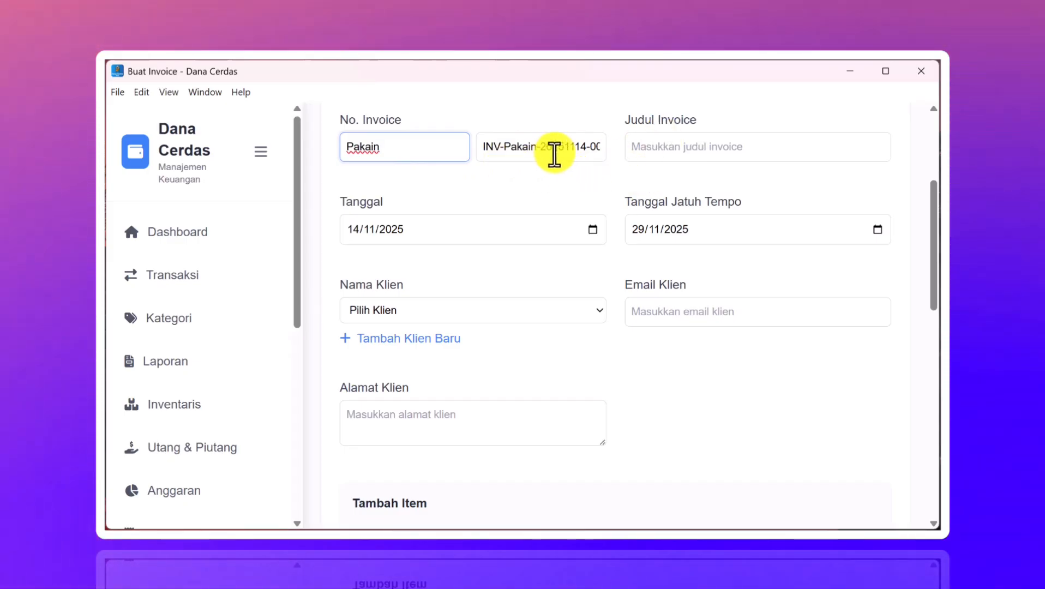
pyautogui.press('BackSpace')
pyautogui.press('BackSpace')
pyautogui.press('BackSpace')
pyautogui.press('BackSpace')
pyautogui.press('BackSpace')
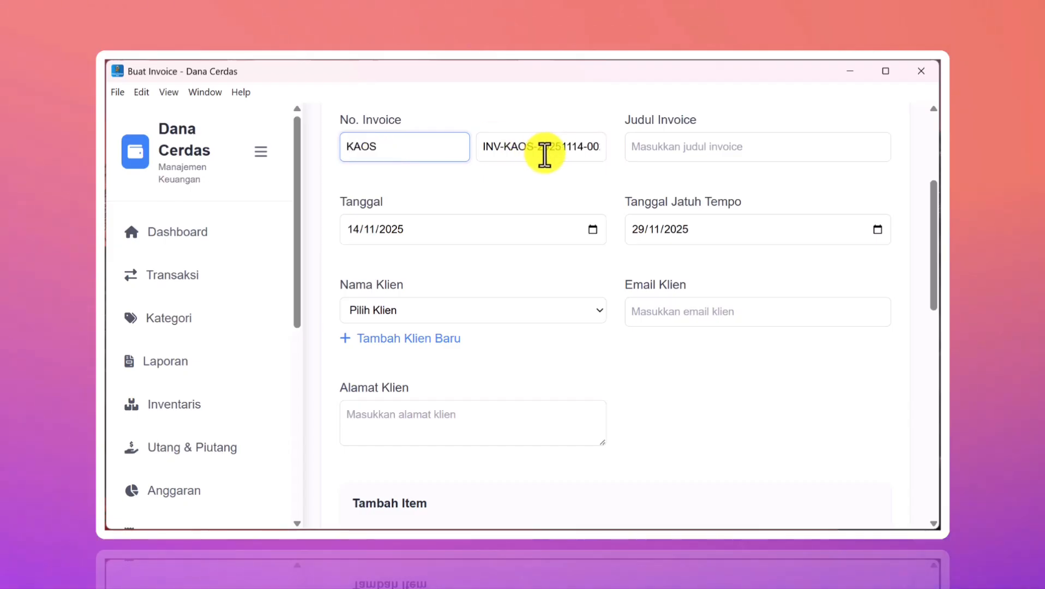
pyautogui.write('PUTIH')
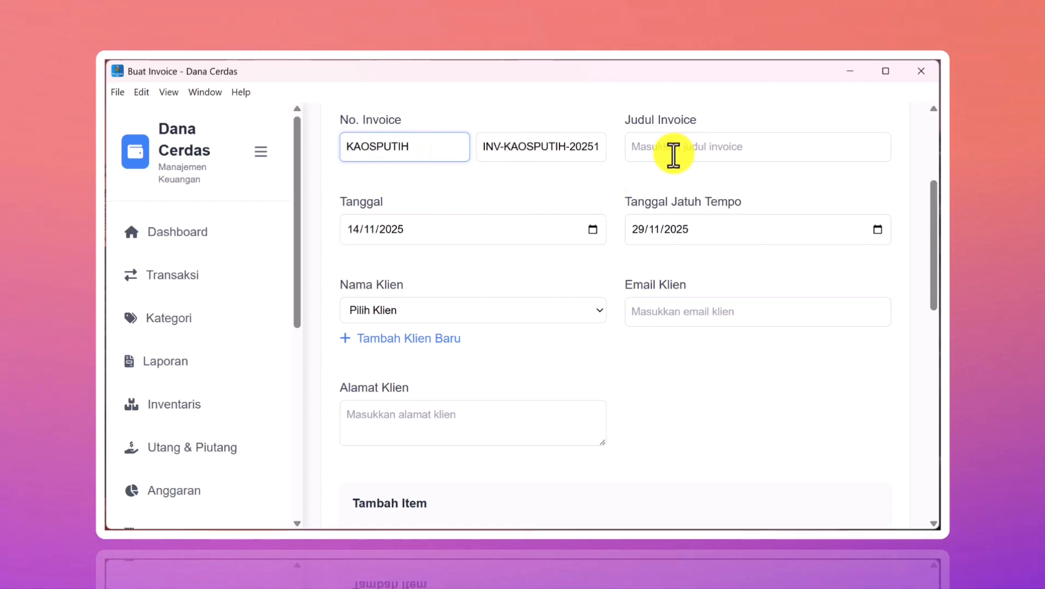
pyautogui.click(672, 156)
pyautogui.scroll(-1, 475, 244)
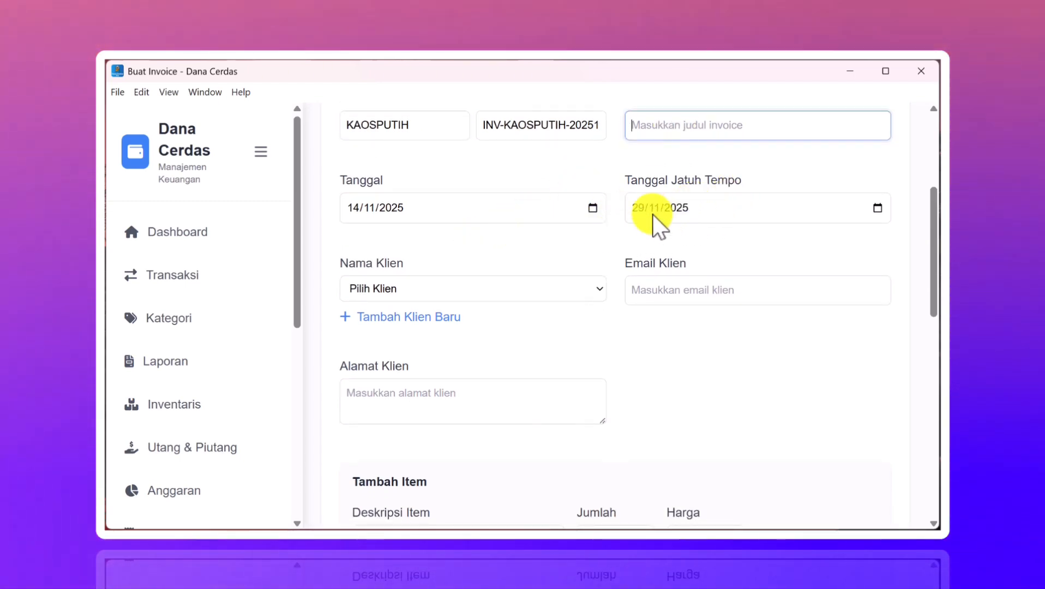
# - Change the due date in the date picker to 15 November 2025
pyautogui.click(883, 208)
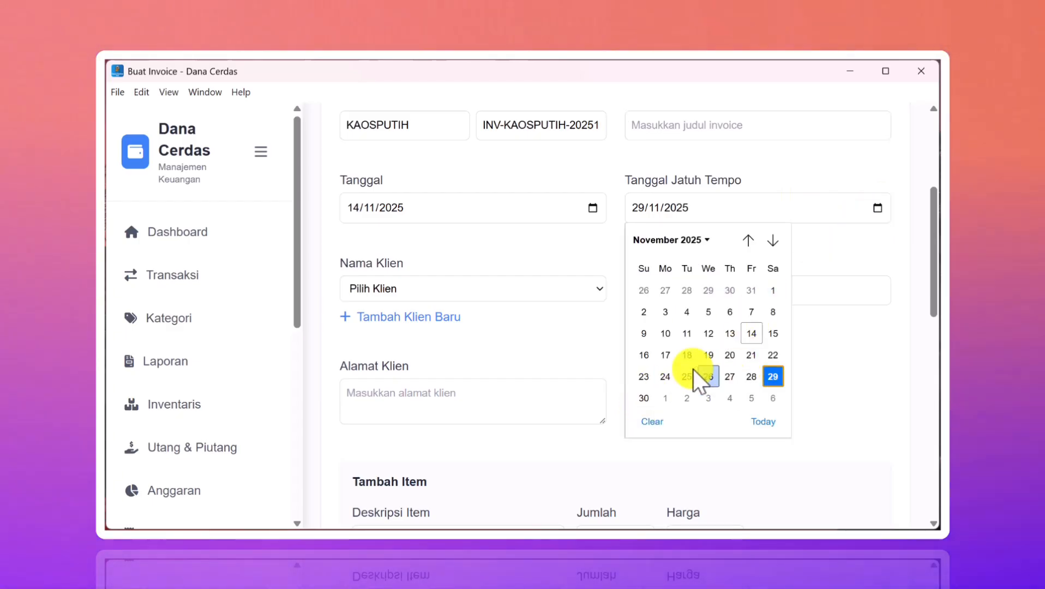
pyautogui.click(758, 418)
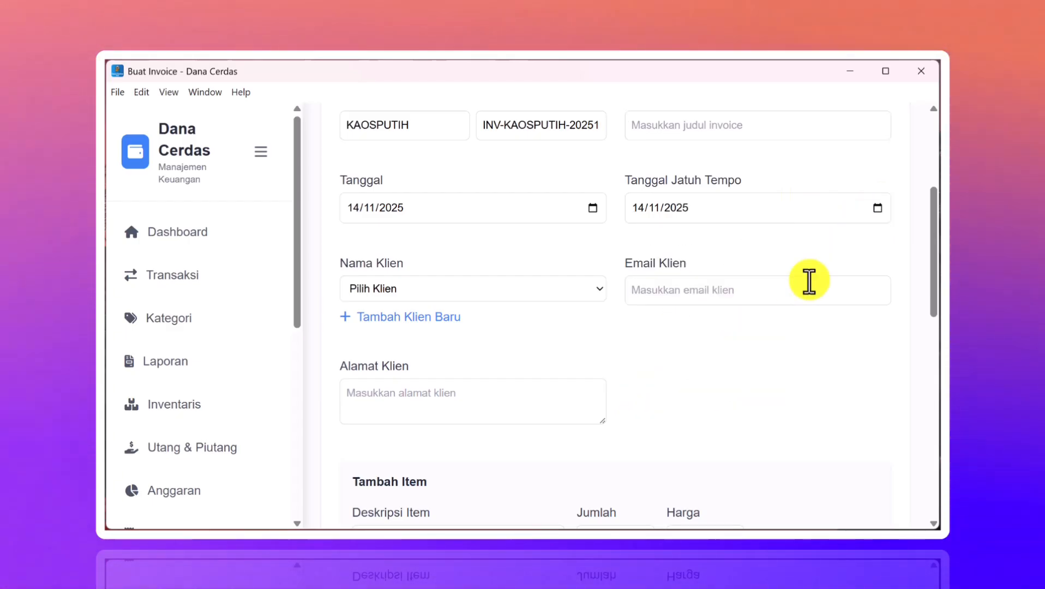
pyautogui.click(872, 200)
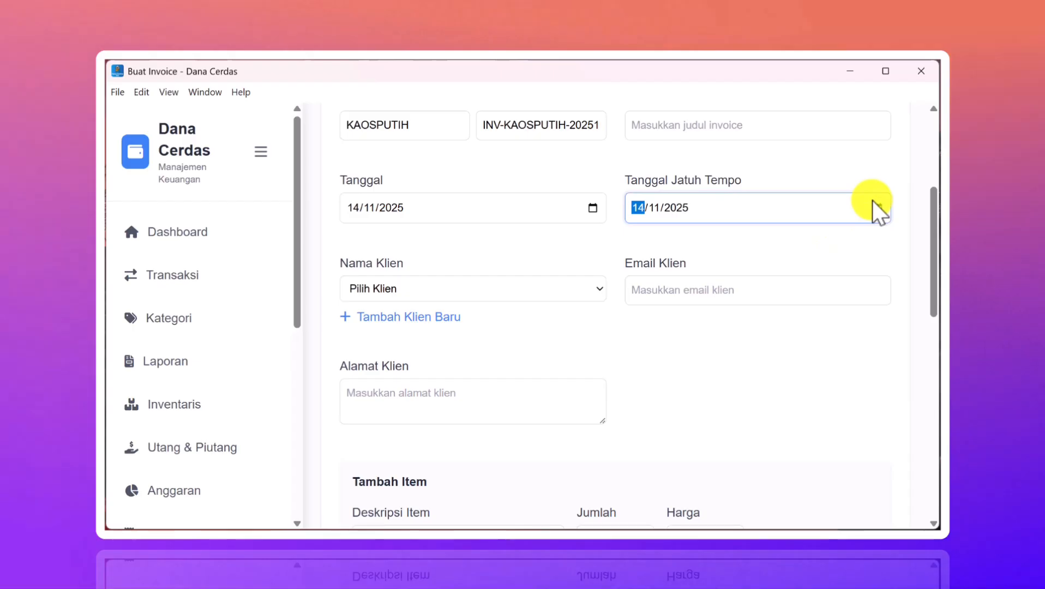
pyautogui.click(877, 207)
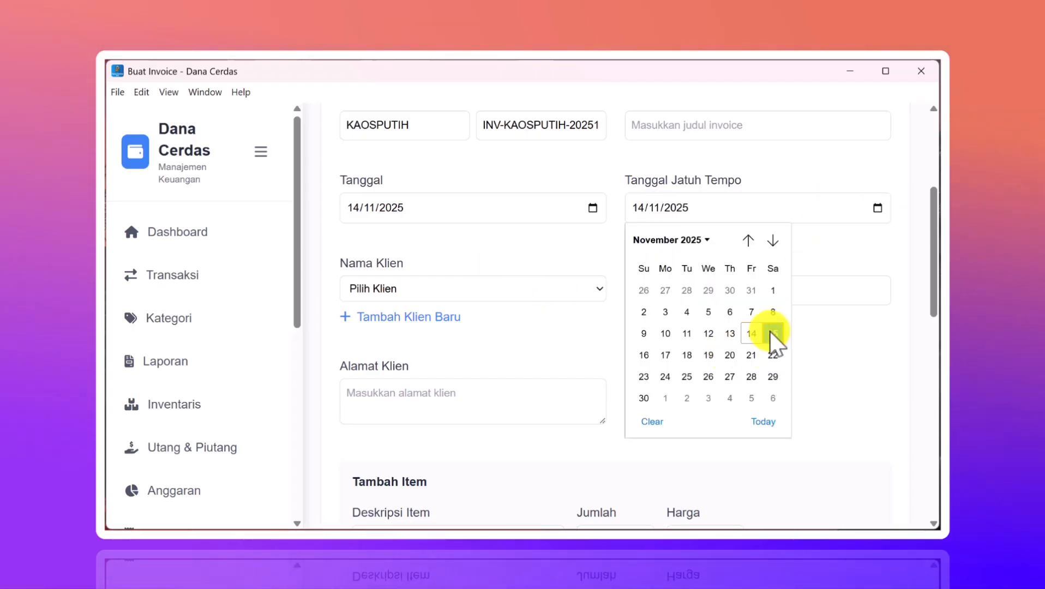
pyautogui.click(771, 332)
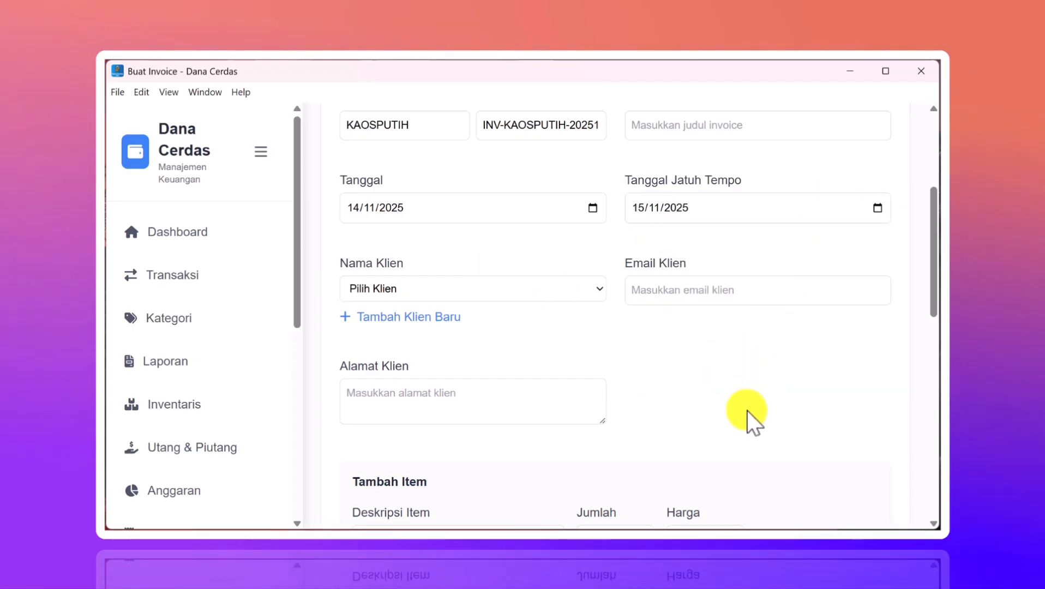
pyautogui.click(567, 292)
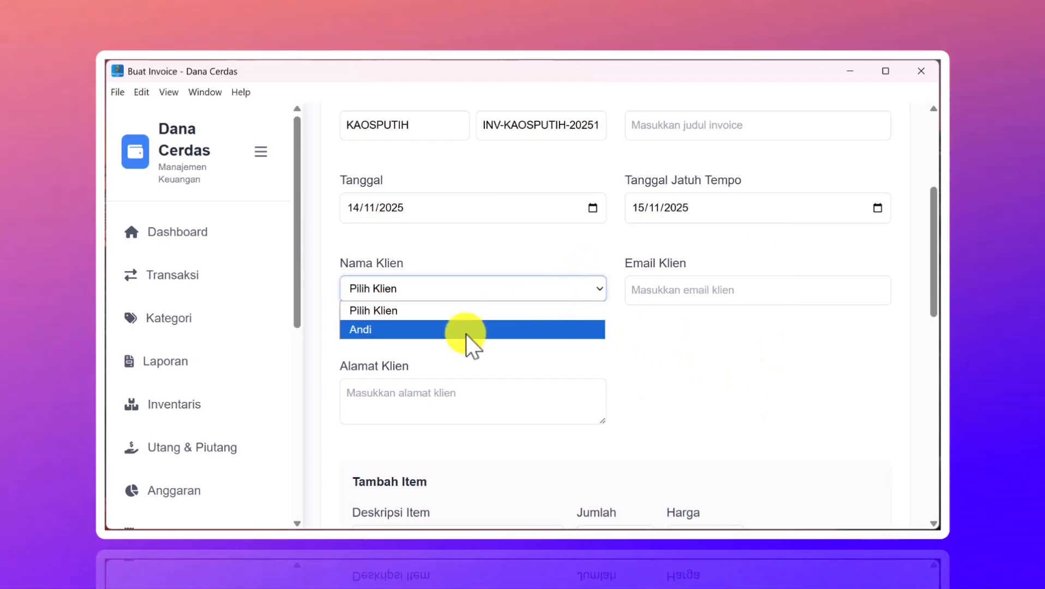
# - Bill the invoice to the saved client from the Nama Klien list
pyautogui.click(467, 334)
pyautogui.scroll(-2, 539, 338)
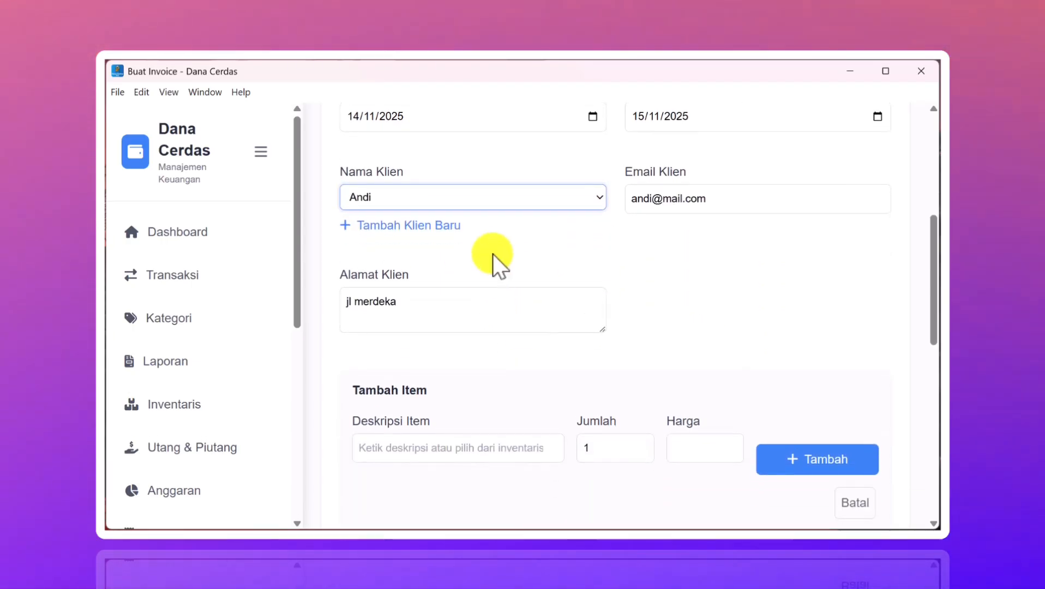
pyautogui.click(434, 225)
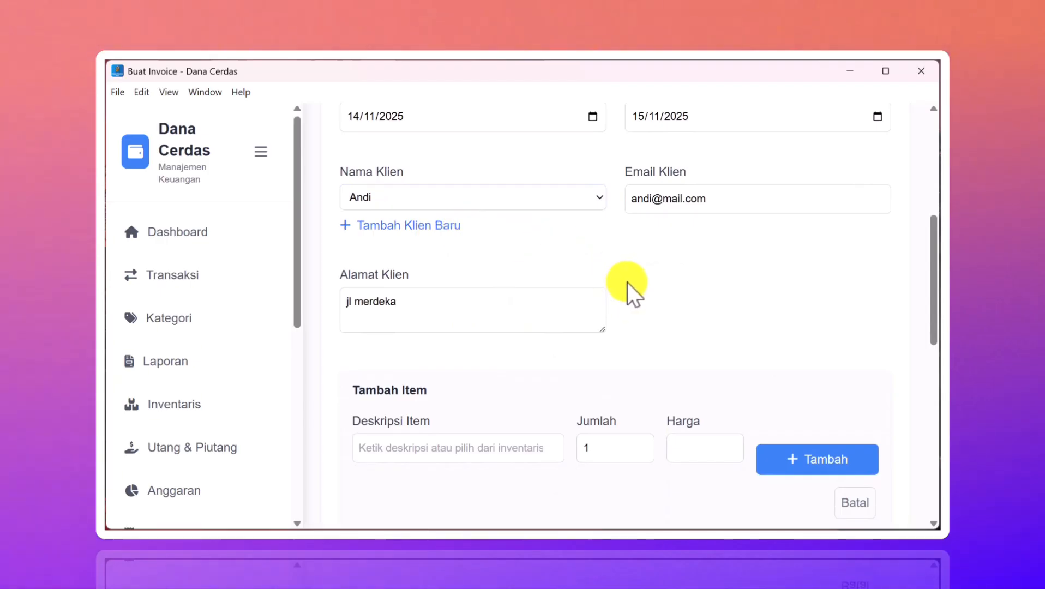
pyautogui.scroll(-2, 627, 282)
pyautogui.scroll(1, 627, 282)
pyautogui.click(528, 245)
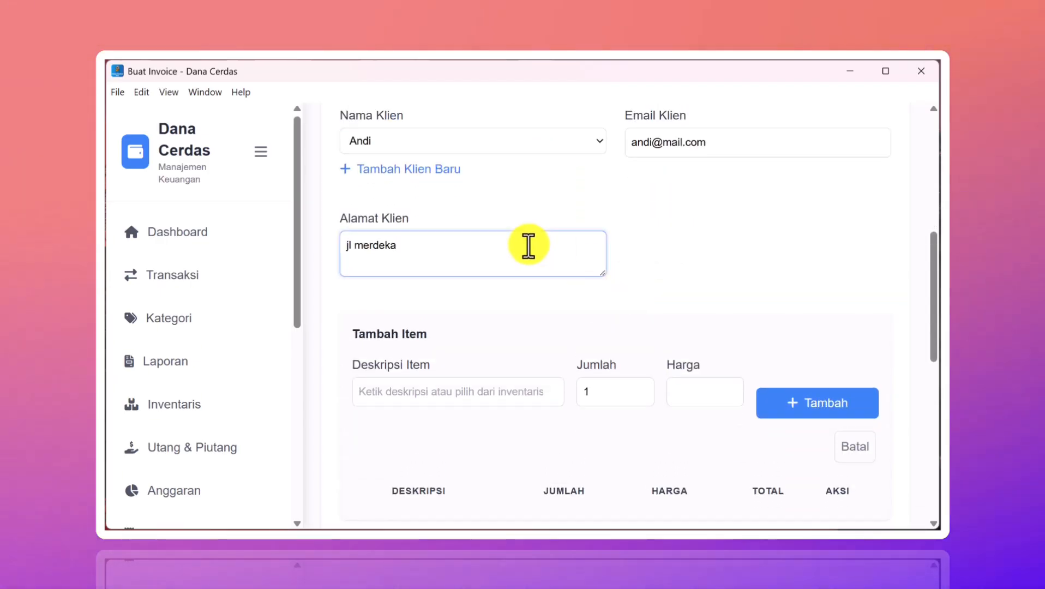
pyautogui.scroll(-3, 530, 251)
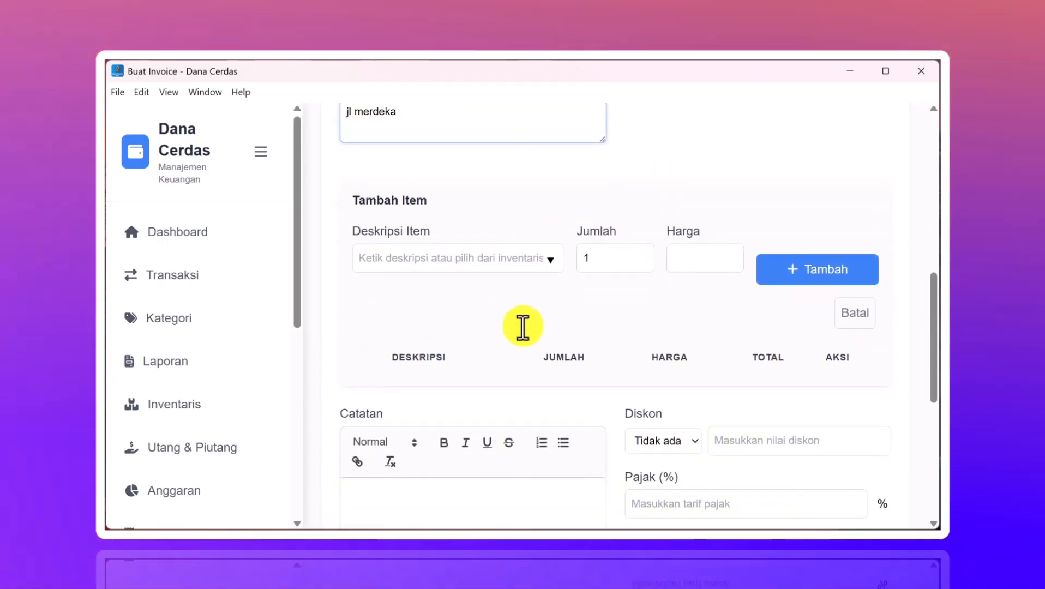
# - Add Kaos Polos Hitam from inventory with quantity 2 at 25000, for Rp 50.000
pyautogui.click(551, 257)
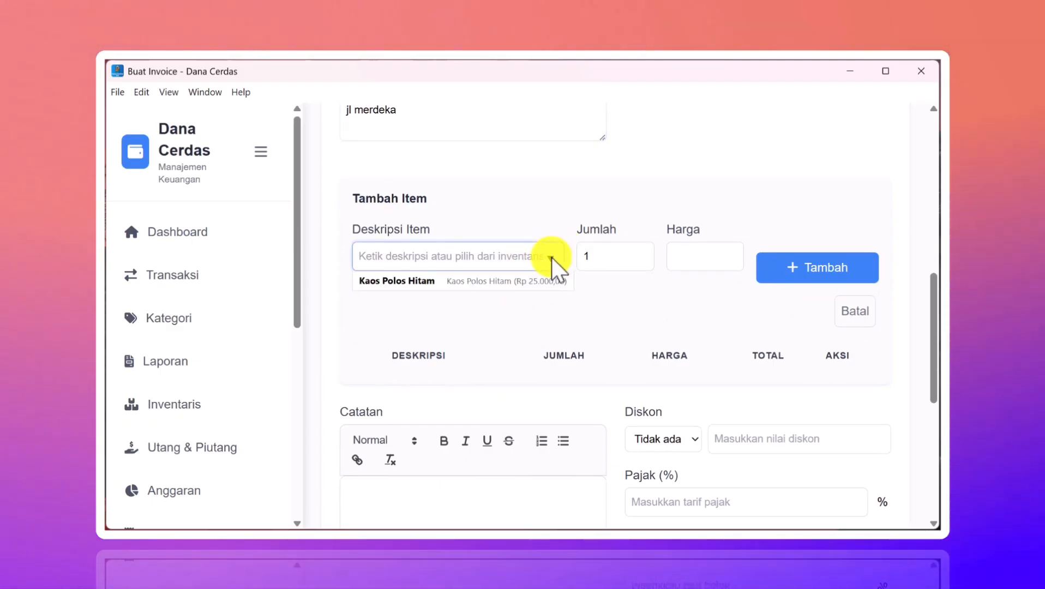
pyautogui.click(486, 284)
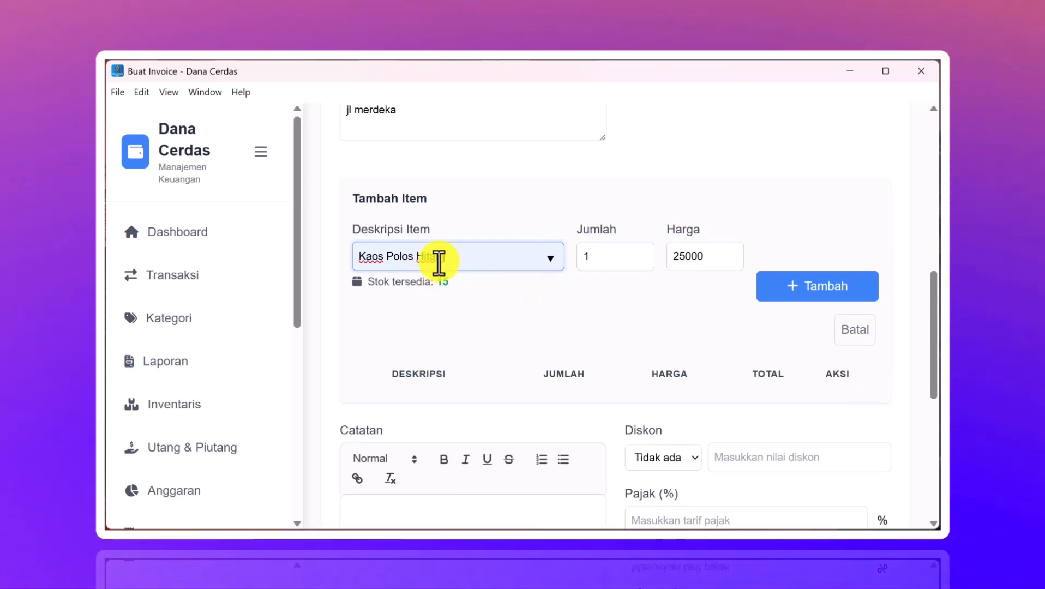
pyautogui.click(609, 256)
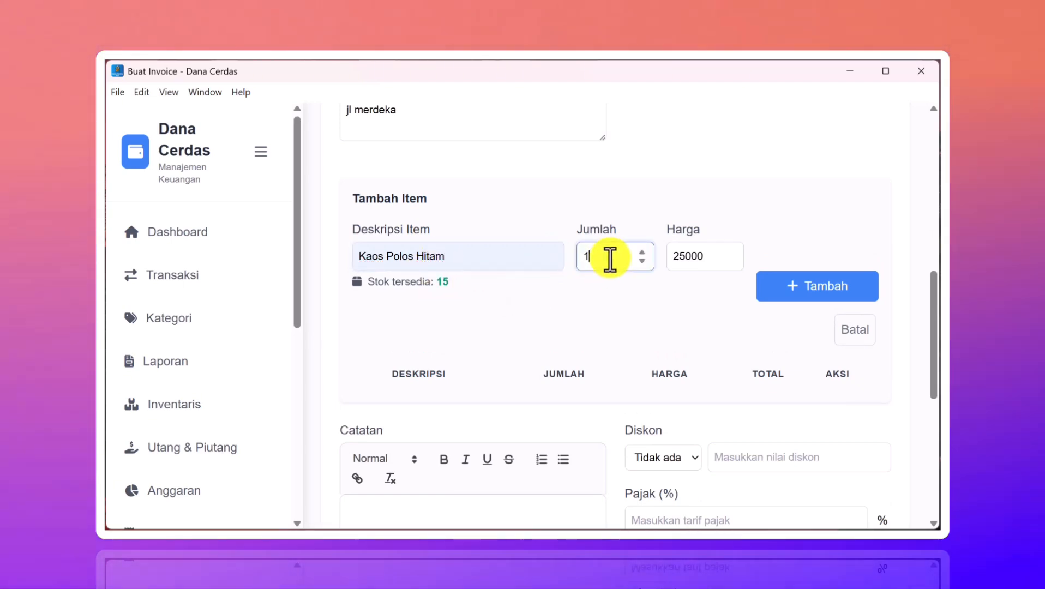
pyautogui.write('2')
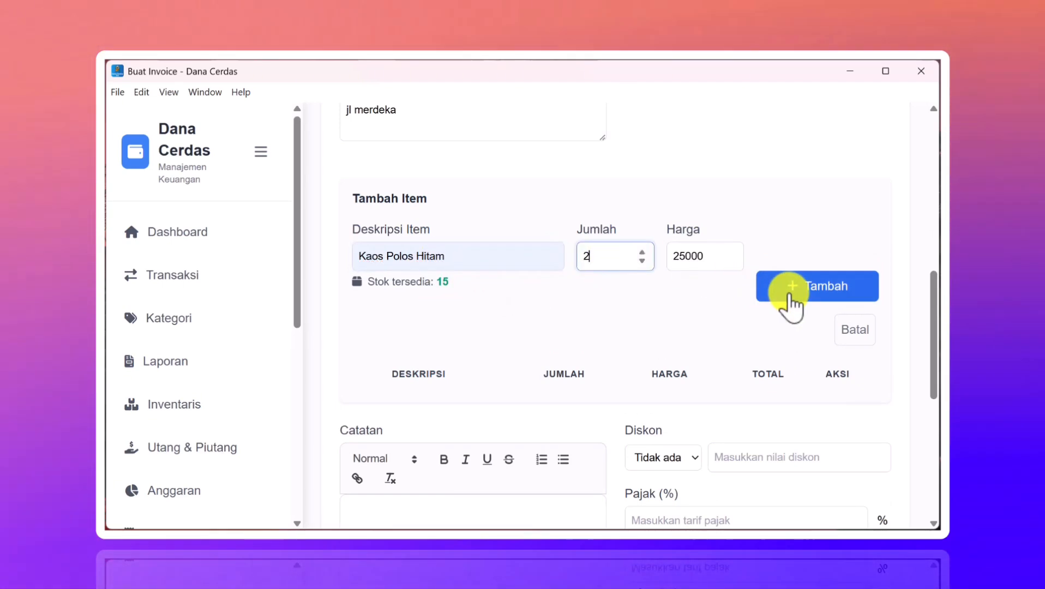
pyautogui.click(792, 294)
pyautogui.scroll(-6, 634, 345)
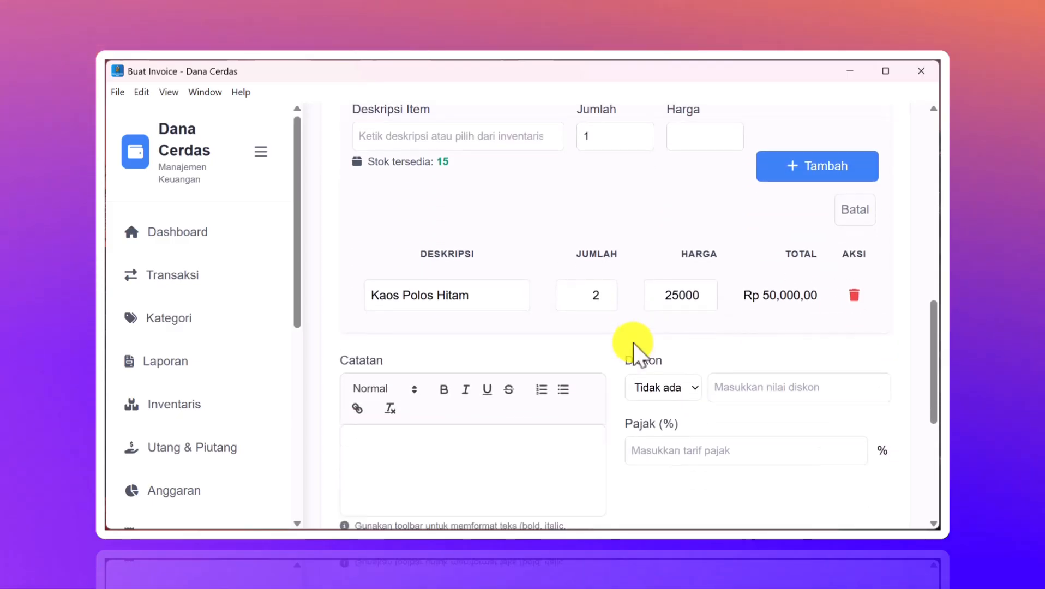
pyautogui.scroll(3, 634, 349)
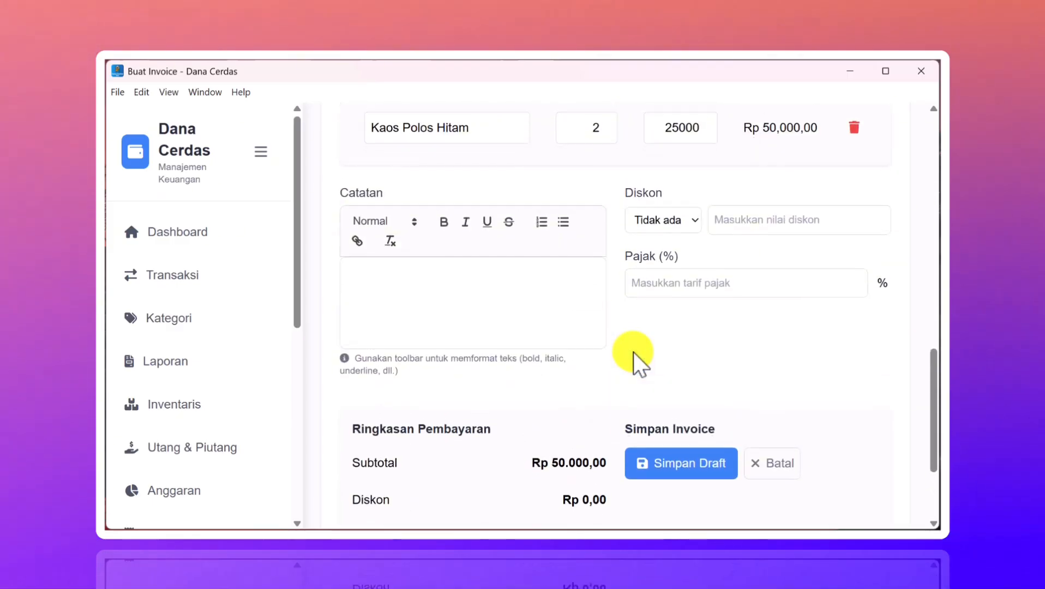
# - Keep no discount and write the BCA transfer note ending 'A/N PT dana cerdas pro'
pyautogui.click(677, 235)
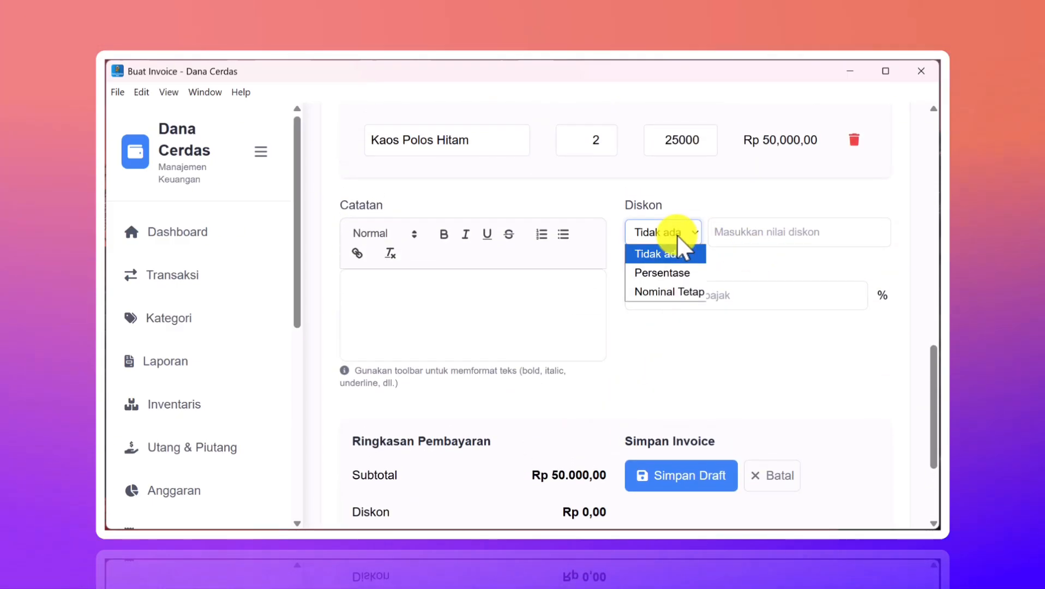
pyautogui.click(676, 235)
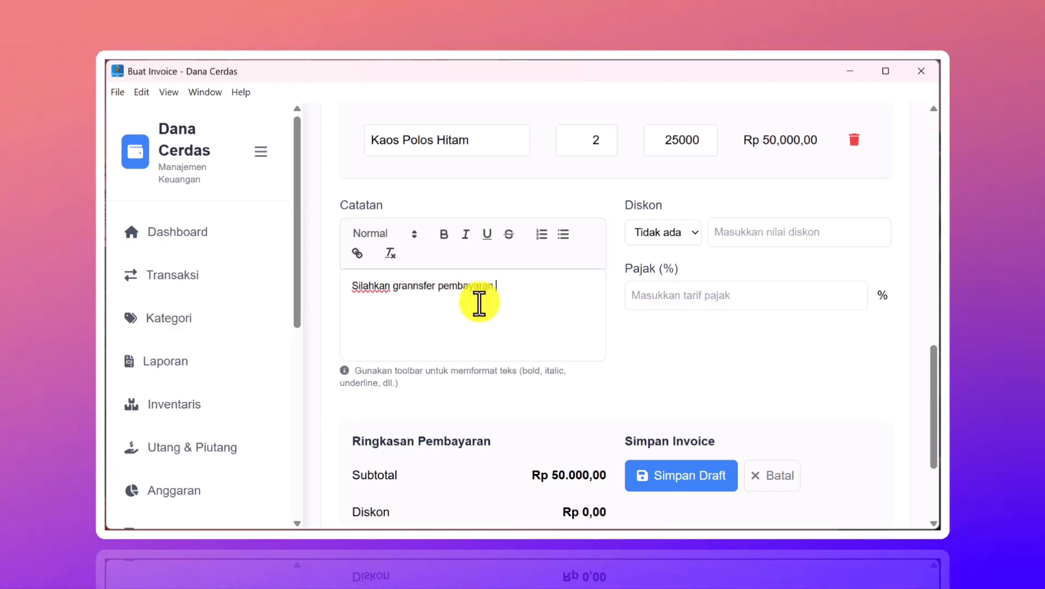
pyautogui.write('ing')
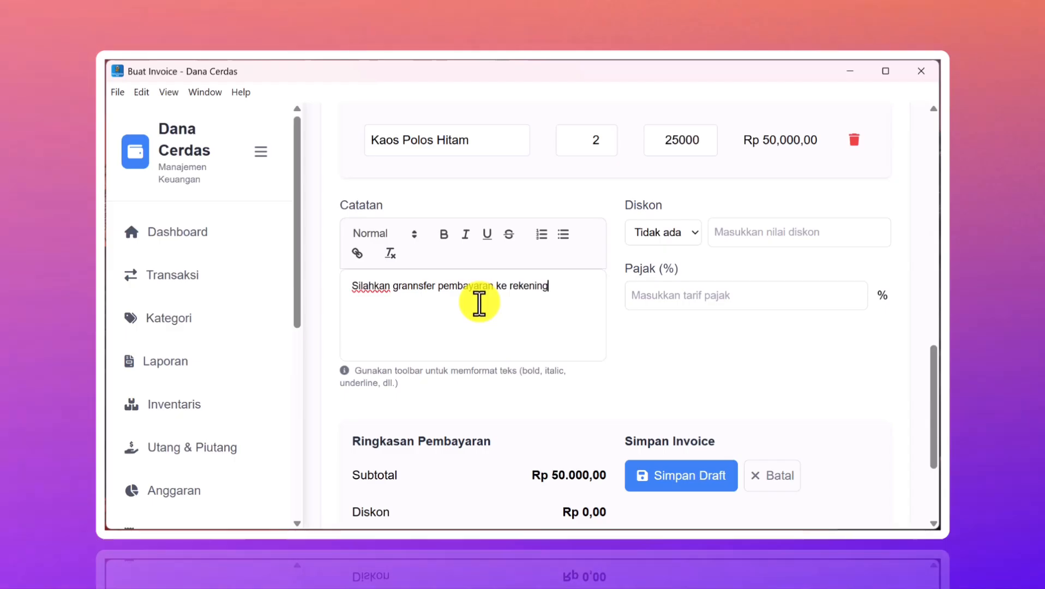
pyautogui.write(' berikut')
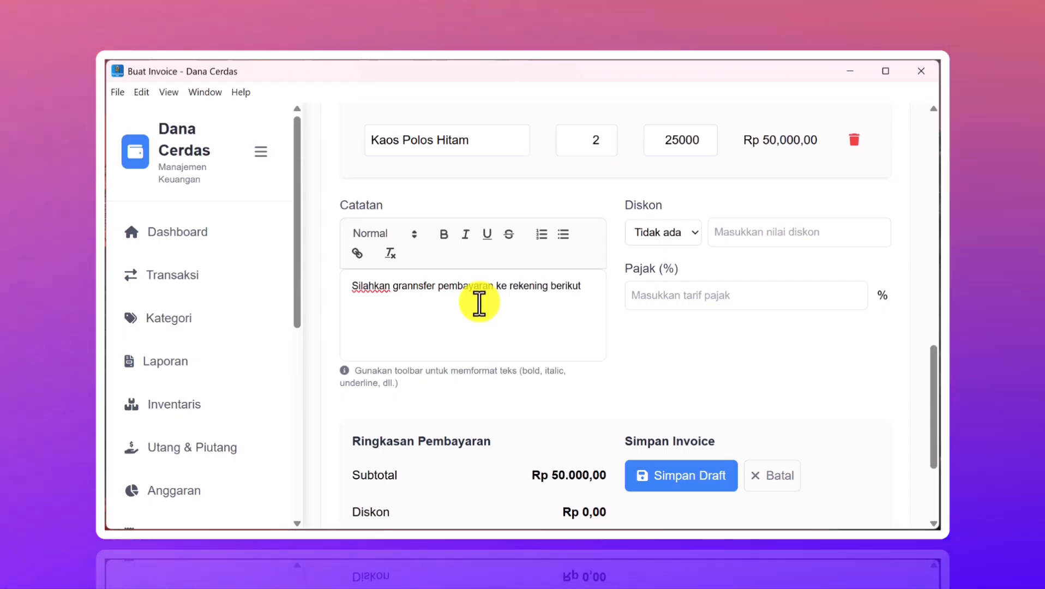
pyautogui.press('Return')
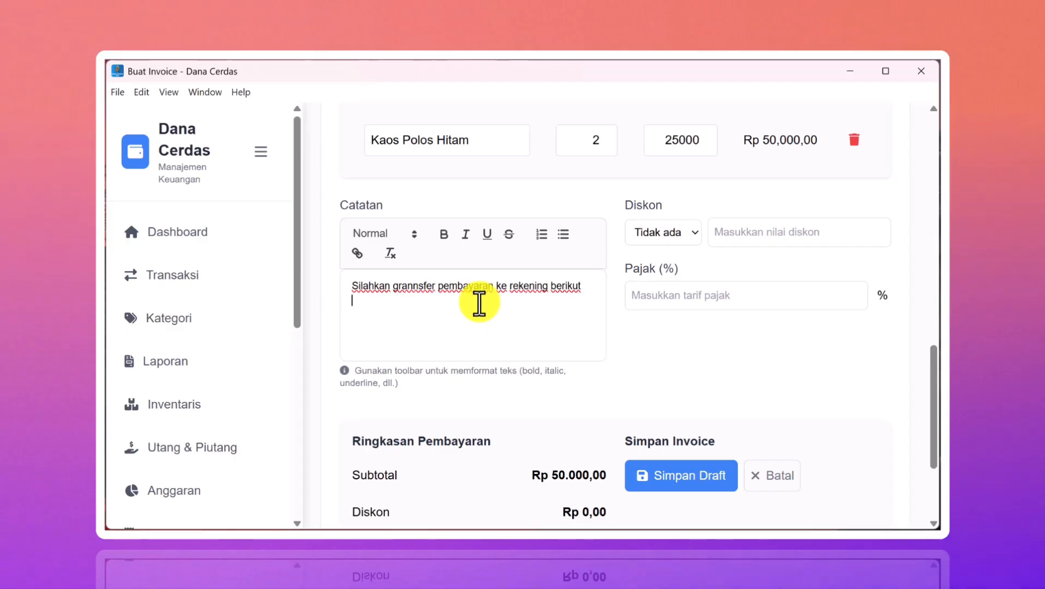
pyautogui.write('BCA')
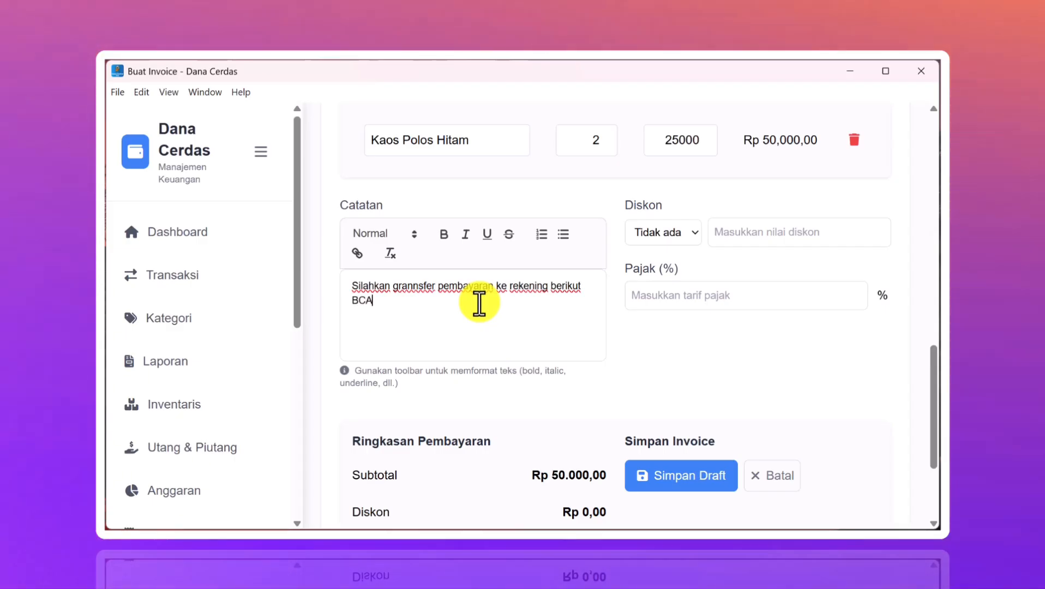
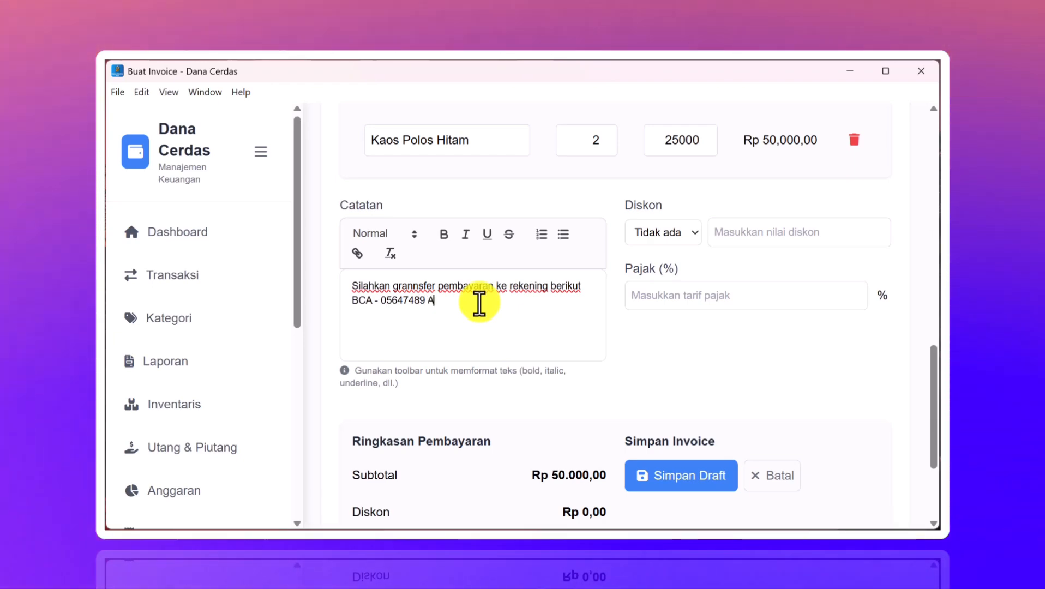
pyautogui.write('/N pt')
pyautogui.press('BackSpace')
pyautogui.press('BackSpace')
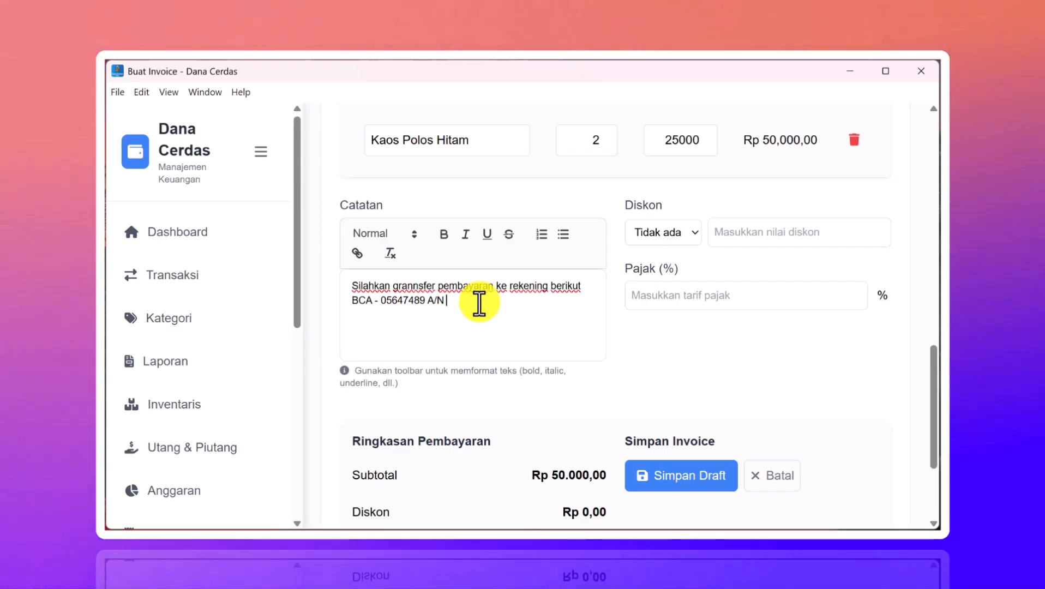
pyautogui.write('PT')
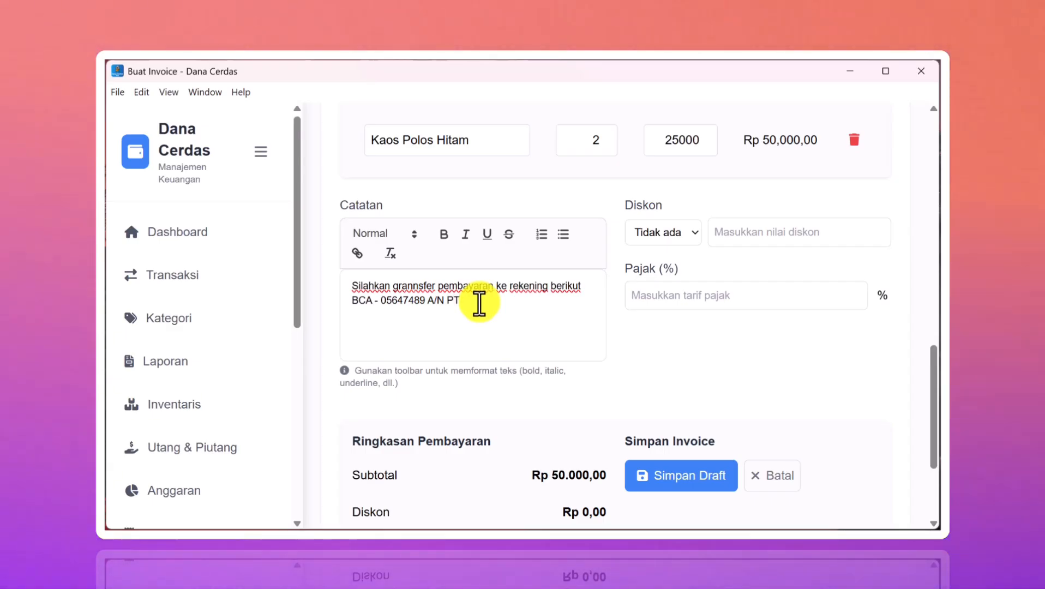
pyautogui.write(' dana cerdas')
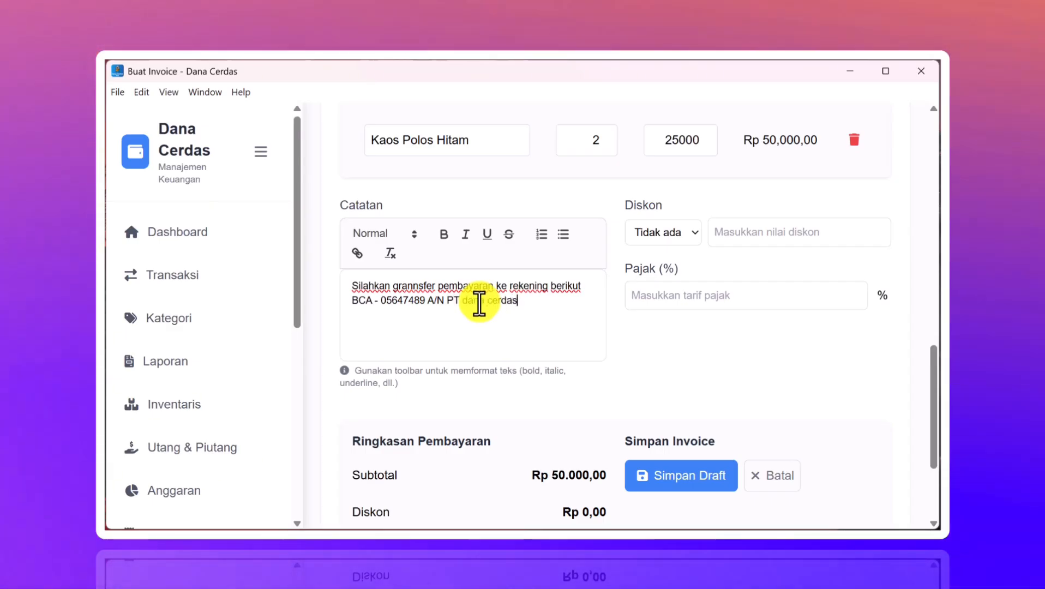
pyautogui.write(' pro')
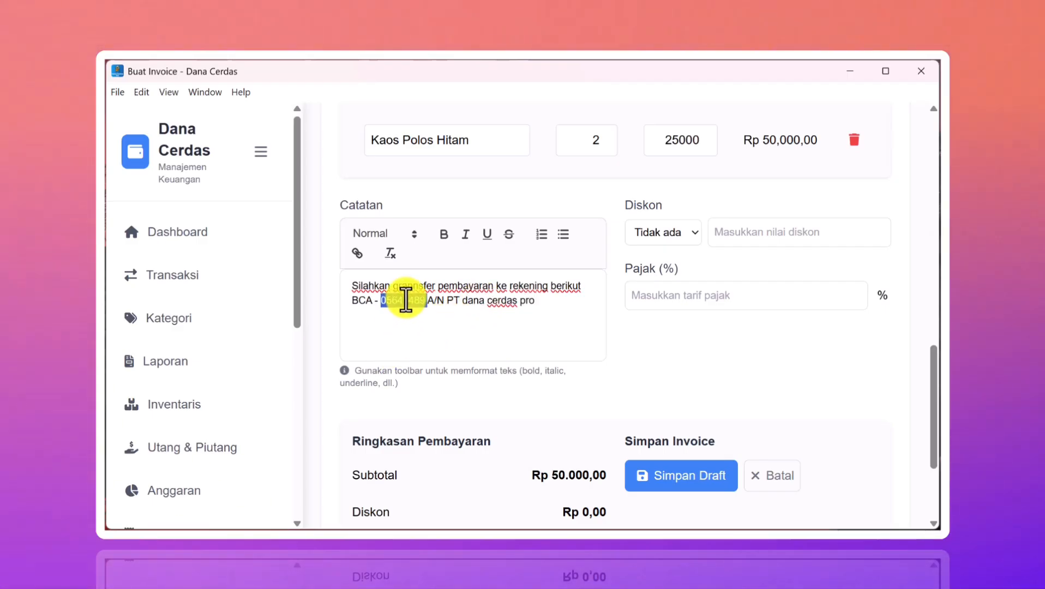
# - Bold the account number, italicise PT dana cerdas pro, and save the invoice as a draft
pyautogui.click(442, 240)
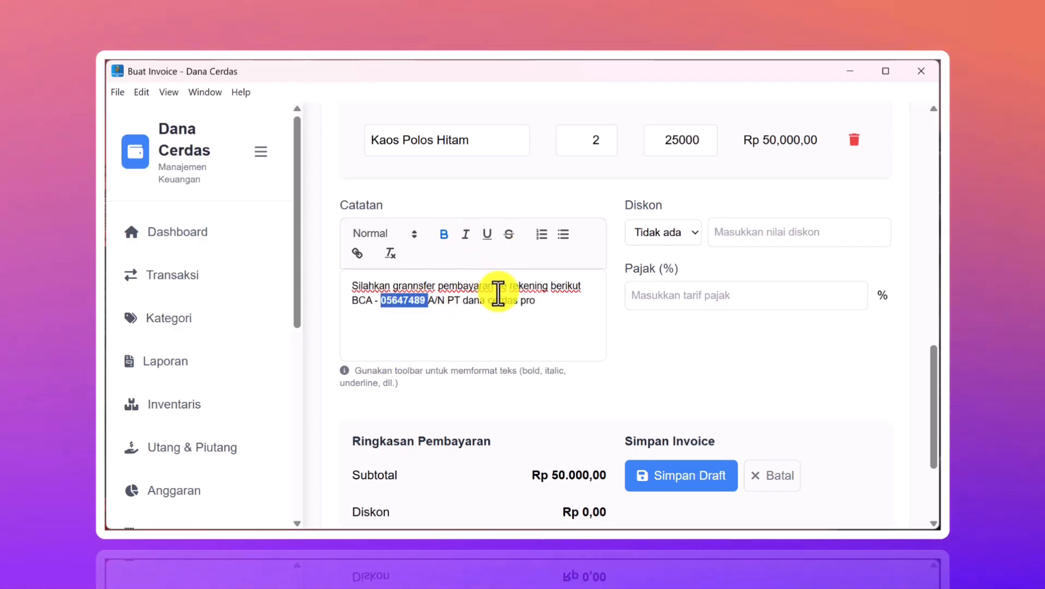
pyautogui.click(542, 301)
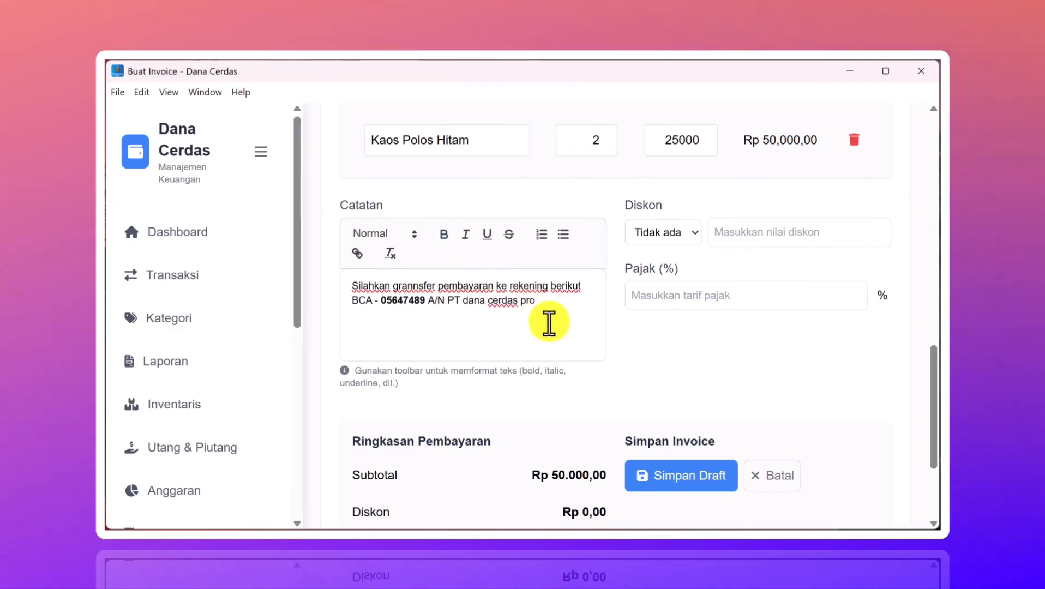
pyautogui.moveTo(539, 299); pyautogui.dragTo(448, 307)
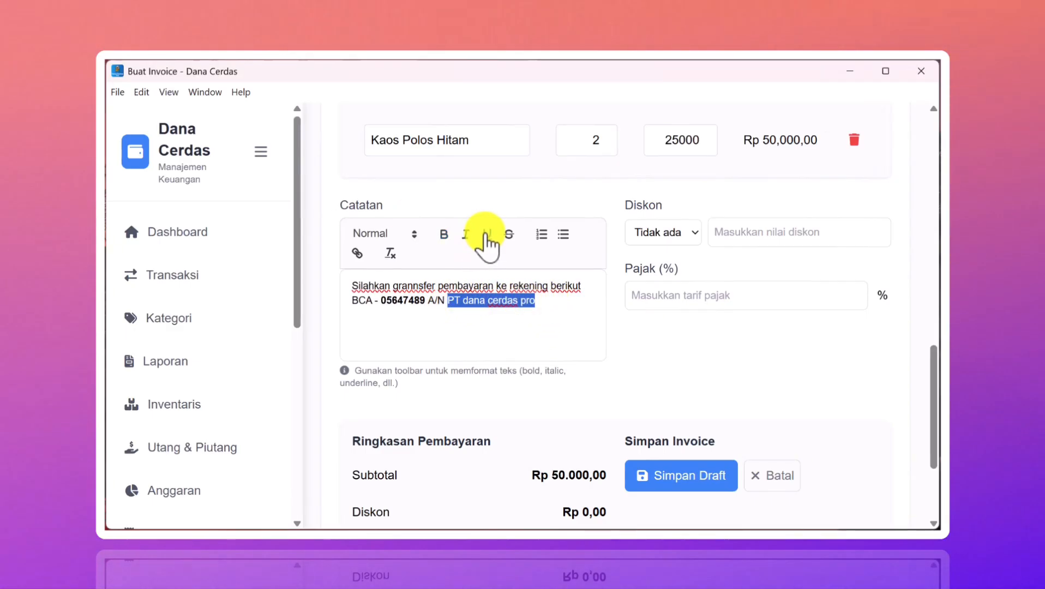
pyautogui.click(466, 234)
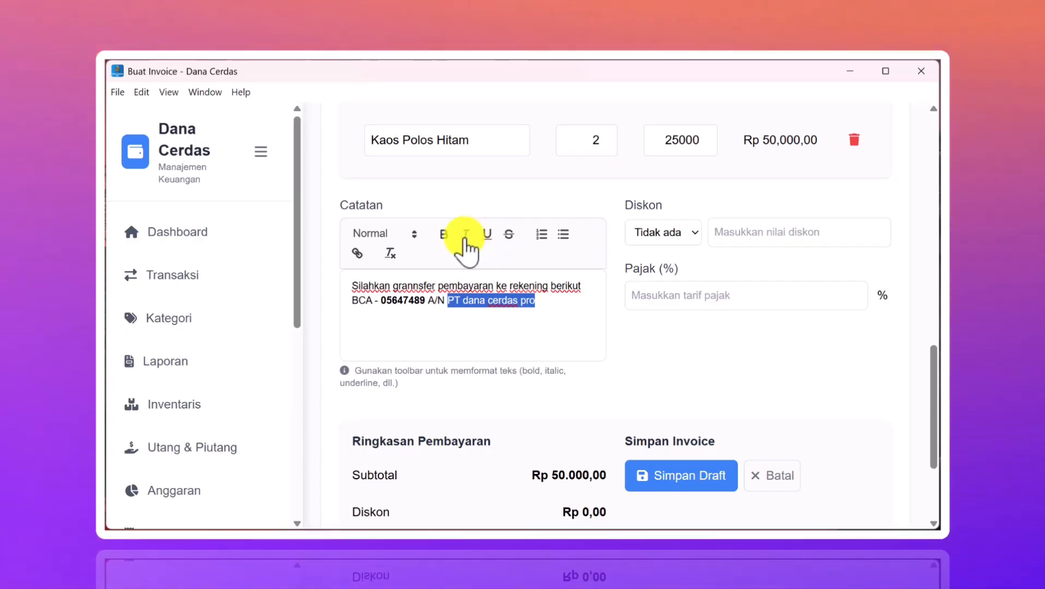
pyautogui.click(578, 322)
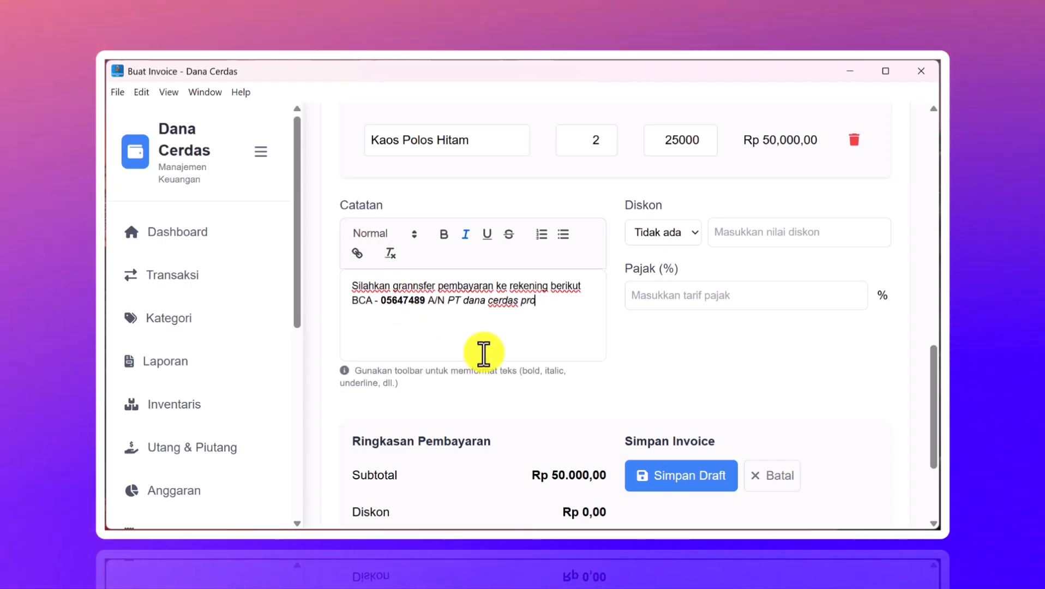
pyautogui.scroll(-2, 569, 359)
pyautogui.click(671, 374)
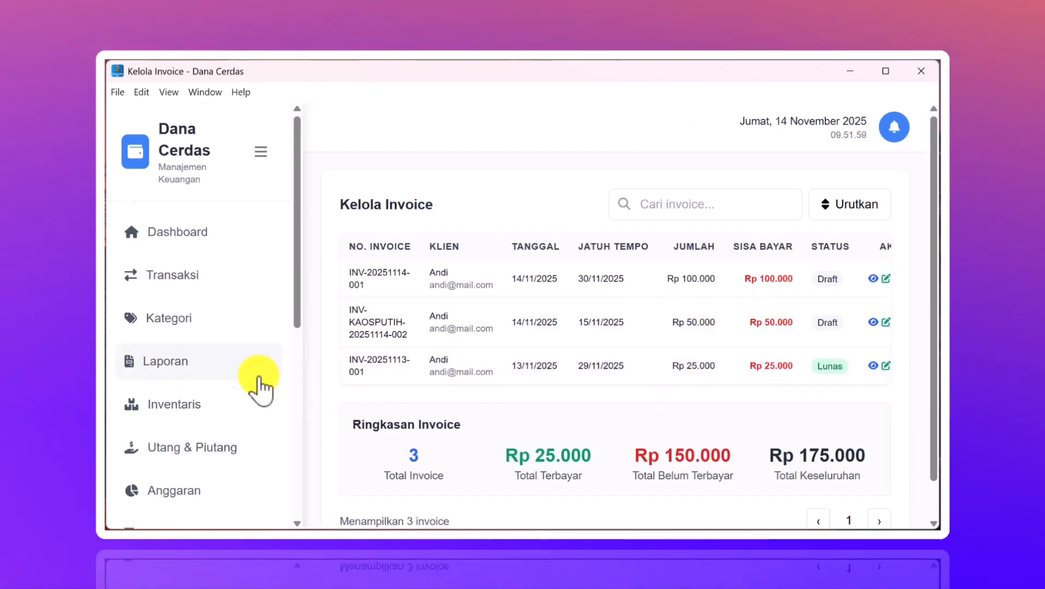
# - Go to Kelola Invoice under Invoice and collapse the sidebar to widen the table
pyautogui.scroll(-3, 257, 385)
pyautogui.scroll(-1, 261, 387)
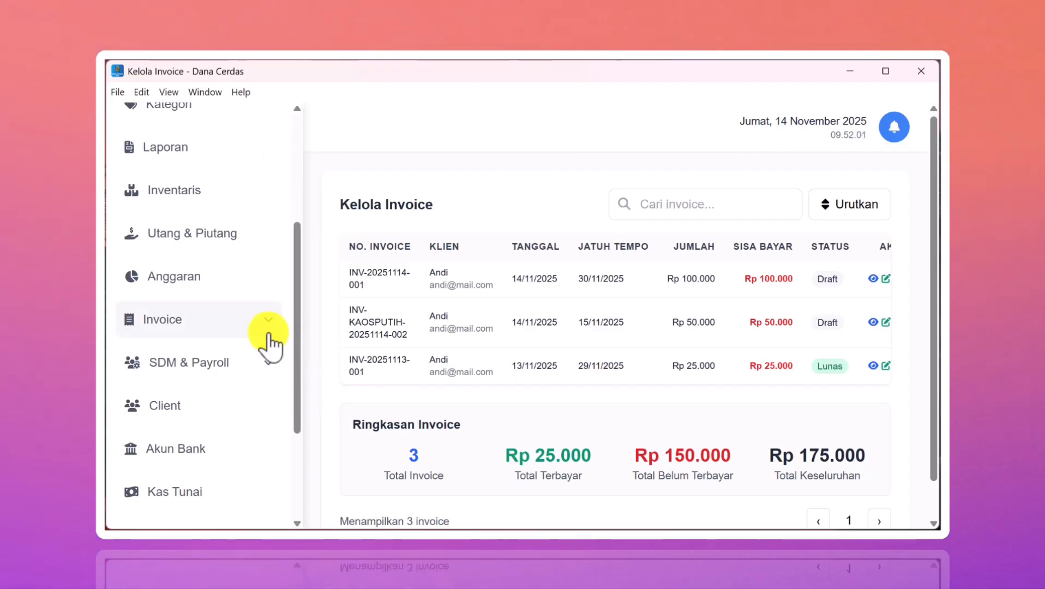
pyautogui.click(264, 333)
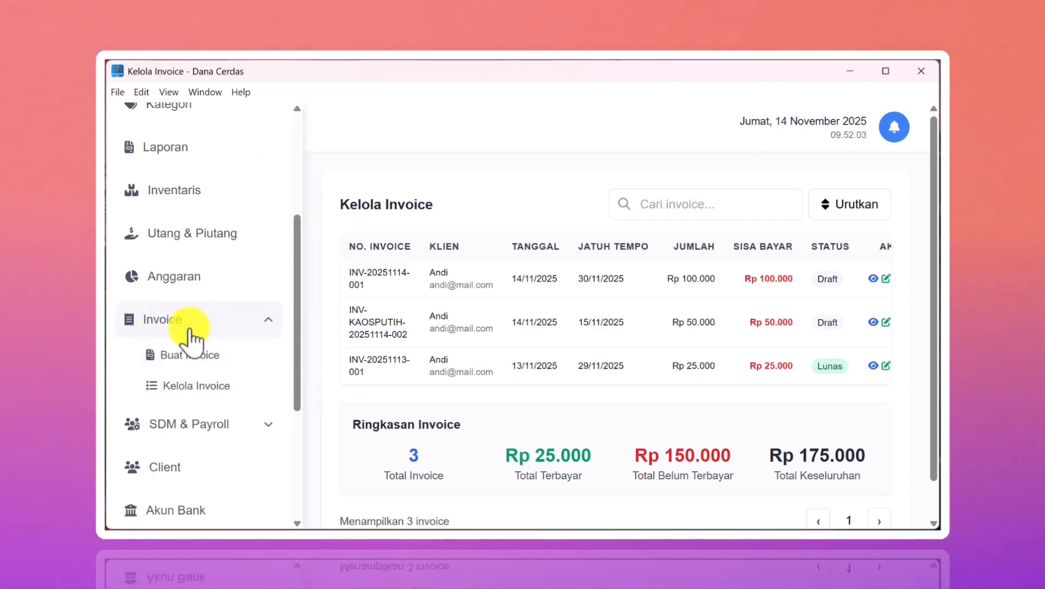
pyautogui.click(180, 402)
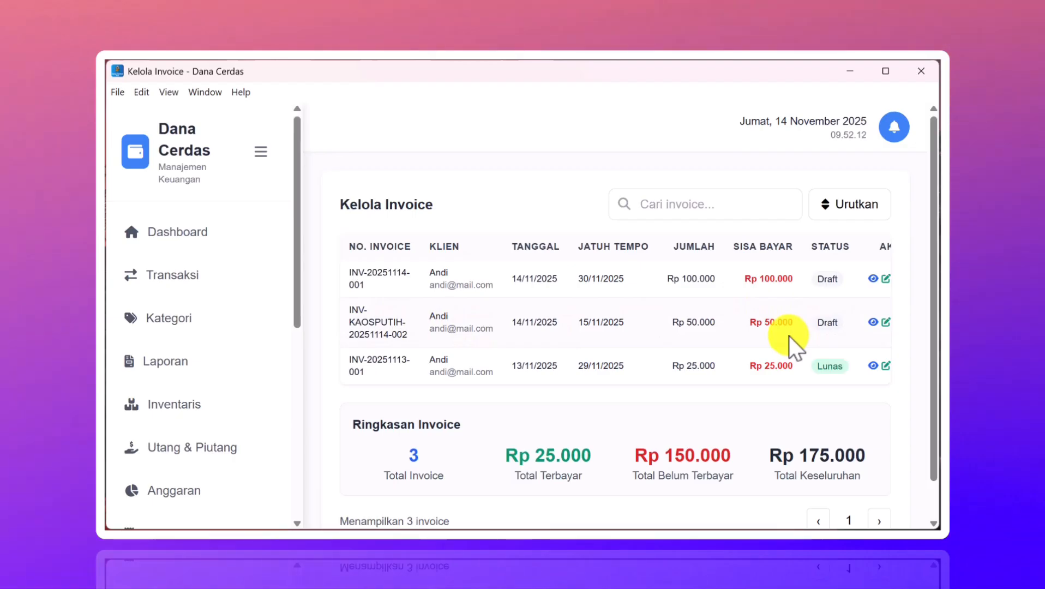
pyautogui.click(254, 168)
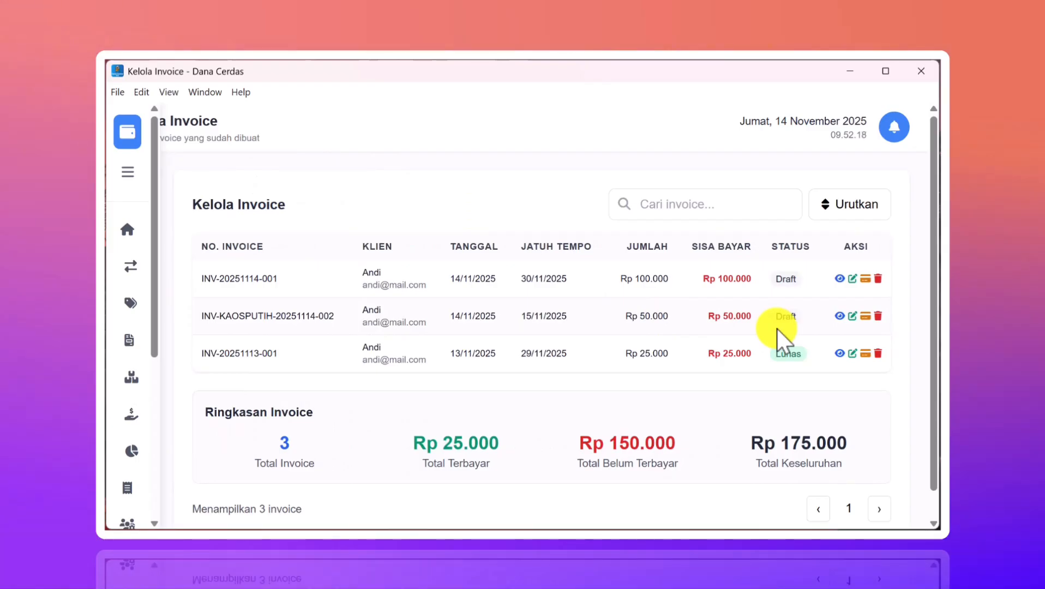
pyautogui.click(839, 316)
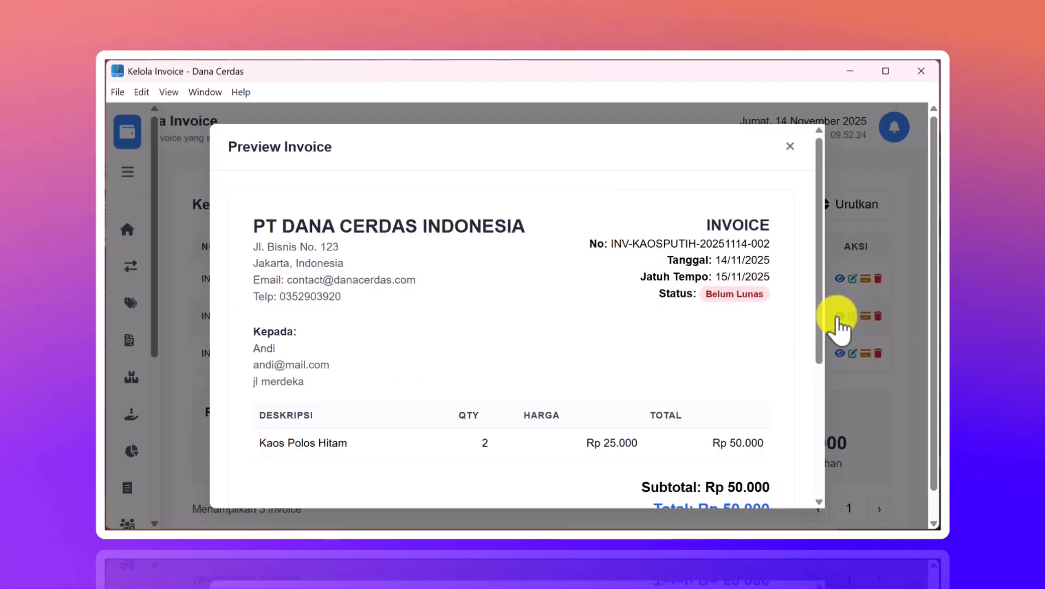
pyautogui.scroll(-4, 611, 331)
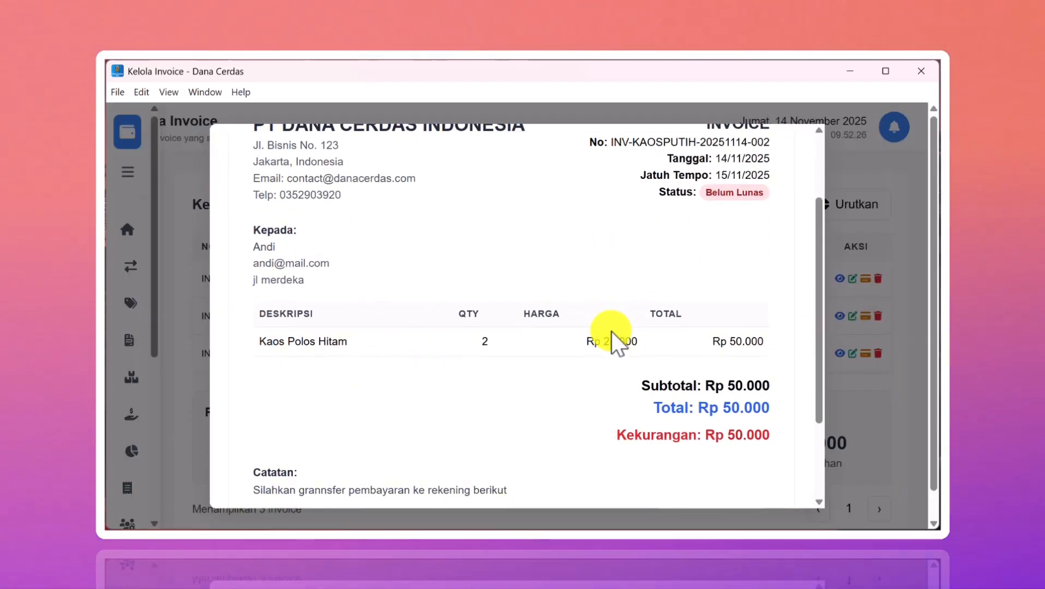
pyautogui.scroll(4, 611, 331)
pyautogui.scroll(-2, 611, 332)
pyautogui.scroll(-4, 611, 331)
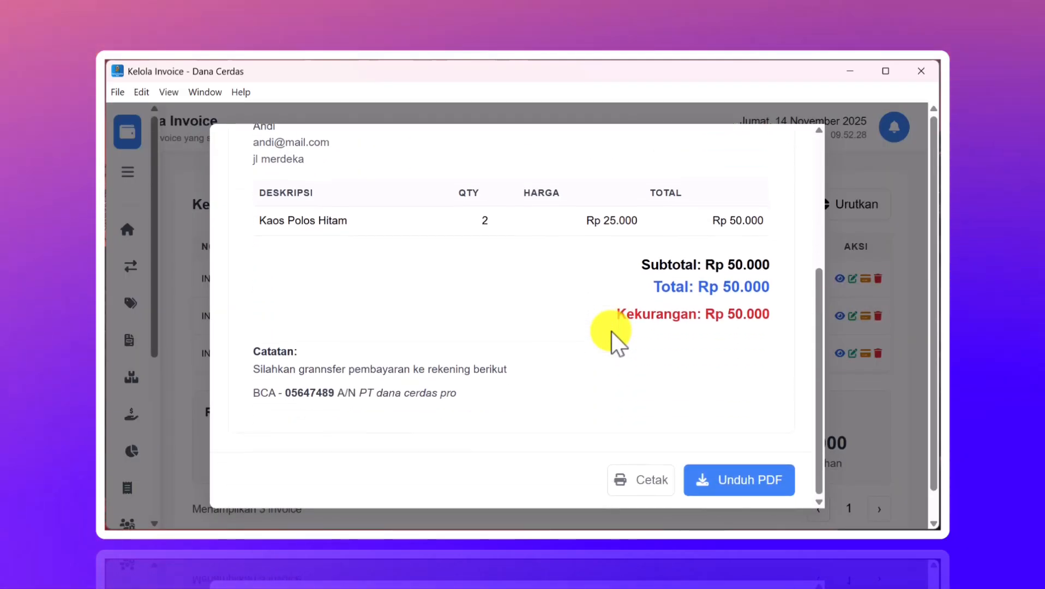
pyautogui.scroll(3, 611, 331)
pyautogui.scroll(-3, 612, 332)
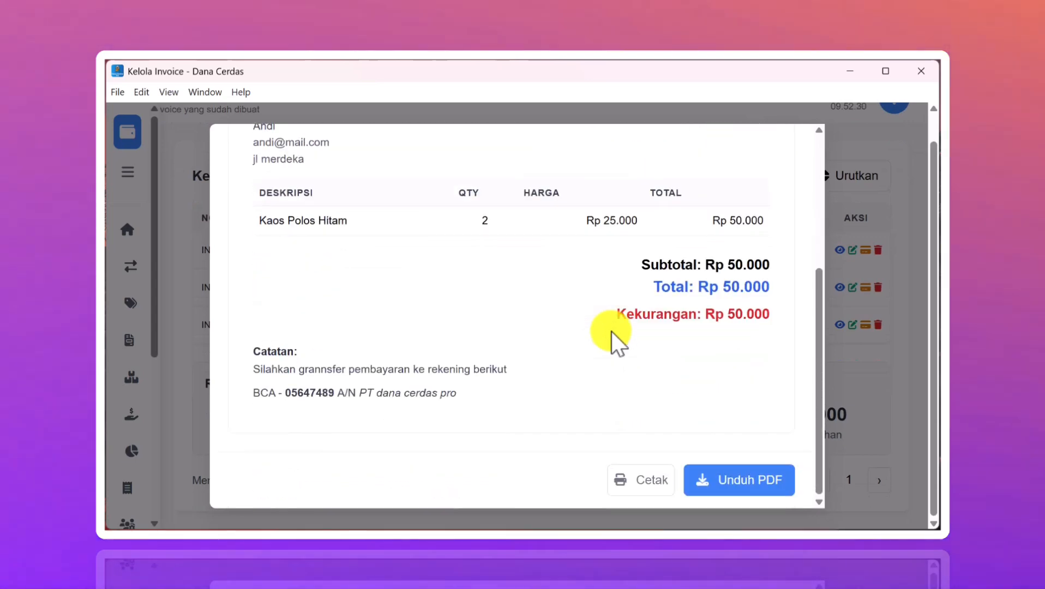
pyautogui.click(717, 487)
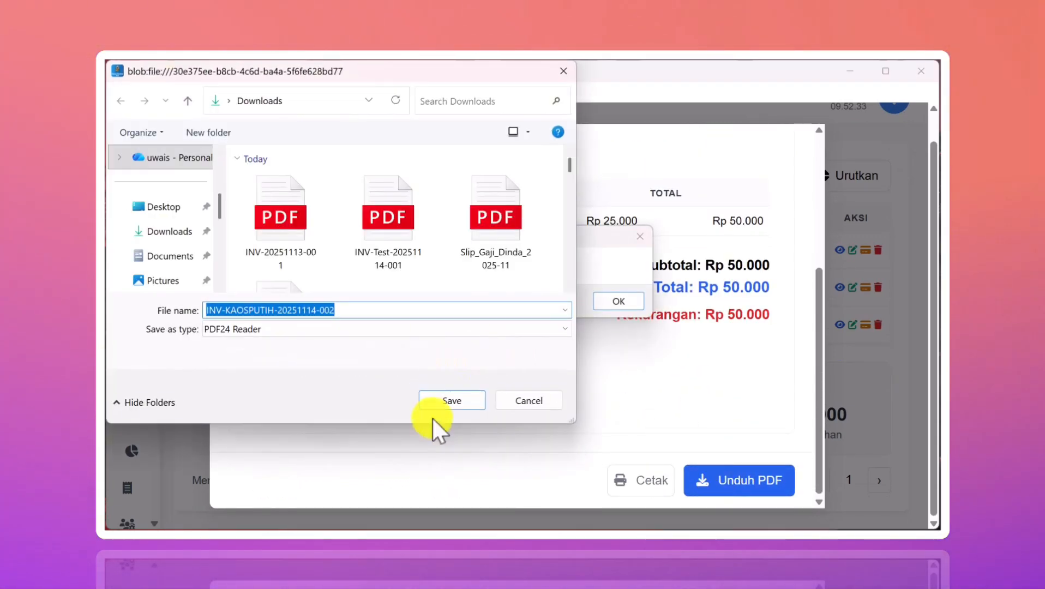
pyautogui.click(455, 399)
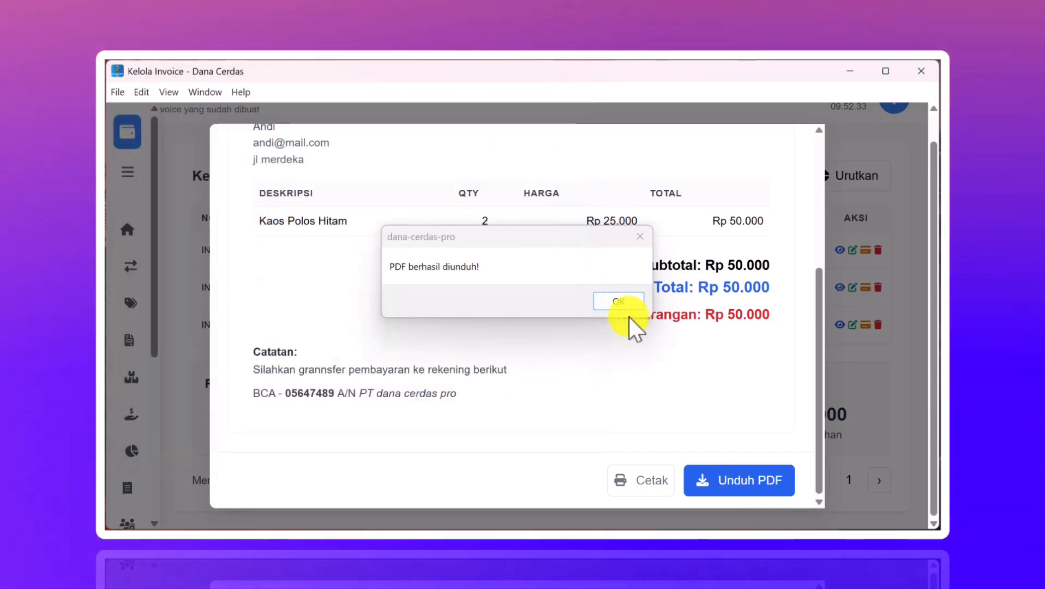
pyautogui.click(614, 302)
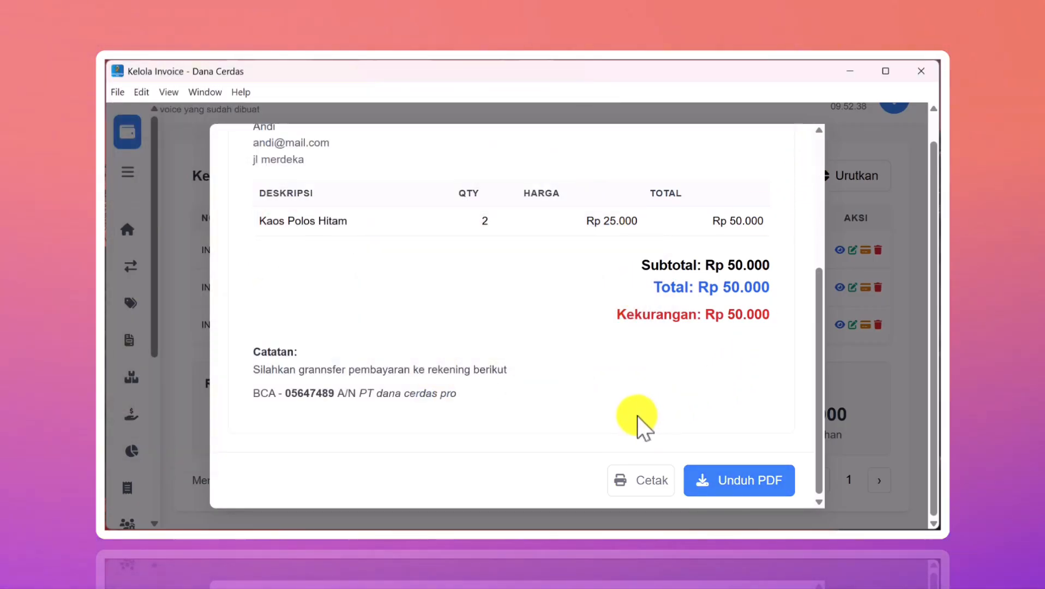
pyautogui.scroll(5, 676, 320)
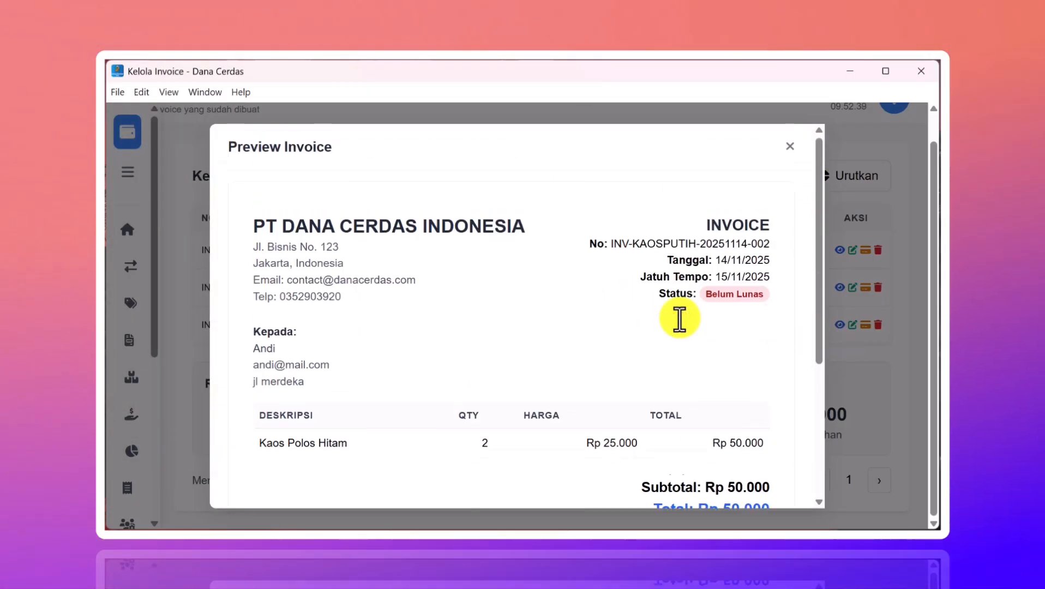
# - Close the invoice preview to return to the Kelola Invoice list
pyautogui.click(788, 147)
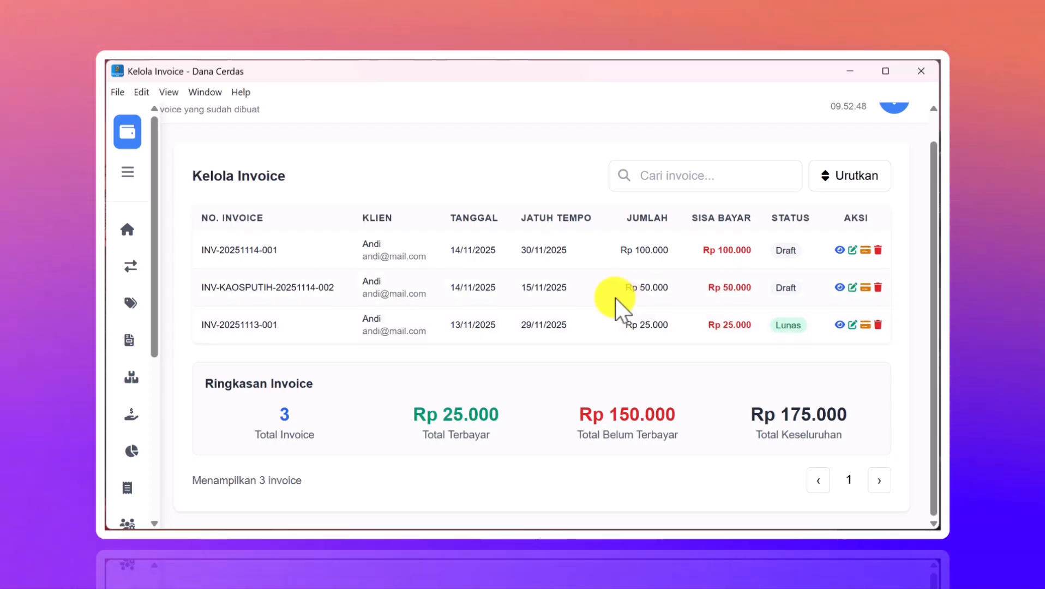
pyautogui.scroll(1, 616, 297)
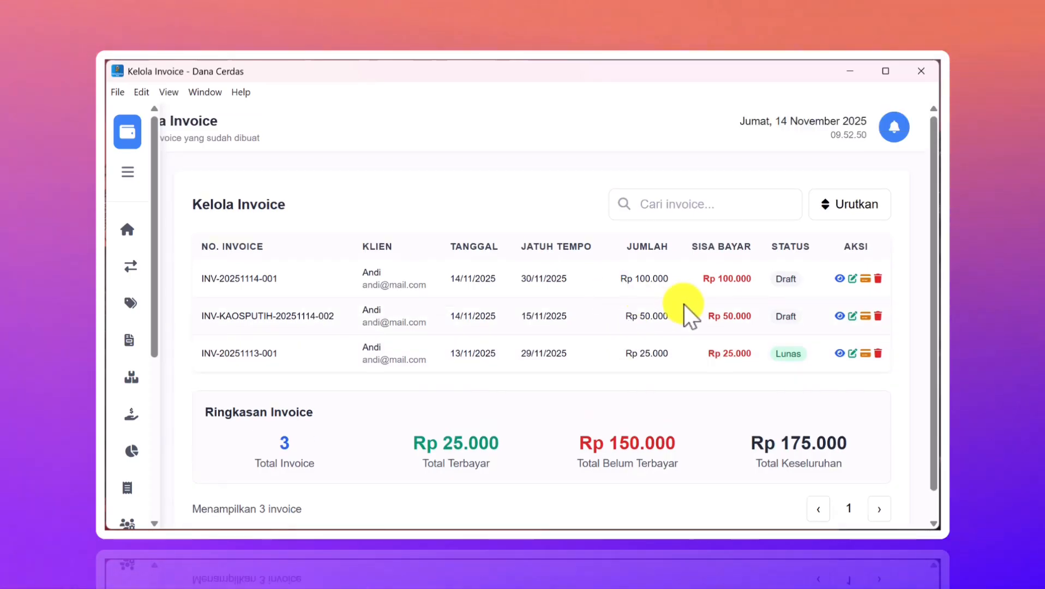
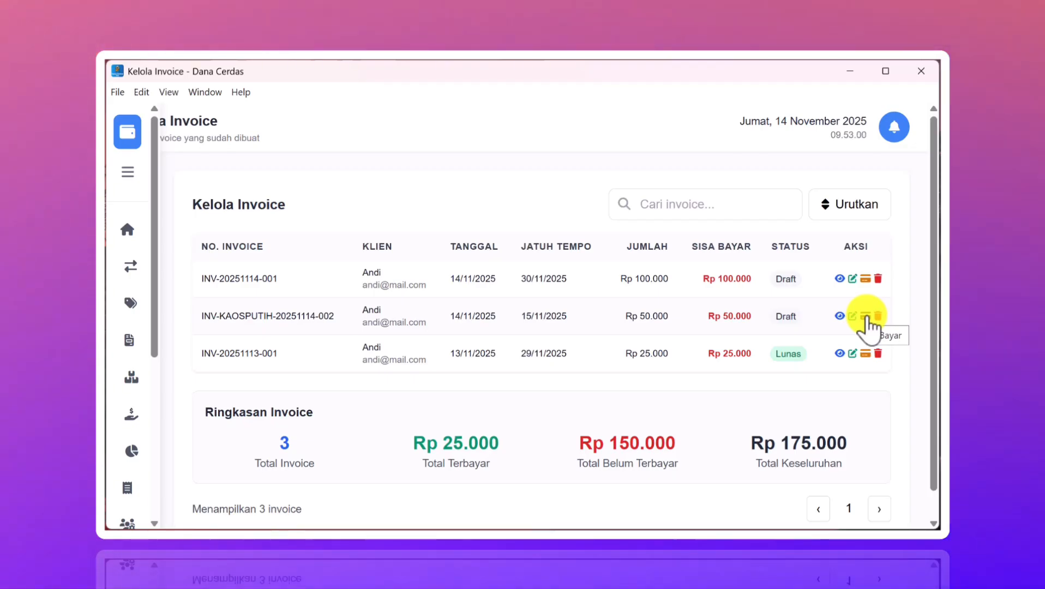
pyautogui.click(866, 316)
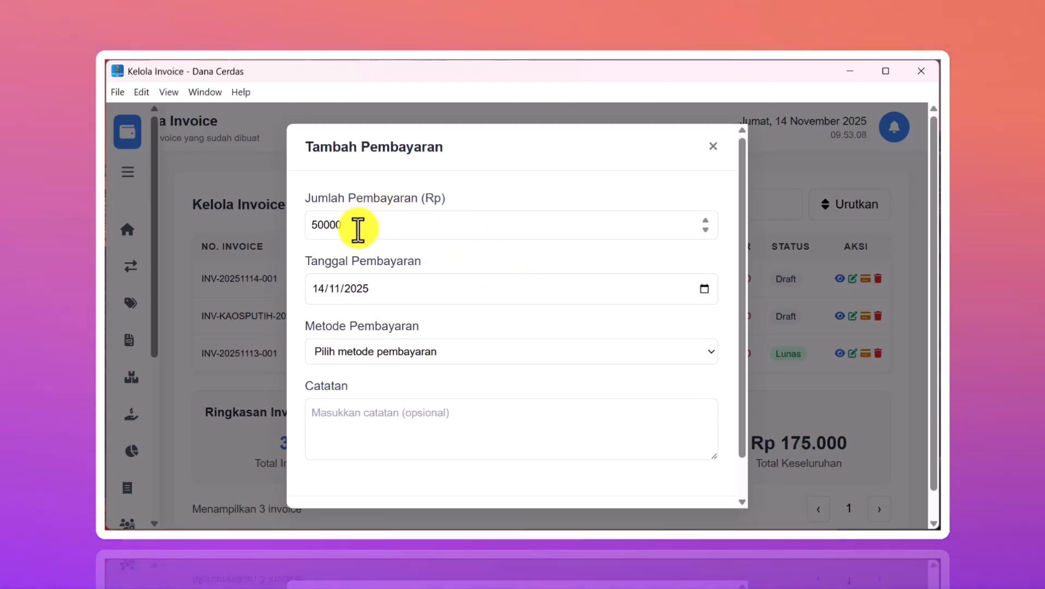
pyautogui.moveTo(816, 523)
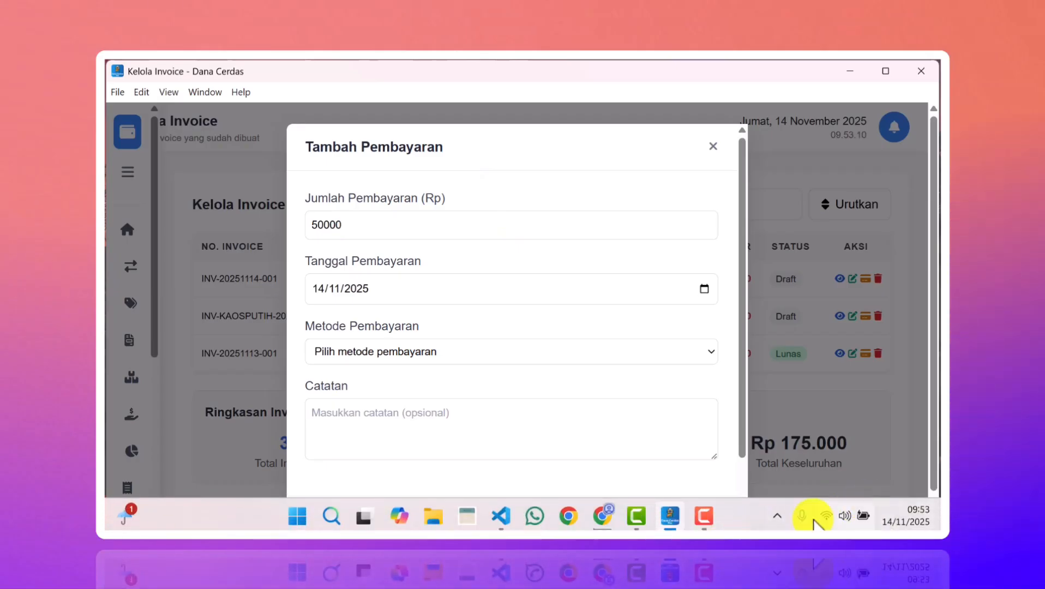
pyautogui.click(744, 528)
pyautogui.click(431, 229)
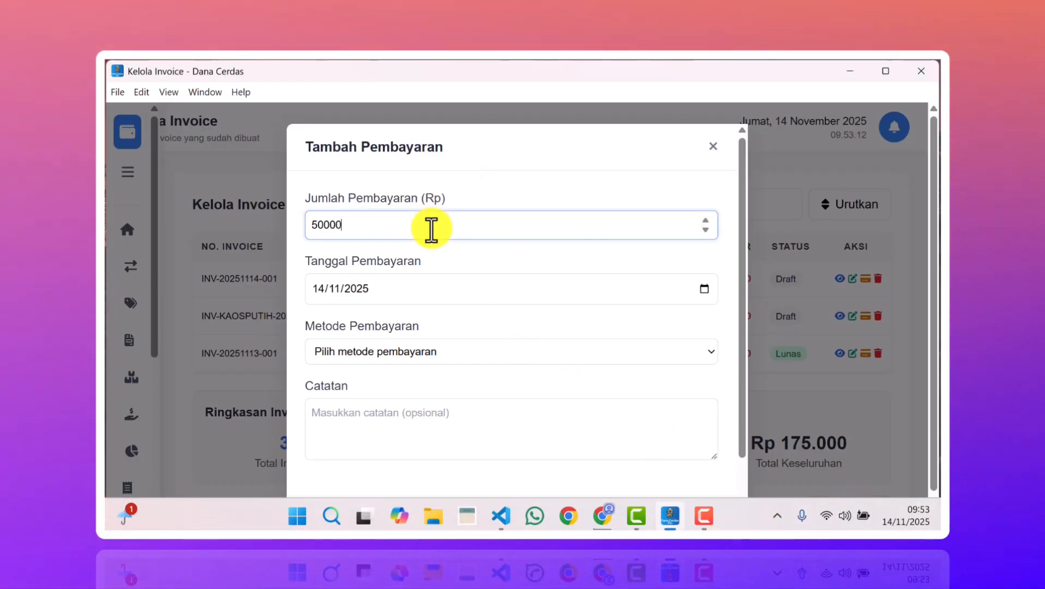
pyautogui.doubleClick(320, 229)
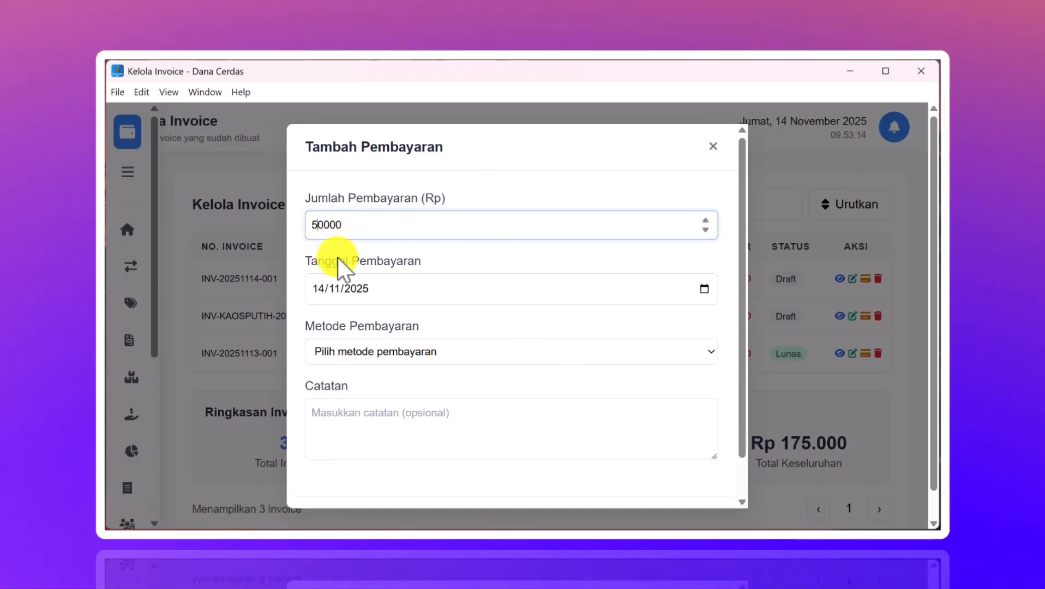
pyautogui.press('Delete')
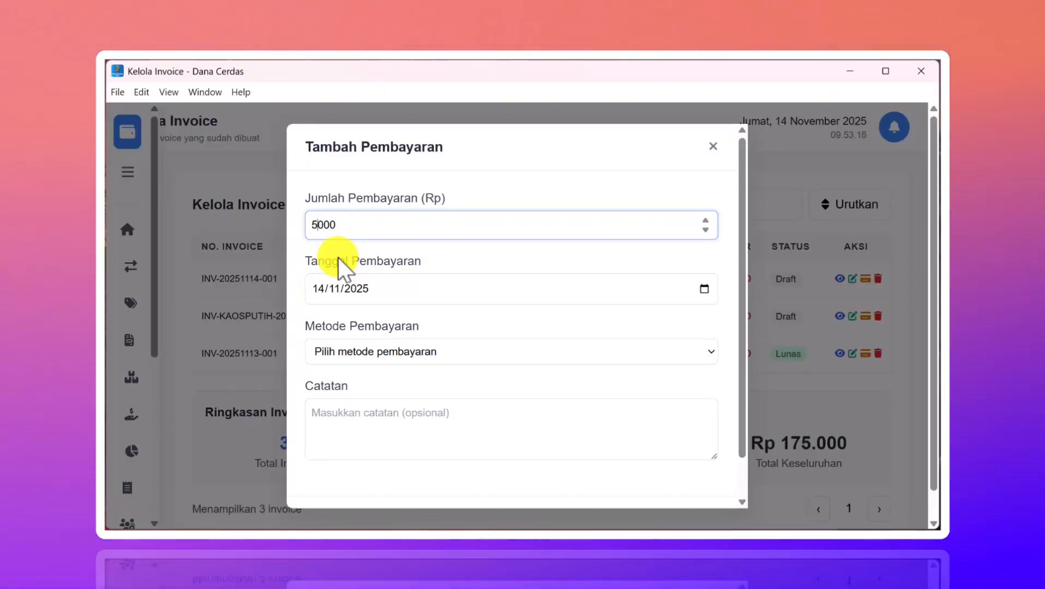
pyautogui.press('BackSpace')
pyautogui.write('25')
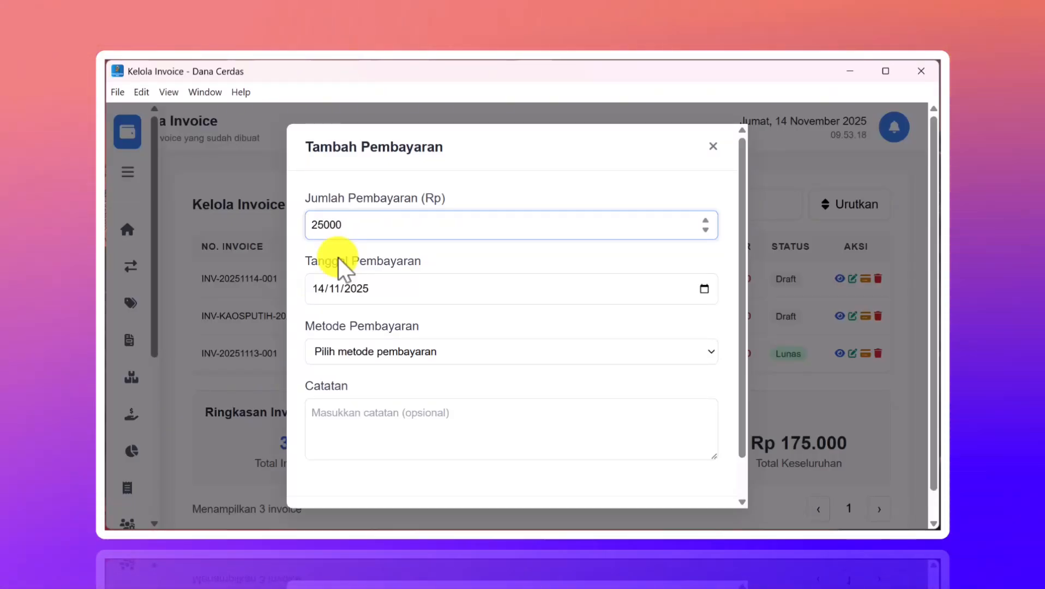
# - Pay by Transfer Bank into the BCA account with the note 'DP 50%', and save
pyautogui.click(542, 353)
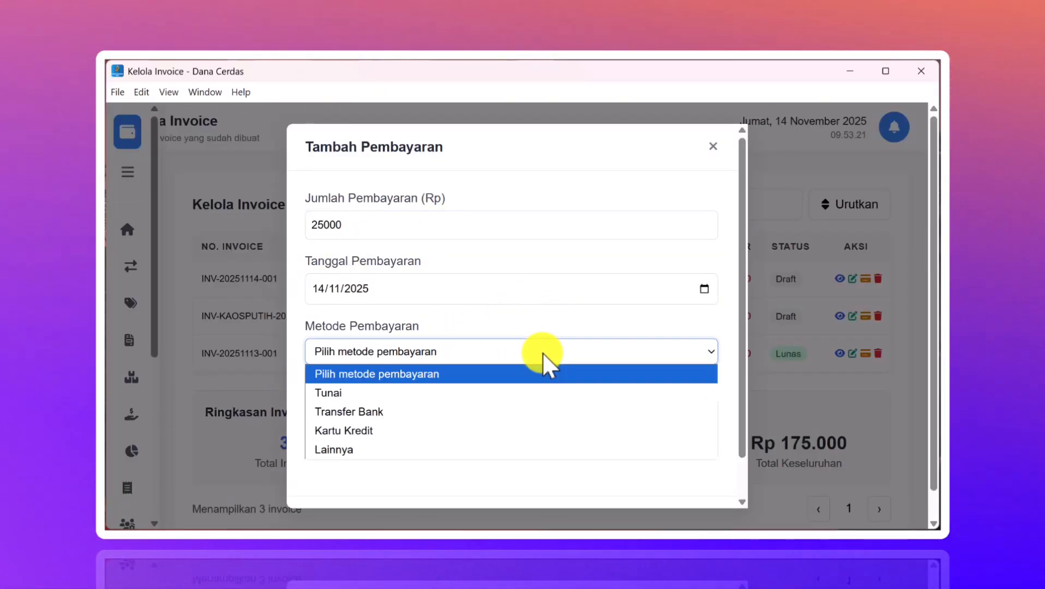
pyautogui.click(396, 417)
pyautogui.click(421, 416)
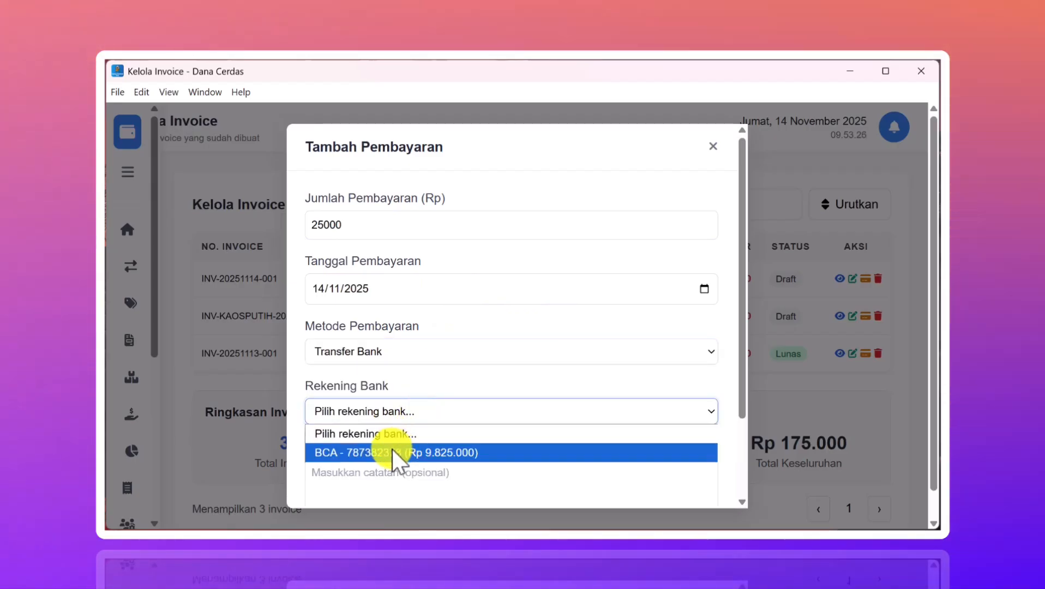
pyautogui.click(391, 450)
pyautogui.click(400, 484)
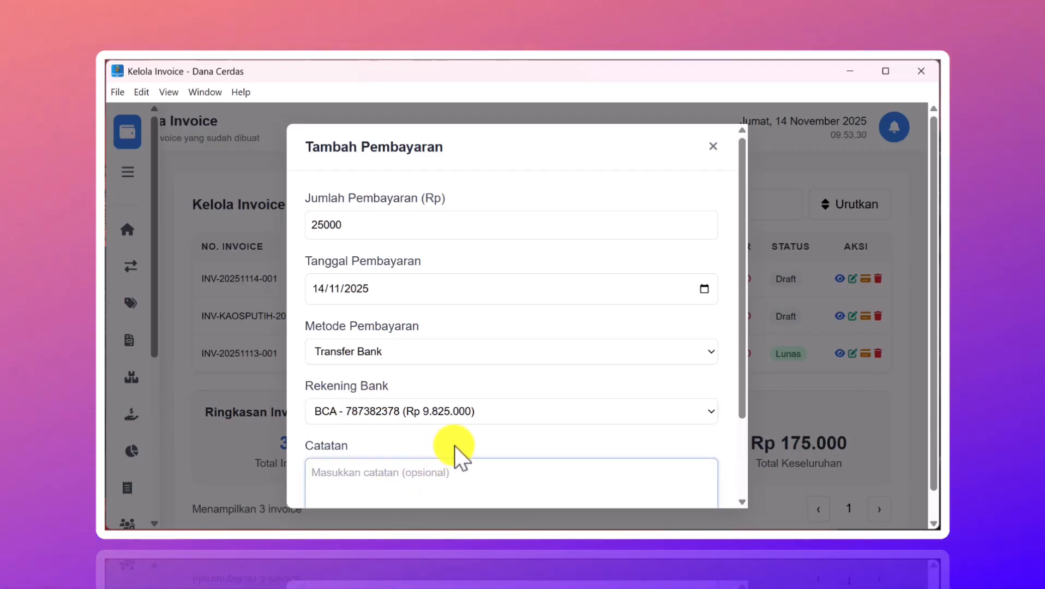
pyautogui.write('DP 5')
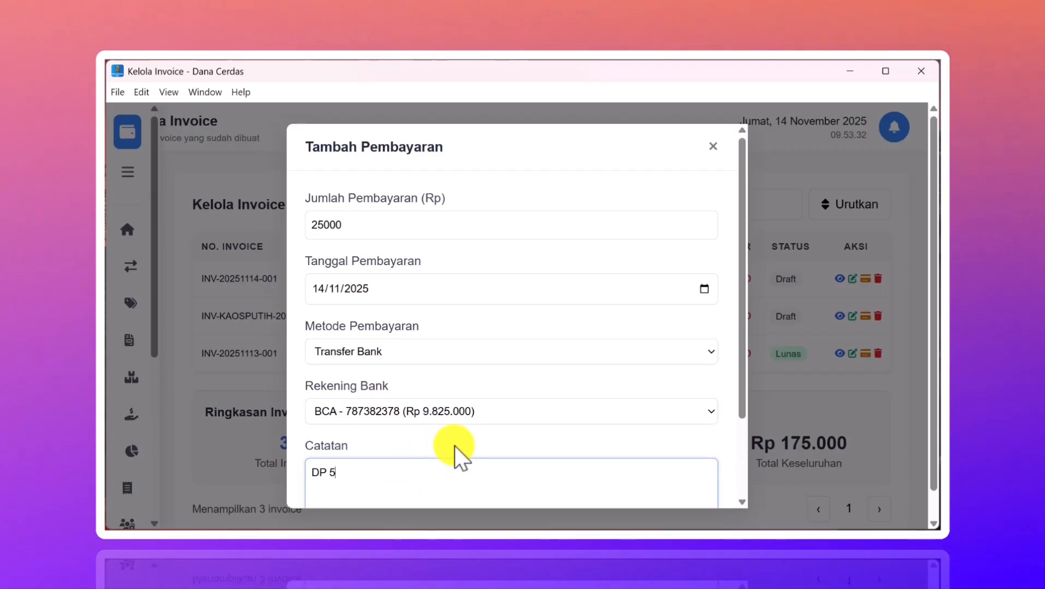
pyautogui.write('0%')
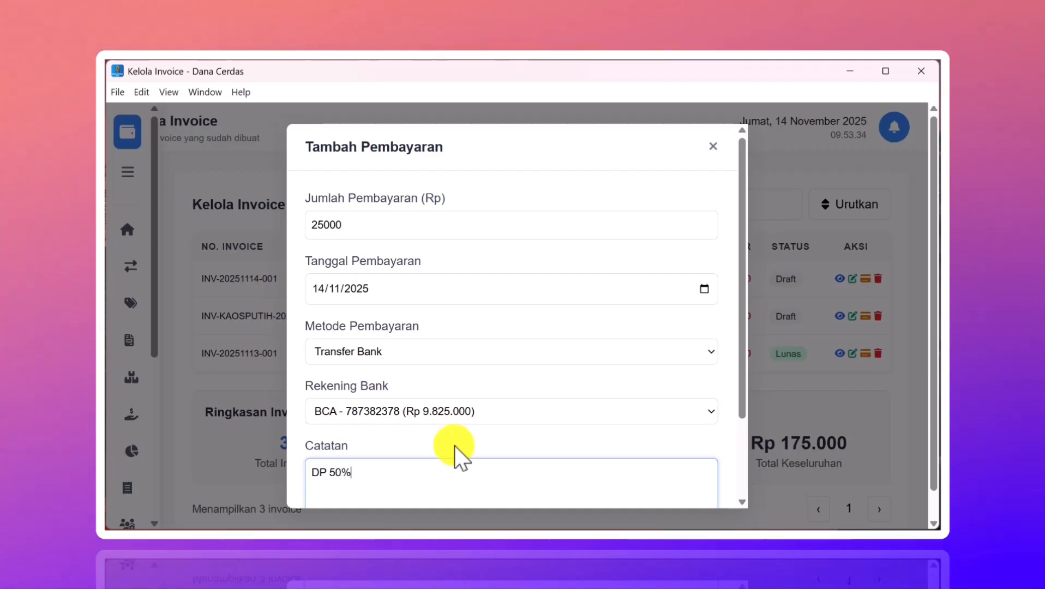
pyautogui.scroll(-2, 604, 323)
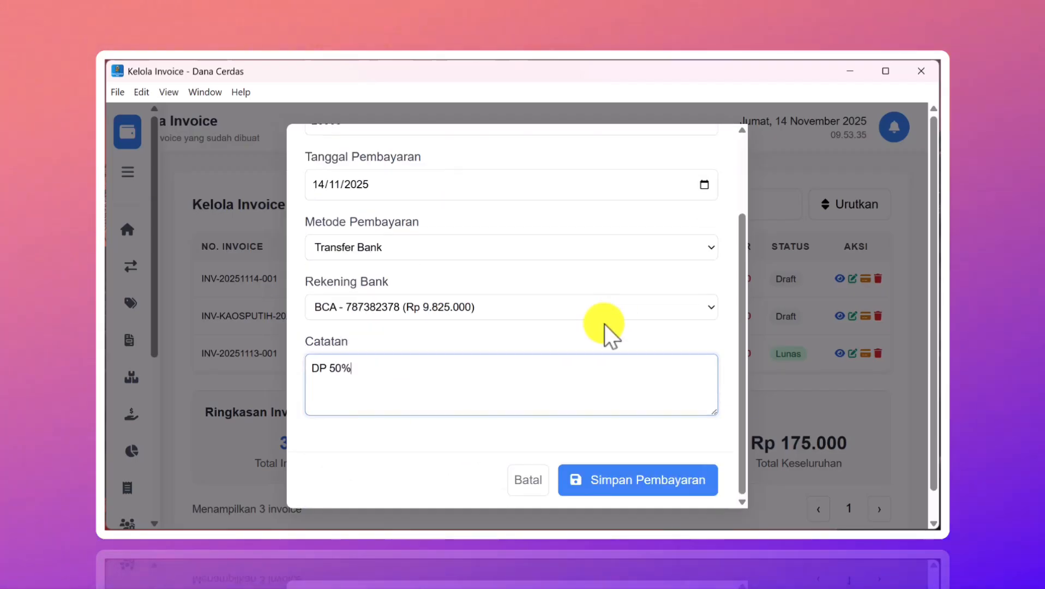
pyautogui.click(597, 482)
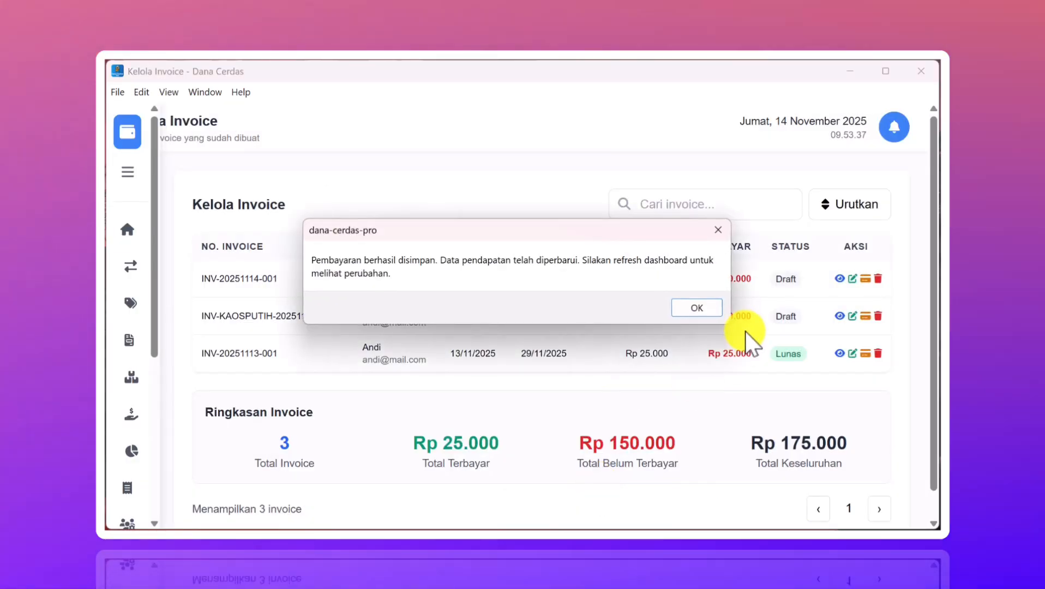
# - Acknowledge the payment-saved alert and scroll through the updated invoice list
pyautogui.click(703, 305)
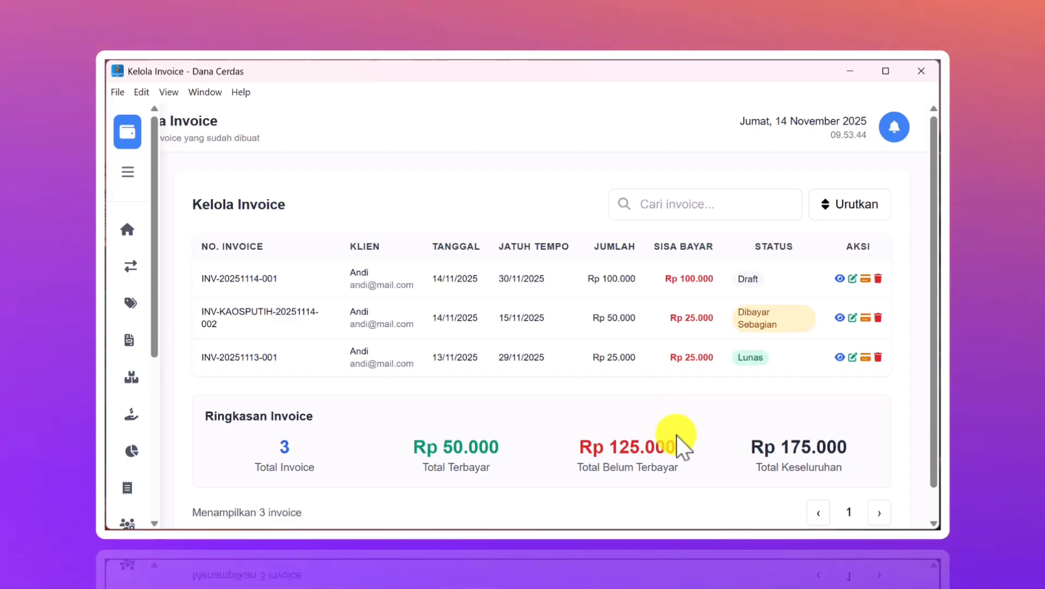
pyautogui.scroll(-1, 675, 435)
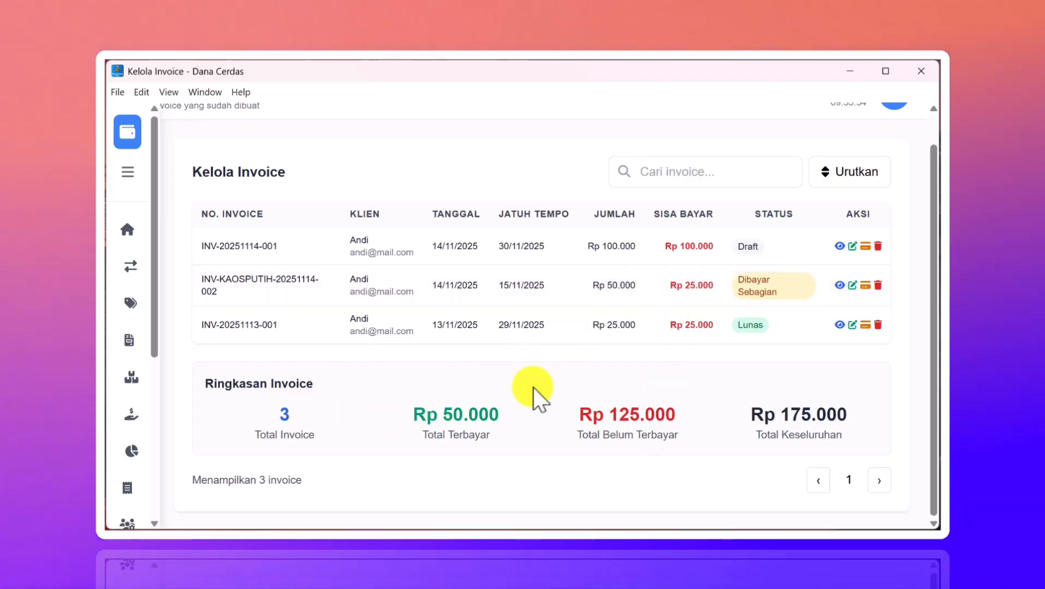
pyautogui.scroll(1, 533, 387)
pyautogui.scroll(-1, 562, 384)
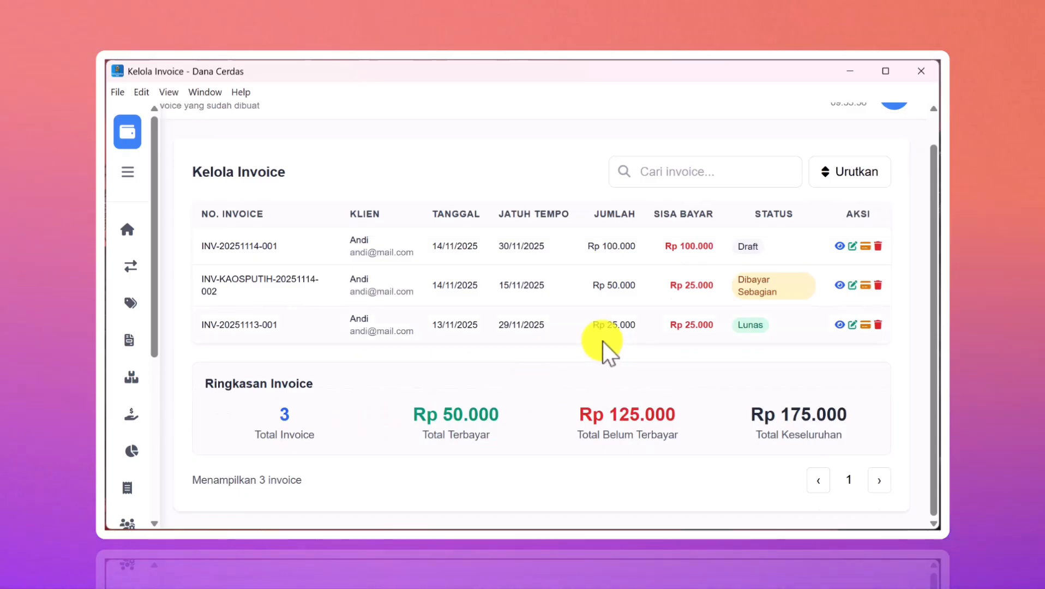
# - Go to the Data Karyawan page under SDM & Payroll in the sidebar
pyautogui.click(127, 171)
pyautogui.scroll(-5, 274, 327)
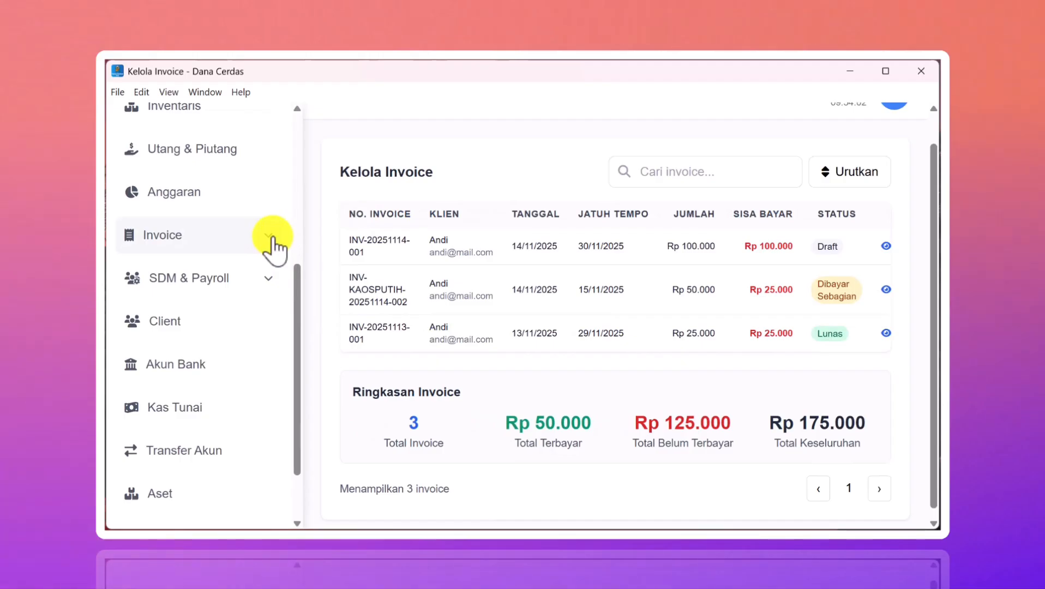
pyautogui.click(272, 242)
pyautogui.click(273, 244)
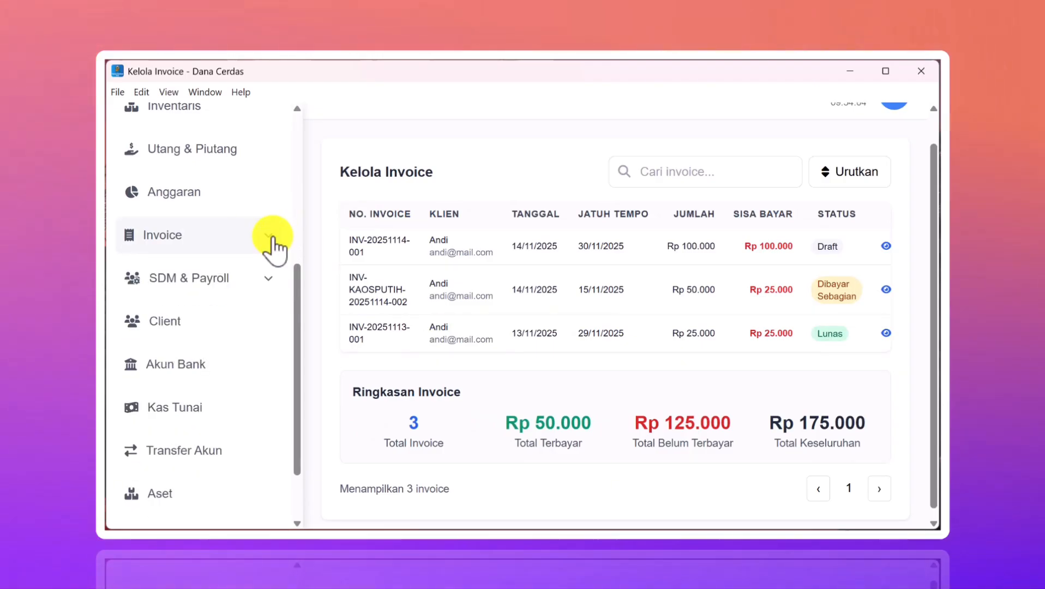
pyautogui.click(271, 283)
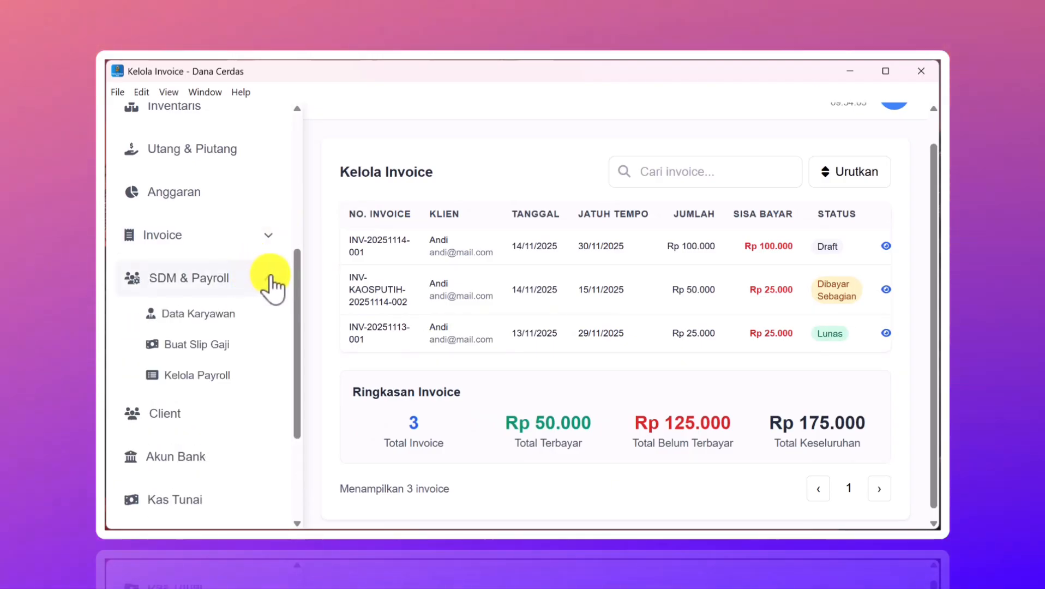
pyautogui.click(210, 313)
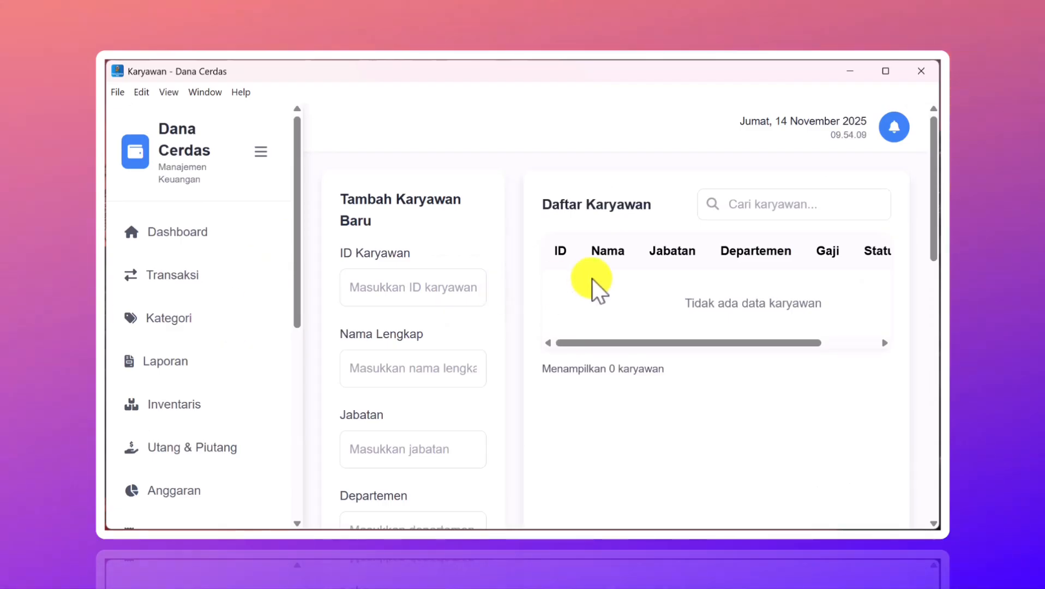
# - Enter employee ID CS-001, the employee's full name, and job title CS
pyautogui.scroll(-3, 591, 278)
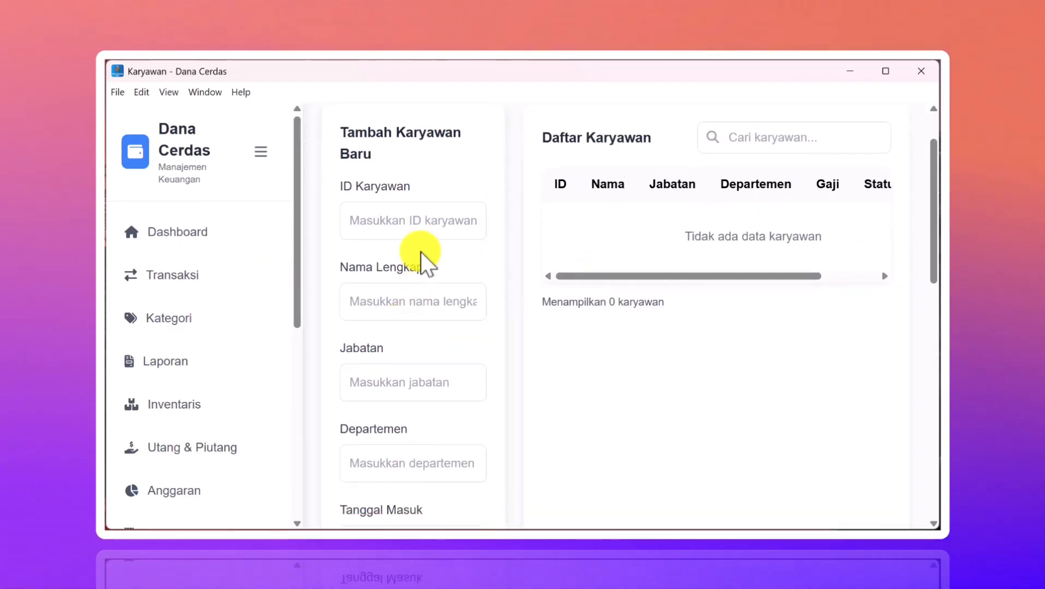
pyautogui.moveTo(672, 522)
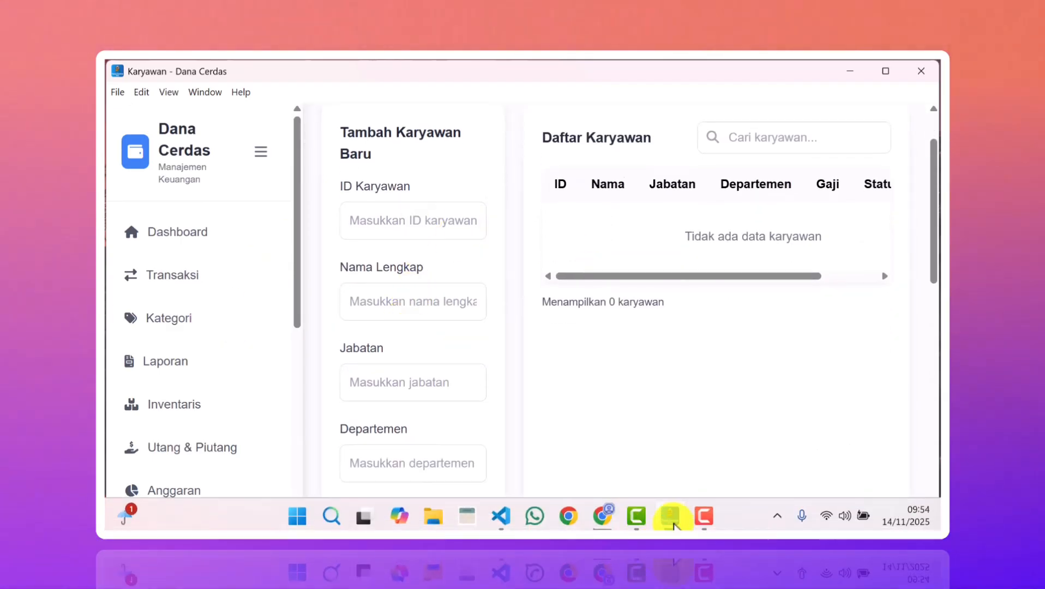
pyautogui.click(729, 524)
pyautogui.click(410, 209)
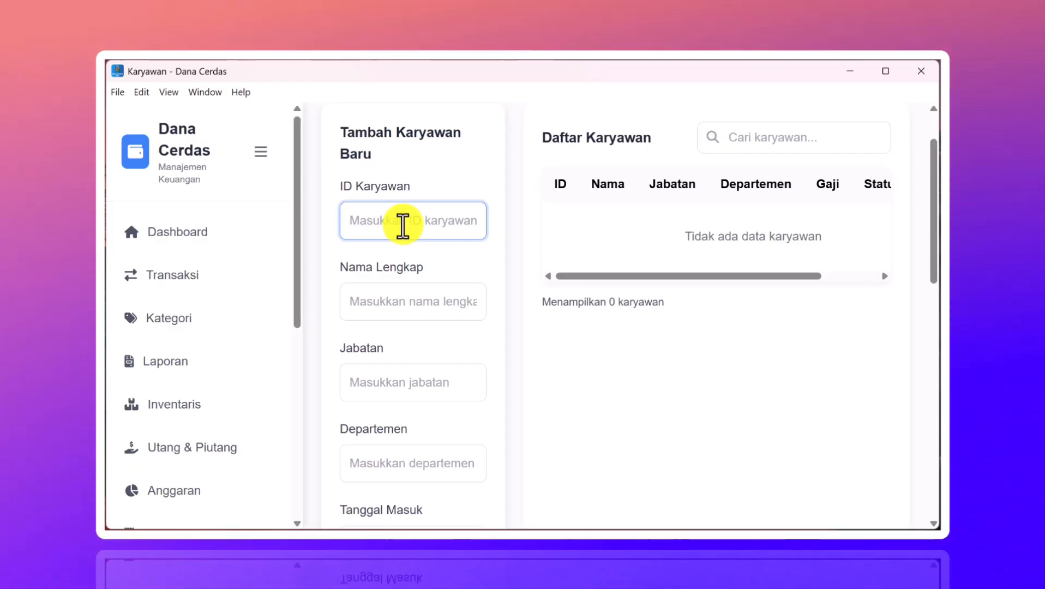
pyautogui.write('CS')
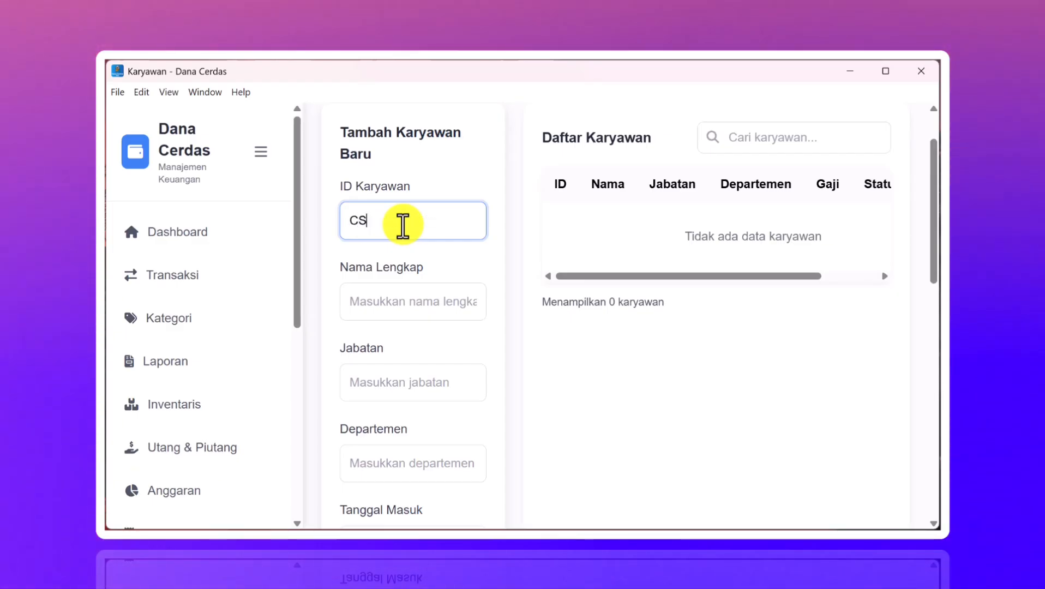
pyautogui.write('-001')
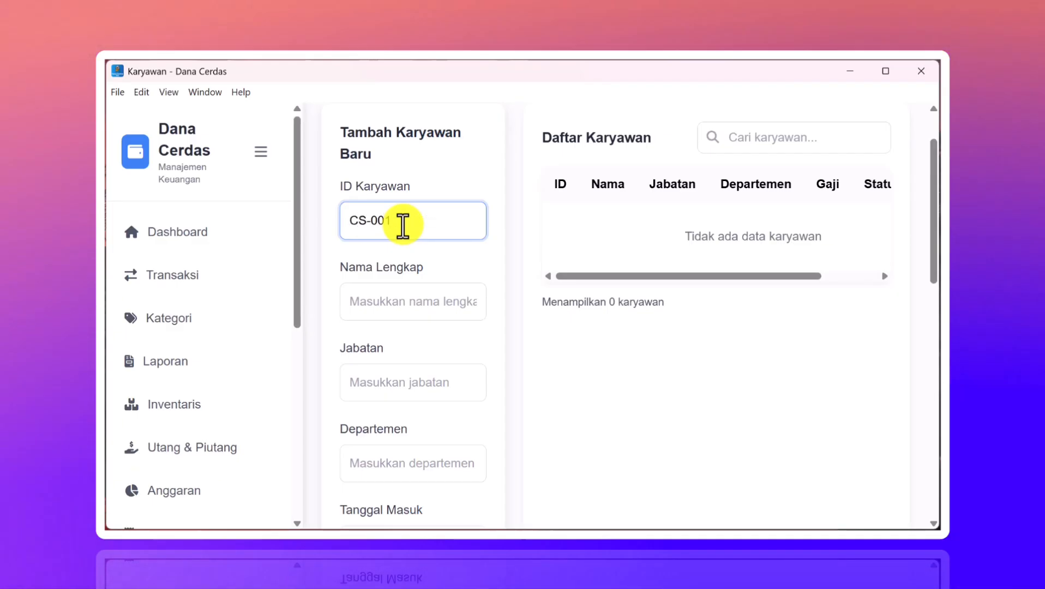
pyautogui.click(389, 303)
pyautogui.write('Dinda')
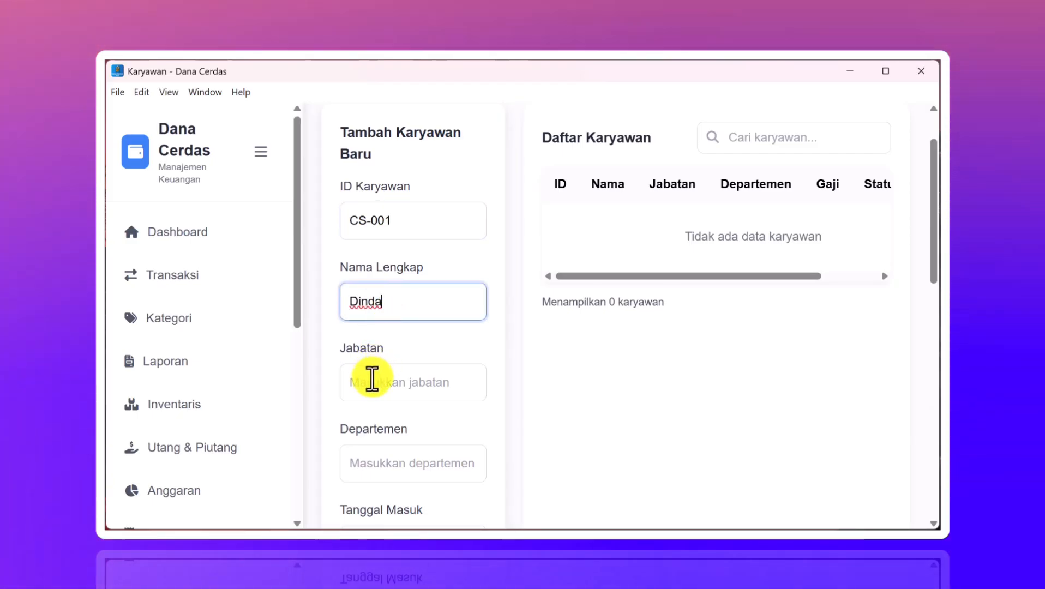
pyautogui.click(371, 382)
pyautogui.write('CS')
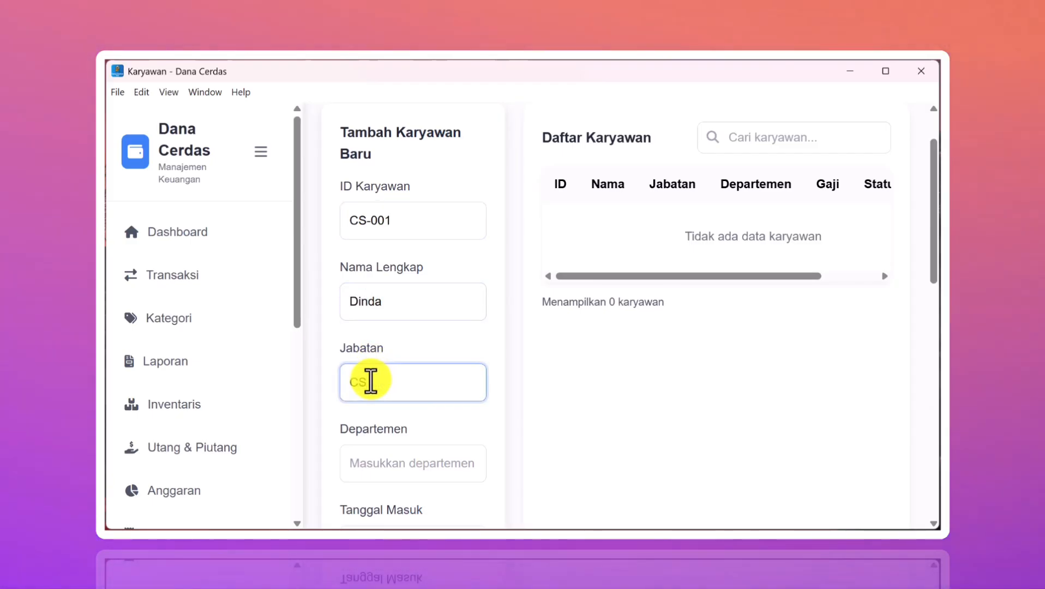
# - Set the start date to 14/11/2025 and the base salary to 2000000
pyautogui.scroll(-4, 371, 382)
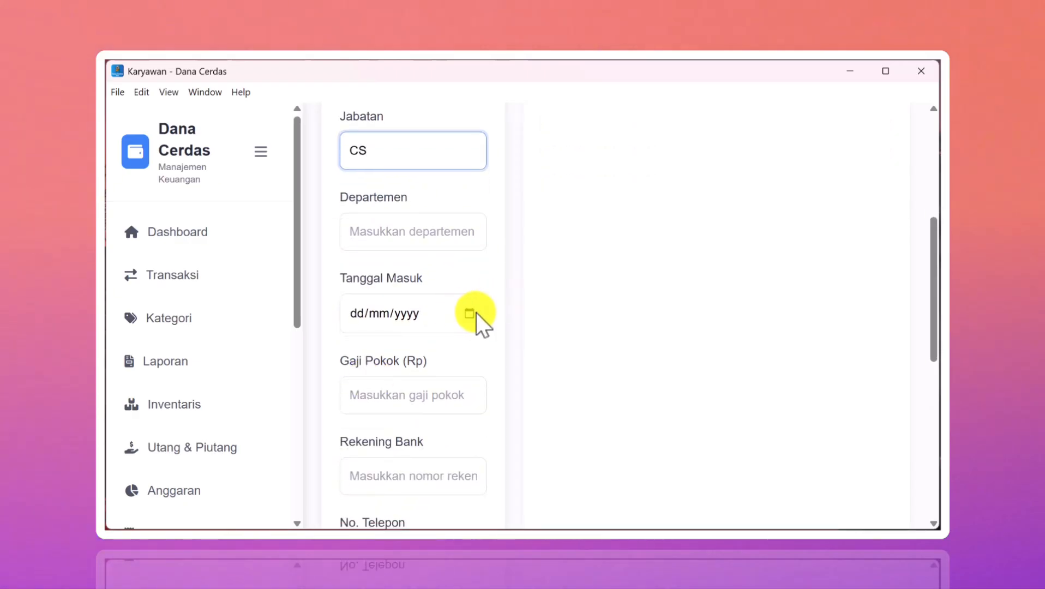
pyautogui.click(472, 313)
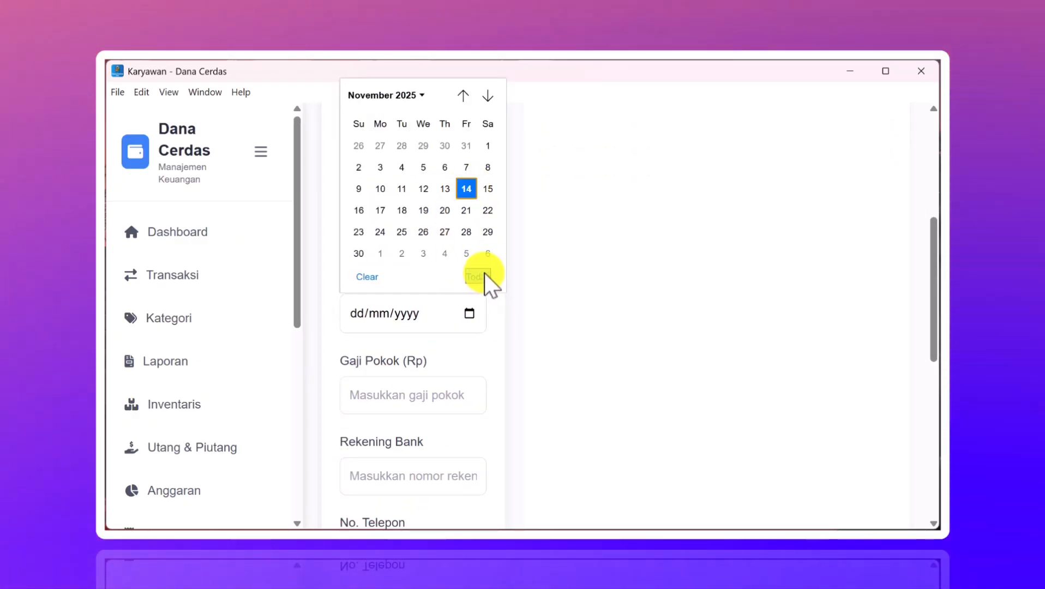
pyautogui.click(484, 274)
pyautogui.scroll(-2, 442, 332)
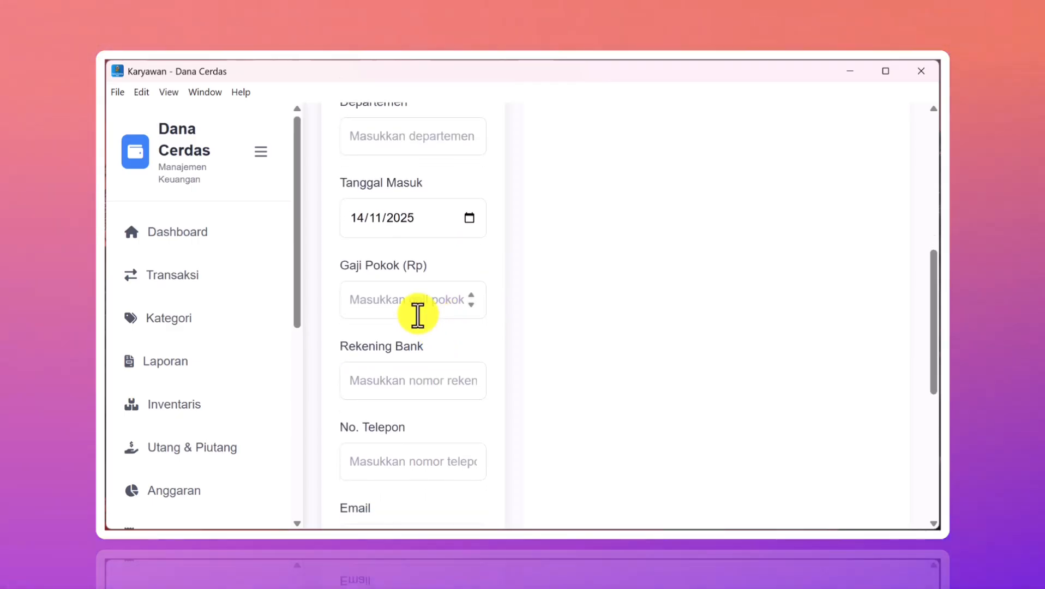
pyautogui.click(418, 316)
pyautogui.write('2')
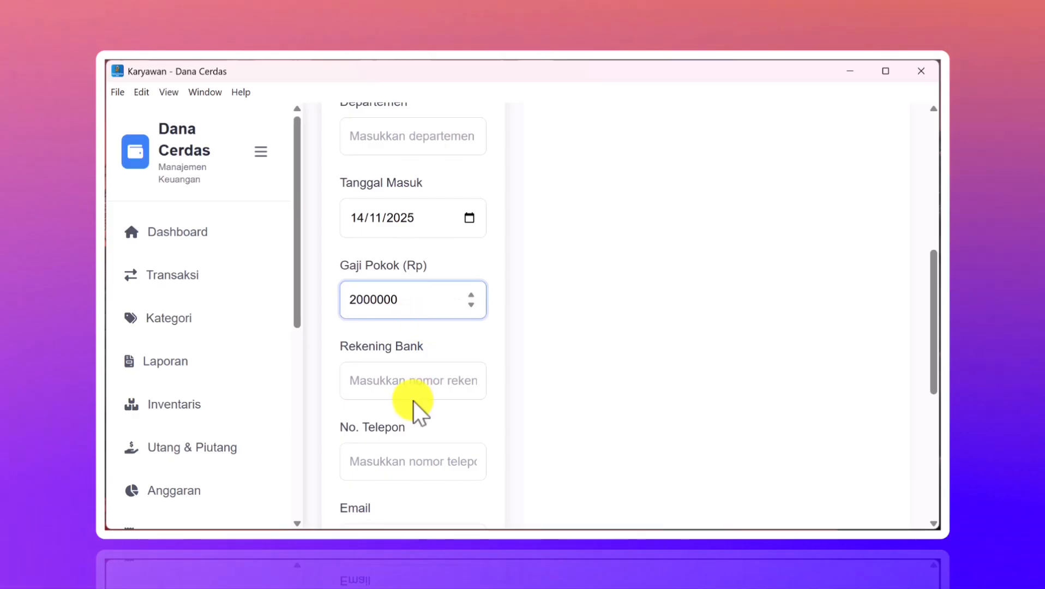
pyautogui.write('000000')
# - Fill in the bank account number, phone number and e-mail, then save the employee
pyautogui.click(418, 379)
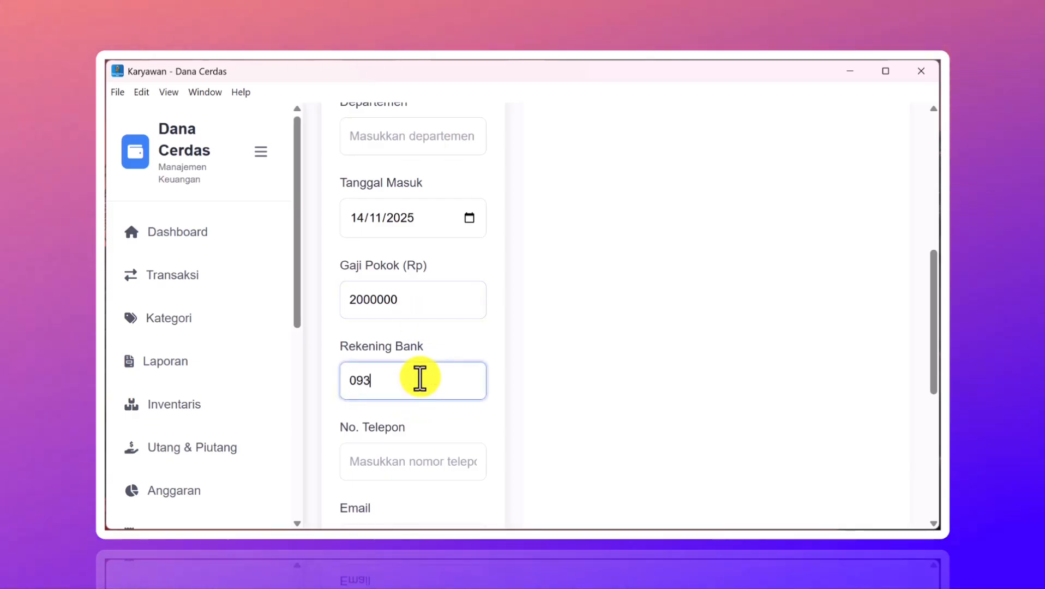
pyautogui.scroll(-3, 420, 377)
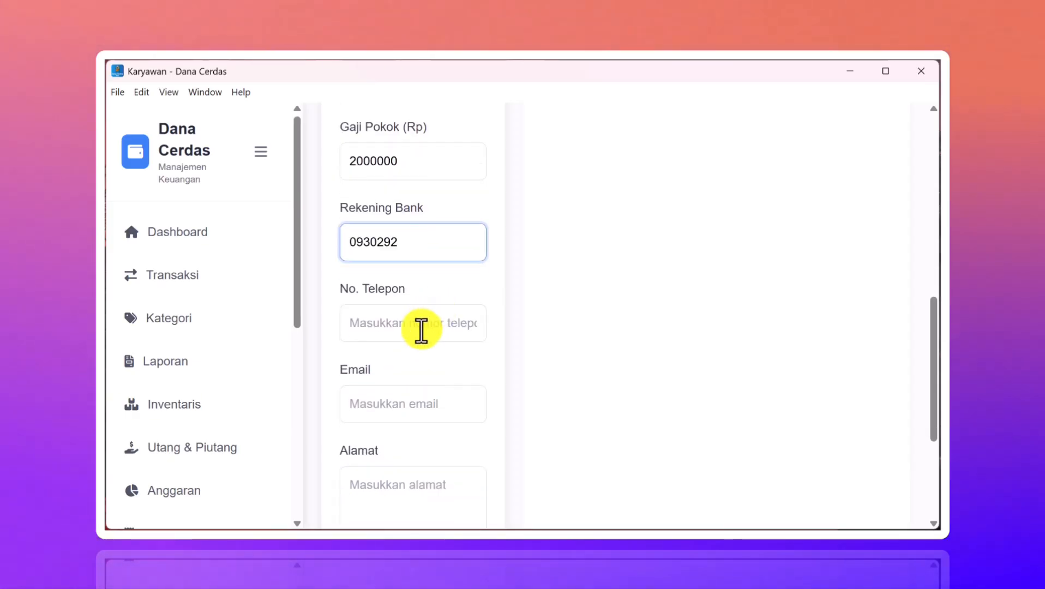
pyautogui.click(421, 330)
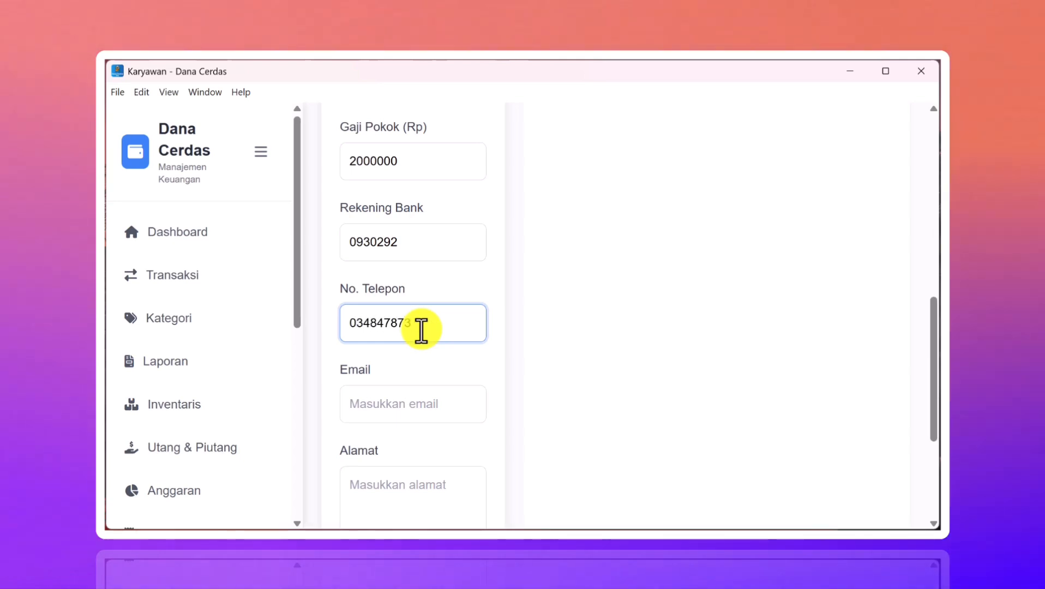
pyautogui.click(420, 403)
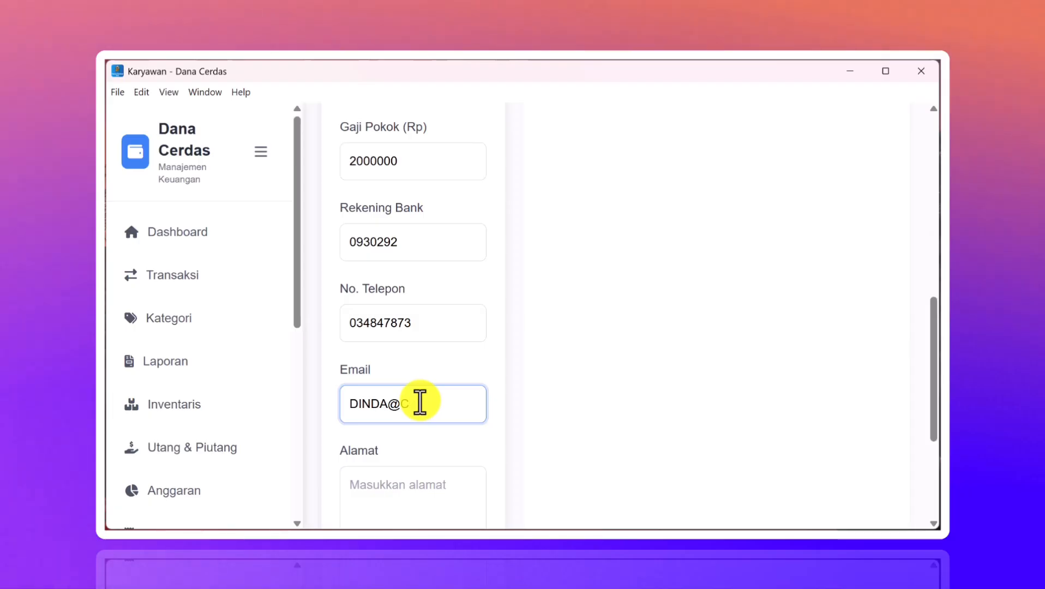
pyautogui.scroll(-4, 420, 402)
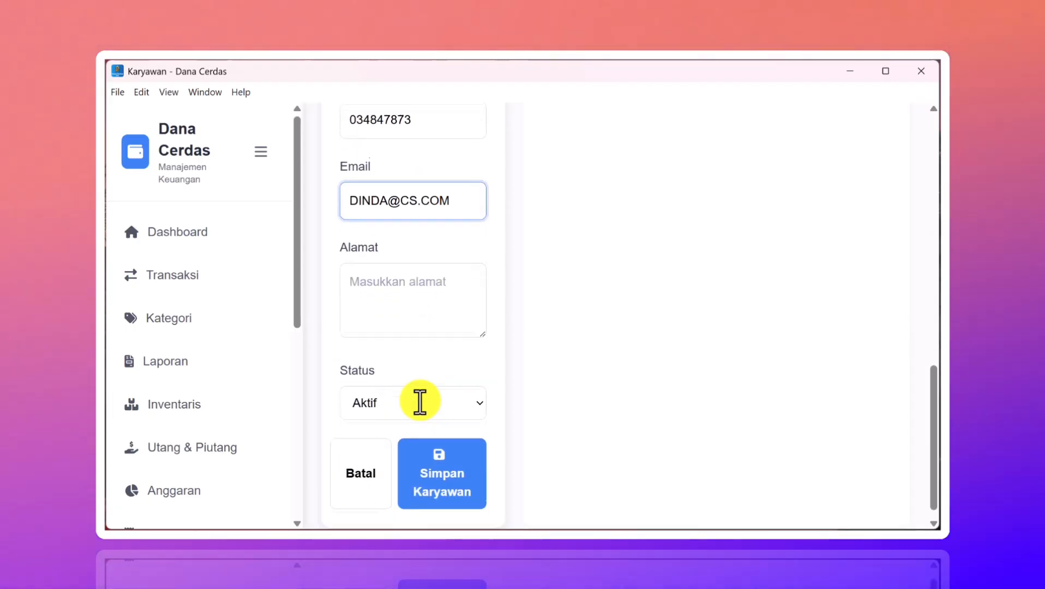
pyautogui.click(434, 465)
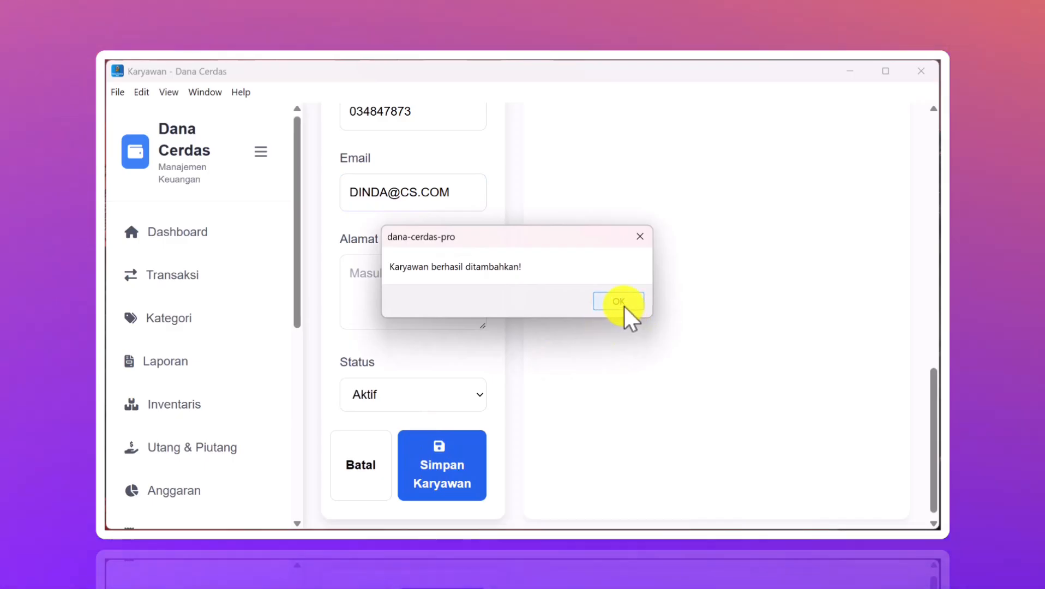
# - Verify the new CS employee appears with a Rp 2.000.000 salary, then expand SDM & Payroll
pyautogui.click(623, 306)
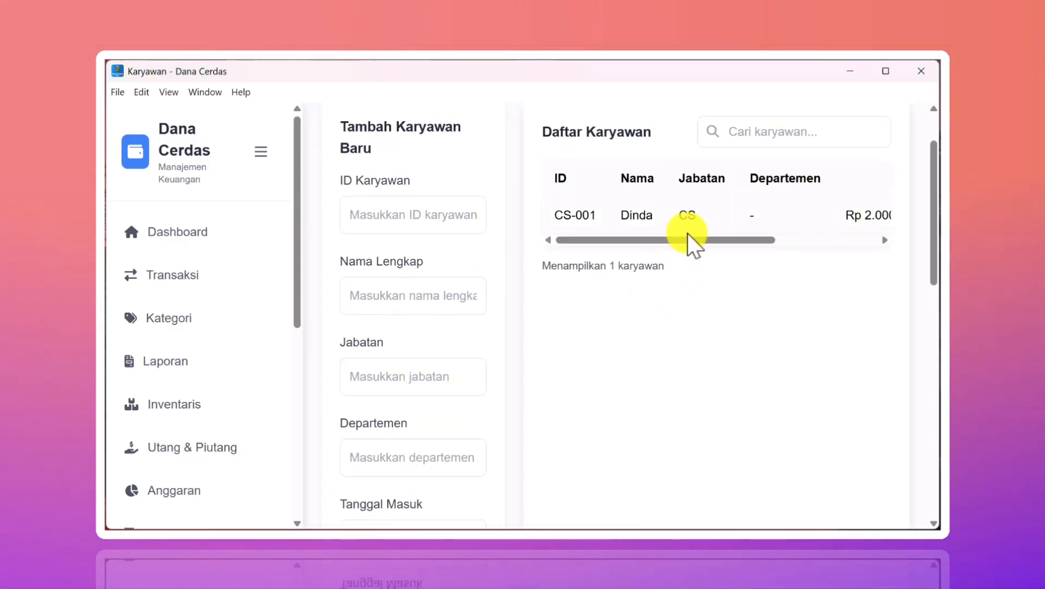
pyautogui.moveTo(687, 233); pyautogui.dragTo(835, 242)
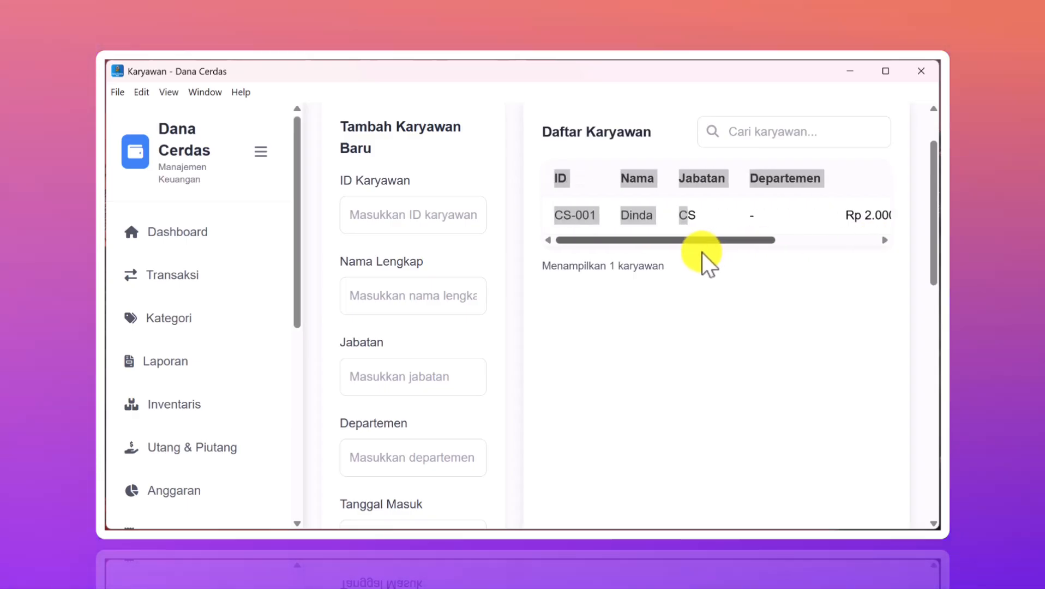
pyautogui.moveTo(703, 252); pyautogui.dragTo(811, 252)
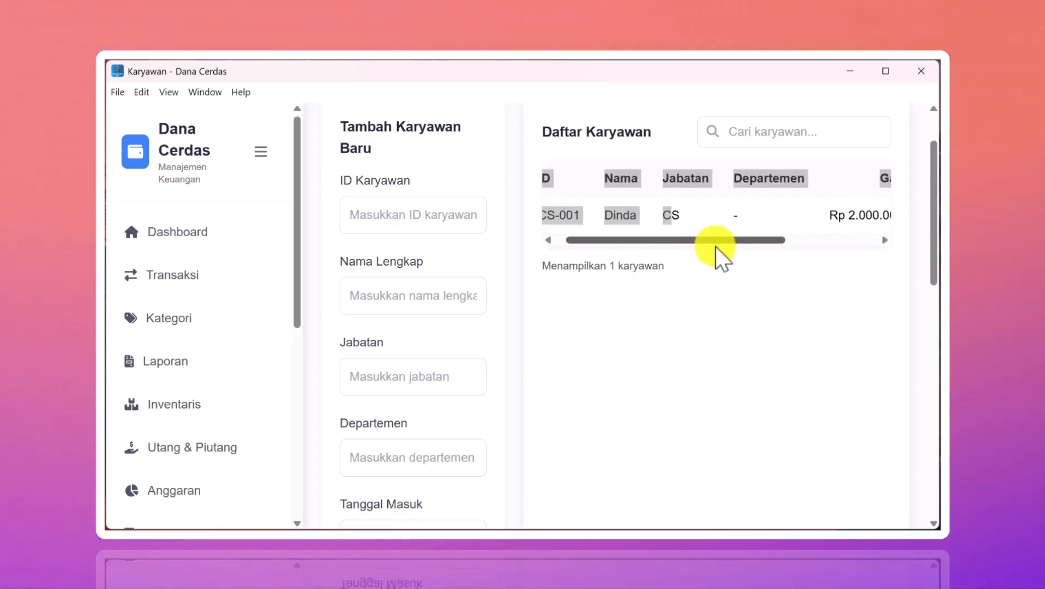
pyautogui.moveTo(716, 252); pyautogui.dragTo(820, 256)
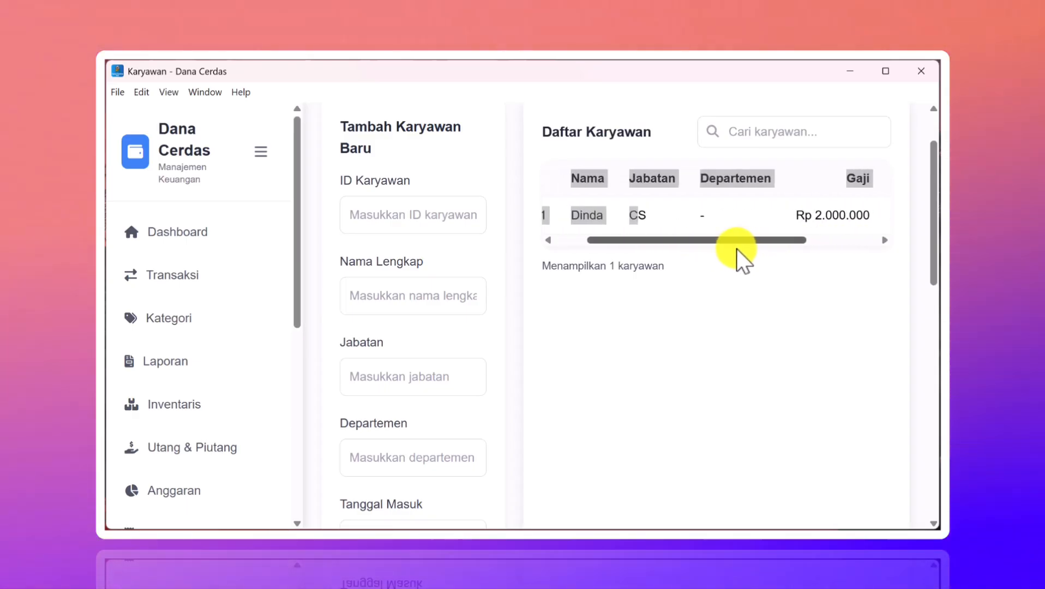
pyautogui.click(647, 351)
pyautogui.scroll(-4, 189, 374)
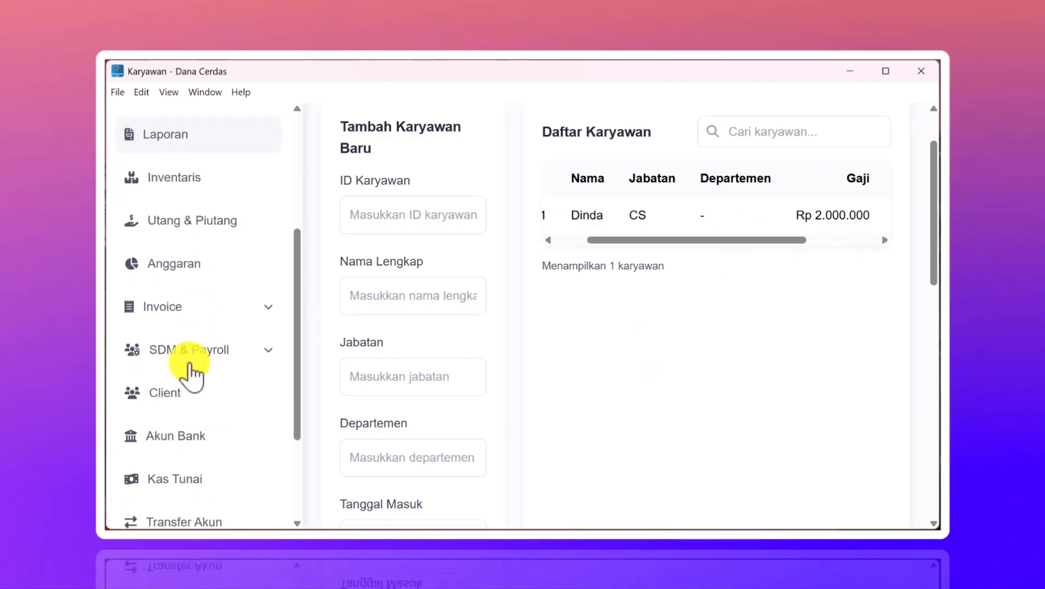
pyautogui.scroll(-2, 190, 373)
pyautogui.click(266, 248)
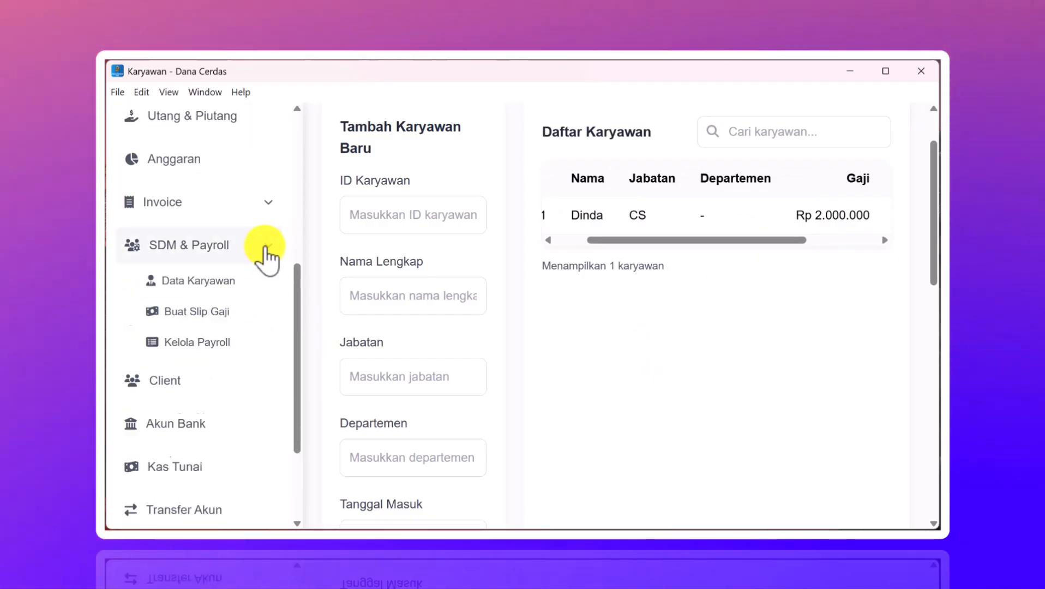
# - Start a new payslip for the only employee with a Rp 2.000.000 base salary
pyautogui.click(176, 312)
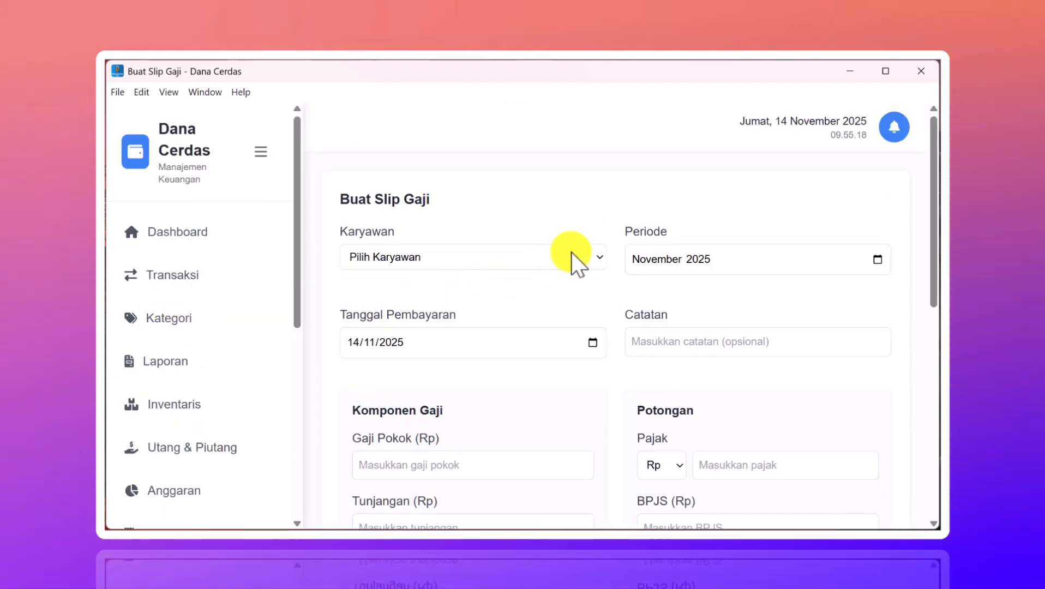
pyautogui.click(572, 254)
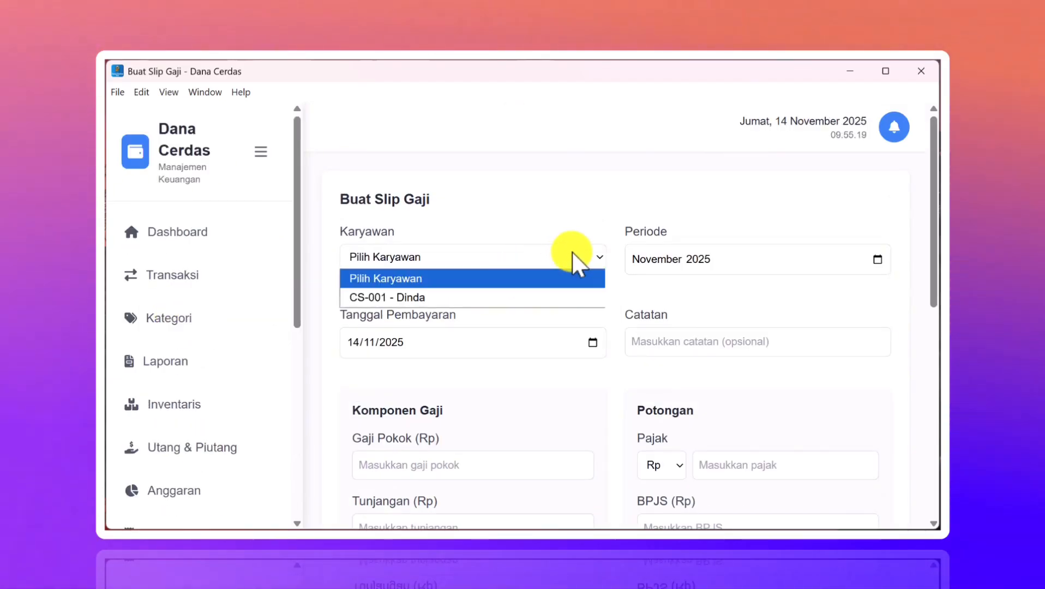
pyautogui.click(462, 297)
pyautogui.scroll(-1, 599, 273)
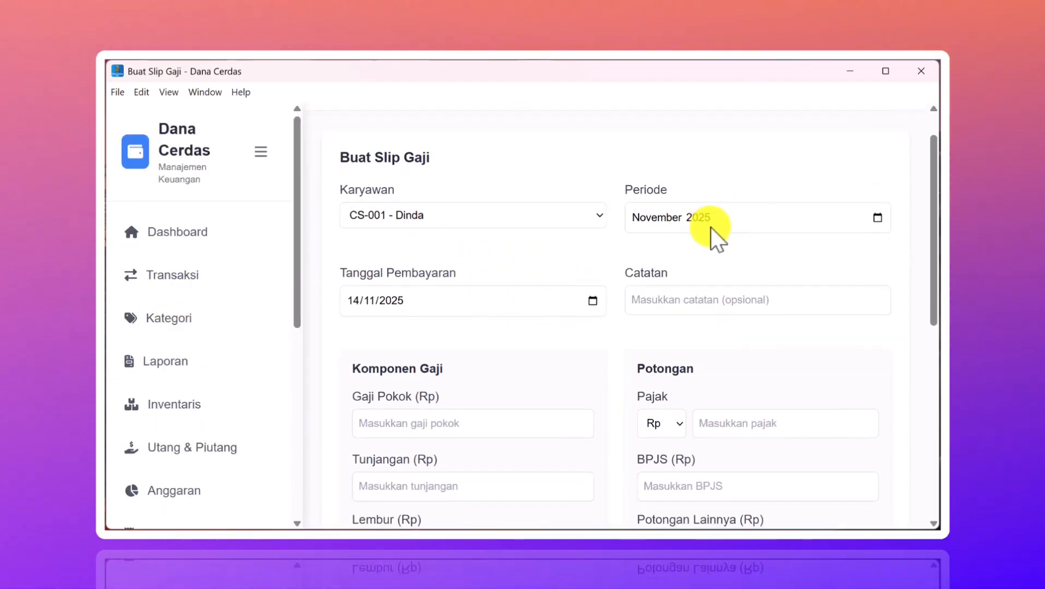
pyautogui.scroll(-2, 602, 263)
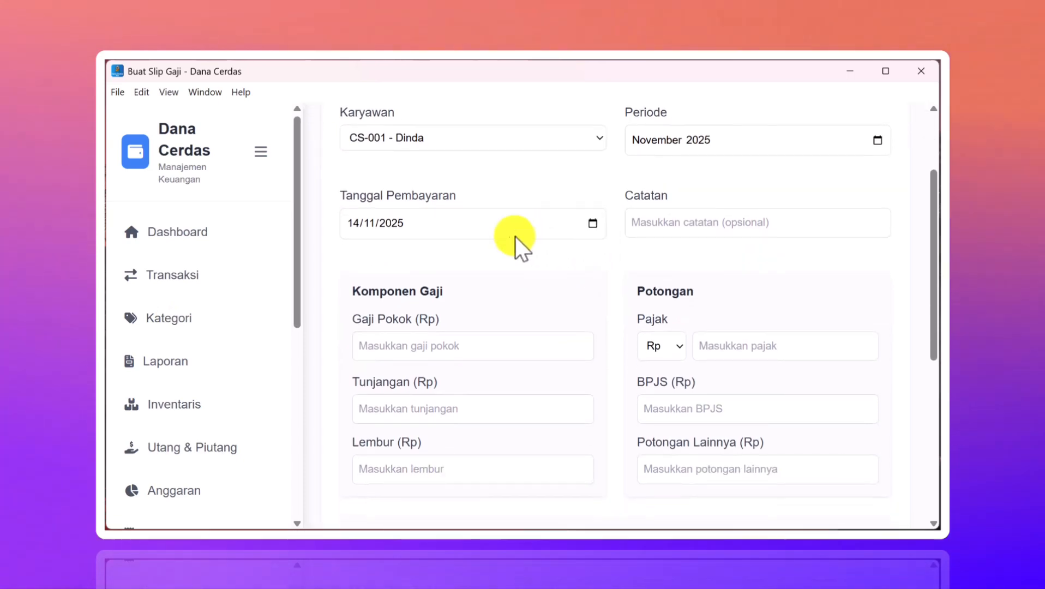
pyautogui.scroll(-2, 515, 236)
pyautogui.scroll(-2, 565, 186)
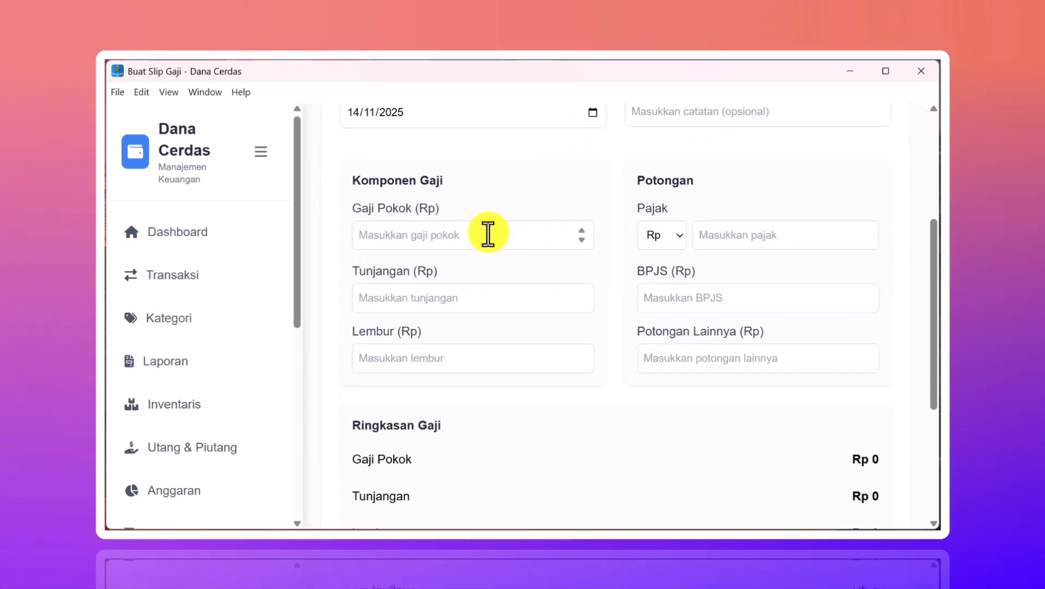
pyautogui.moveTo(802, 520)
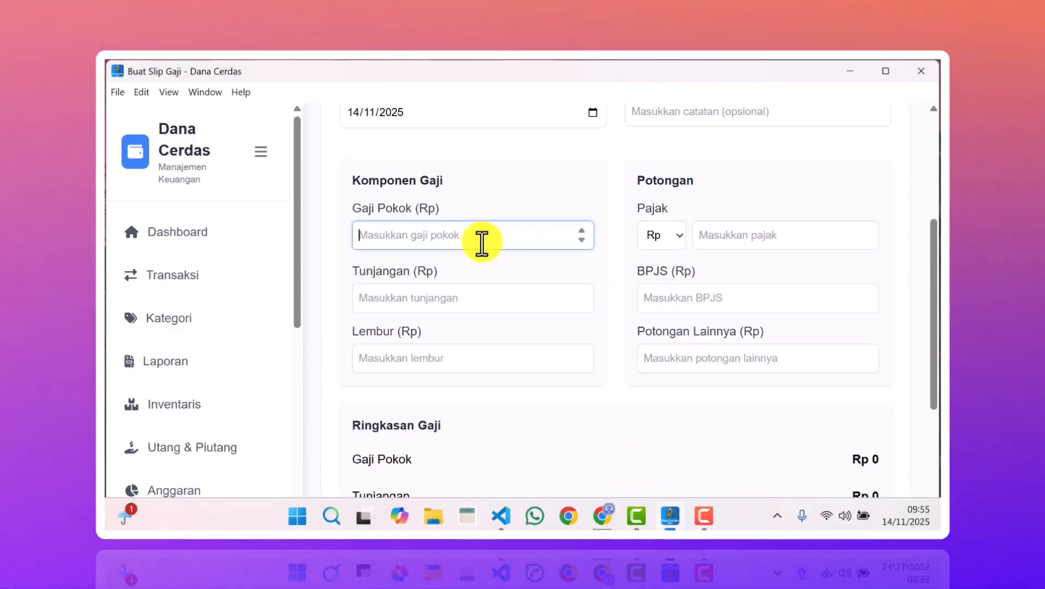
pyautogui.write('2000')
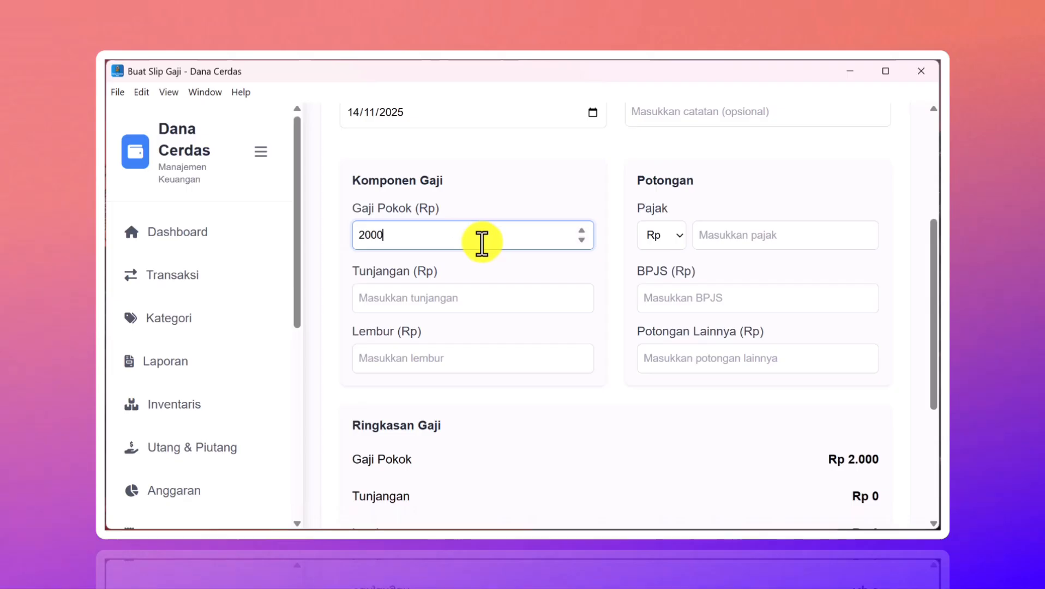
pyautogui.write('000')
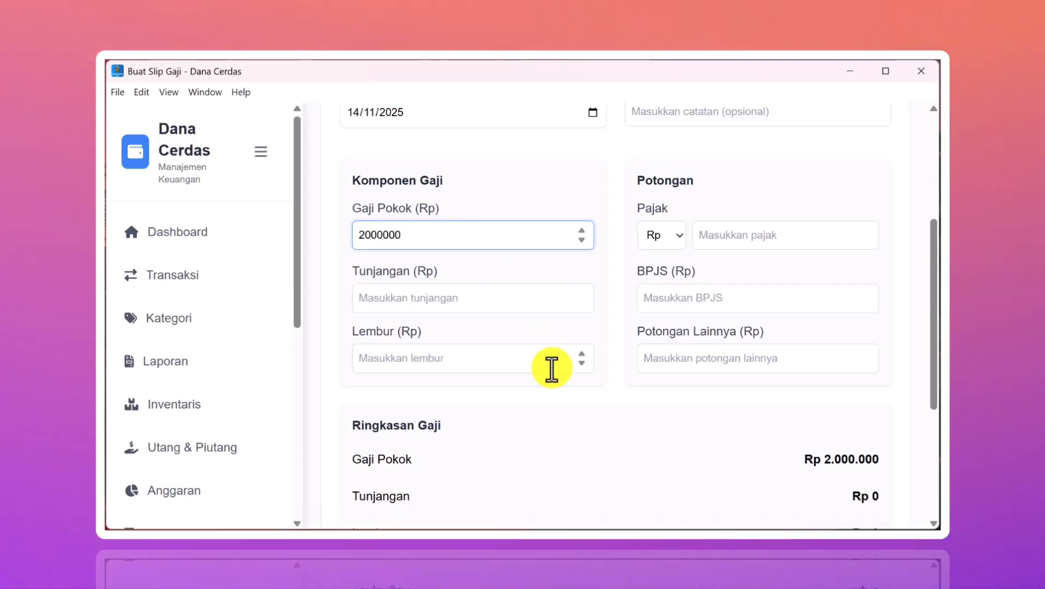
pyautogui.scroll(-3, 550, 368)
pyautogui.scroll(1, 550, 368)
pyautogui.scroll(-3, 564, 357)
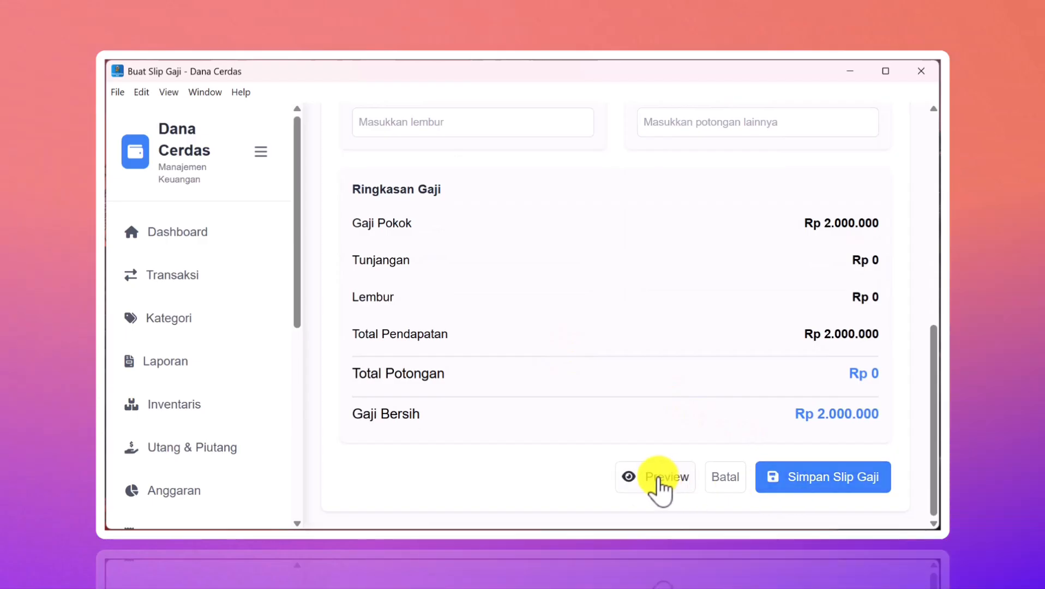
# - Preview the payslip and download its PDF, then save the payslip
pyautogui.click(660, 480)
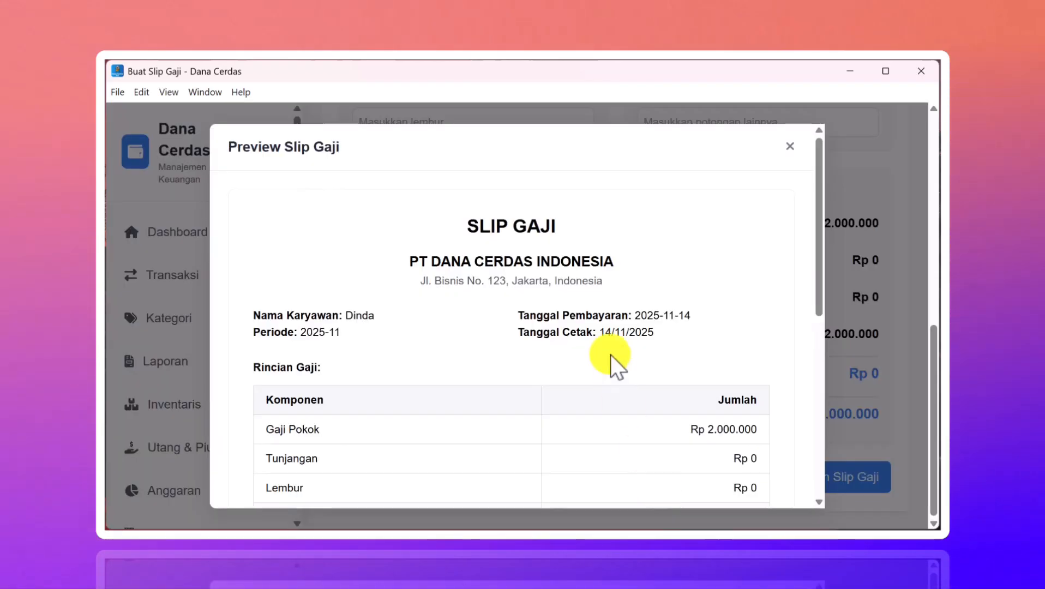
pyautogui.scroll(-6, 611, 354)
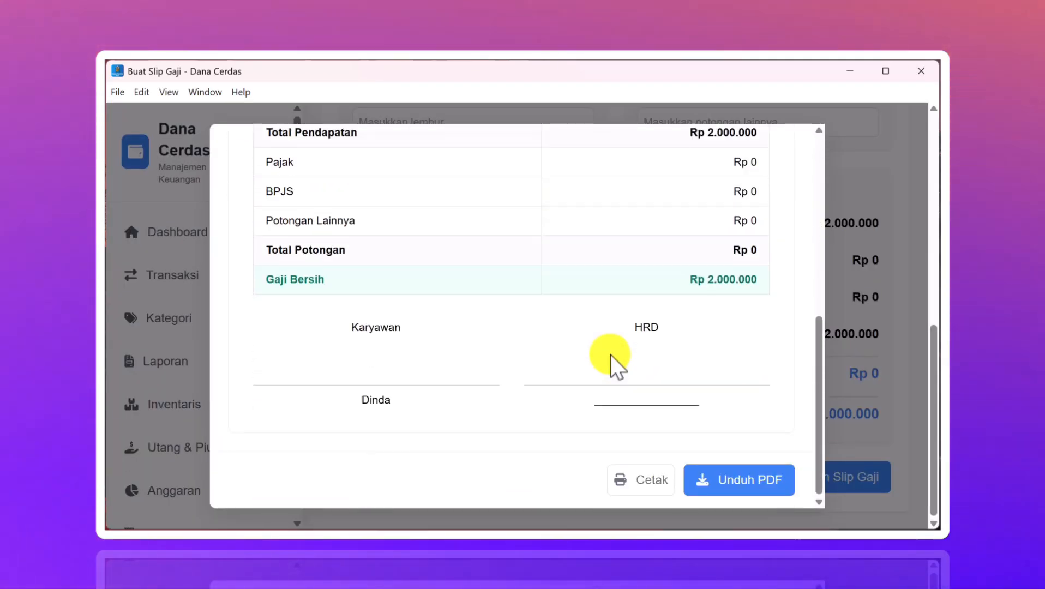
pyautogui.click(744, 460)
pyautogui.scroll(6, 677, 424)
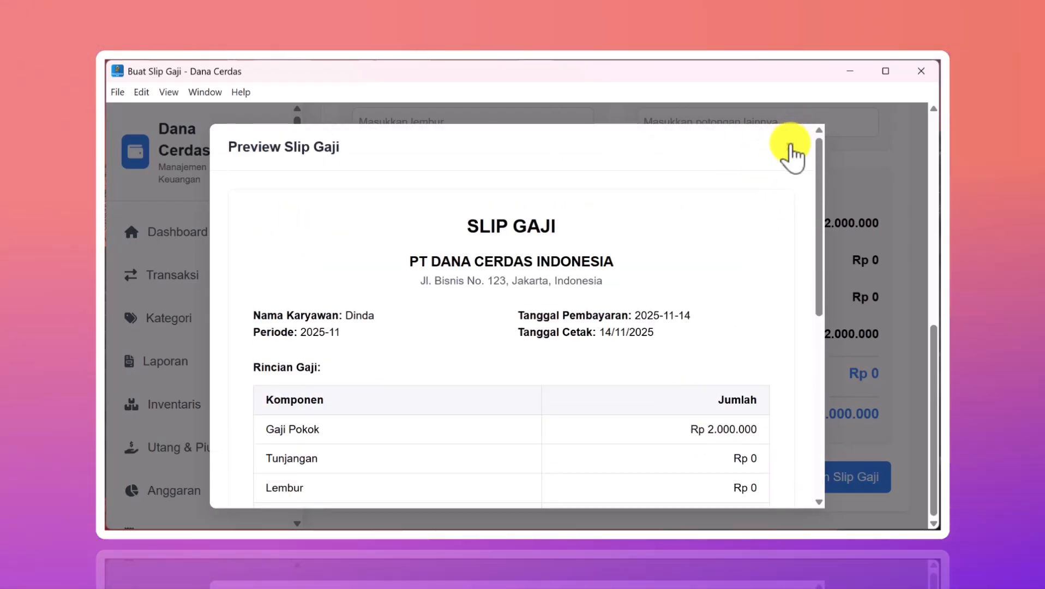
pyautogui.click(791, 148)
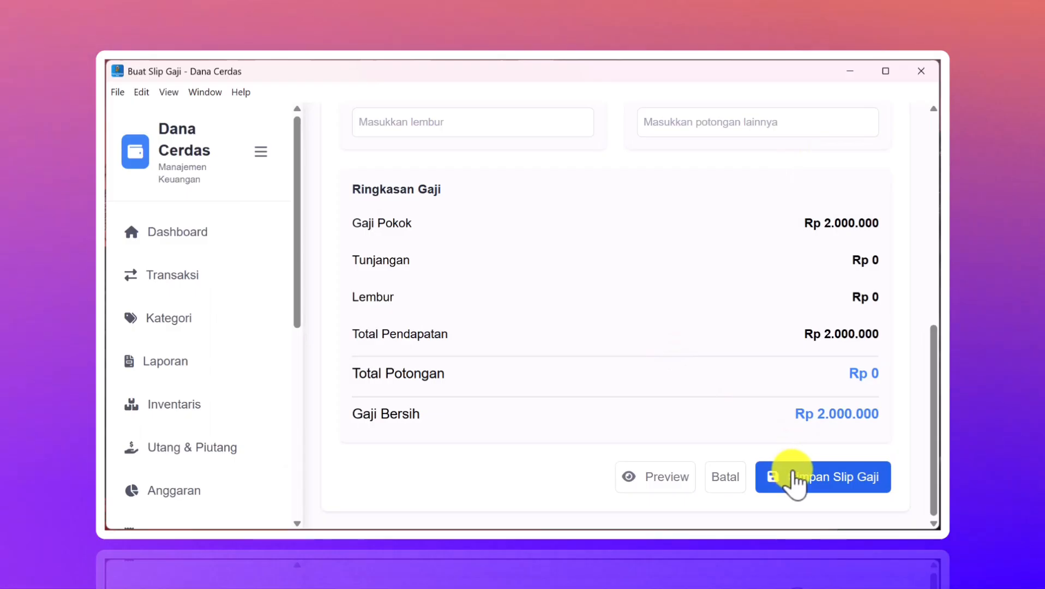
pyautogui.click(793, 474)
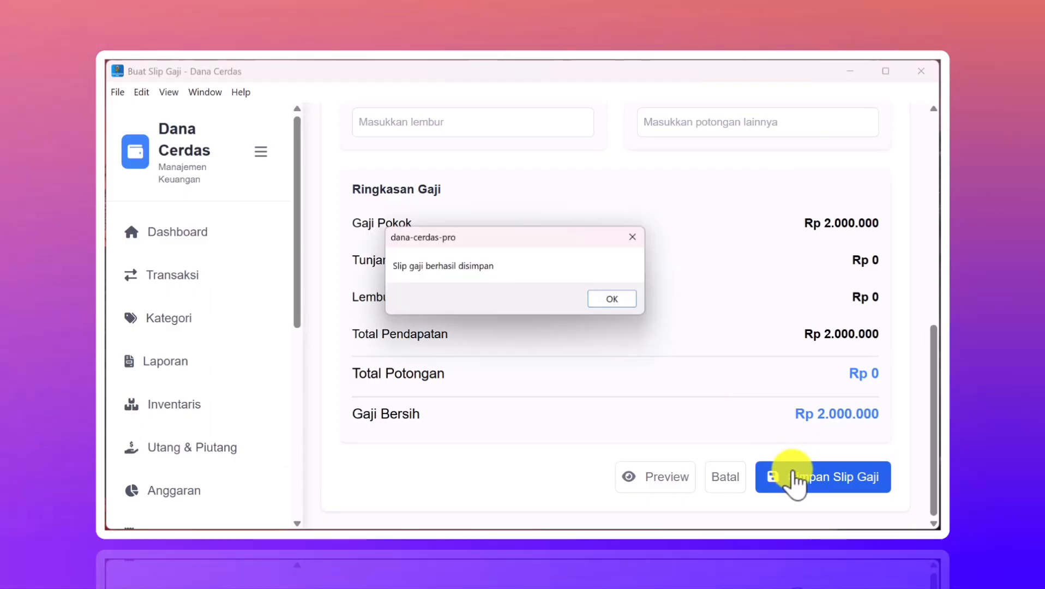
pyautogui.click(618, 301)
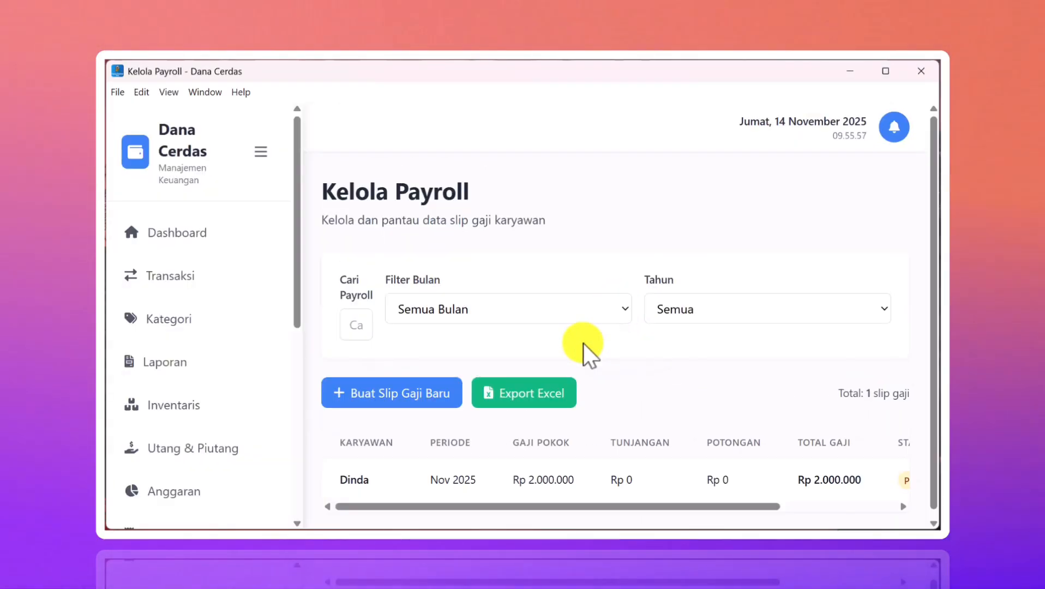
pyautogui.scroll(-1, 583, 343)
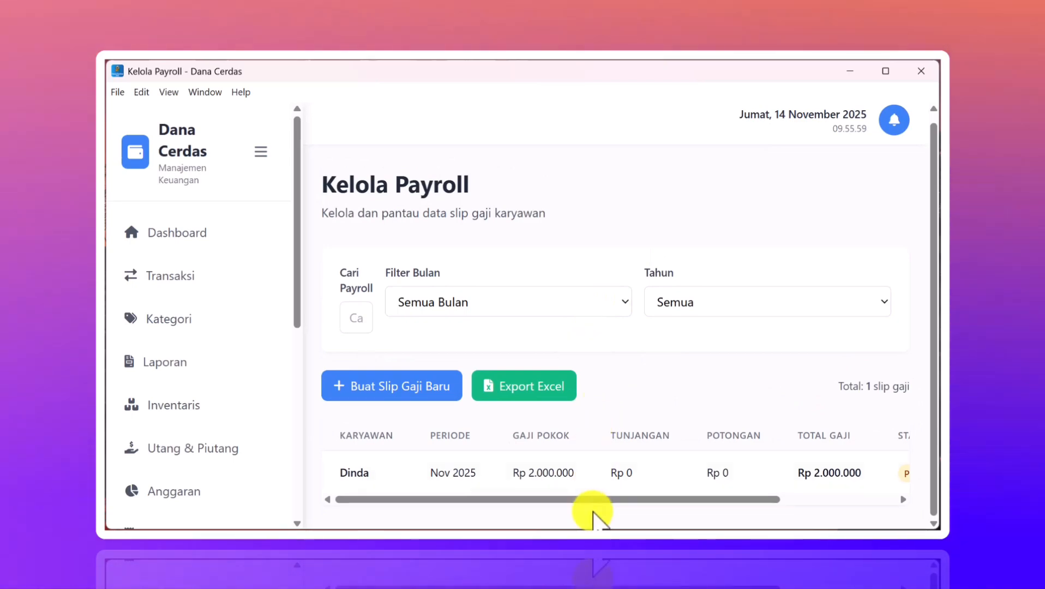
pyautogui.moveTo(600, 496); pyautogui.dragTo(741, 497)
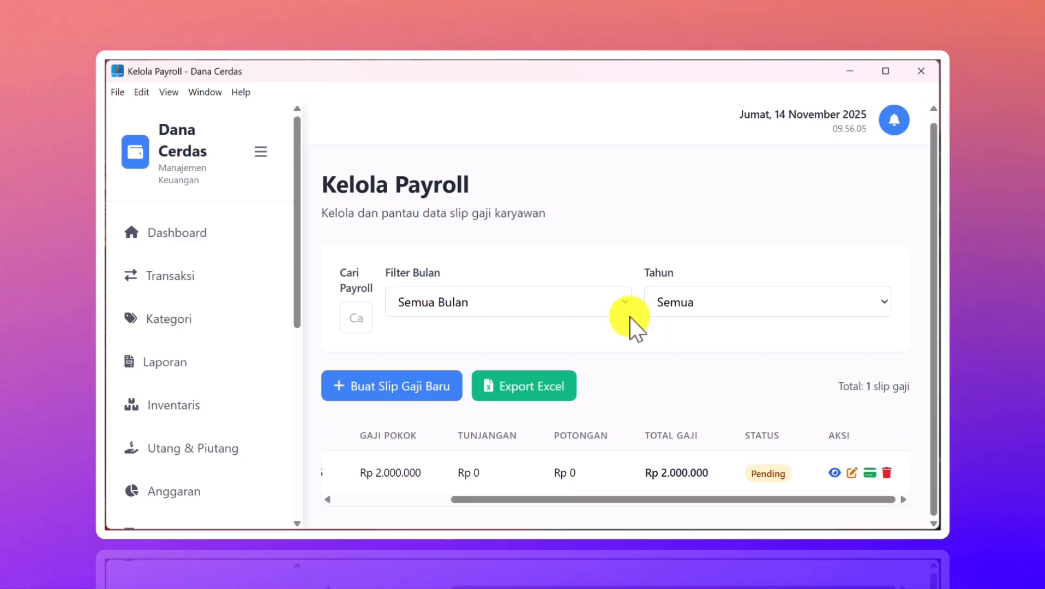
# - Preview the saved payslip and download its PDF, overwriting the existing file, then close the preview
pyautogui.click(834, 472)
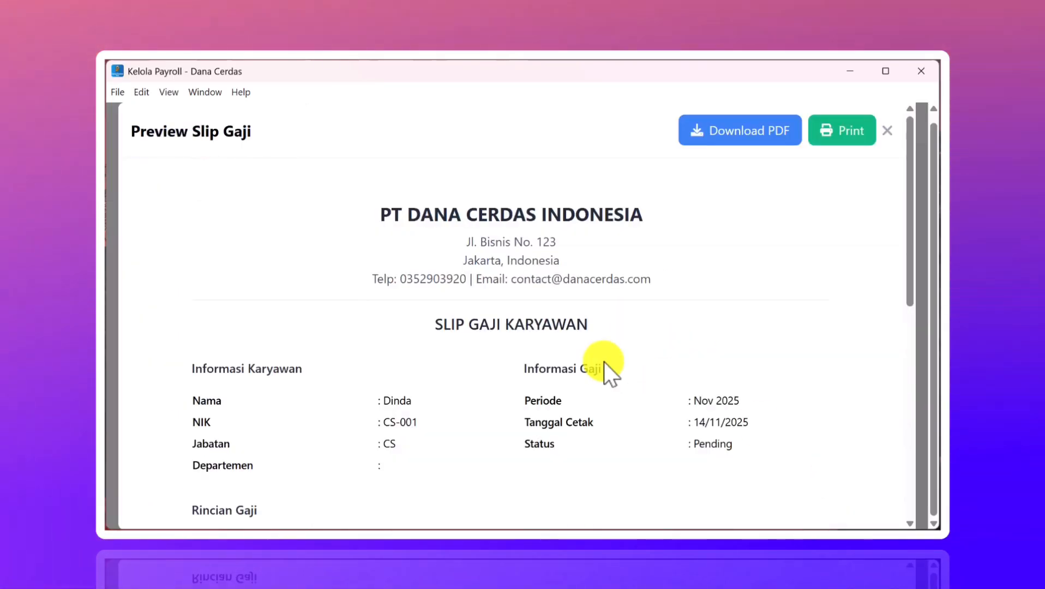
pyautogui.scroll(-3, 603, 361)
pyautogui.scroll(-4, 604, 361)
pyautogui.scroll(8, 603, 361)
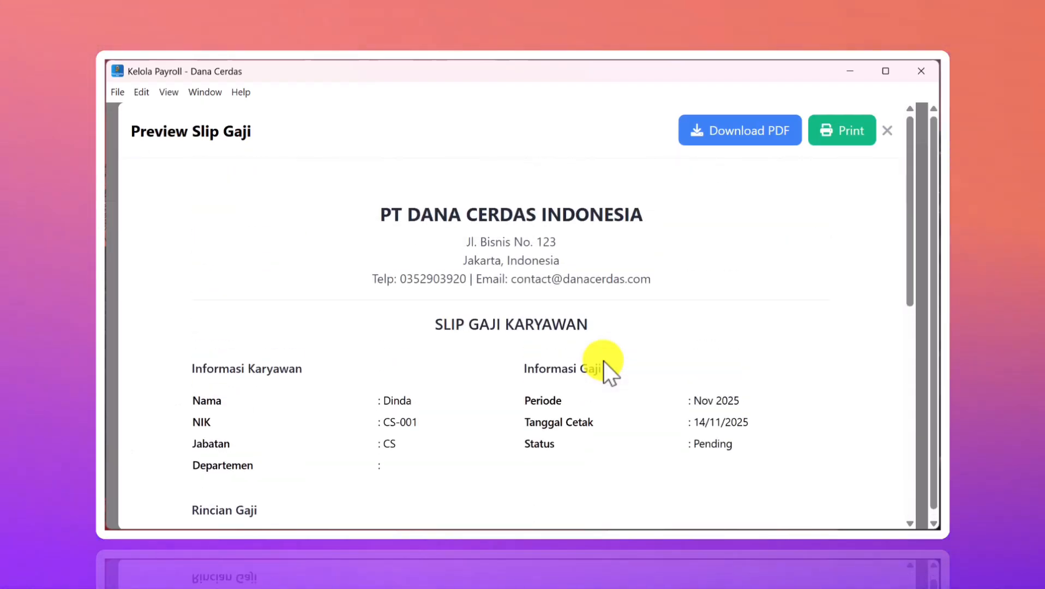
pyautogui.click(733, 133)
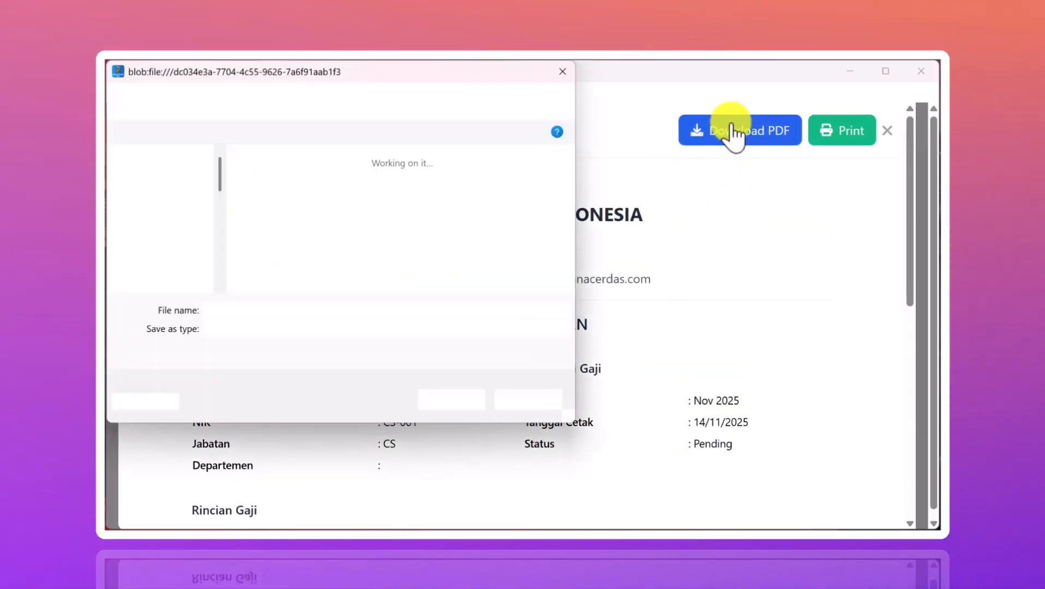
pyautogui.click(454, 398)
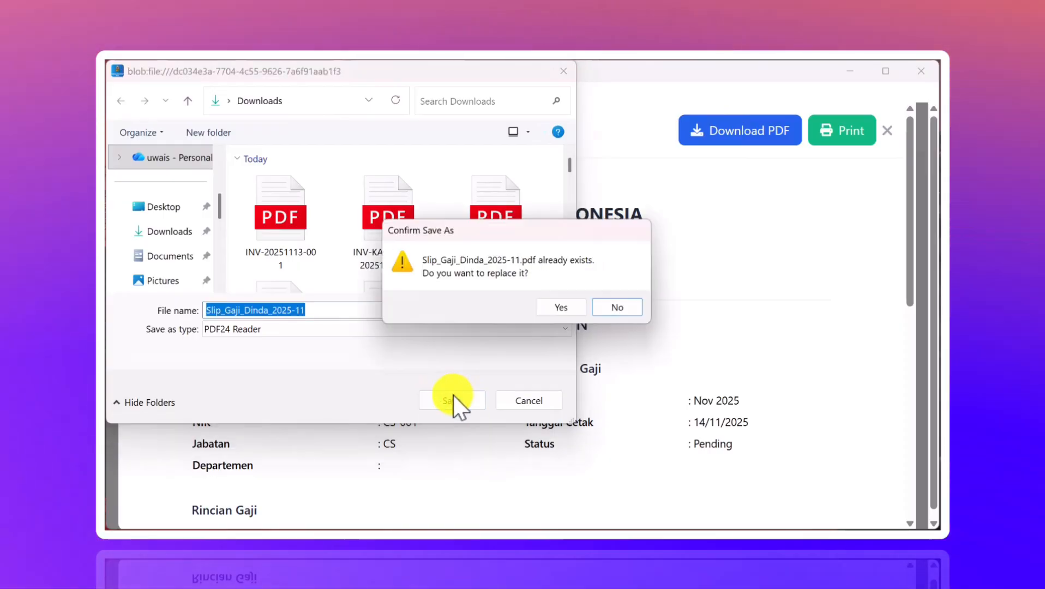
pyautogui.click(551, 306)
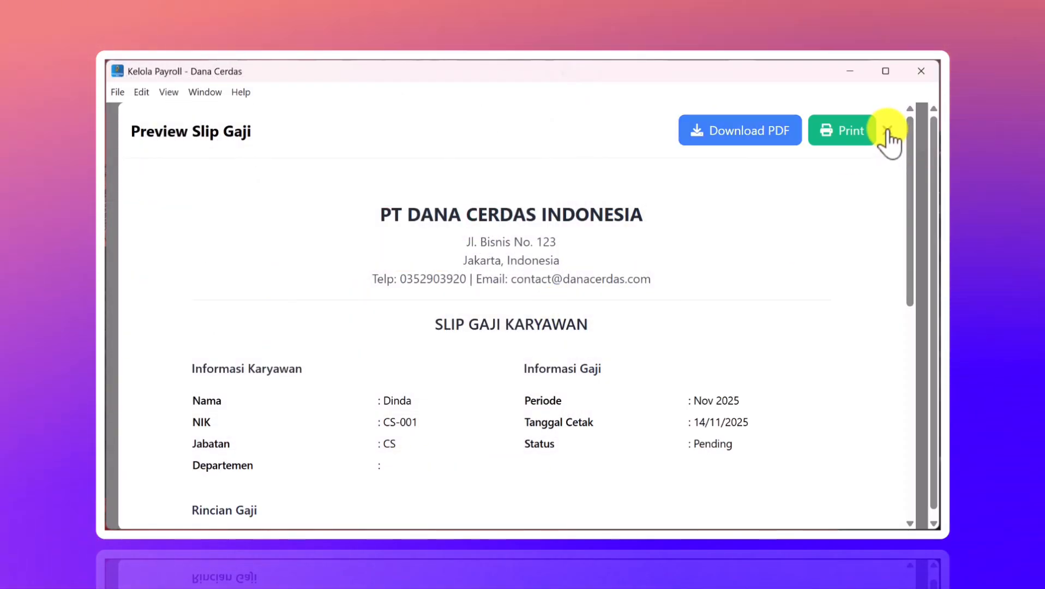
pyautogui.click(887, 131)
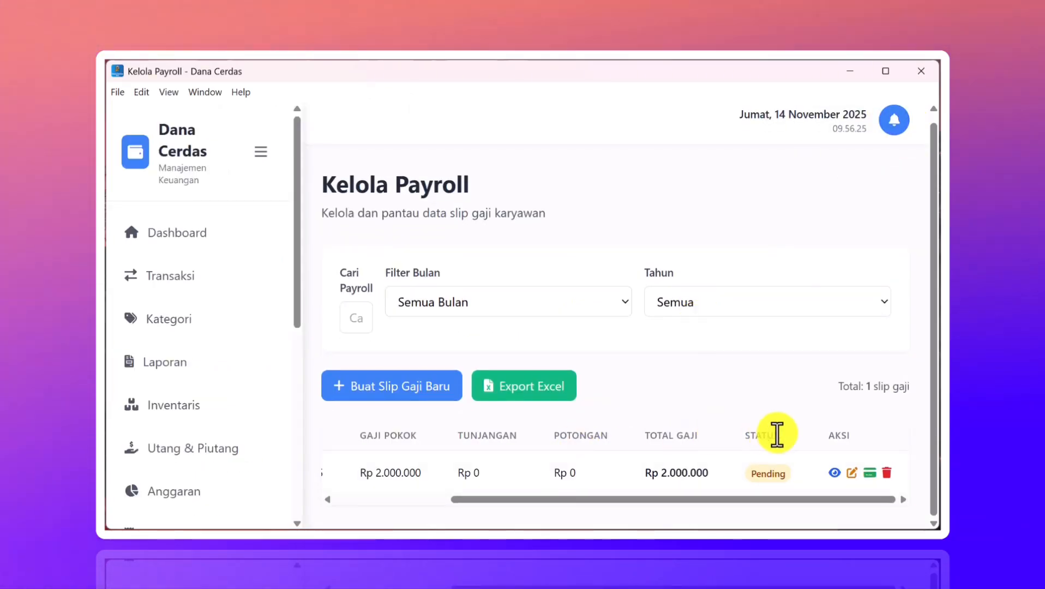
# - Pay the Rp 2.000.000 salary slip by Transfer Bank from the BCA account
pyautogui.click(870, 472)
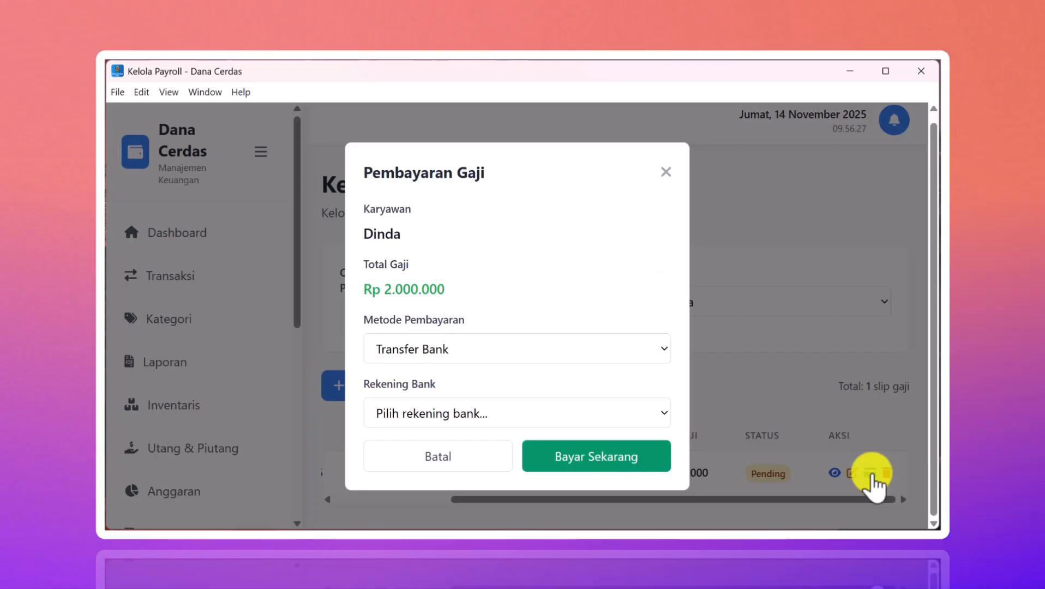
pyautogui.click(579, 348)
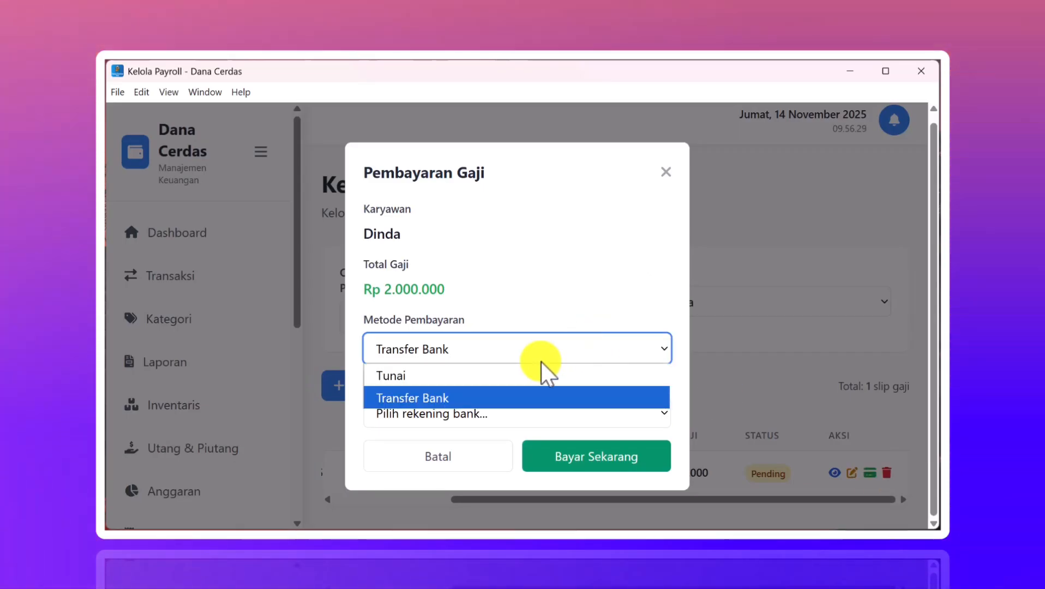
pyautogui.click(486, 397)
pyautogui.click(441, 416)
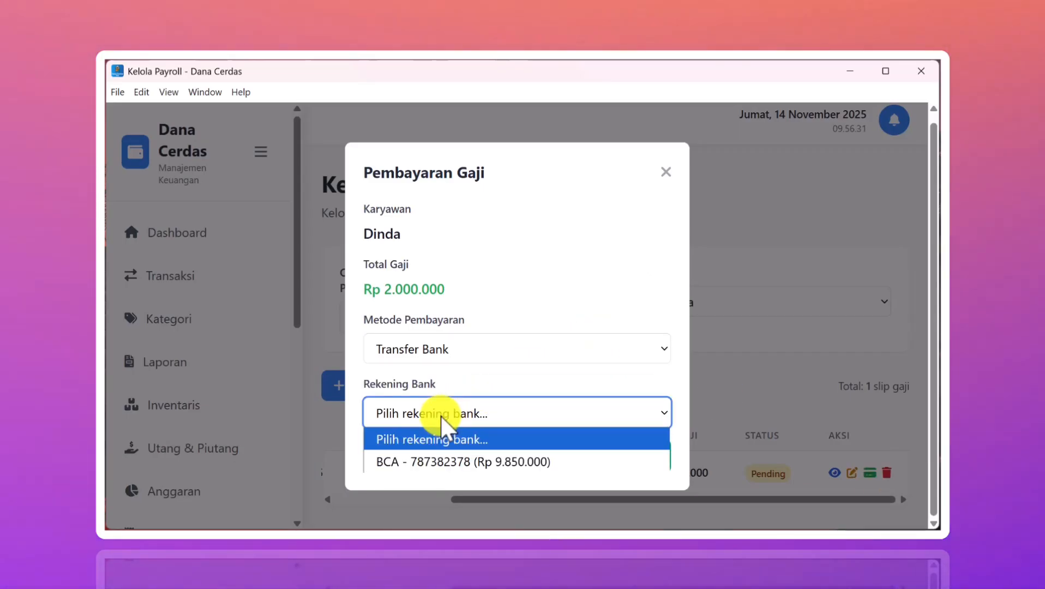
pyautogui.click(425, 458)
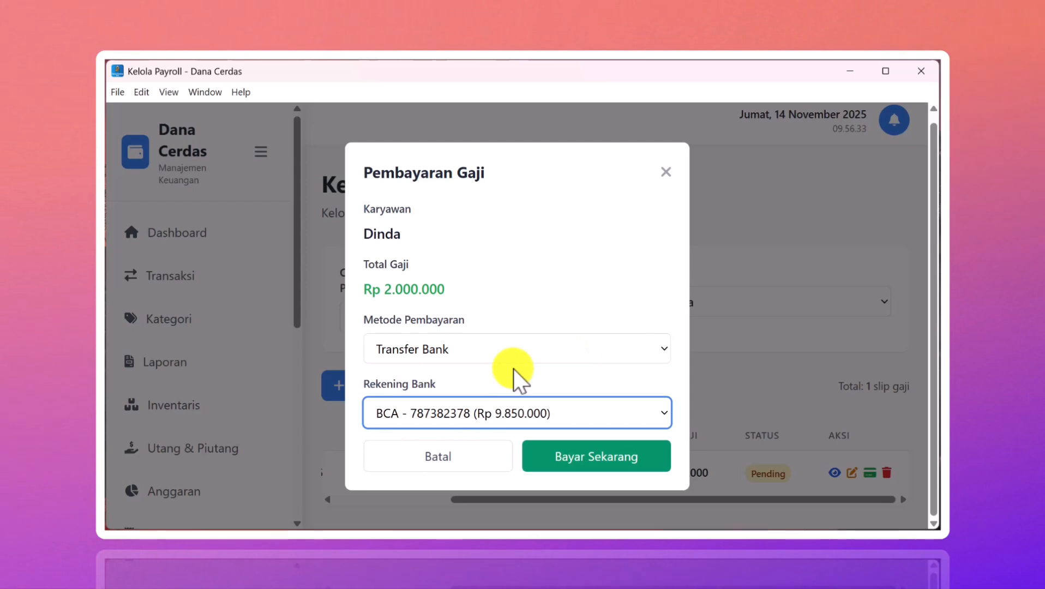
pyautogui.click(583, 457)
pyautogui.click(621, 298)
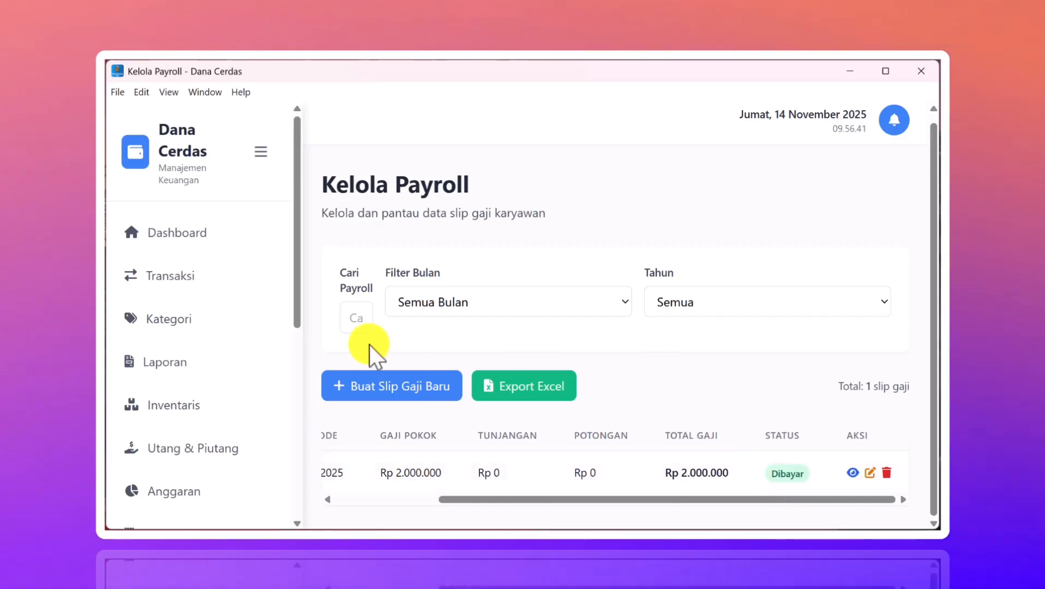
# - Browse the Transaksi list to find the −Rp 2.000.000 November 2025 salary expense
pyautogui.click(174, 297)
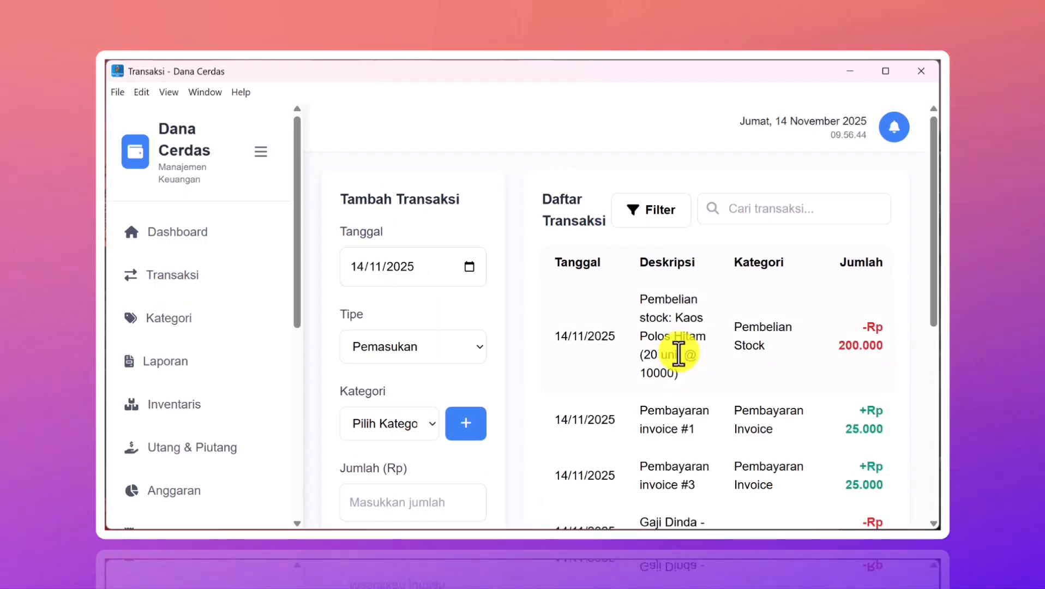
pyautogui.scroll(-3, 729, 371)
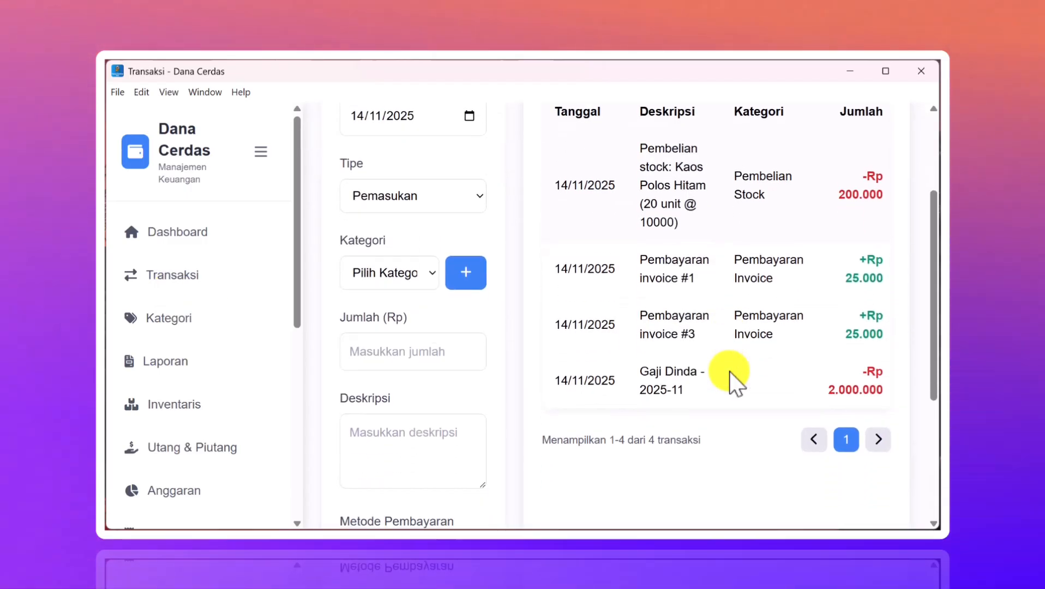
pyautogui.scroll(3, 660, 380)
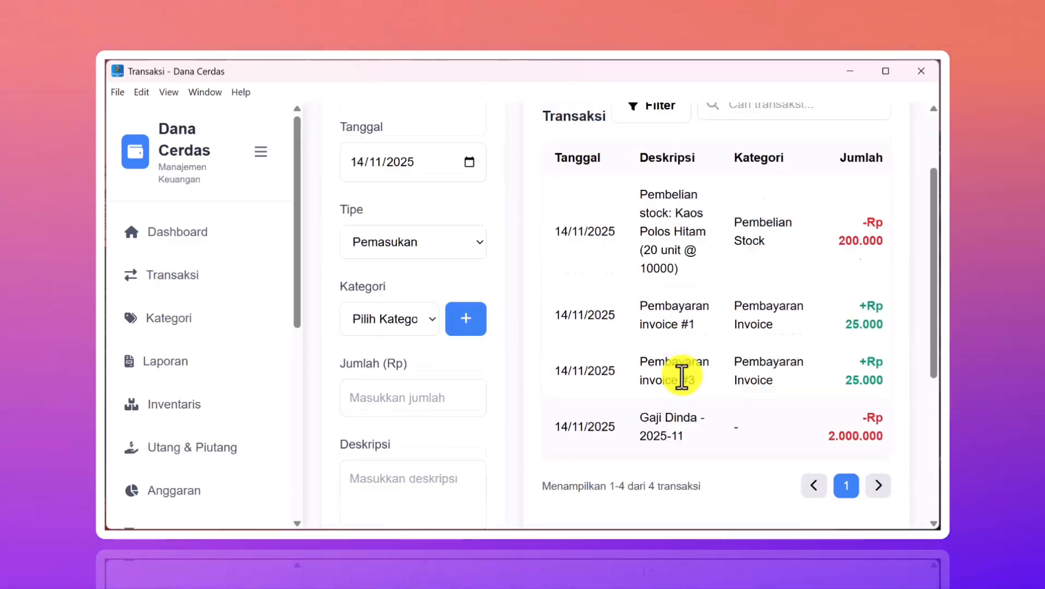
pyautogui.scroll(-3, 681, 375)
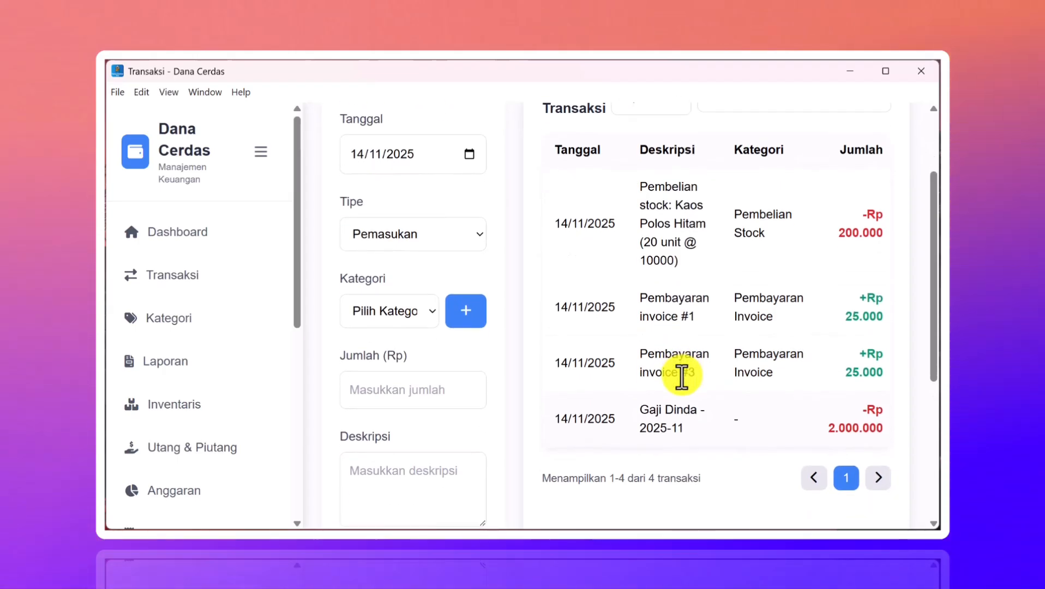
pyautogui.scroll(-2, 670, 343)
pyautogui.scroll(3, 674, 345)
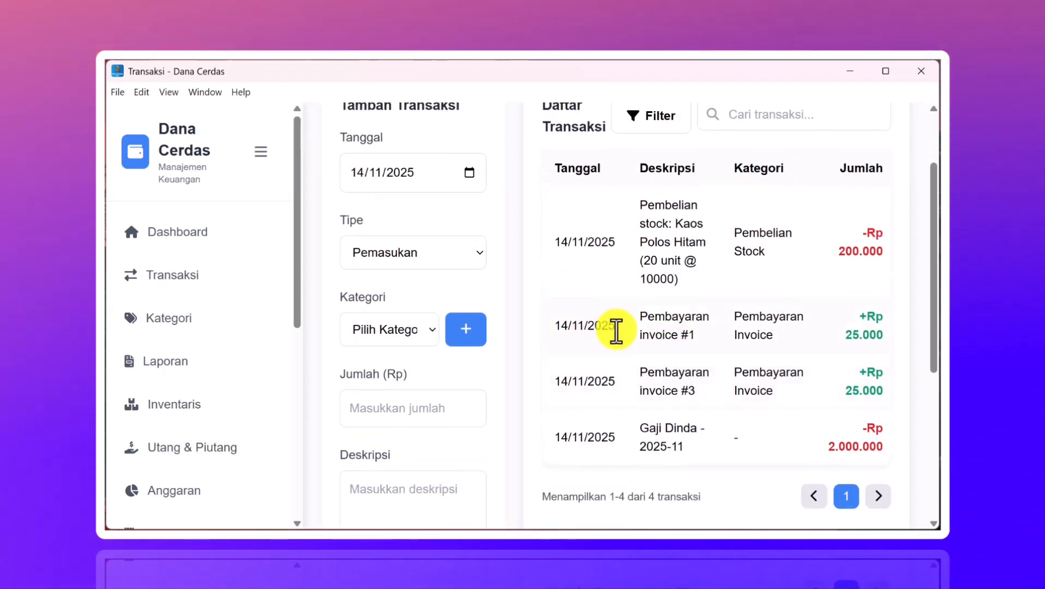
pyautogui.scroll(-5, 198, 362)
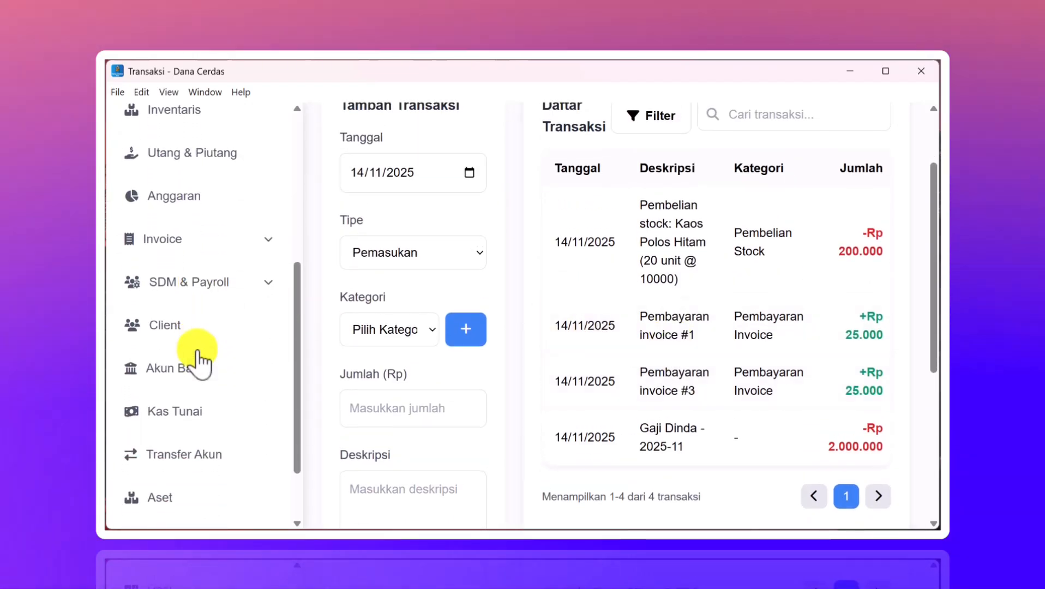
pyautogui.scroll(1, 198, 362)
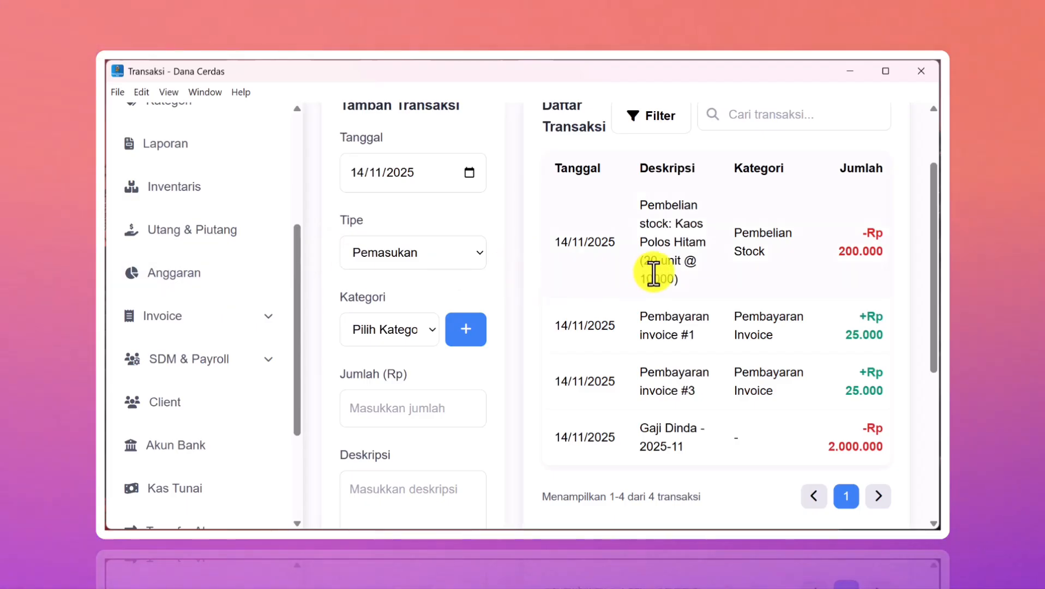
pyautogui.scroll(-3, 592, 333)
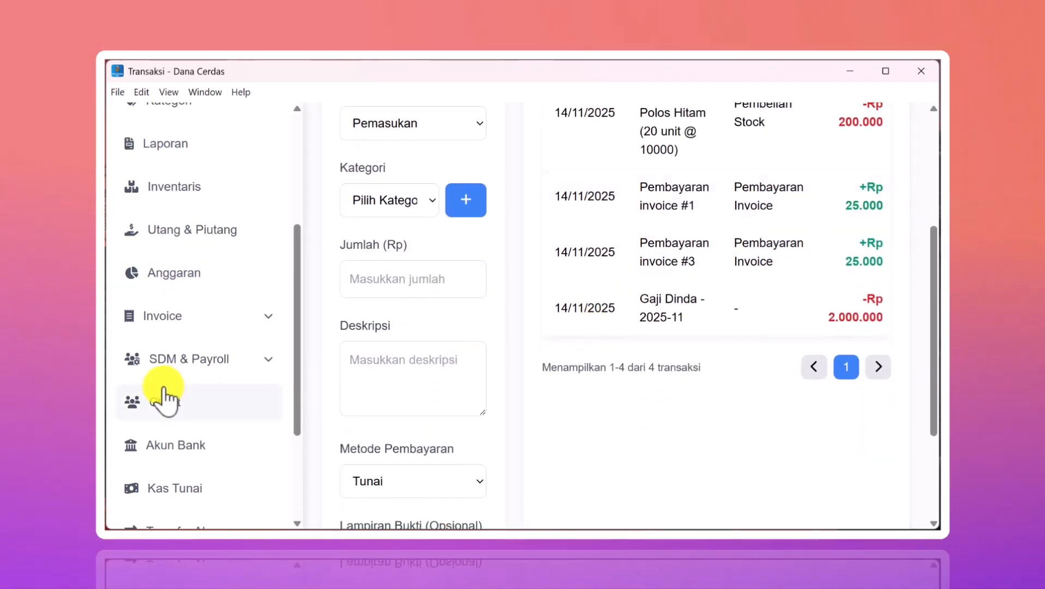
pyautogui.scroll(-3, 163, 397)
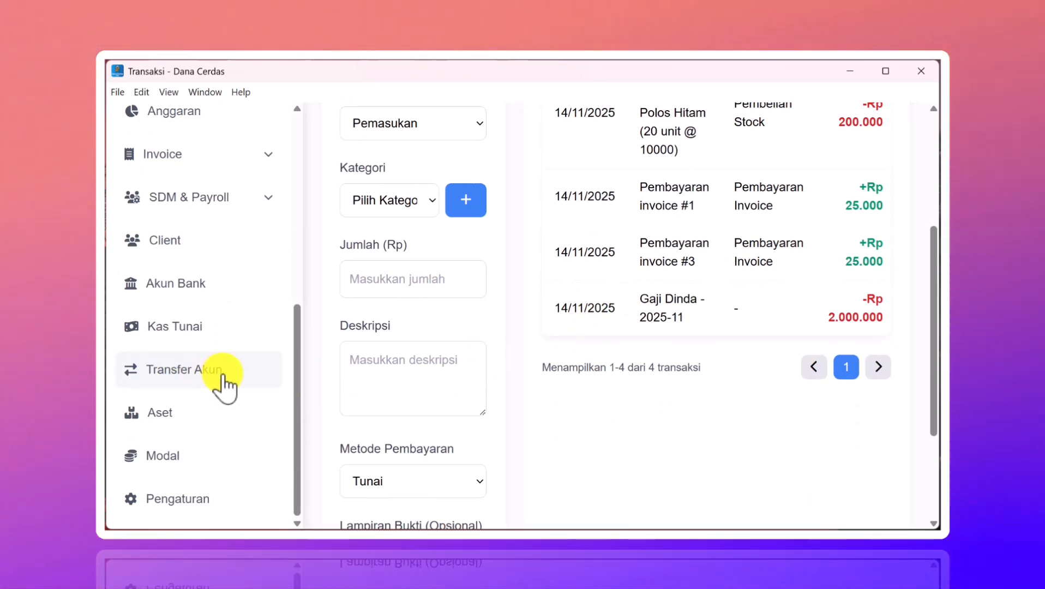
# - Open the Transfer Akun page and look through its transfer history
pyautogui.click(222, 377)
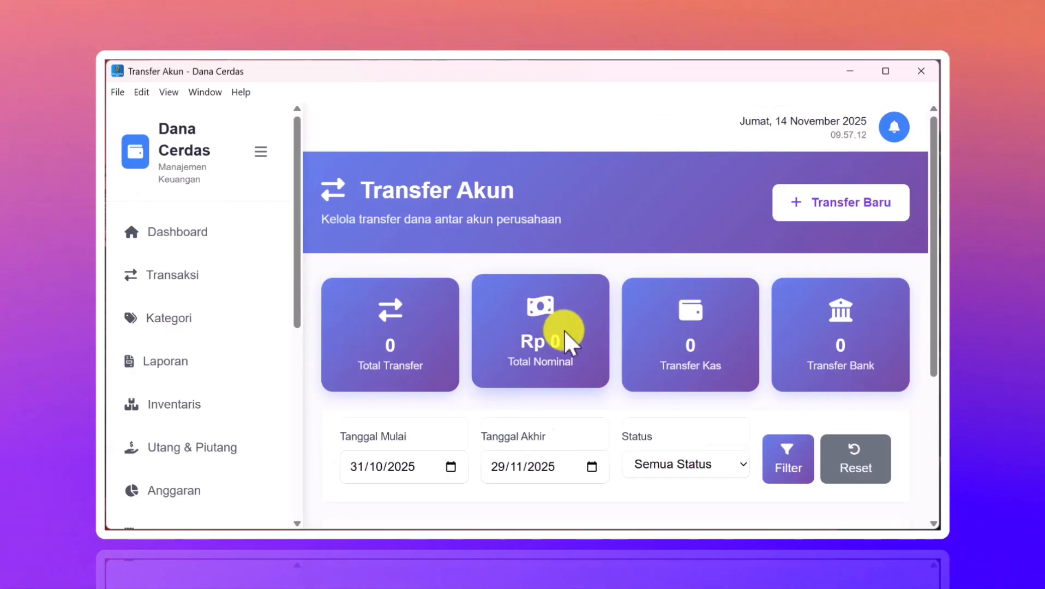
pyautogui.scroll(-3, 563, 330)
pyautogui.scroll(-1, 563, 329)
pyautogui.scroll(4, 563, 329)
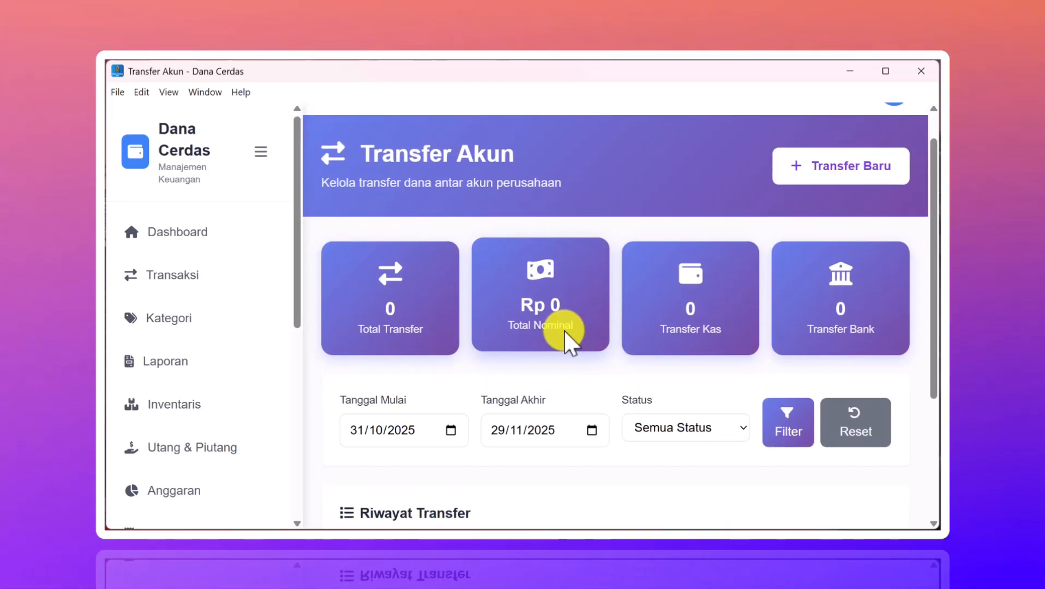
pyautogui.scroll(-3, 563, 330)
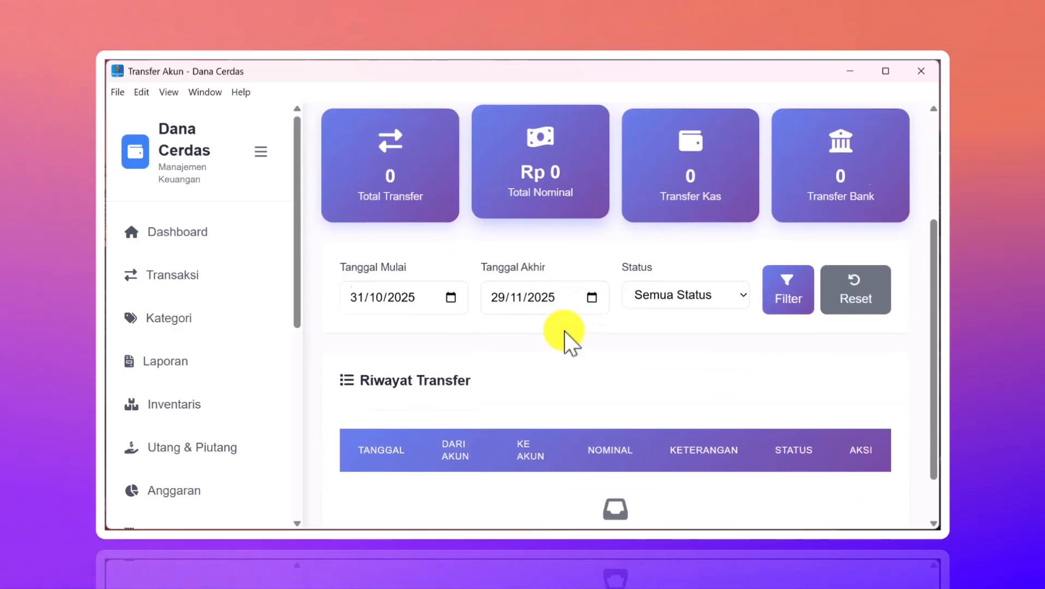
pyautogui.scroll(1, 564, 330)
pyautogui.scroll(3, 565, 331)
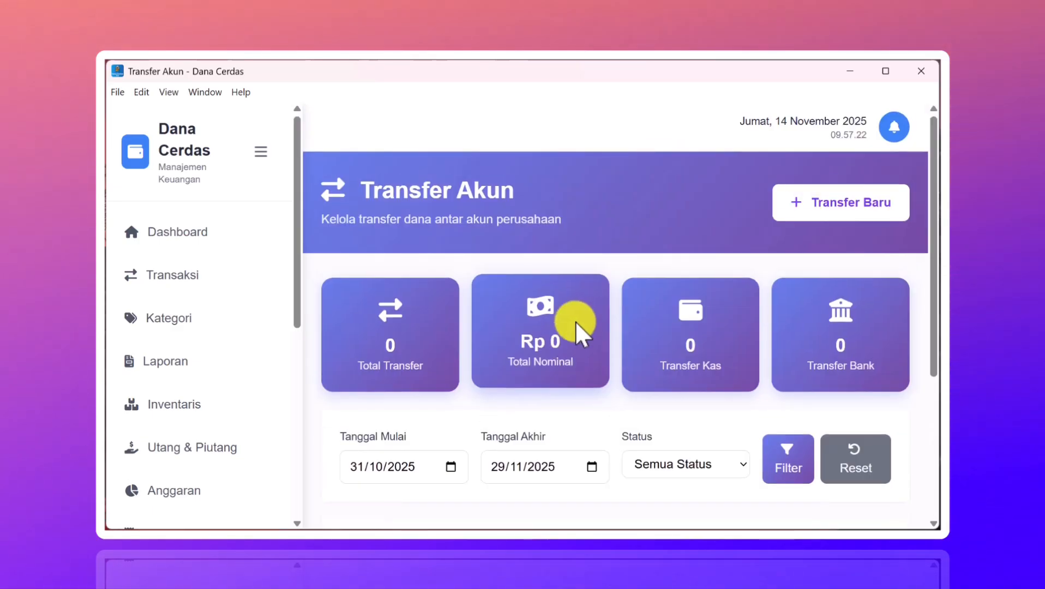
# - Save a new Rp 1.000.000 transfer from BCA to Kas Tunai described as 'penarikan'
pyautogui.click(811, 223)
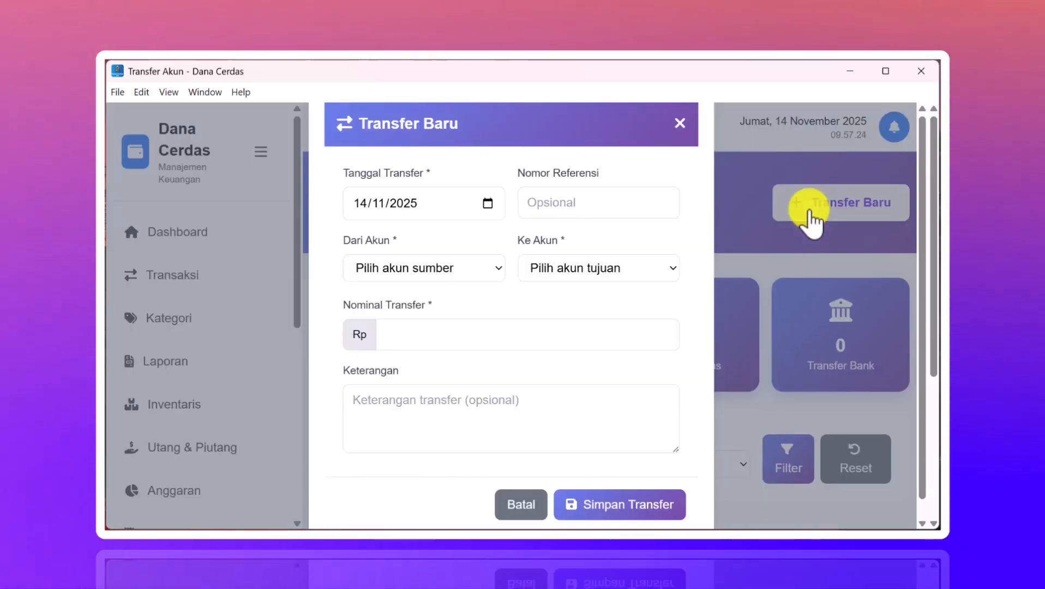
pyautogui.click(468, 275)
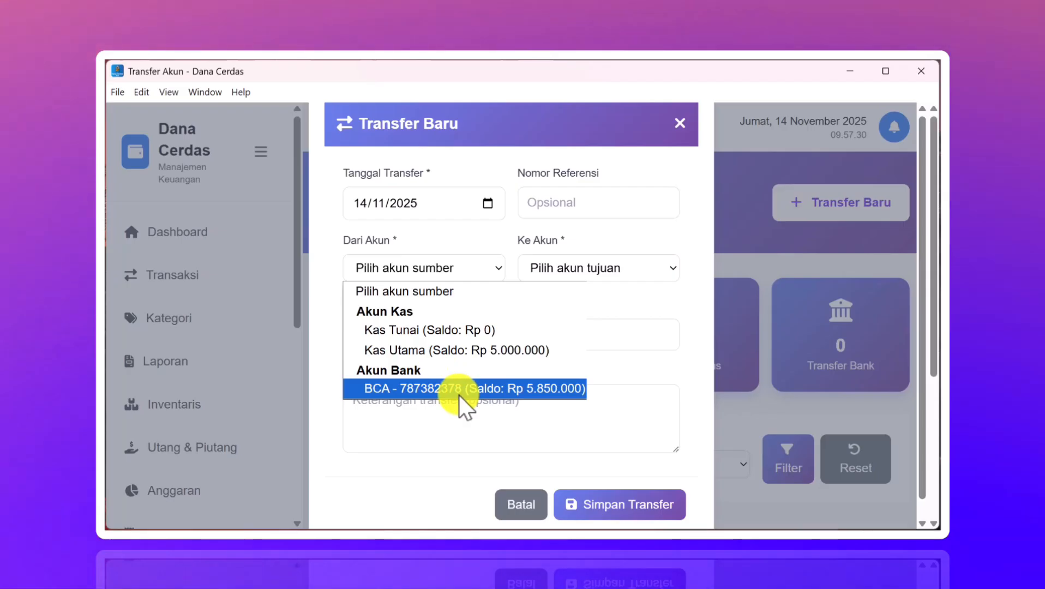
pyautogui.click(458, 395)
pyautogui.click(600, 266)
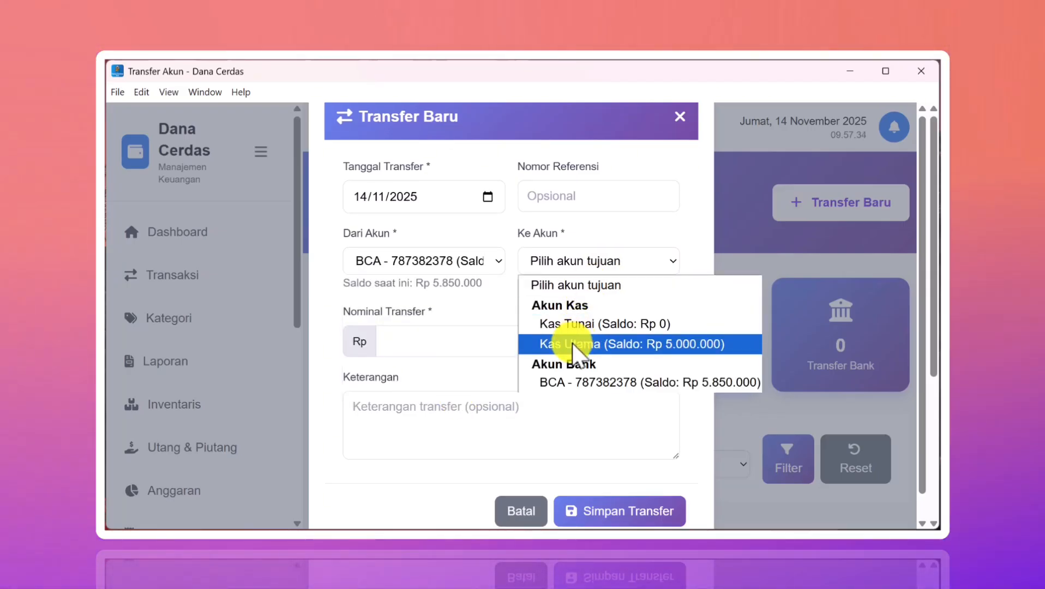
pyautogui.click(592, 326)
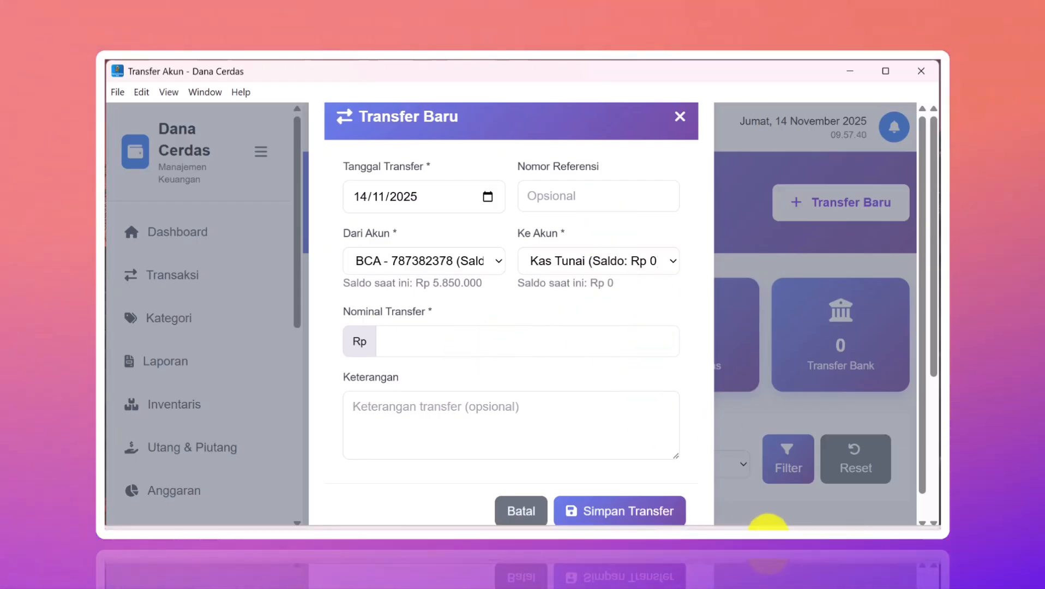
pyautogui.click(562, 341)
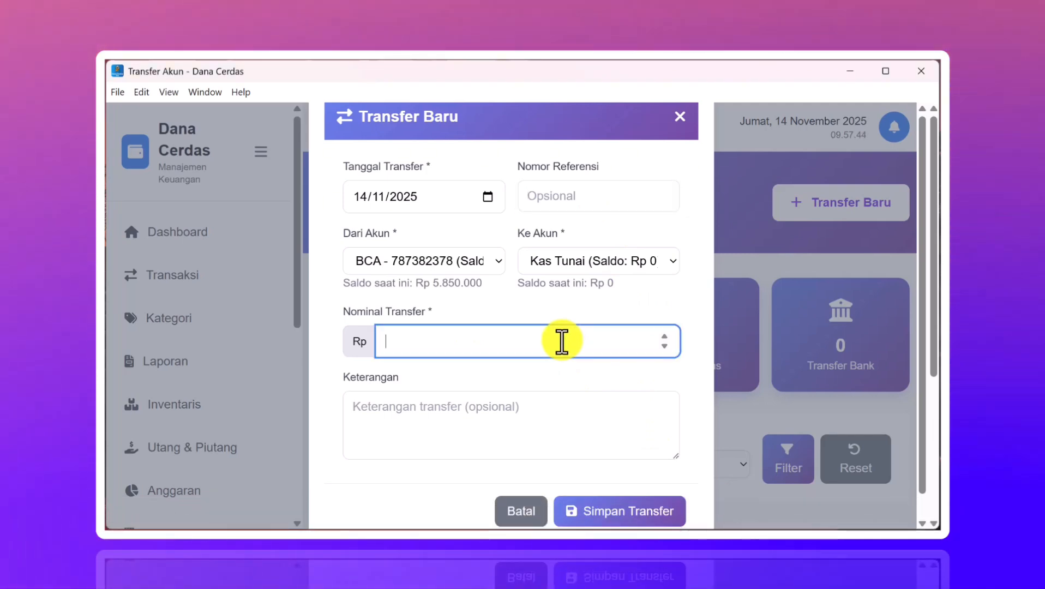
pyautogui.write('1')
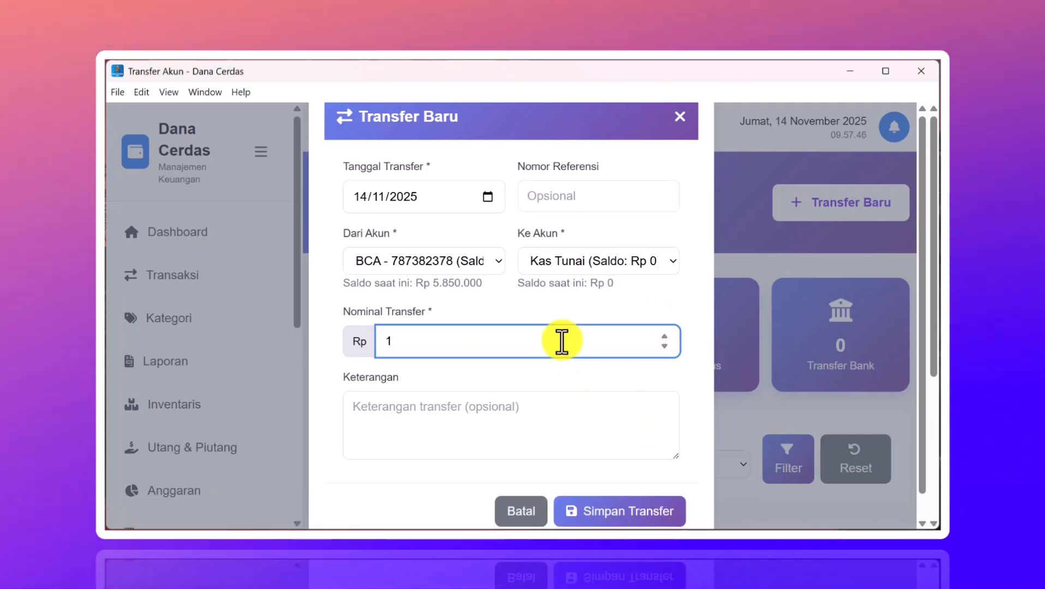
pyautogui.write('000000')
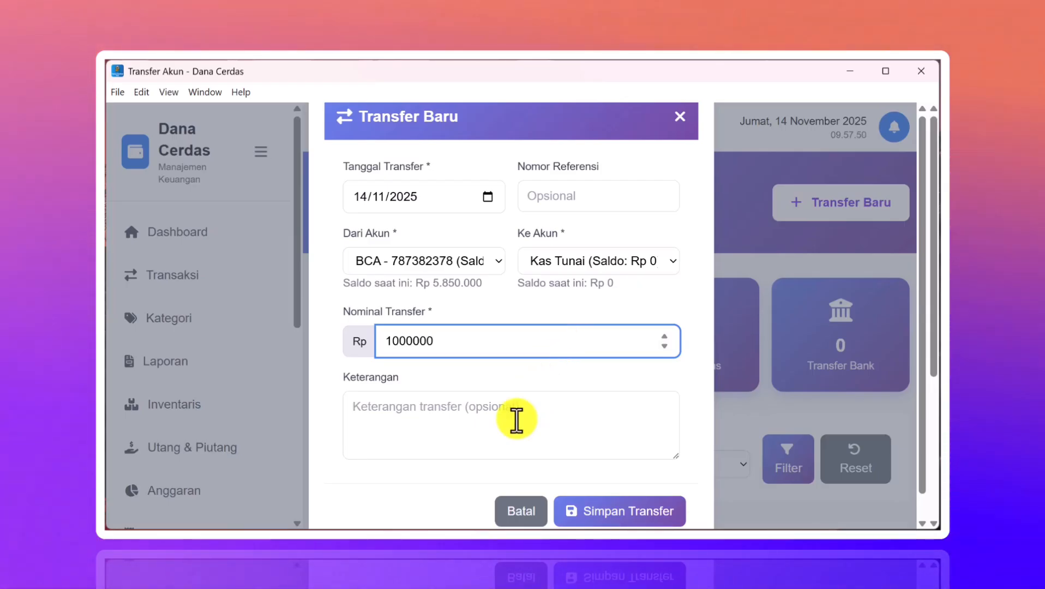
pyautogui.click(512, 423)
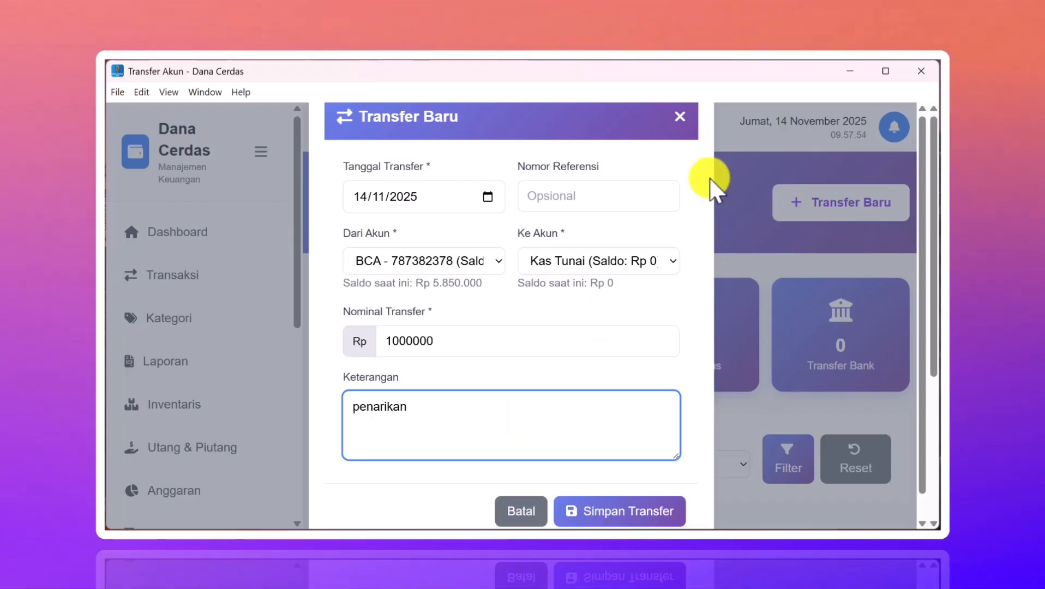
pyautogui.click(594, 515)
pyautogui.scroll(-5, 626, 442)
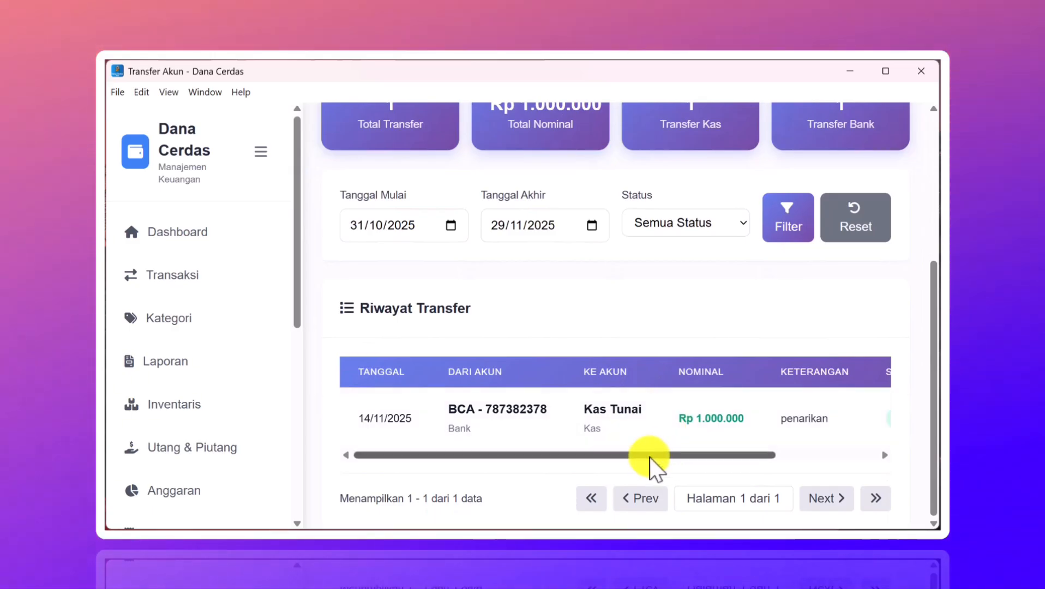
pyautogui.moveTo(650, 458); pyautogui.dragTo(599, 457)
pyautogui.scroll(3, 575, 311)
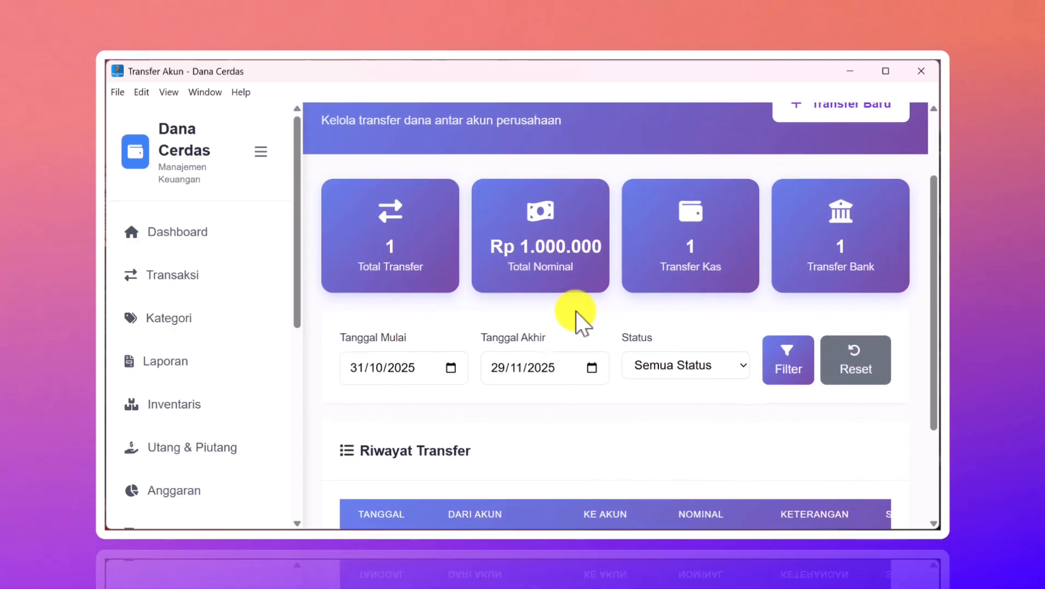
pyautogui.scroll(2, 509, 343)
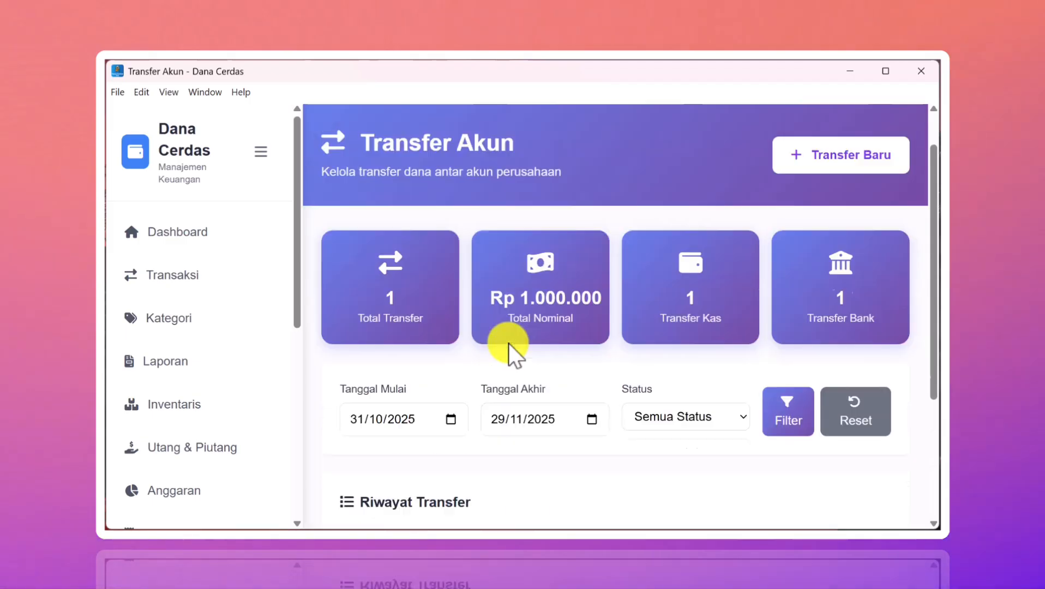
pyautogui.scroll(-4, 508, 342)
pyautogui.scroll(-6, 198, 379)
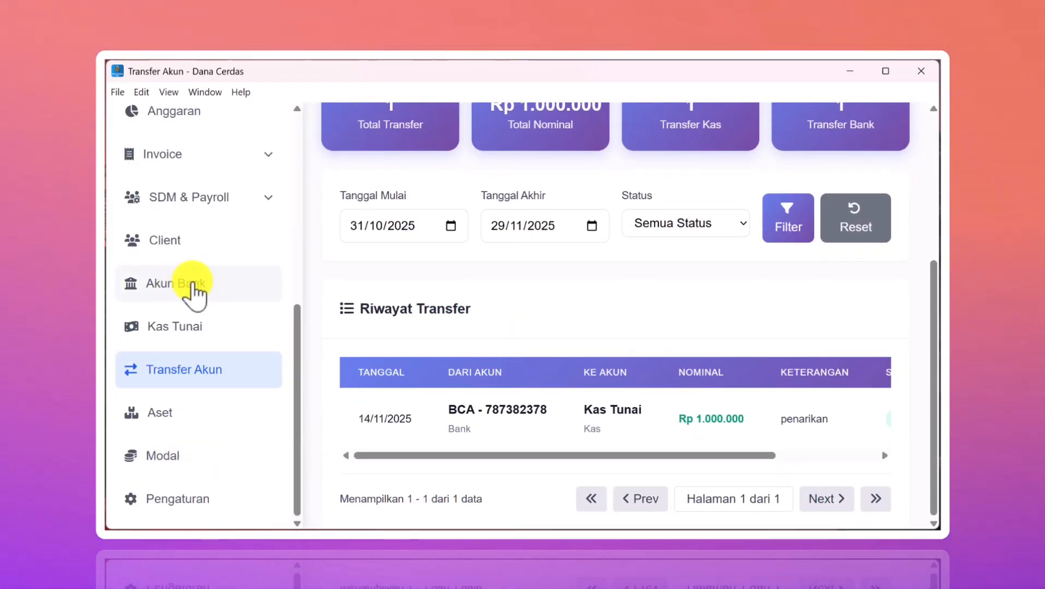
# - Open the Kelola Kas Tunai page and view Kas Tunai's transaction history
pyautogui.click(182, 331)
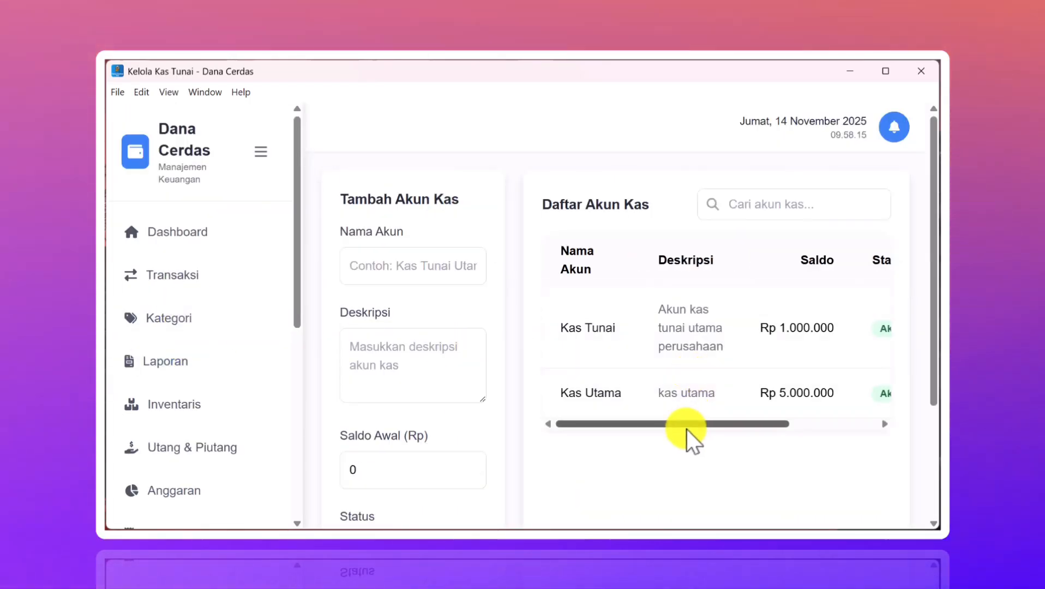
pyautogui.moveTo(686, 426); pyautogui.dragTo(751, 417)
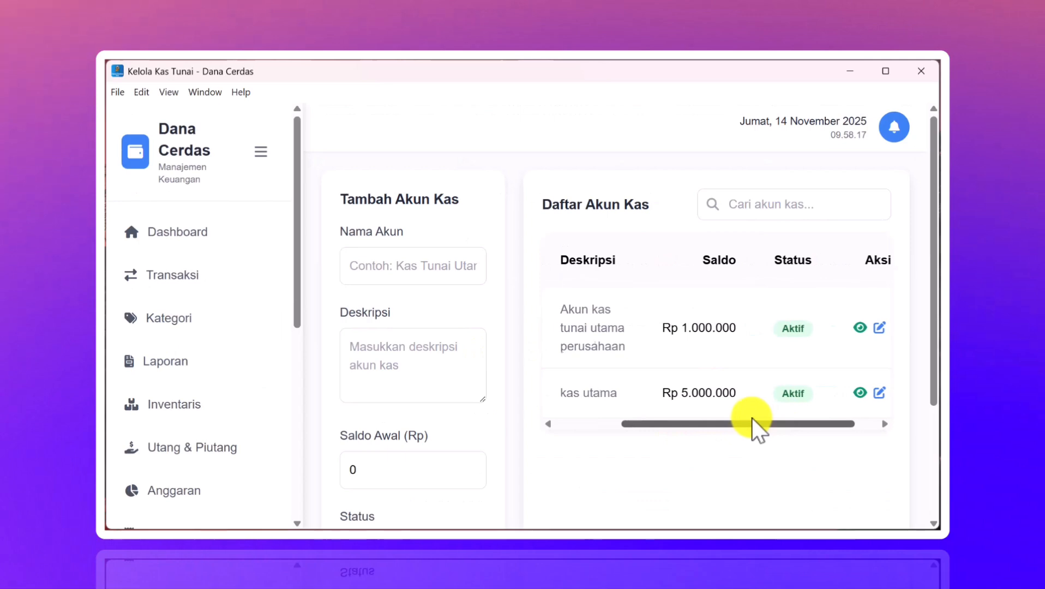
pyautogui.click(862, 329)
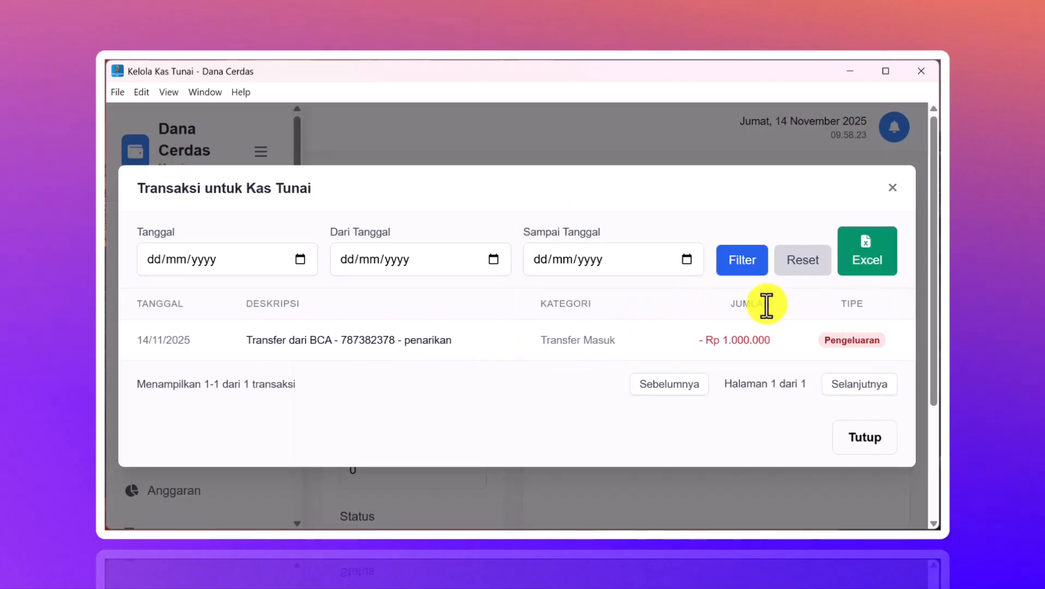
pyautogui.click(894, 190)
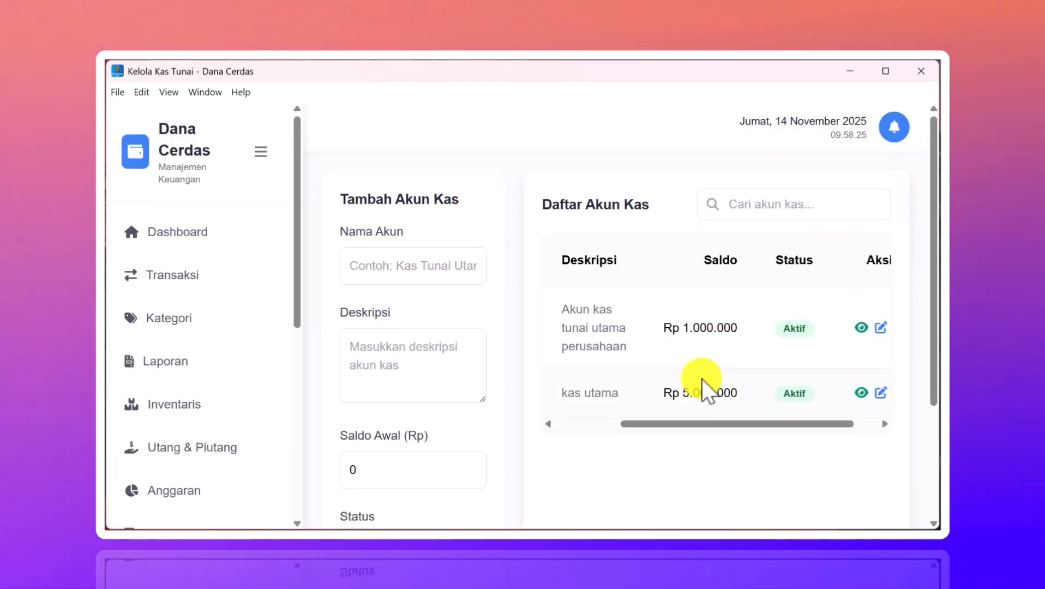
# - View Kas Utama's transaction history, then close it
pyautogui.scroll(-1, 703, 379)
pyautogui.moveTo(735, 355); pyautogui.dragTo(791, 351)
pyautogui.click(828, 325)
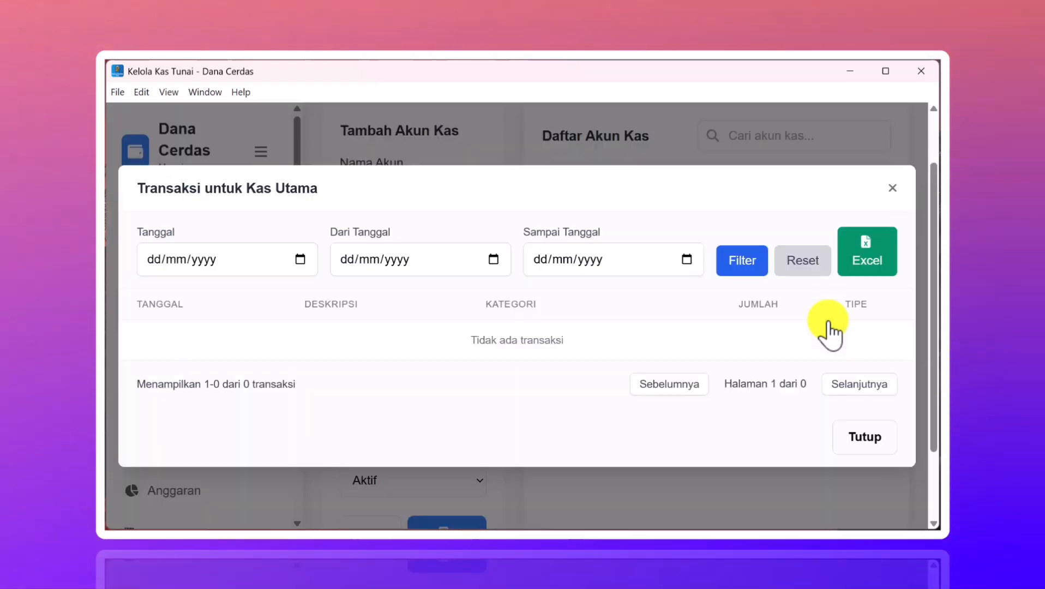
pyautogui.scroll(-1, 645, 324)
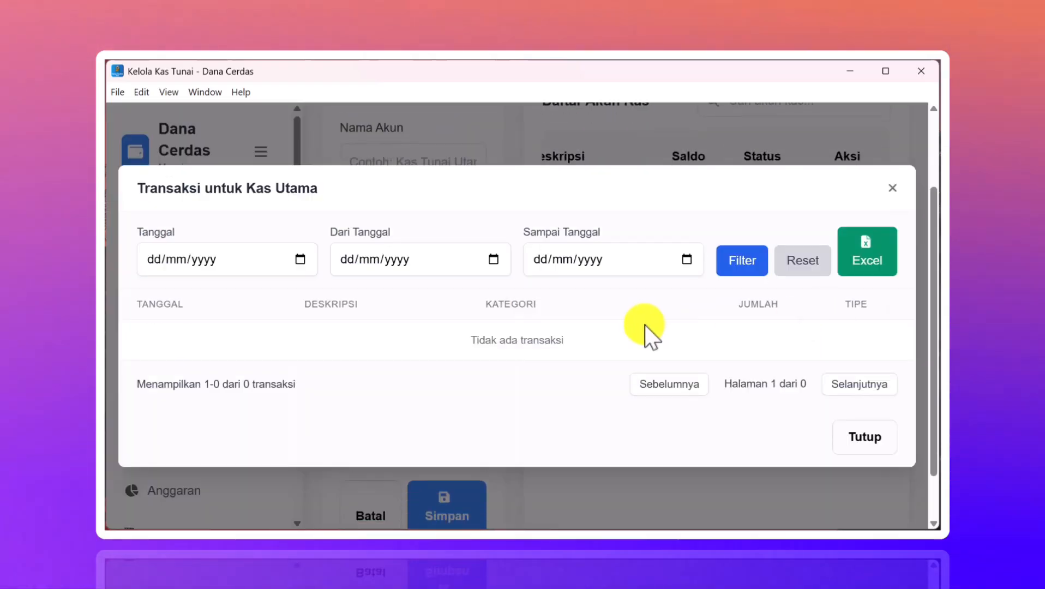
pyautogui.click(892, 188)
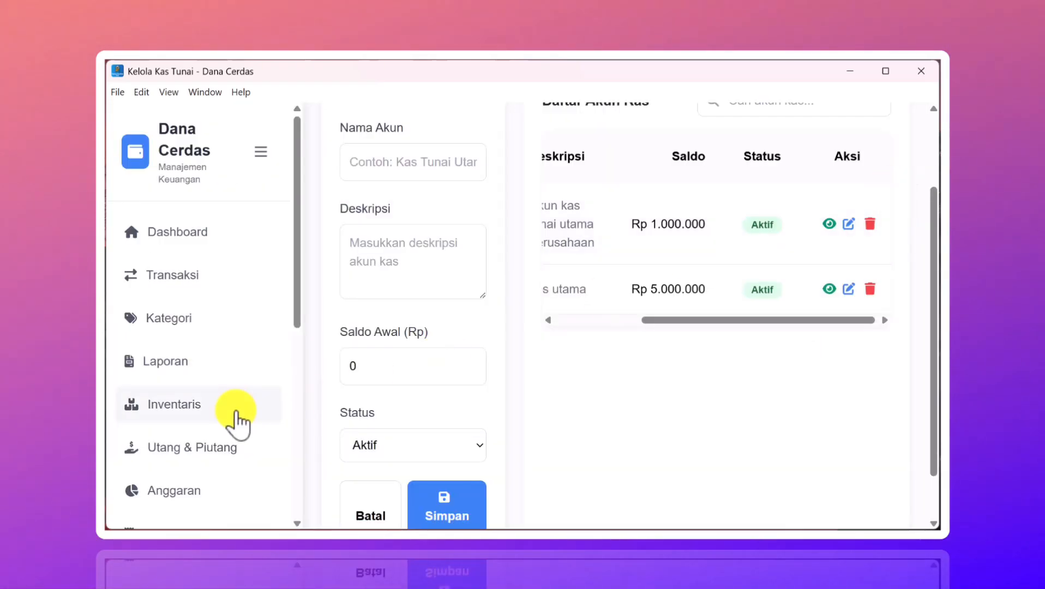
pyautogui.scroll(-7, 240, 419)
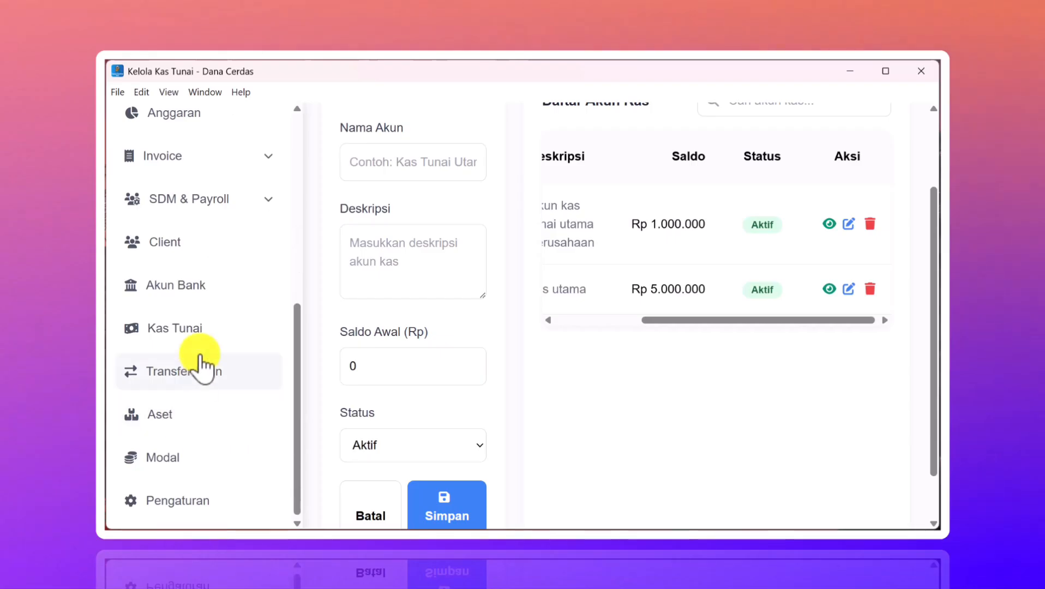
# - On Kelola Akun Bank, review the BCA account's transactions (Rp 4.850.000 balance) and refresh the list
pyautogui.click(198, 286)
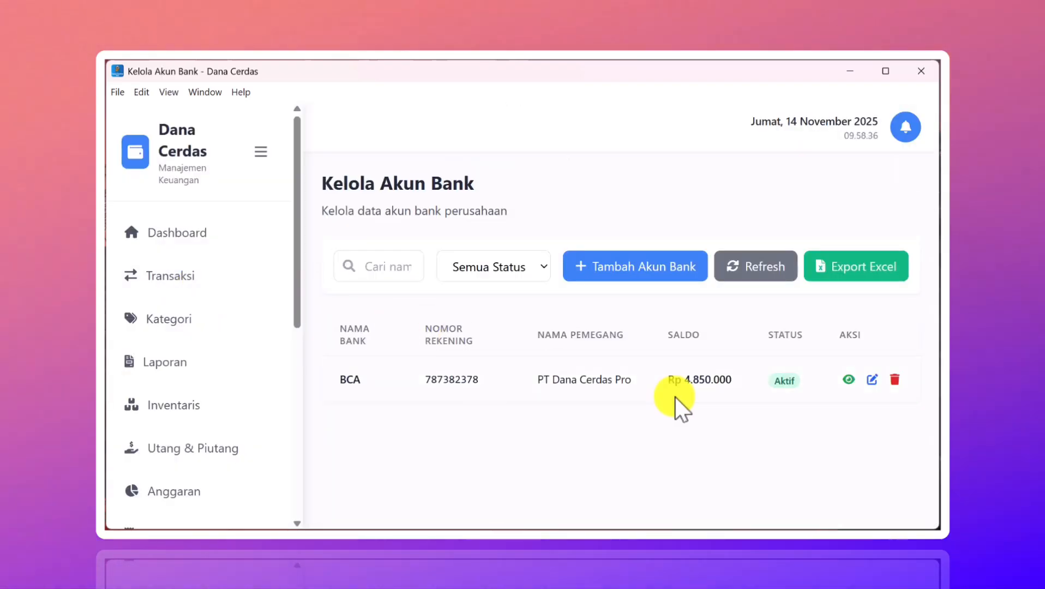
pyautogui.click(848, 379)
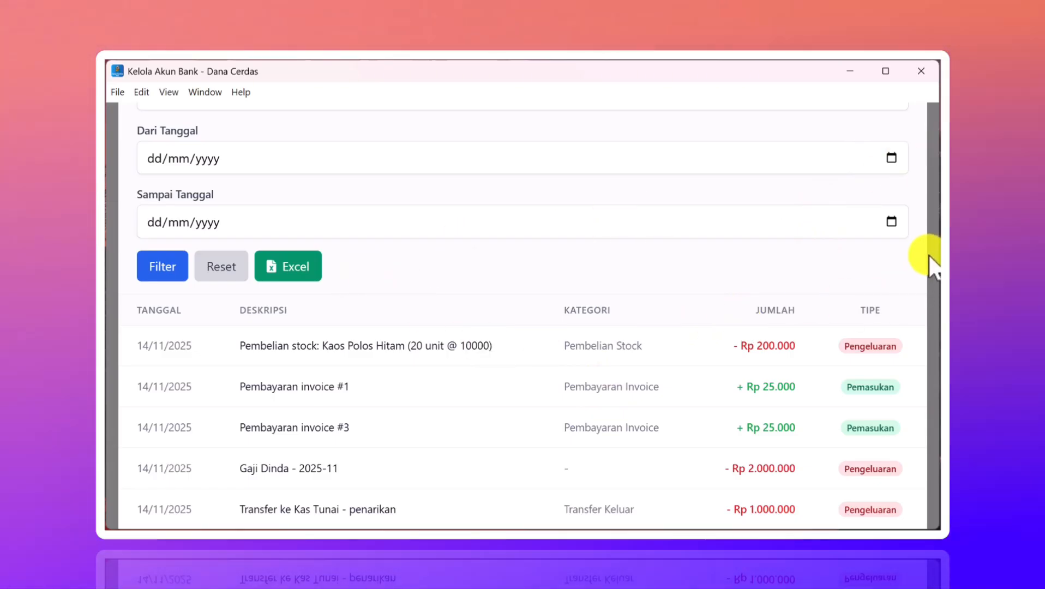
pyautogui.click(930, 256)
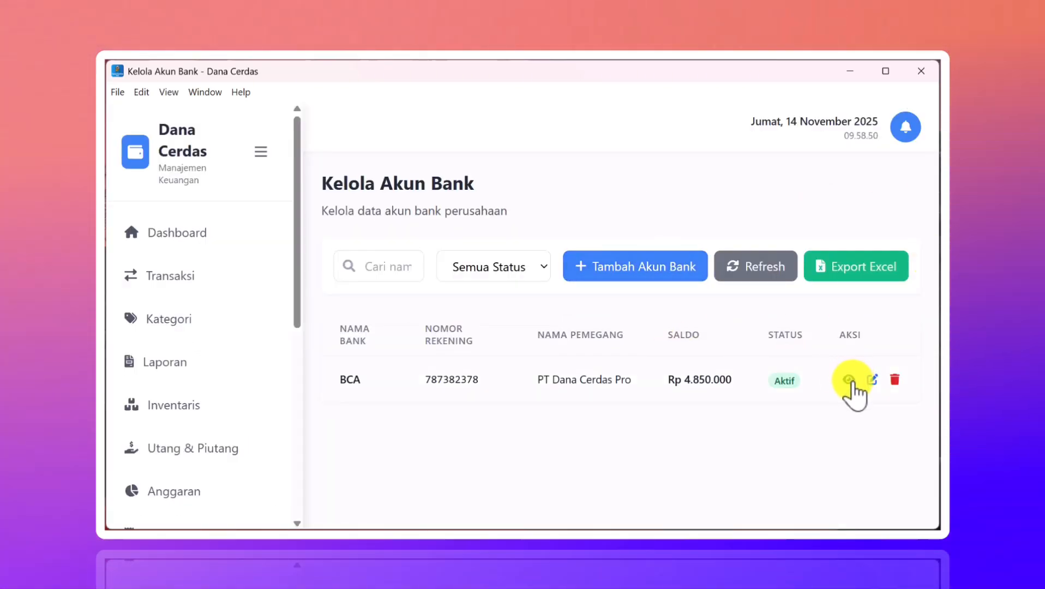
pyautogui.click(850, 382)
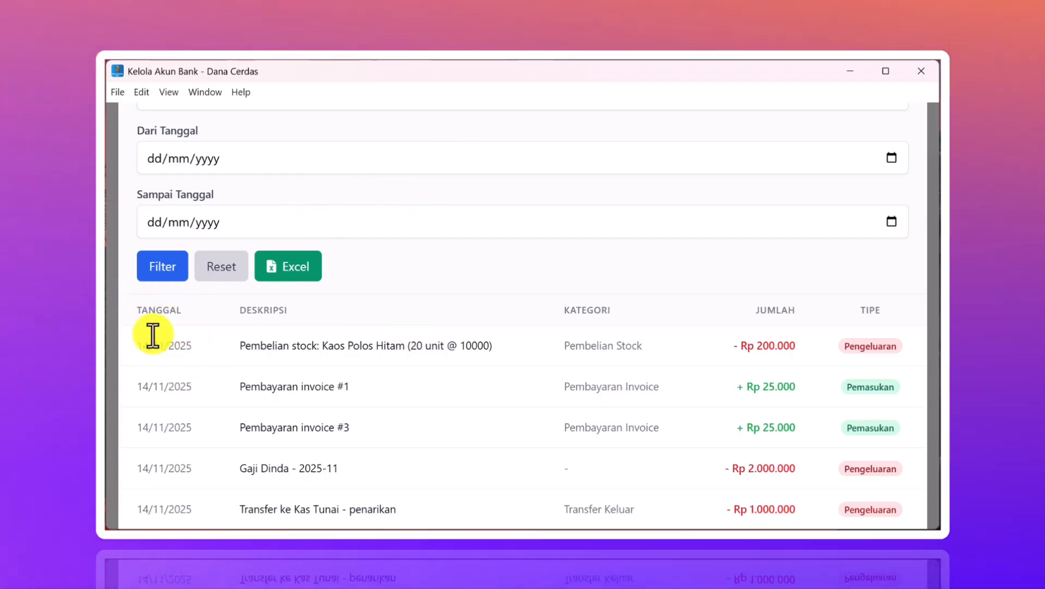
pyautogui.click(109, 309)
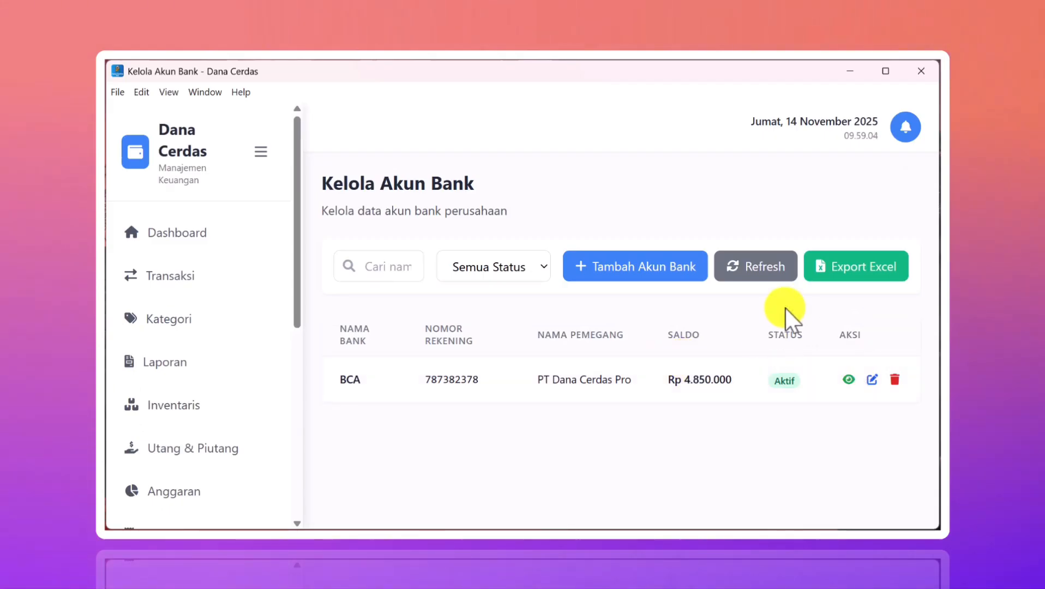
pyautogui.click(759, 276)
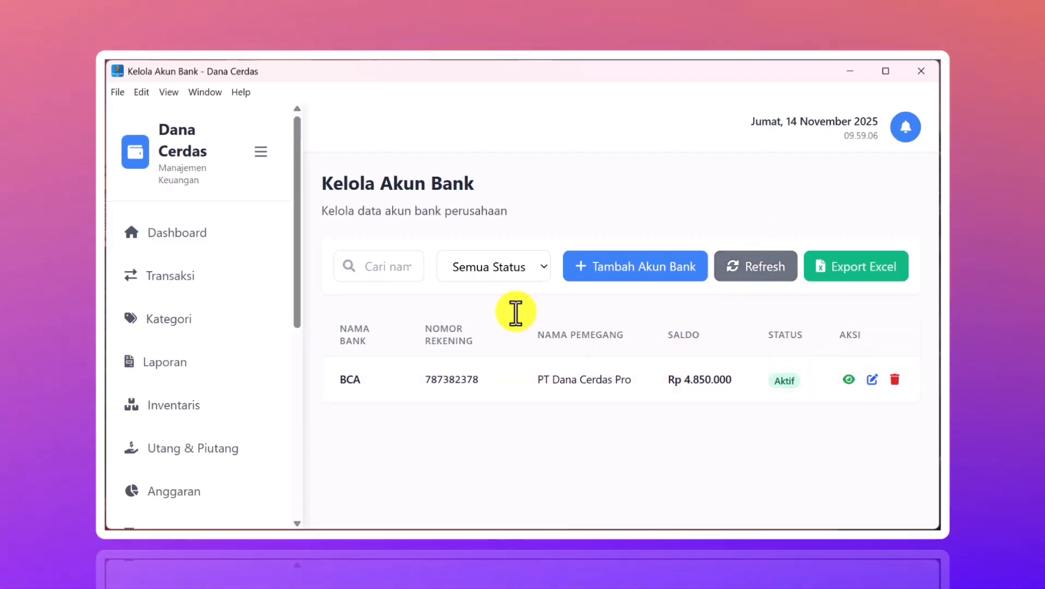
pyautogui.scroll(-5, 221, 349)
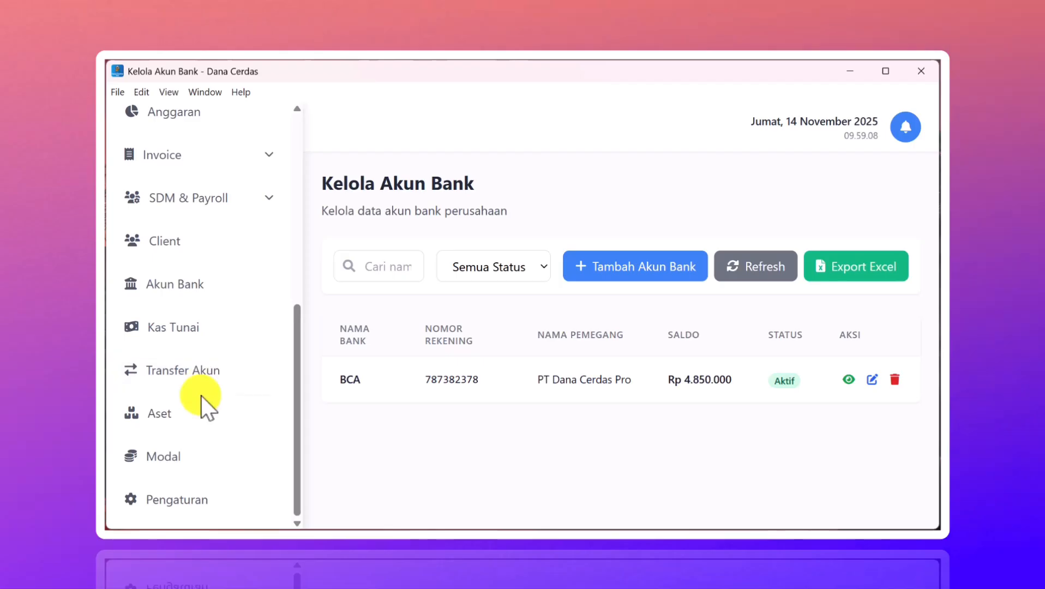
# - Open Manajemen Modal and review Rp 10.000.000 paid-in capital and Rp 980.000 retained earnings
pyautogui.click(166, 457)
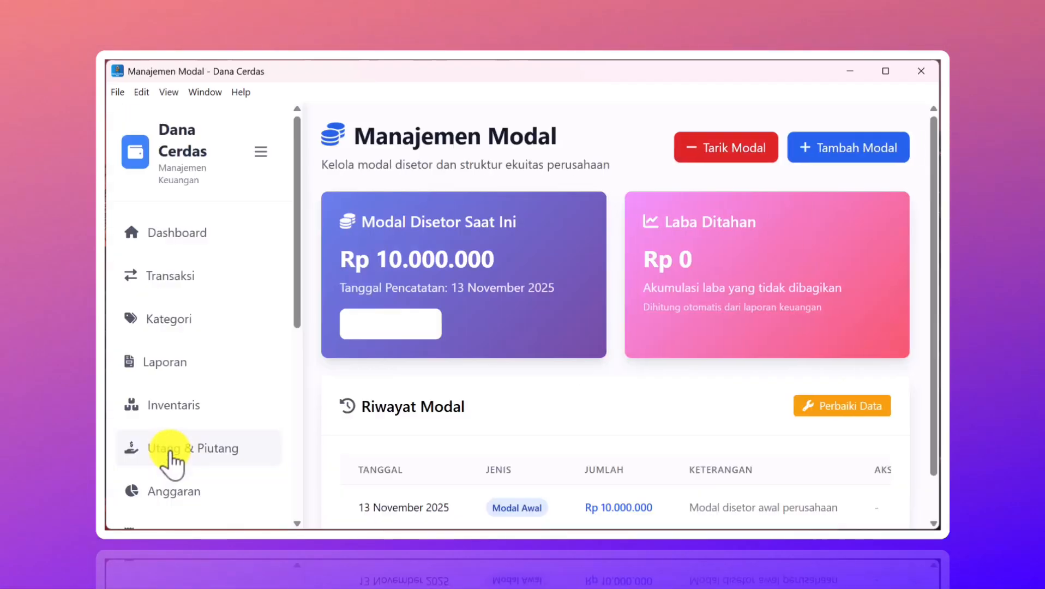
pyautogui.scroll(-2, 558, 398)
pyautogui.scroll(2, 557, 396)
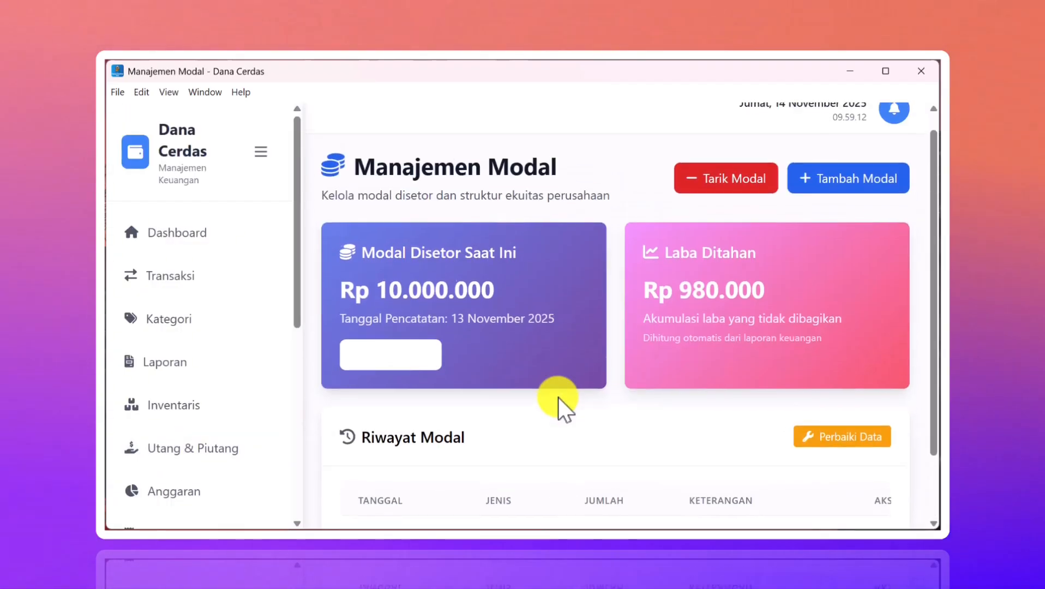
pyautogui.scroll(-2, 558, 396)
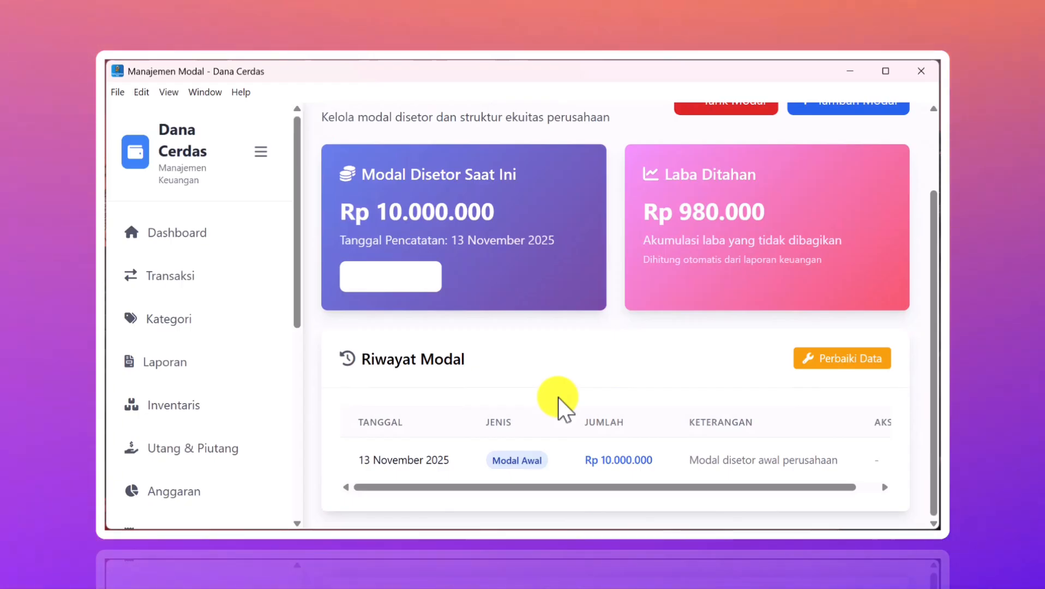
pyautogui.scroll(2, 558, 397)
pyautogui.scroll(-2, 557, 397)
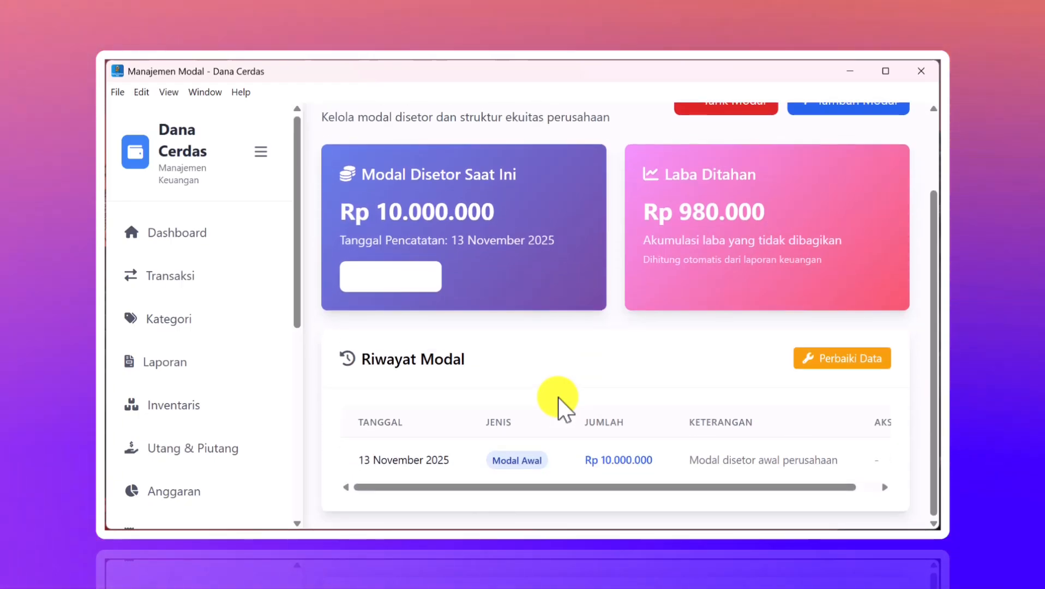
pyautogui.scroll(1, 580, 417)
pyautogui.scroll(-1, 580, 418)
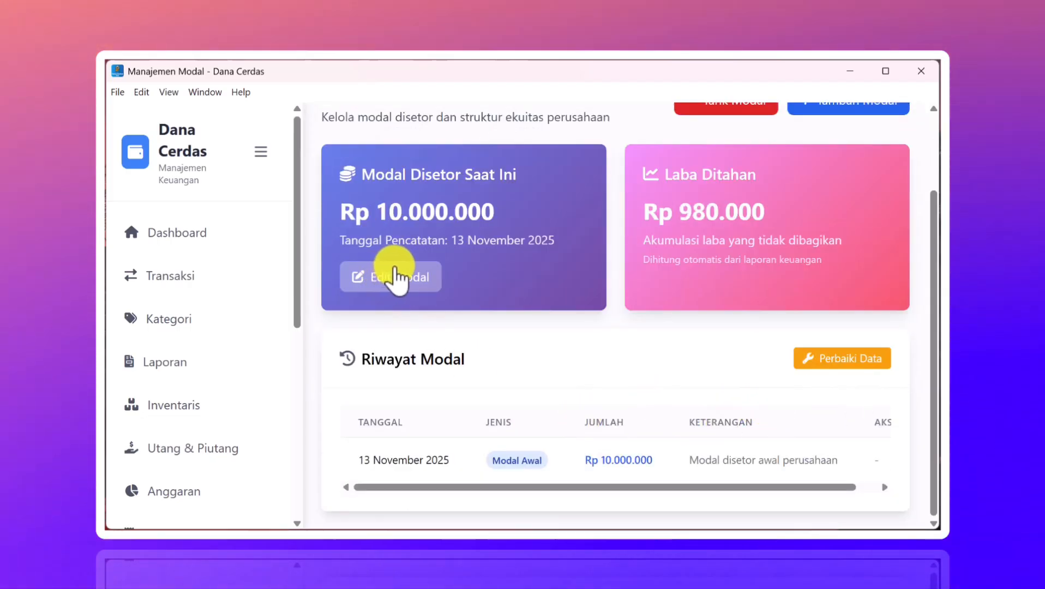
pyautogui.scroll(2, 531, 336)
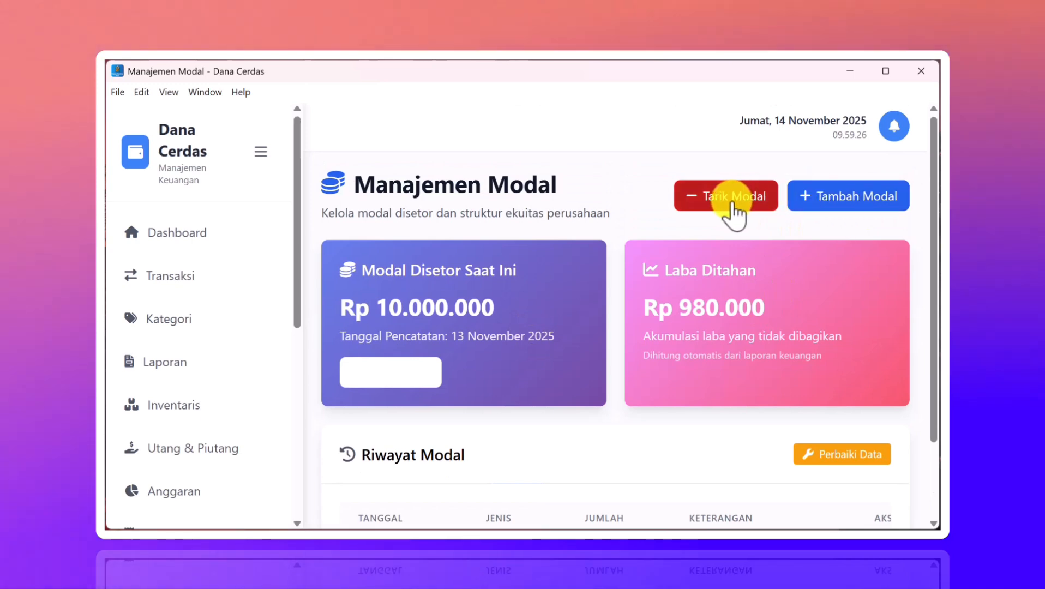
pyautogui.scroll(-2, 735, 206)
pyautogui.scroll(2, 713, 291)
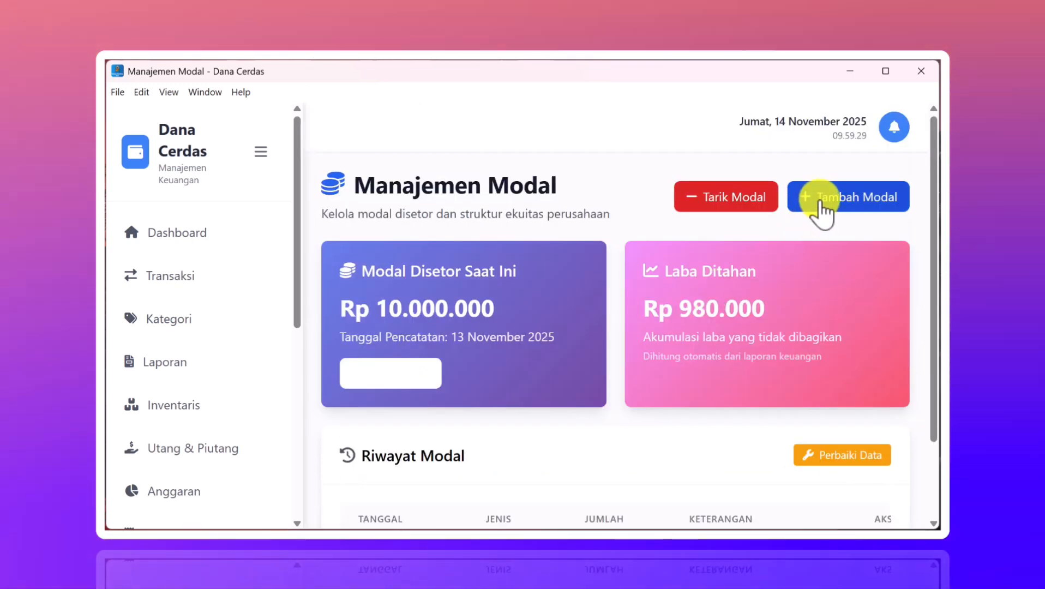
# - Open the Tambah Modal and Tarik Modal forms and cancel both, leaving capital unchanged
pyautogui.click(819, 203)
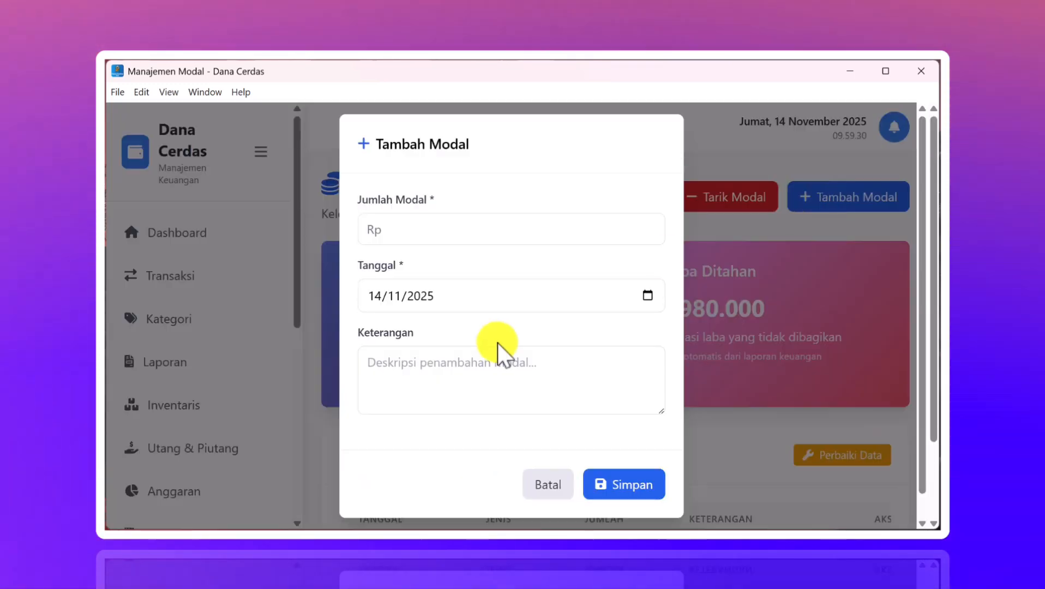
pyautogui.click(540, 462)
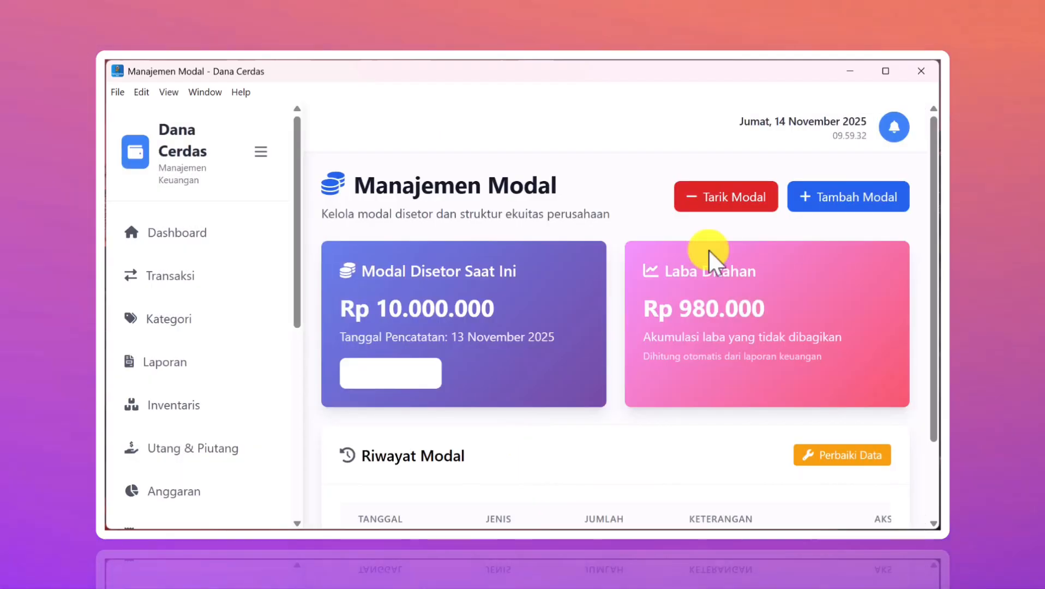
pyautogui.click(713, 210)
pyautogui.scroll(-2, 490, 381)
pyautogui.scroll(2, 479, 437)
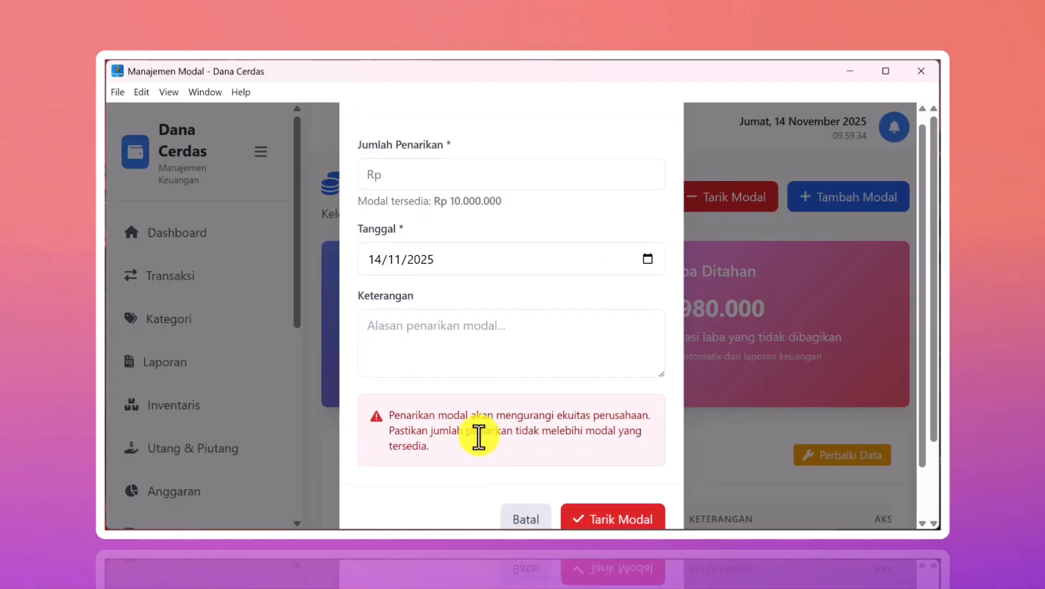
pyautogui.scroll(-2, 481, 358)
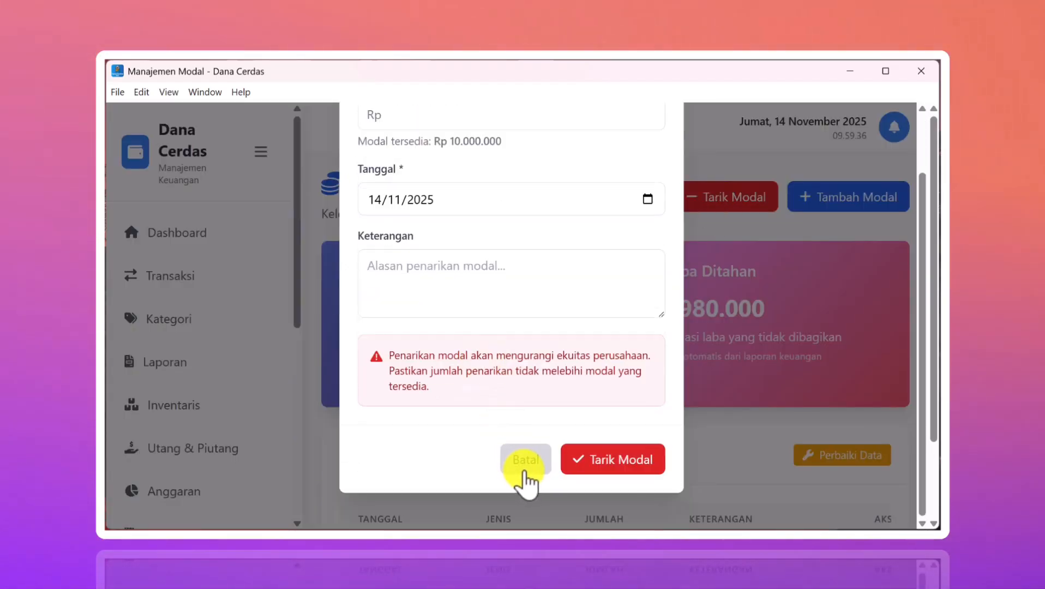
pyautogui.click(525, 470)
pyautogui.scroll(-3, 601, 441)
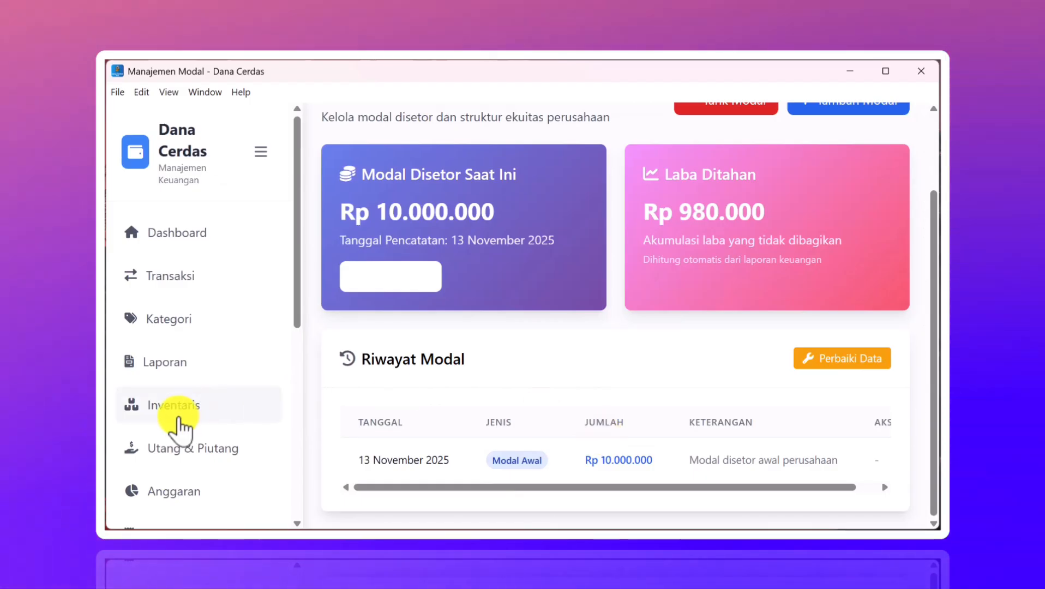
pyautogui.scroll(-7, 177, 422)
pyautogui.scroll(4, 196, 256)
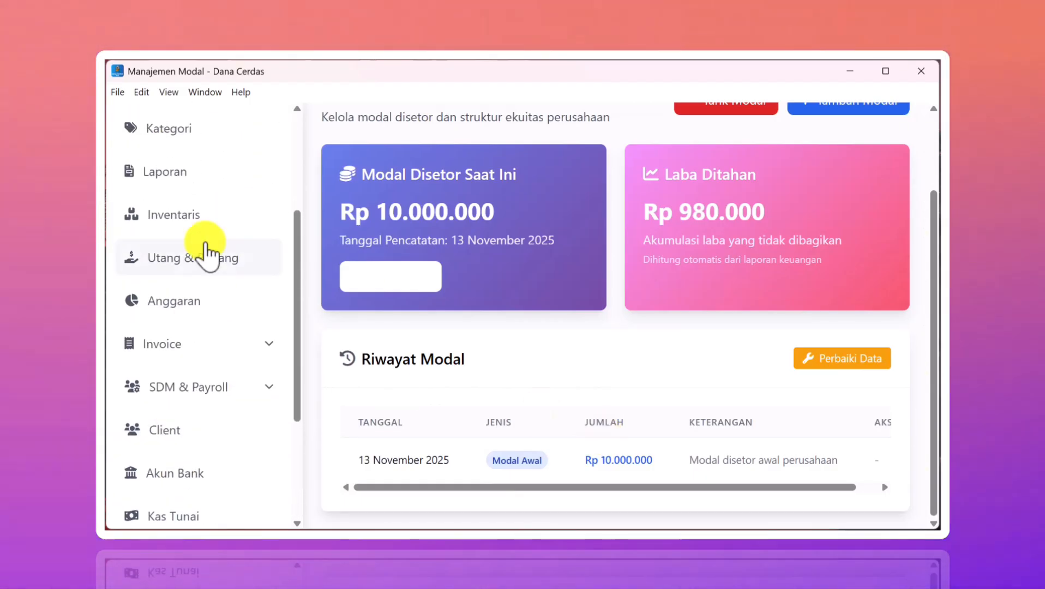
# - On Utang & Piutang, start a new debt with the contact's name and a 500000 amount
pyautogui.click(183, 261)
pyautogui.scroll(-5, 425, 273)
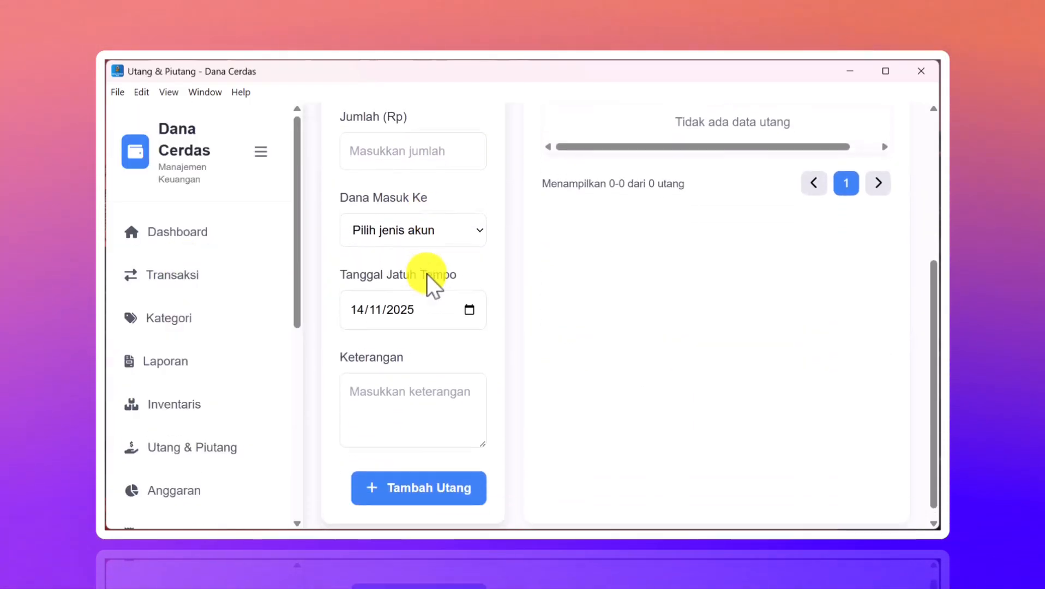
pyautogui.scroll(4, 426, 273)
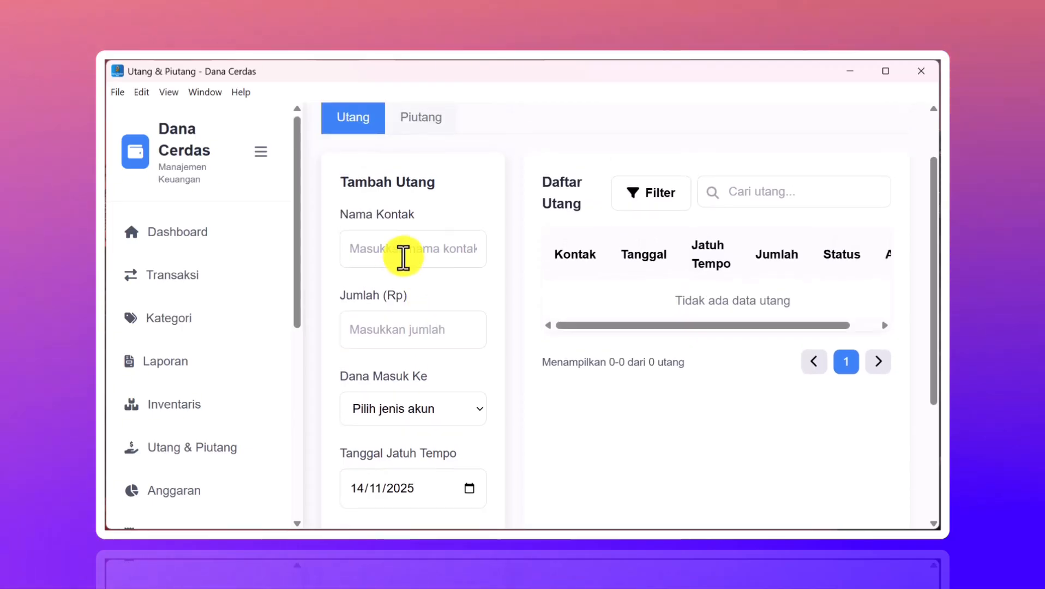
pyautogui.click(406, 255)
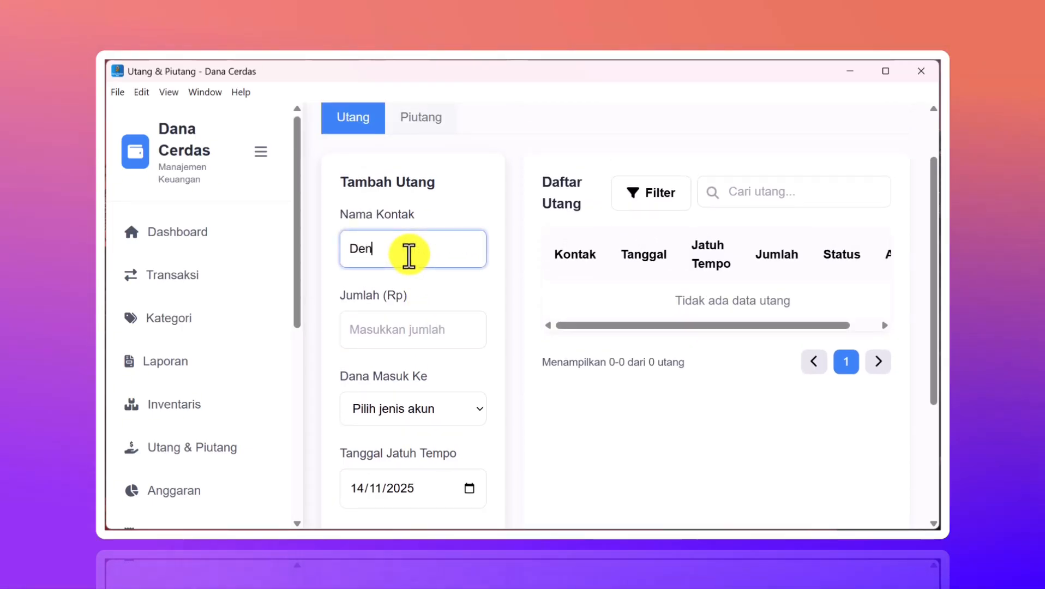
pyautogui.scroll(-2, 409, 253)
pyautogui.click(396, 210)
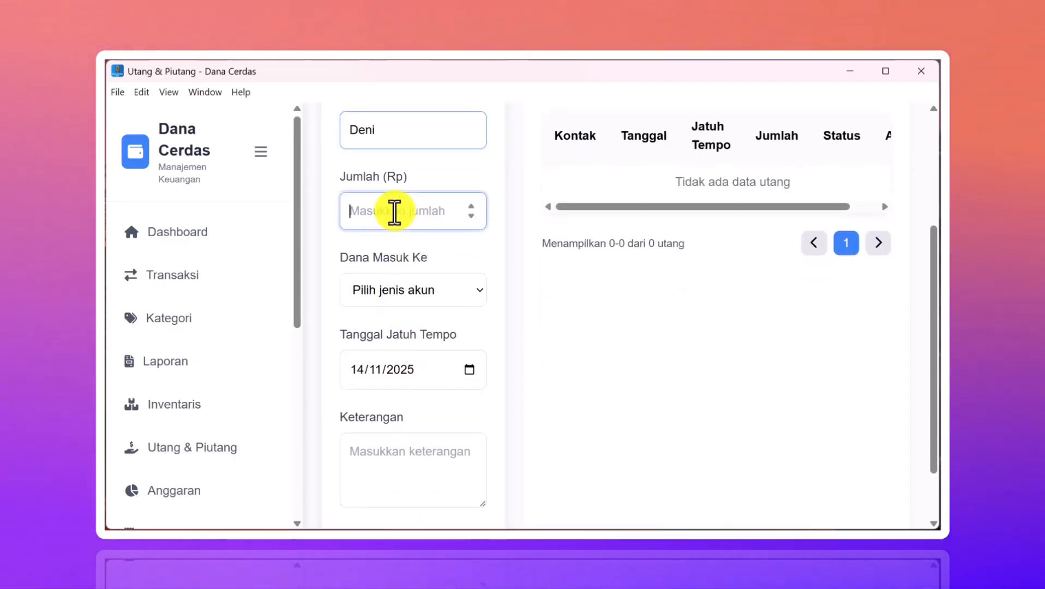
pyautogui.scroll(3, 393, 212)
pyautogui.scroll(-3, 394, 212)
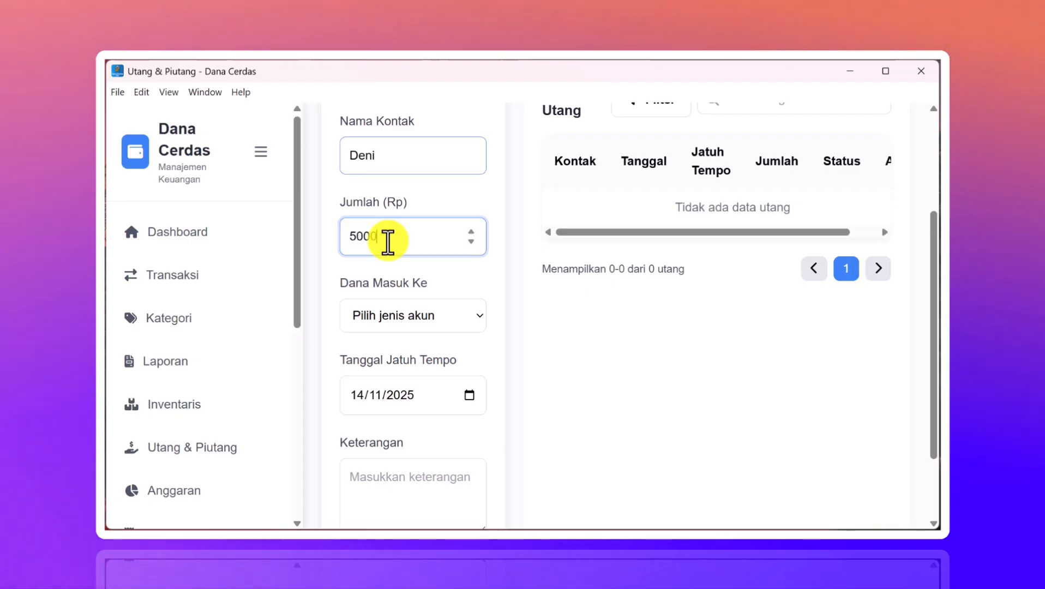
# - Send the funds to cash account Kas Tunai, note 'Uang beli alat', and save the debt
pyautogui.click(393, 326)
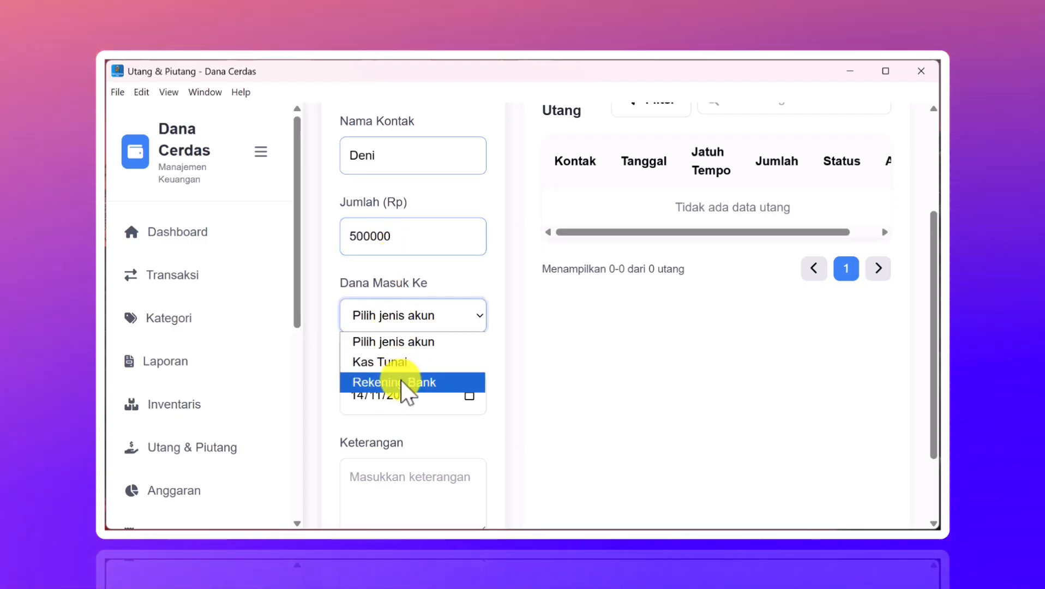
pyautogui.click(401, 381)
pyautogui.click(447, 312)
pyautogui.click(380, 358)
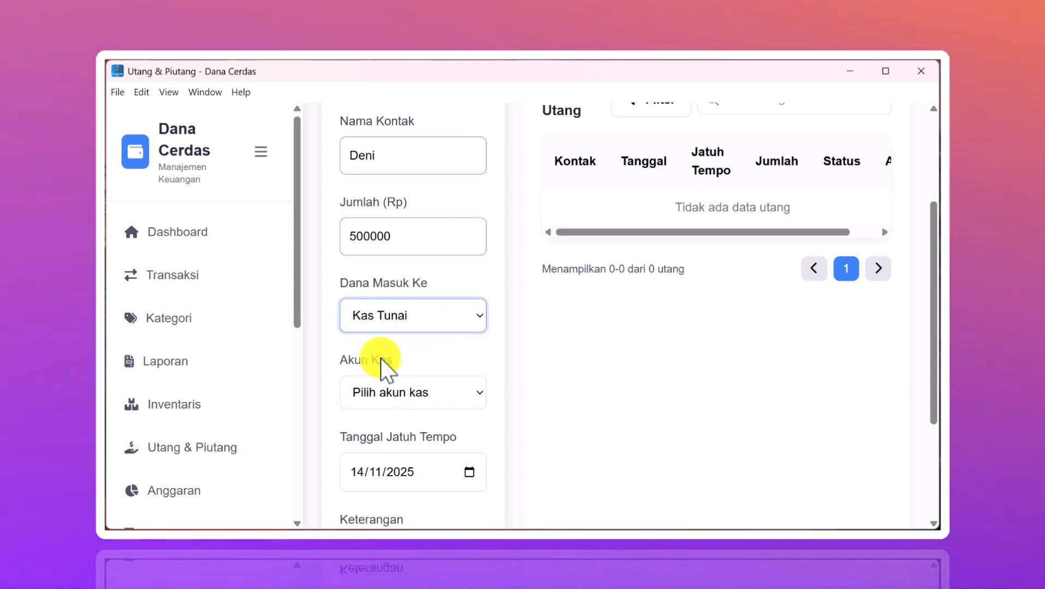
pyautogui.click(401, 390)
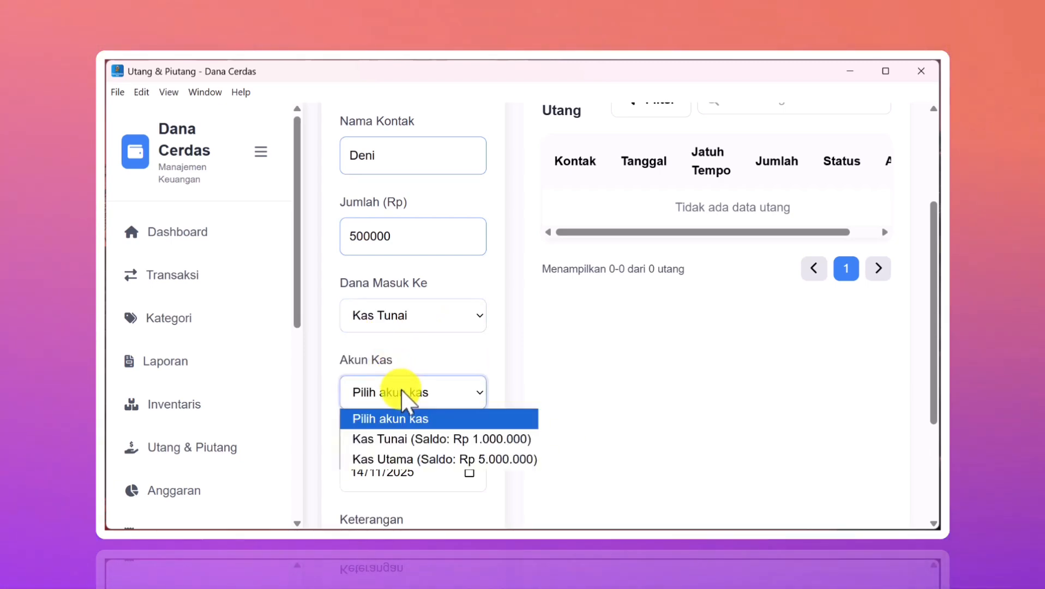
pyautogui.click(398, 445)
pyautogui.scroll(-3, 450, 395)
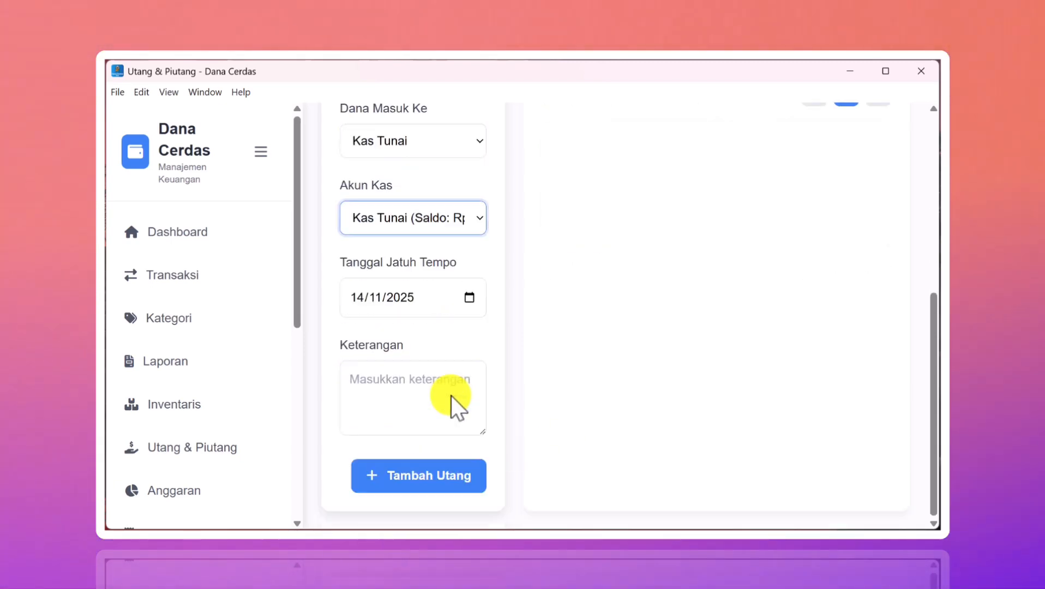
pyautogui.click(416, 398)
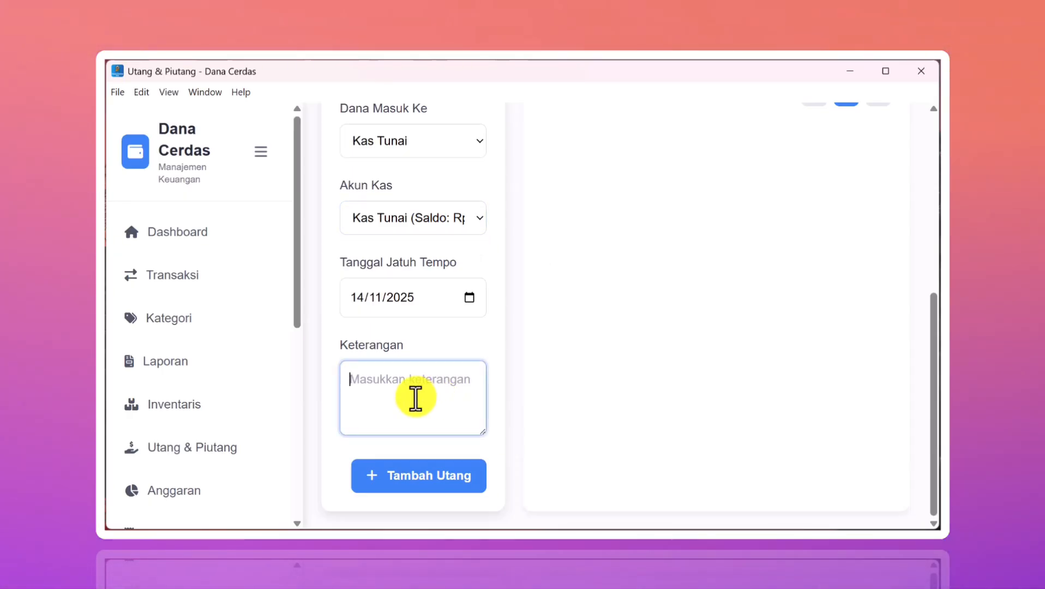
pyautogui.write('Uang beli alat')
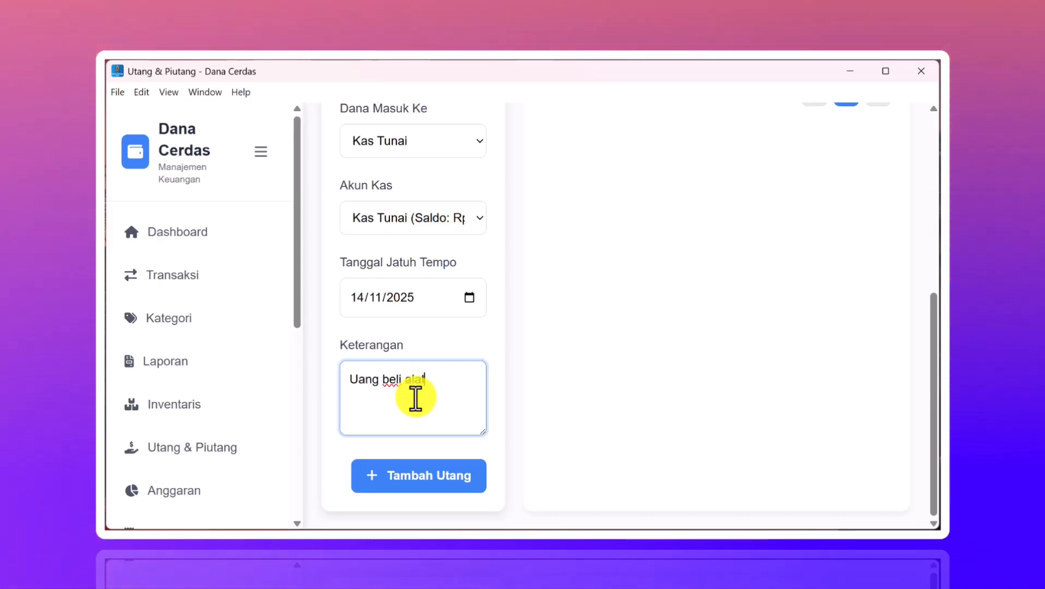
pyautogui.click(411, 479)
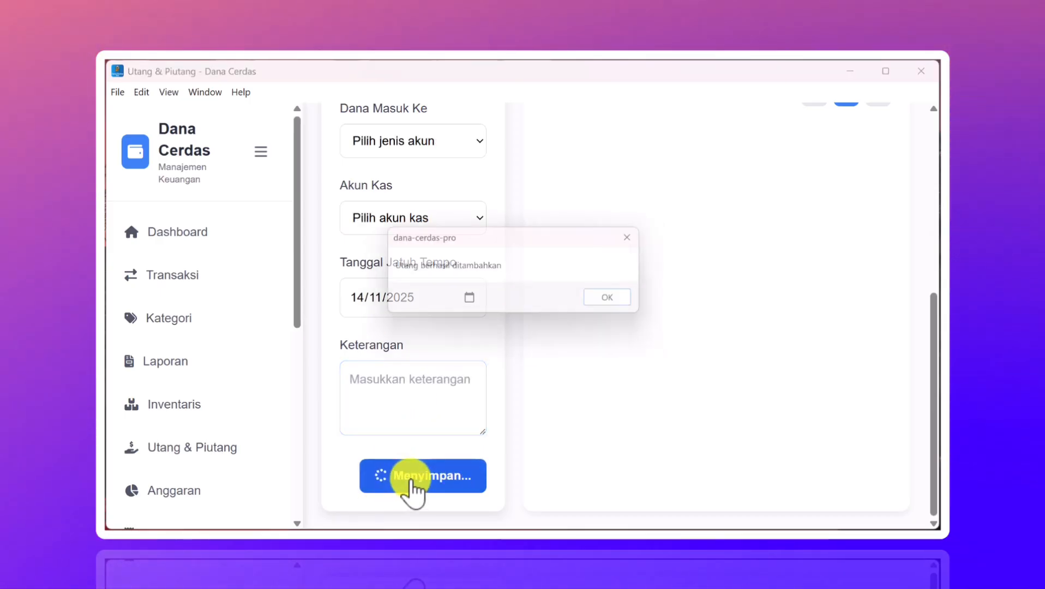
pyautogui.click(618, 302)
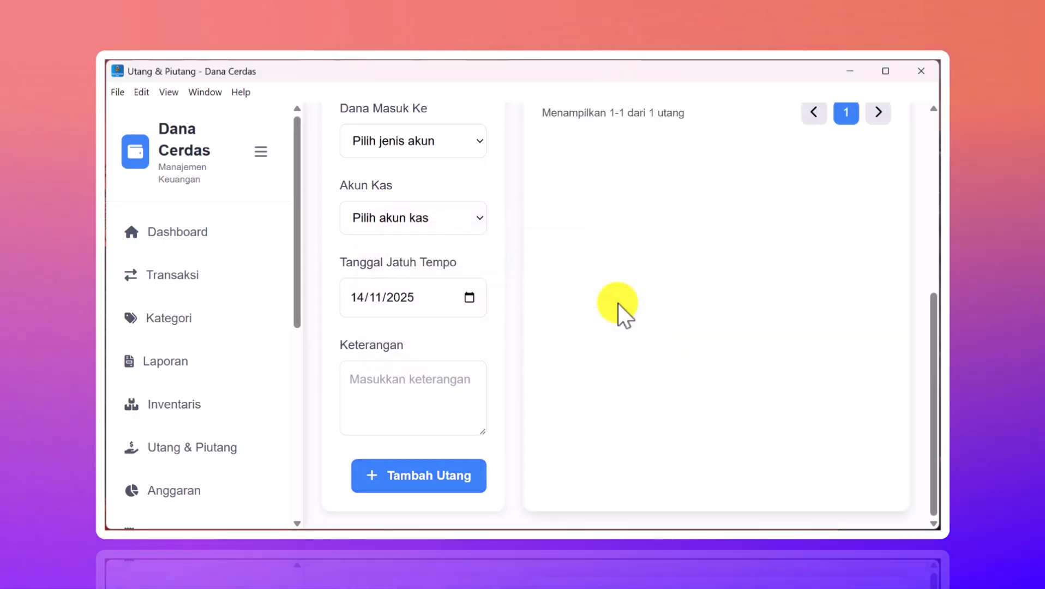
pyautogui.scroll(5, 618, 302)
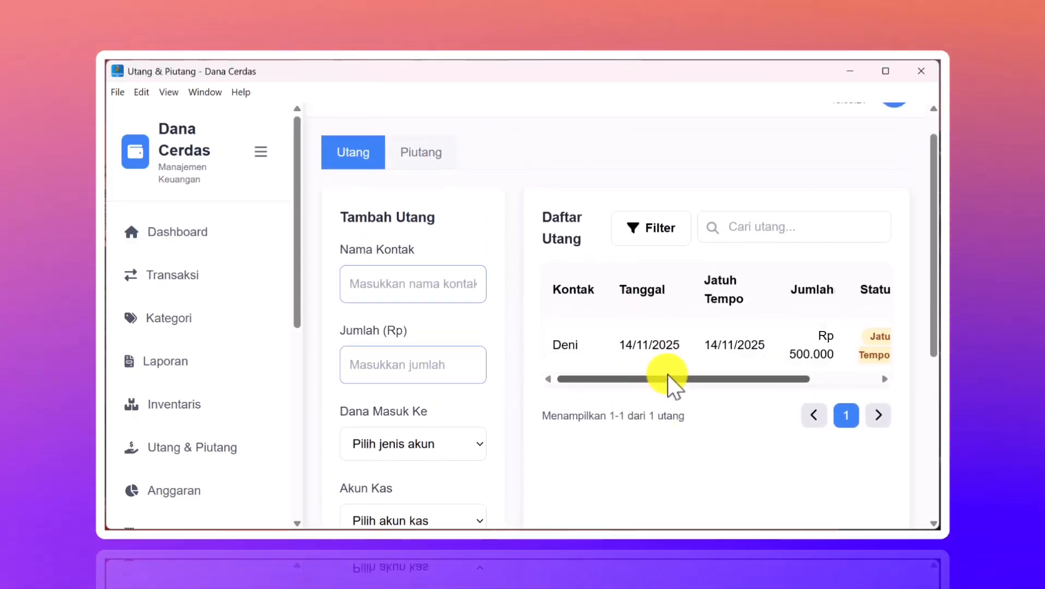
pyautogui.moveTo(667, 375); pyautogui.dragTo(786, 378)
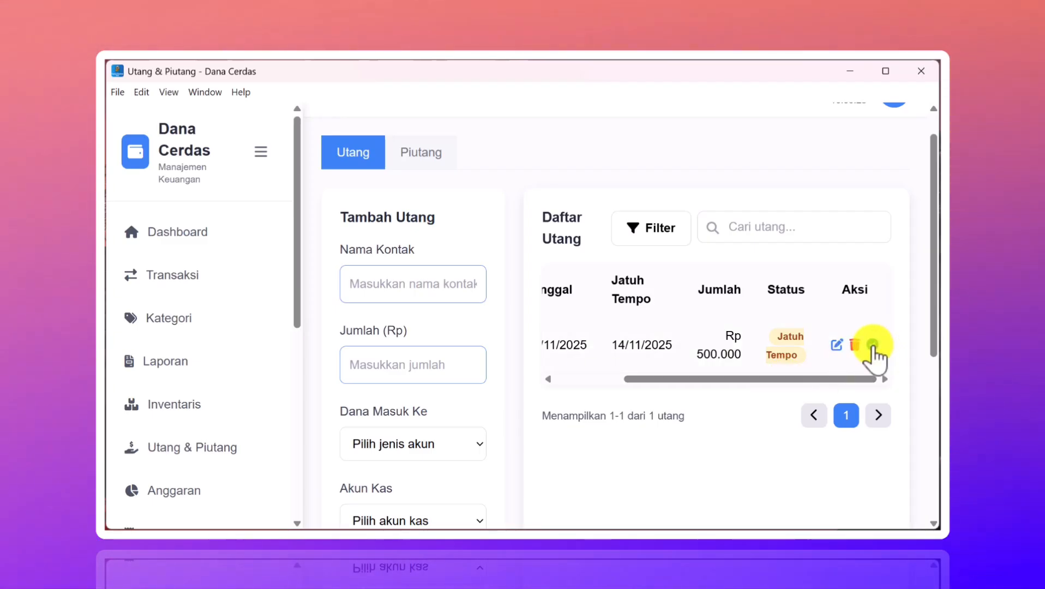
pyautogui.click(409, 148)
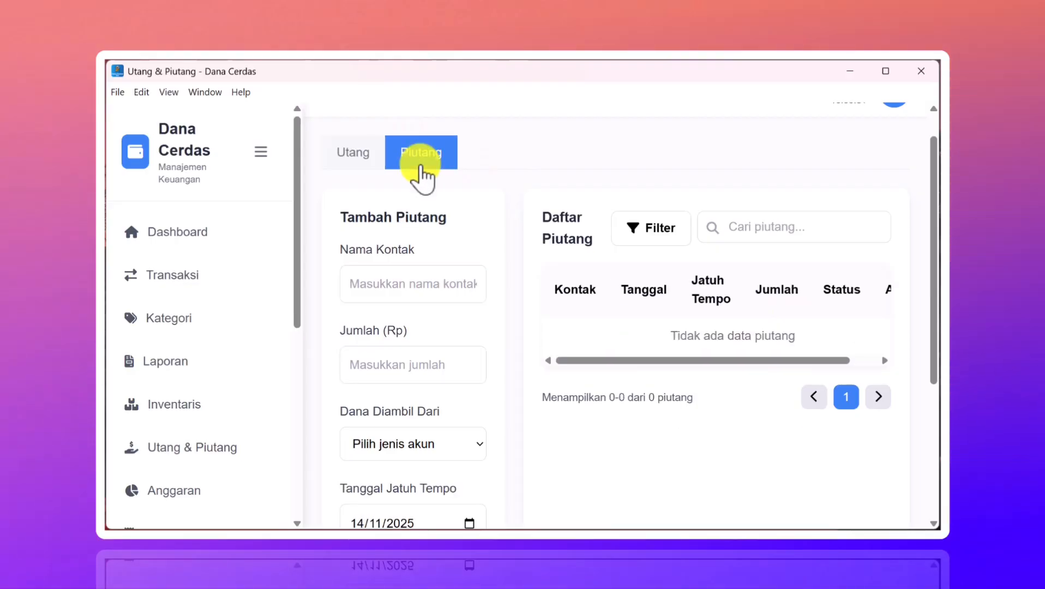
pyautogui.scroll(-2, 474, 281)
pyautogui.scroll(3, 474, 282)
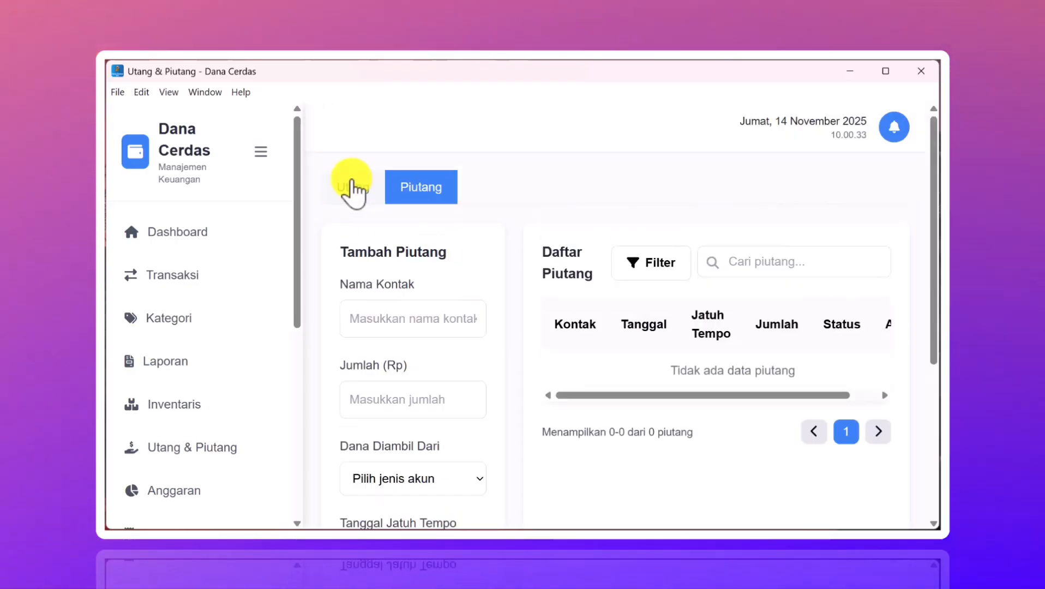
pyautogui.click(351, 191)
pyautogui.scroll(-2, 718, 411)
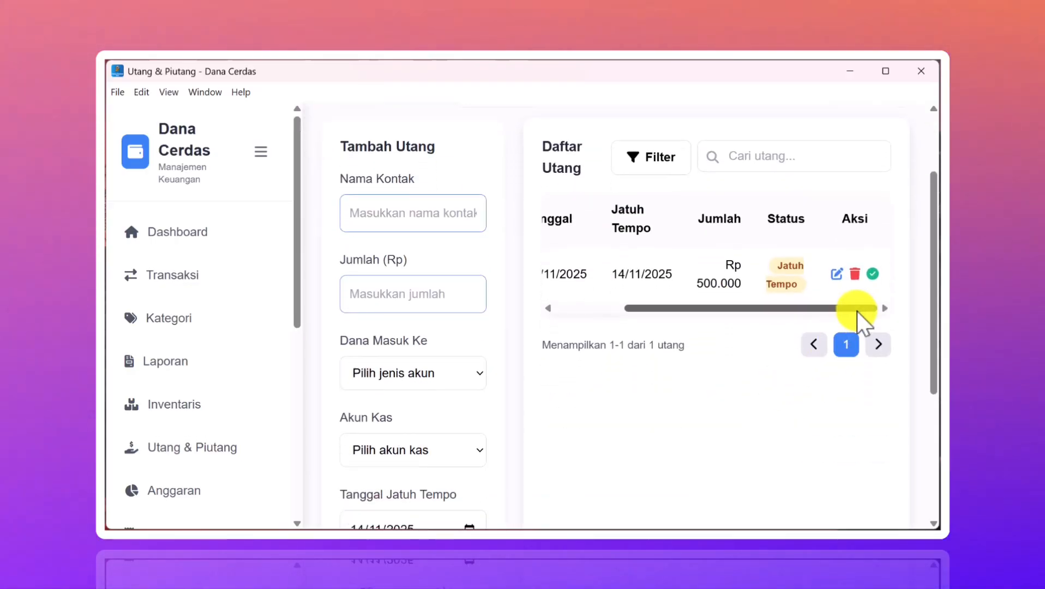
# - Pay the Rp 500.000 debt with Tunai from Kas Tunai so it shows Lunas
pyautogui.click(872, 274)
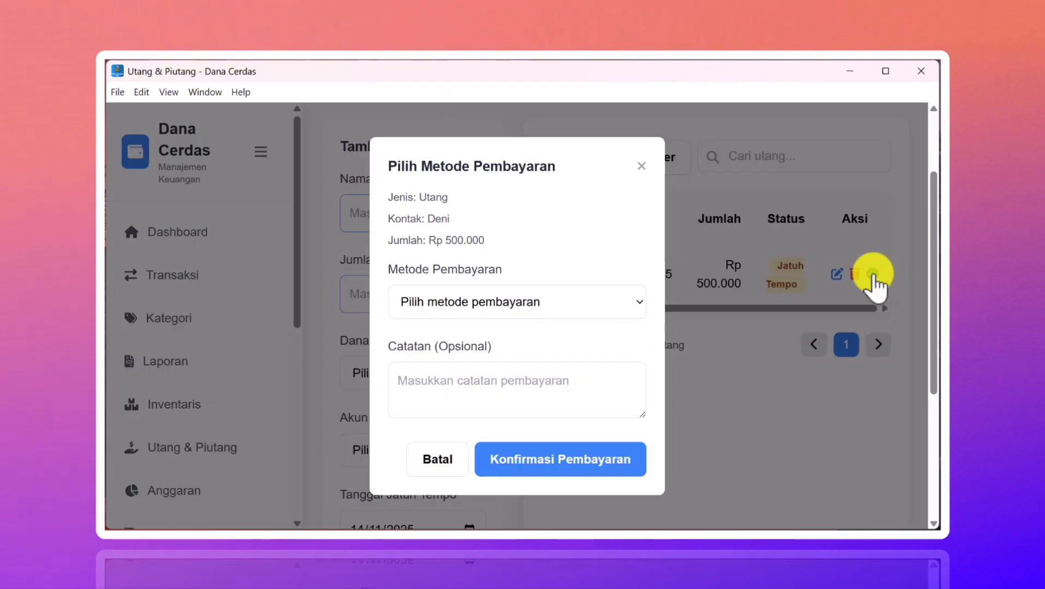
pyautogui.click(558, 303)
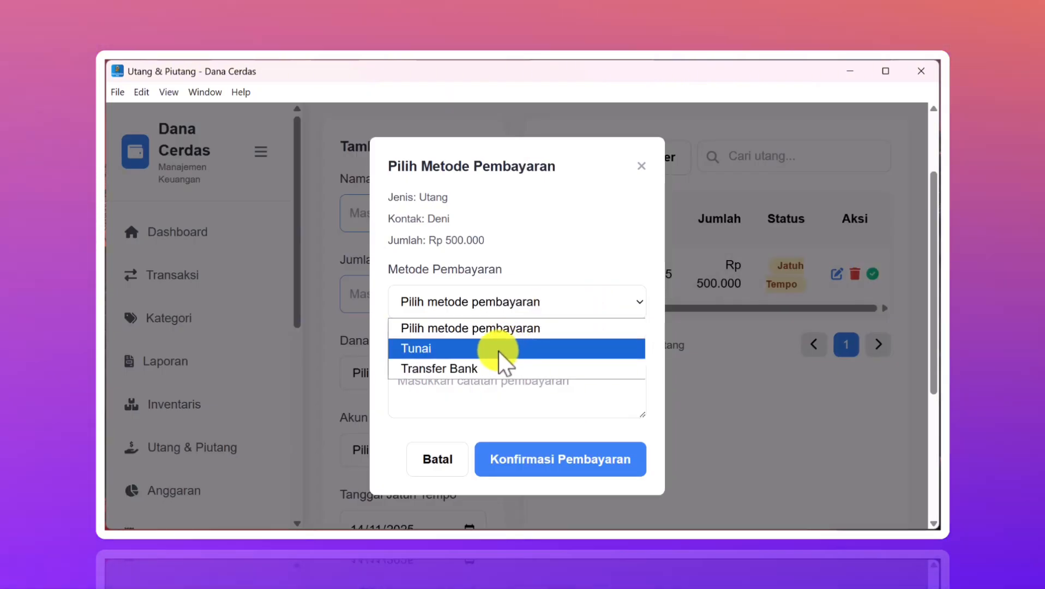
pyautogui.click(499, 352)
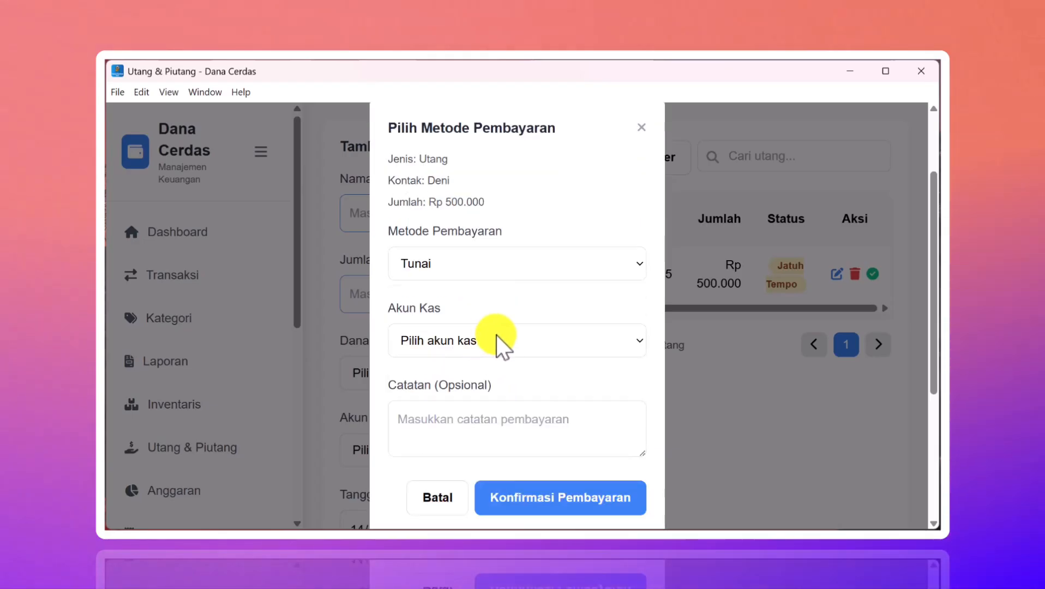
pyautogui.click(496, 335)
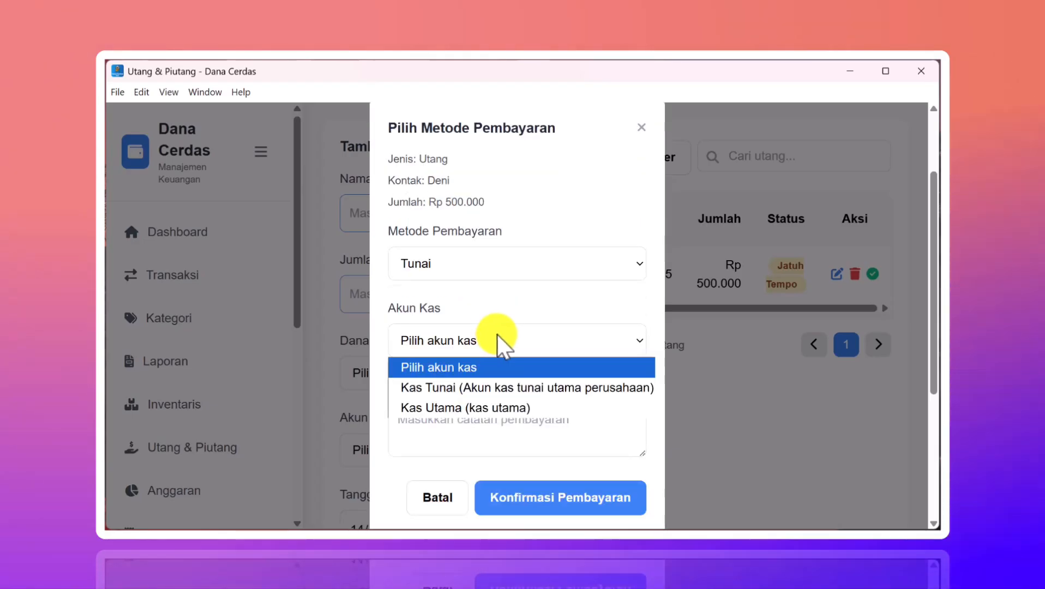
pyautogui.click(470, 389)
pyautogui.scroll(-2, 491, 393)
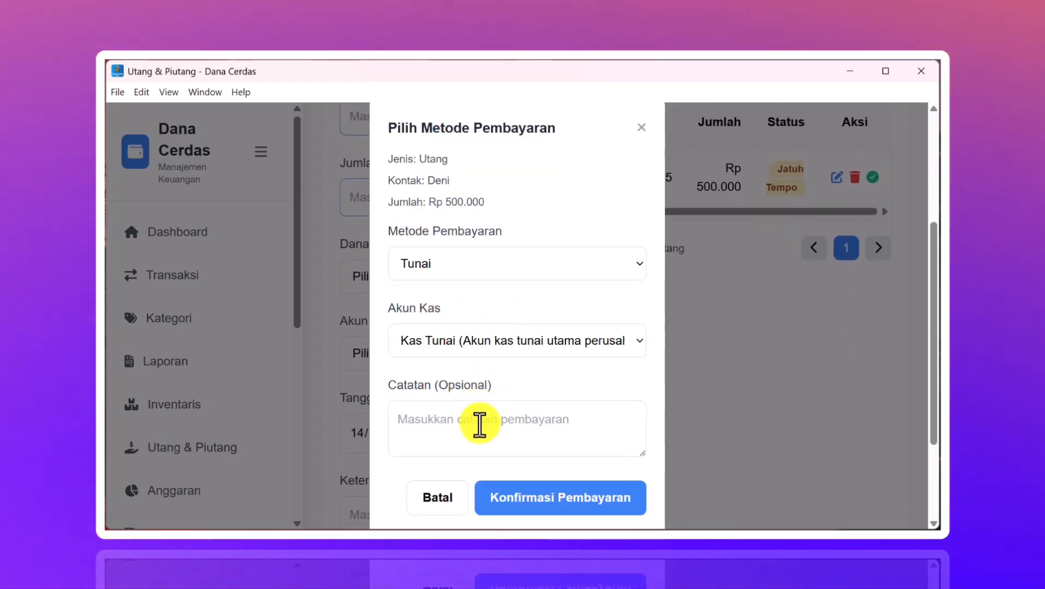
pyautogui.click(522, 499)
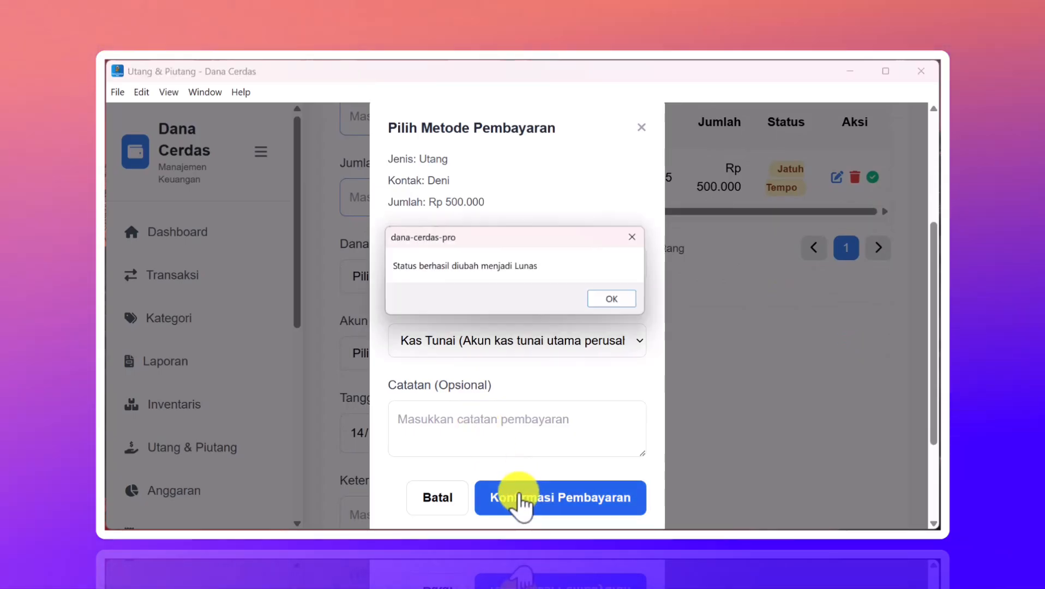
pyautogui.click(620, 300)
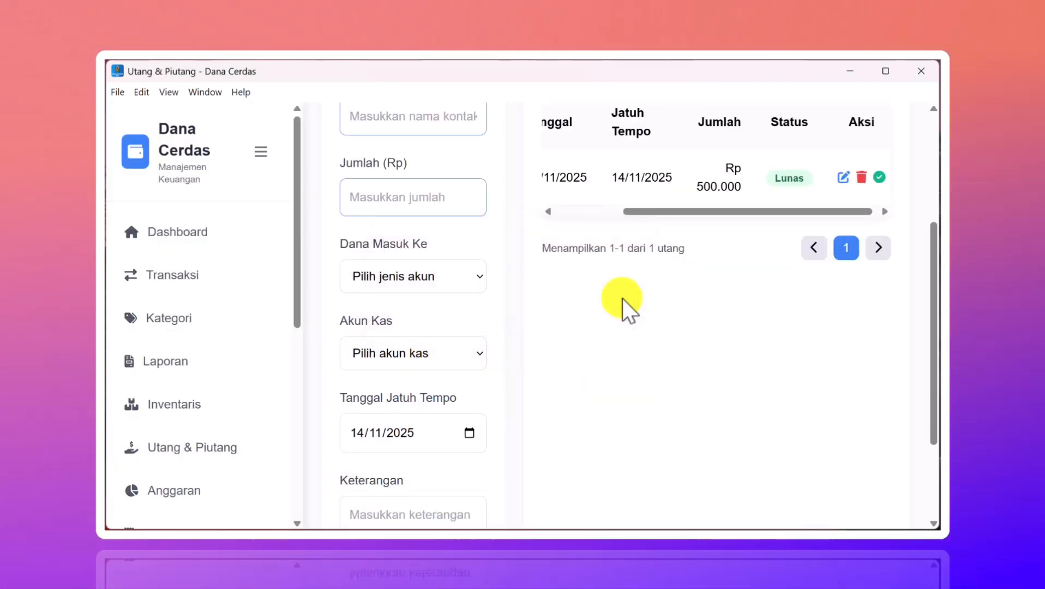
pyautogui.scroll(3, 790, 278)
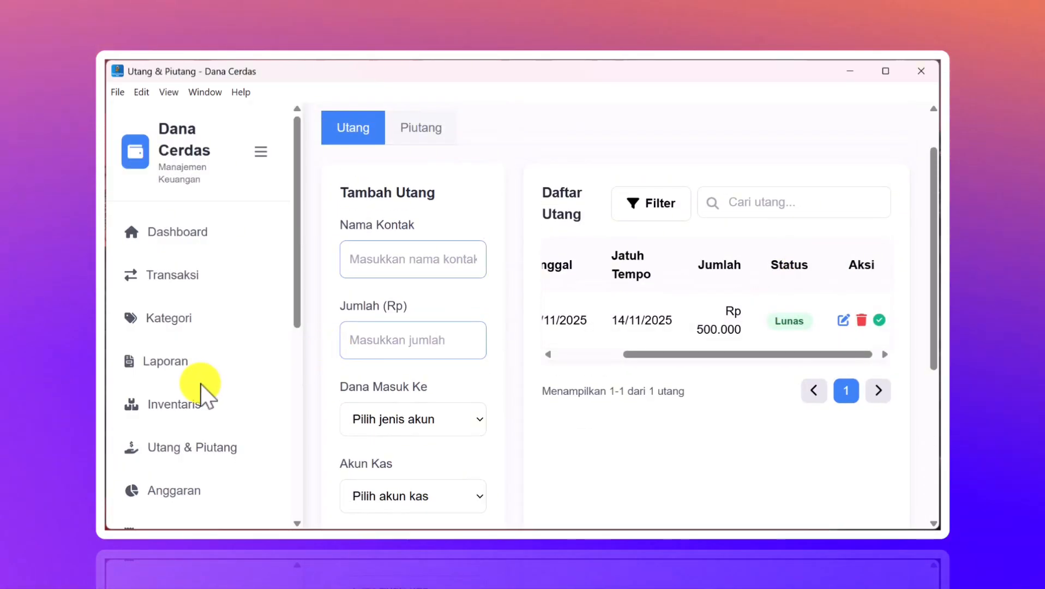
# - Review Kas Tunai's transactions on Kelola Kas Tunai, now at Rp 1.500.000 alongside Kas Utama's Rp 5.000.000
pyautogui.scroll(-8, 202, 395)
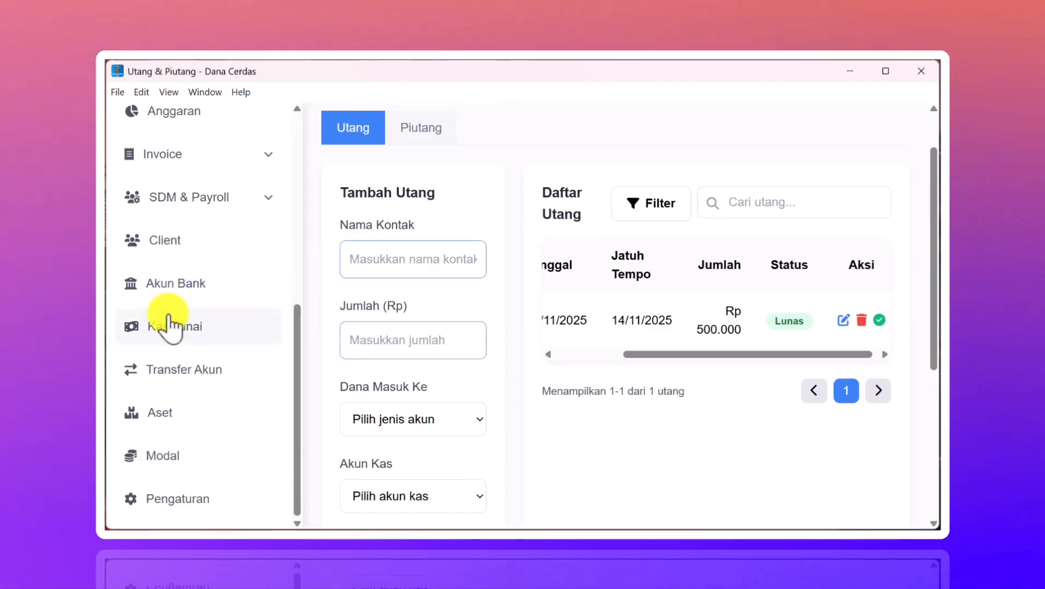
pyautogui.click(163, 333)
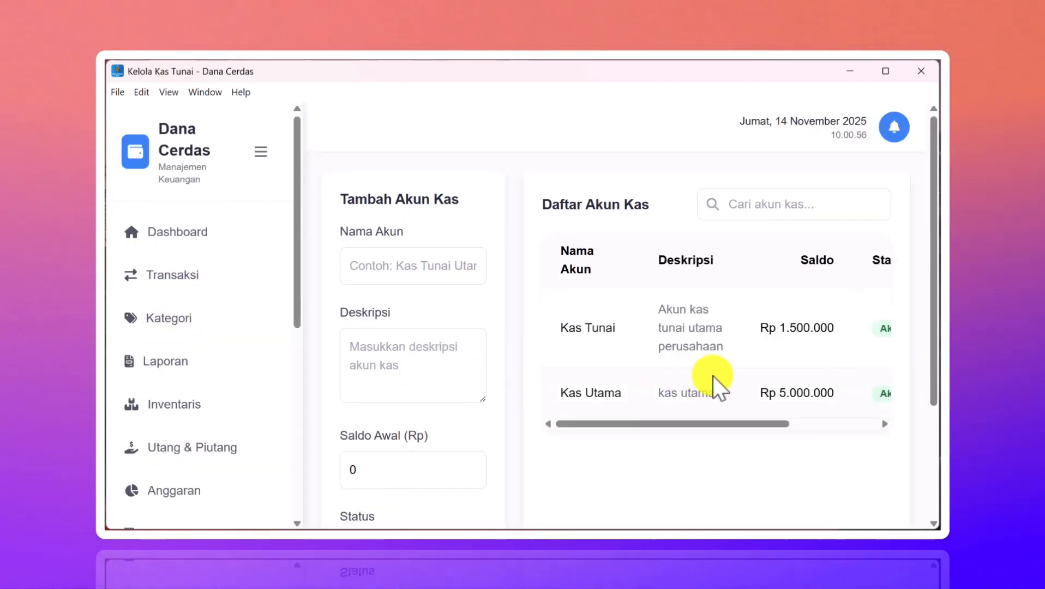
pyautogui.moveTo(793, 440); pyautogui.dragTo(821, 435)
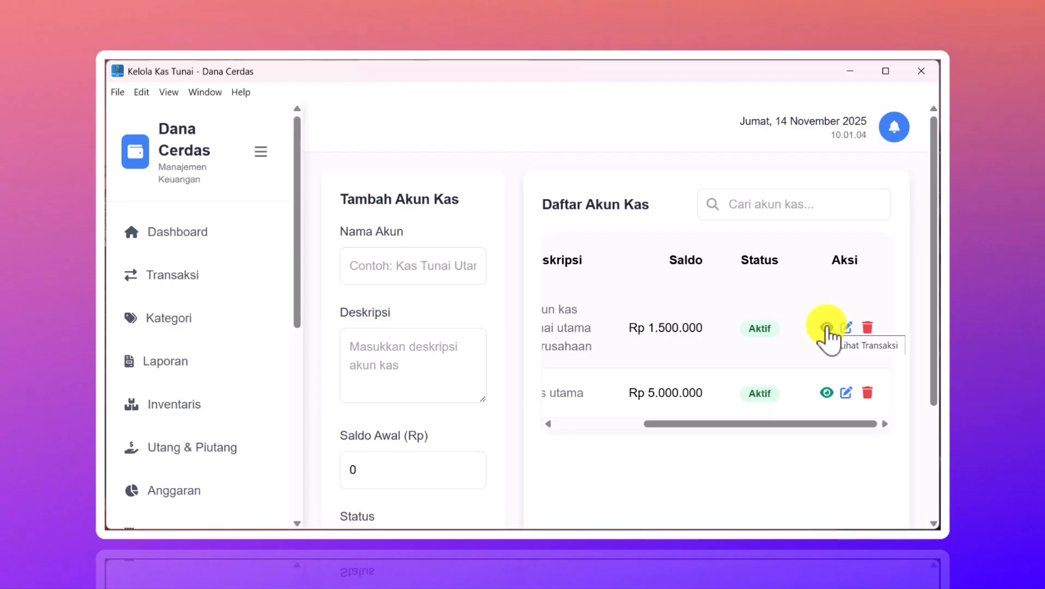
pyautogui.click(827, 329)
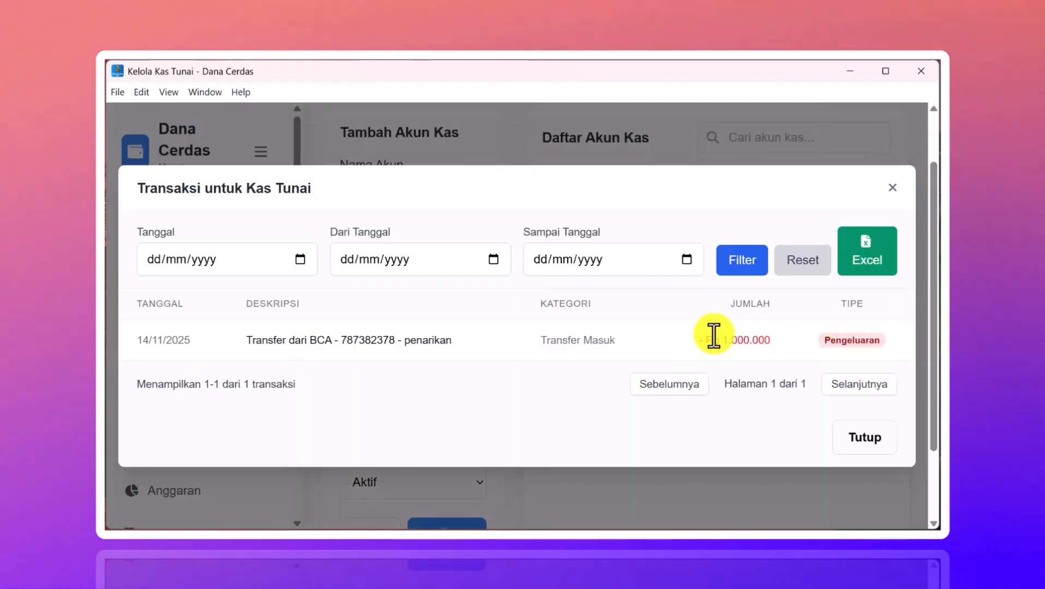
pyautogui.click(891, 185)
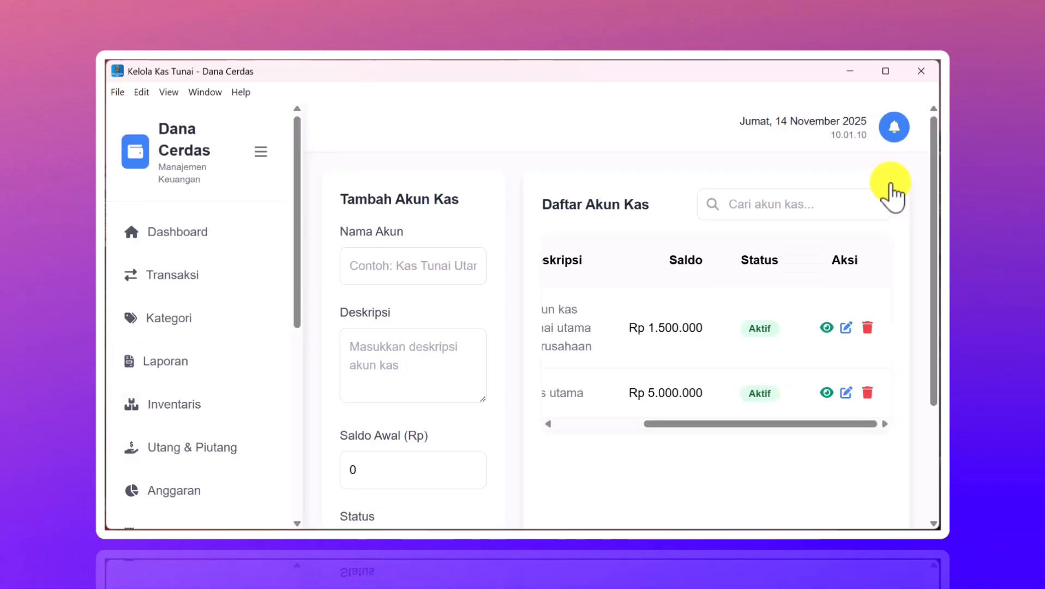
pyautogui.click(827, 329)
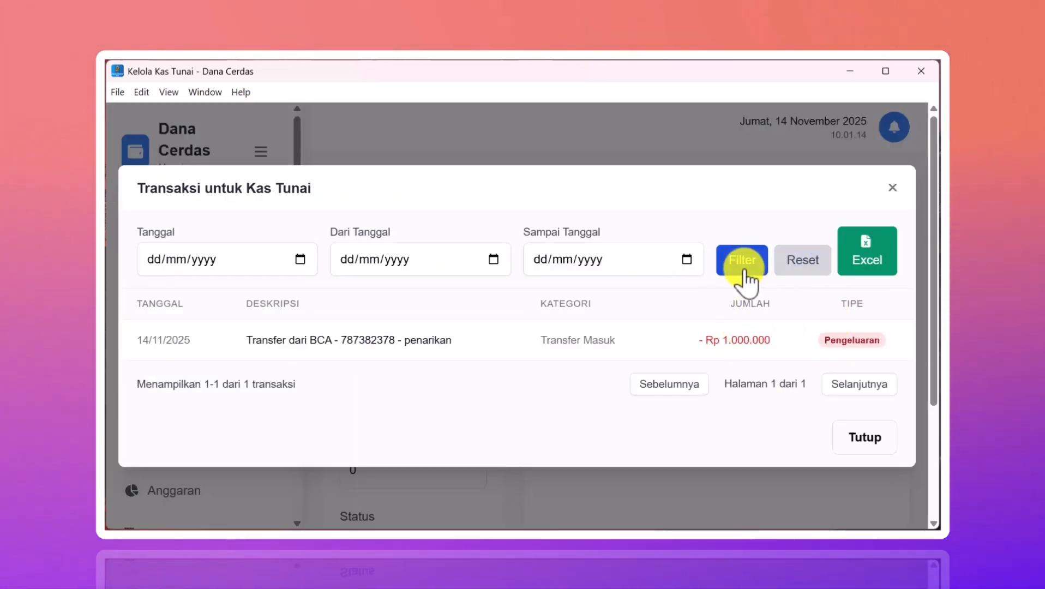
pyautogui.click(853, 439)
pyautogui.scroll(-2, 670, 401)
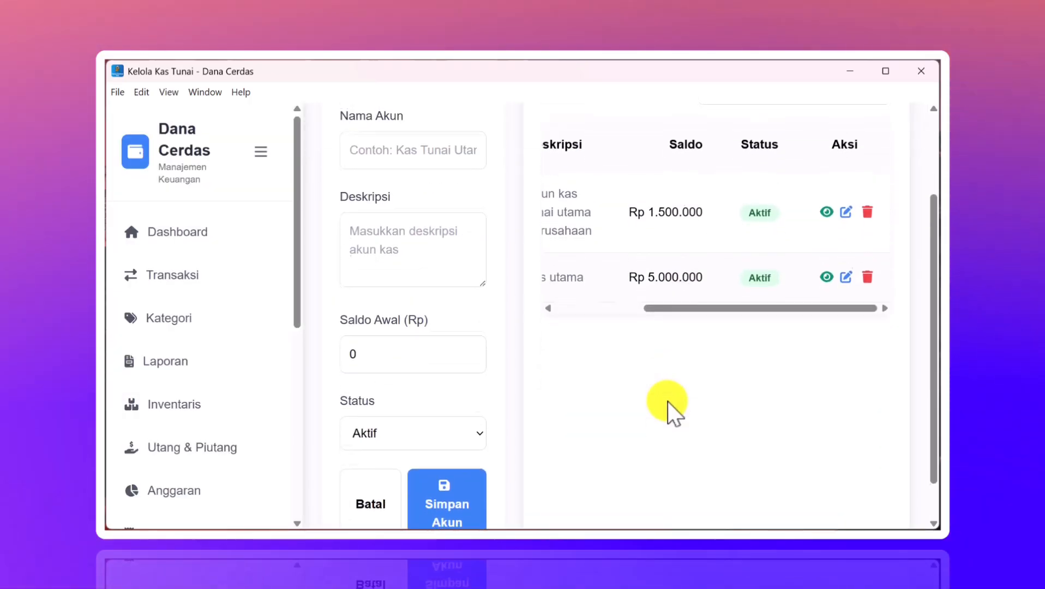
pyautogui.scroll(2, 668, 402)
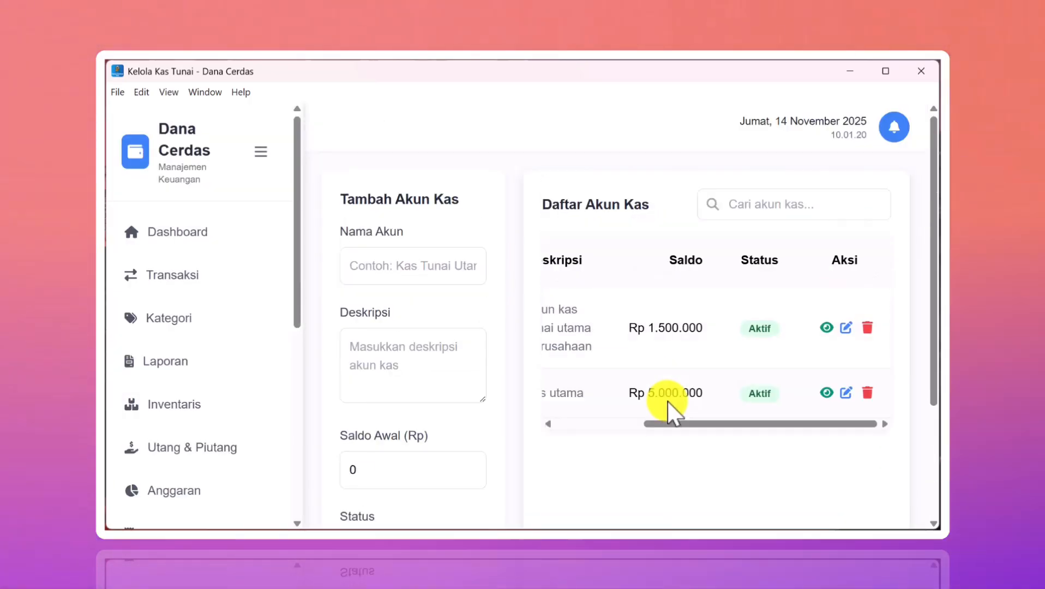
pyautogui.click(180, 234)
pyautogui.scroll(-3, 491, 308)
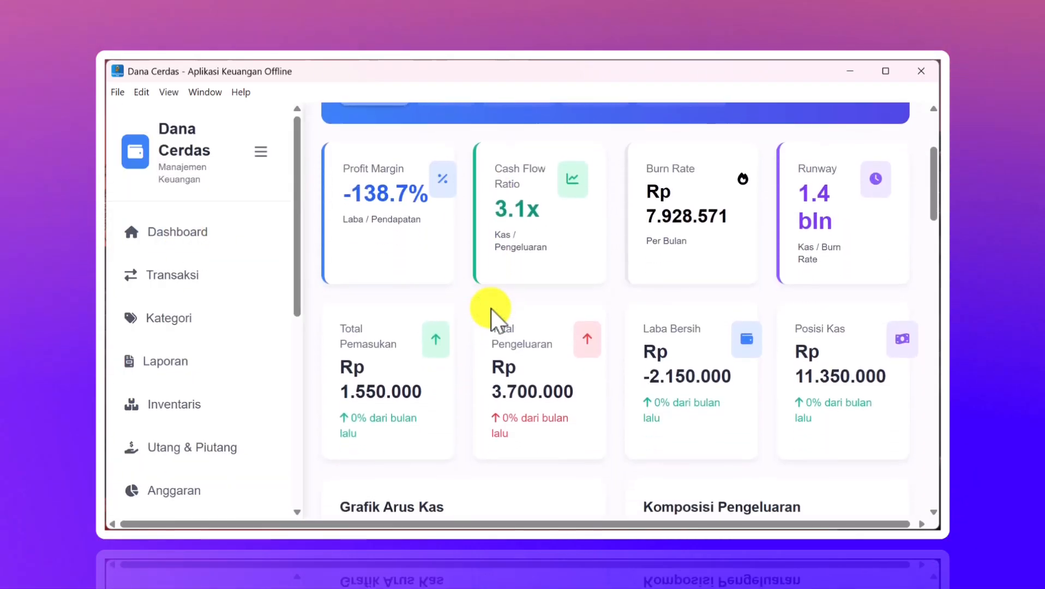
pyautogui.click(200, 364)
pyautogui.scroll(-6, 470, 371)
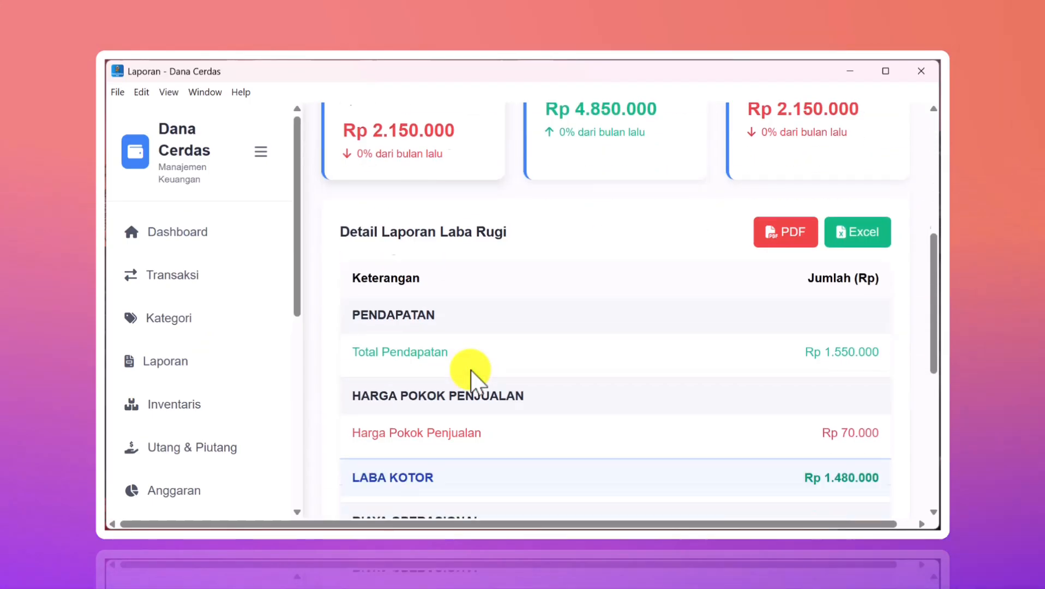
pyautogui.scroll(-8, 471, 369)
pyautogui.scroll(10, 471, 369)
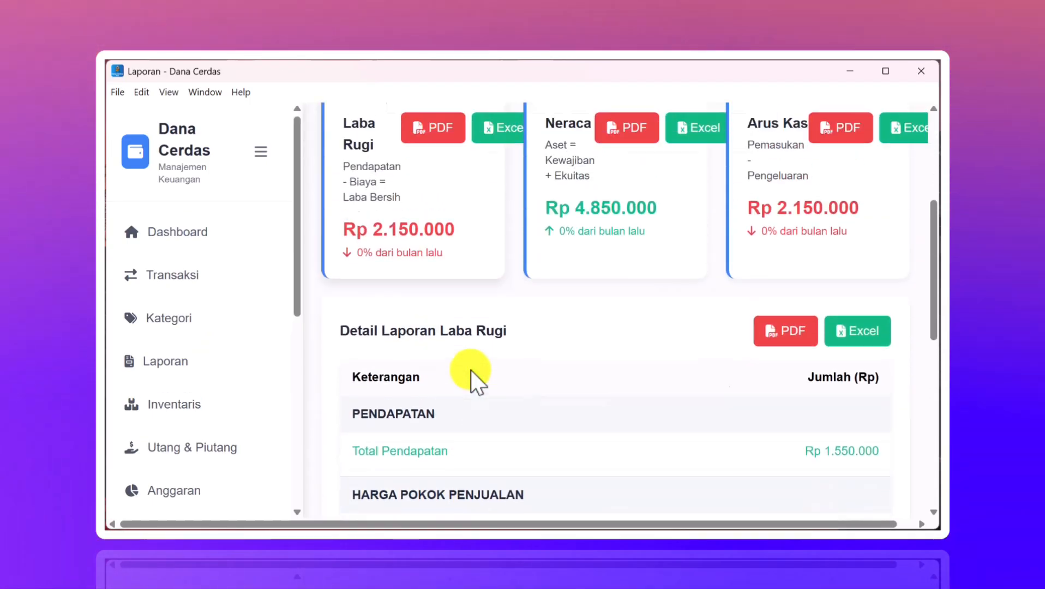
pyautogui.scroll(5, 471, 370)
# - Switch the report to Neraca and compare Total Aset Rp 11.480.000 with Total Kewajiban dan Ekuitas Rp 9.460.000
pyautogui.click(441, 272)
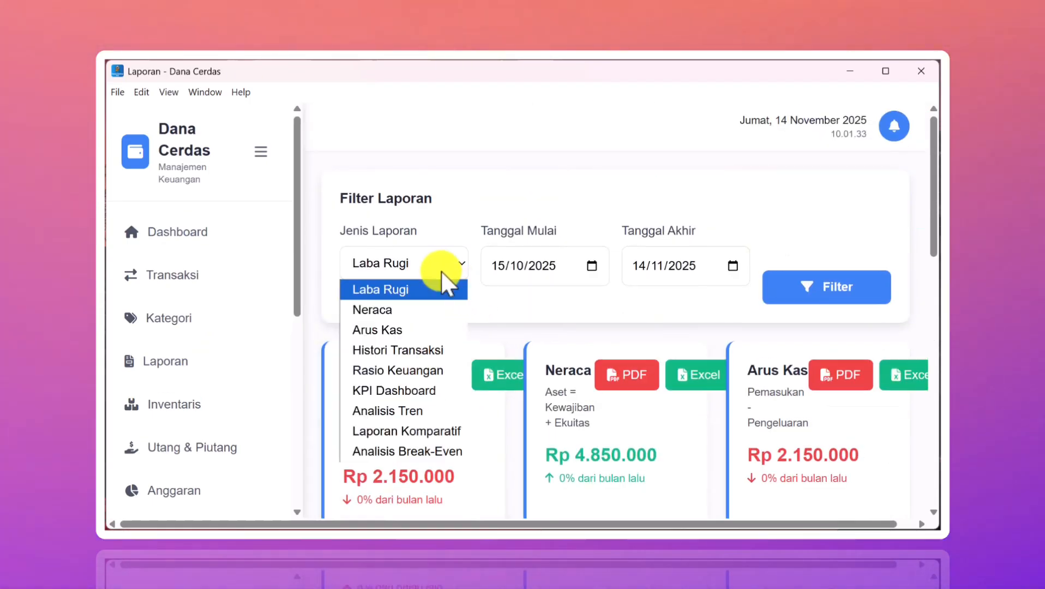
pyautogui.click(403, 310)
pyautogui.scroll(-4, 475, 307)
pyautogui.scroll(-3, 475, 308)
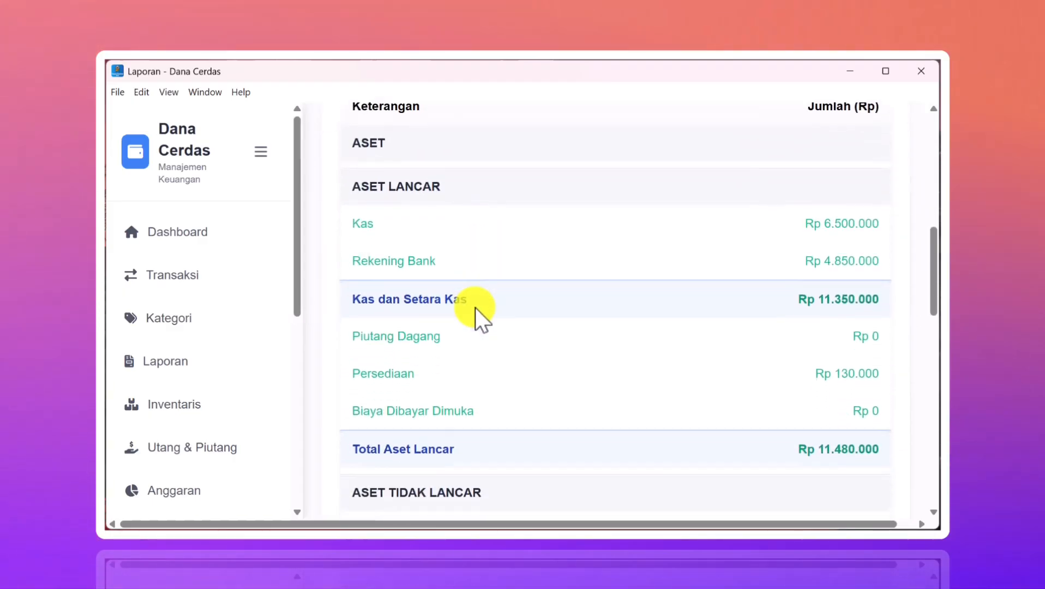
pyautogui.scroll(3, 474, 307)
pyautogui.scroll(-5, 475, 307)
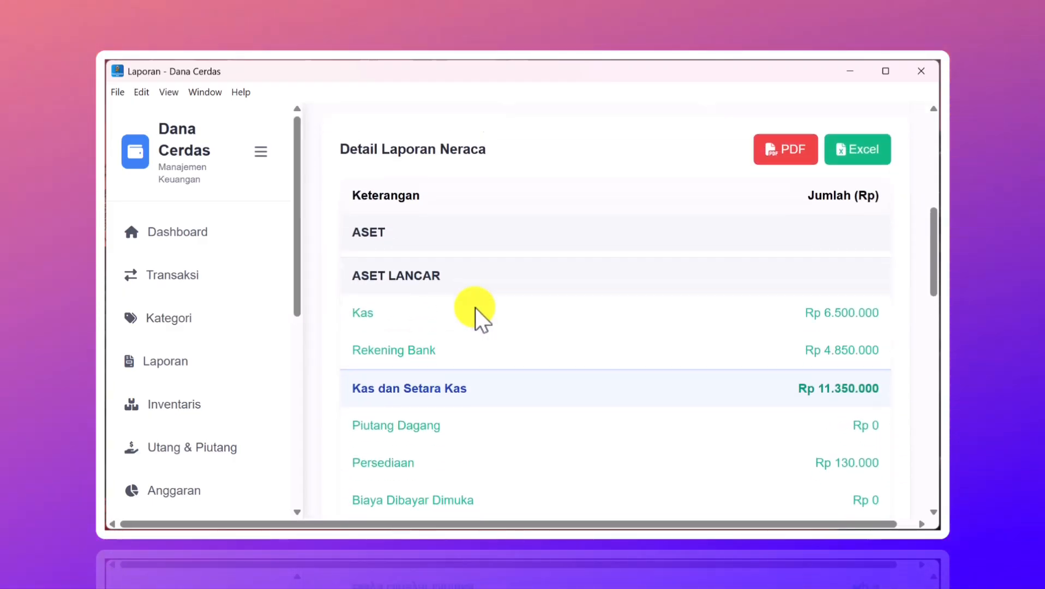
pyautogui.scroll(-5, 475, 307)
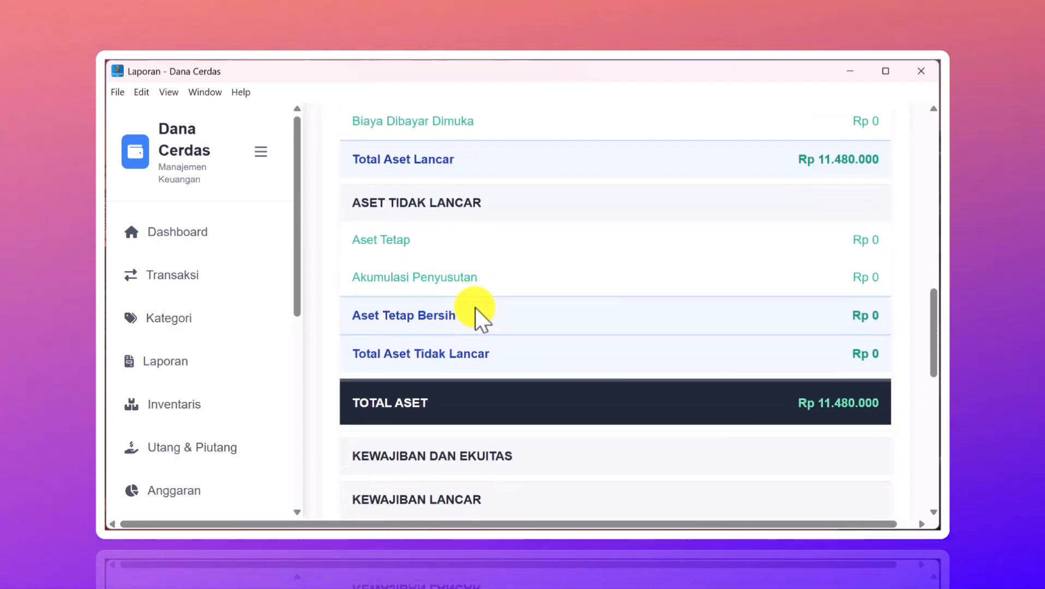
pyautogui.scroll(-5, 475, 307)
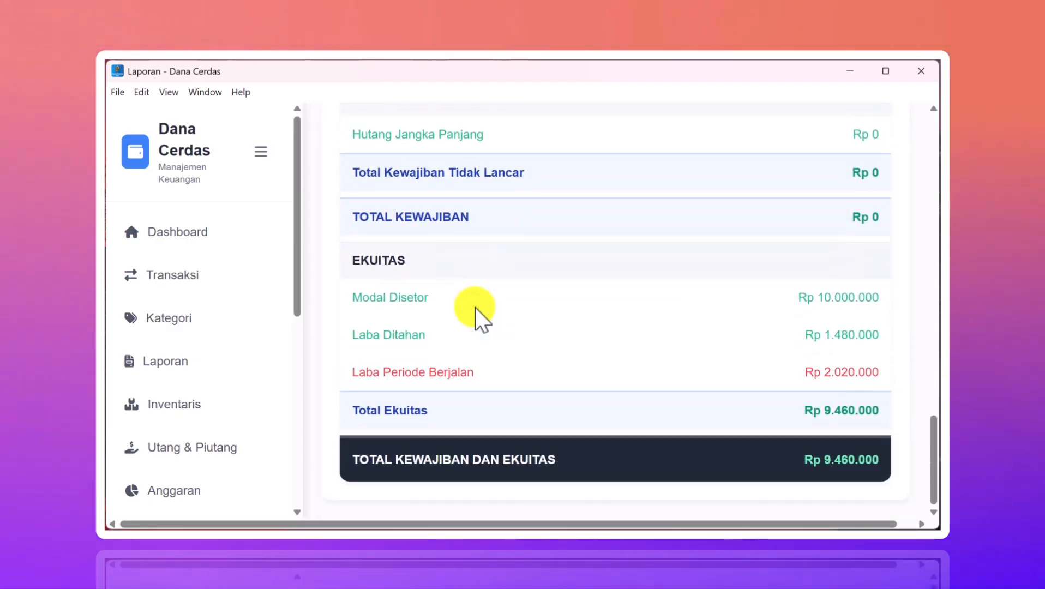
pyautogui.scroll(2, 475, 307)
pyautogui.scroll(-2, 475, 308)
pyautogui.scroll(10, 475, 308)
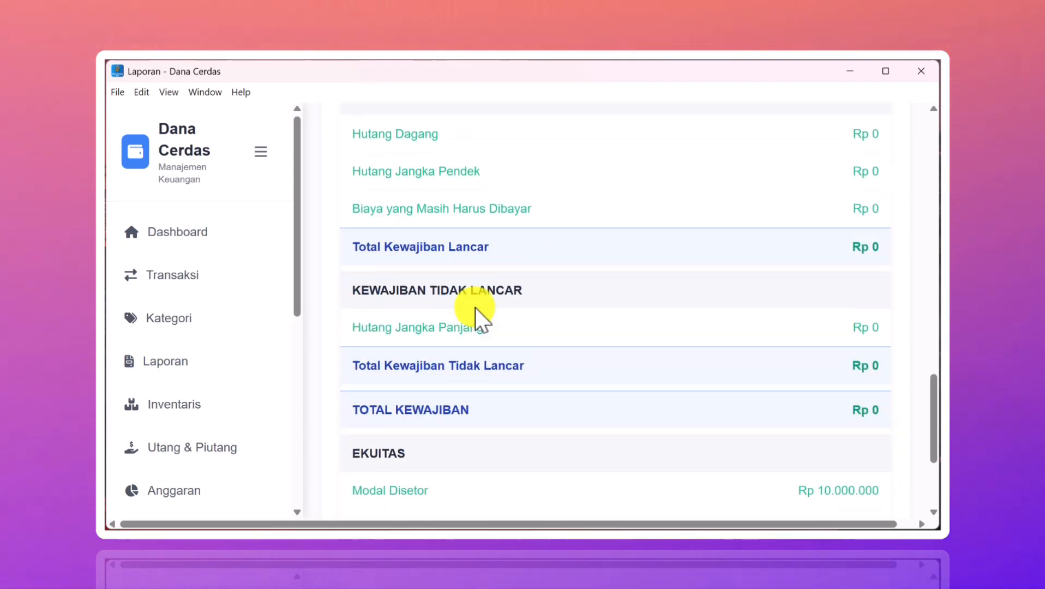
pyautogui.scroll(-2, 475, 307)
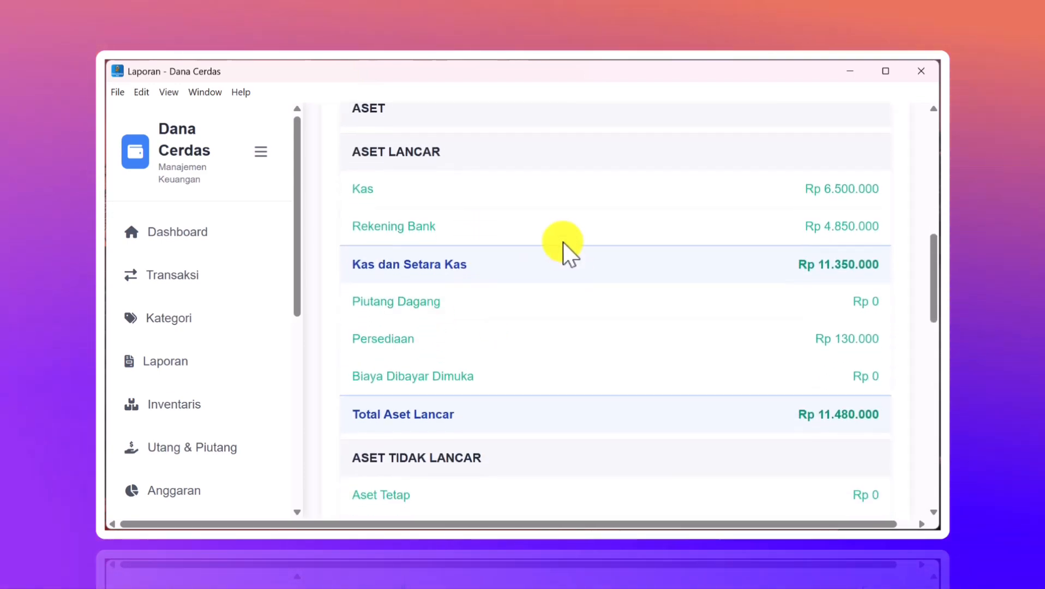
pyautogui.scroll(-1, 455, 252)
pyautogui.scroll(2, 454, 185)
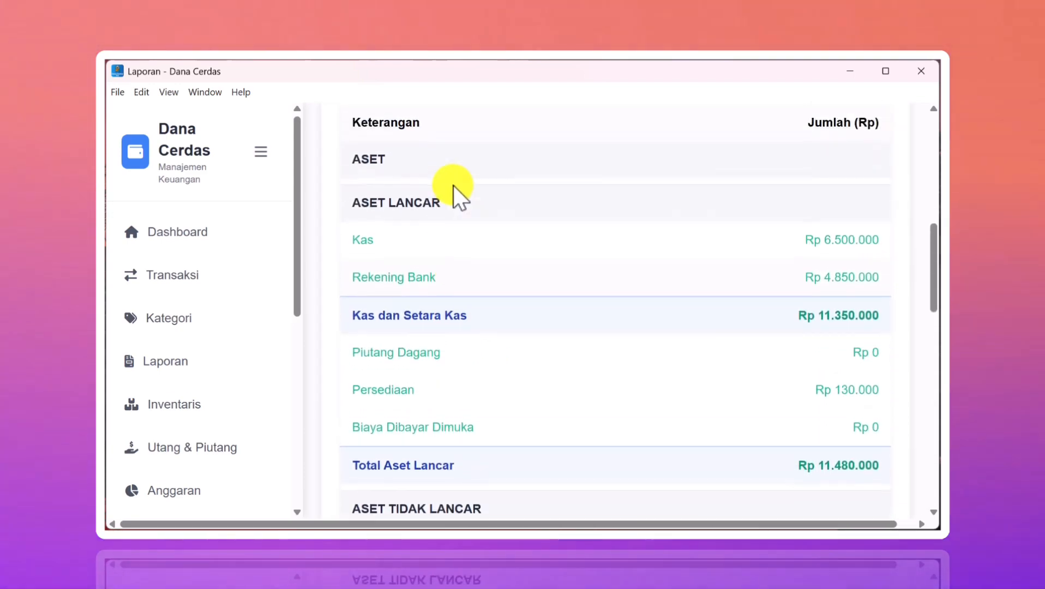
pyautogui.scroll(-2, 453, 186)
pyautogui.scroll(2, 453, 186)
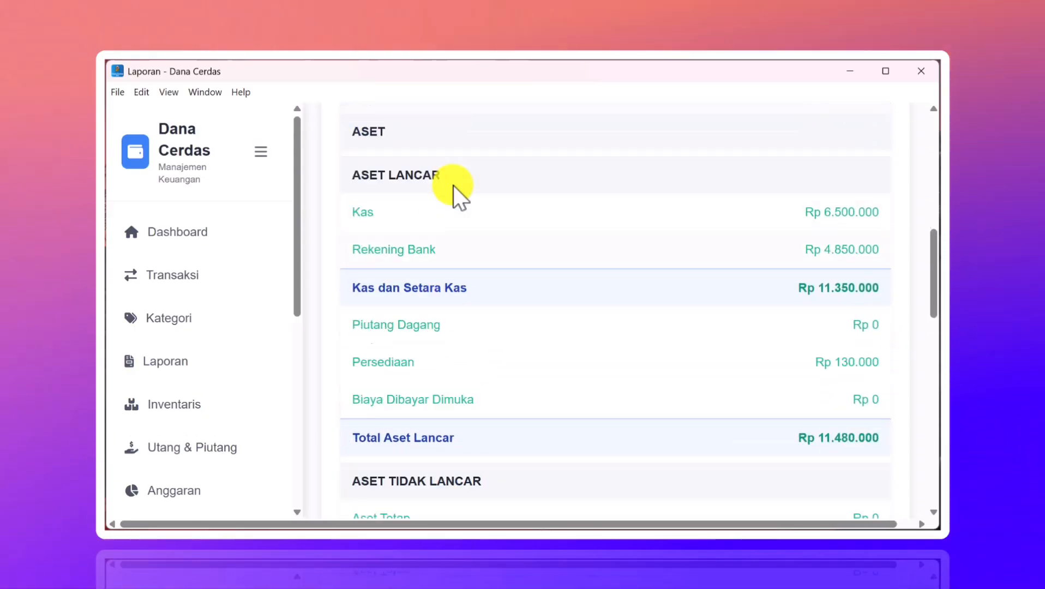
pyautogui.scroll(-3, 453, 186)
pyautogui.scroll(-8, 453, 185)
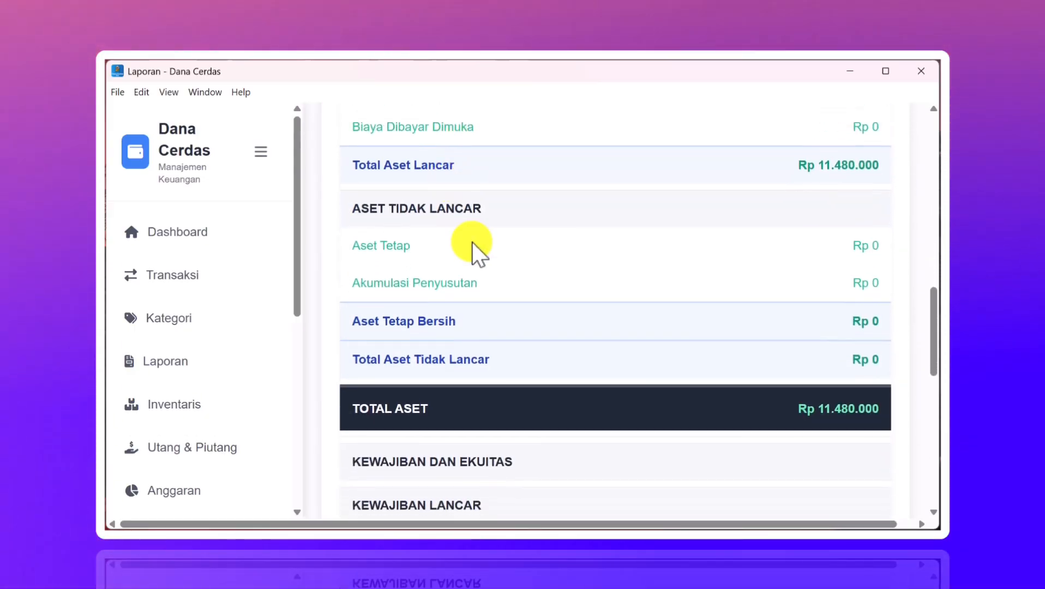
pyautogui.scroll(-6, 480, 269)
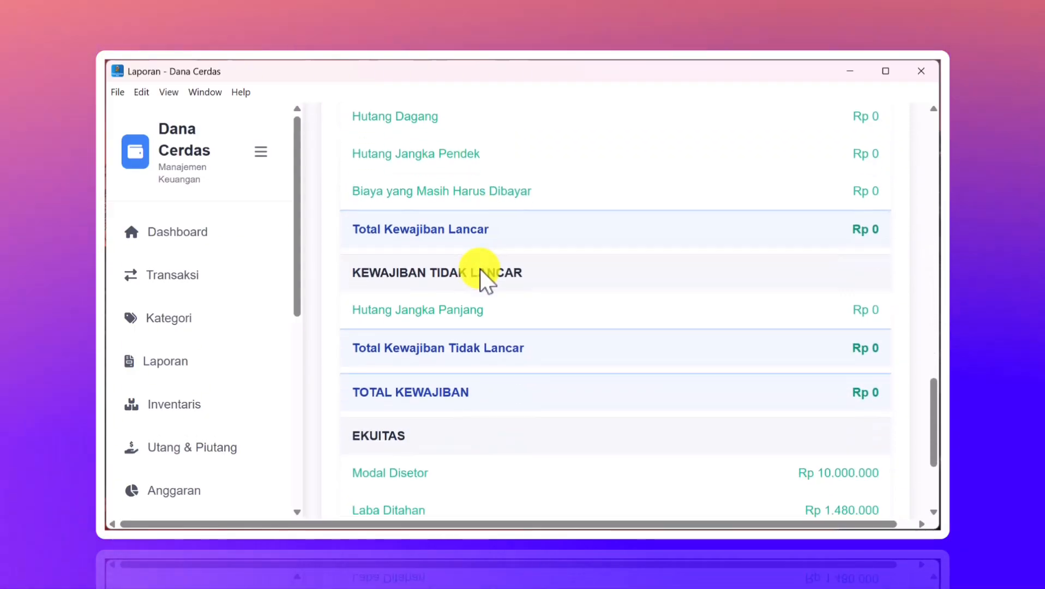
pyautogui.scroll(2, 480, 269)
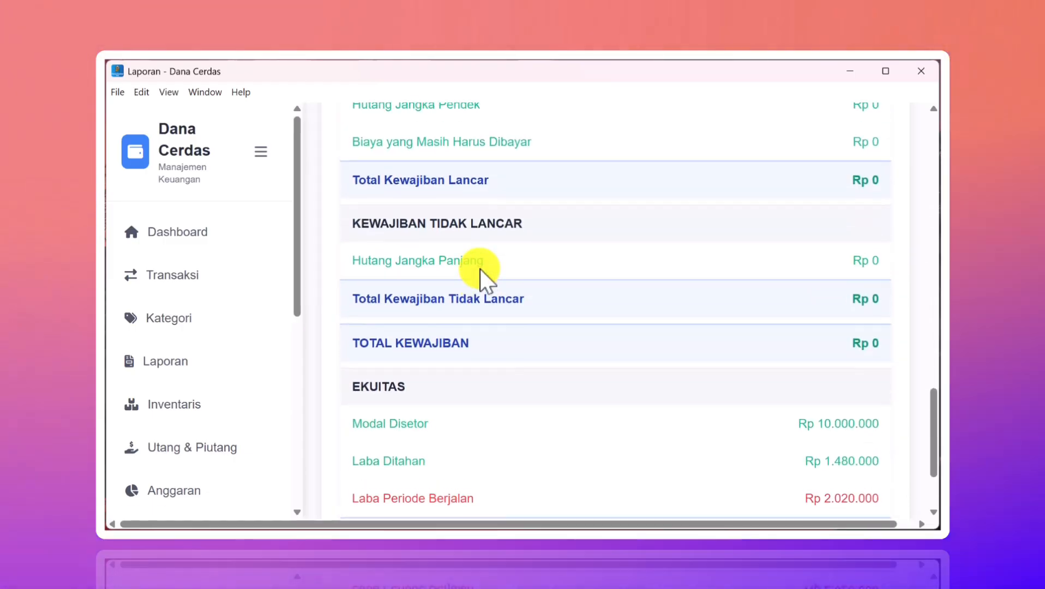
pyautogui.scroll(-2, 480, 268)
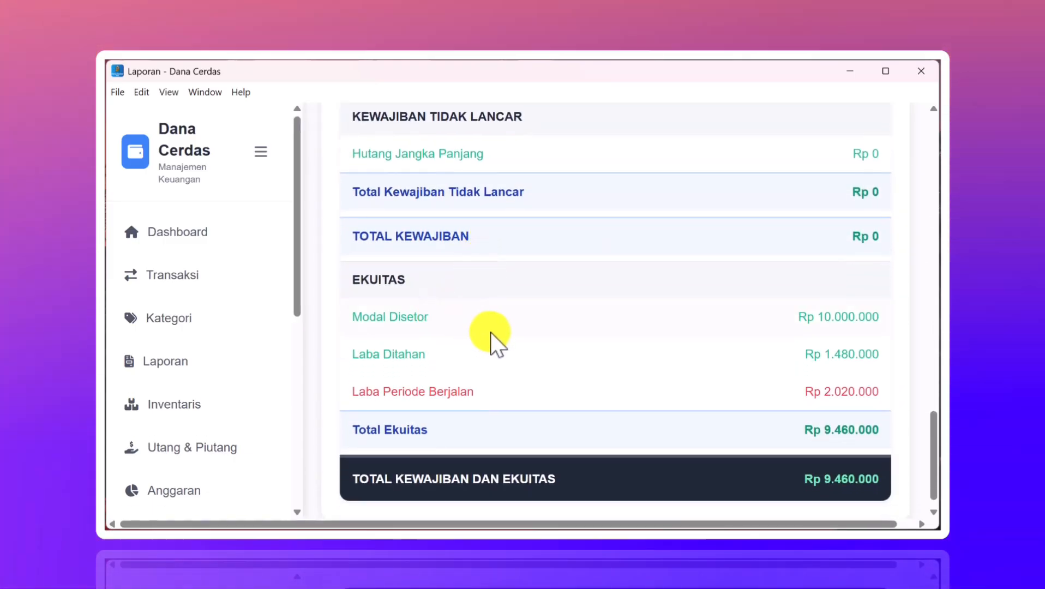
pyautogui.scroll(15, 490, 332)
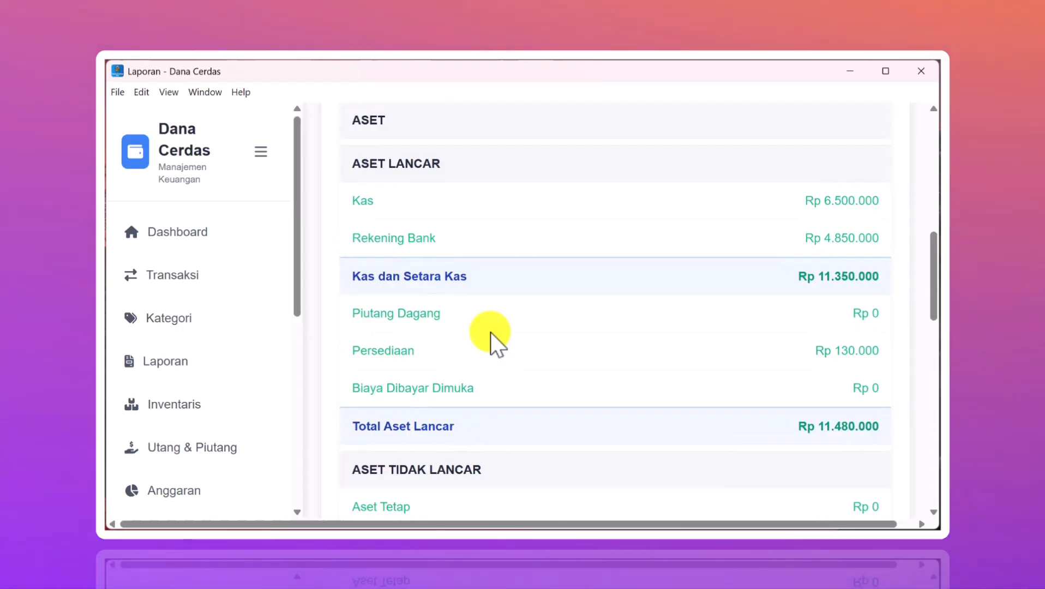
pyautogui.scroll(5, 490, 332)
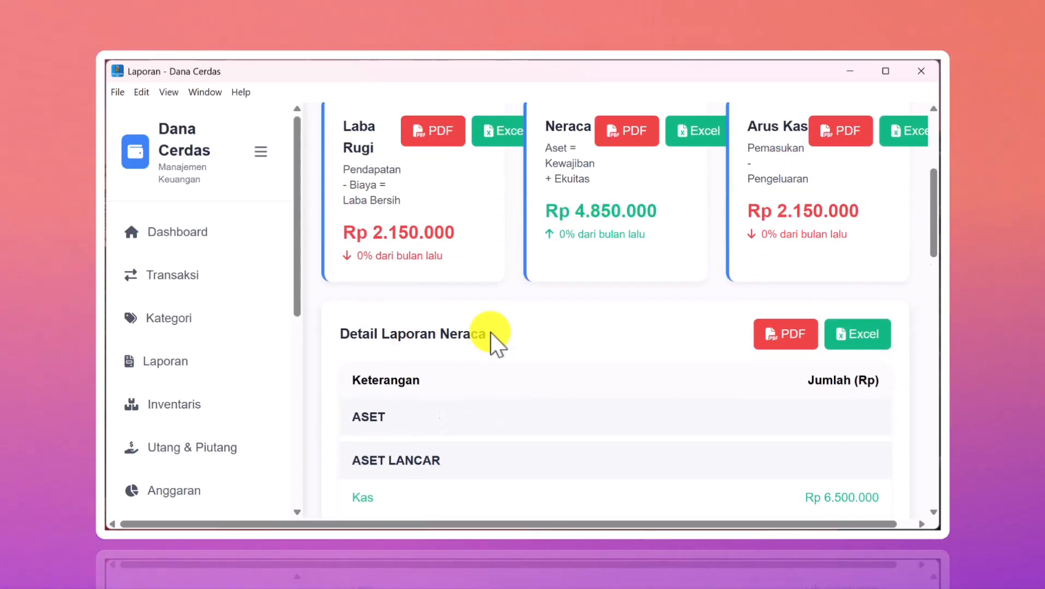
pyautogui.scroll(-2, 494, 361)
pyautogui.scroll(6, 494, 361)
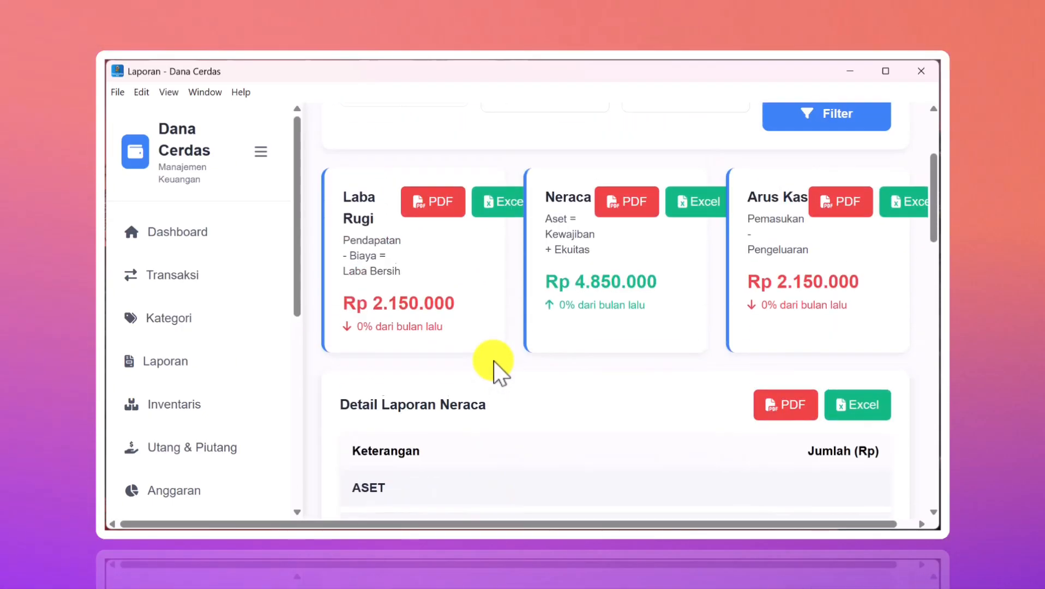
# - Switch the report to Arus Kas and check Rp 2.150.000 operating cash flow and Rp 11.350.000 closing balance
pyautogui.click(413, 238)
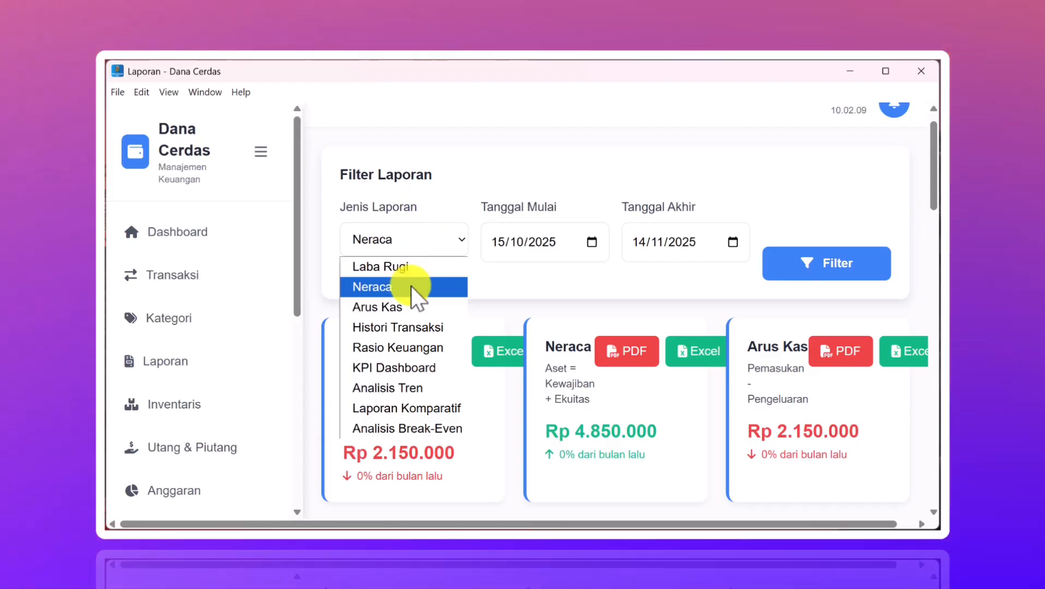
pyautogui.click(401, 306)
pyautogui.scroll(-5, 491, 322)
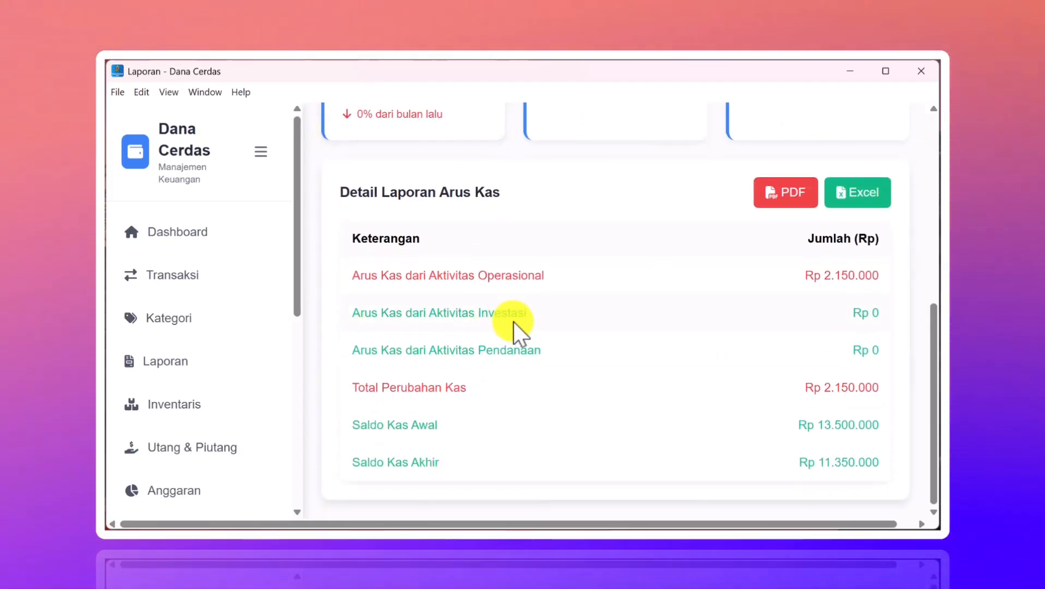
pyautogui.scroll(1, 514, 322)
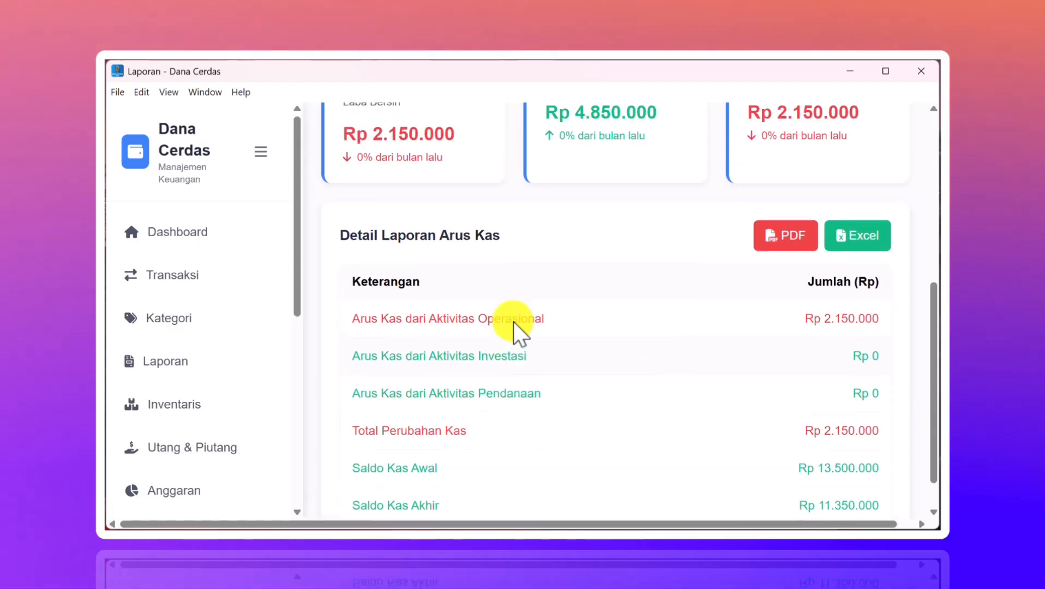
pyautogui.scroll(-1, 513, 322)
pyautogui.scroll(5, 514, 322)
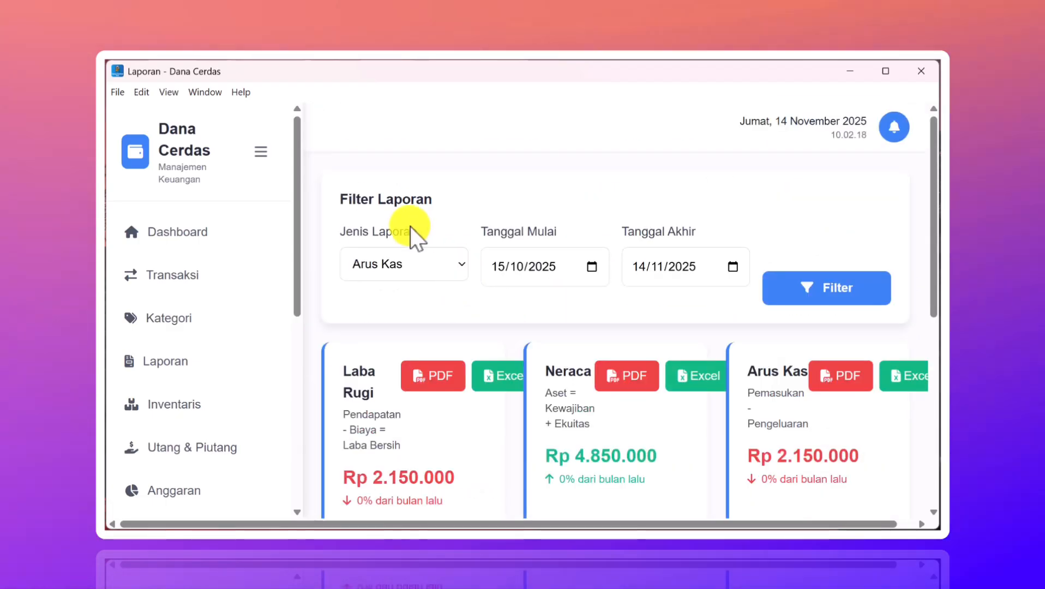
# - Switch the report to Histori Transaksi and scroll through its 8 transactions
pyautogui.click(396, 261)
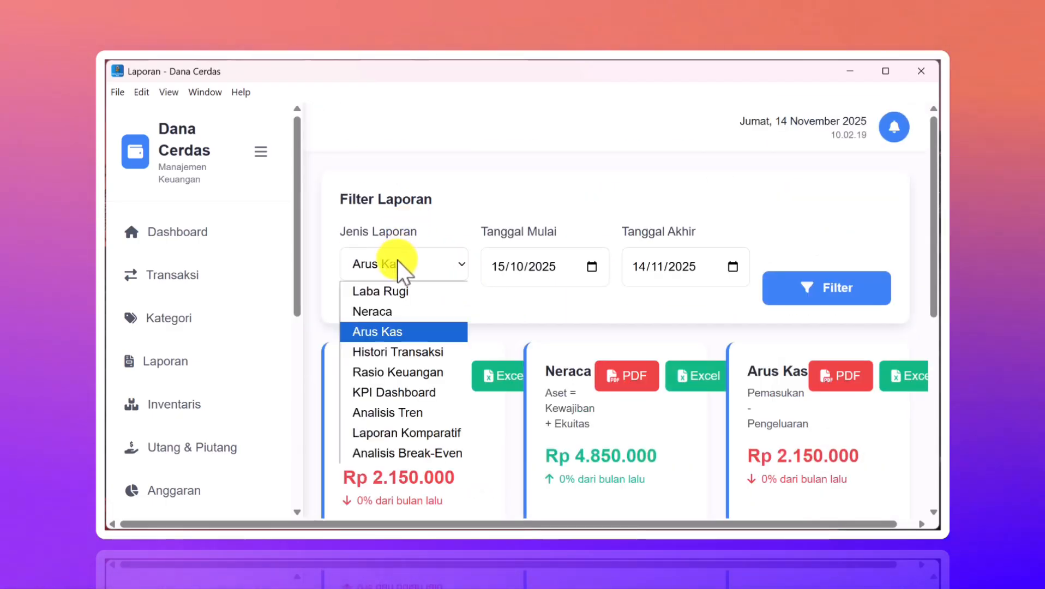
pyautogui.click(399, 352)
pyautogui.scroll(-10, 483, 361)
pyautogui.scroll(-1, 483, 361)
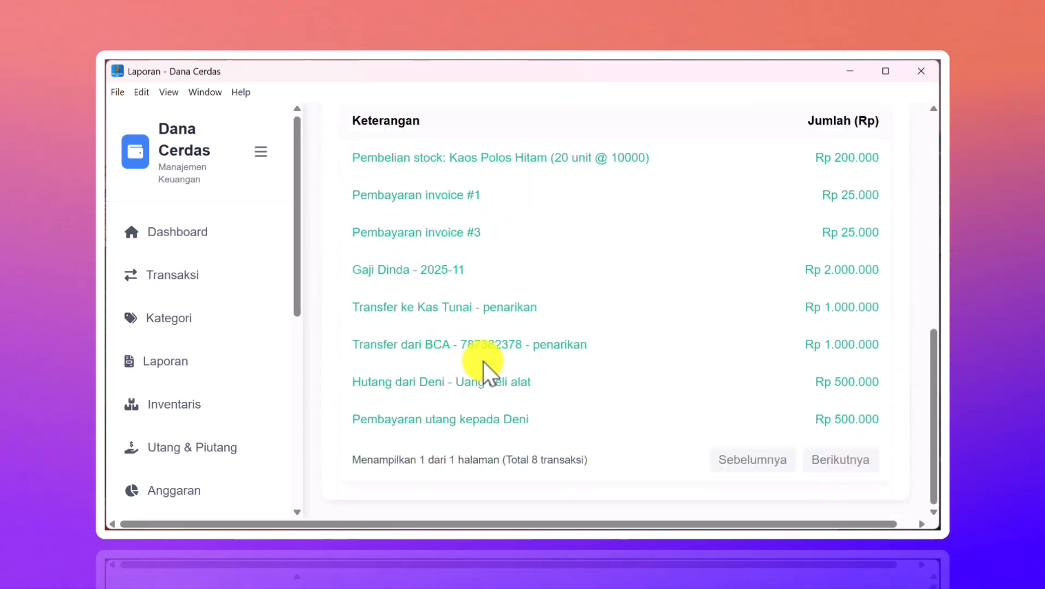
pyautogui.scroll(1, 559, 382)
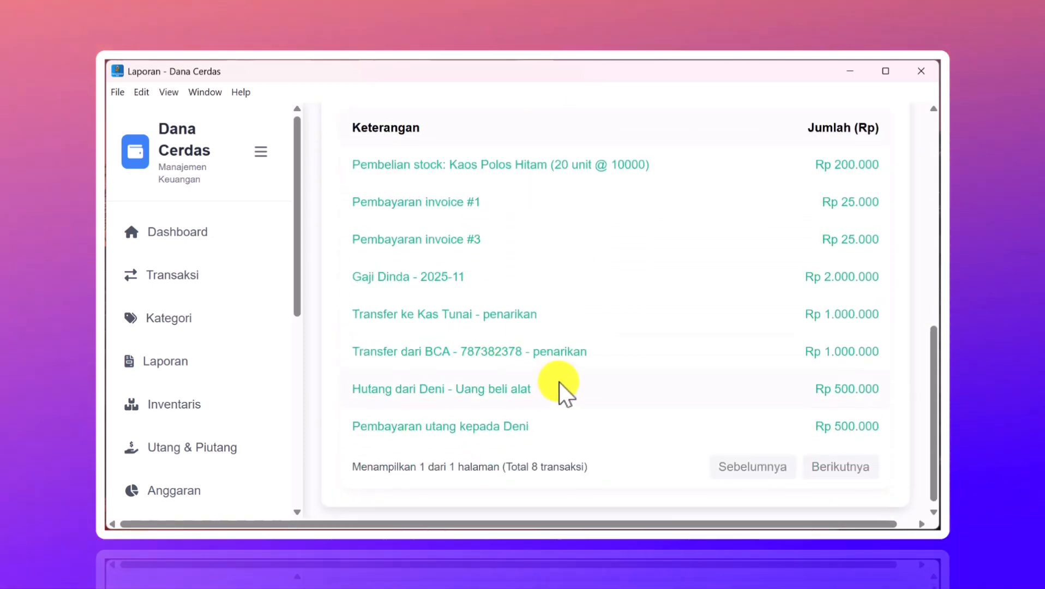
pyautogui.scroll(-1, 559, 383)
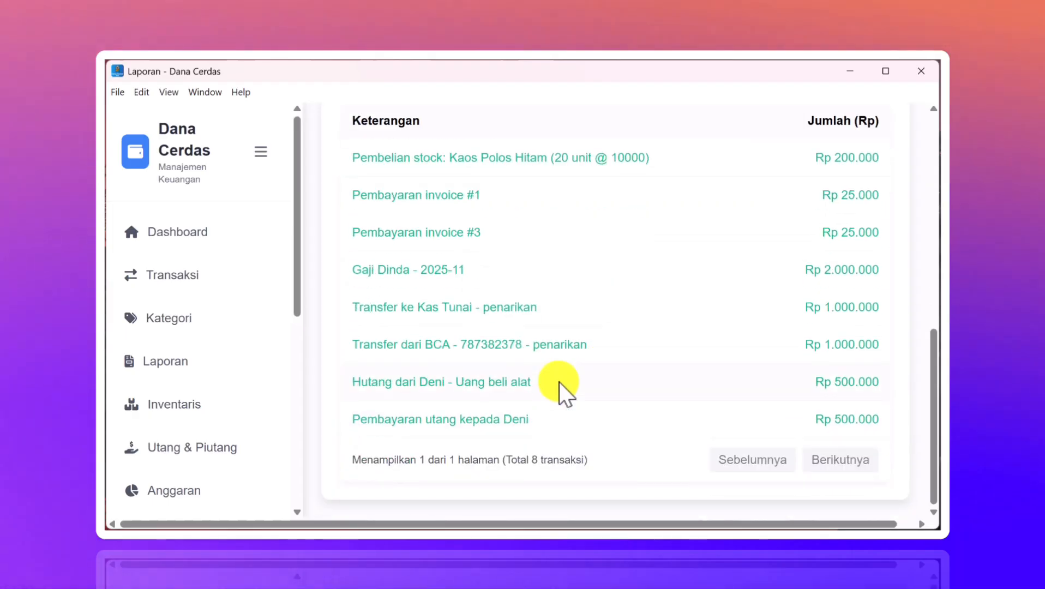
pyautogui.scroll(8, 559, 382)
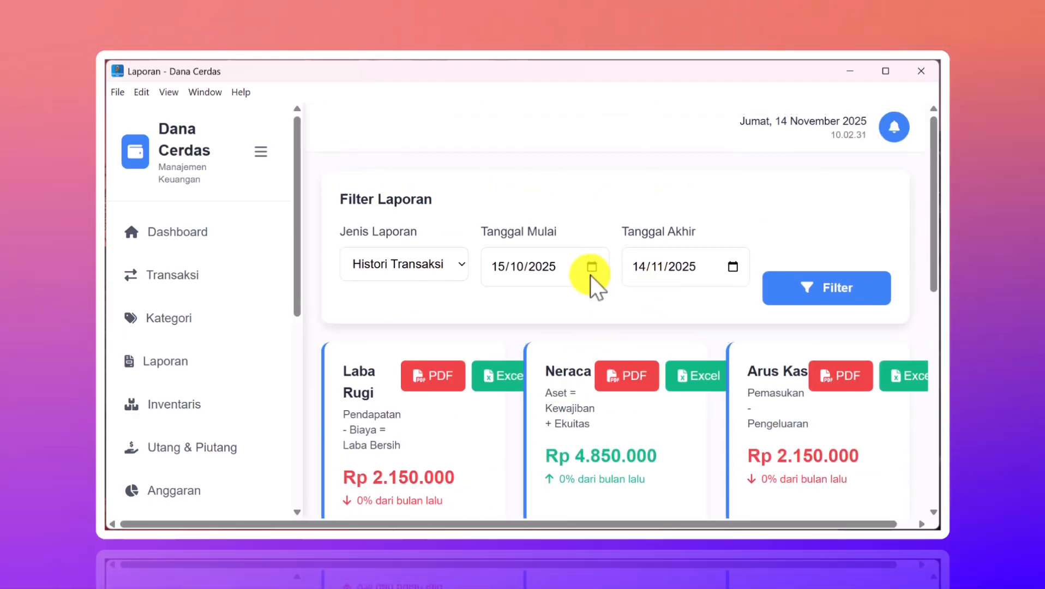
pyautogui.scroll(-4, 609, 306)
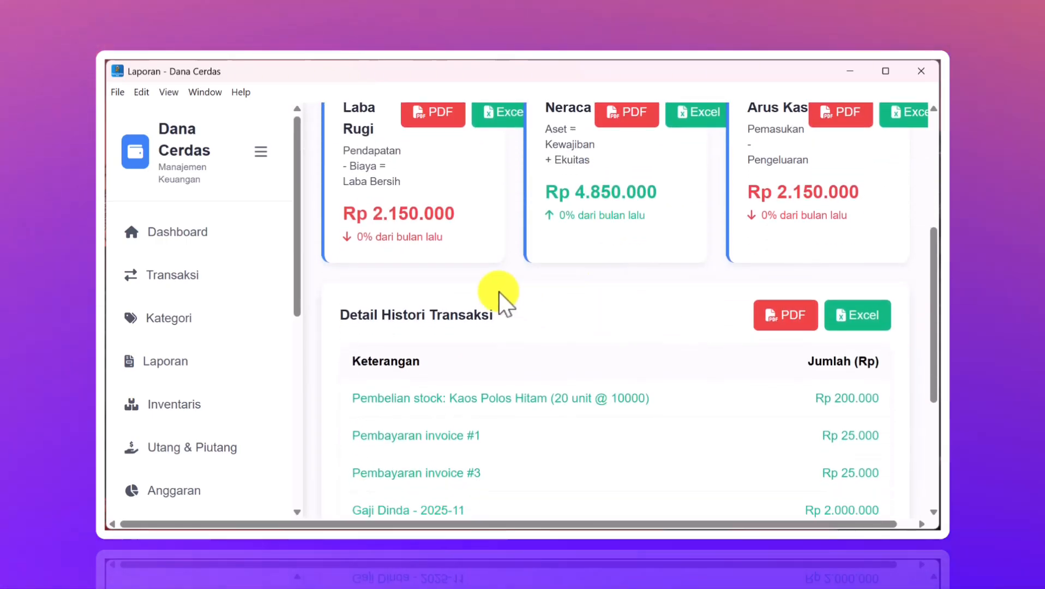
pyautogui.scroll(-1, 188, 325)
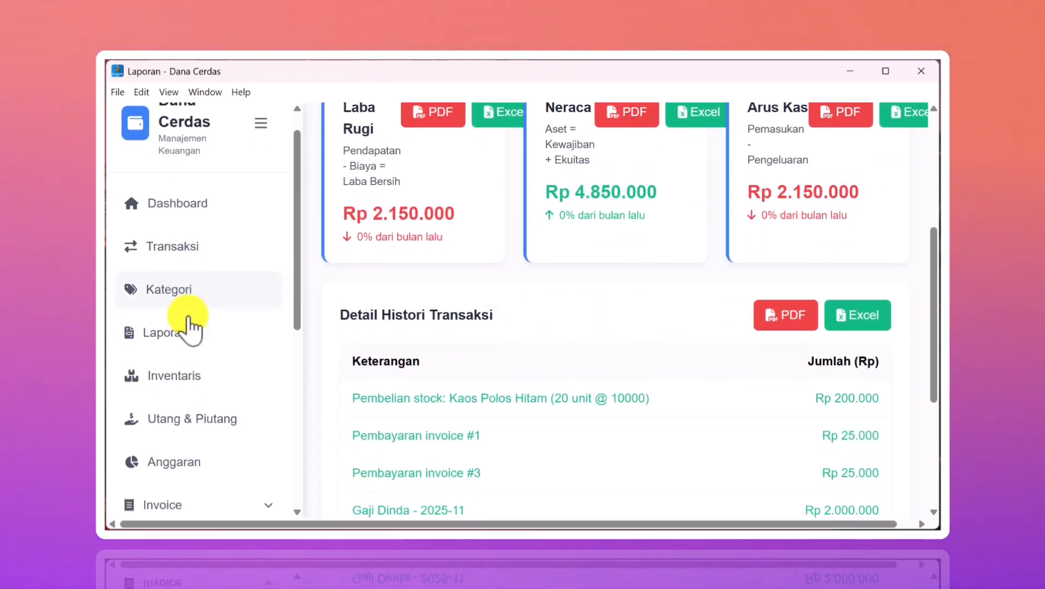
pyautogui.scroll(-5, 187, 327)
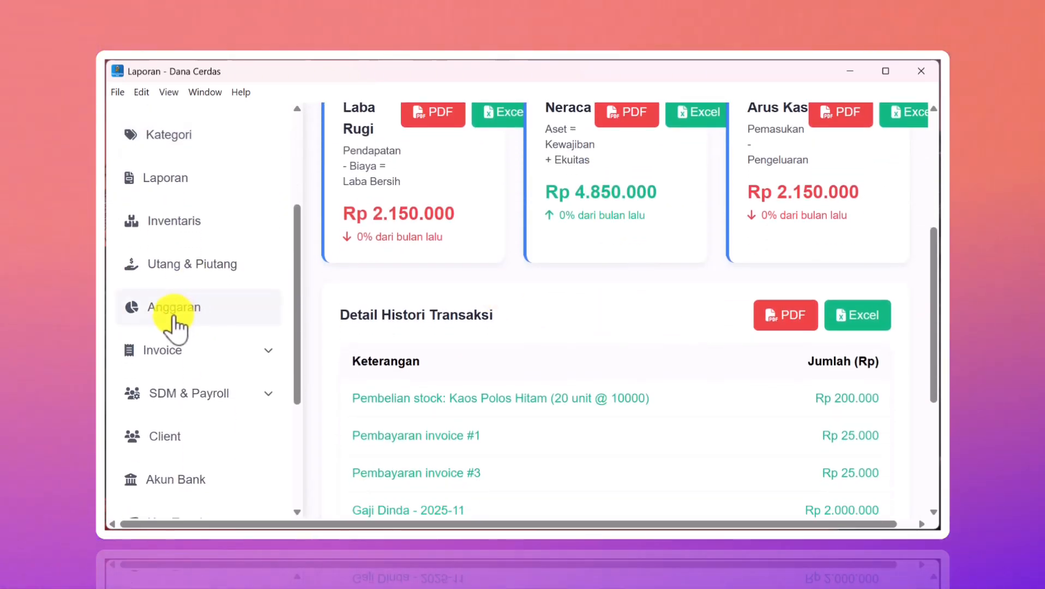
# - On the Anggaran page, create a Marketing budget for November 2025 with Jumlah Anggaran 1000000
pyautogui.click(174, 319)
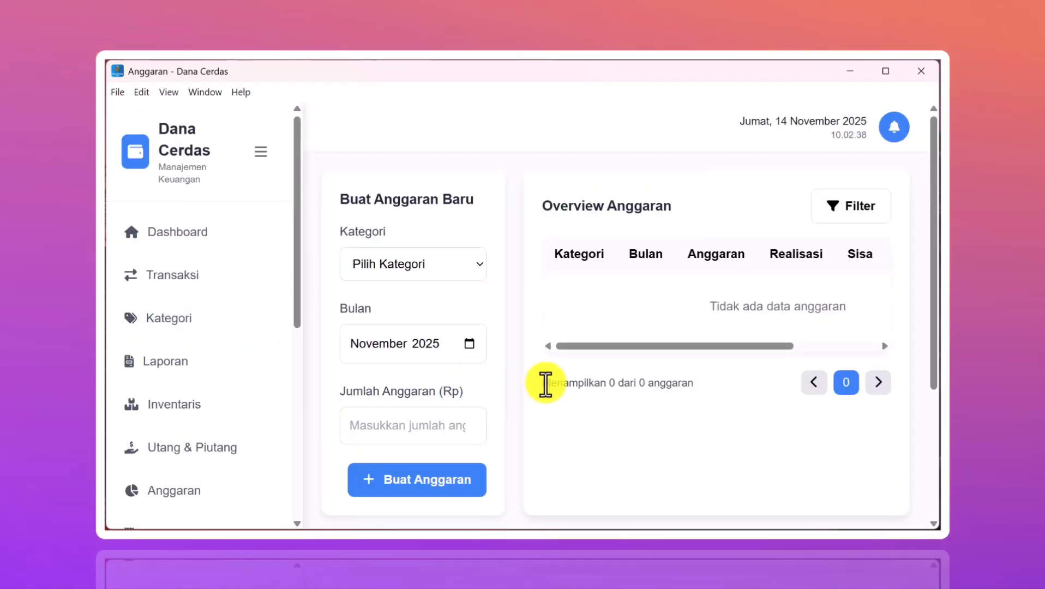
pyautogui.scroll(-2, 544, 384)
pyautogui.scroll(3, 546, 384)
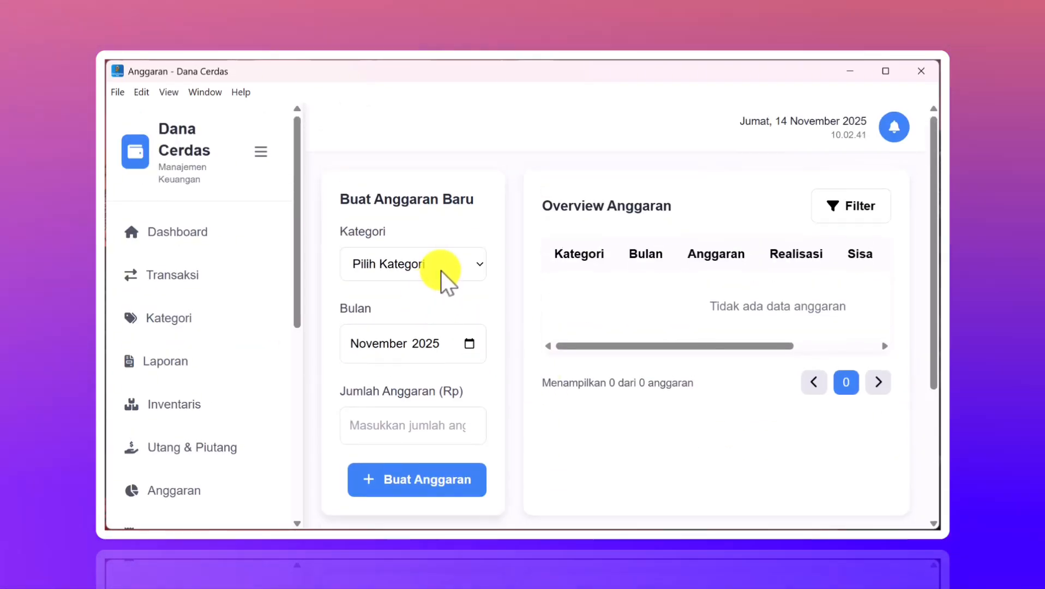
pyautogui.click(443, 267)
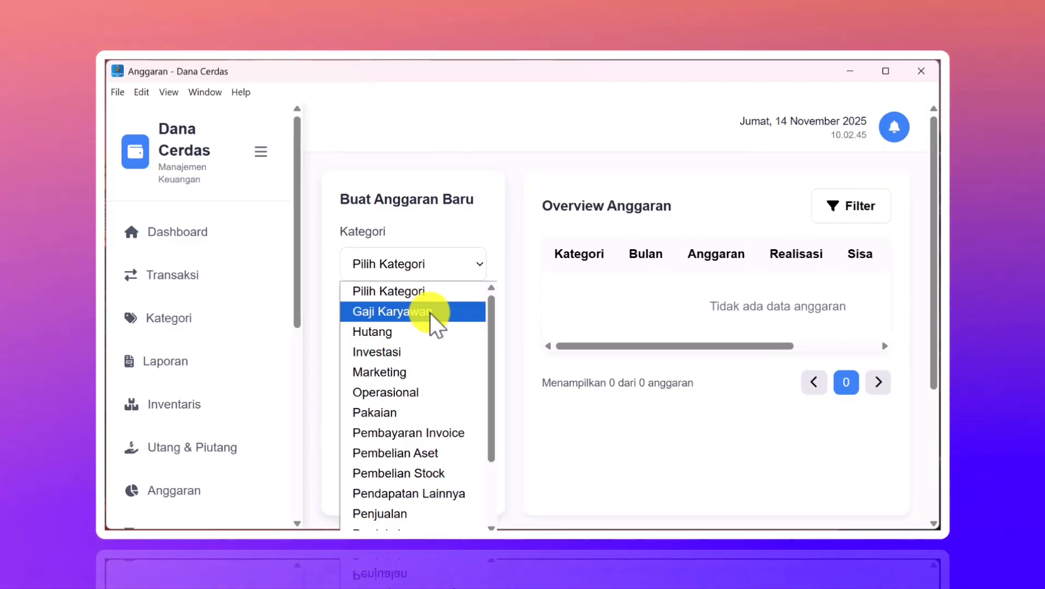
pyautogui.click(429, 312)
pyautogui.click(471, 258)
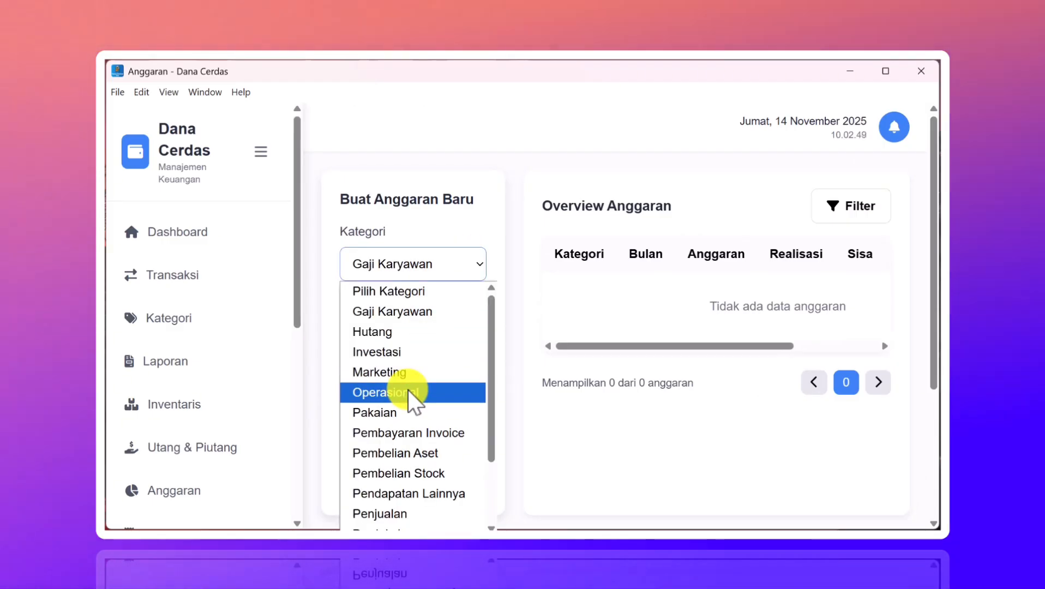
pyautogui.click(409, 373)
pyautogui.scroll(-1, 409, 379)
pyautogui.scroll(-1, 409, 379)
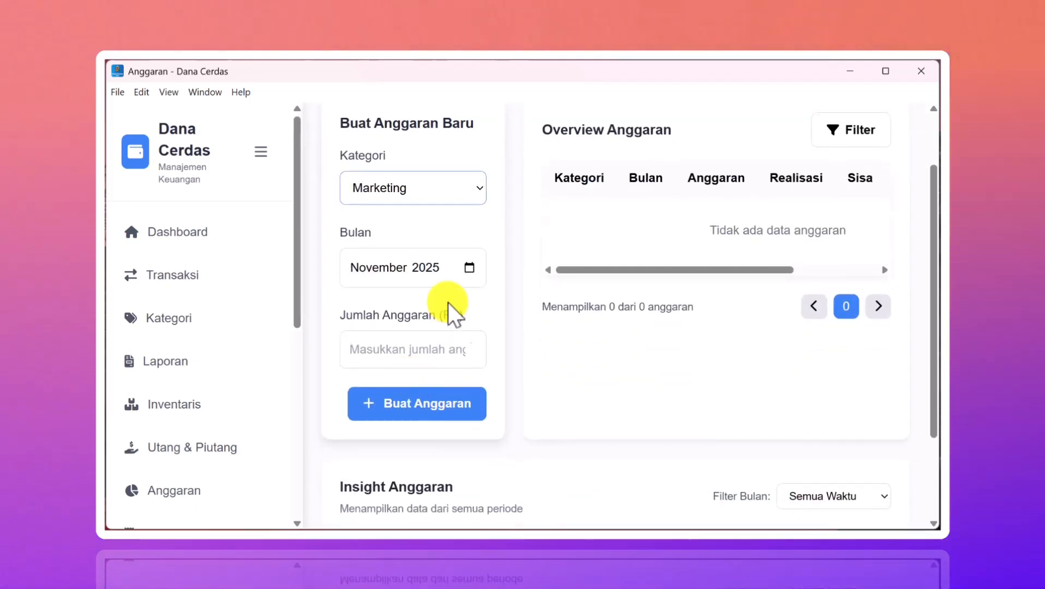
pyautogui.moveTo(702, 528)
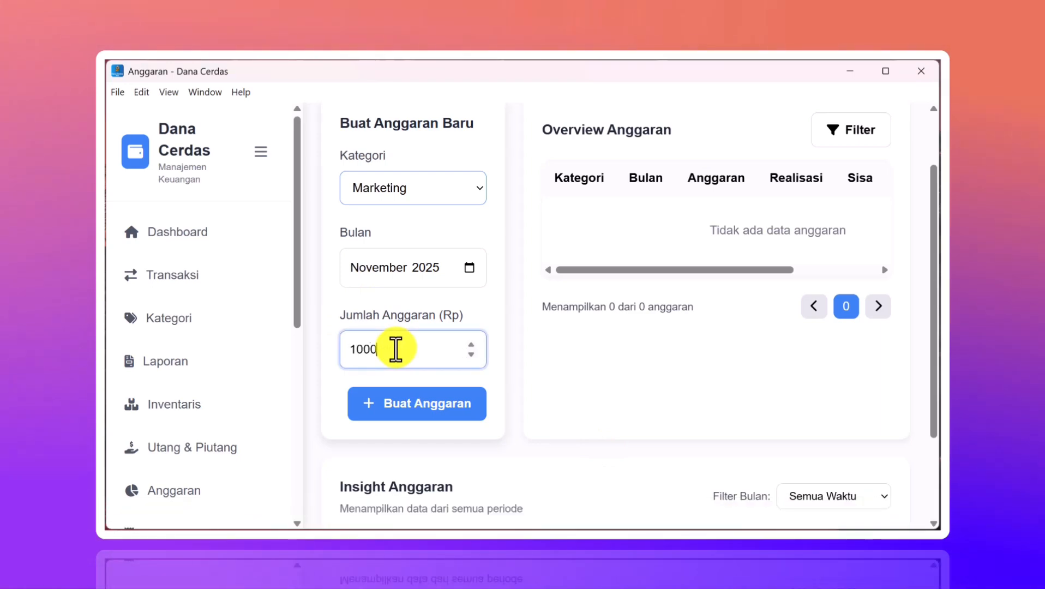
pyautogui.click(403, 403)
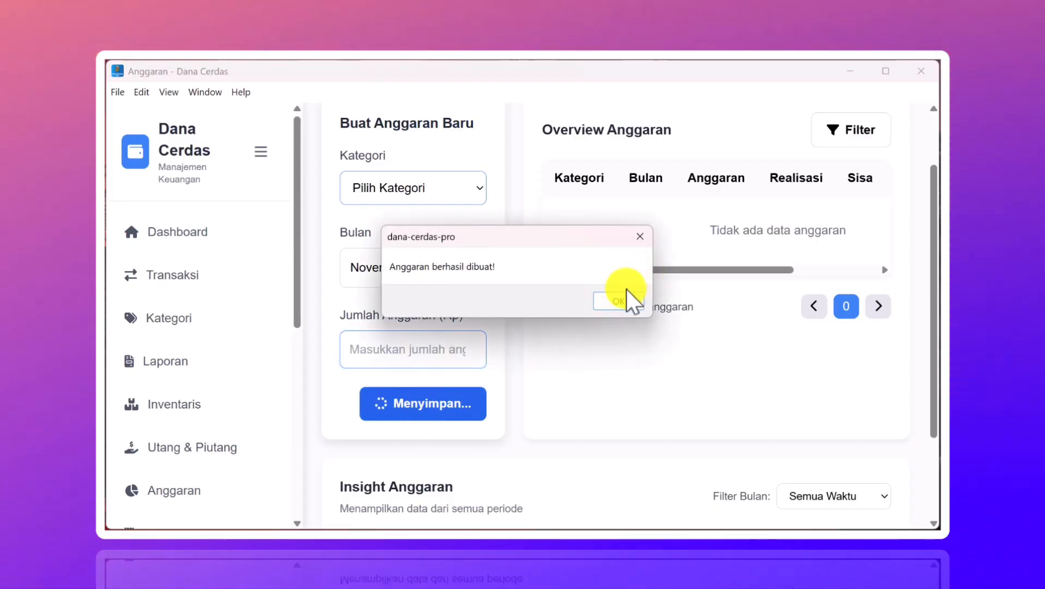
pyautogui.click(609, 304)
pyautogui.scroll(-3, 609, 304)
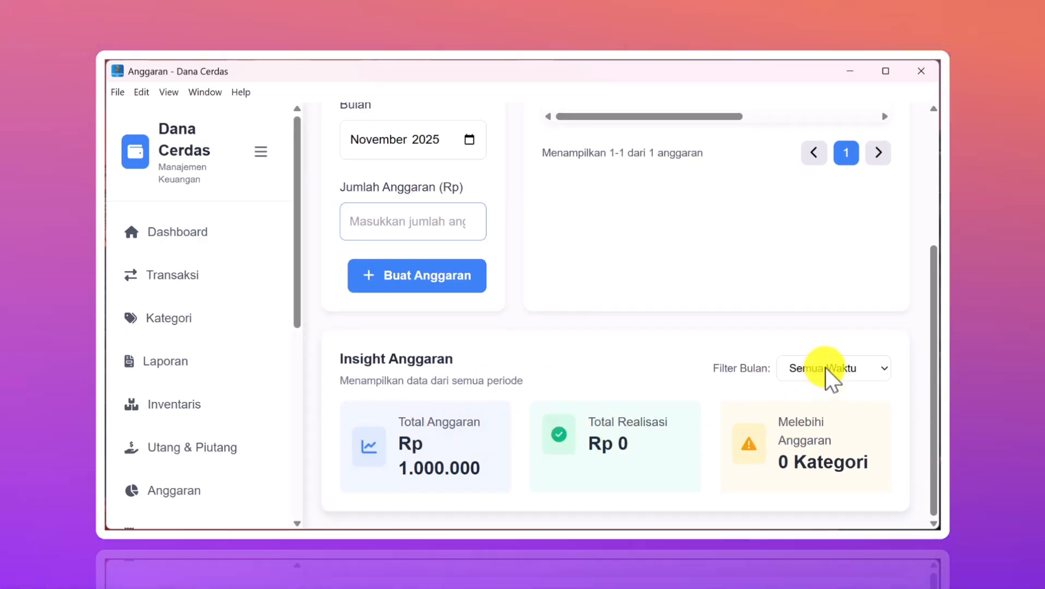
pyautogui.click(825, 368)
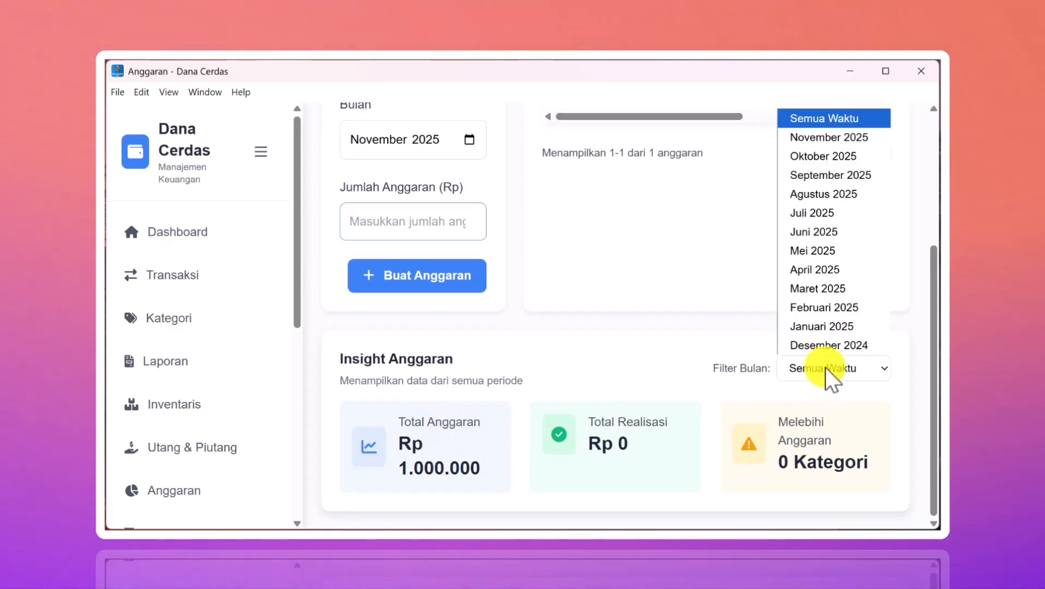
pyautogui.click(675, 366)
pyautogui.scroll(3, 675, 366)
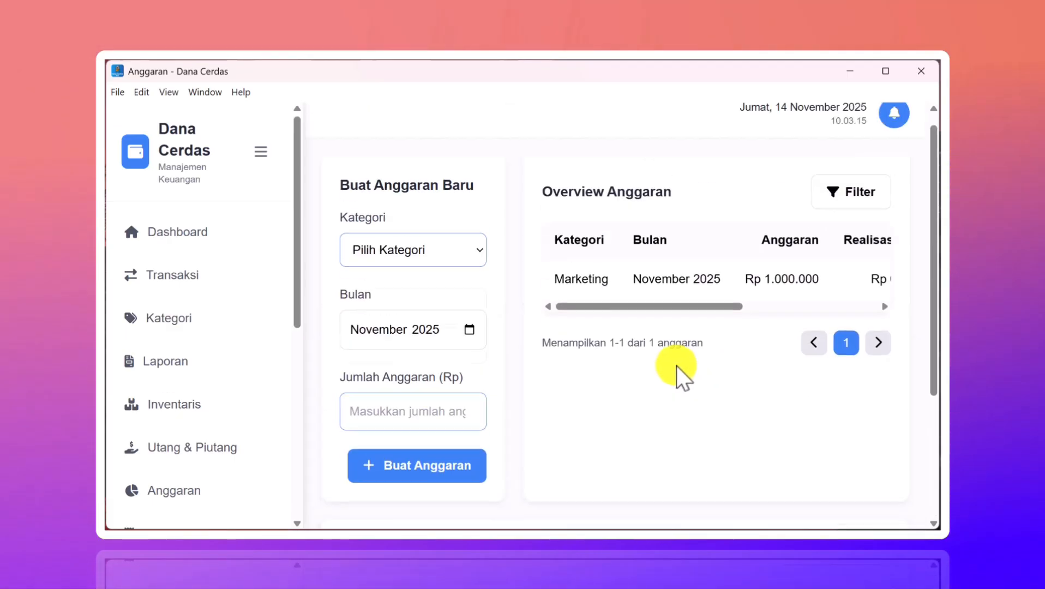
pyautogui.scroll(-3, 675, 366)
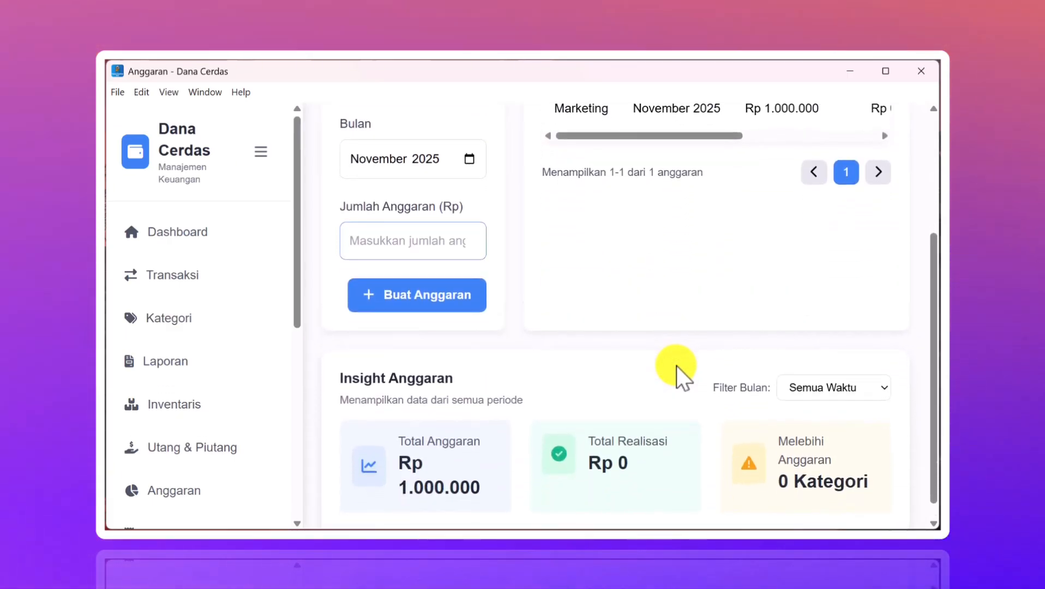
# - On the Transaksi page, start a new Pengeluaran (expense) in the Marketing category
pyautogui.click(174, 279)
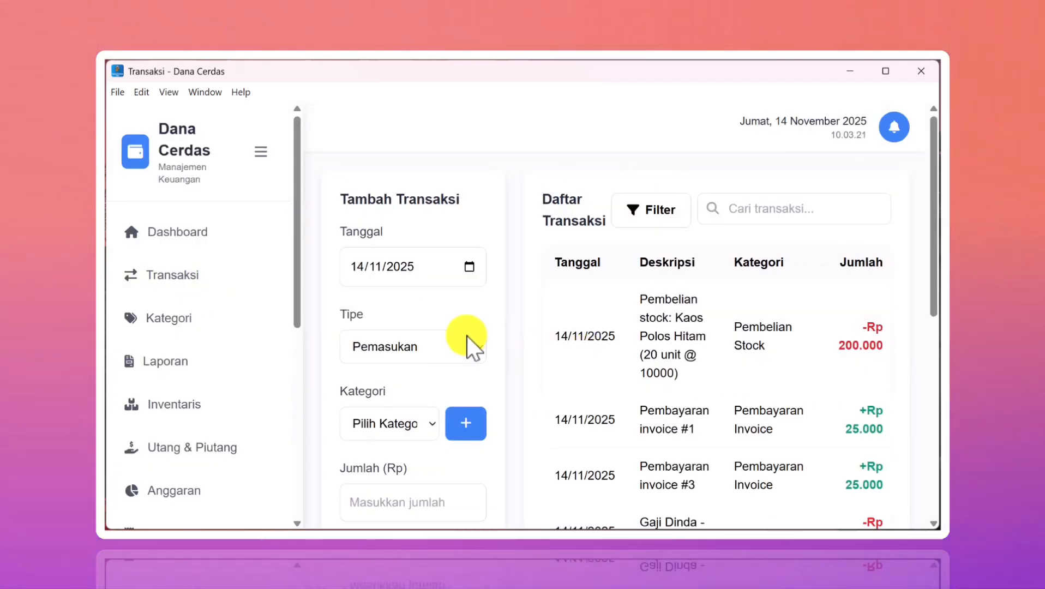
pyautogui.scroll(-1, 469, 347)
pyautogui.scroll(-2, 467, 337)
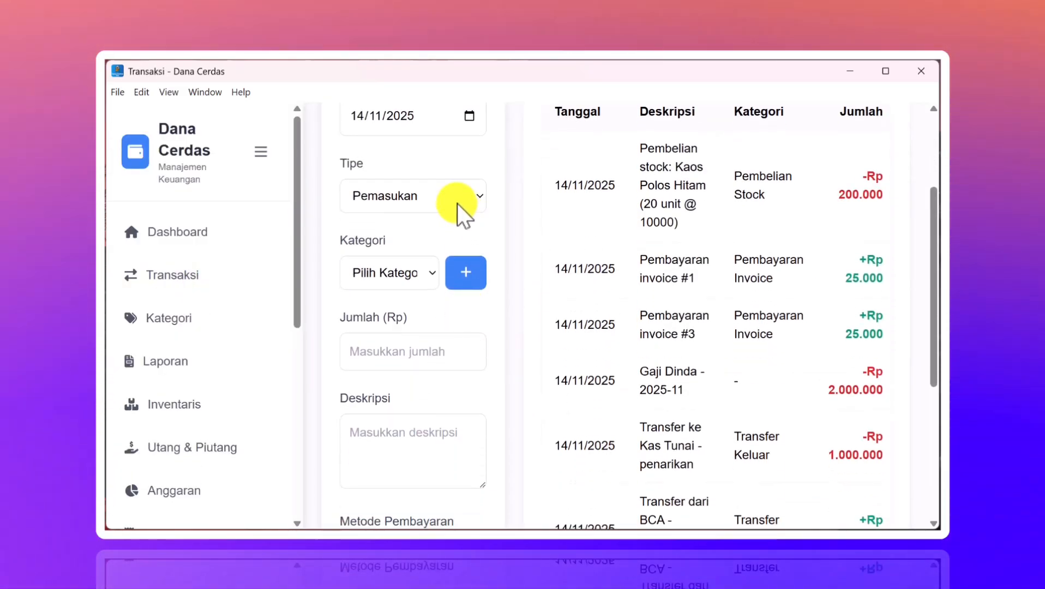
pyautogui.click(456, 202)
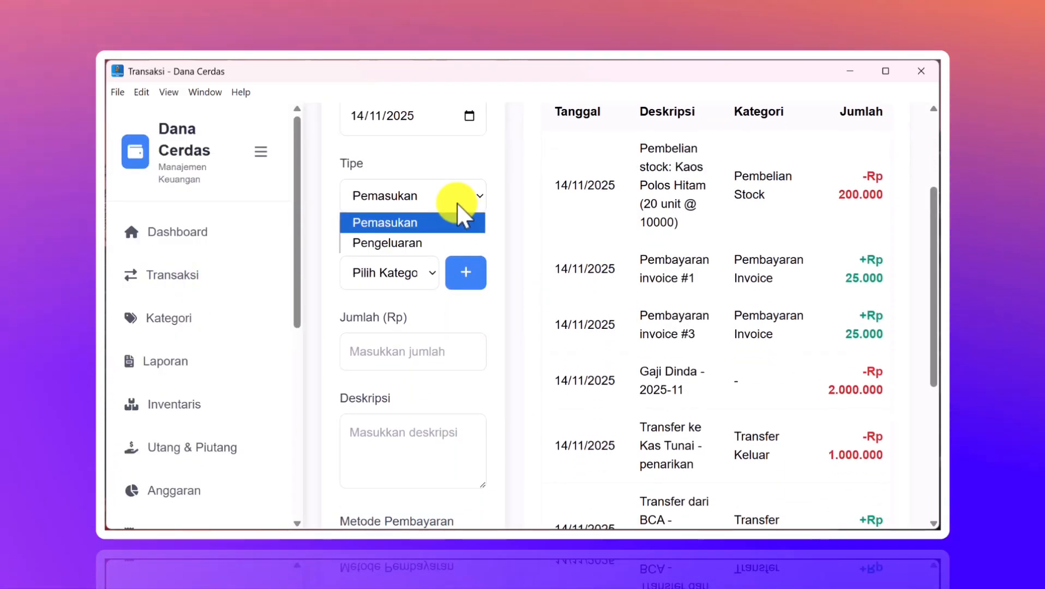
pyautogui.click(429, 239)
pyautogui.click(425, 275)
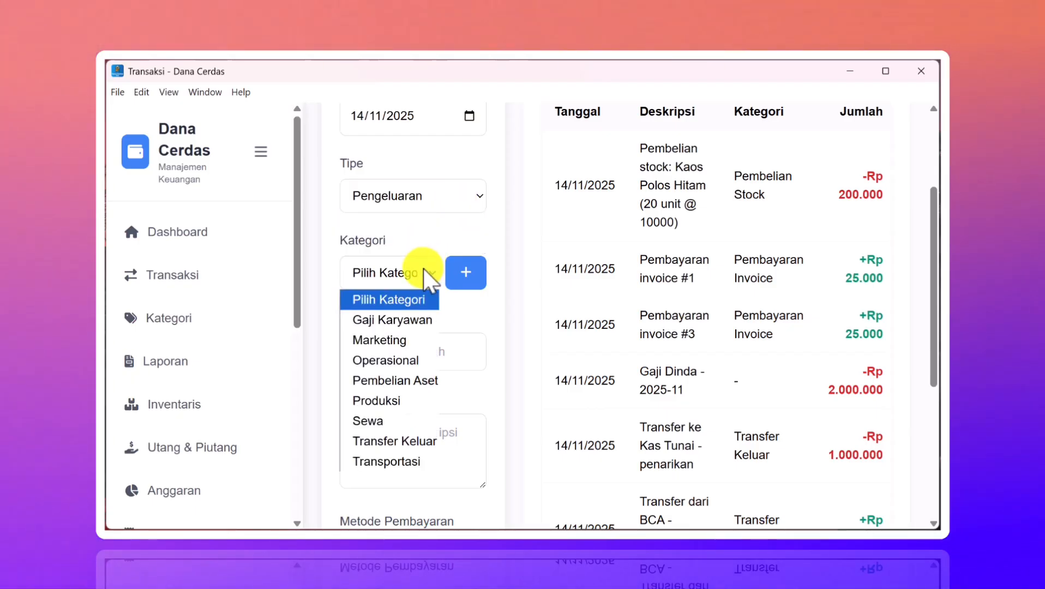
pyautogui.click(390, 344)
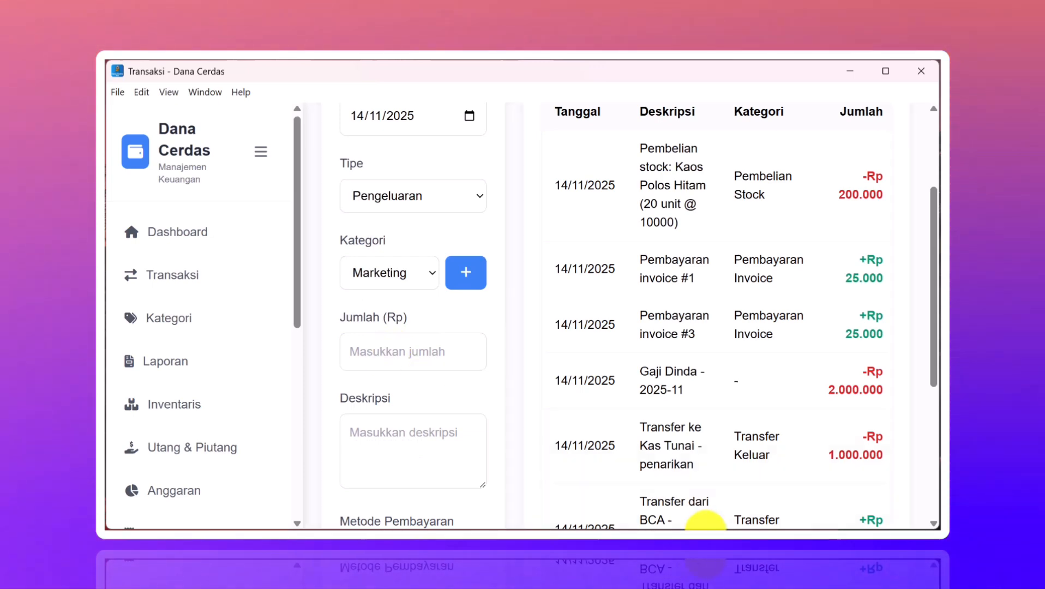
# - Describe it as 'iklan google', pay by Bank from BCA, and save the transaction
pyautogui.moveTo(761, 523)
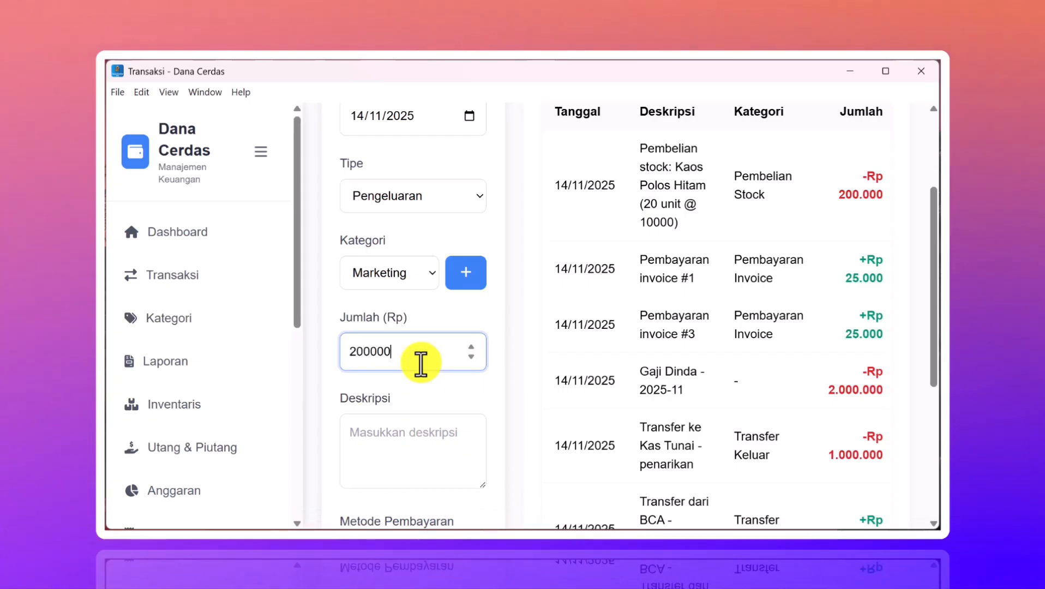
pyautogui.click(404, 452)
pyautogui.write('iklan ')
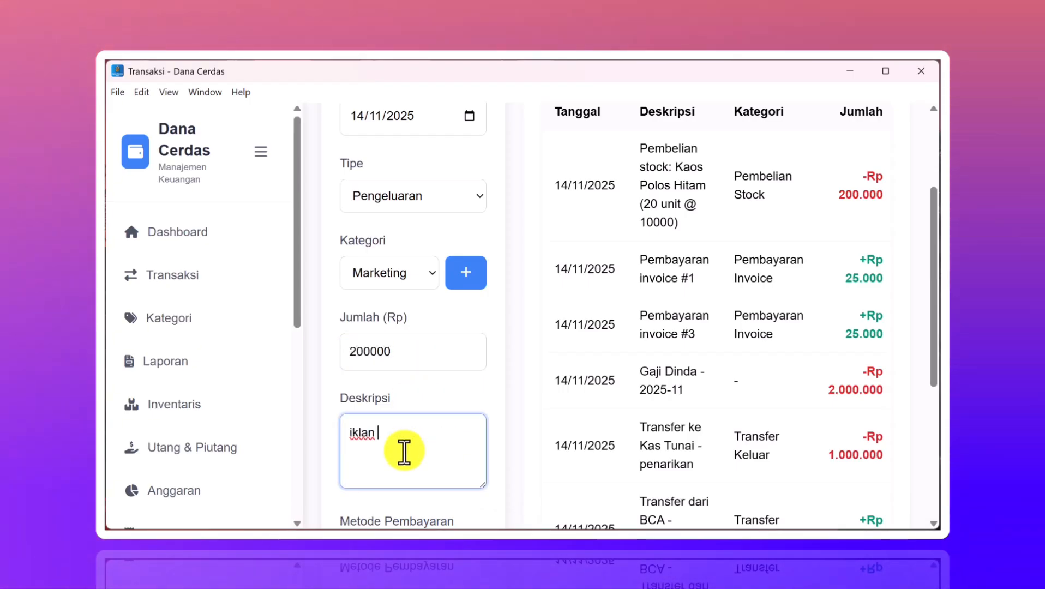
pyautogui.write('google')
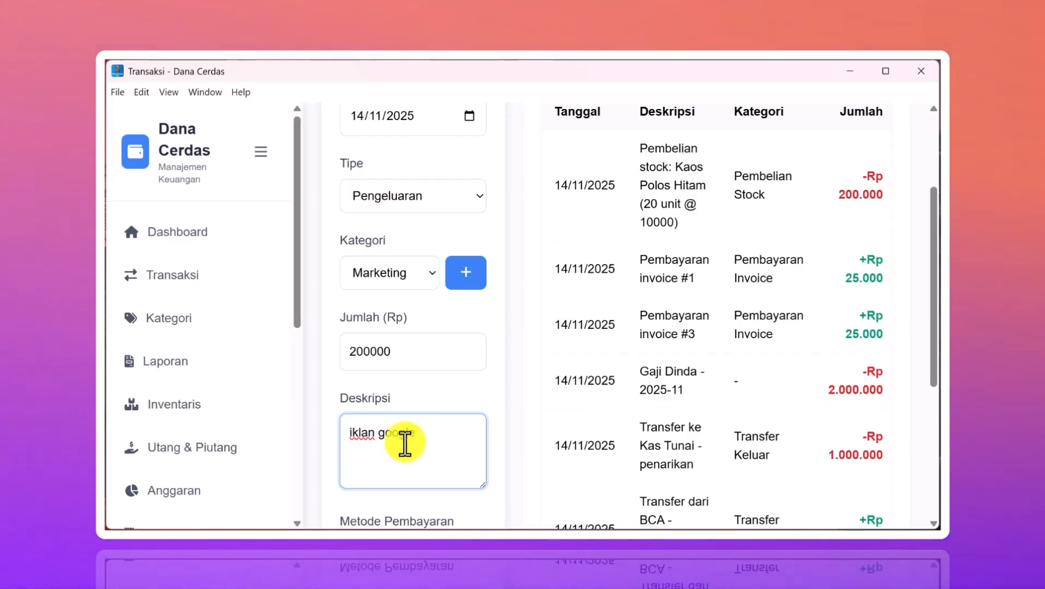
pyautogui.scroll(-5, 439, 398)
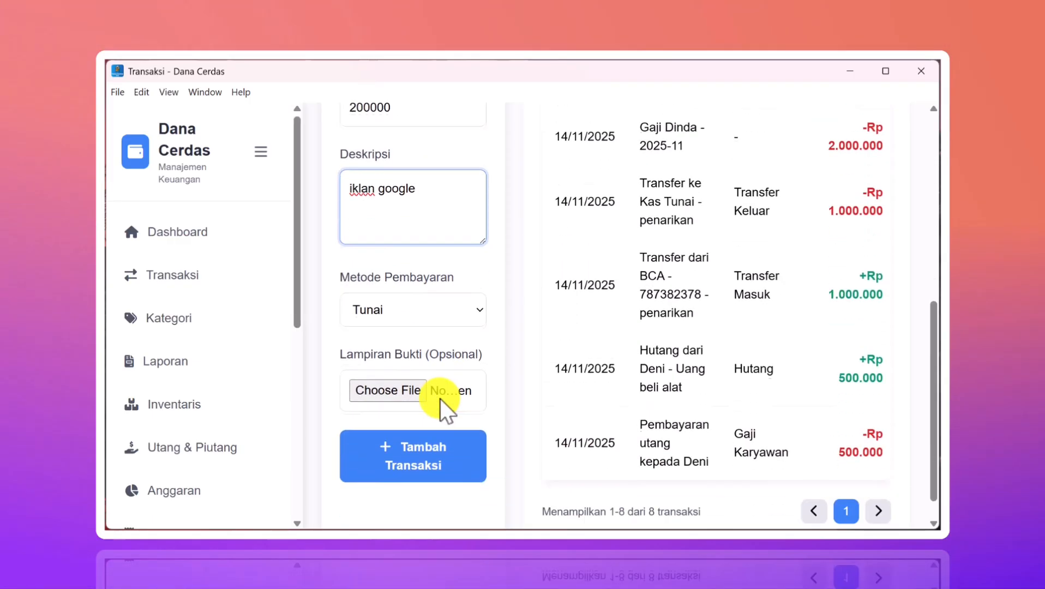
pyautogui.click(468, 290)
pyautogui.click(400, 338)
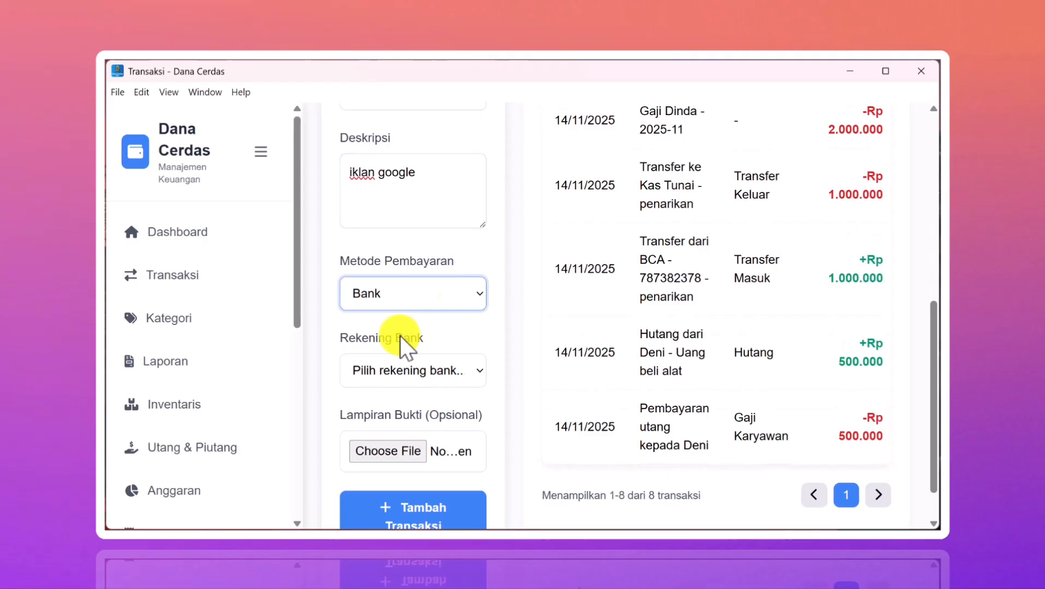
pyautogui.click(429, 371)
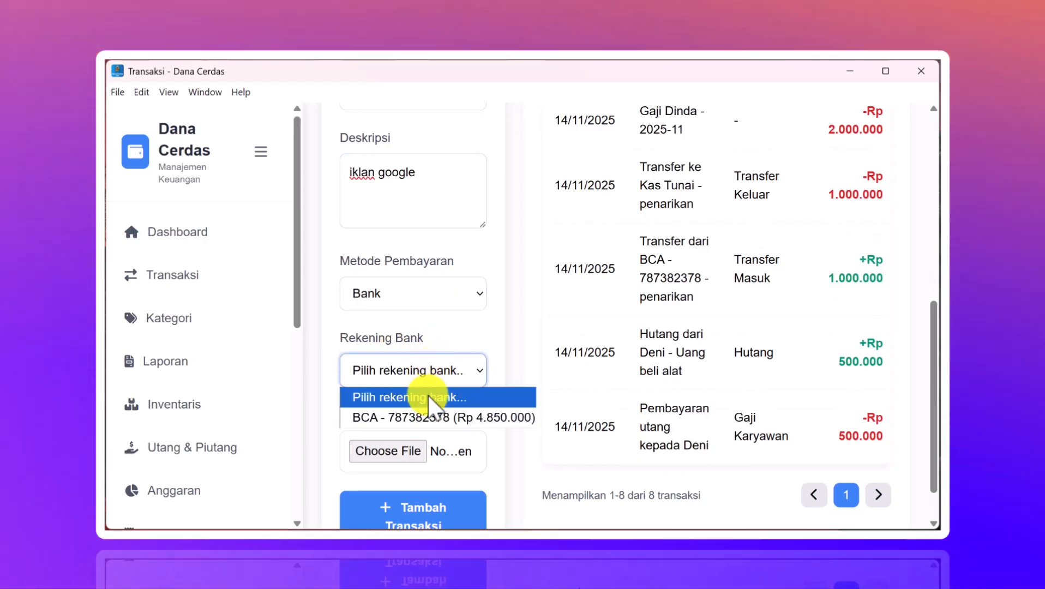
pyautogui.click(414, 418)
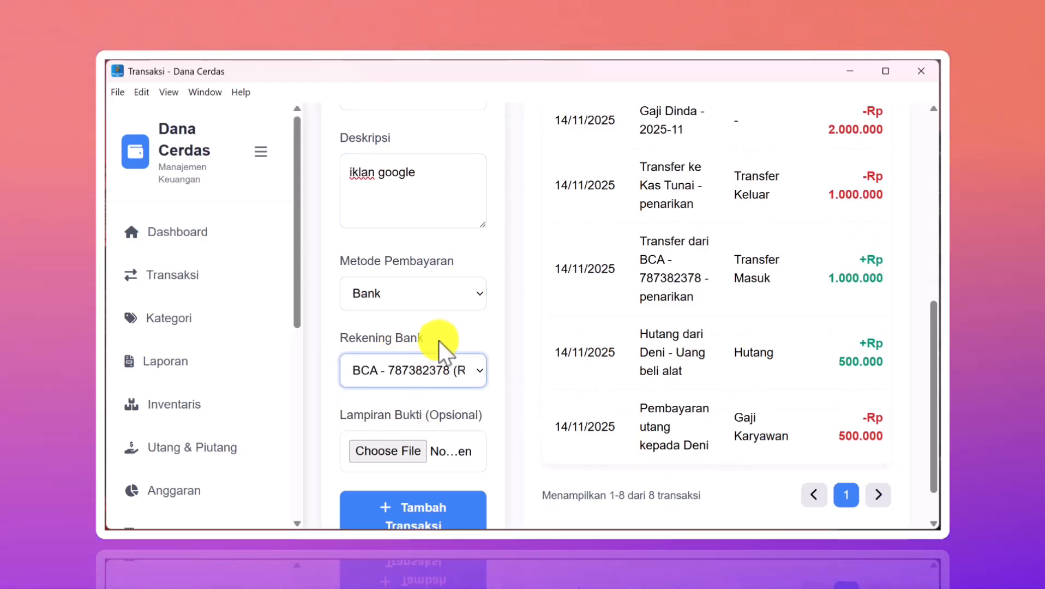
pyautogui.scroll(-1, 437, 341)
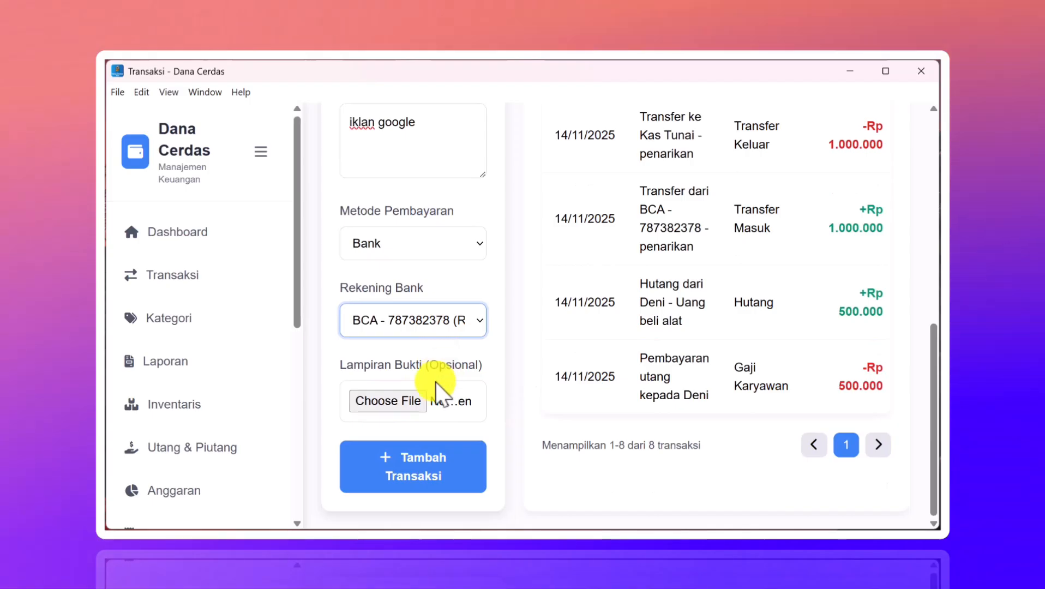
pyautogui.click(402, 460)
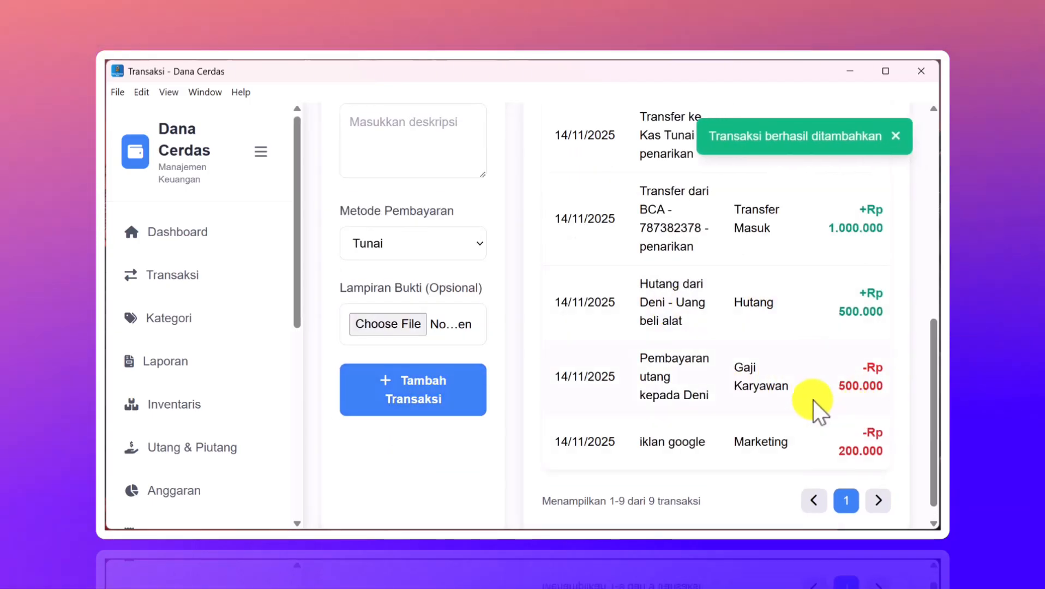
pyautogui.scroll(-2, 164, 354)
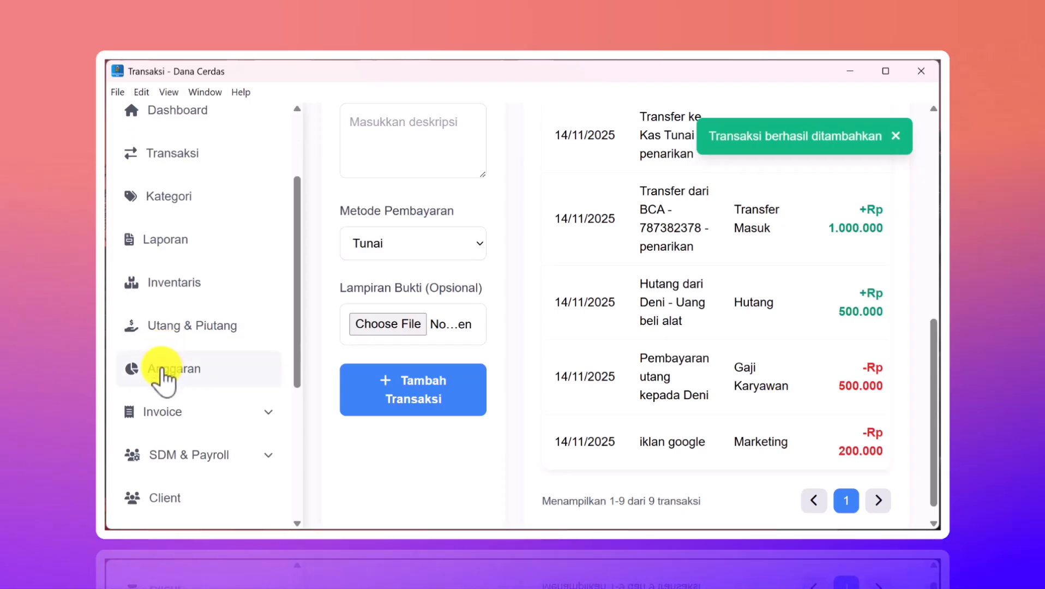
# - Check the Anggaran overview: Marketing shows Rp 200.000 realised, Rp 800.000 remaining, 20.0% progress
pyautogui.click(161, 370)
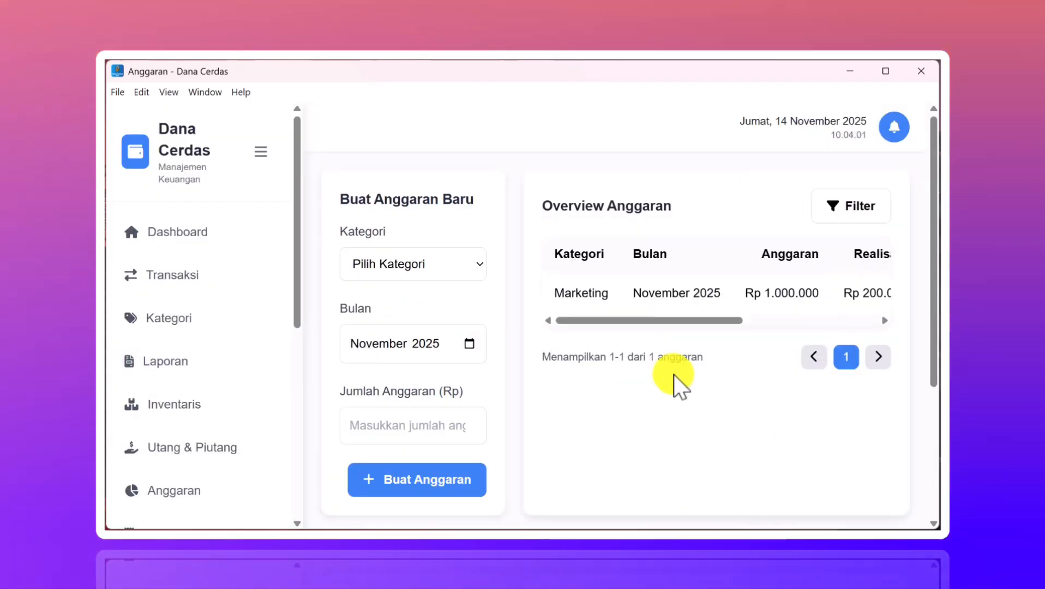
pyautogui.scroll(-3, 673, 374)
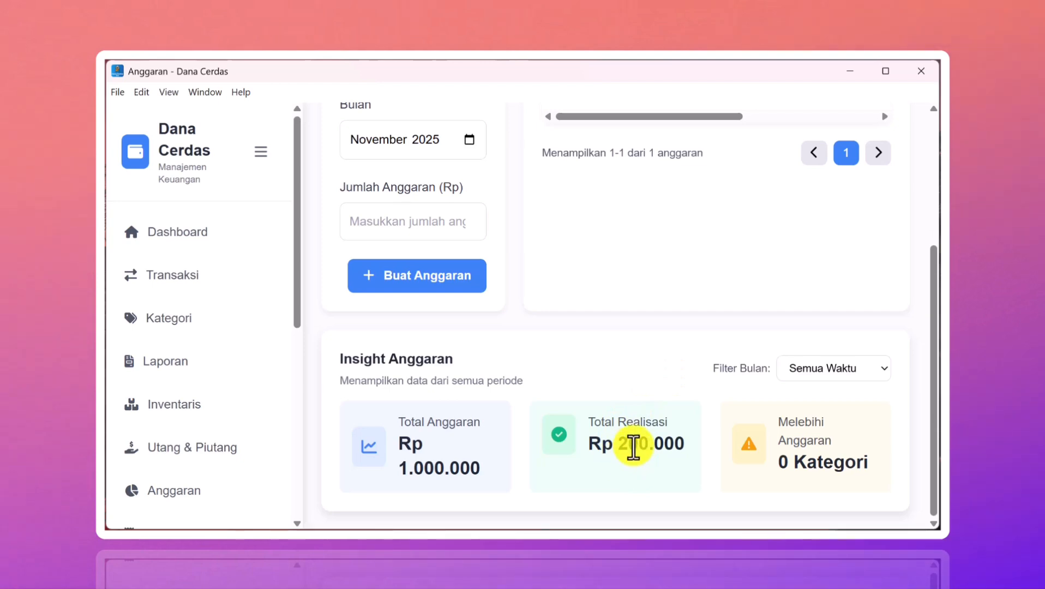
pyautogui.scroll(4, 581, 437)
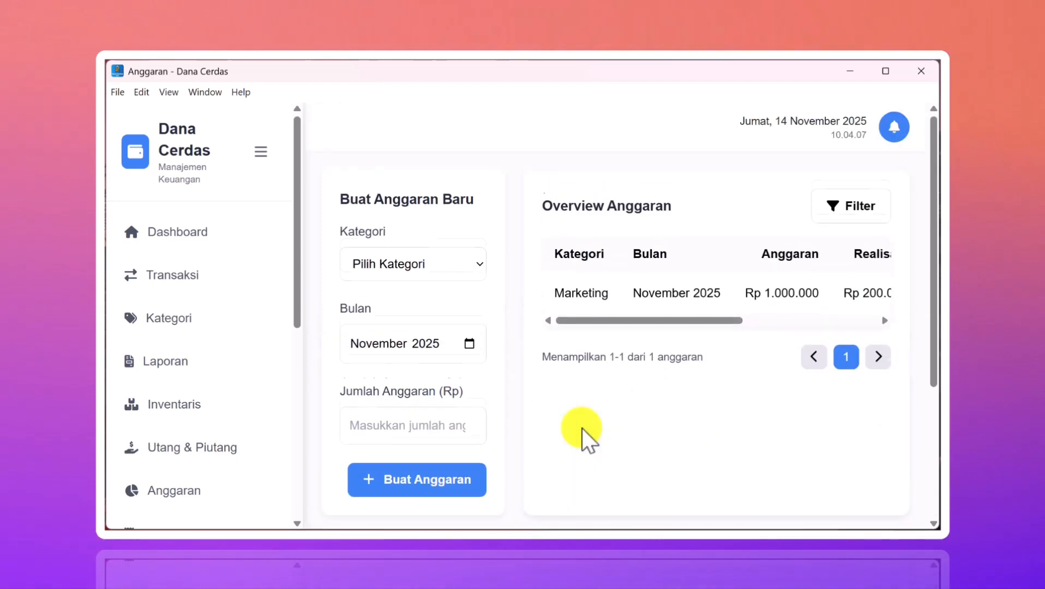
pyautogui.moveTo(660, 320); pyautogui.dragTo(853, 320)
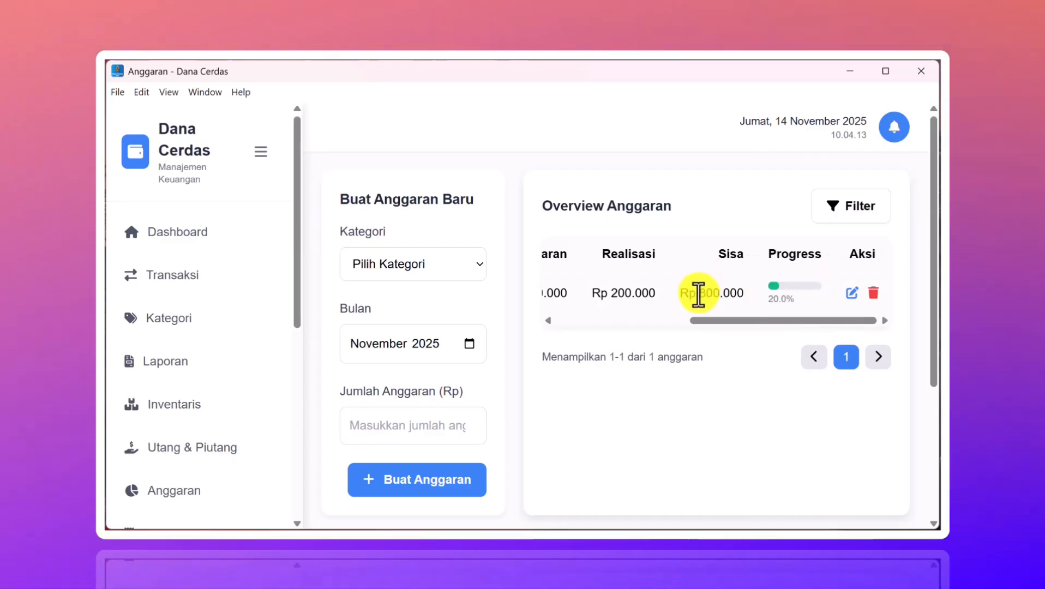
pyautogui.click(165, 254)
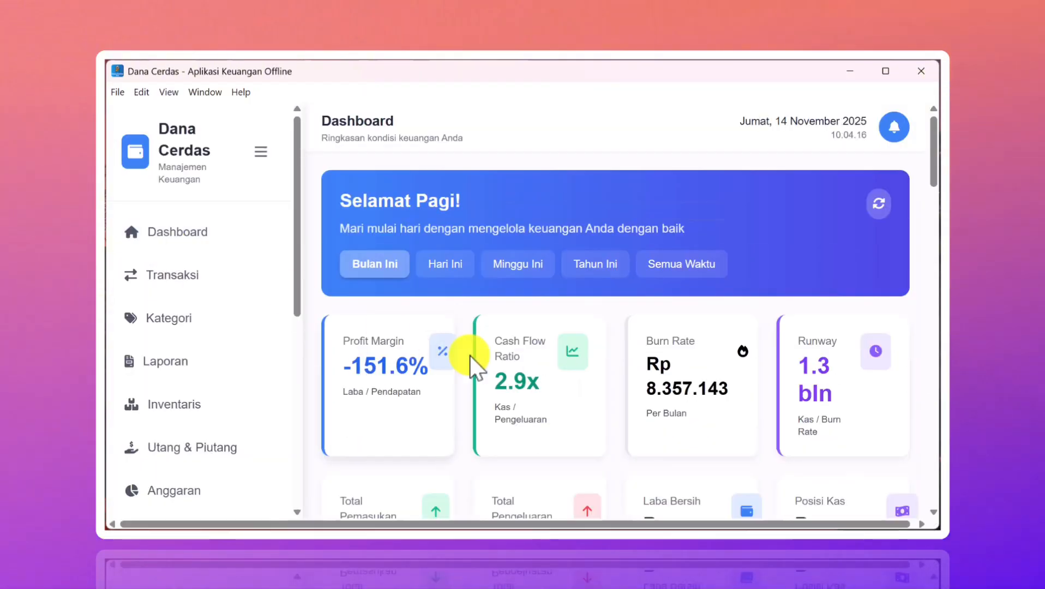
pyautogui.scroll(-4, 544, 377)
pyautogui.scroll(-3, 543, 370)
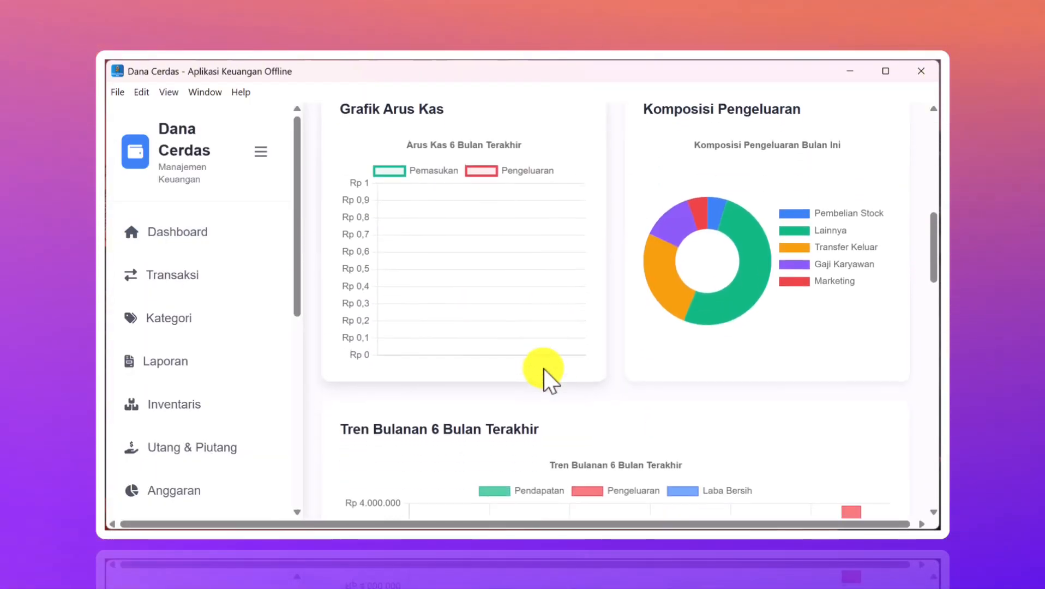
pyautogui.scroll(2, 544, 375)
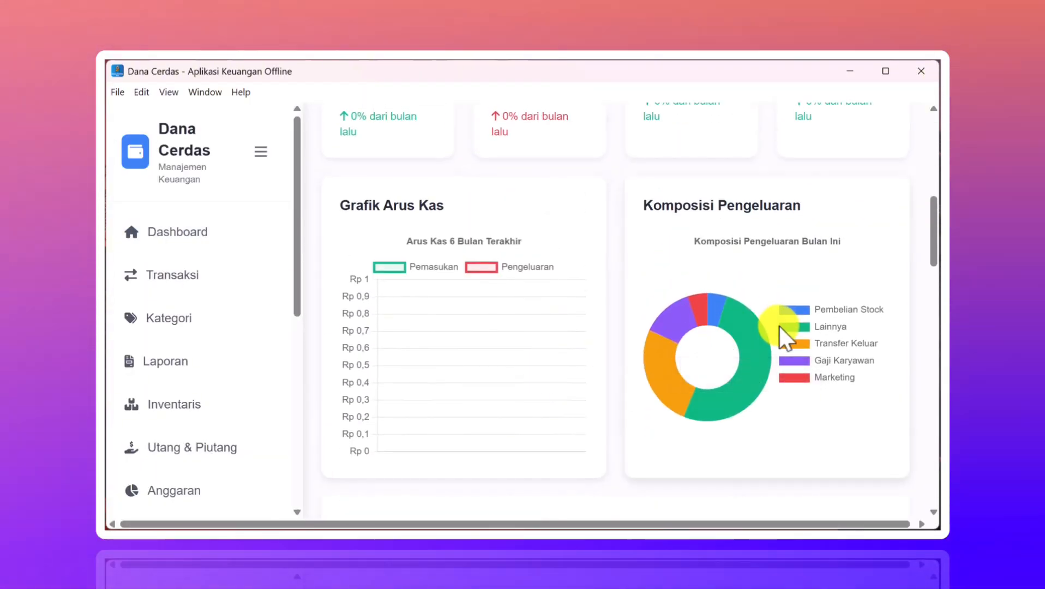
pyautogui.scroll(-1, 778, 326)
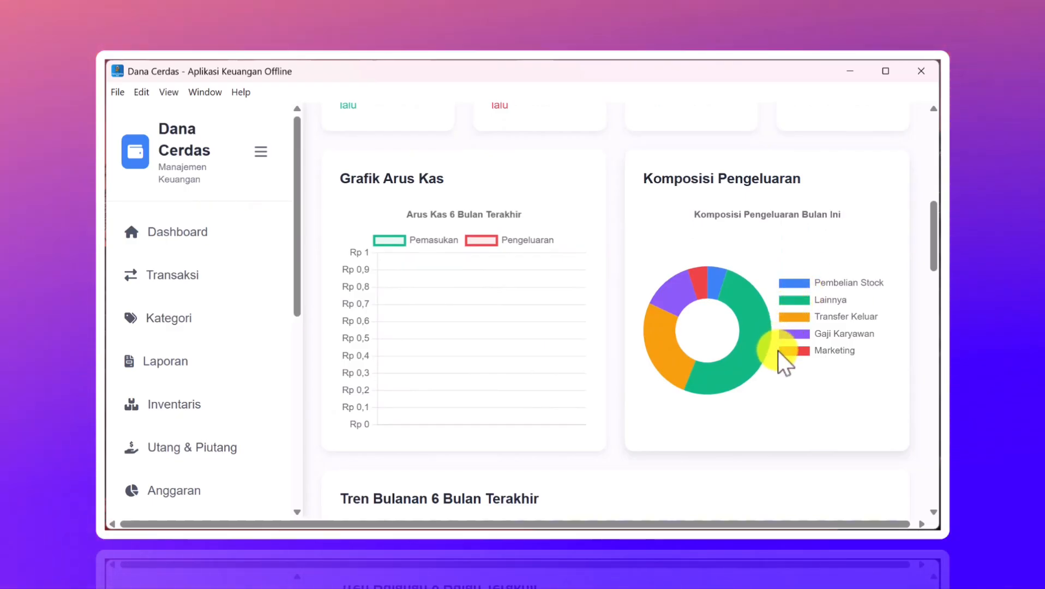
pyautogui.scroll(-2, 660, 371)
pyautogui.scroll(2, 660, 373)
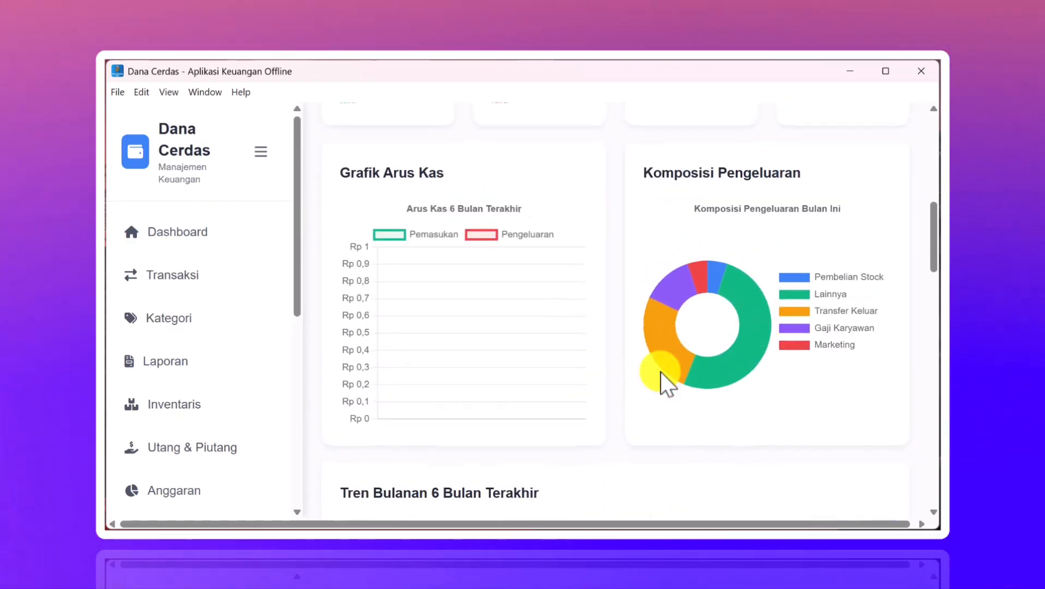
pyautogui.scroll(-6, 507, 318)
pyautogui.scroll(6, 507, 318)
pyautogui.scroll(-7, 507, 318)
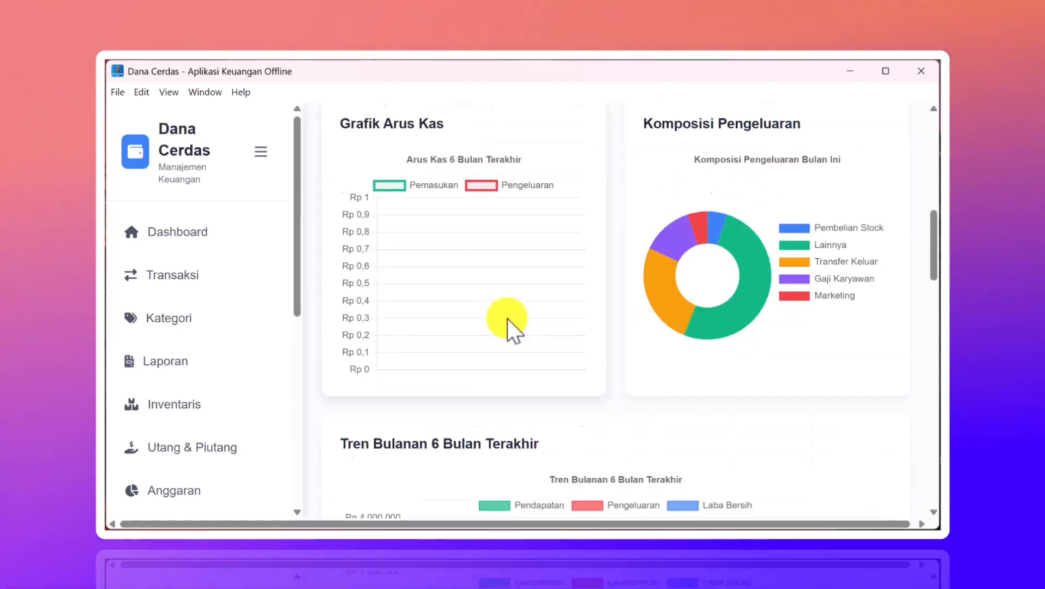
pyautogui.scroll(1, 507, 318)
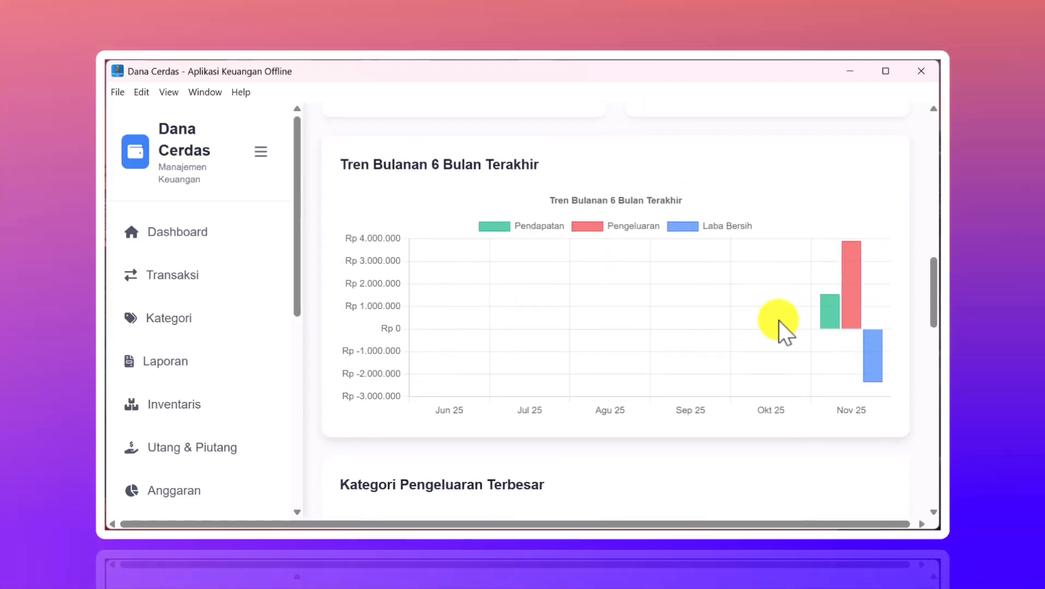
pyautogui.moveTo(833, 320)
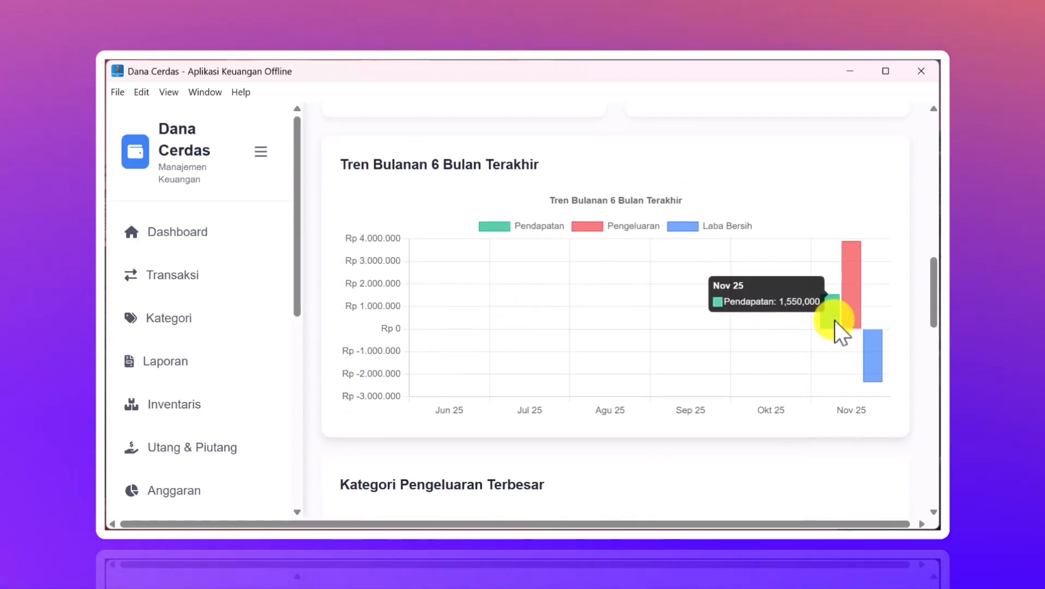
pyautogui.moveTo(882, 359)
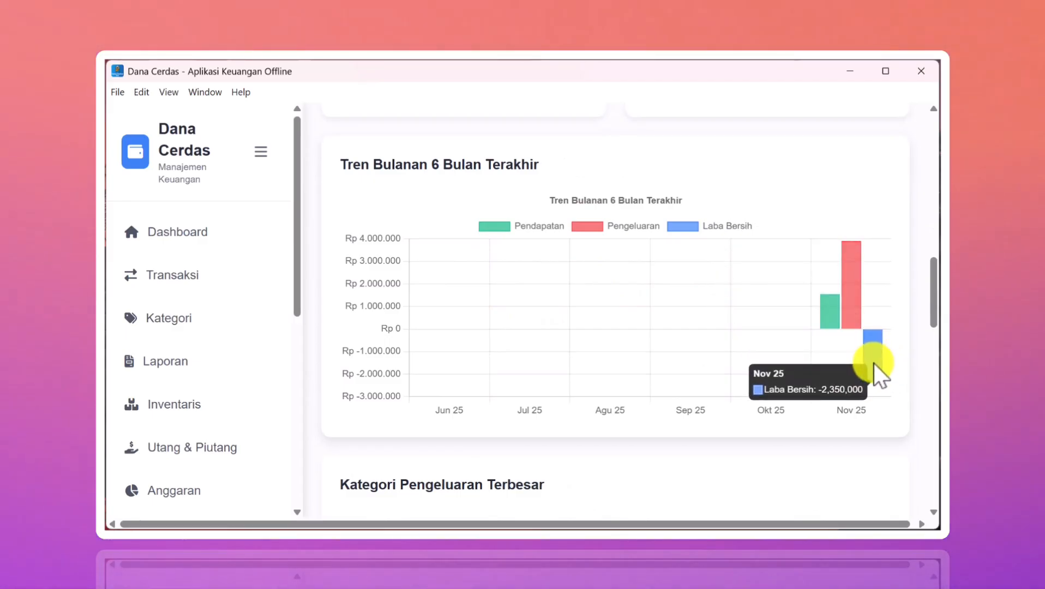
pyautogui.scroll(10, 695, 332)
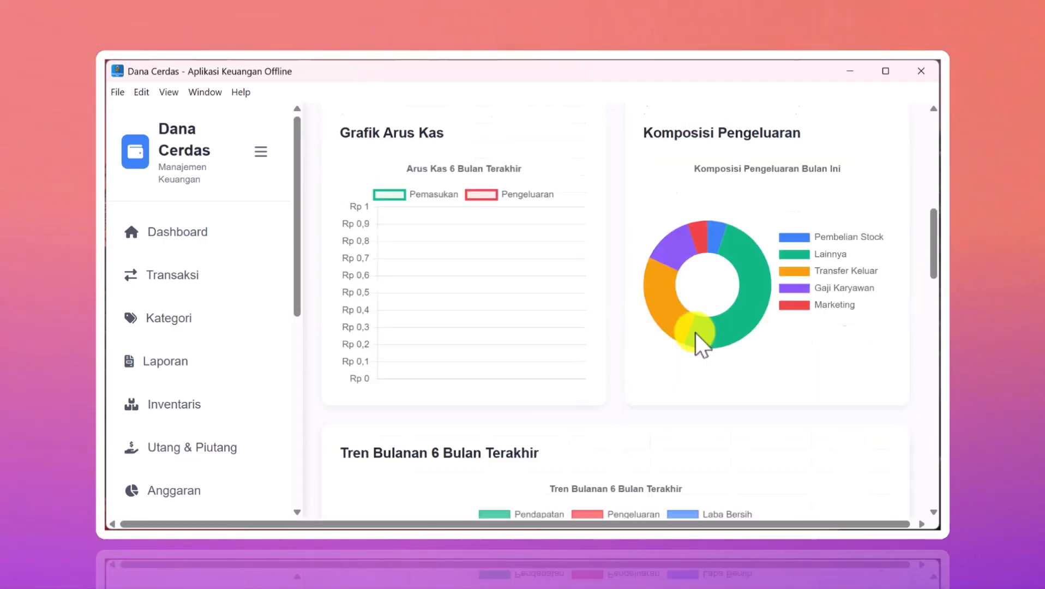
pyautogui.scroll(-1, 695, 332)
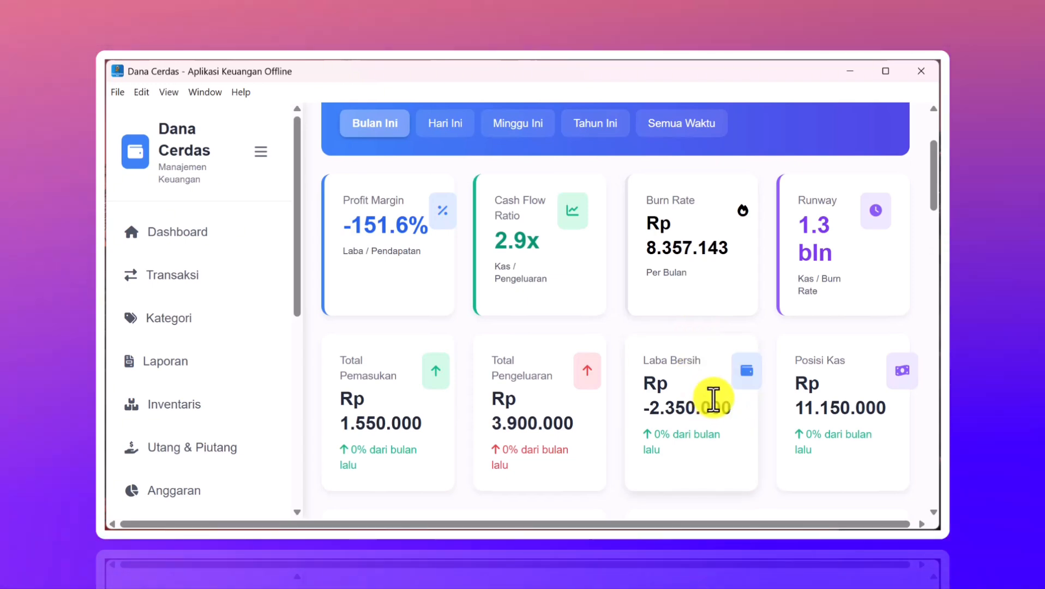
# - Review all 9 transactions in Daftar Transaksi, ending with the −Rp 200.000 iklan google expense
pyautogui.click(185, 281)
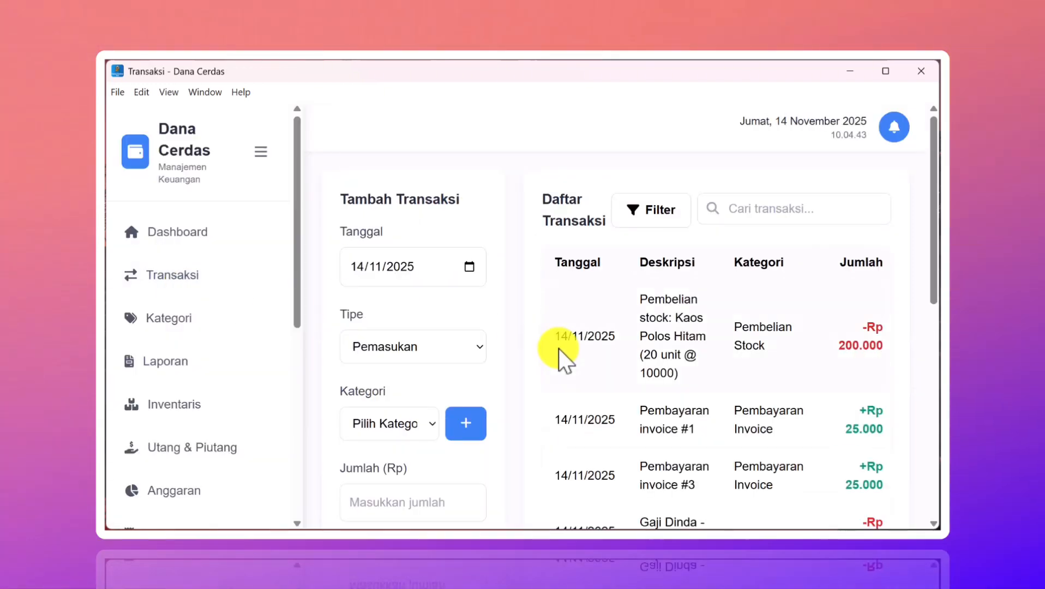
pyautogui.scroll(-6, 706, 391)
pyautogui.scroll(-2, 706, 391)
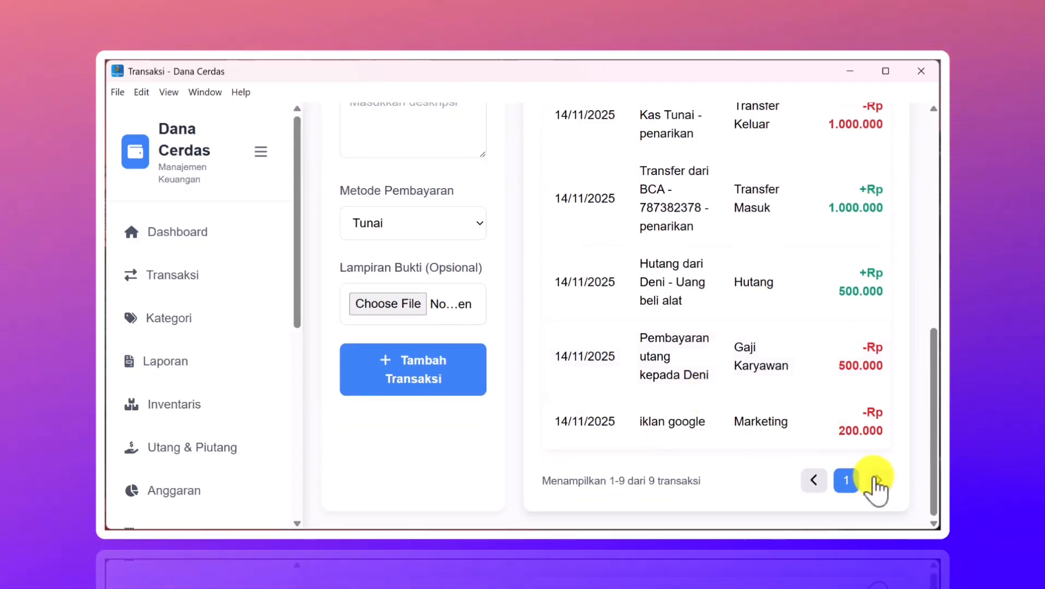
pyautogui.scroll(4, 743, 391)
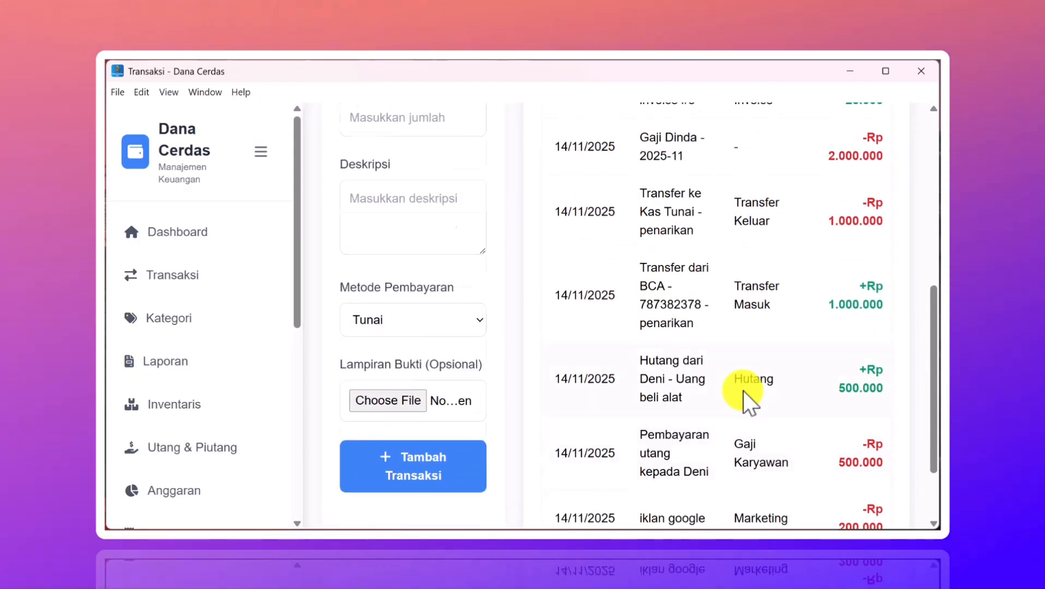
pyautogui.scroll(-2, 742, 390)
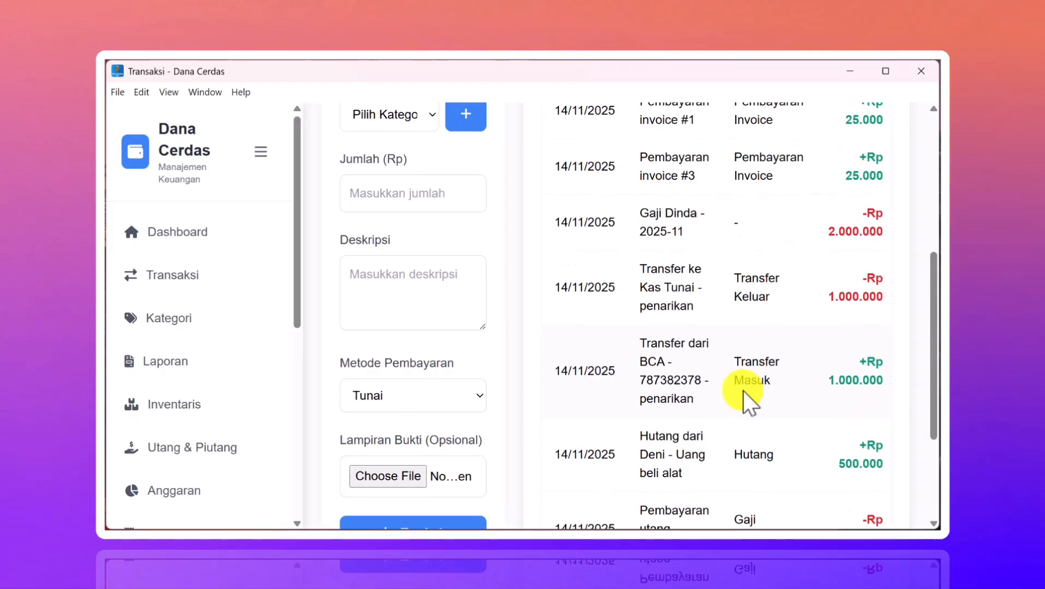
pyautogui.scroll(2, 743, 391)
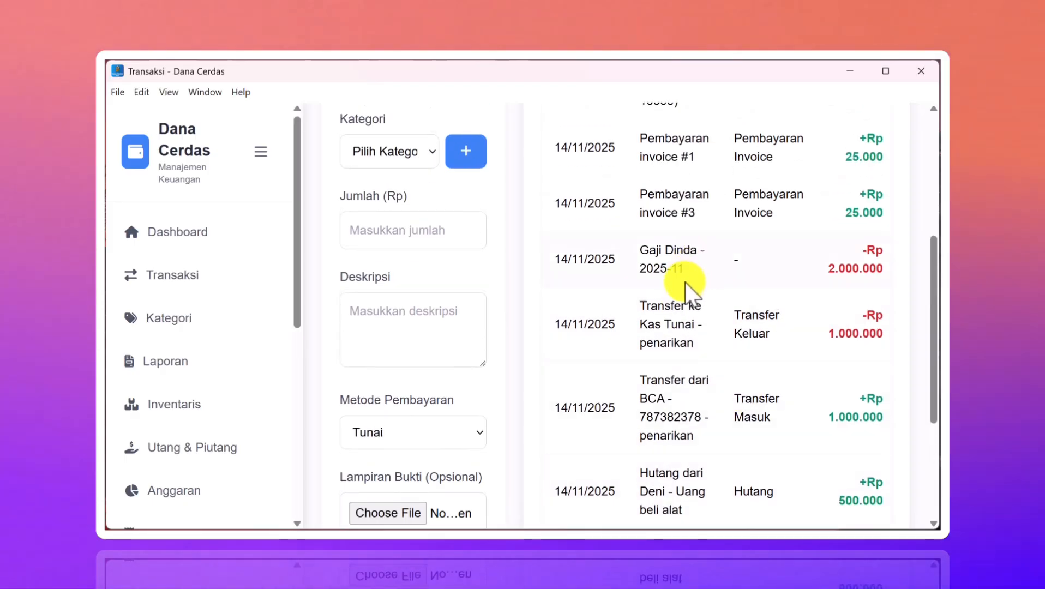
pyautogui.scroll(-4, 684, 282)
pyautogui.scroll(2, 685, 282)
pyautogui.scroll(6, 685, 281)
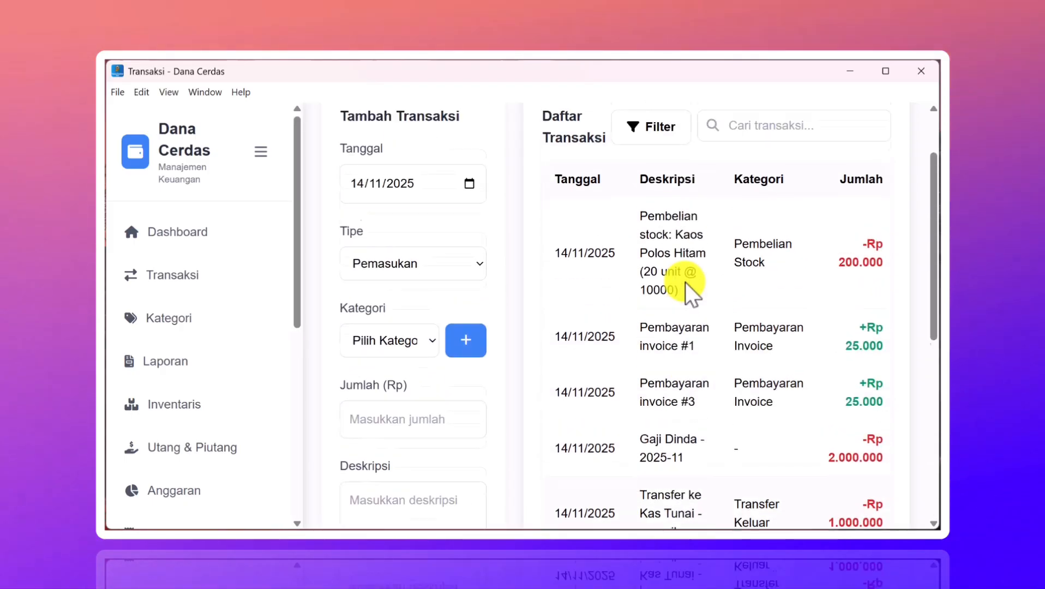
pyautogui.scroll(-6, 685, 282)
pyautogui.scroll(3, 685, 281)
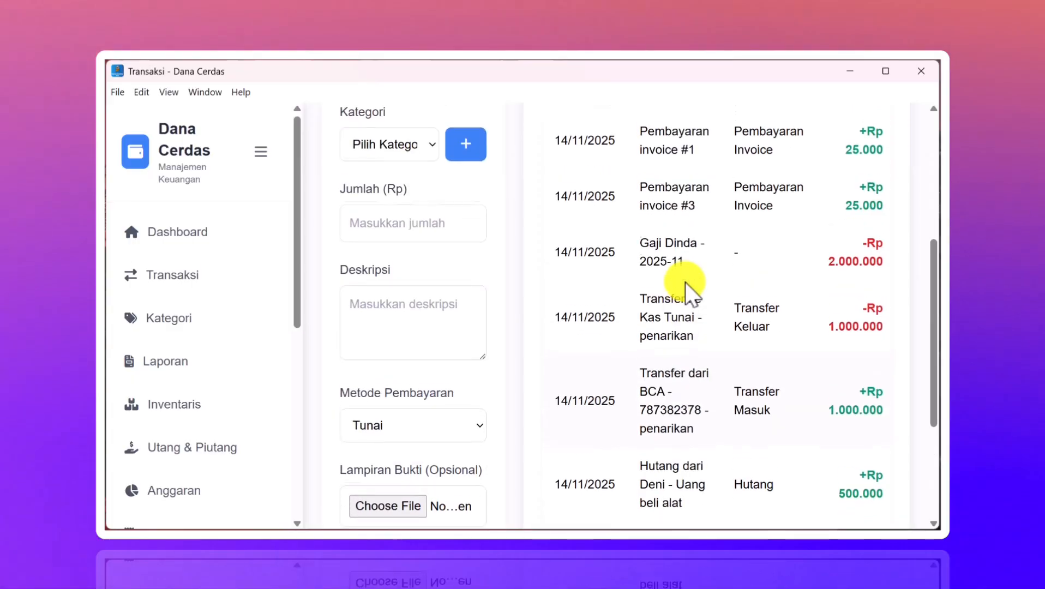
pyautogui.scroll(-1, 685, 282)
pyautogui.scroll(-3, 779, 288)
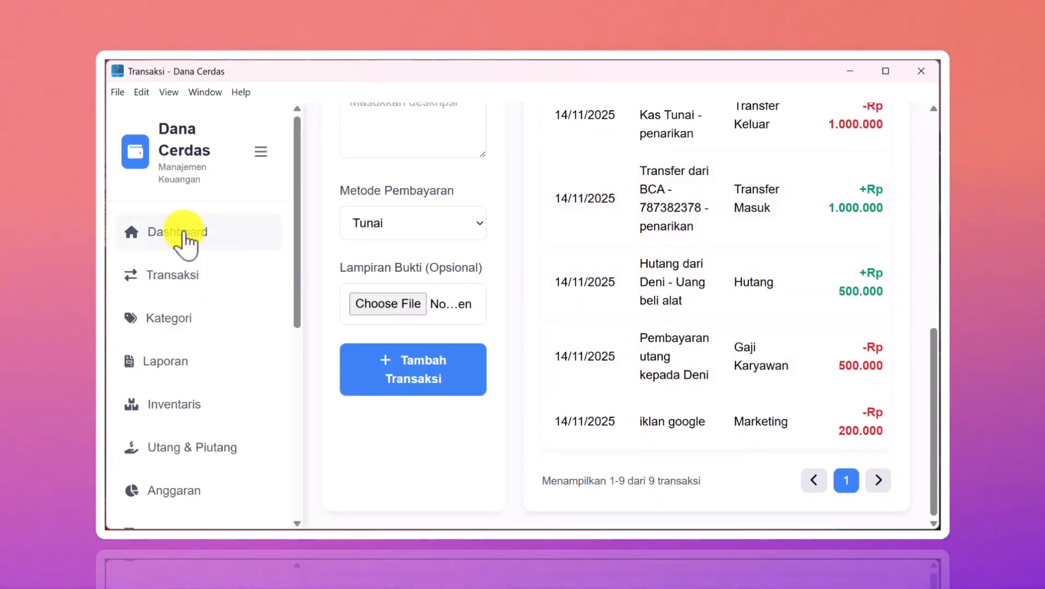
# - Review the Dashboard: Rp 1.550.000 income, Rp 3.900.000 expenses, Laba Bersih Rp -2.350.000
pyautogui.click(183, 232)
pyautogui.scroll(-6, 646, 365)
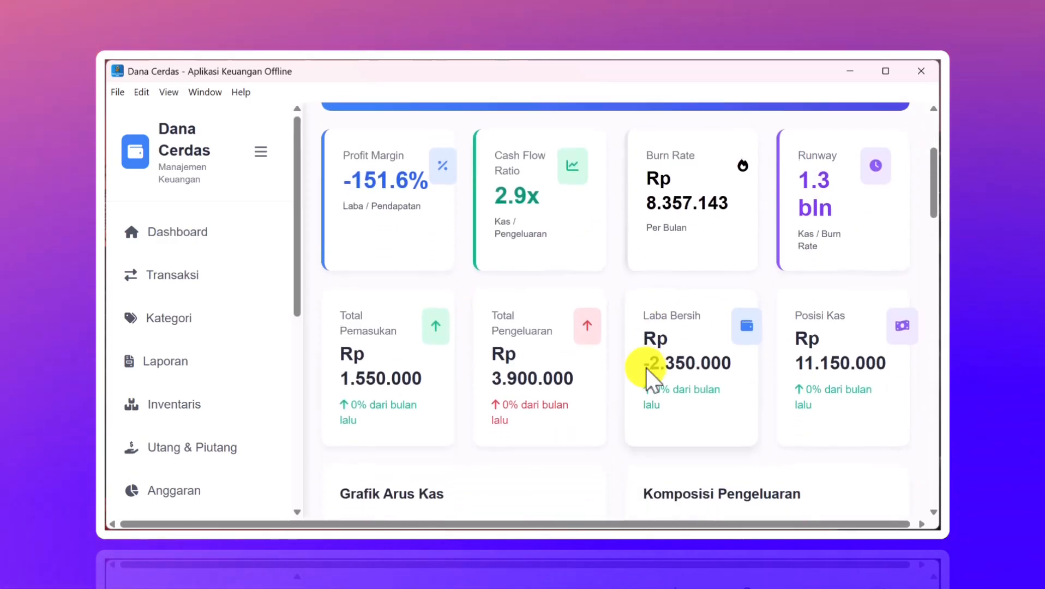
pyautogui.scroll(-3, 646, 368)
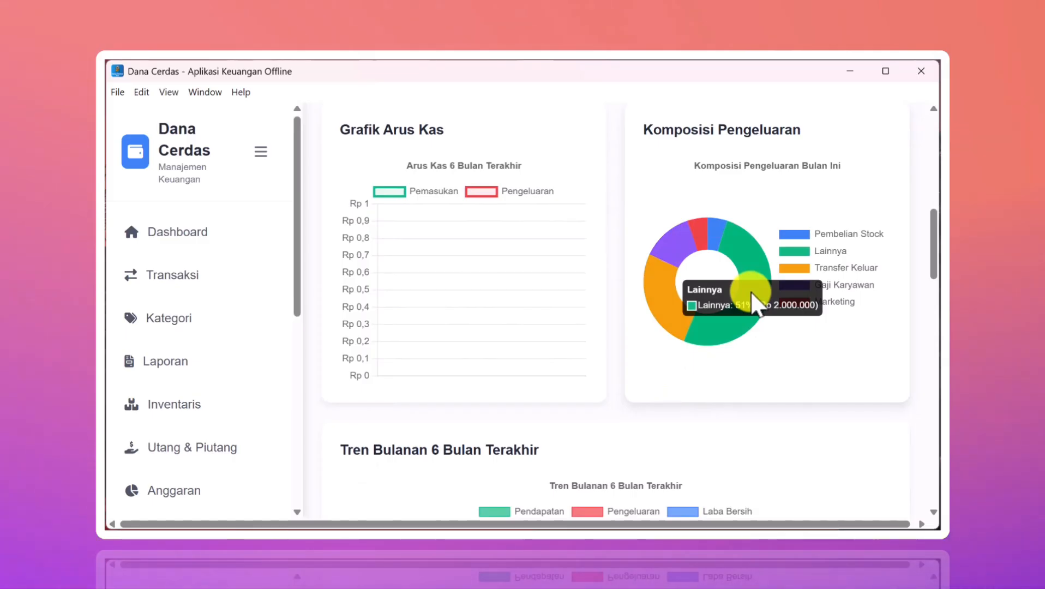
pyautogui.scroll(1, 633, 468)
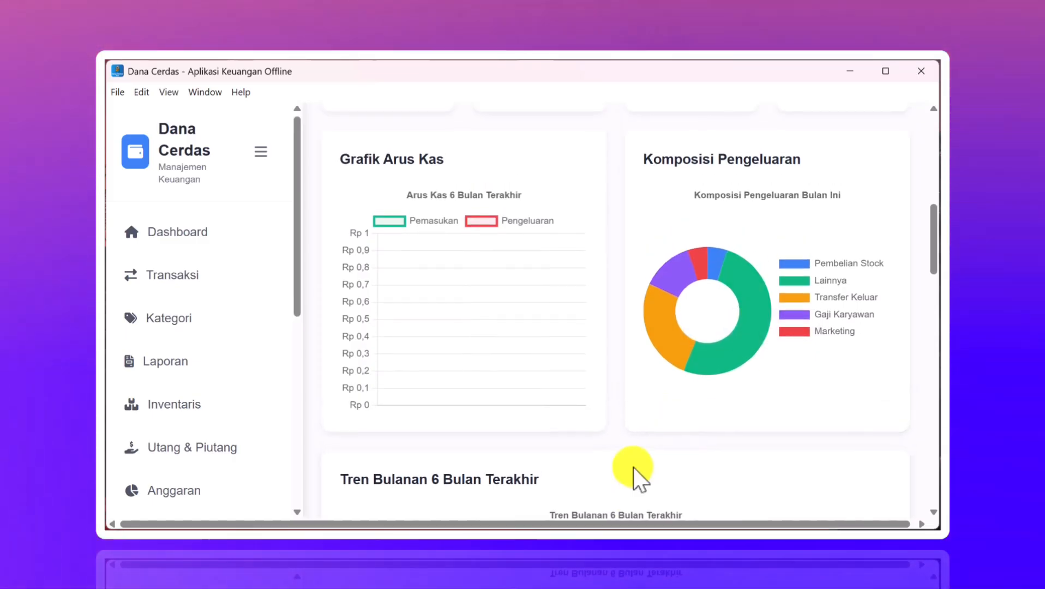
pyautogui.scroll(5, 422, 344)
pyautogui.scroll(-5, 422, 343)
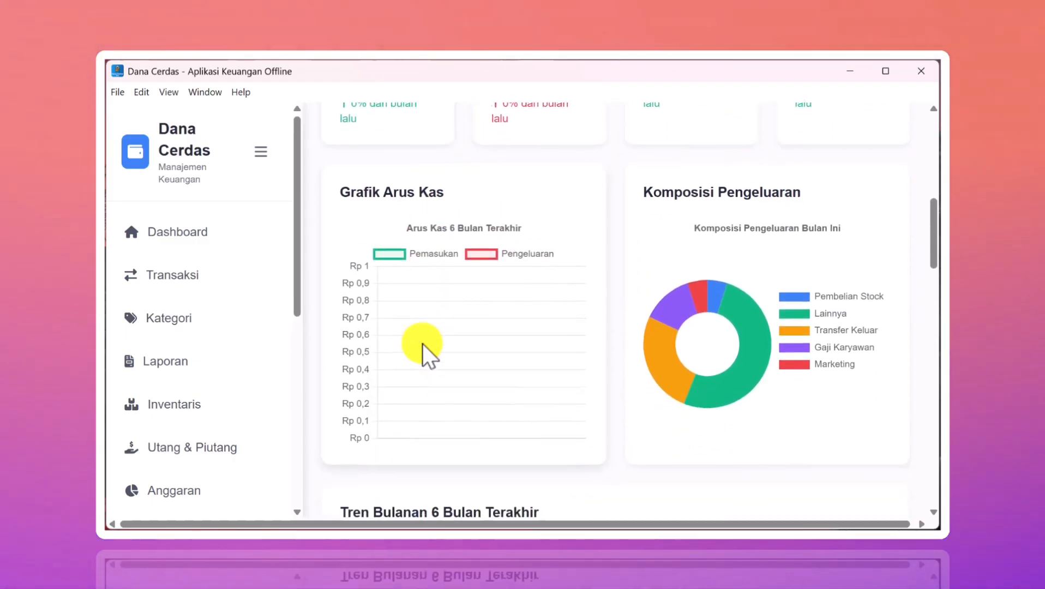
pyautogui.scroll(10, 422, 343)
pyautogui.scroll(-4, 422, 343)
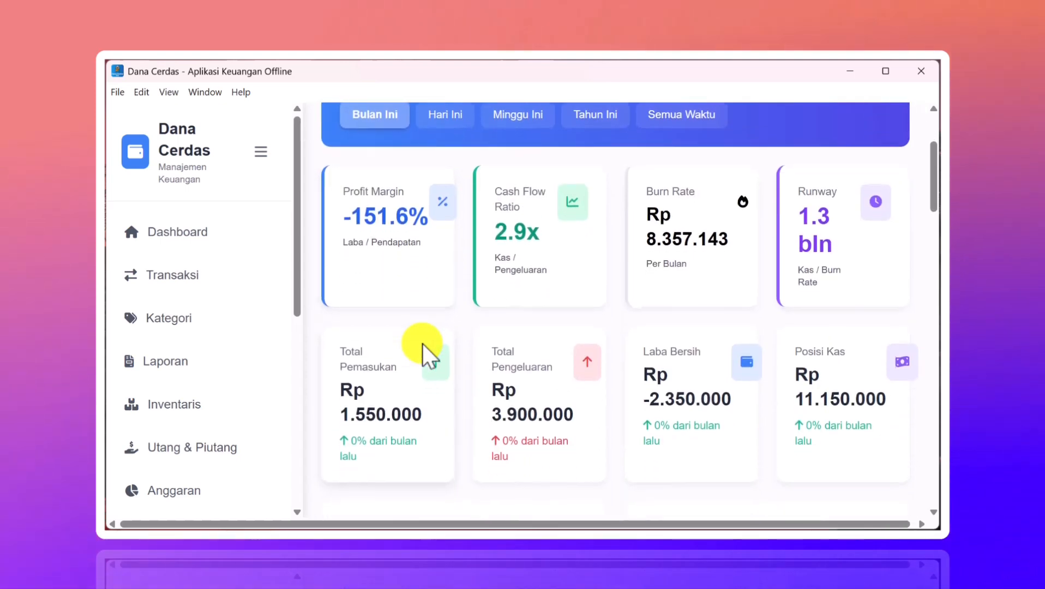
pyautogui.scroll(-3, 422, 343)
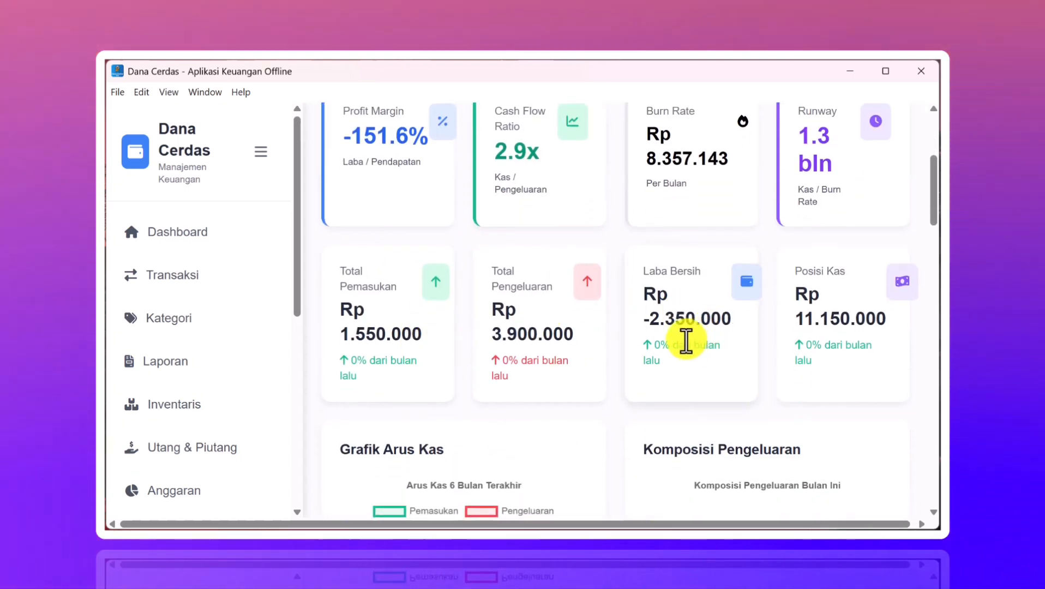
pyautogui.scroll(-2, 685, 340)
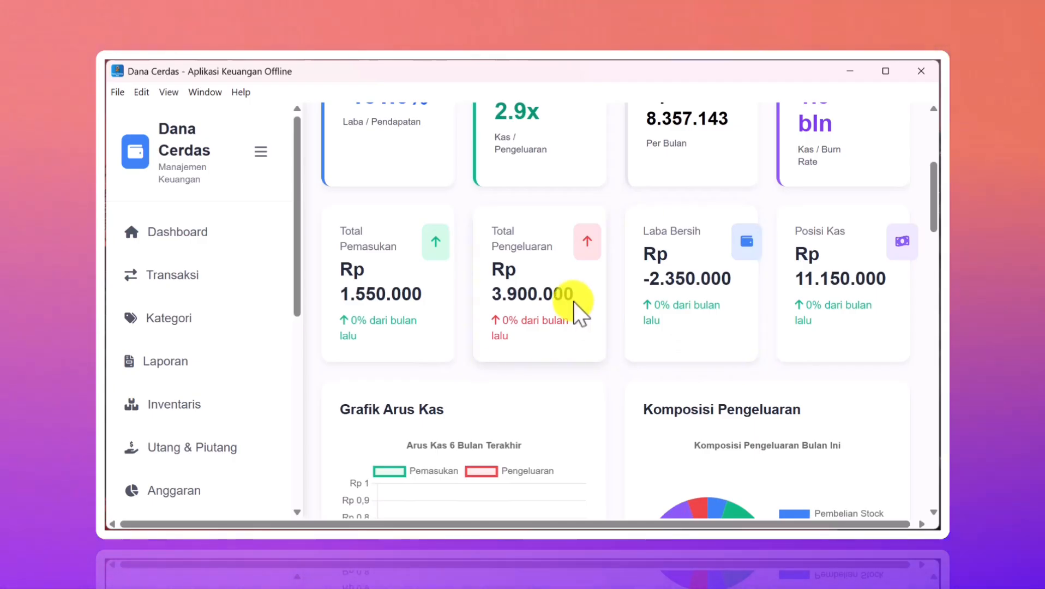
pyautogui.scroll(3, 573, 301)
pyautogui.scroll(-4, 164, 392)
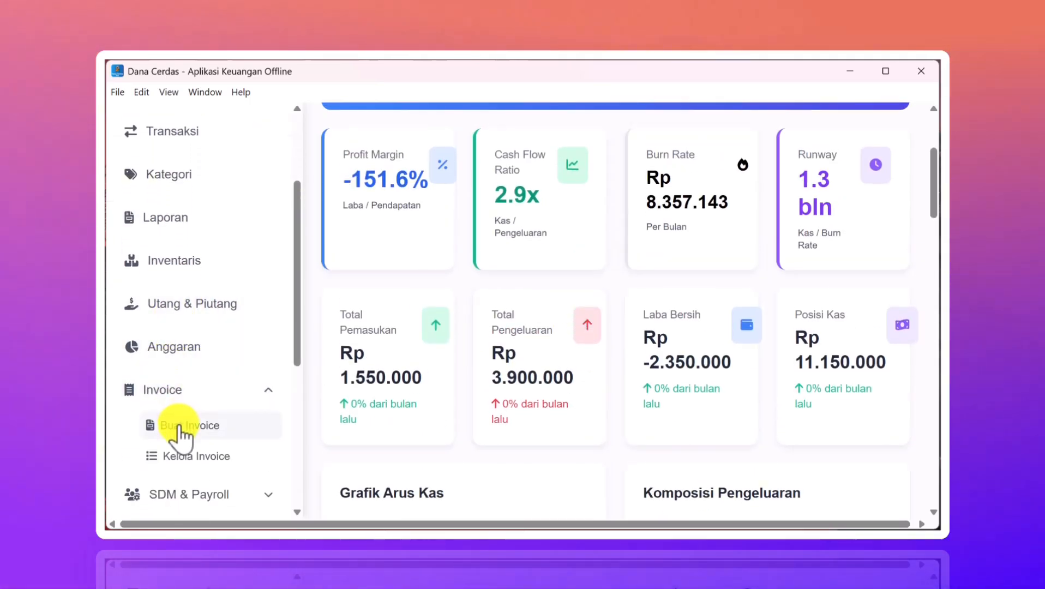
# - Open Kelola Invoice to list 3 invoices: Rp 175.000 total, Rp 50.000 paid, Rp 125.000 outstanding
pyautogui.click(180, 428)
pyautogui.scroll(-7, 292, 373)
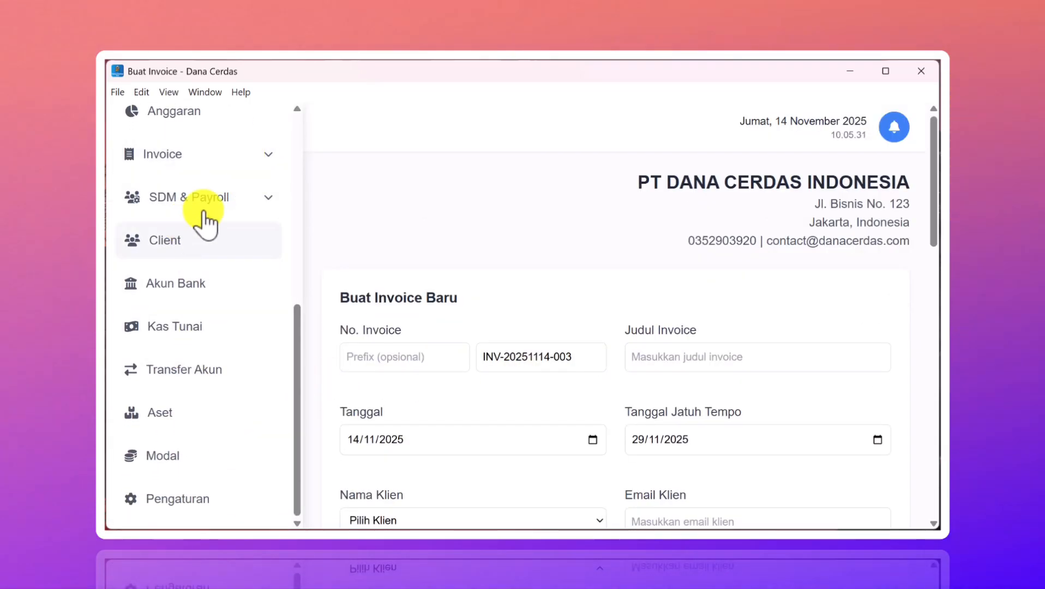
pyautogui.click(239, 156)
pyautogui.click(239, 156)
pyautogui.click(239, 156)
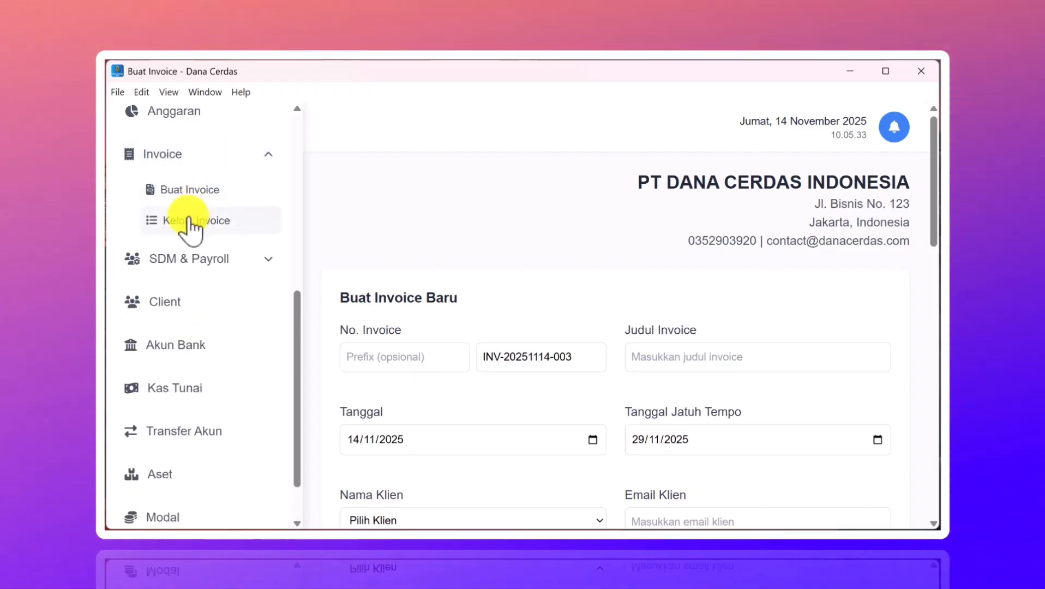
pyautogui.click(189, 221)
pyautogui.scroll(-1, 469, 349)
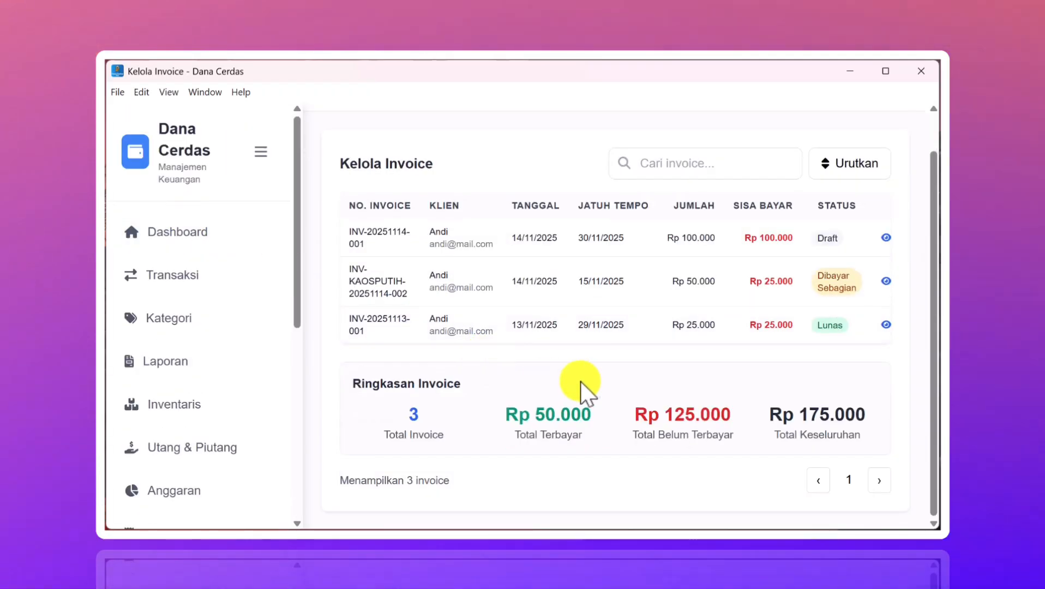
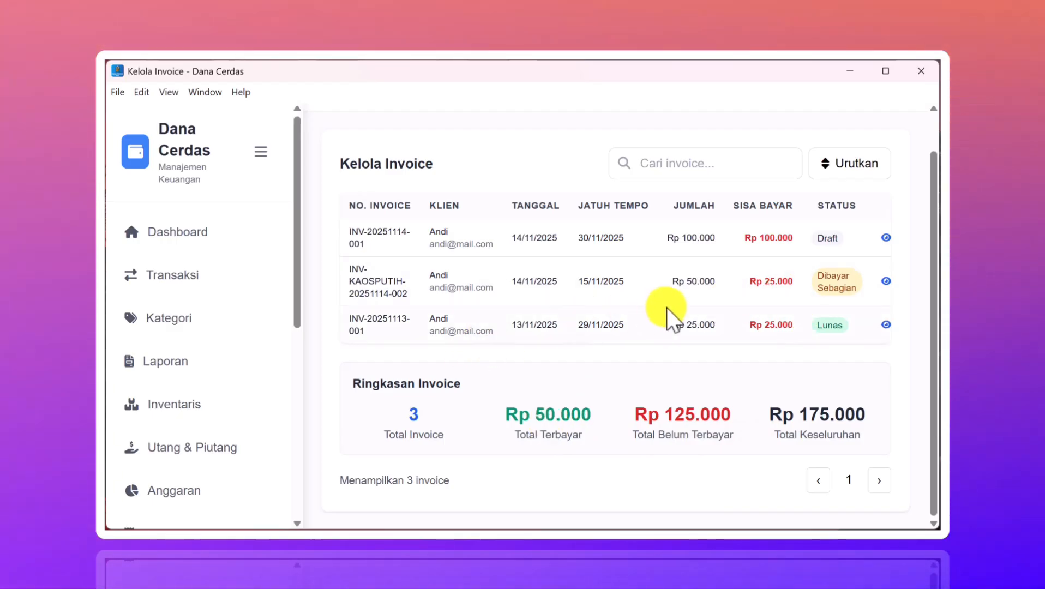
pyautogui.click(262, 153)
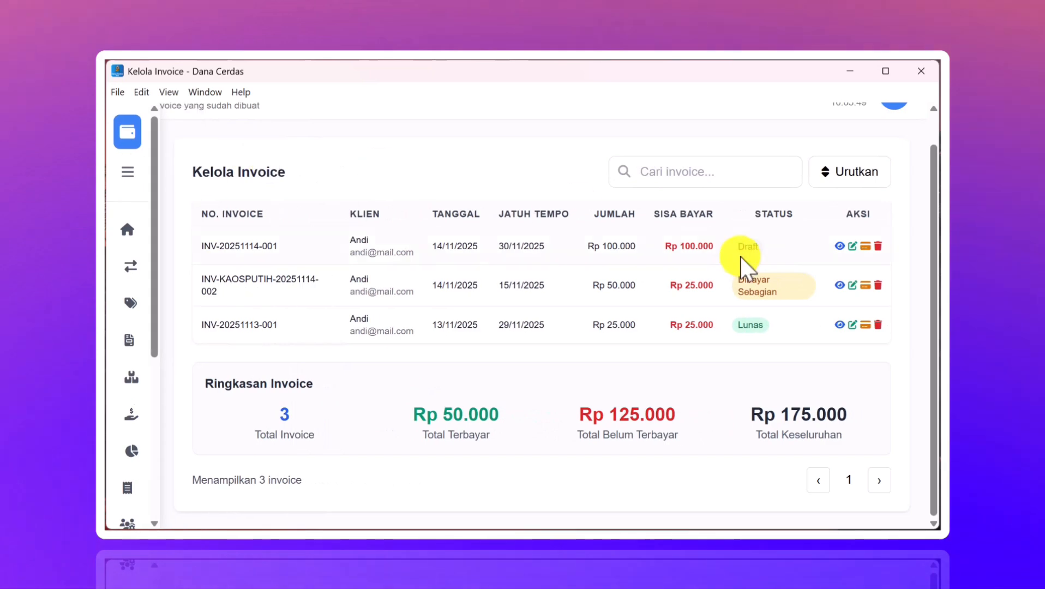
pyautogui.click(865, 246)
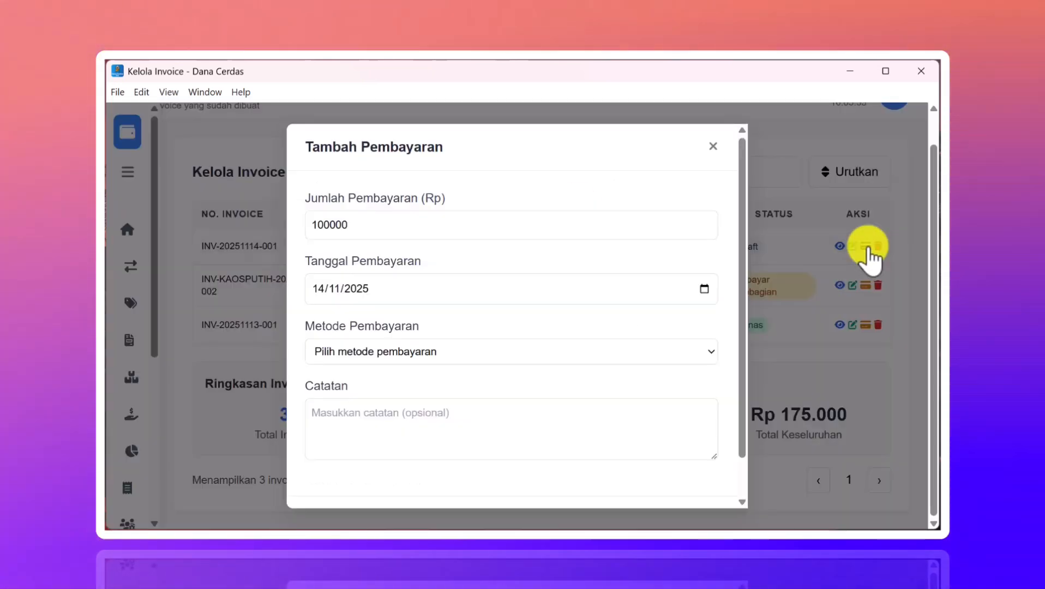
pyautogui.click(494, 352)
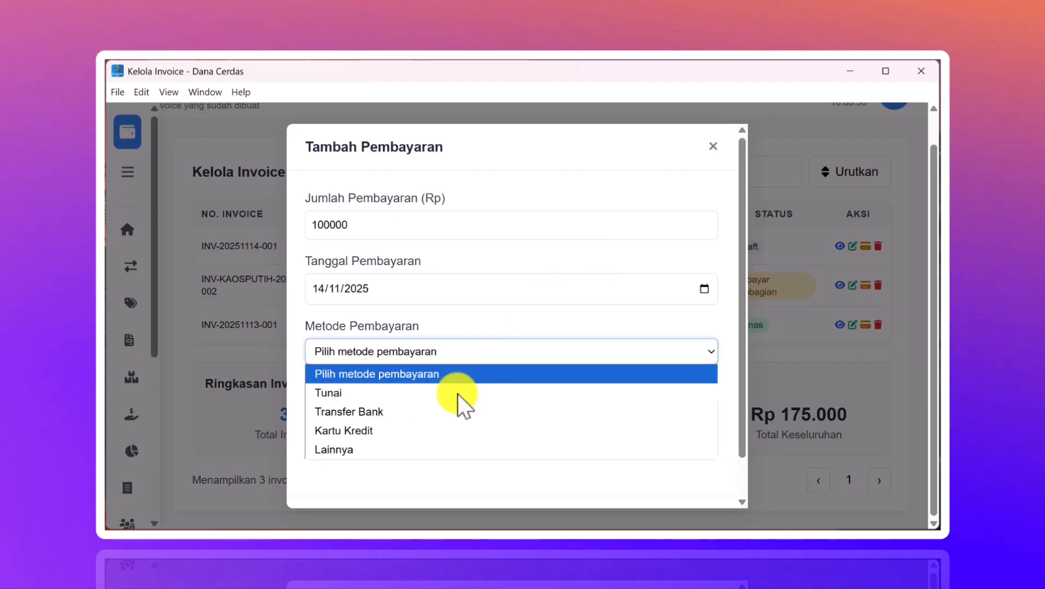
pyautogui.click(416, 410)
pyautogui.click(400, 411)
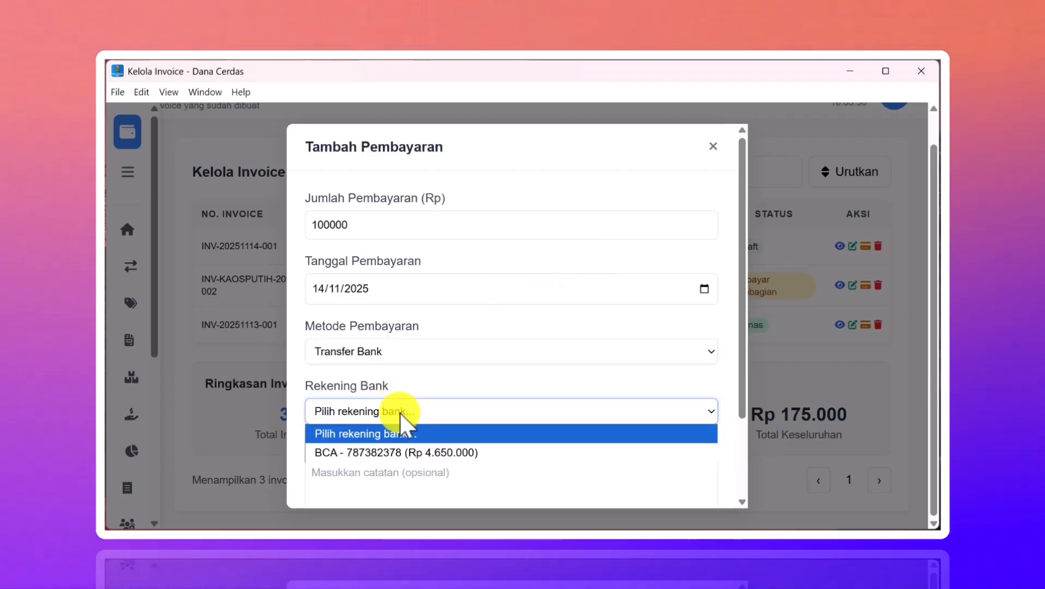
pyautogui.click(391, 452)
pyautogui.scroll(-1, 464, 461)
pyautogui.scroll(-1, 464, 458)
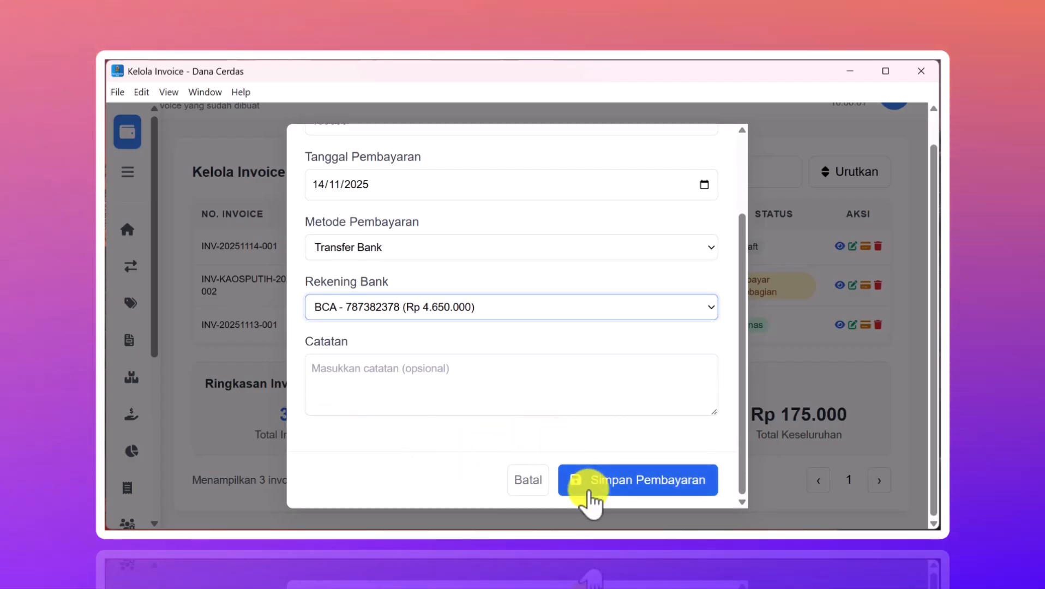
pyautogui.click(592, 484)
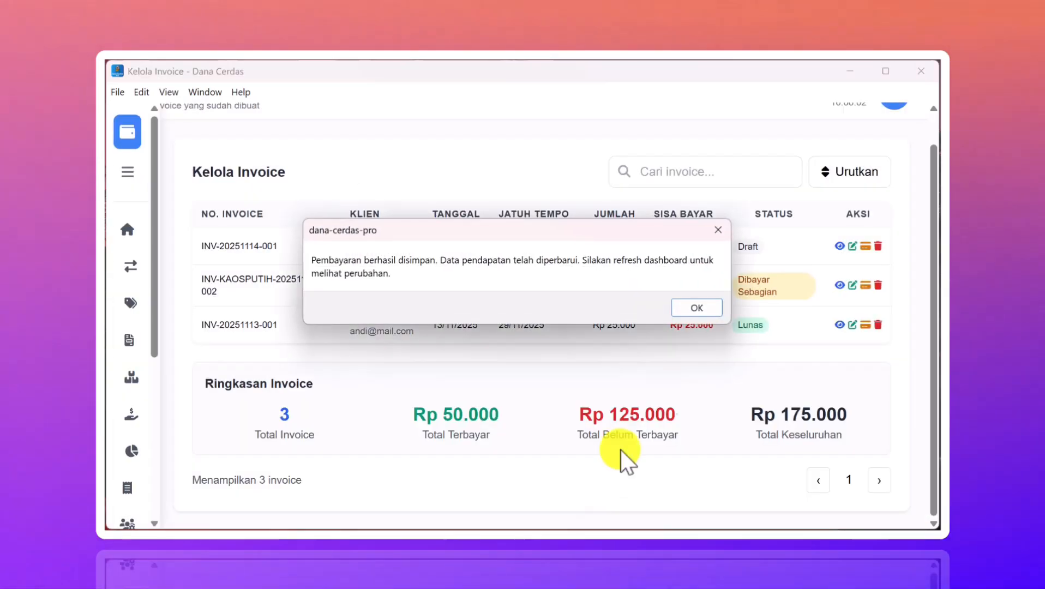
pyautogui.click(703, 309)
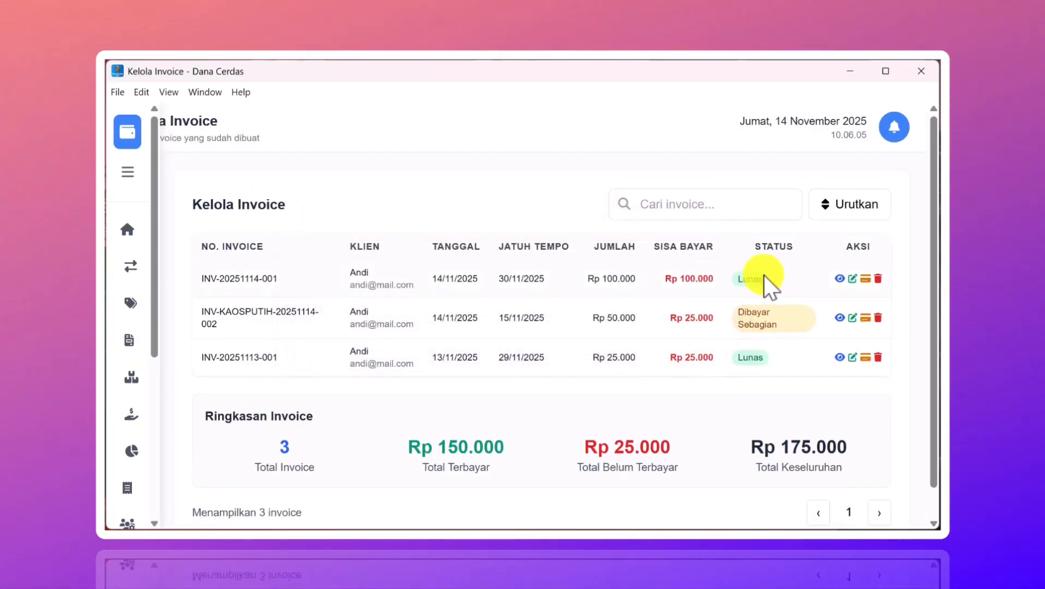
pyautogui.scroll(-1, 692, 345)
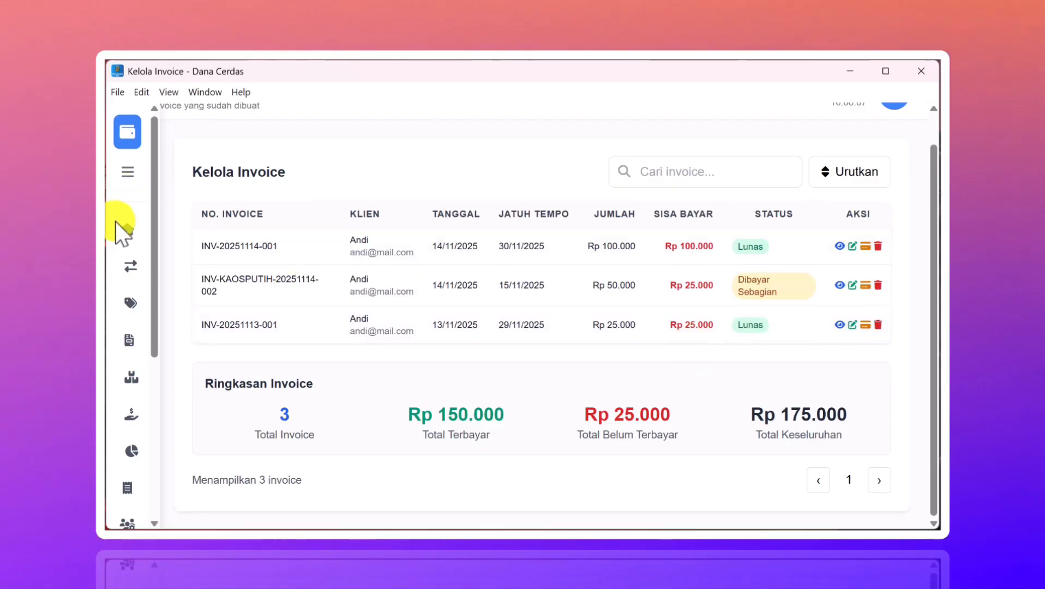
# - Review the Dashboard: income Rp 1.650.000, expenses Rp 3.900.000, net profit Rp -2.250.000, cash Rp 11.250.000
pyautogui.click(127, 231)
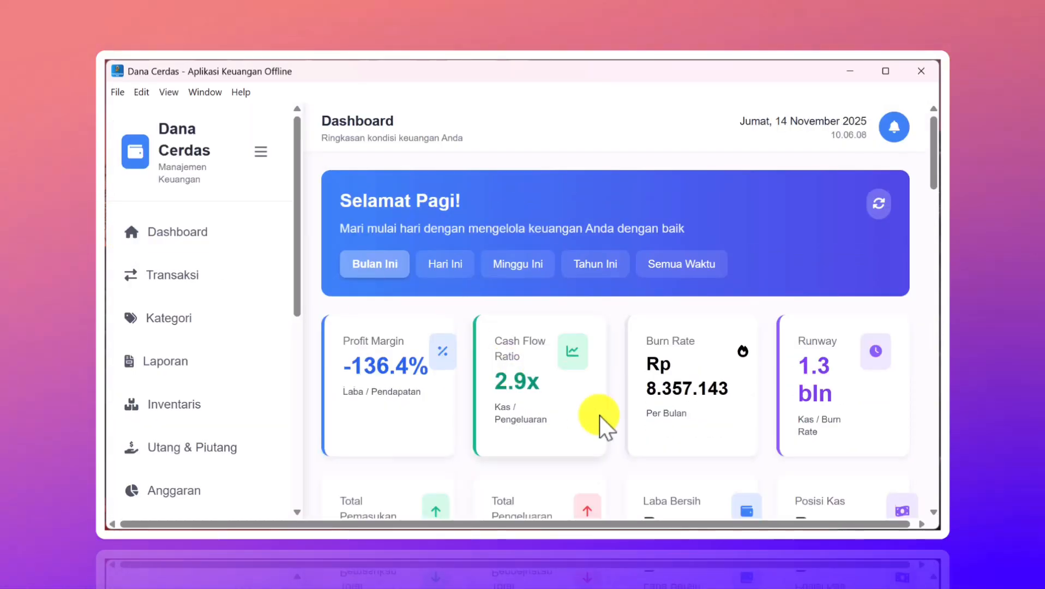
pyautogui.scroll(-5, 600, 415)
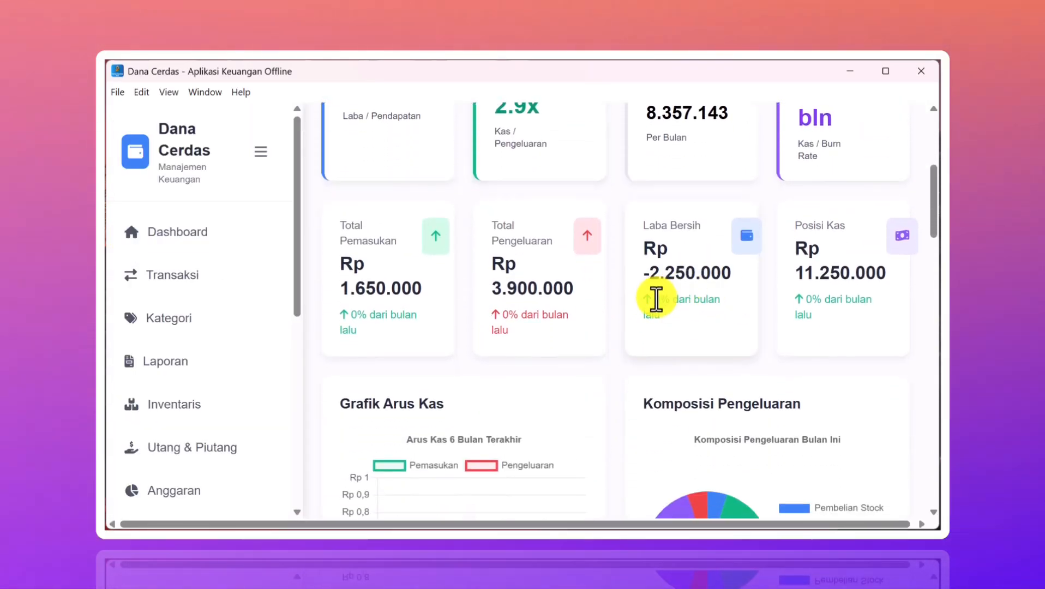
pyautogui.scroll(-1, 656, 299)
pyautogui.scroll(1, 656, 299)
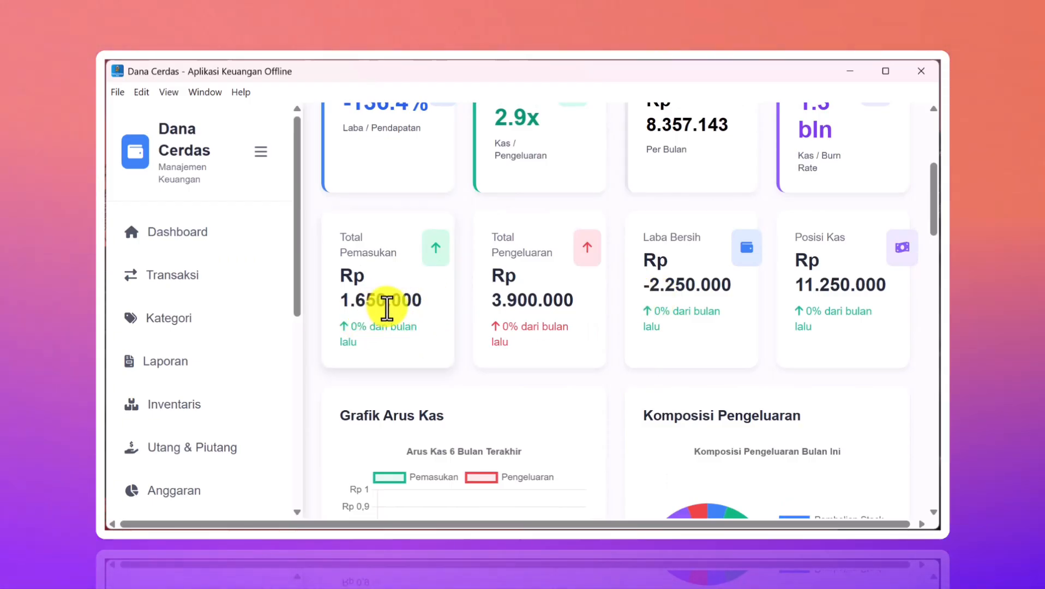
pyautogui.scroll(1, 515, 314)
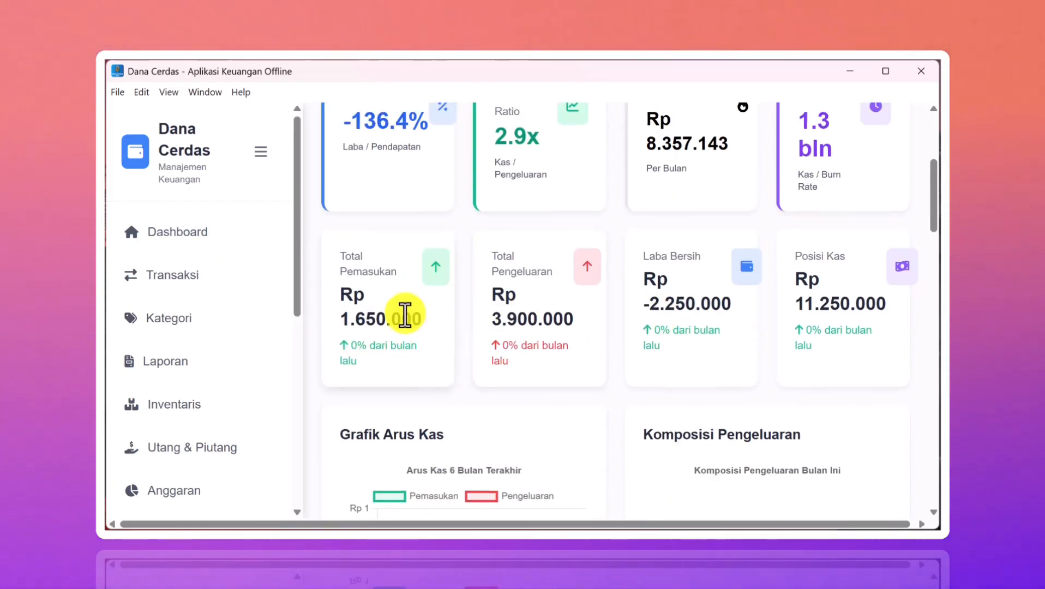
pyautogui.scroll(-1, 400, 317)
pyautogui.scroll(4, 400, 316)
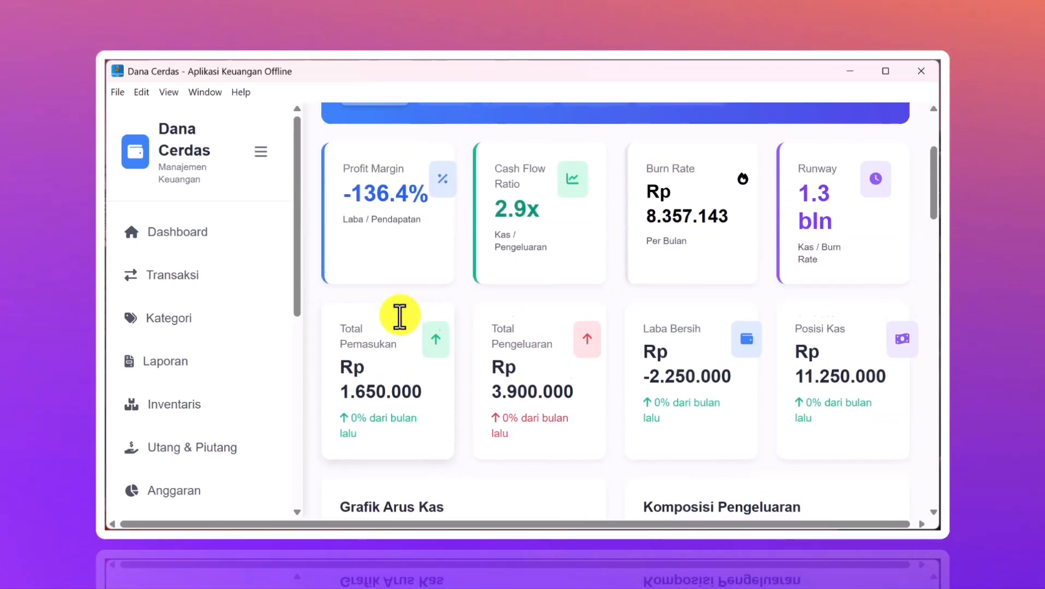
pyautogui.scroll(1, 399, 315)
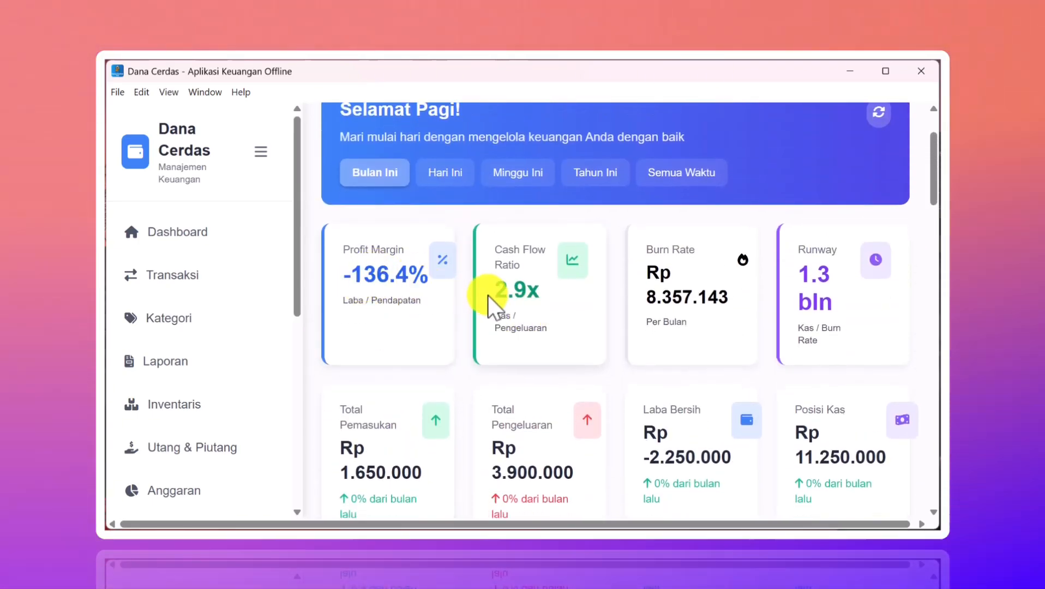
pyautogui.scroll(-1, 685, 303)
pyautogui.scroll(1, 686, 303)
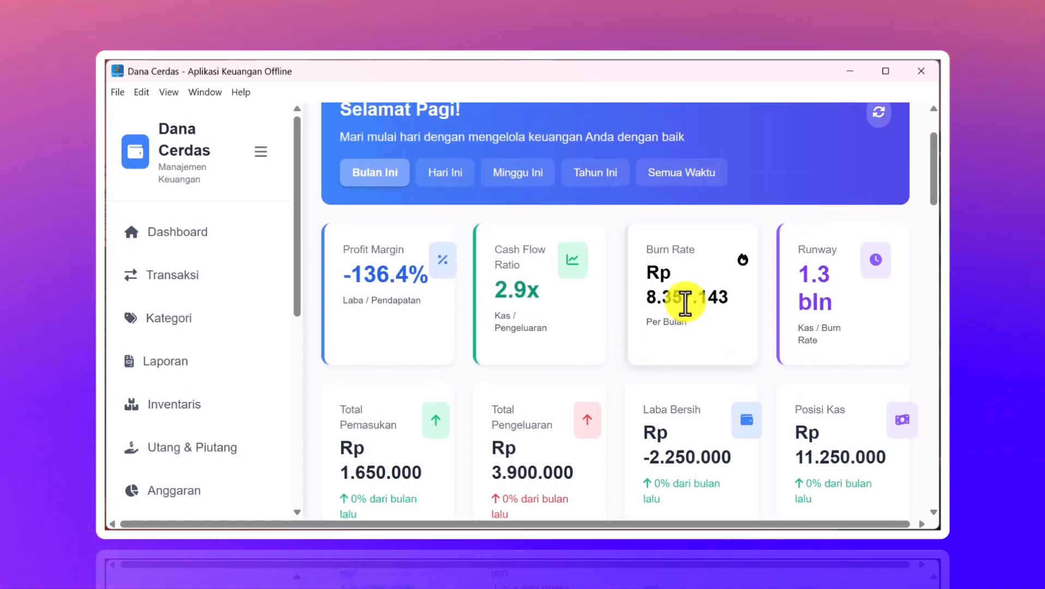
pyautogui.scroll(-1, 721, 324)
pyautogui.scroll(-2, 826, 293)
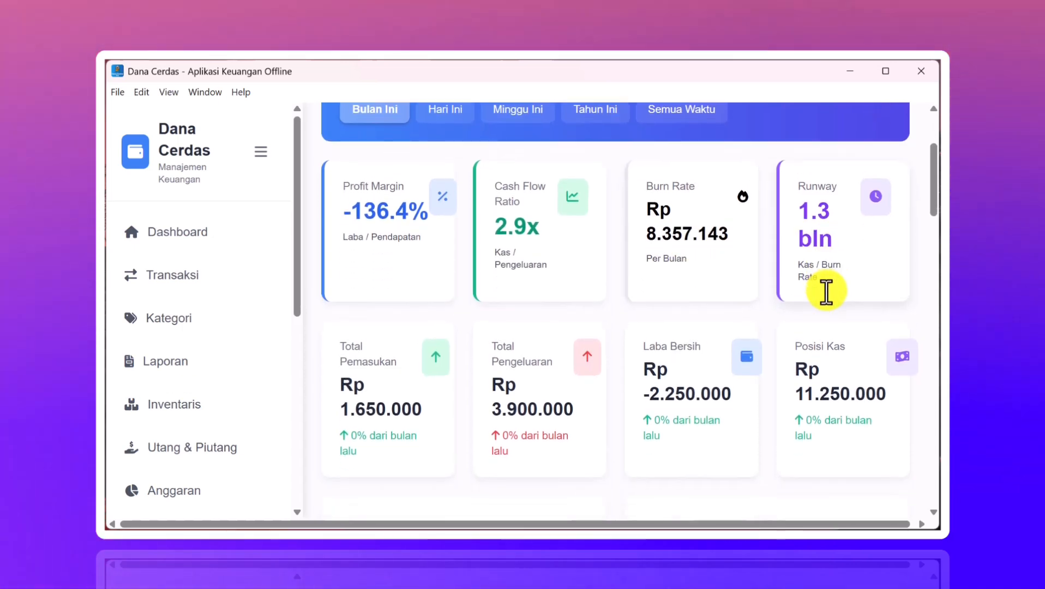
pyautogui.scroll(-2, 827, 295)
pyautogui.scroll(8, 824, 288)
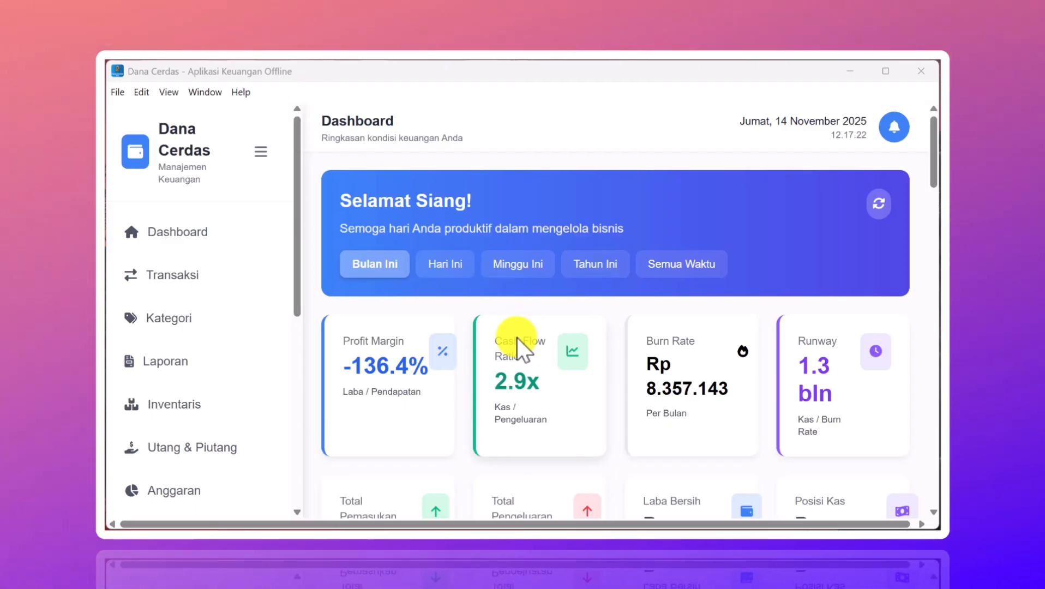
# - Check Jatuh Tempo Terdekat (Rp 50.000 due 15/11/2025), then return to the Pengingat Follow-up Client card
pyautogui.scroll(-3, 600, 304)
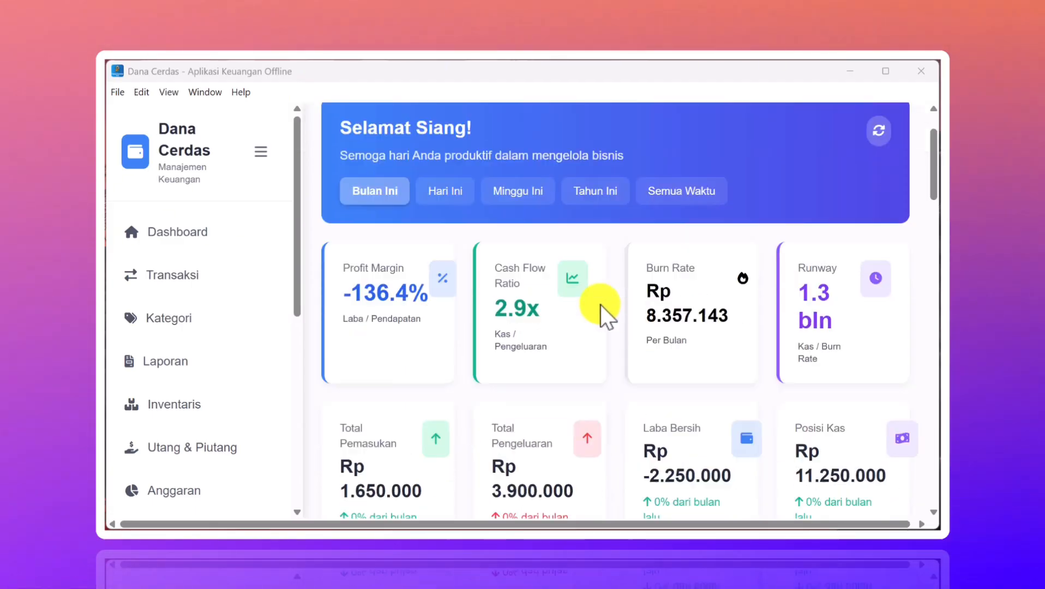
pyautogui.scroll(-10, 599, 303)
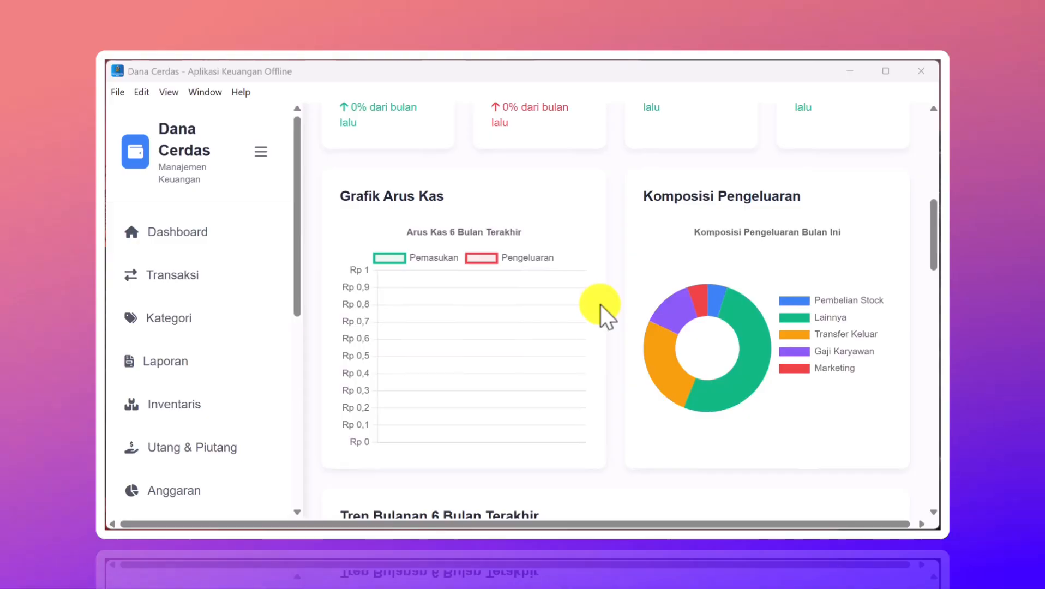
pyautogui.scroll(-2, 600, 304)
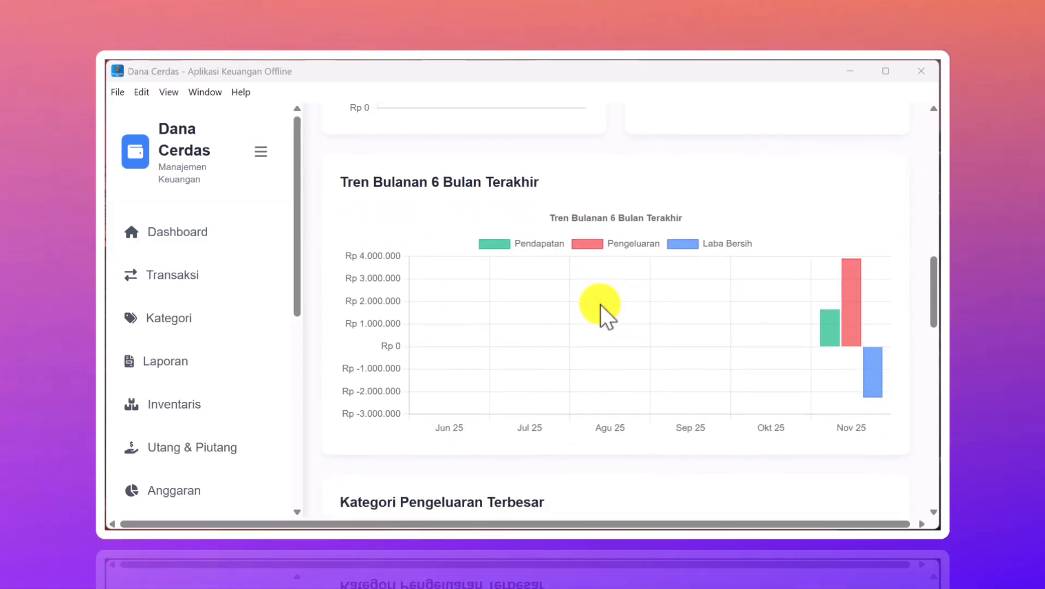
pyautogui.scroll(-4, 600, 304)
pyautogui.scroll(-12, 600, 303)
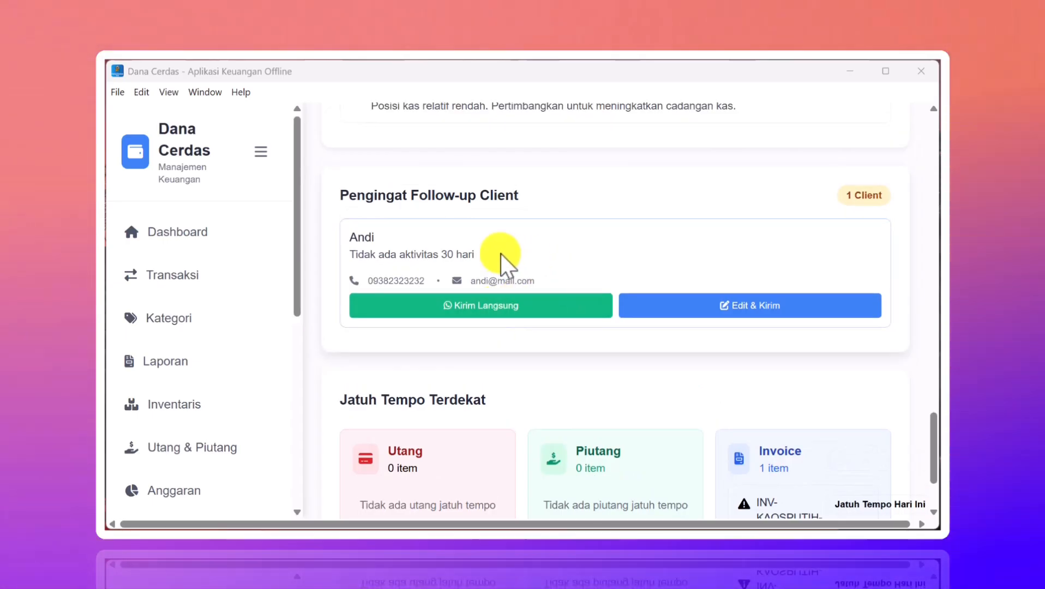
pyautogui.scroll(-1, 500, 254)
pyautogui.scroll(-1, 638, 232)
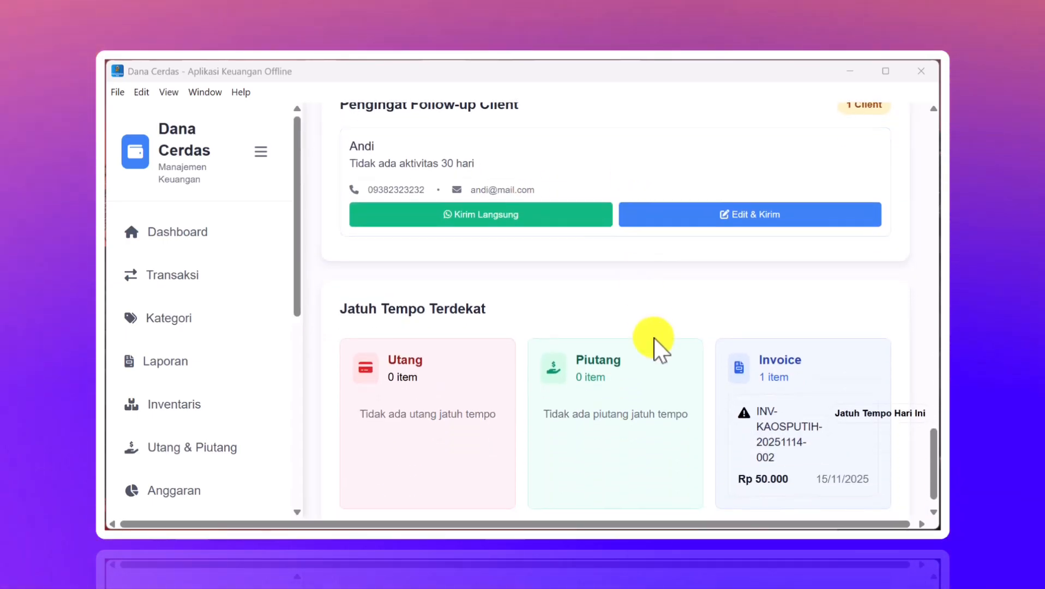
pyautogui.scroll(-1, 654, 349)
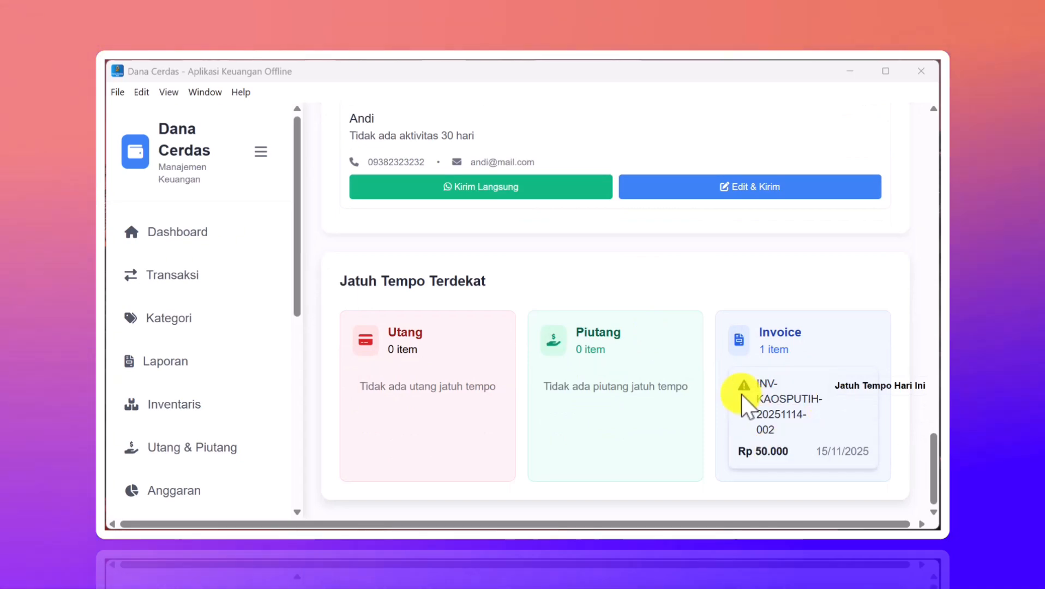
pyautogui.scroll(3, 741, 393)
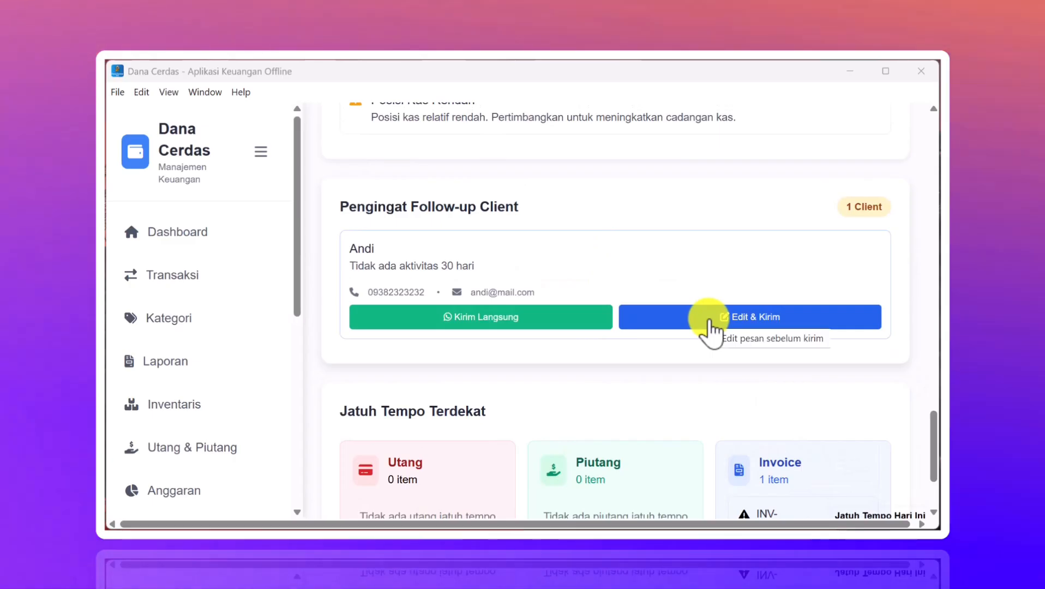
pyautogui.click(709, 321)
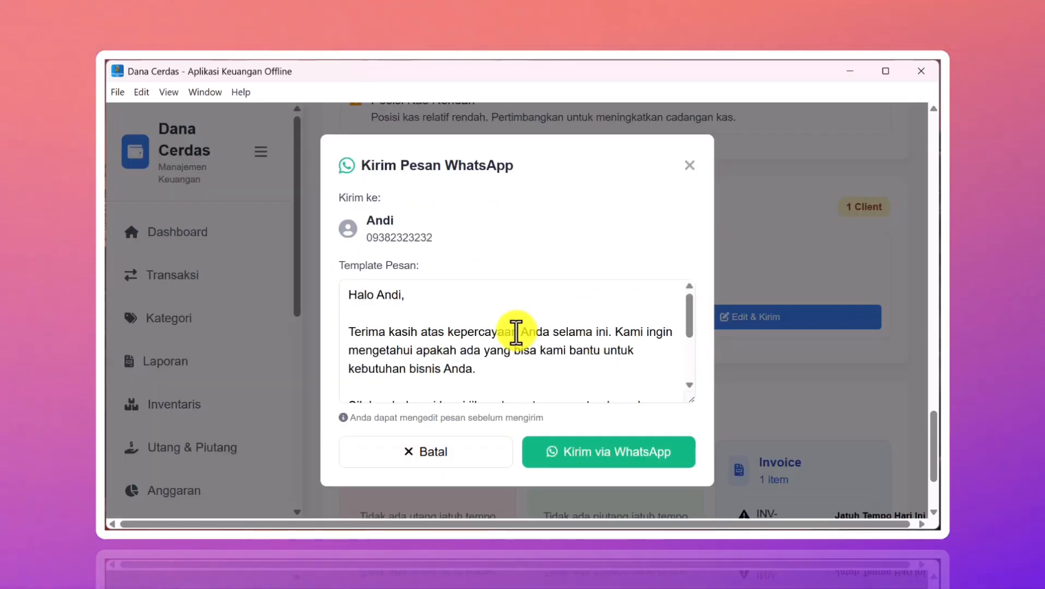
pyautogui.scroll(-5, 516, 332)
pyautogui.scroll(3, 516, 333)
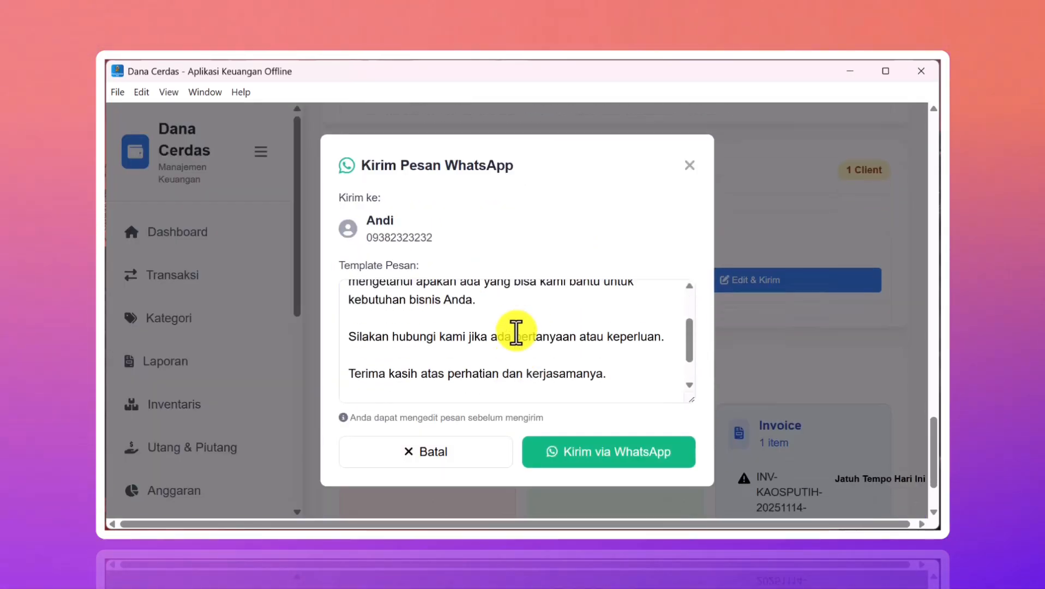
pyautogui.scroll(-3, 516, 333)
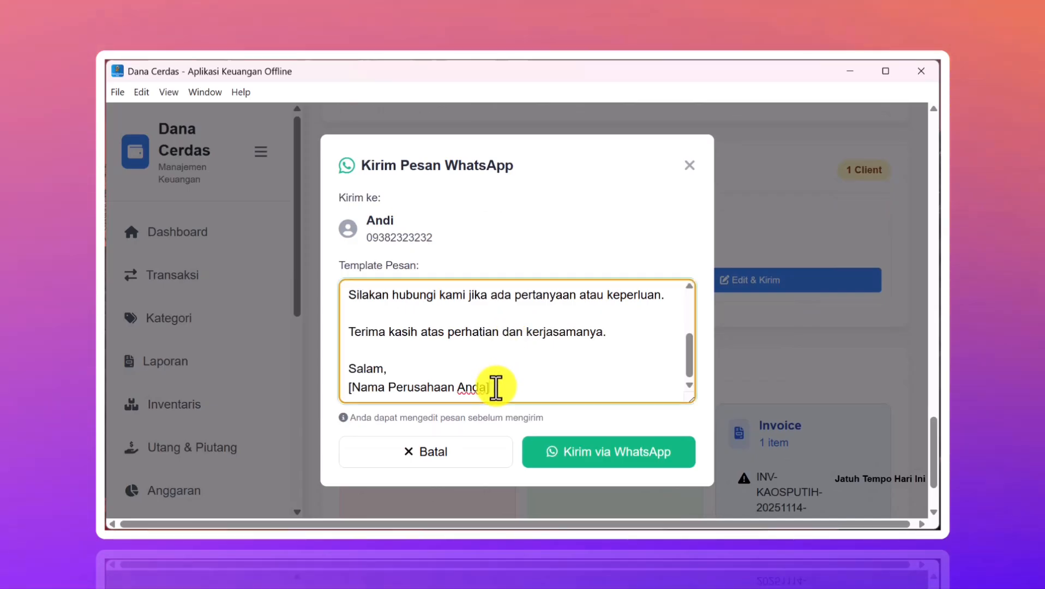
pyautogui.scroll(5, 495, 387)
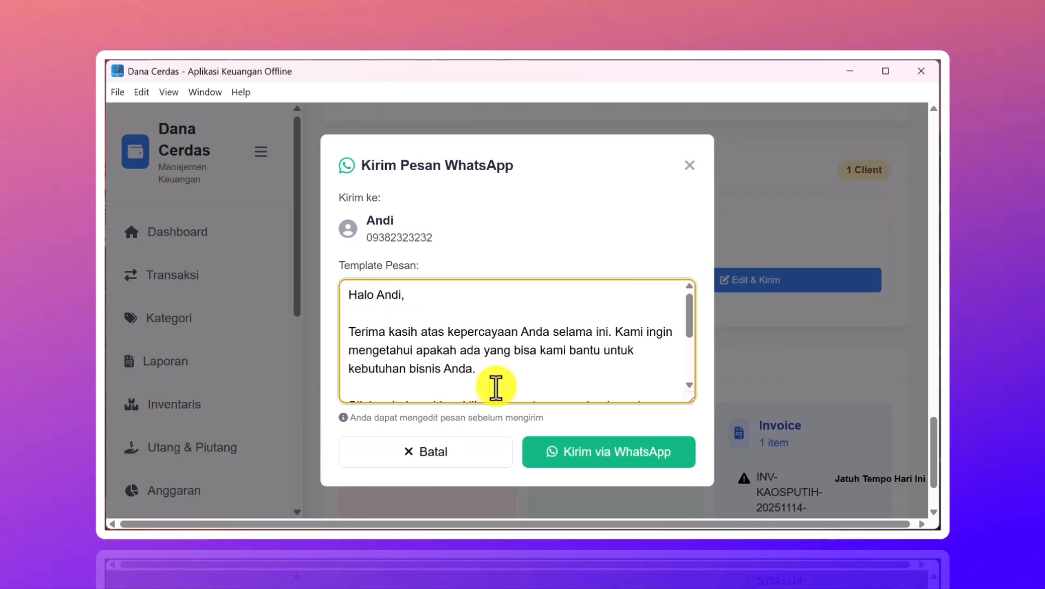
pyautogui.scroll(-5, 506, 342)
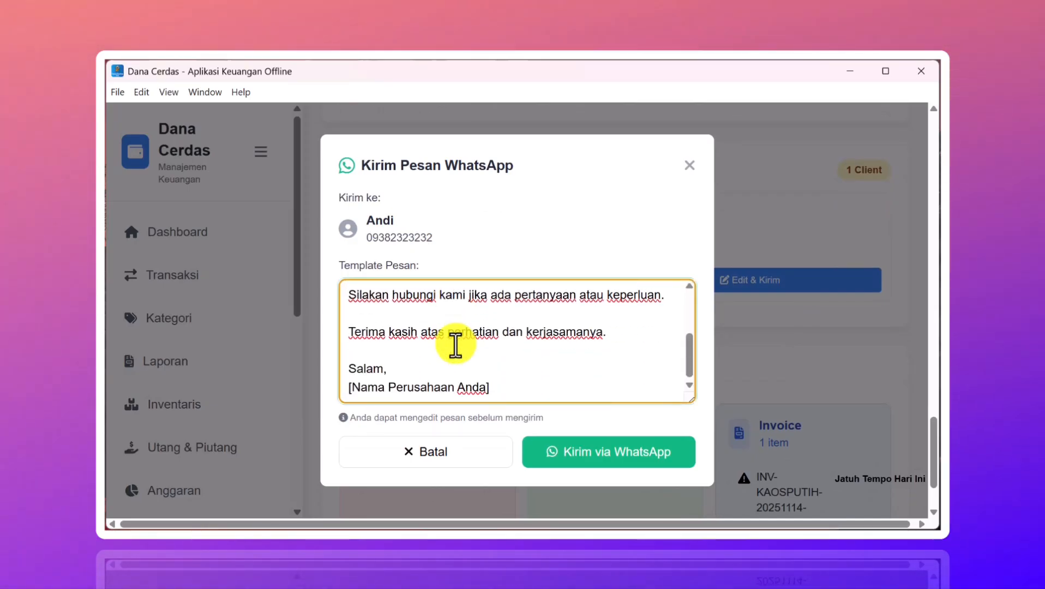
pyautogui.scroll(-1, 455, 344)
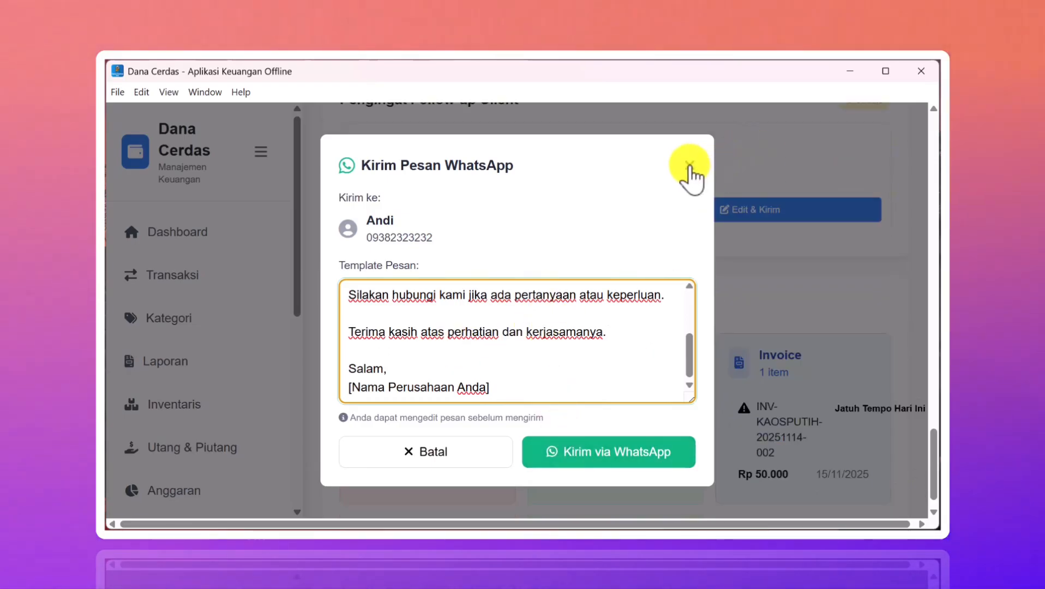
pyautogui.scroll(5, 580, 285)
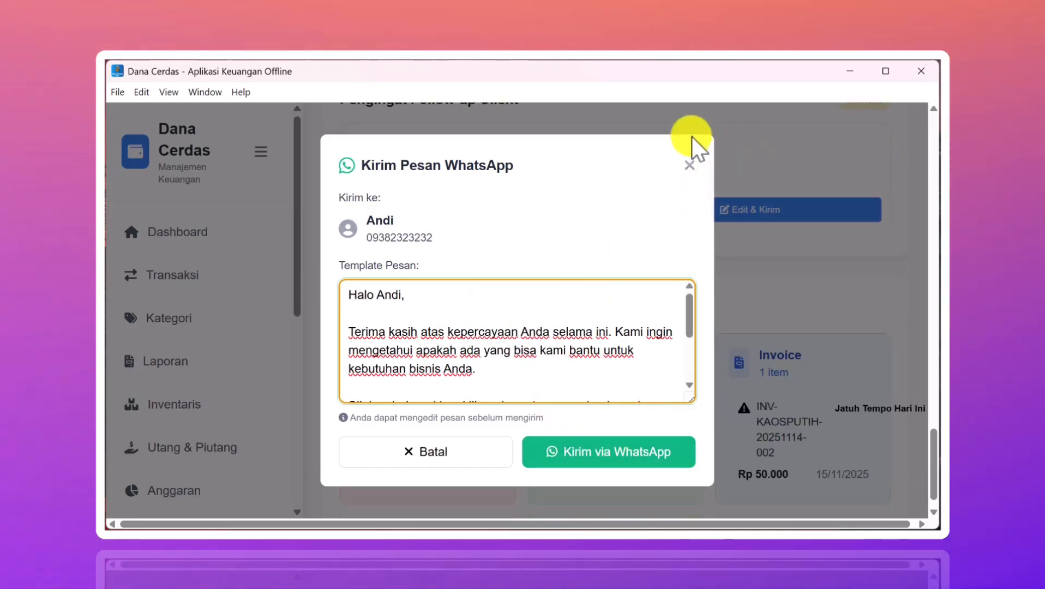
pyautogui.click(689, 164)
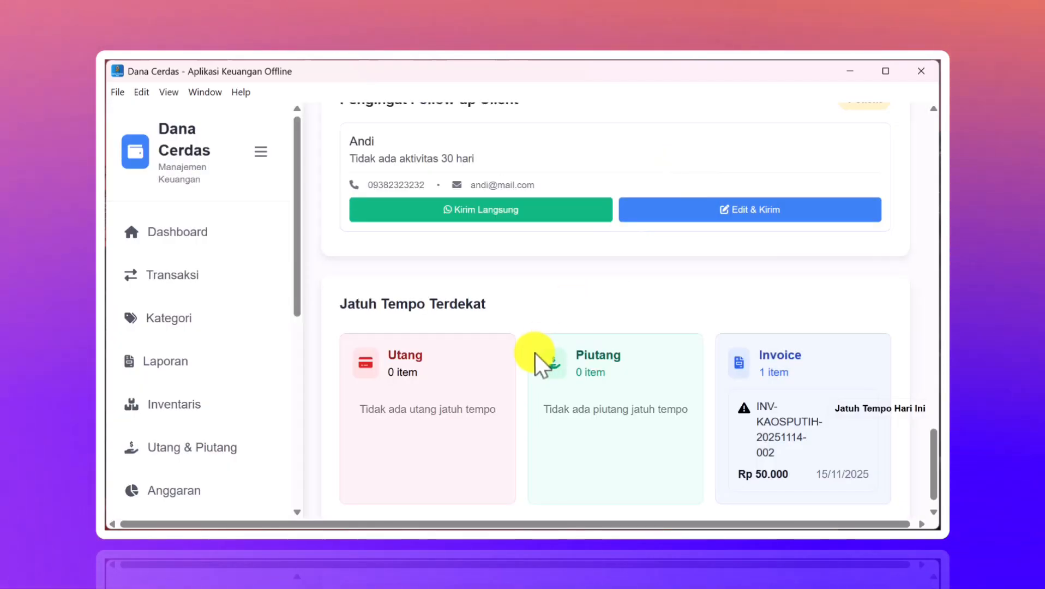
# - Send the follow-up via Kirim Langsung to WhatsApp's web share page, declining the desktop app
pyautogui.scroll(4, 534, 352)
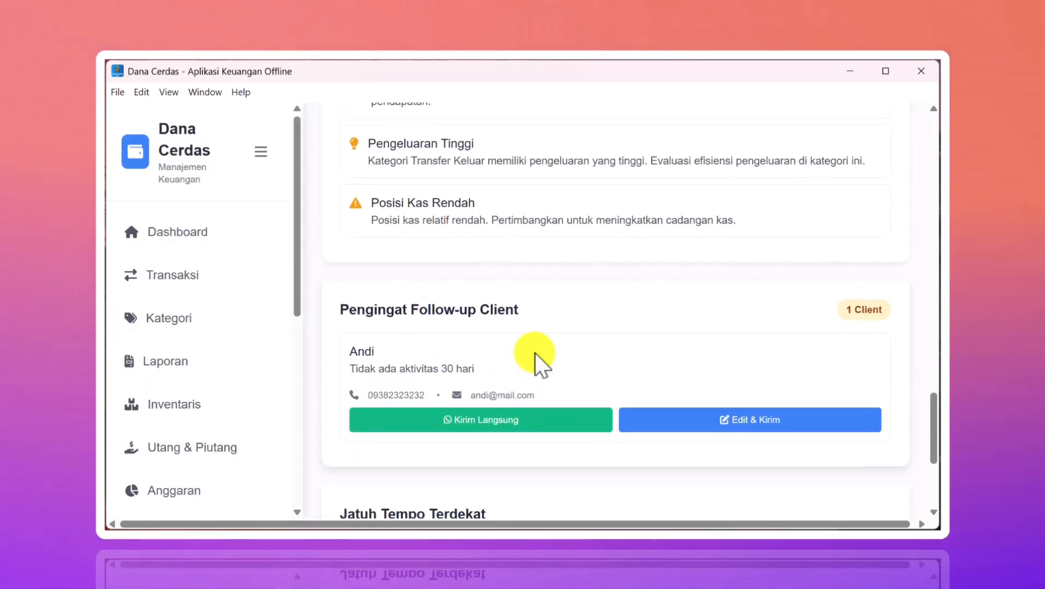
pyautogui.scroll(-2, 534, 352)
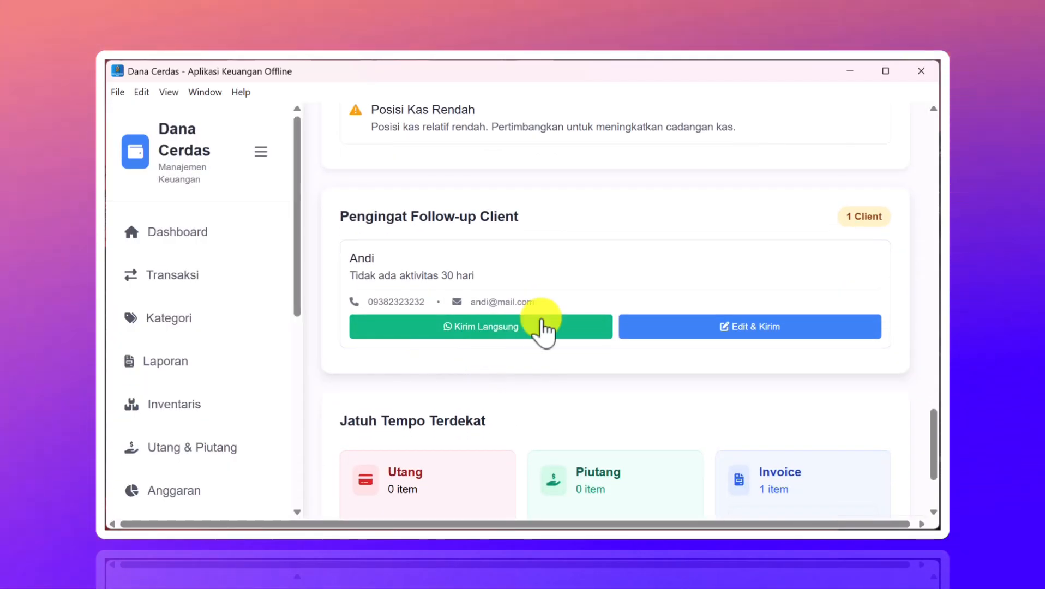
pyautogui.click(489, 328)
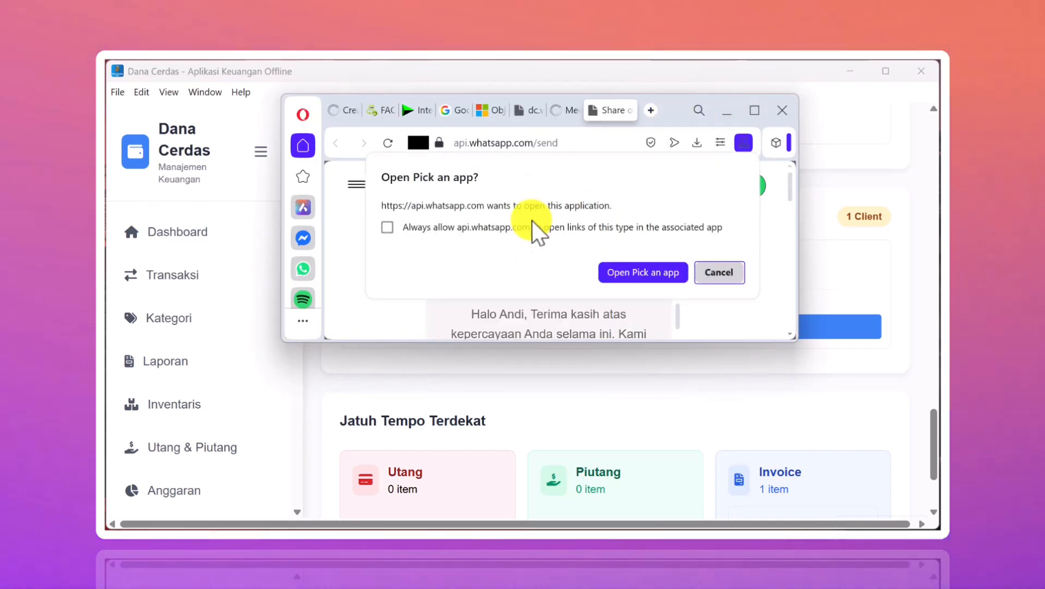
pyautogui.click(720, 266)
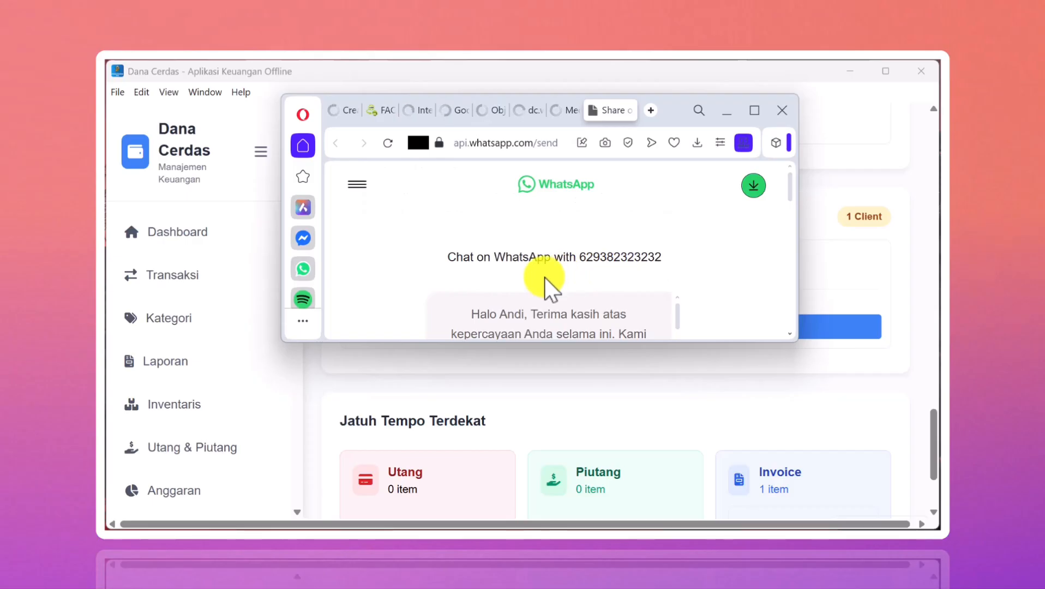
# - Review the prefilled WhatsApp message, then quit Opera
pyautogui.scroll(-5, 544, 277)
pyautogui.scroll(-3, 544, 276)
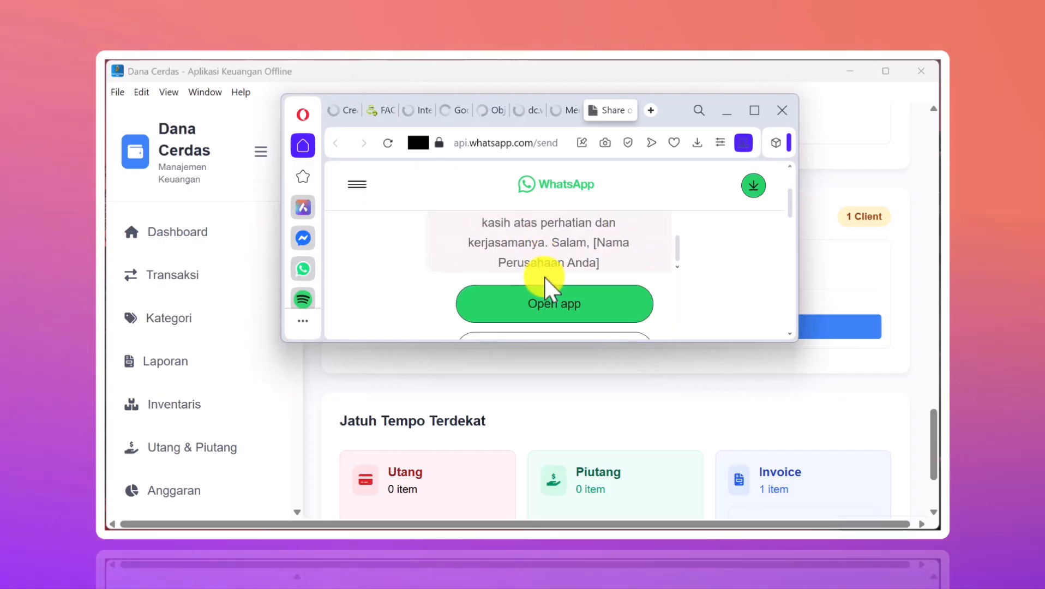
pyautogui.scroll(3, 544, 276)
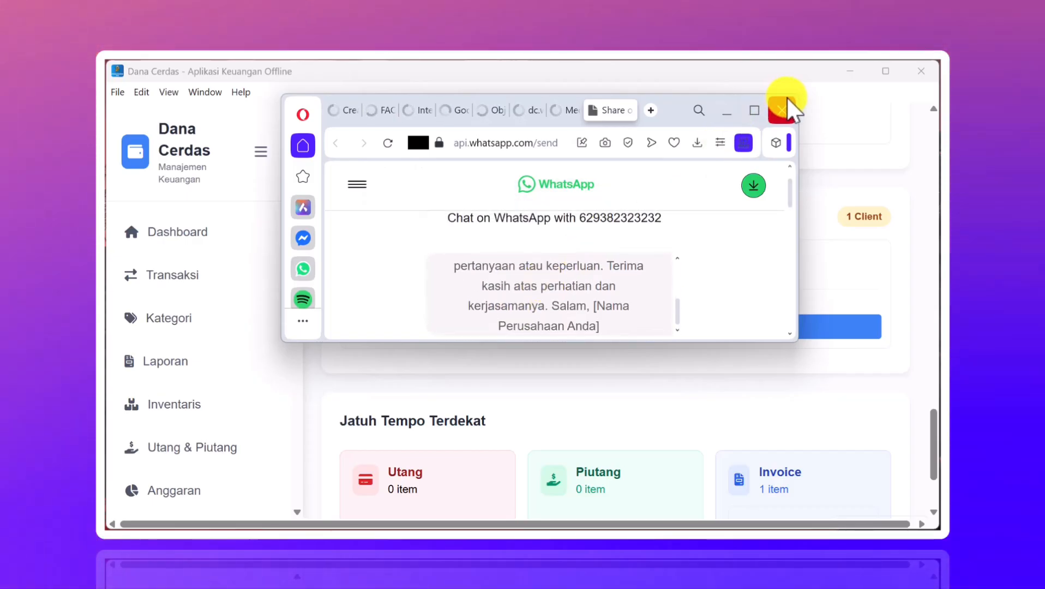
pyautogui.click(782, 110)
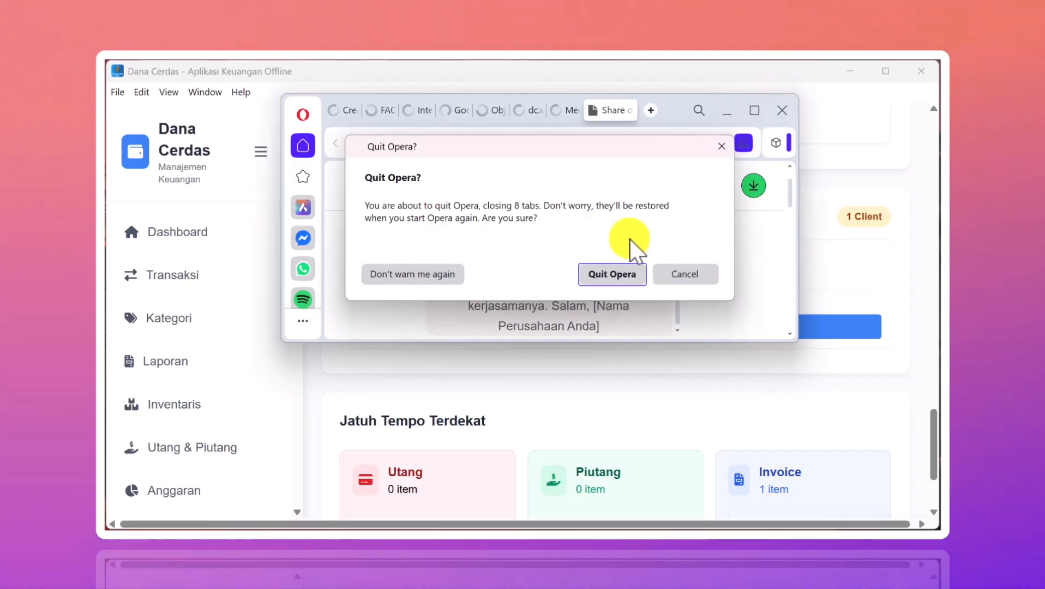
pyautogui.click(613, 274)
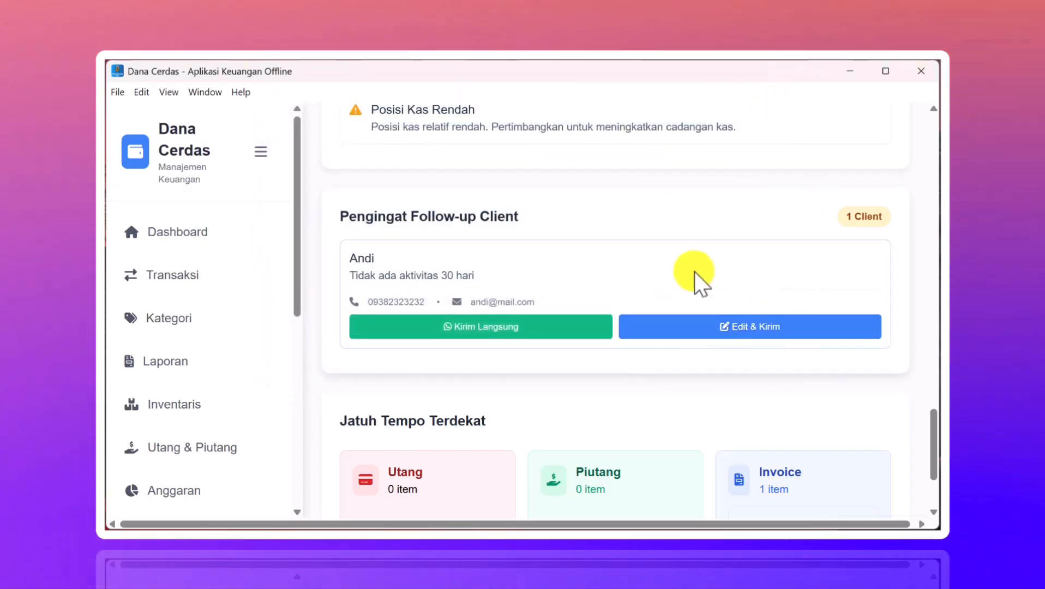
# - Open Kelola Invoice to list 3 invoices with Rp 150.000 paid and Rp 25.000 unpaid
pyautogui.scroll(-2, 563, 261)
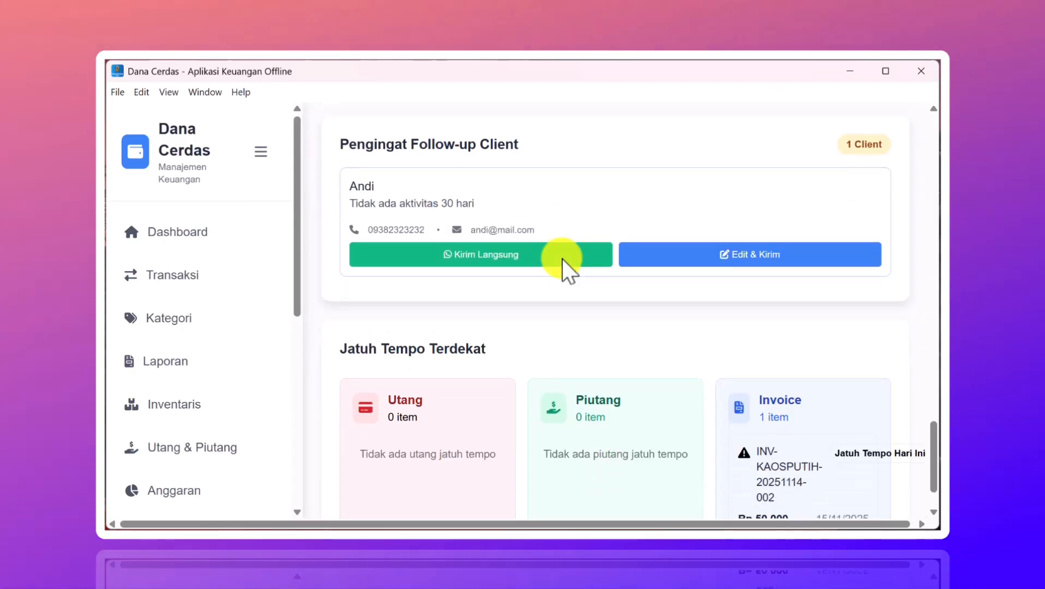
pyautogui.scroll(6, 563, 261)
pyautogui.scroll(4, 563, 262)
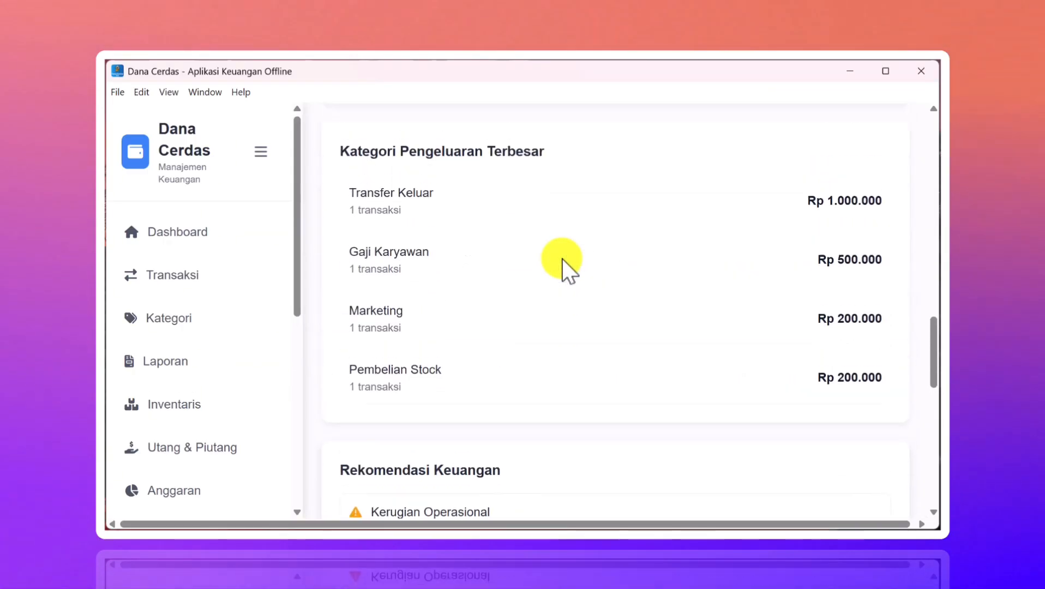
pyautogui.scroll(-3, 562, 261)
pyautogui.scroll(3, 563, 262)
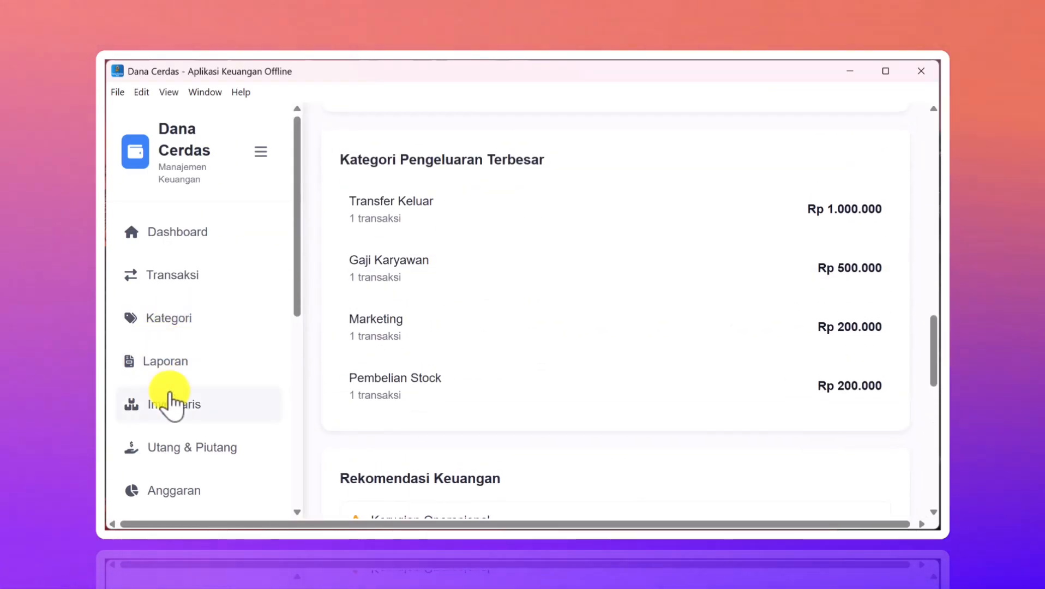
pyautogui.scroll(-2, 168, 401)
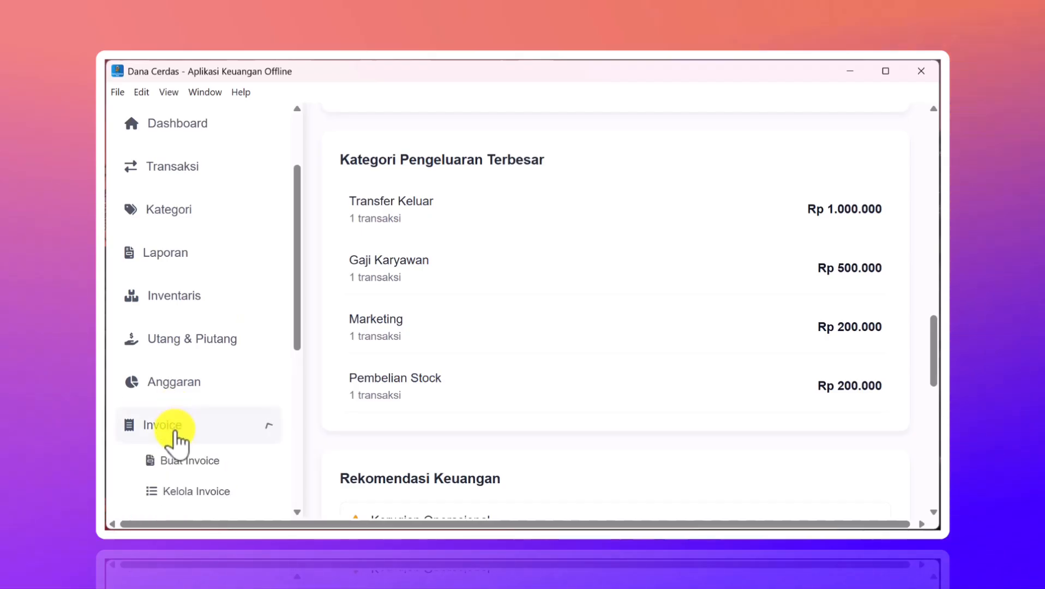
pyautogui.click(172, 490)
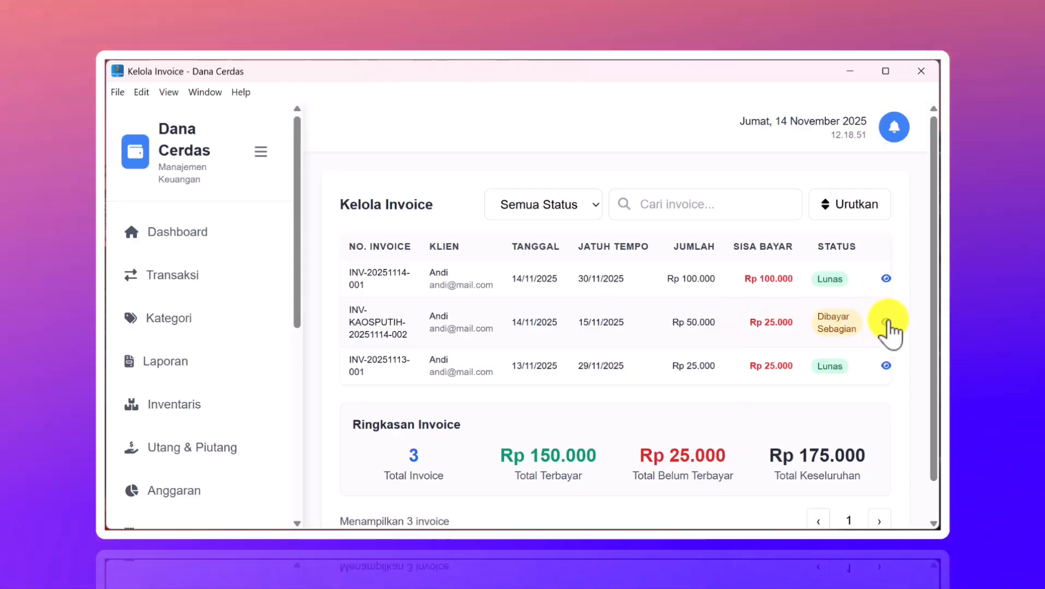
pyautogui.click(886, 323)
pyautogui.scroll(-5, 679, 344)
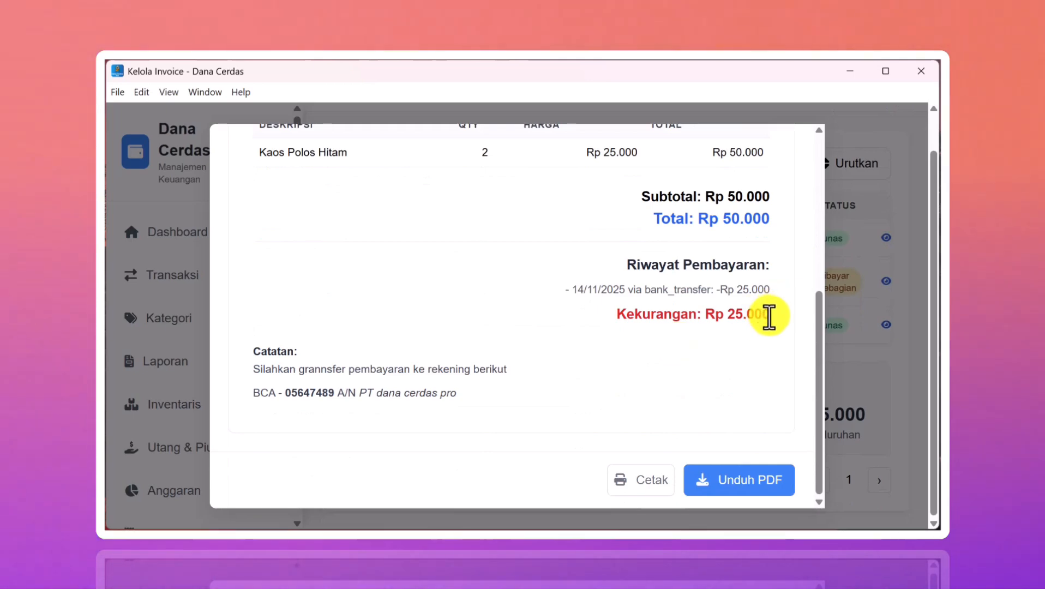
pyautogui.moveTo(769, 316); pyautogui.dragTo(246, 163)
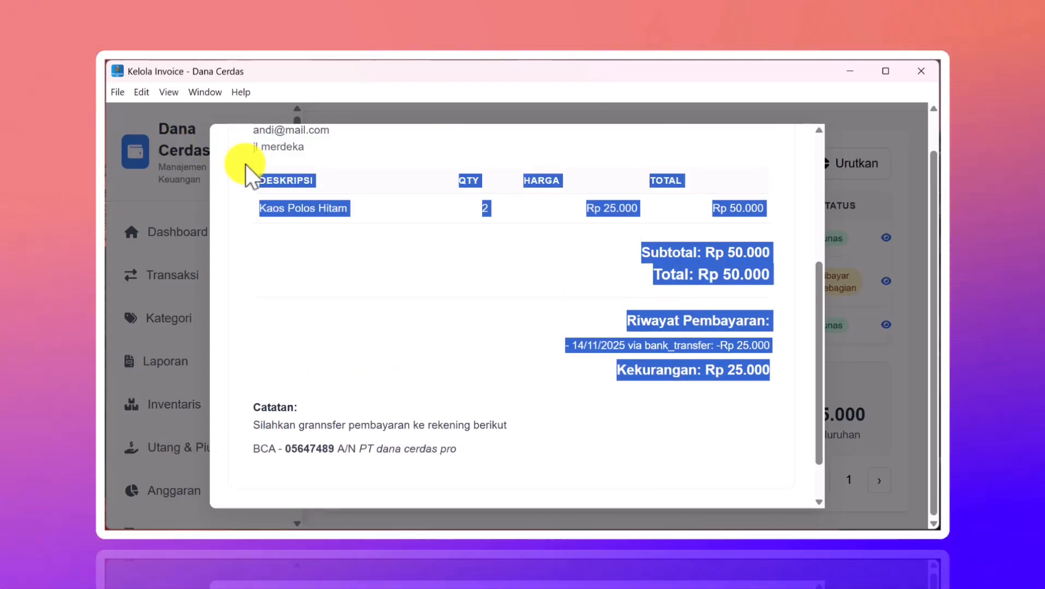
pyautogui.scroll(-1, 695, 308)
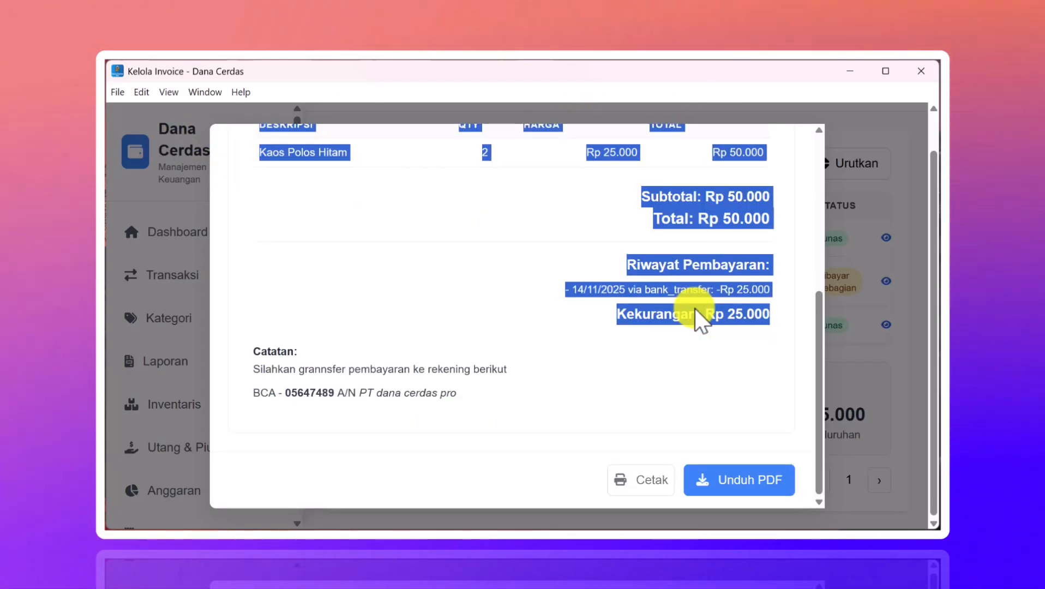
pyautogui.click(854, 404)
pyautogui.scroll(5, 785, 322)
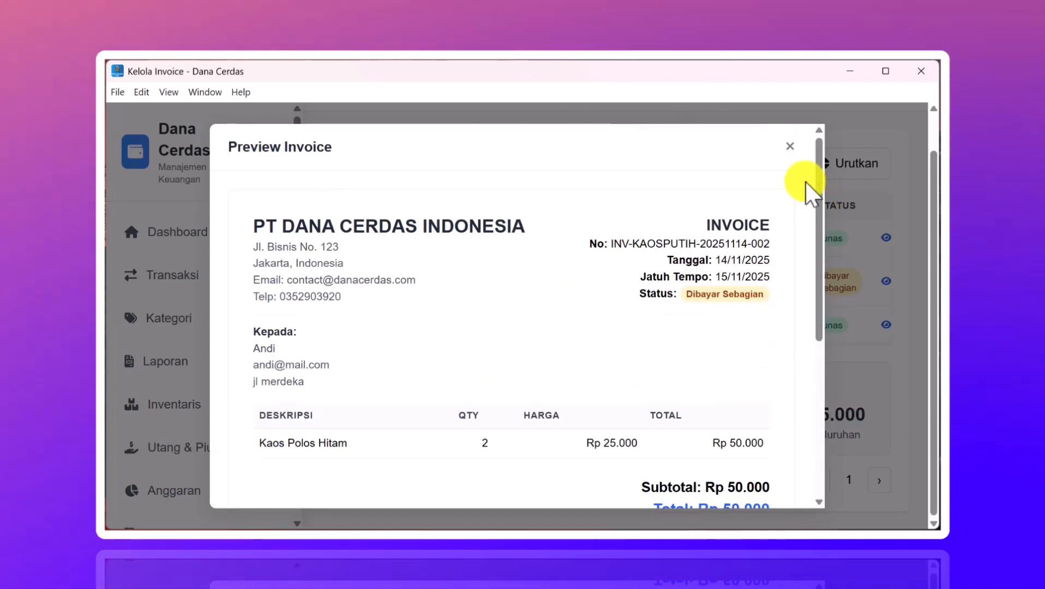
pyautogui.click(789, 148)
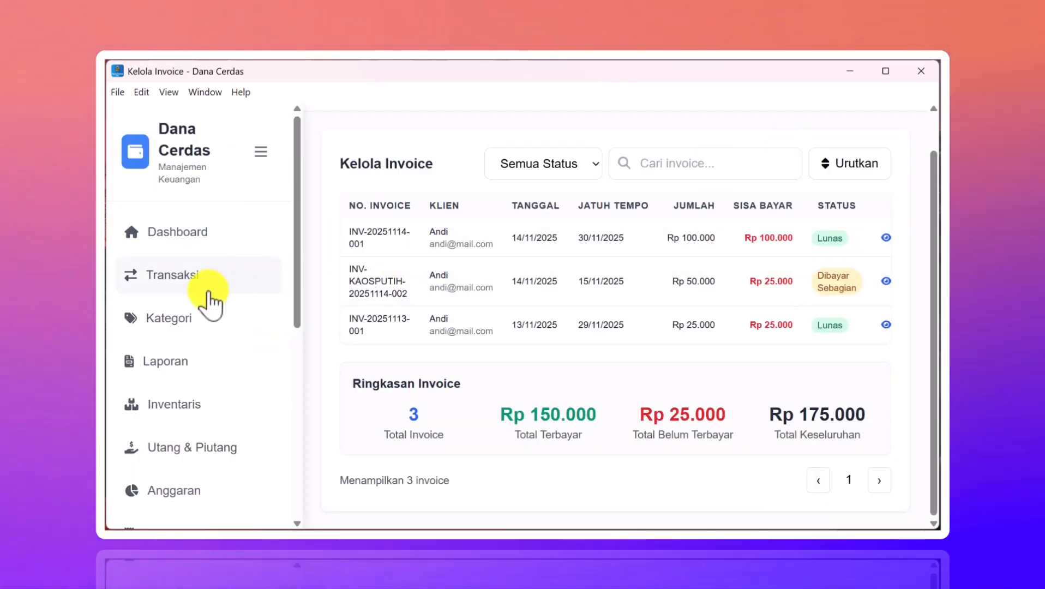
# - Open the client's editable WhatsApp follow-up message from the Dashboard via Edit & Kirim
pyautogui.click(210, 240)
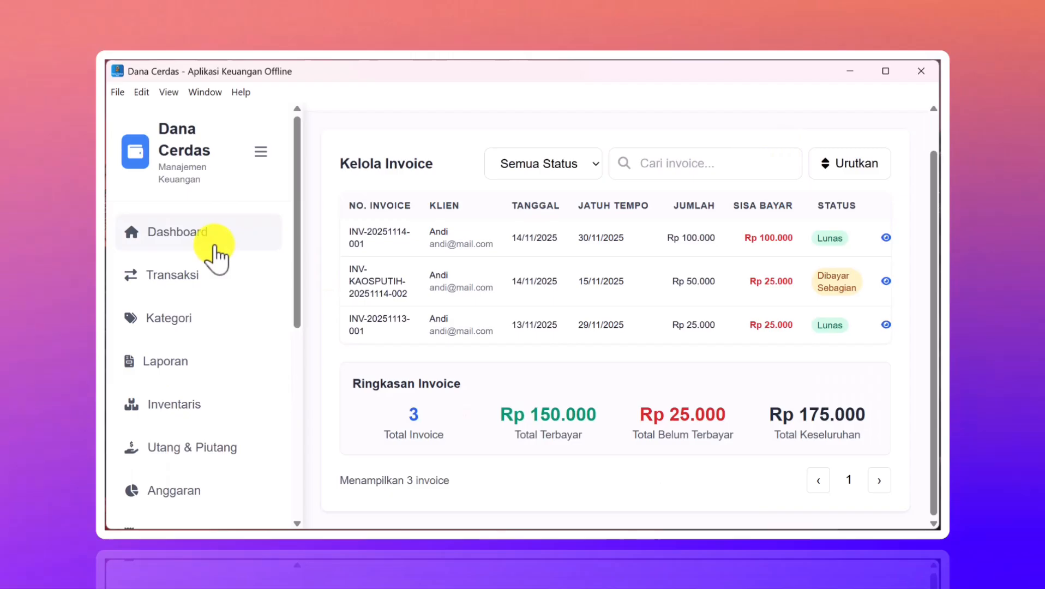
pyautogui.scroll(-5, 574, 369)
pyautogui.scroll(-15, 574, 369)
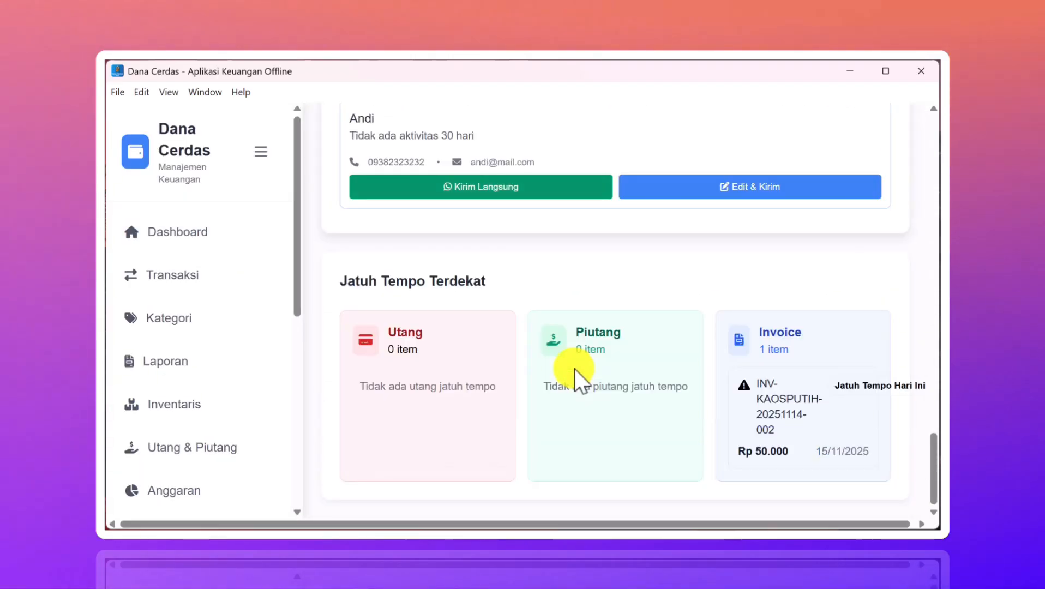
pyautogui.click(775, 188)
pyautogui.scroll(-2, 534, 329)
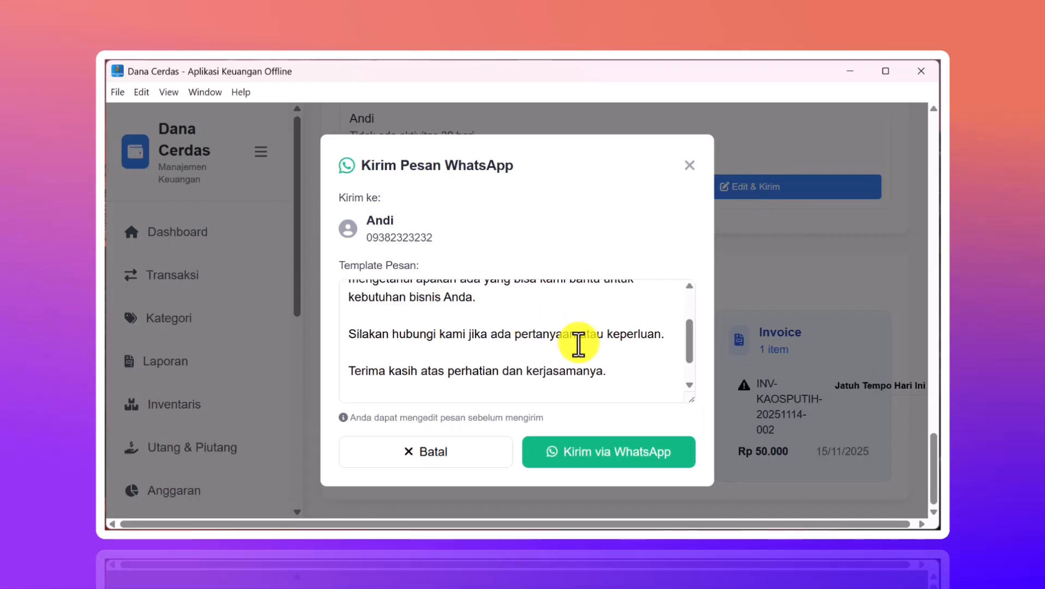
pyautogui.scroll(-1, 576, 343)
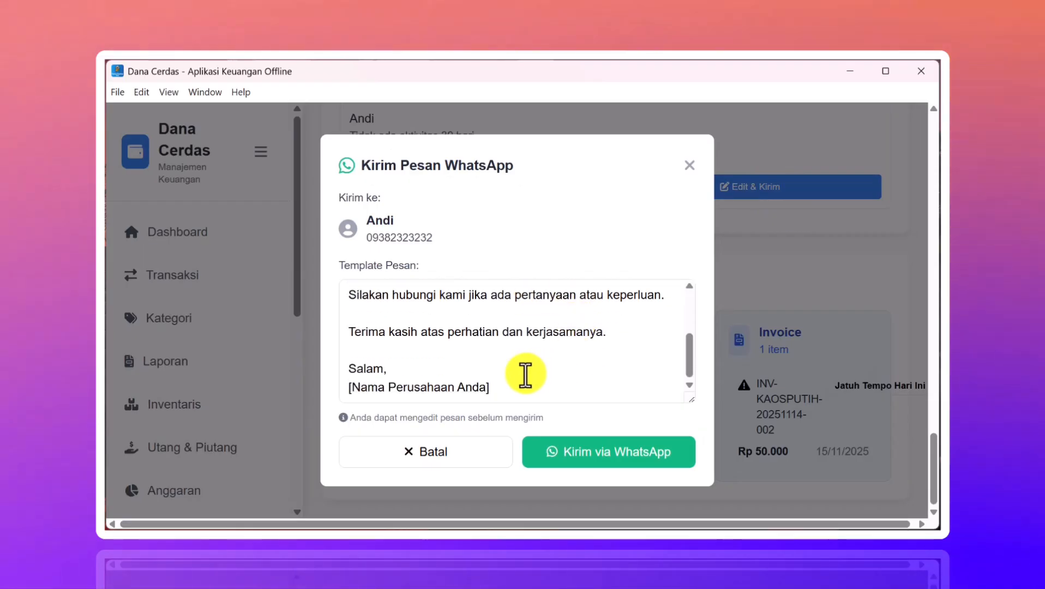
# - Replace the closing greeting and company placeholder with the pasted invoice payment details
pyautogui.click(514, 386)
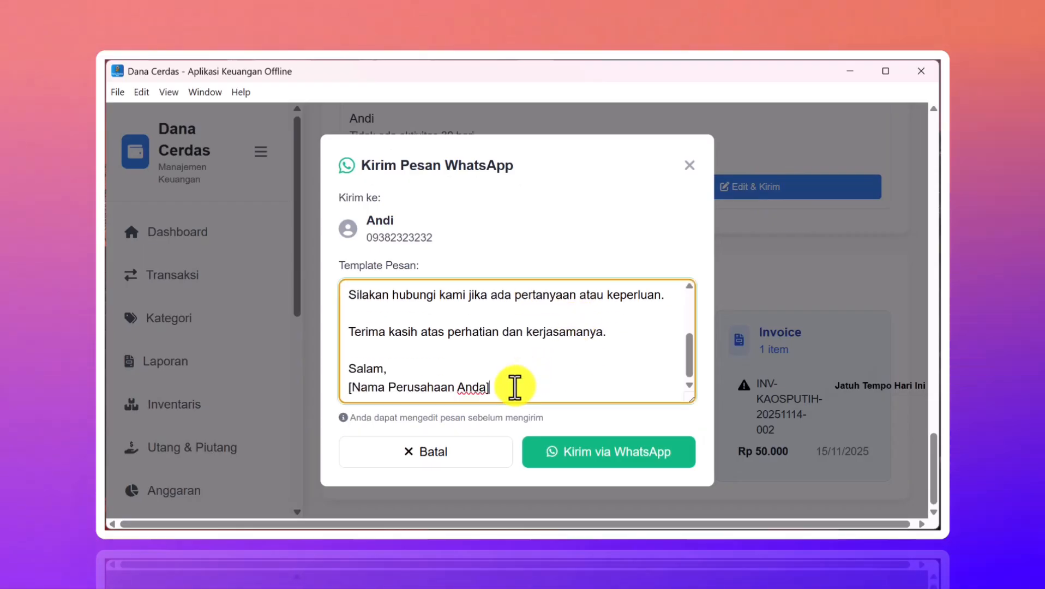
pyautogui.moveTo(514, 387); pyautogui.dragTo(378, 386)
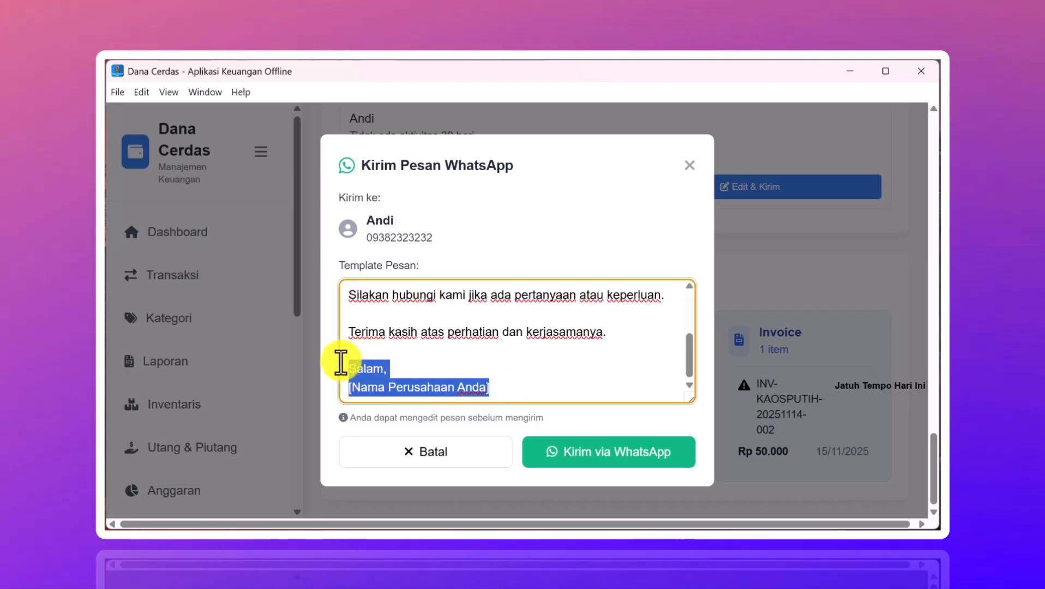
pyautogui.hotkey('ctrl', 'v')
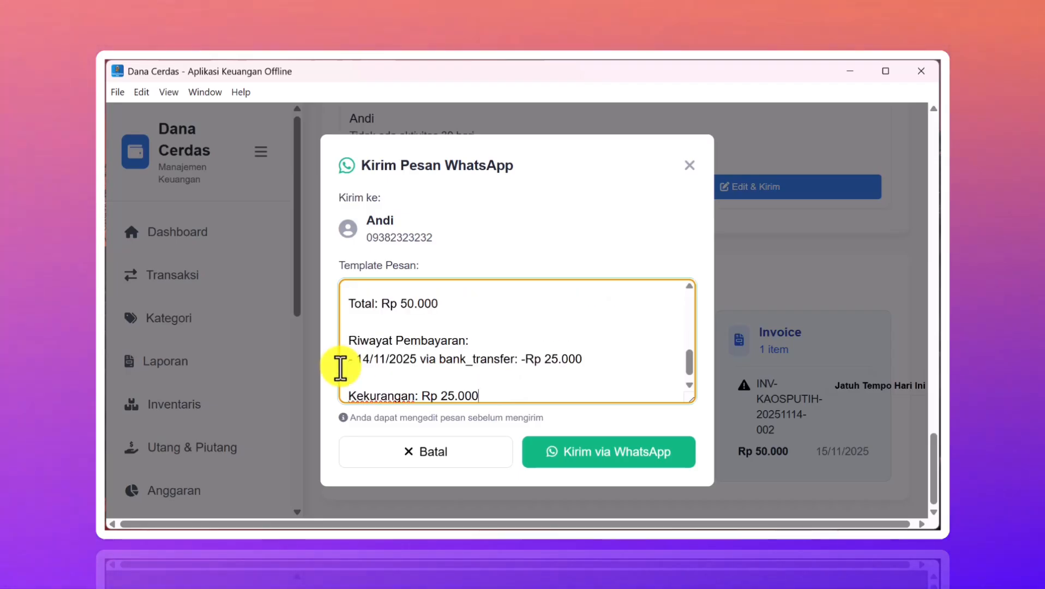
pyautogui.scroll(8, 410, 357)
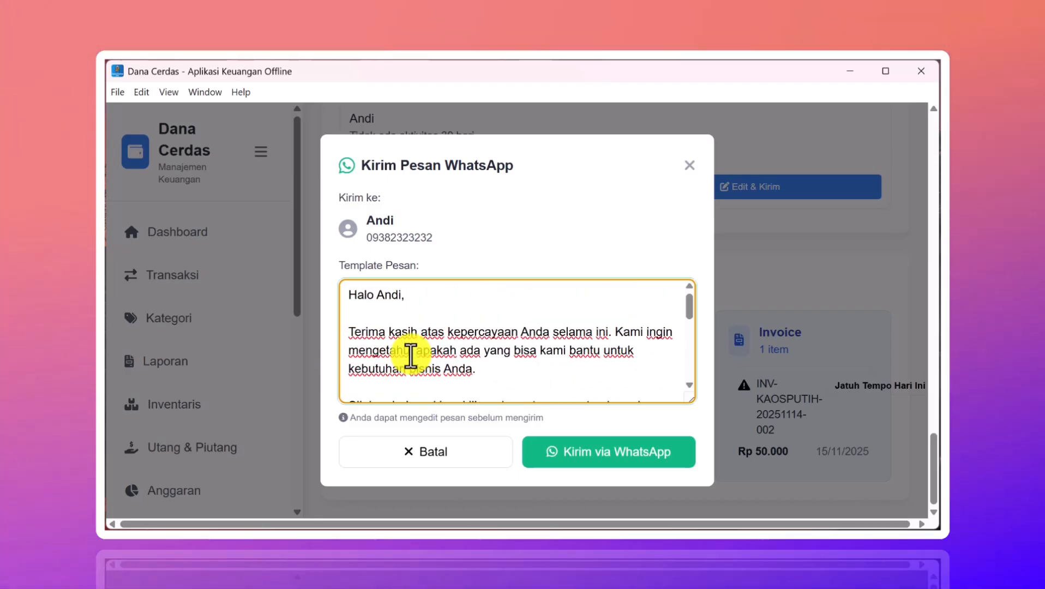
pyautogui.scroll(-1, 410, 357)
pyautogui.scroll(-3, 410, 357)
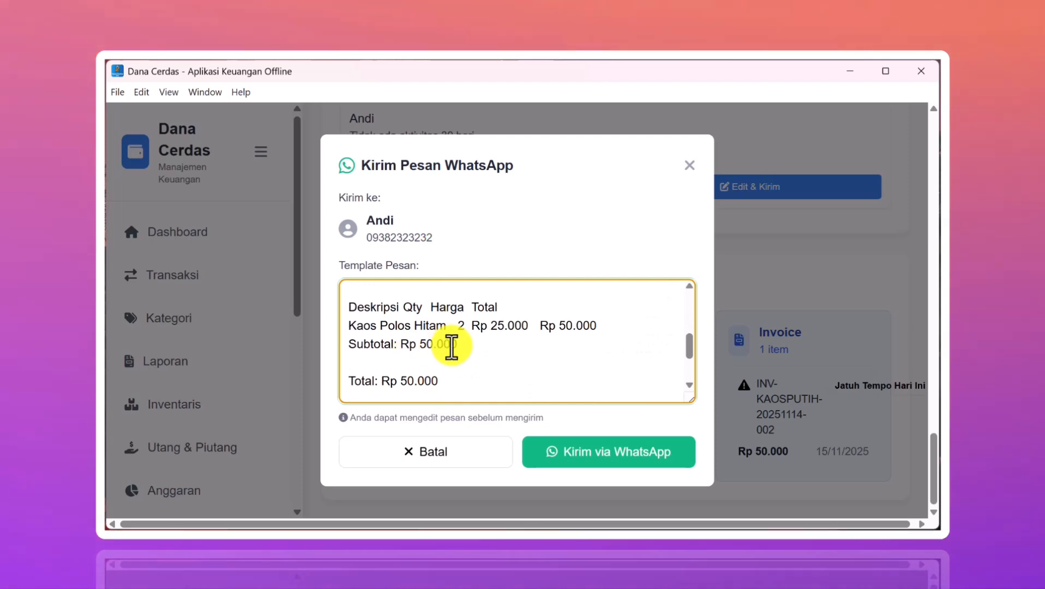
pyautogui.scroll(-3, 475, 344)
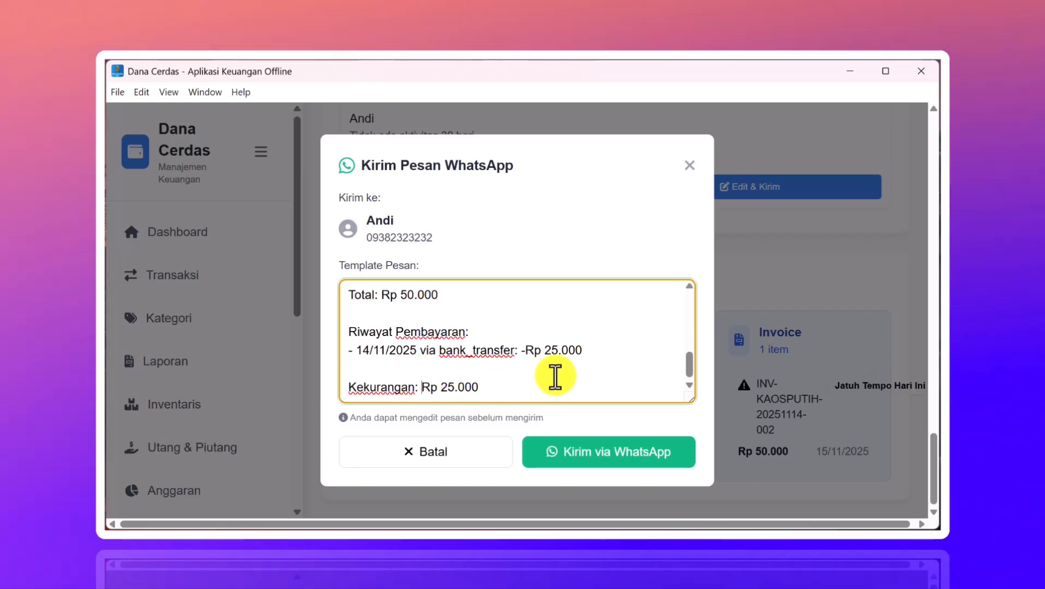
# - Emphasise the shortfall as *Rp 25.000* and close the message editor
pyautogui.write('*')
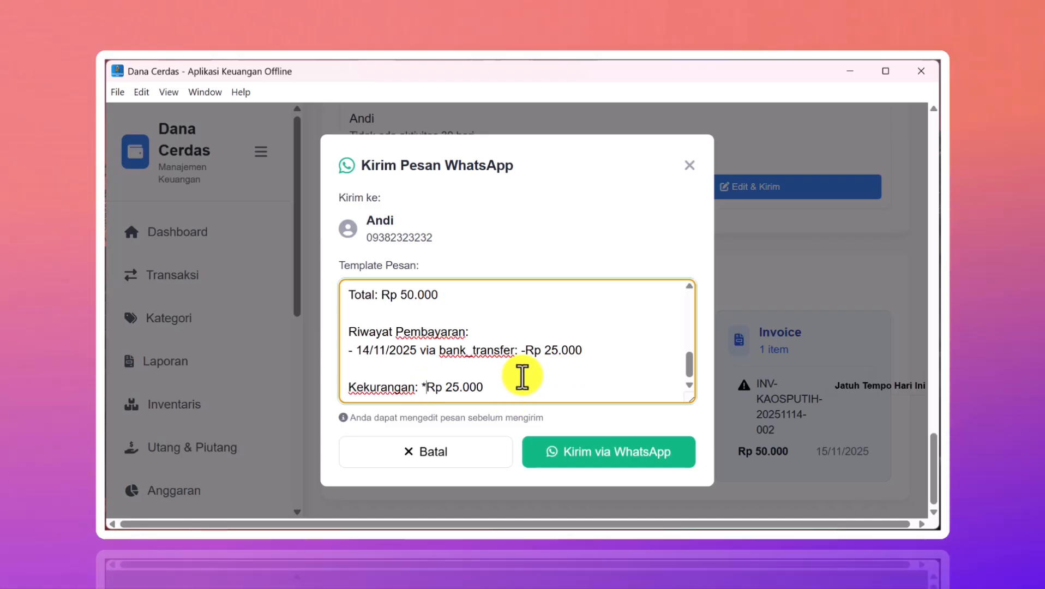
pyautogui.click(520, 386)
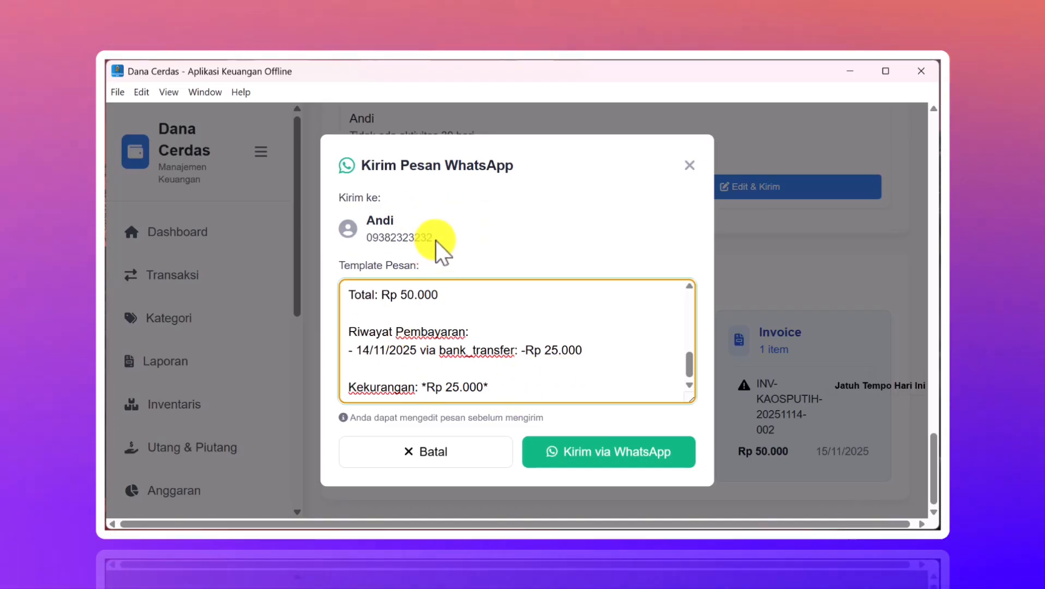
pyautogui.moveTo(435, 240); pyautogui.dragTo(364, 239)
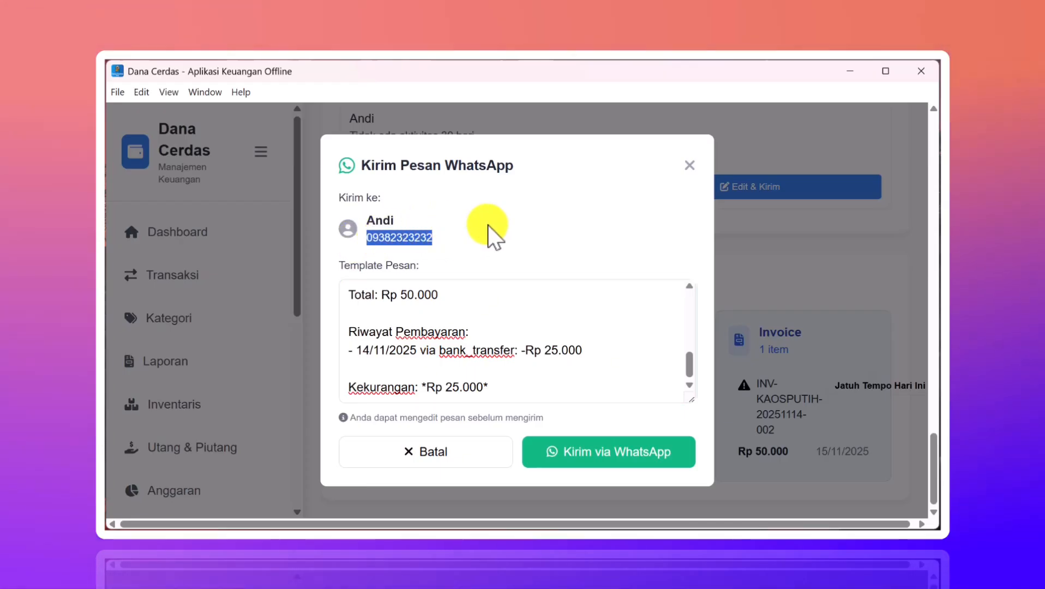
pyautogui.click(689, 165)
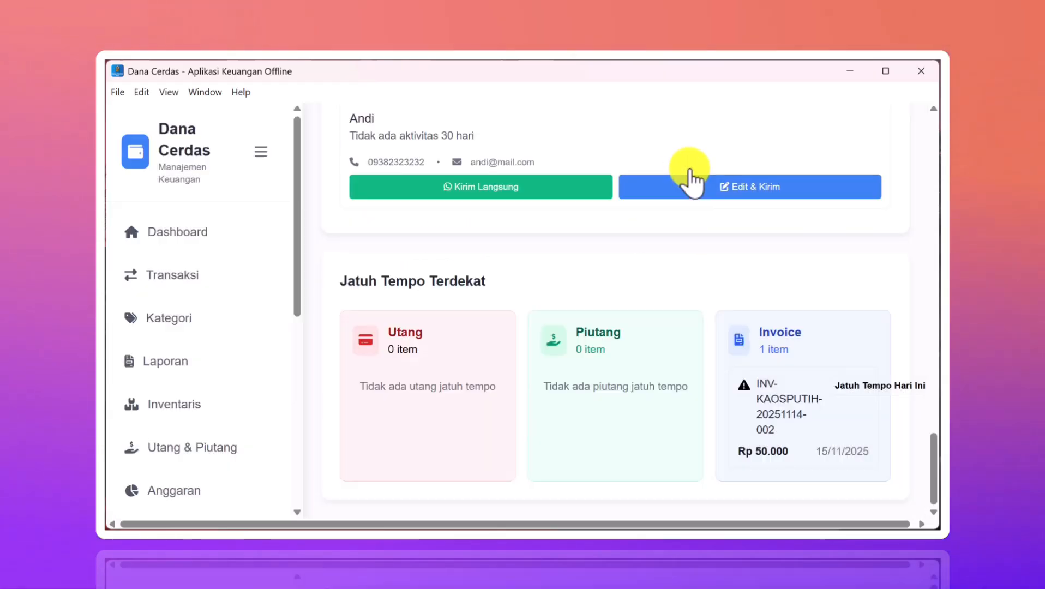